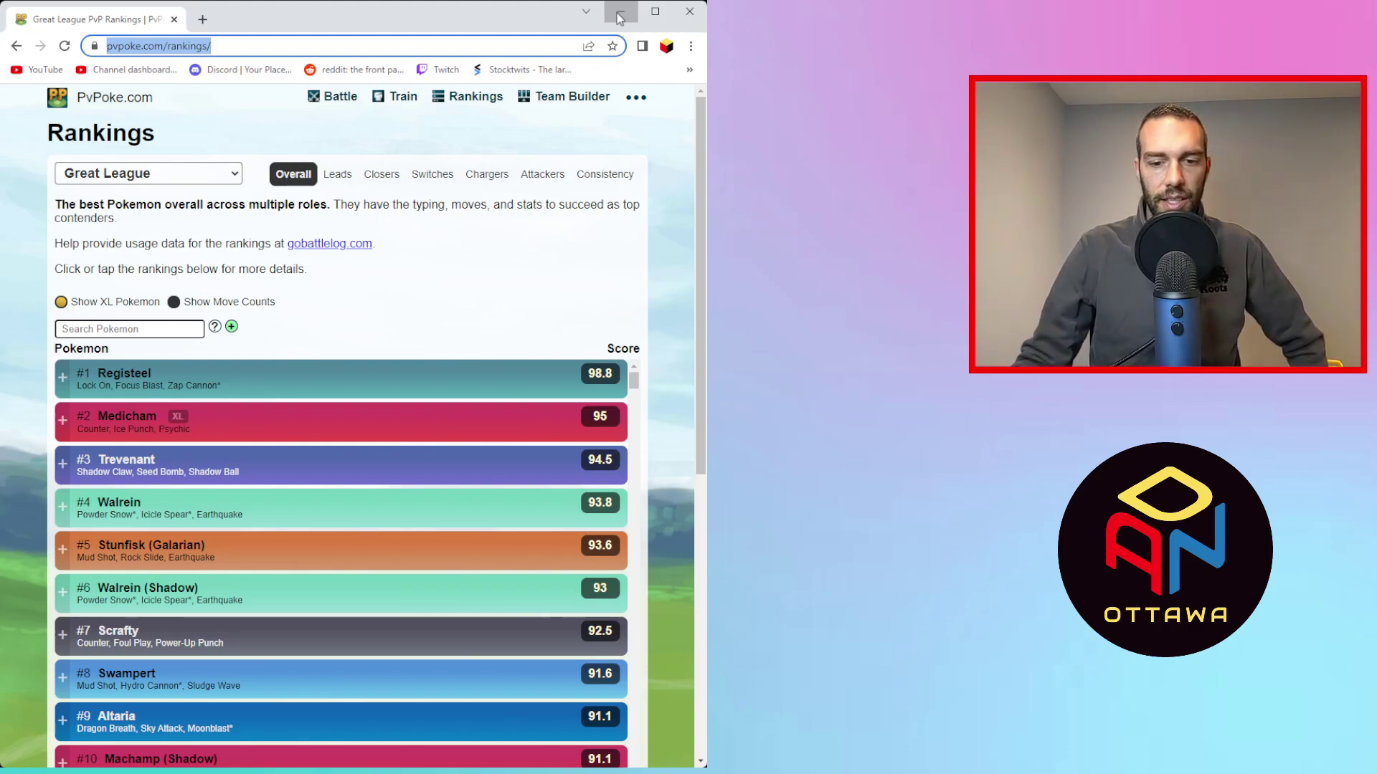
- Scroll the Great League Overall rankings past Lickitung and Swampert (Shadow) toward #13 Bastiodon
click(620, 18)
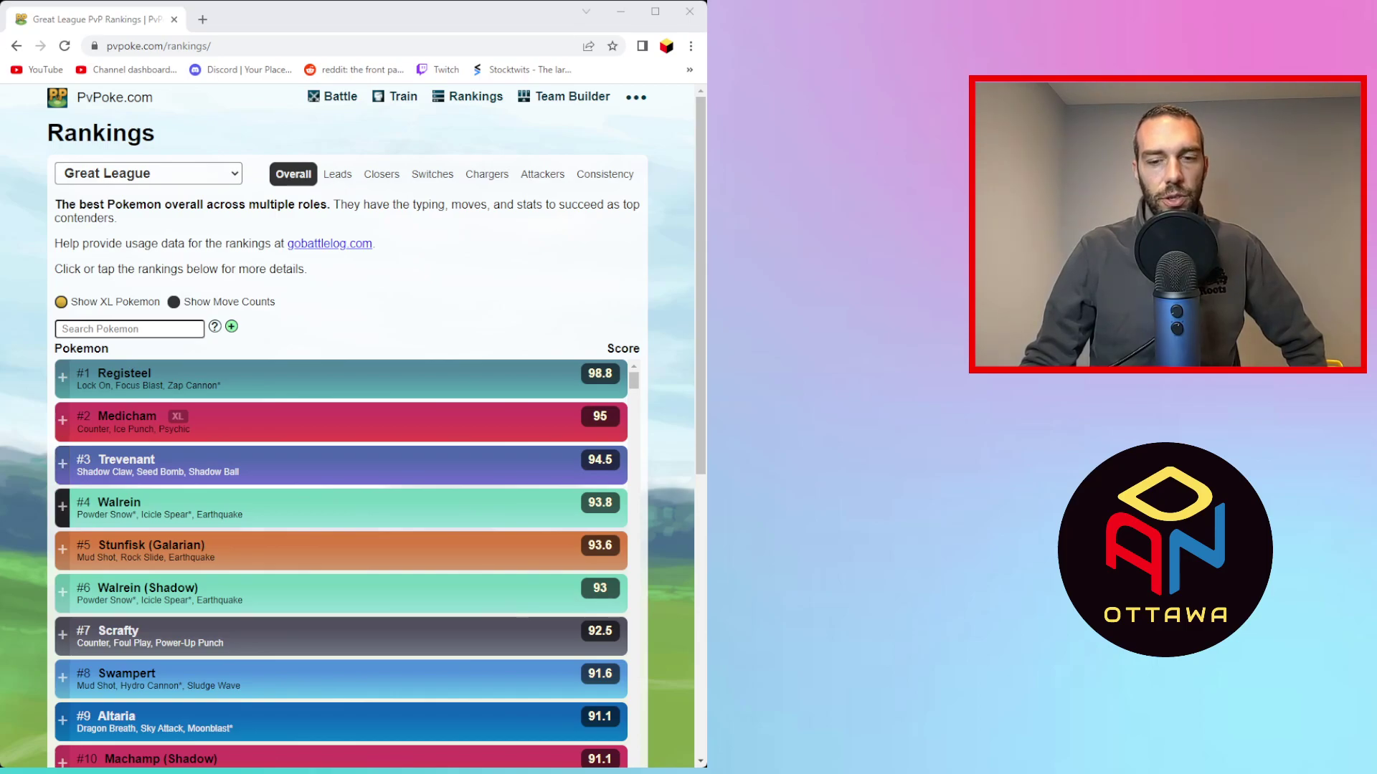
scroll(340, 563, down, 1)
scroll(341, 495, down, 1)
scroll(340, 537, down, 2)
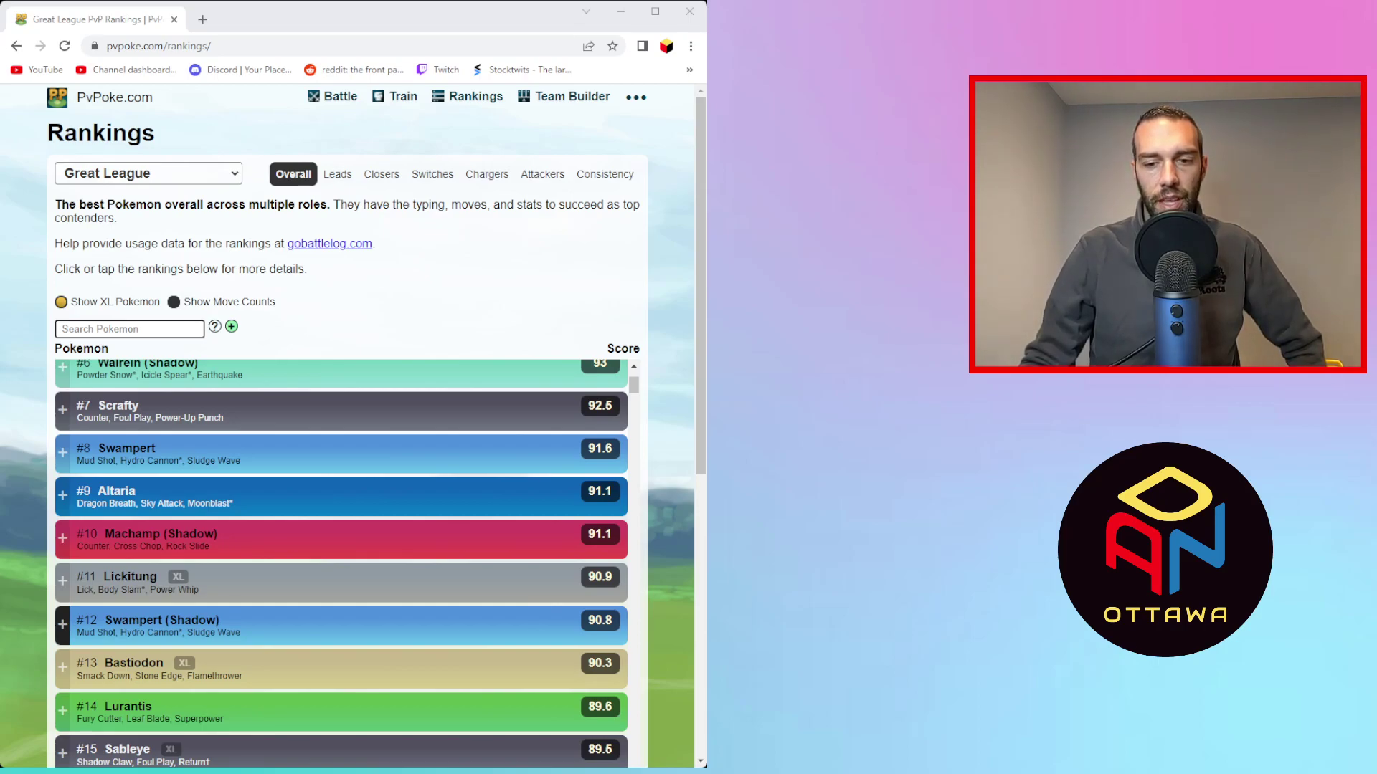
- Expand Bastiodon's #13 entry and open its Great League multi-battle (35 wins, 19 losses, 528 average)
click(287, 668)
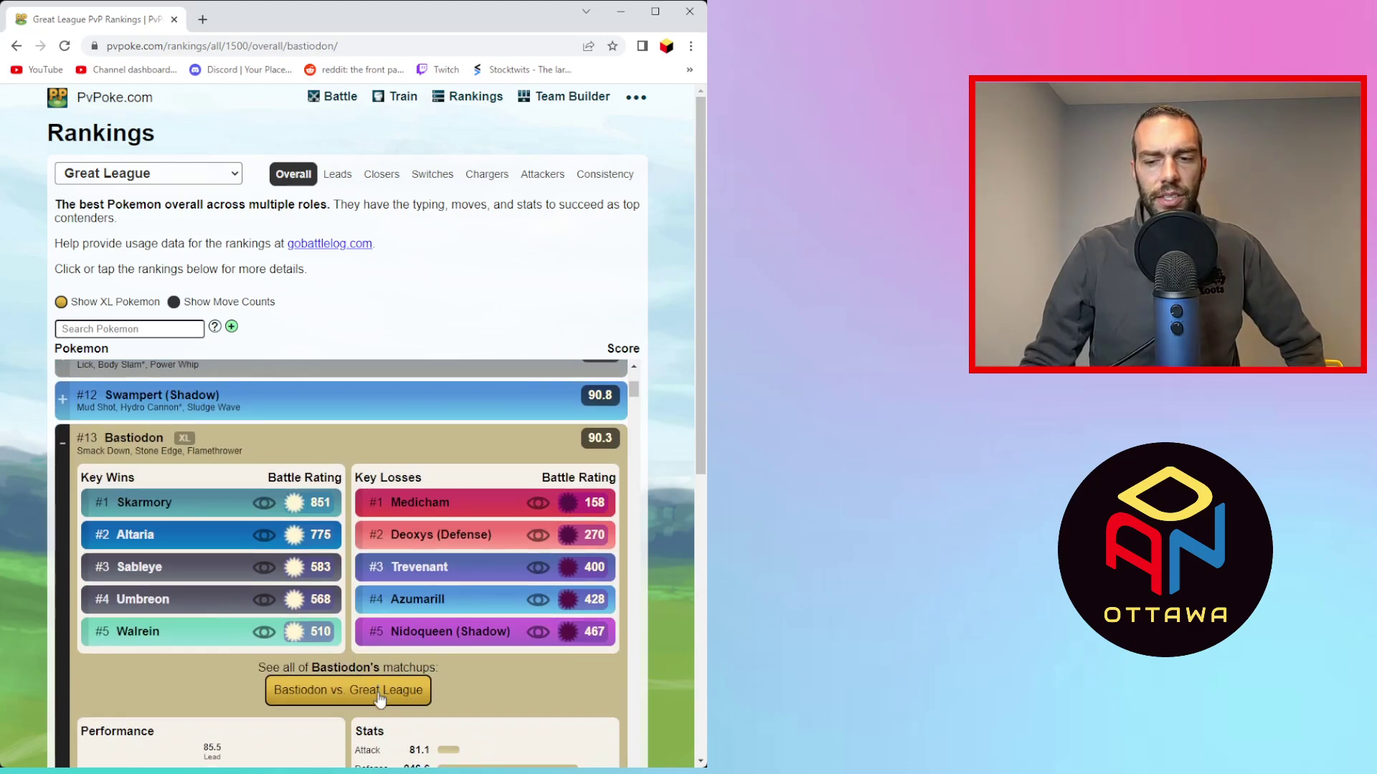
click(380, 697)
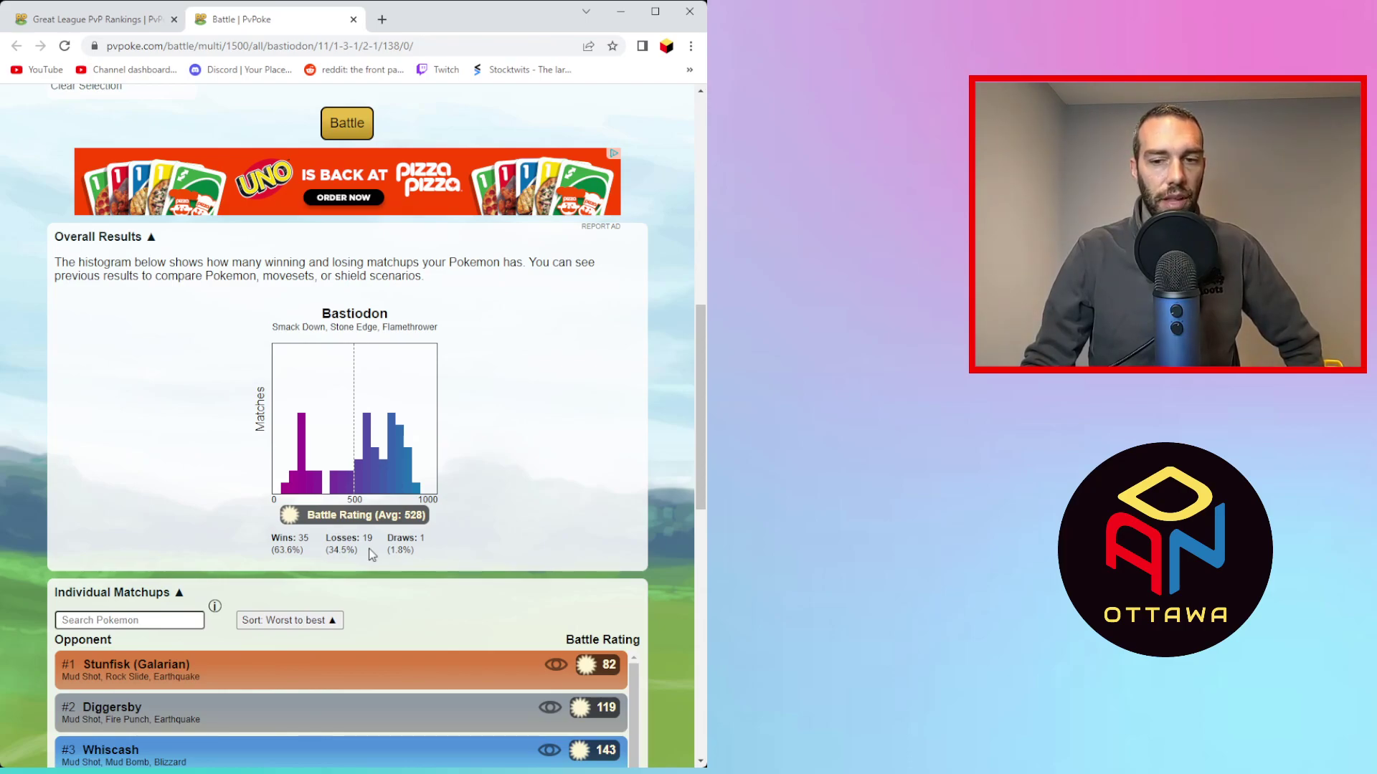
scroll(333, 631, down, 10)
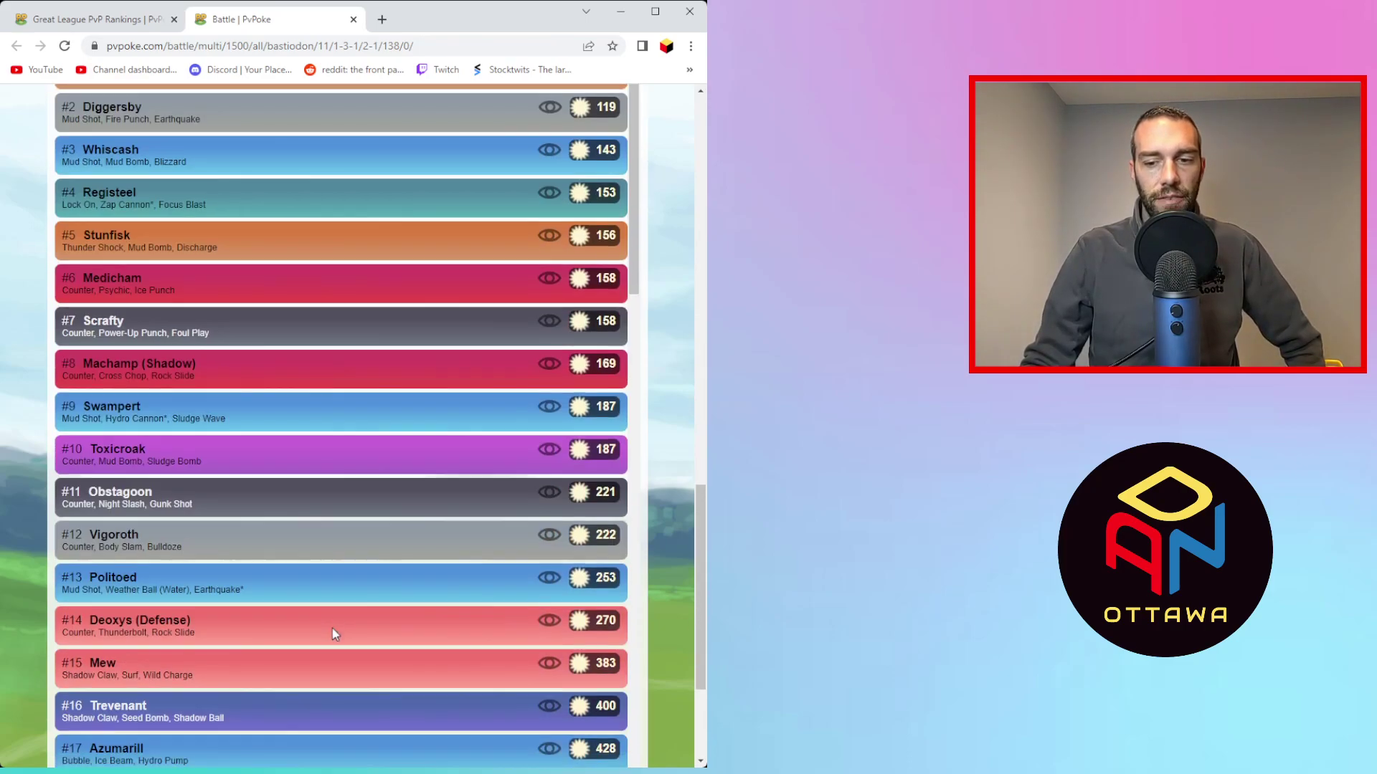
scroll(311, 417, down, 20)
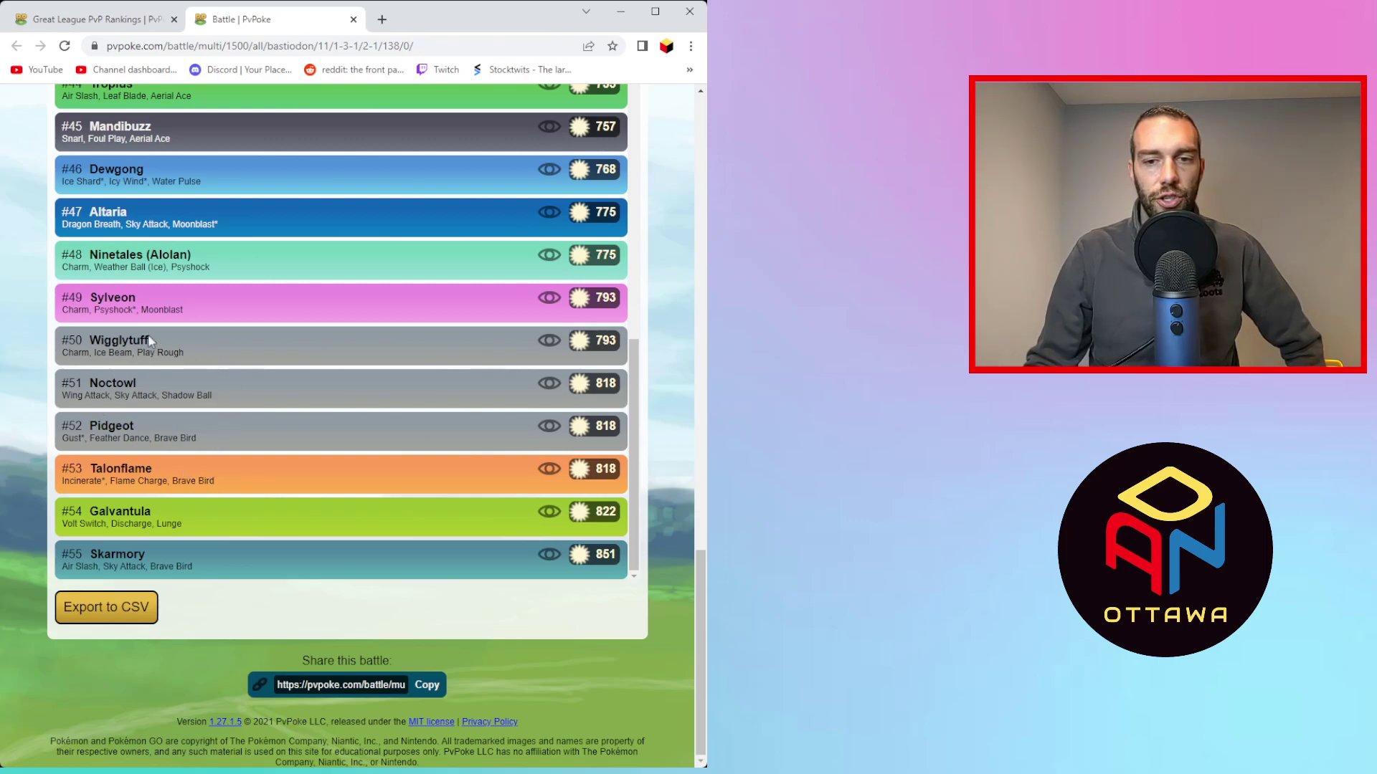
scroll(150, 334, up, 2)
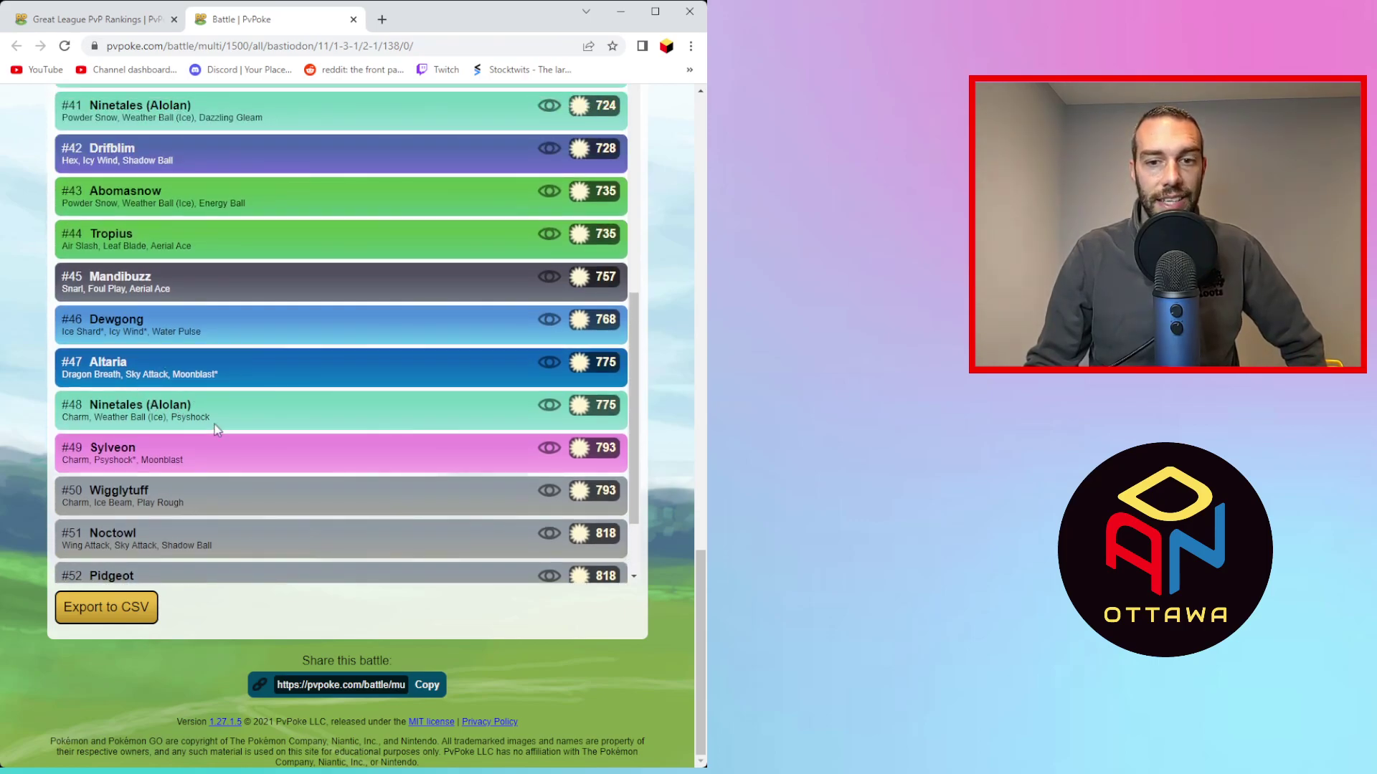
scroll(217, 391, up, 1)
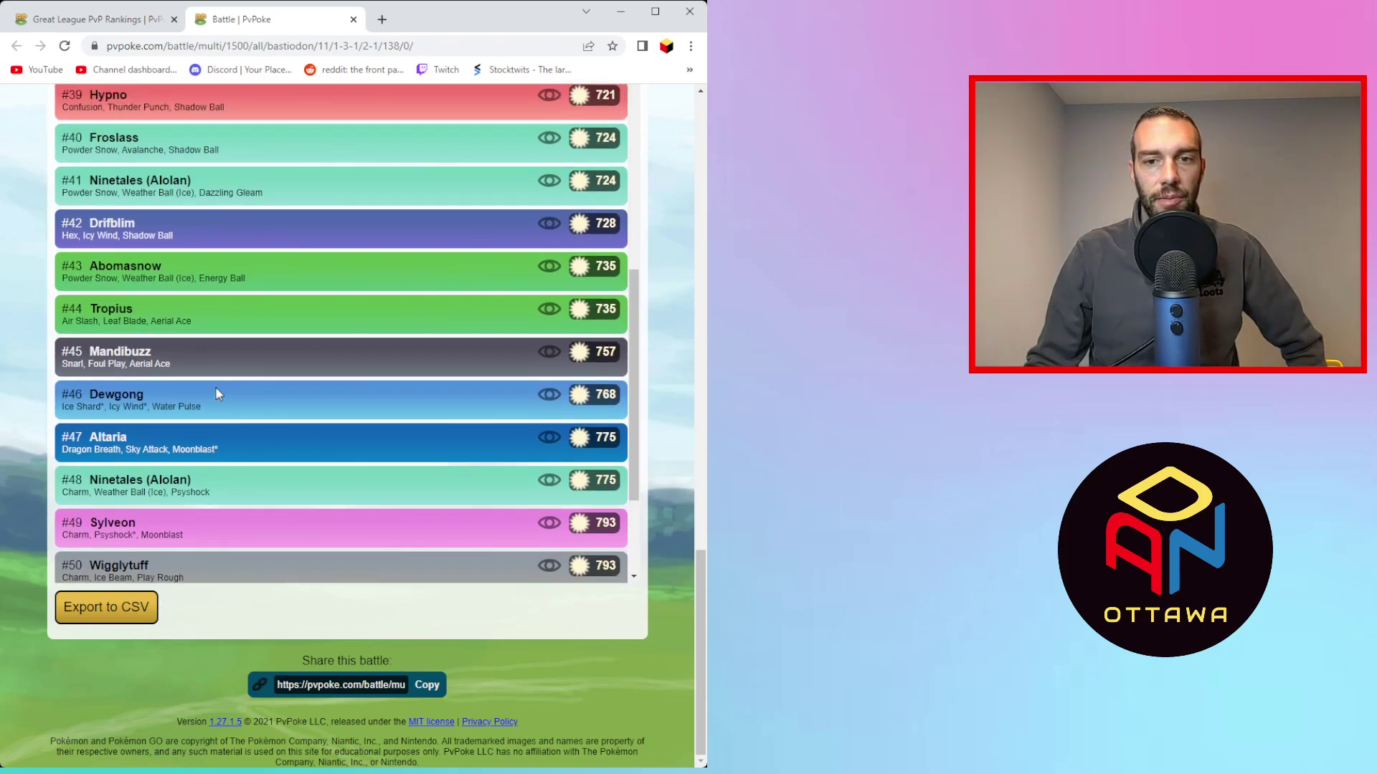
scroll(609, 502, down, 3)
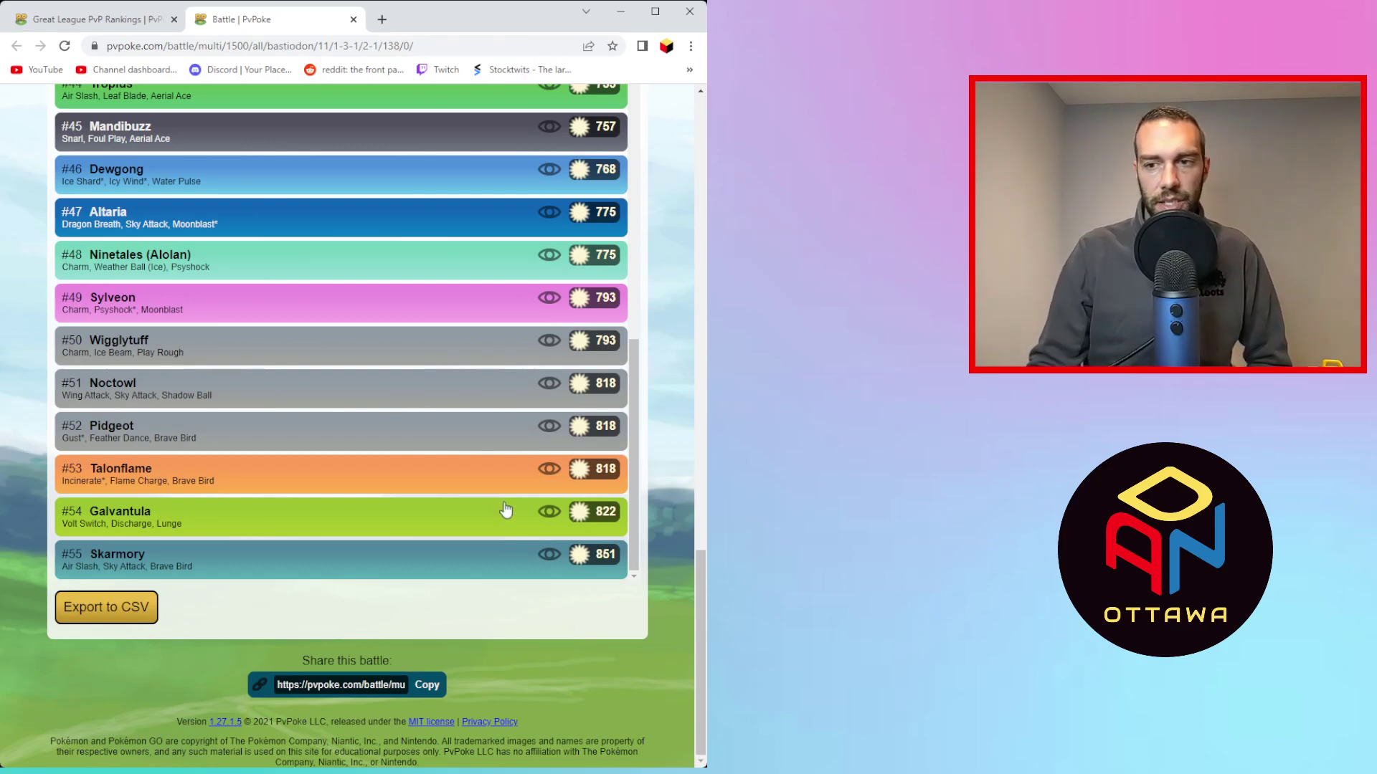
scroll(506, 510, up, 1)
scroll(506, 510, up, 1)
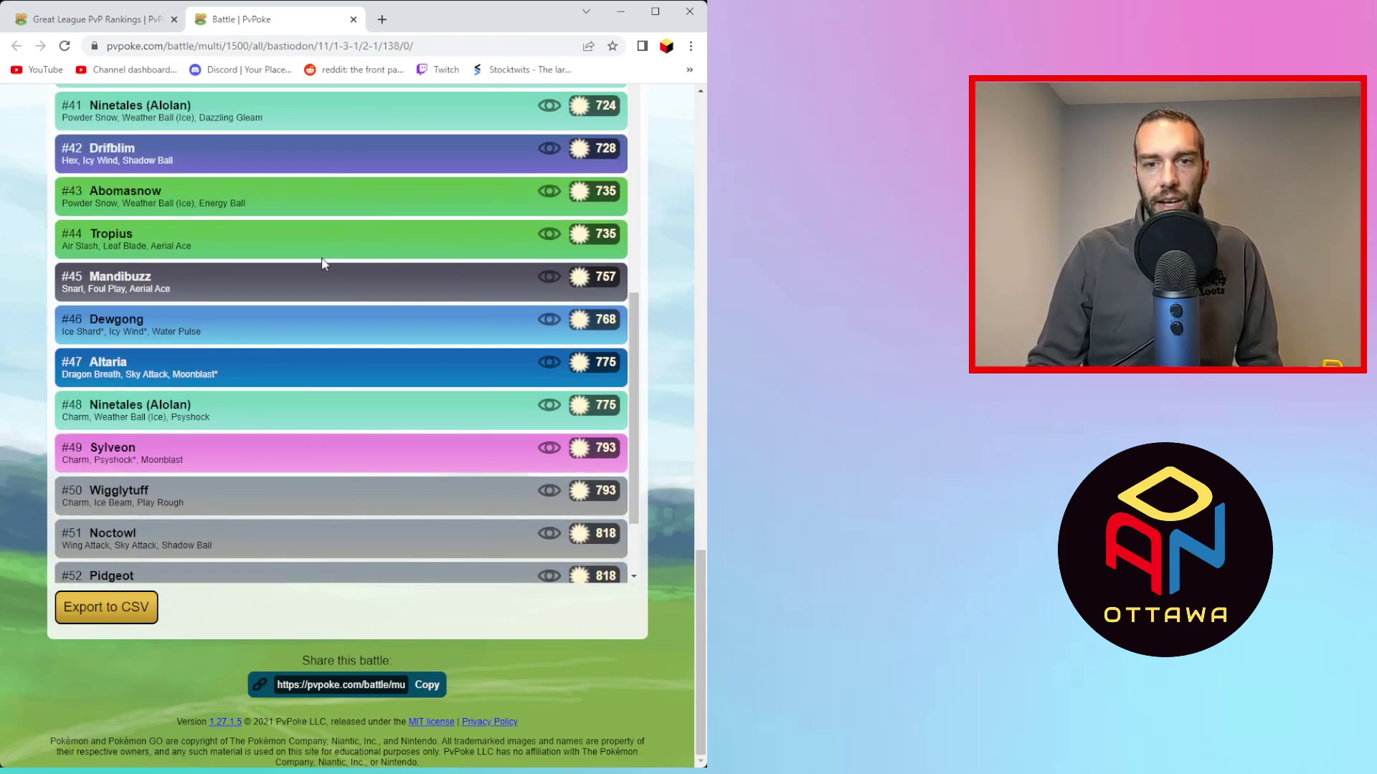
scroll(357, 402, up, 3)
scroll(357, 402, up, 1)
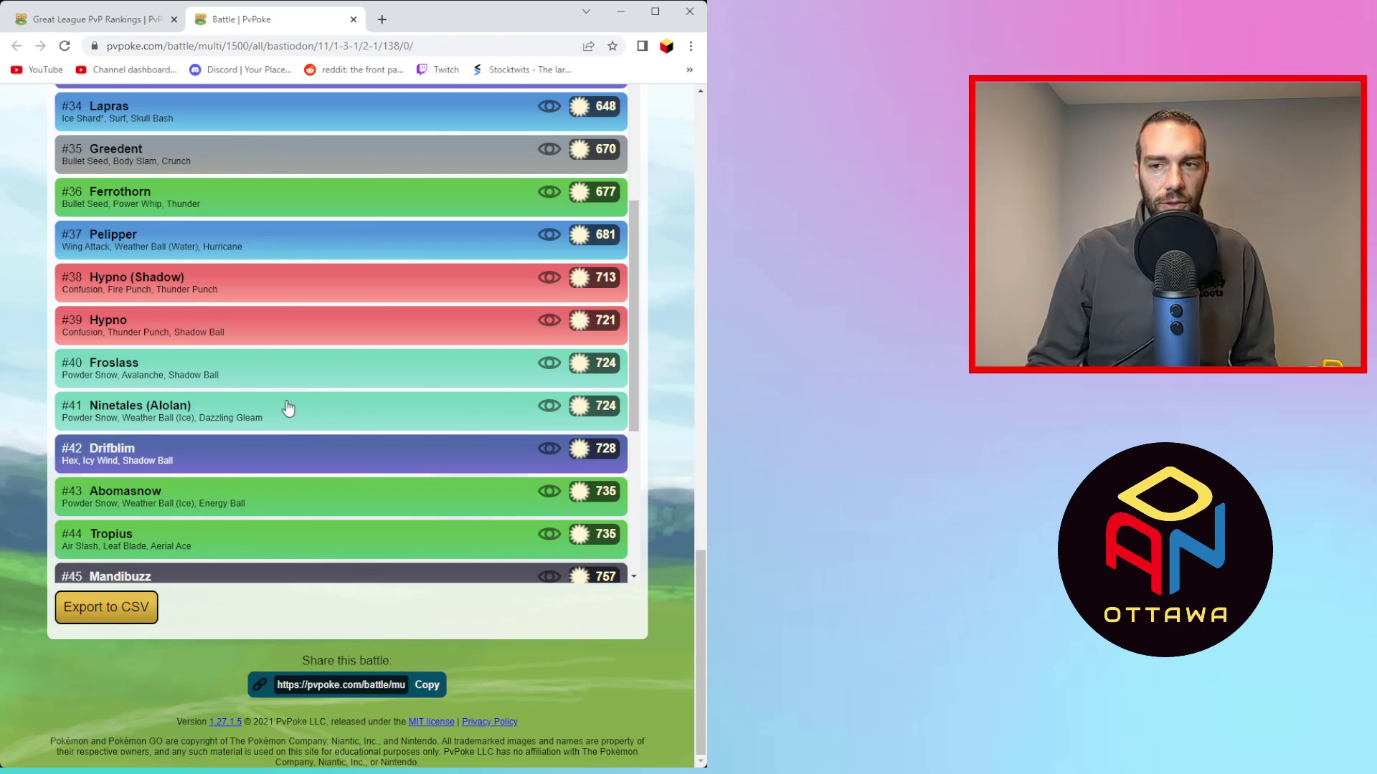
scroll(288, 408, up, 15)
scroll(288, 408, up, 7)
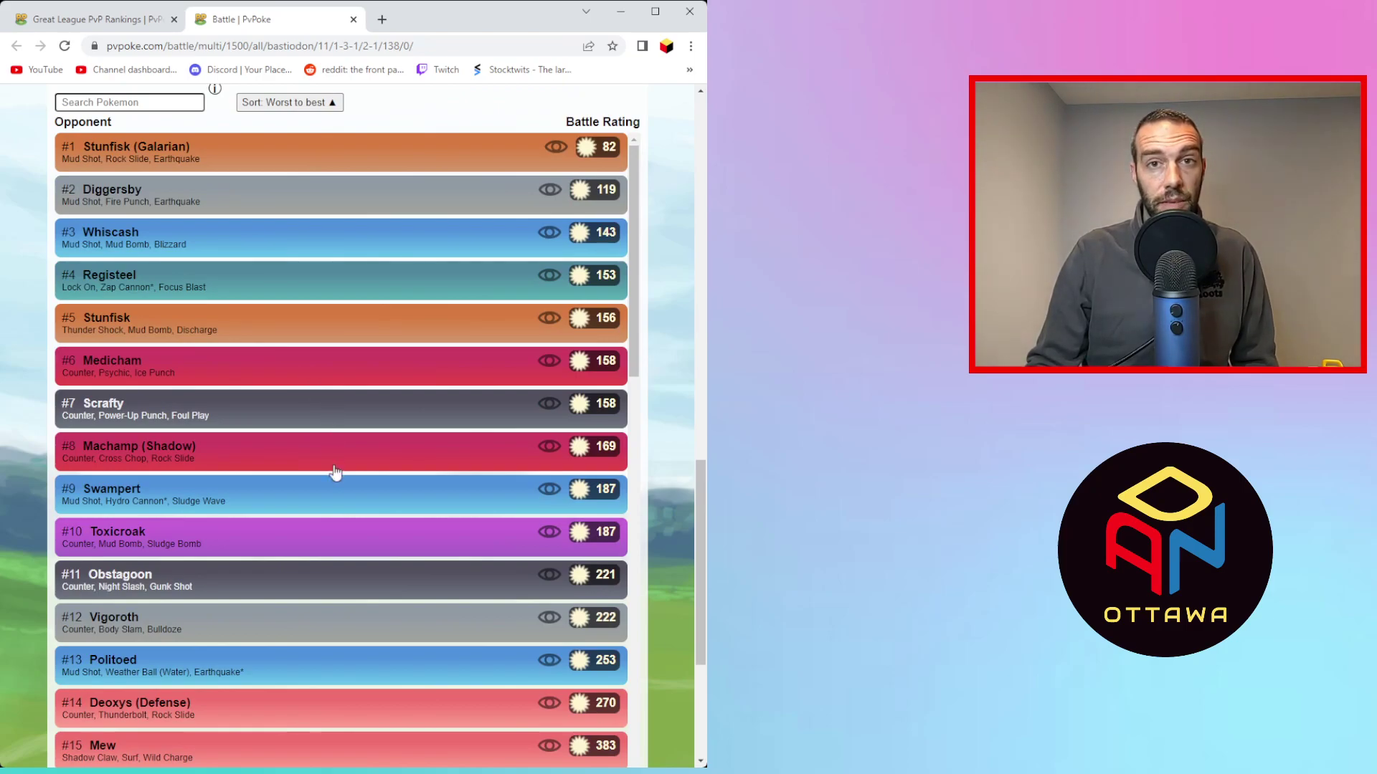
scroll(335, 472, down, 2)
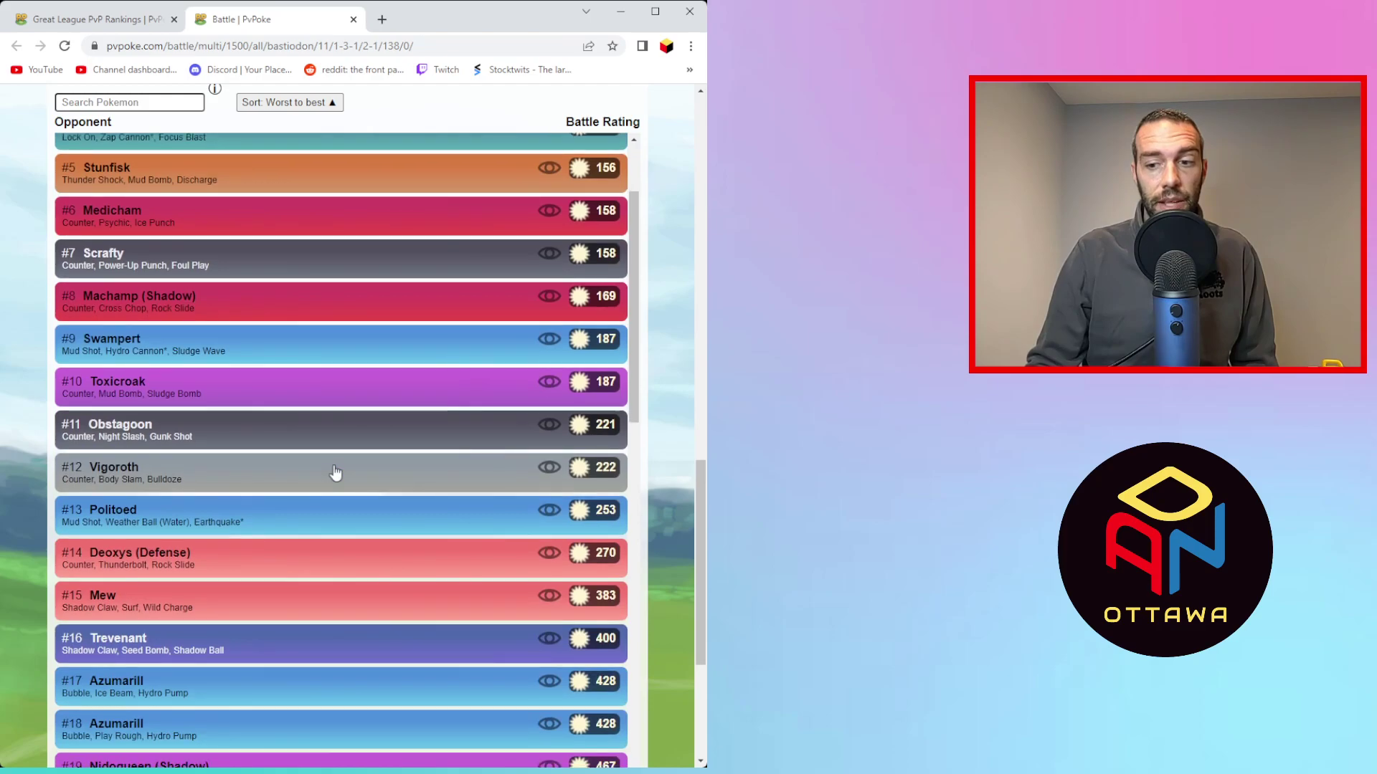
scroll(334, 471, up, 2)
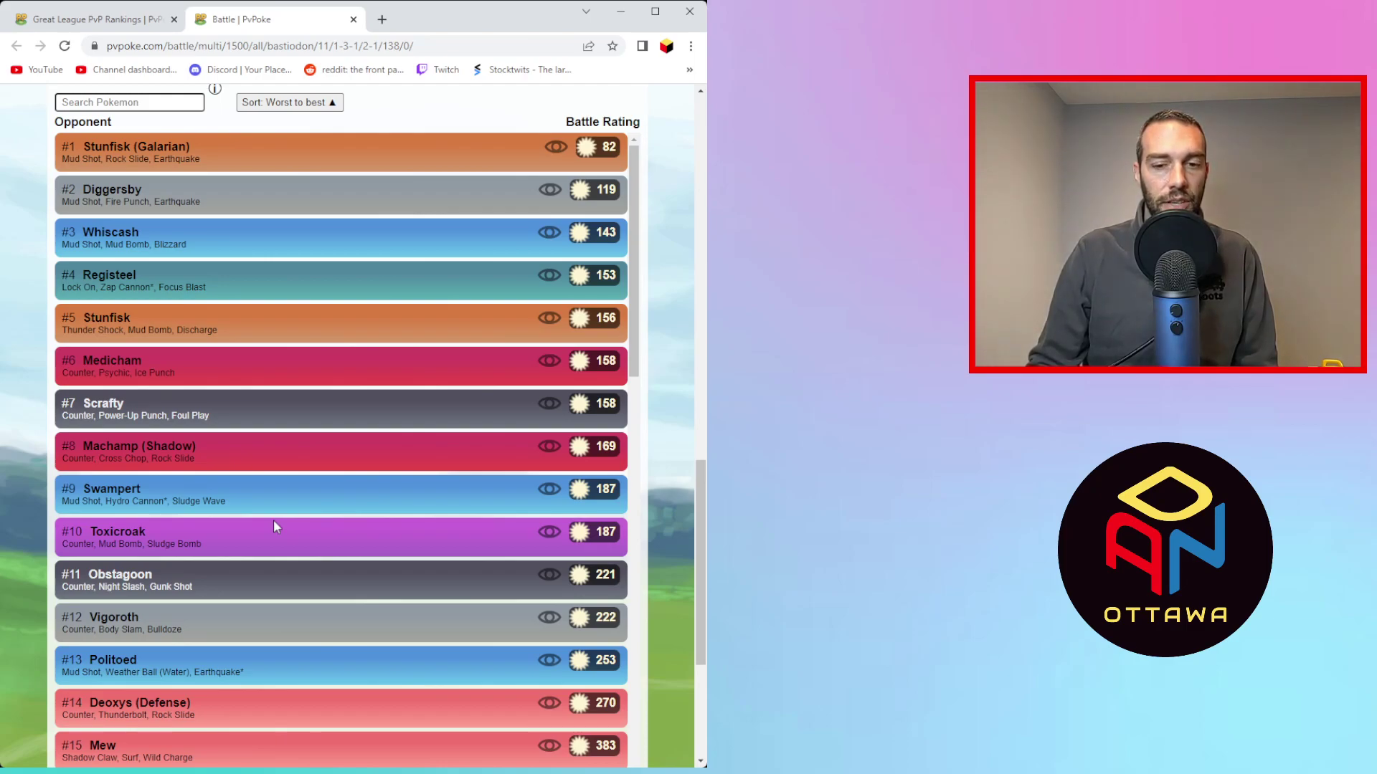
- Close Bastiodon's battle tab and collapse its #13 ranking entry
click(354, 20)
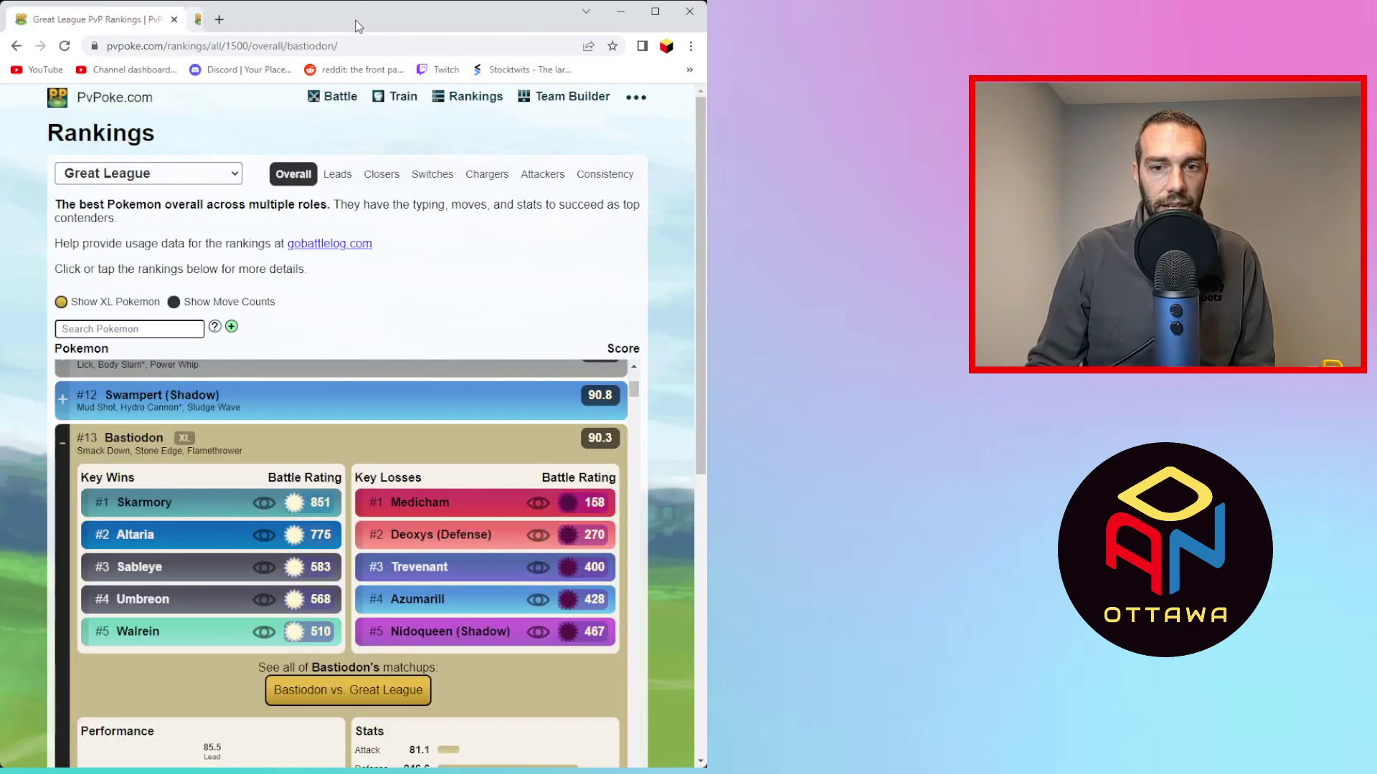
click(68, 448)
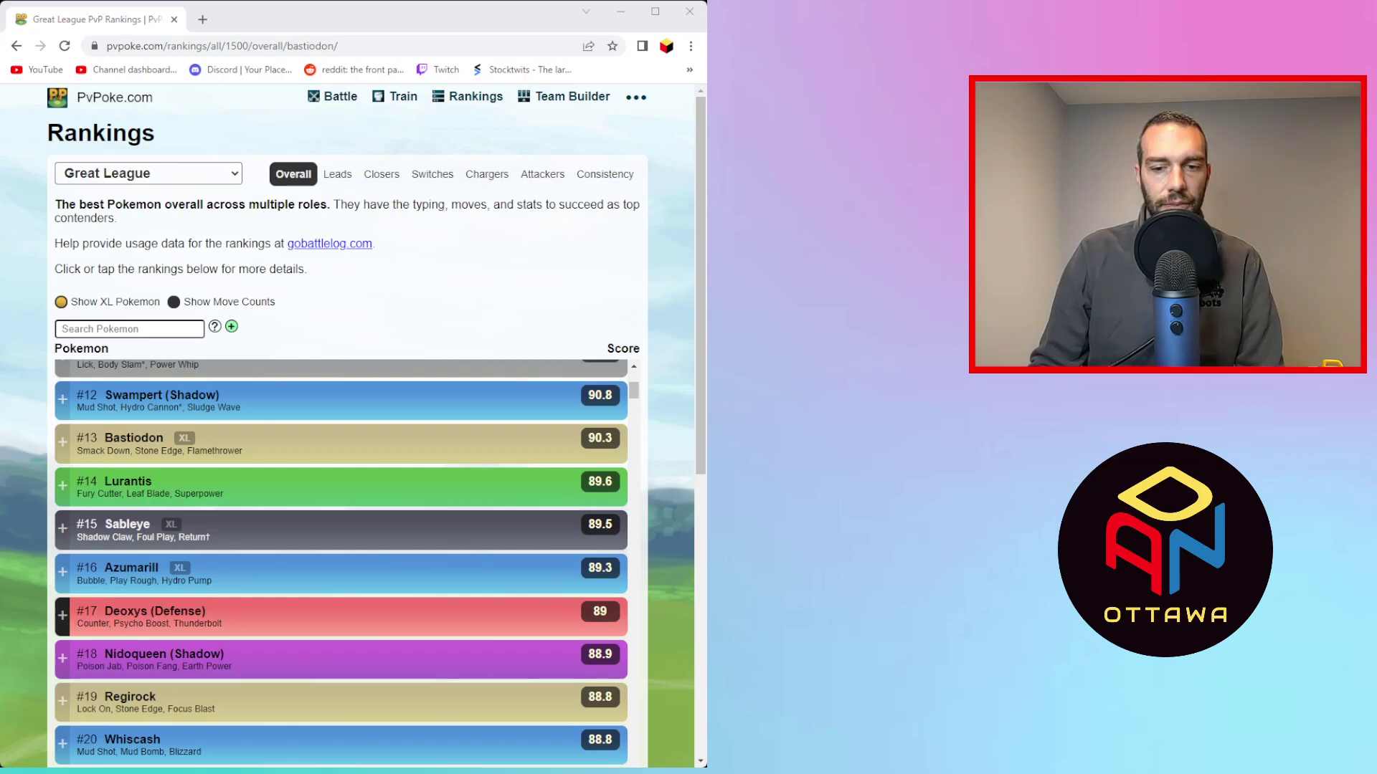
click(233, 488)
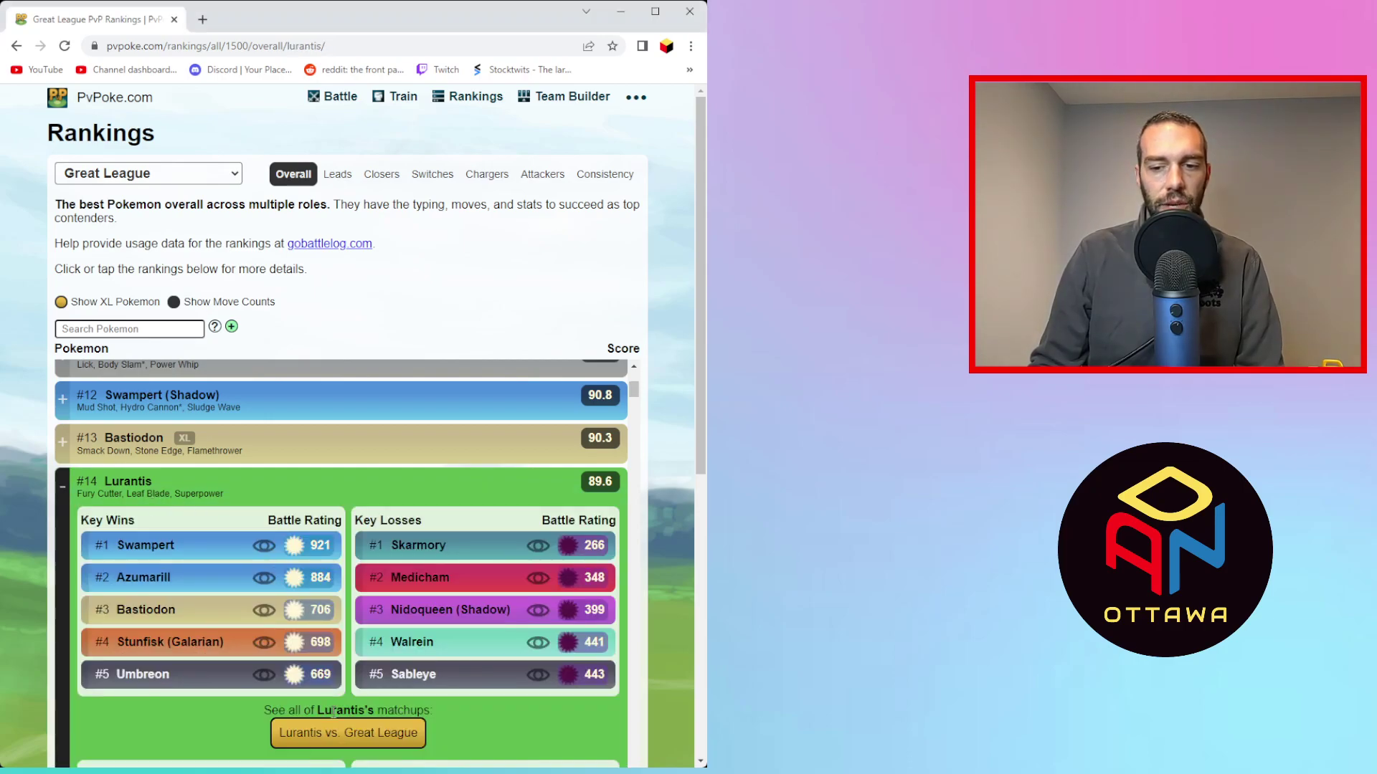
scroll(334, 712, down, 1)
click(326, 657)
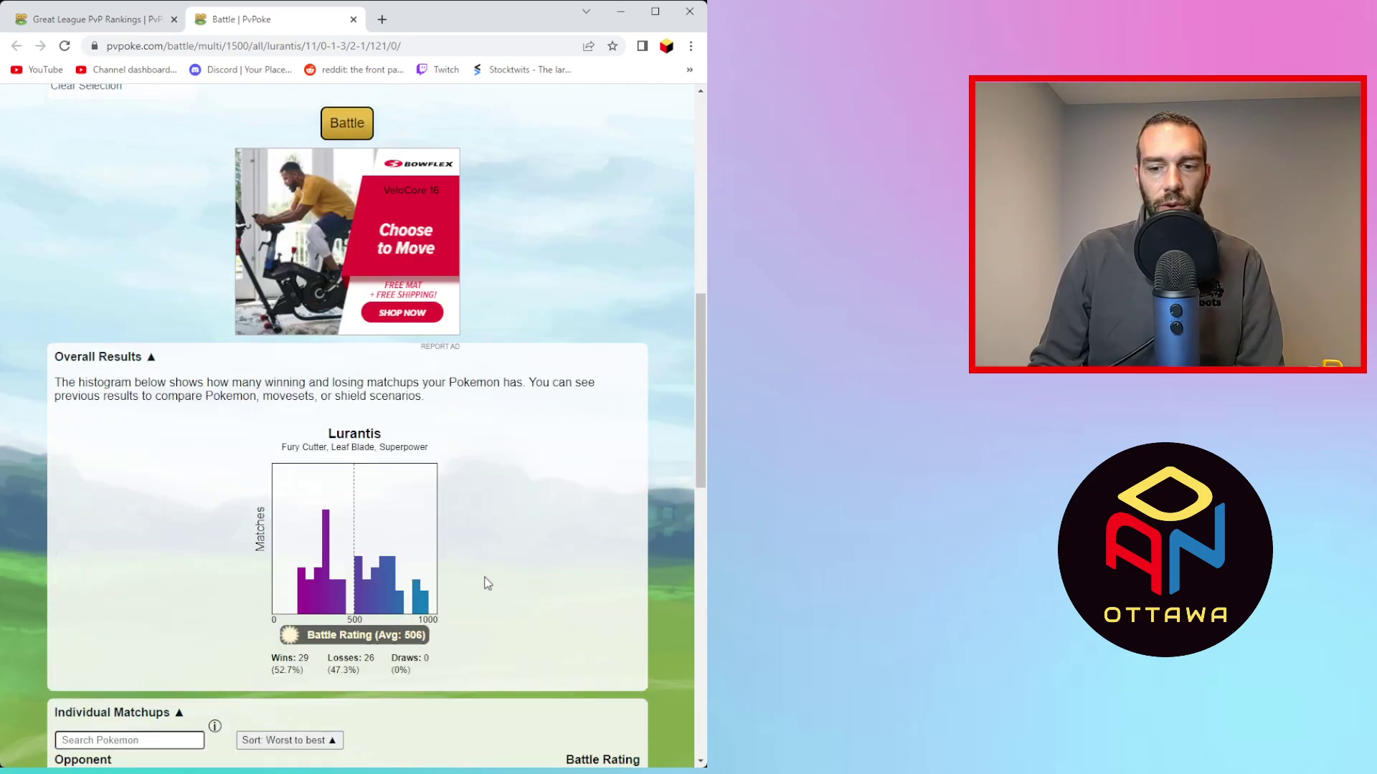
scroll(491, 590, down, 1)
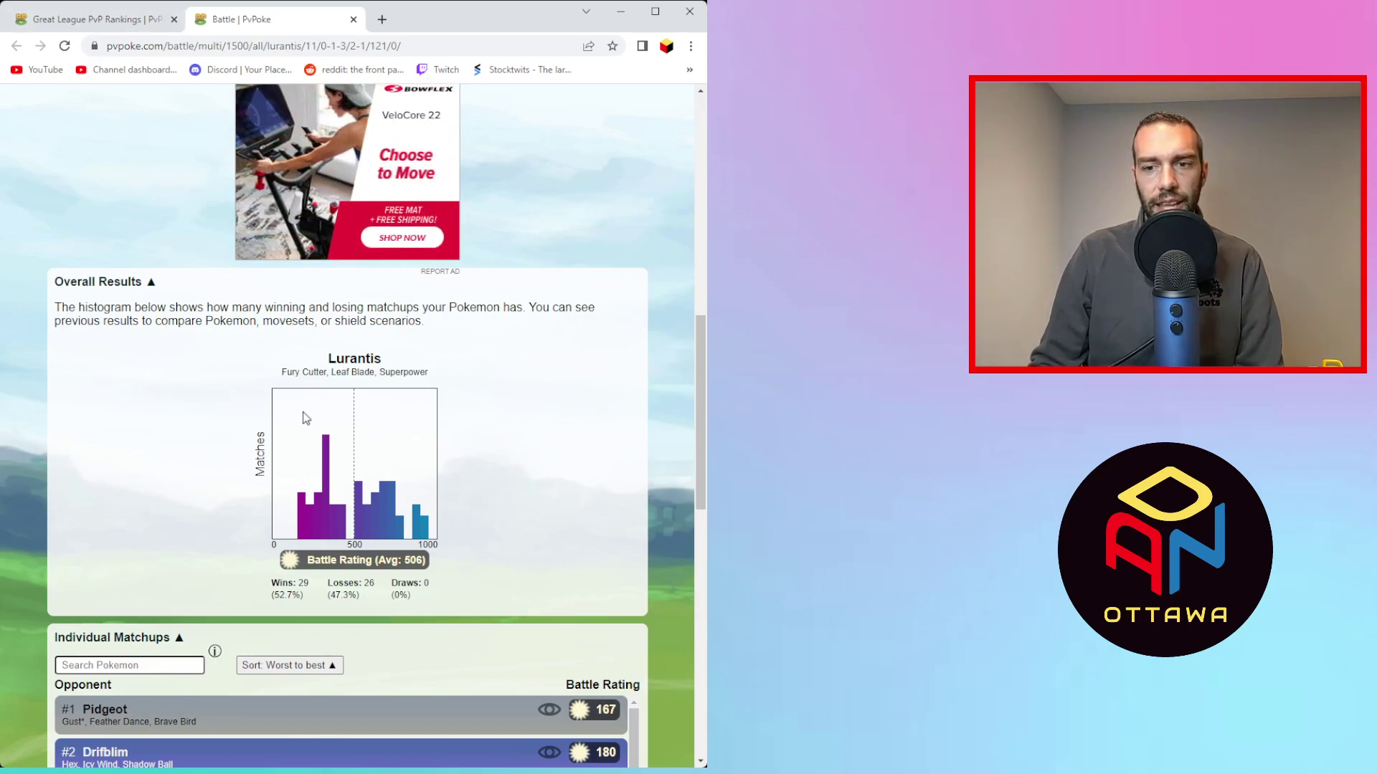
scroll(360, 595, down, 2)
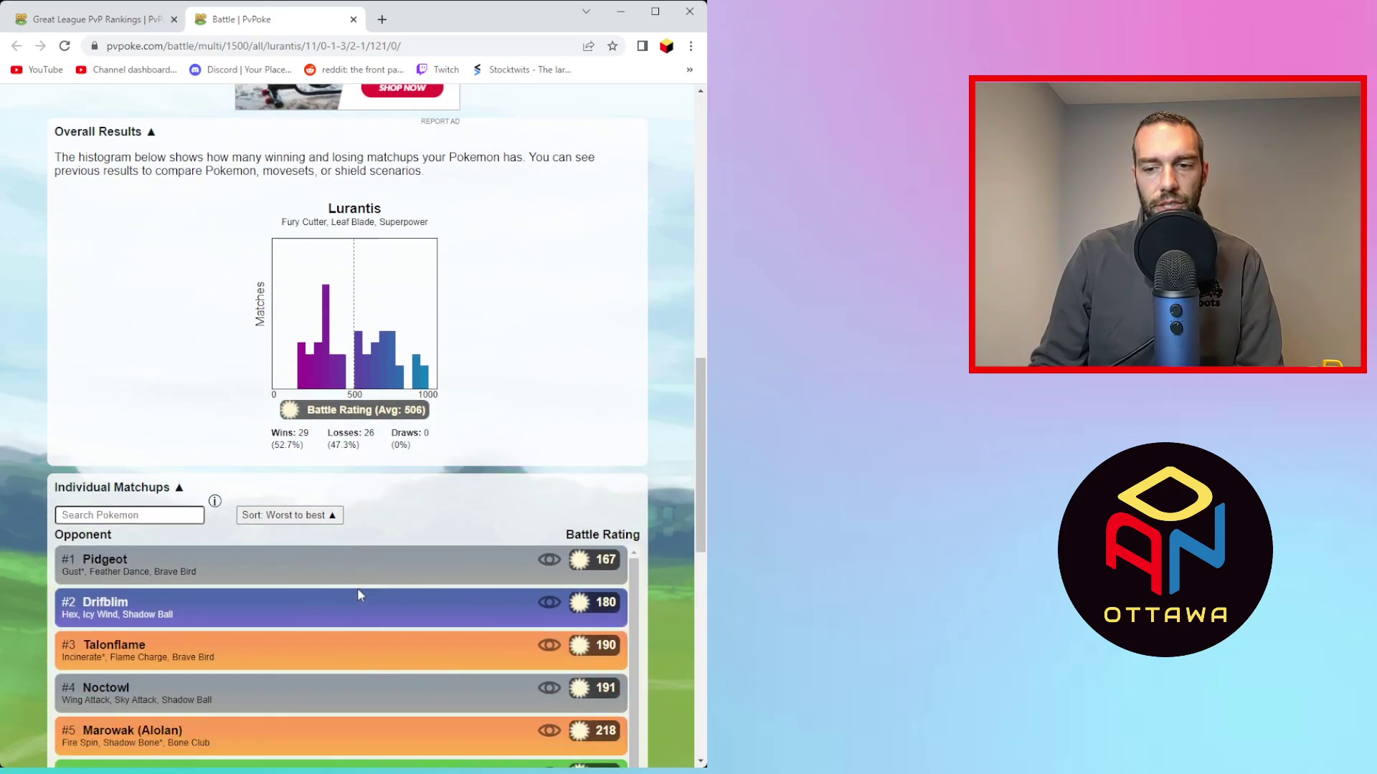
scroll(357, 594, down, 1)
scroll(362, 606, up, 1)
scroll(342, 650, down, 8)
scroll(342, 650, down, 10)
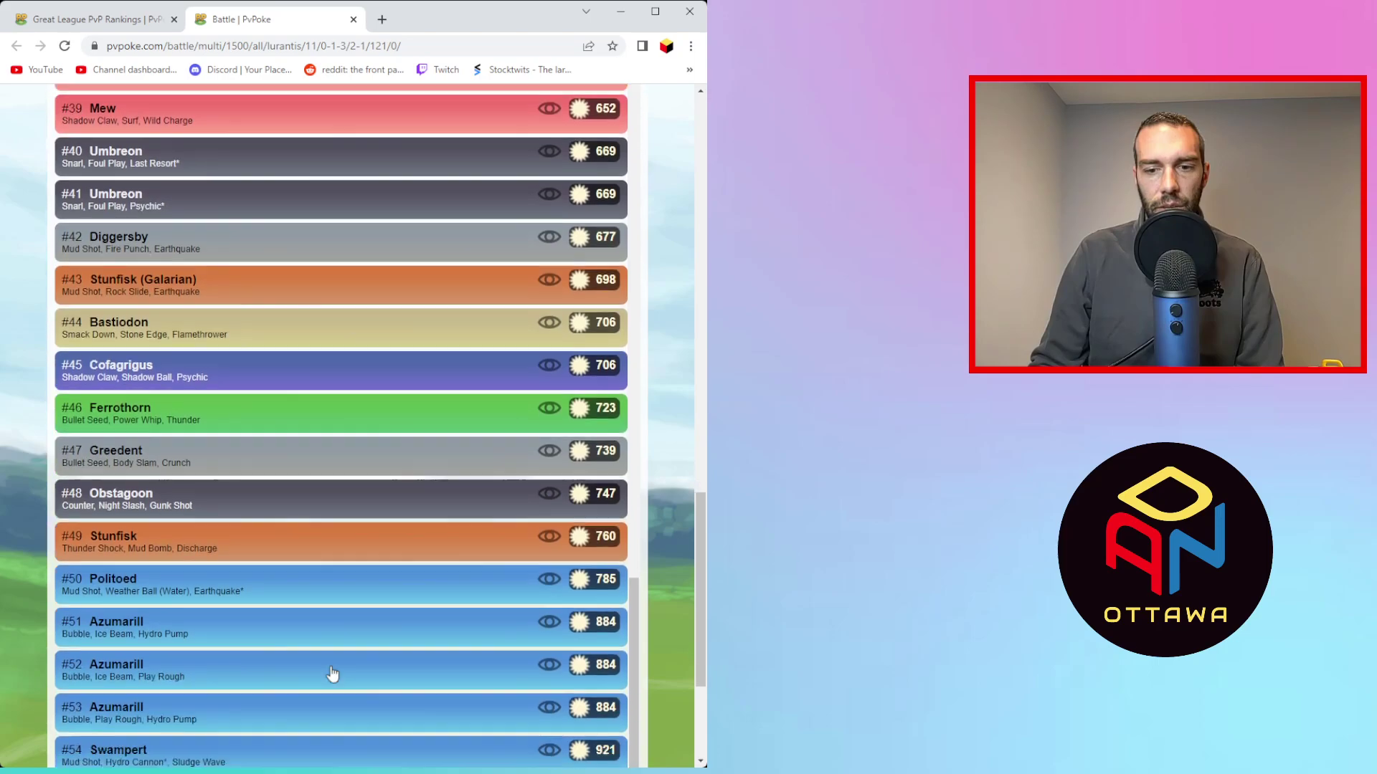
scroll(330, 645, down, 3)
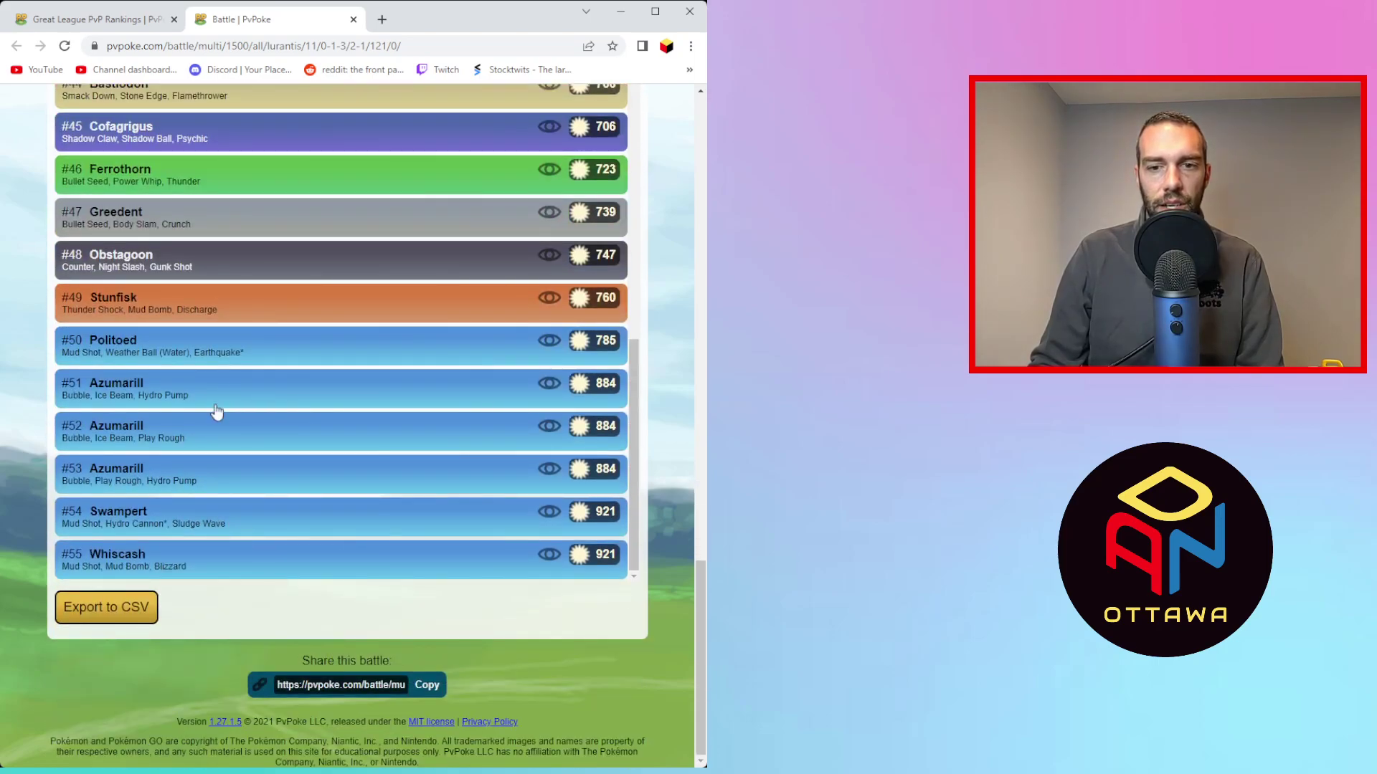
scroll(215, 408, up, 2)
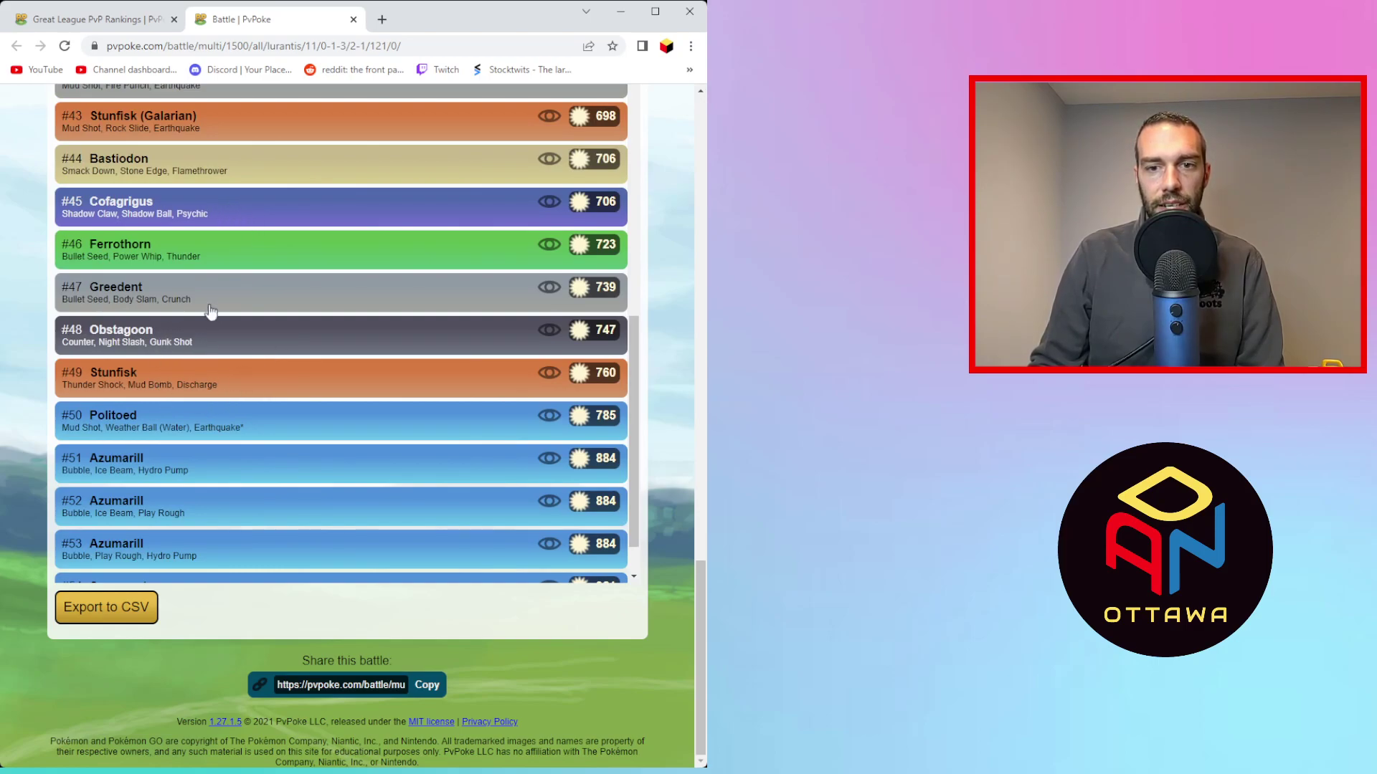
scroll(192, 370, up, 8)
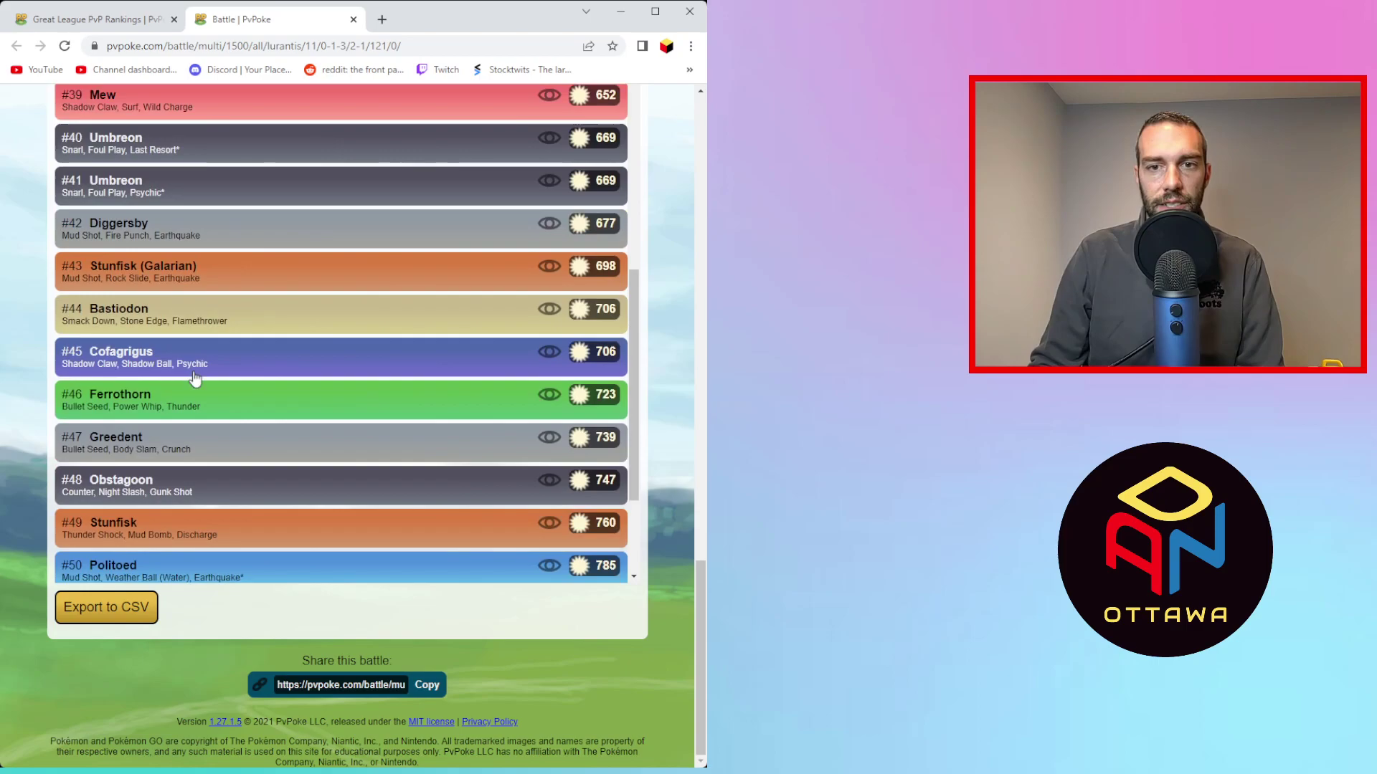
scroll(230, 347, up, 18)
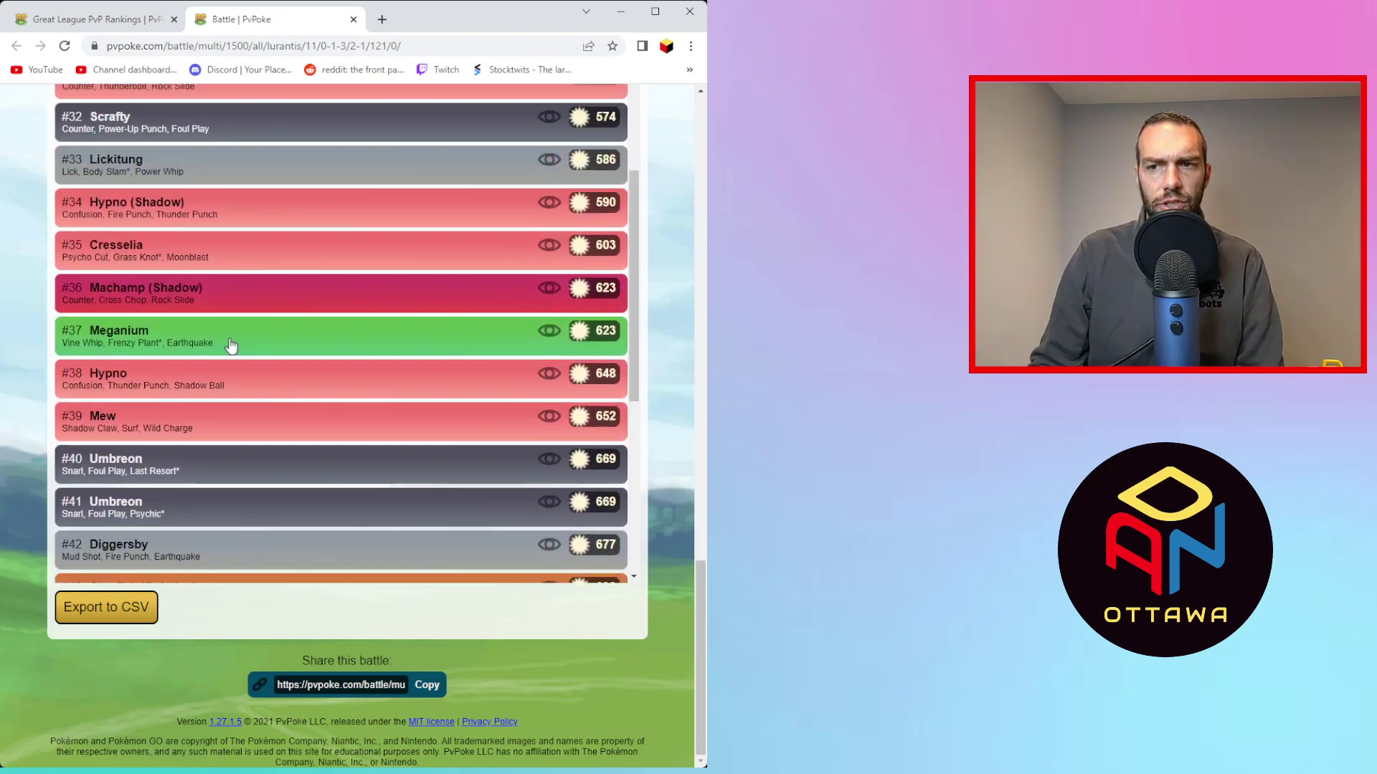
scroll(230, 352, down, 6)
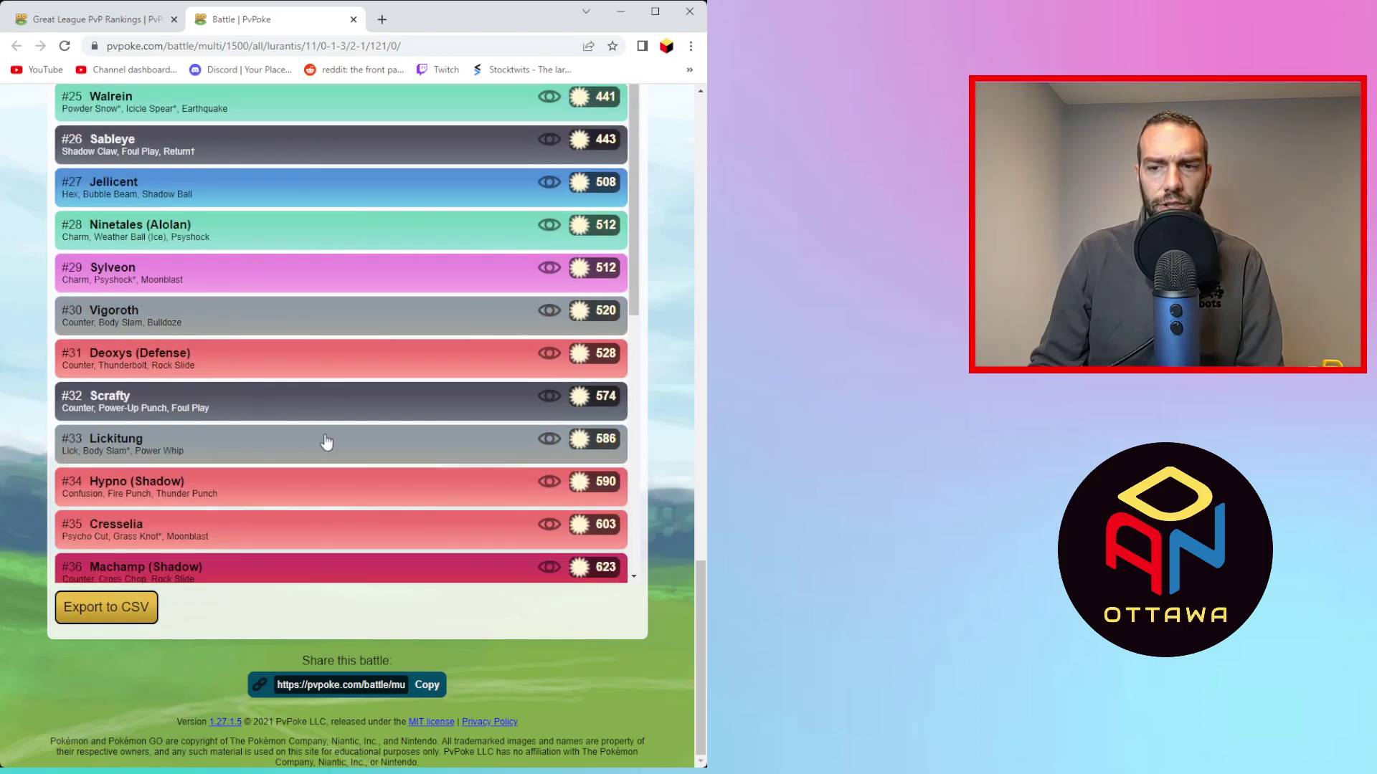
scroll(274, 381, up, 2)
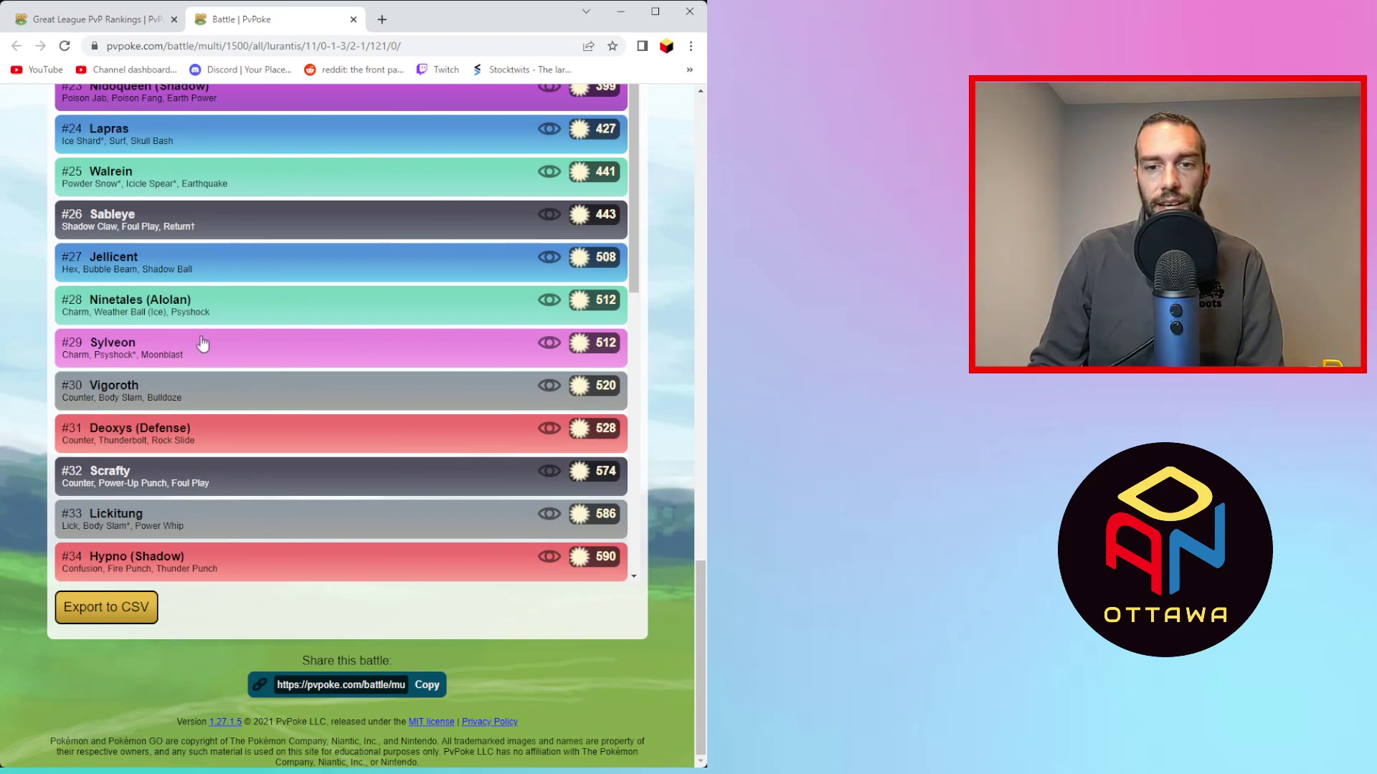
scroll(225, 317, up, 2)
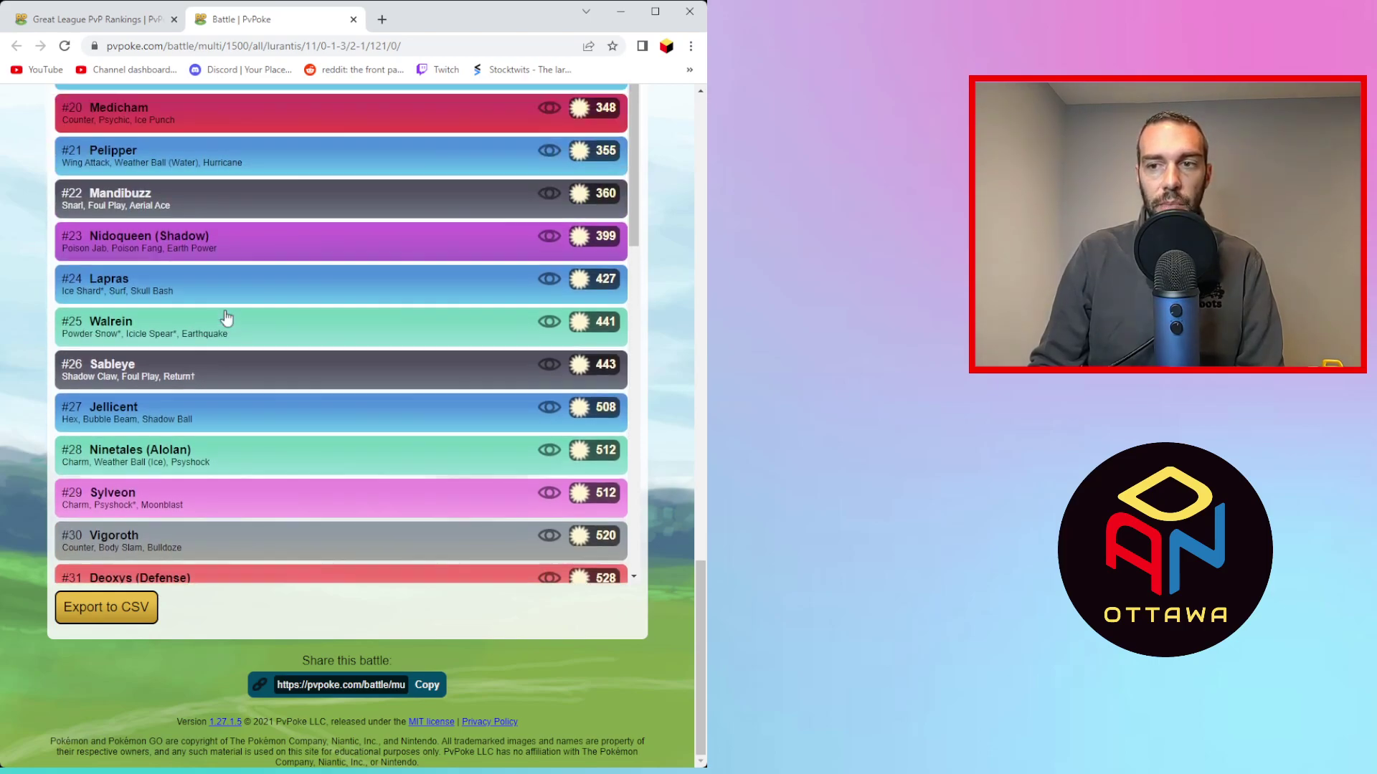
scroll(226, 316, up, 8)
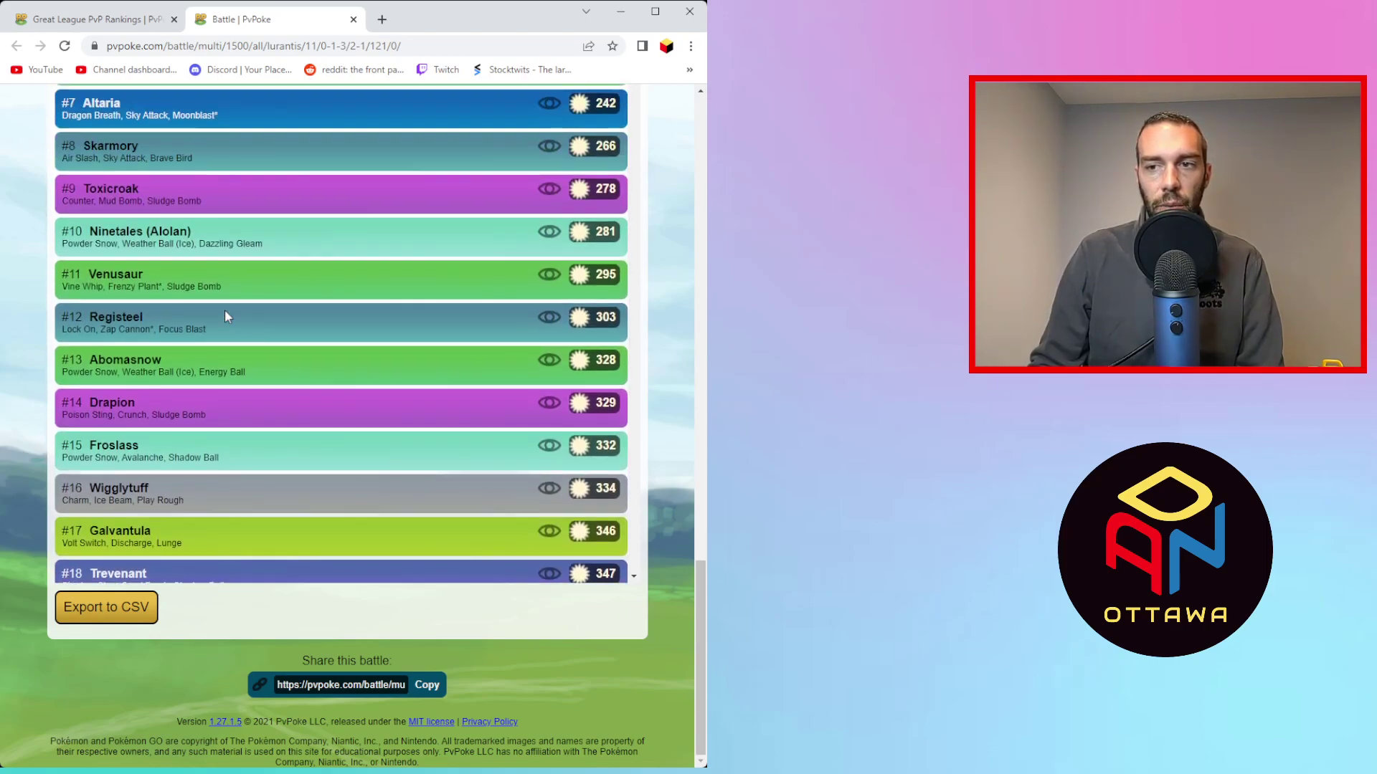
scroll(225, 316, up, 7)
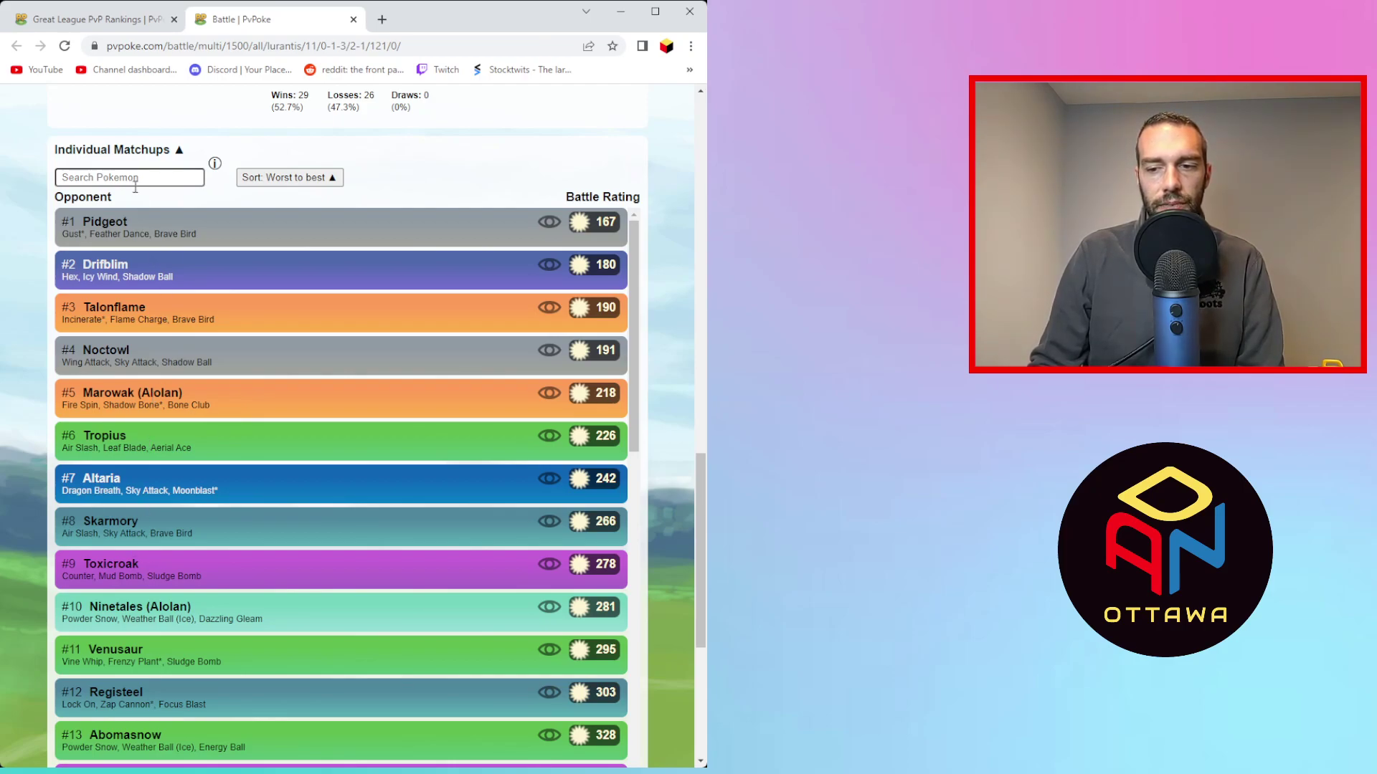
scroll(242, 512, down, 5)
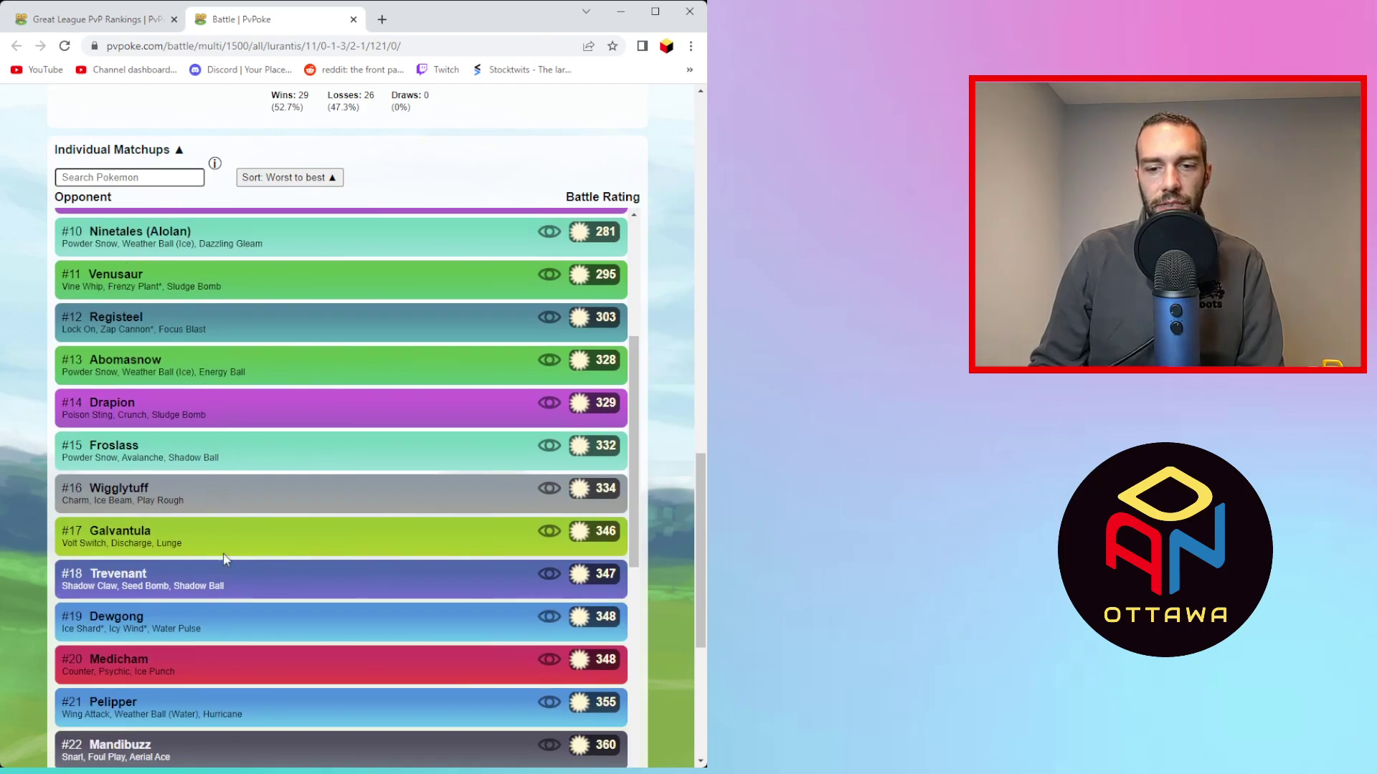
scroll(239, 629, down, 2)
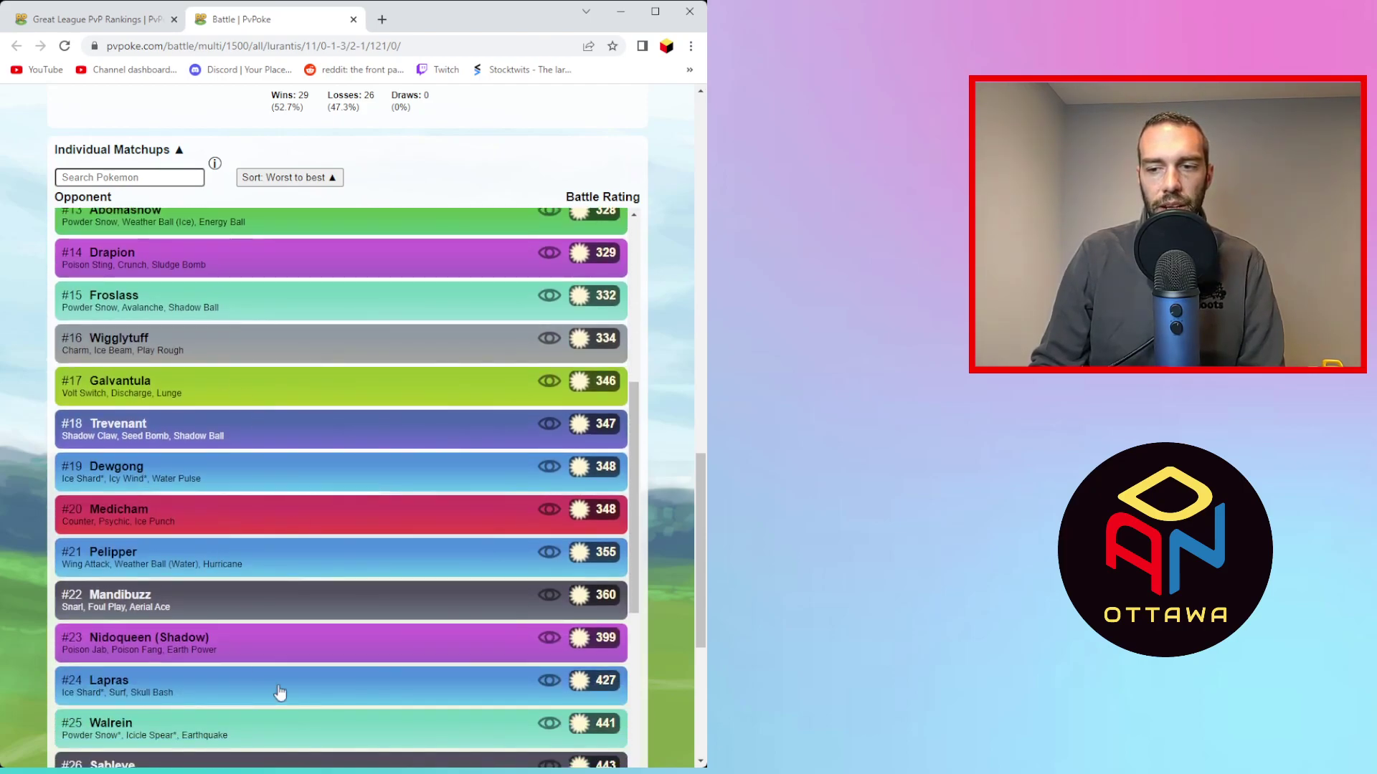
scroll(271, 536, down, 3)
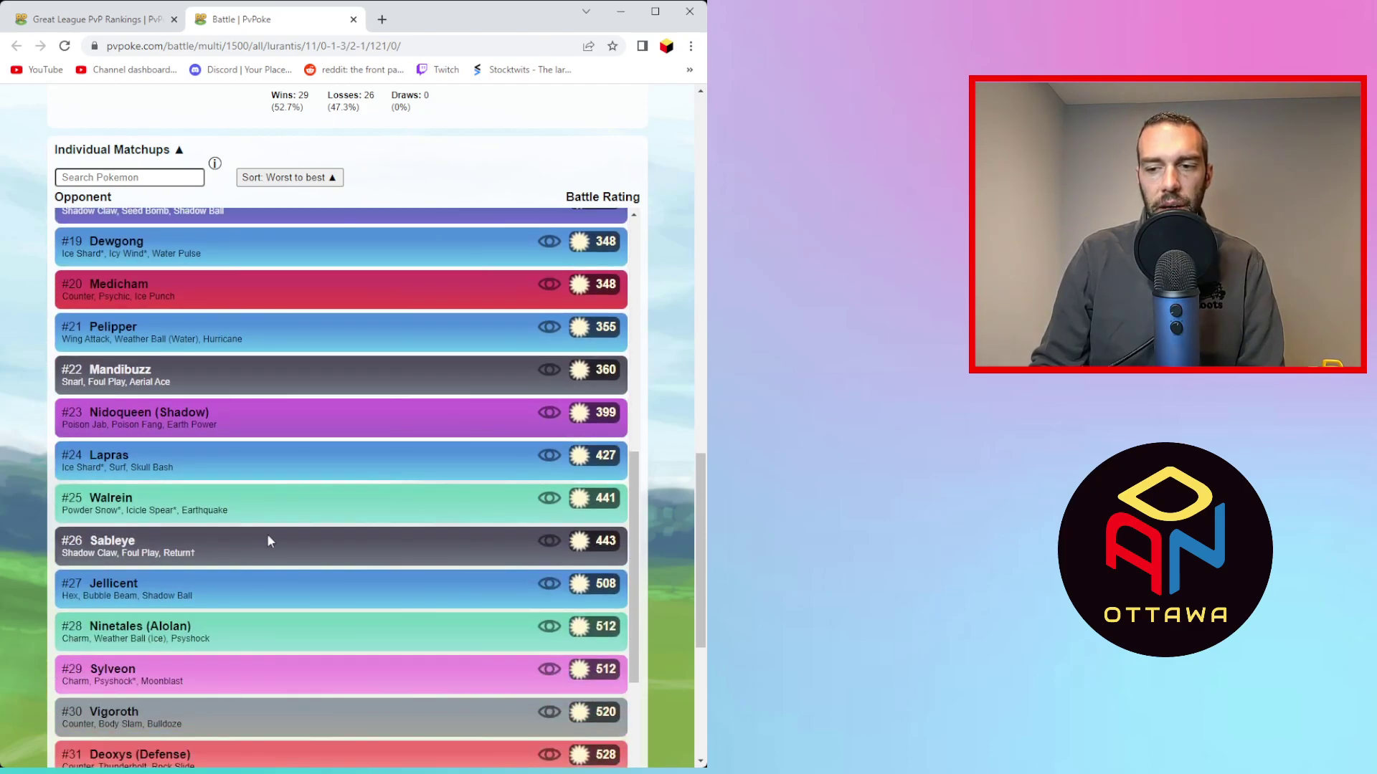
scroll(269, 536, up, 10)
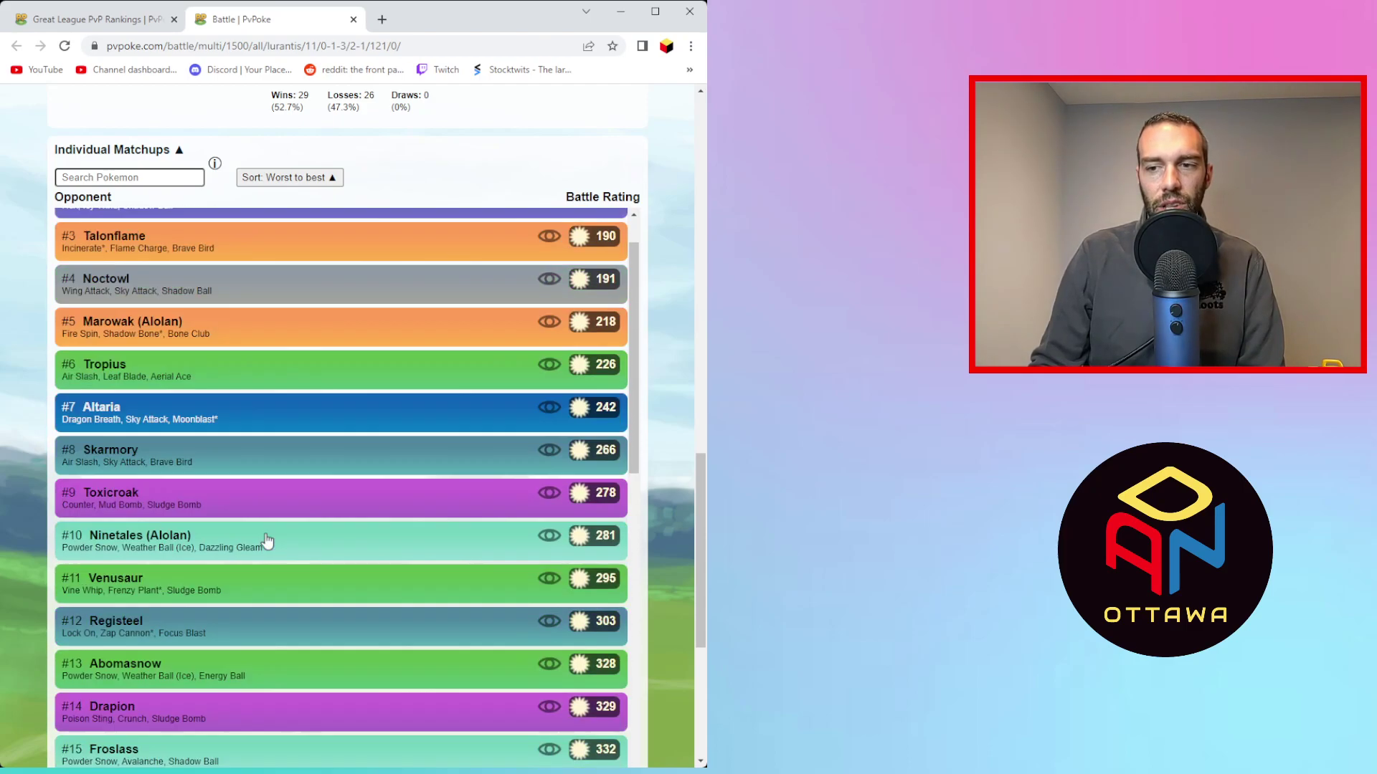
scroll(233, 369, down, 3)
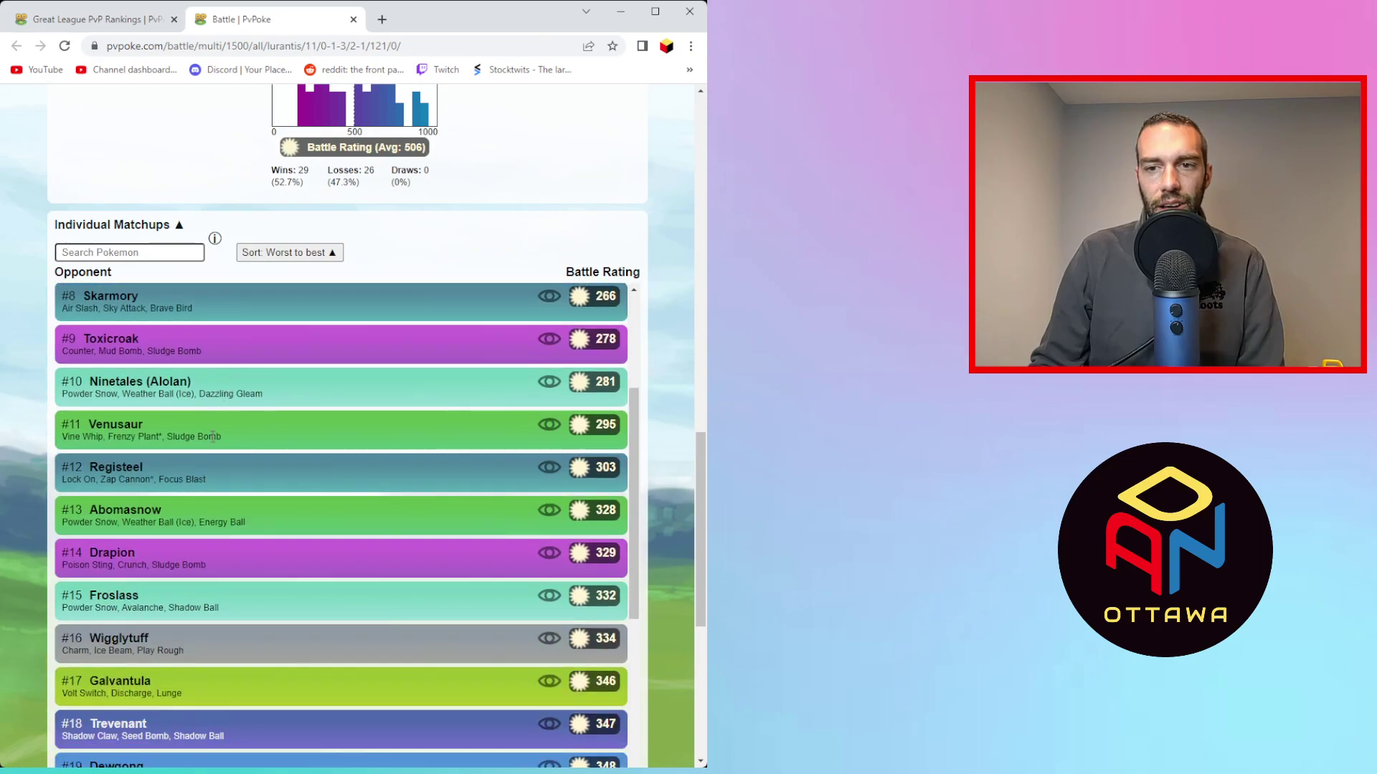
scroll(323, 448, down, 3)
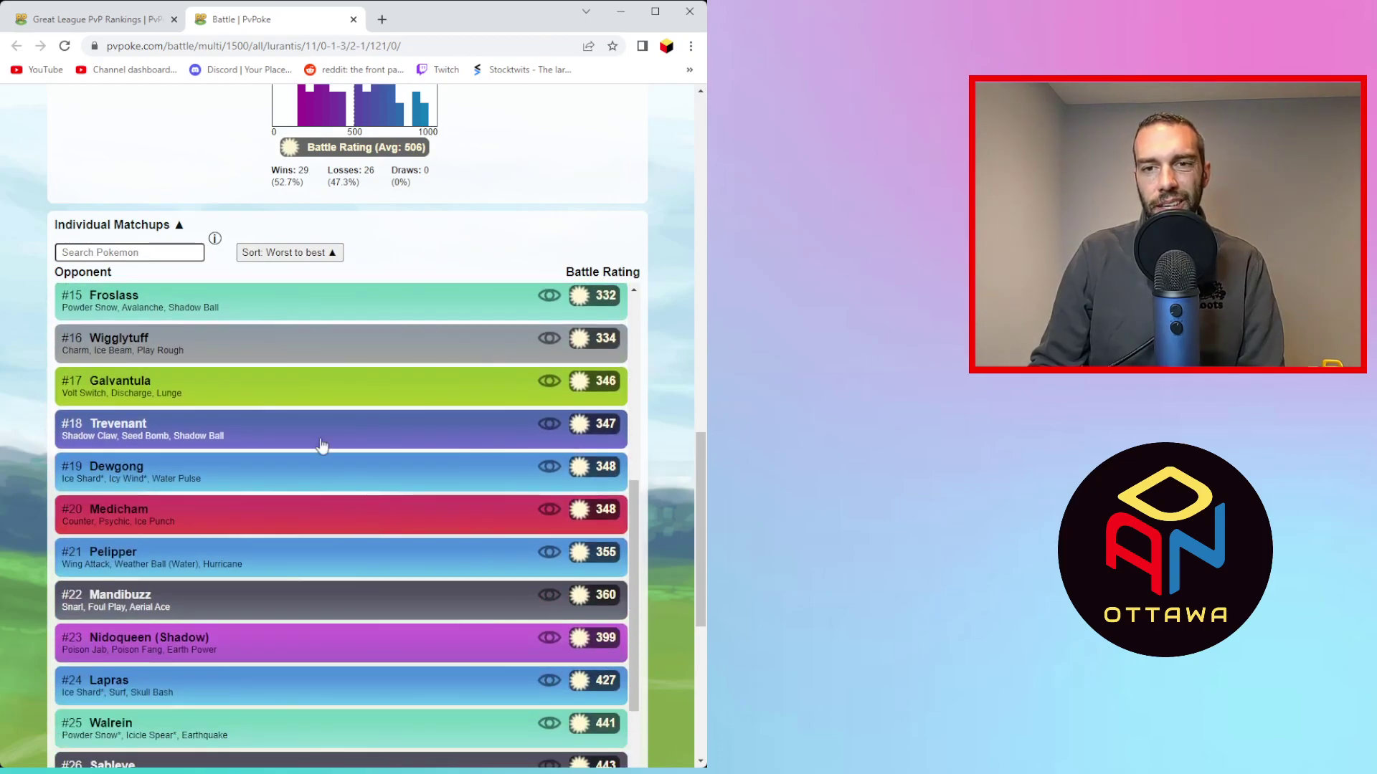
scroll(321, 446, up, 6)
scroll(322, 446, up, 15)
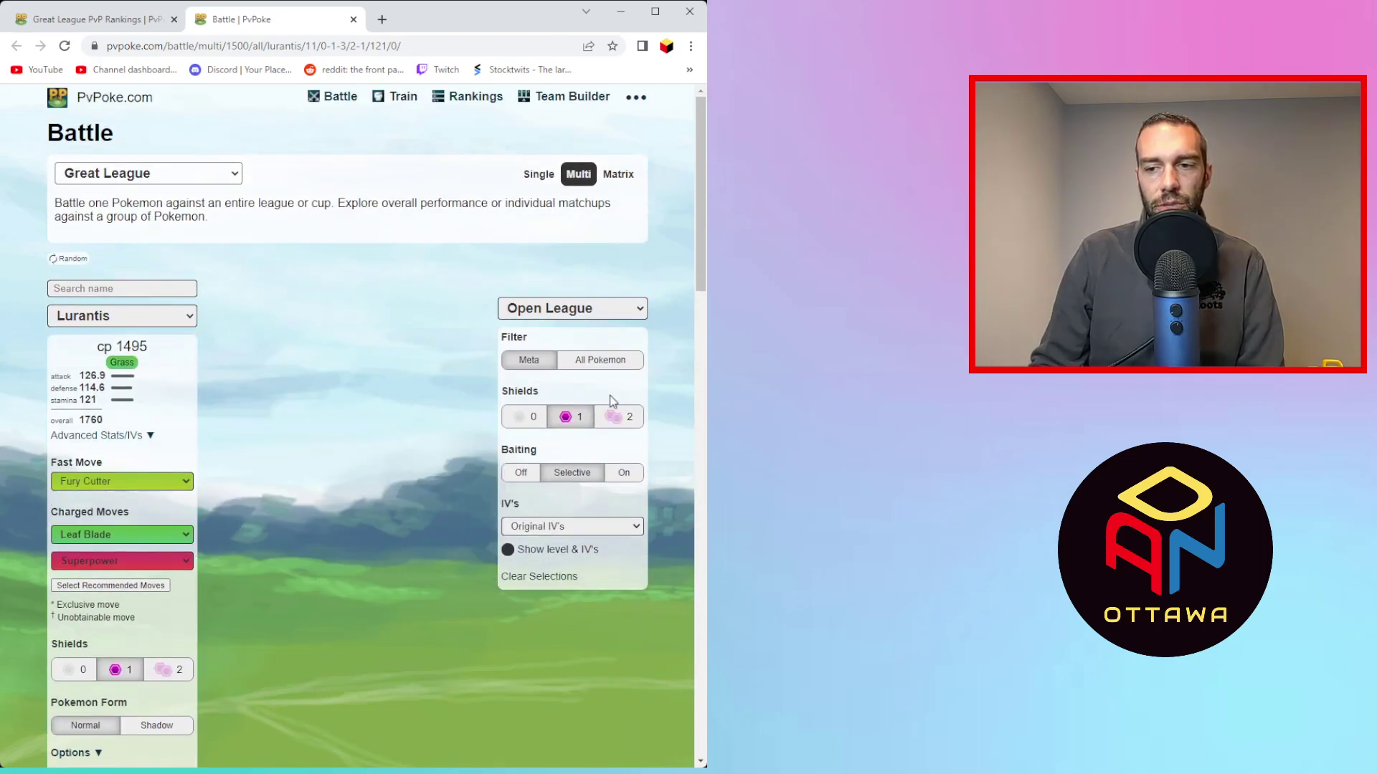
- Run Lurantis's Great League multi-battle with two shields on each side
click(626, 423)
click(165, 670)
scroll(287, 531, down, 6)
click(346, 368)
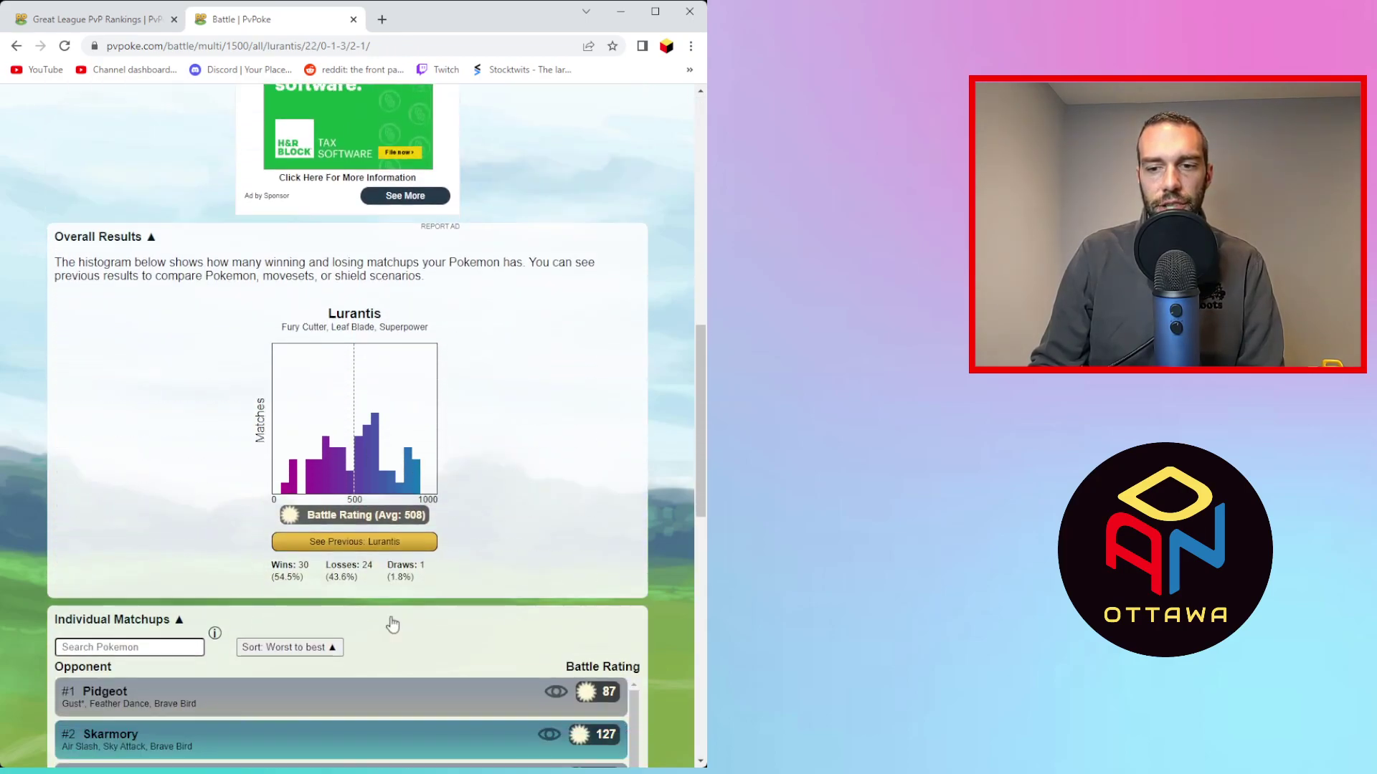
- Rerun it with zero shields each, yielding 30 wins, 25 losses and a 498 average
scroll(345, 568, up, 15)
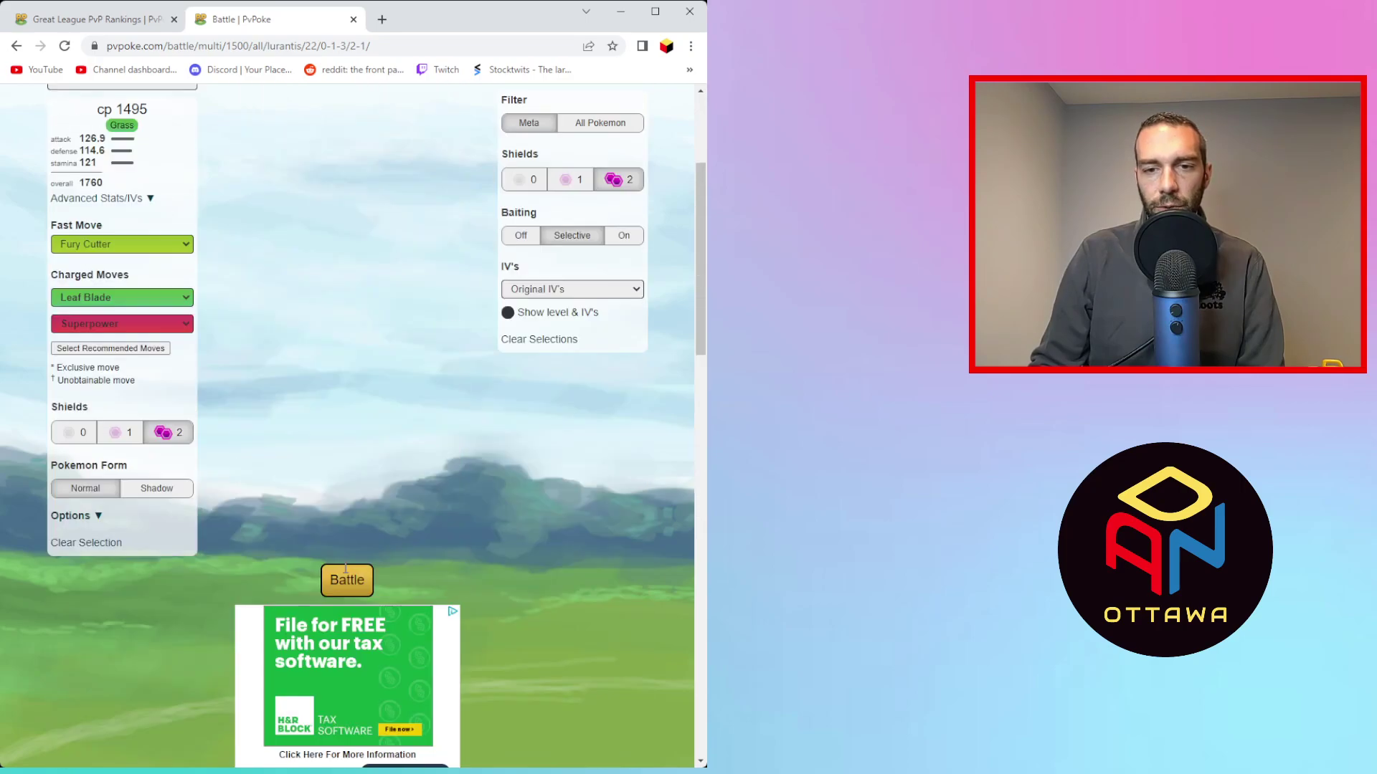
click(72, 670)
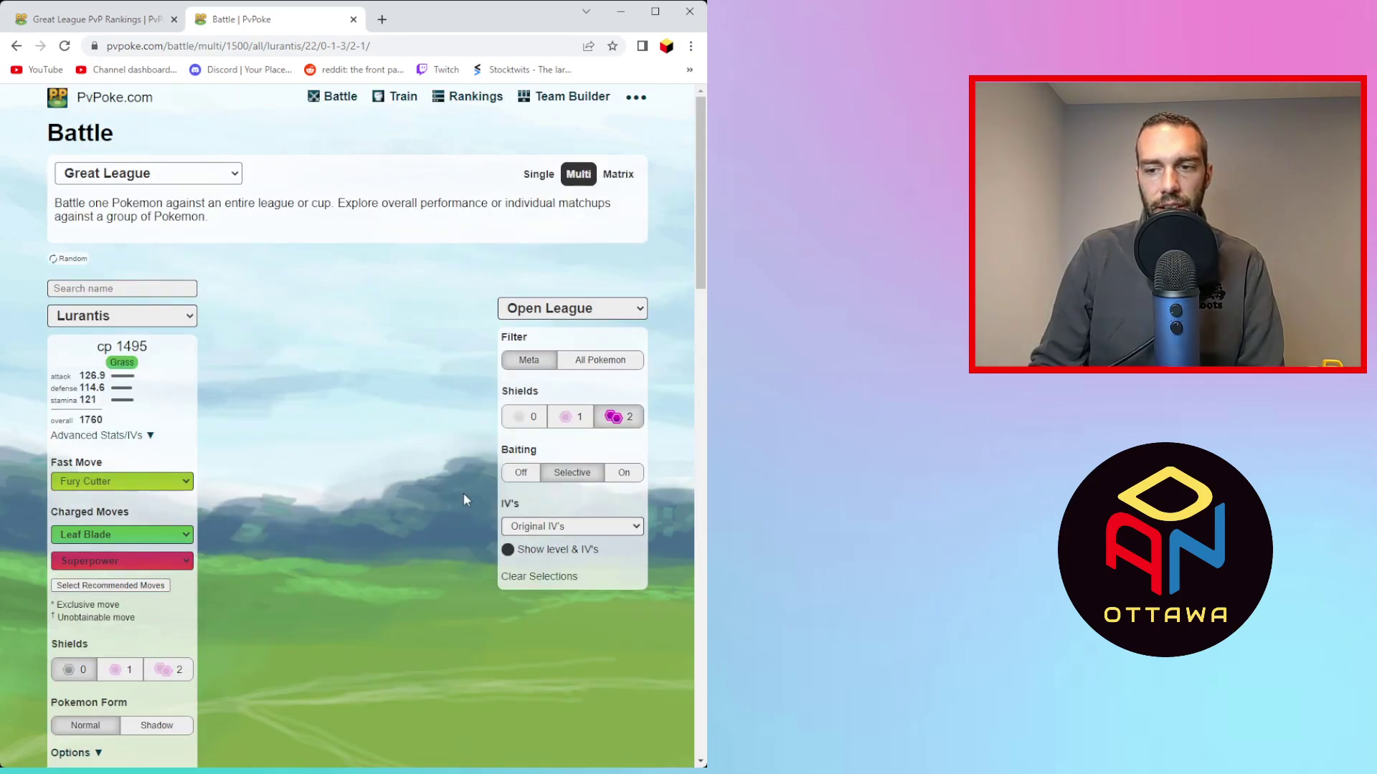
click(517, 422)
scroll(301, 545, down, 5)
click(331, 441)
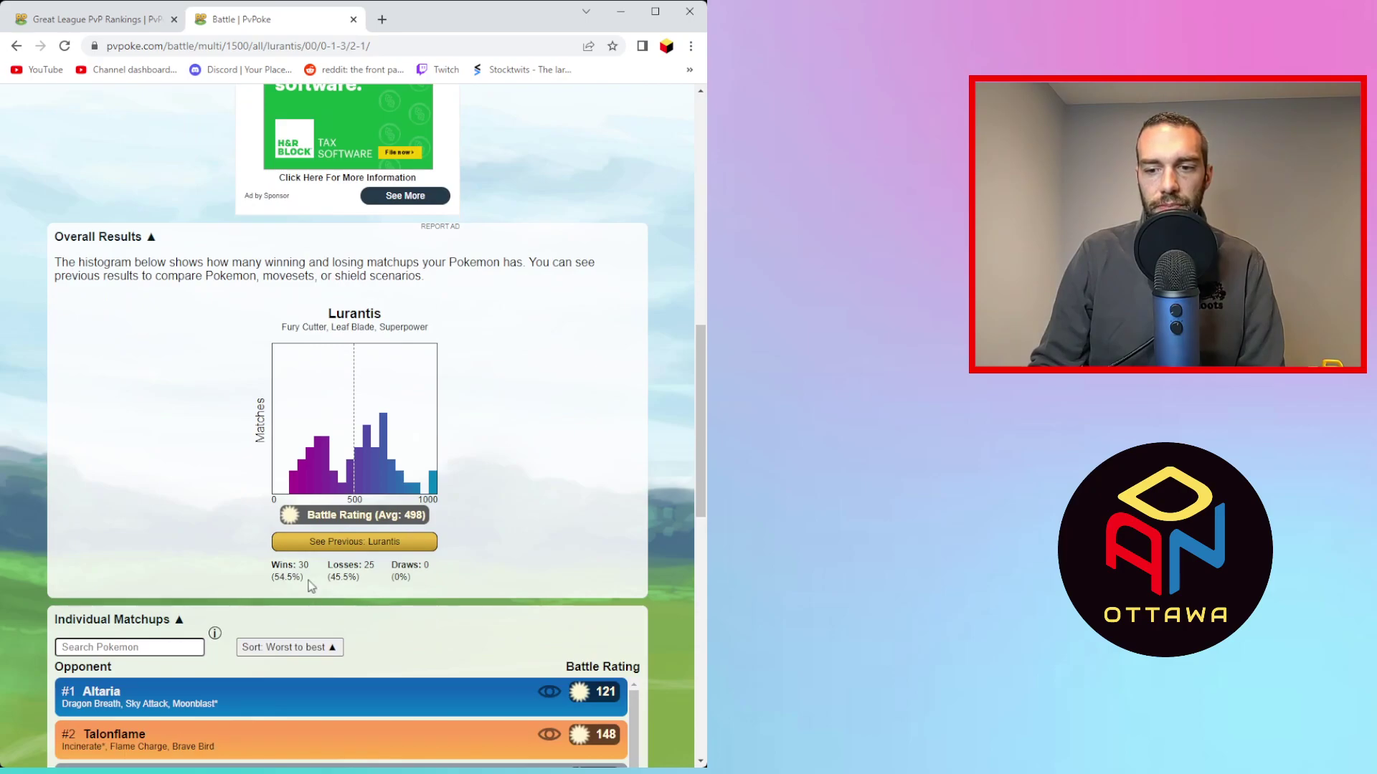
scroll(310, 585, down, 6)
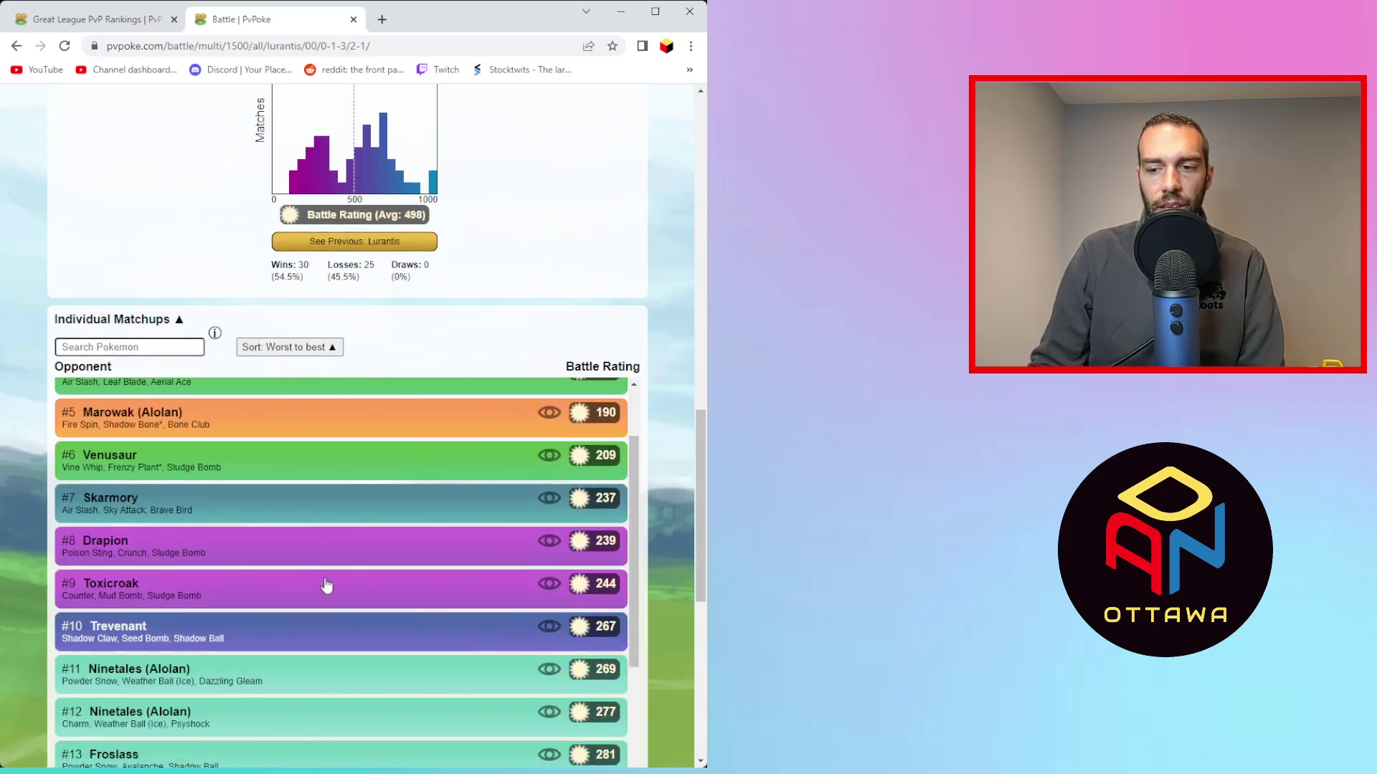
scroll(322, 577, up, 3)
scroll(323, 538, up, 10)
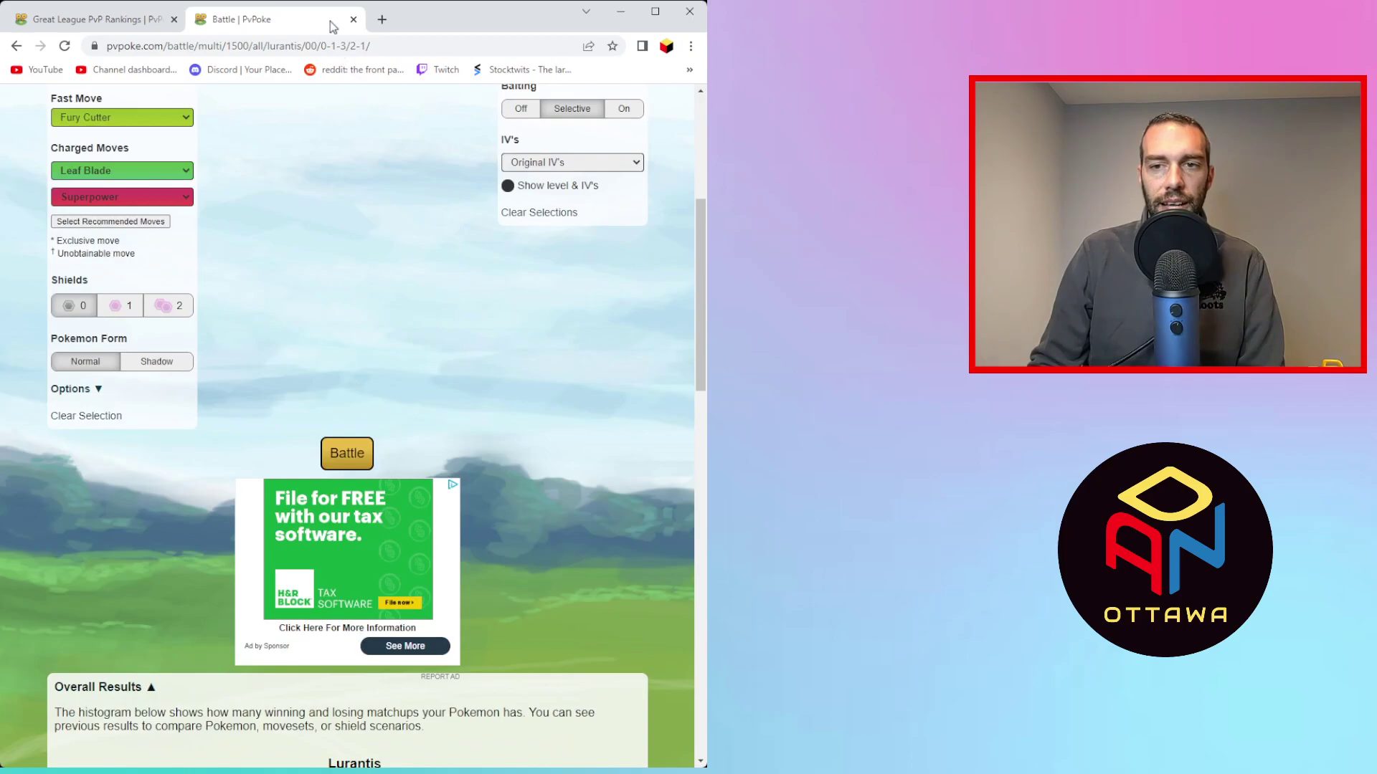
- Close the Lurantis battle tab, collapse its entry, and expand #20 Whiscash's key wins and losses
click(354, 20)
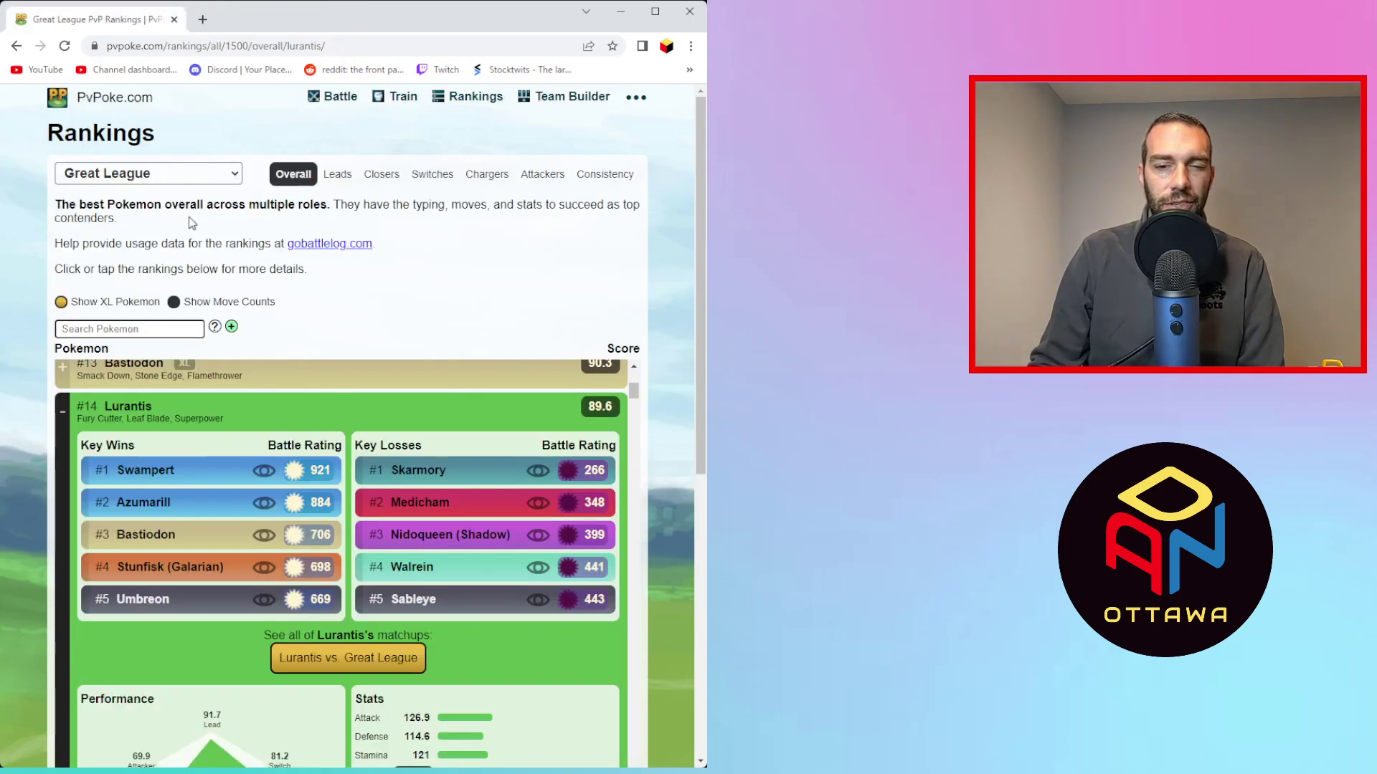
click(63, 414)
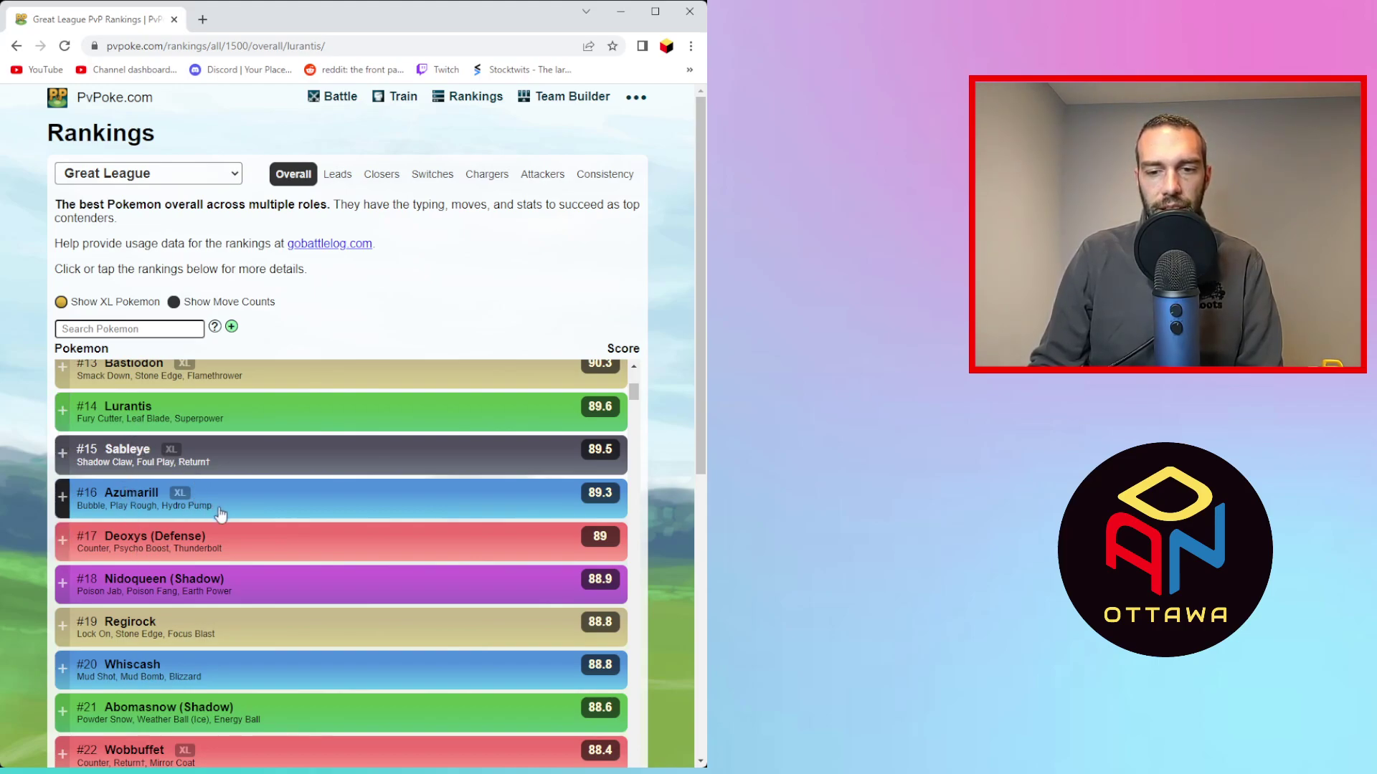
scroll(220, 514, down, 1)
scroll(218, 527, down, 2)
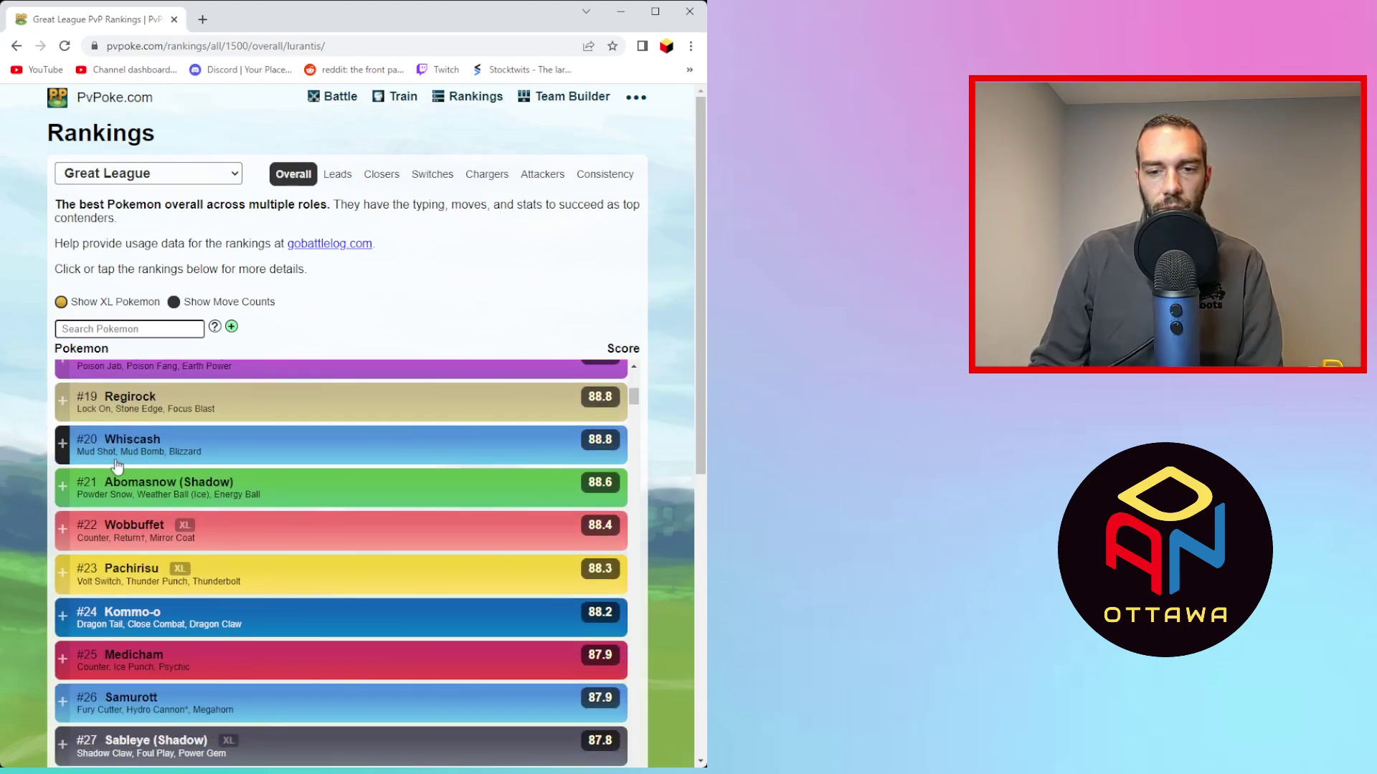
click(61, 447)
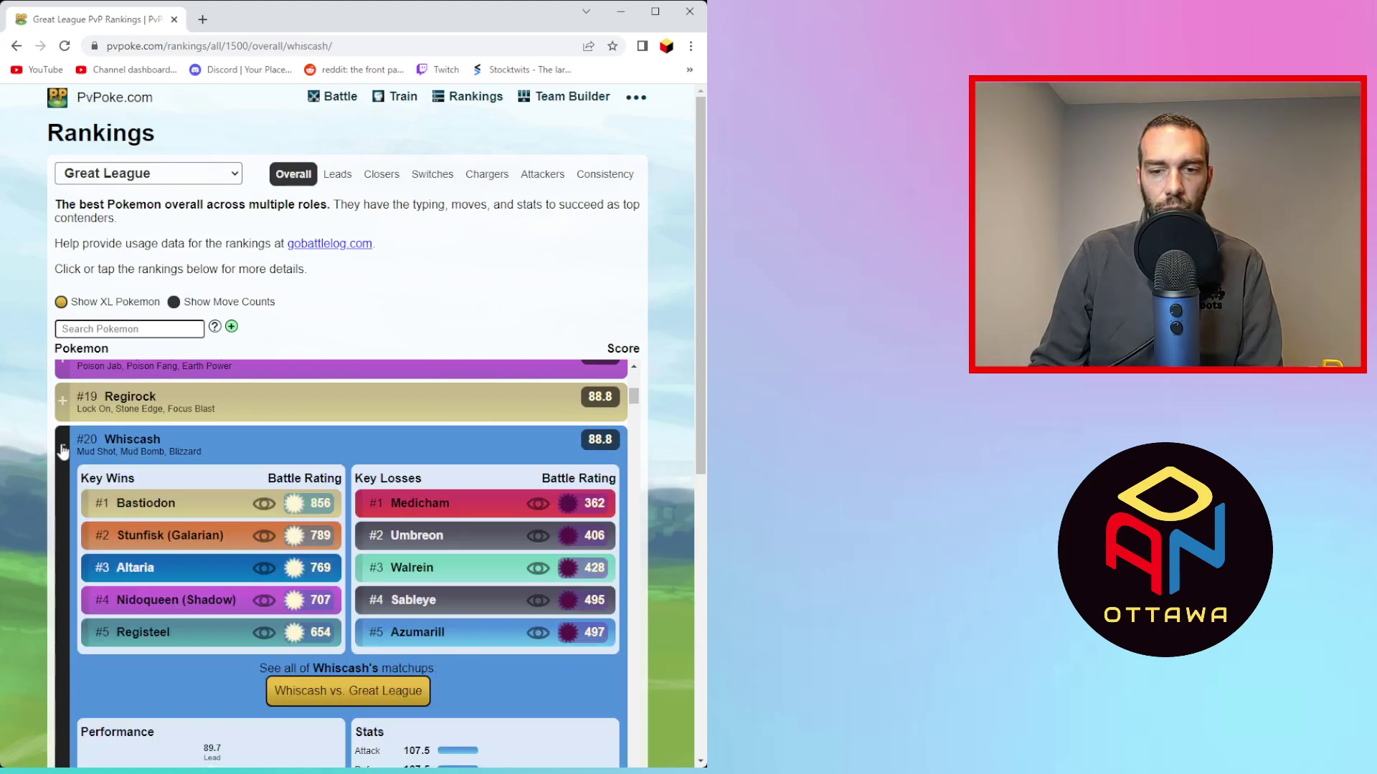
- Open Whiscash vs. Great League and review its matchups: 19 wins, 35 losses, 463 average
click(358, 692)
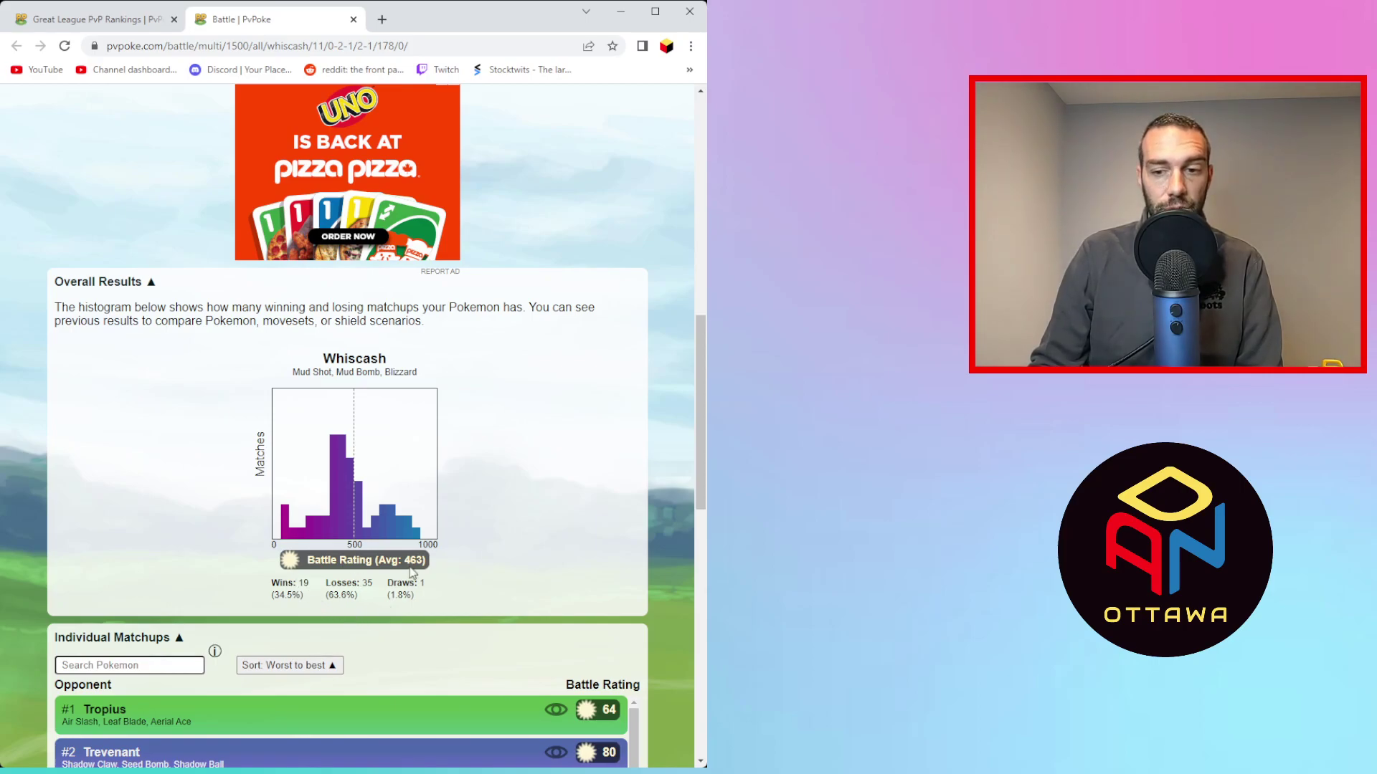
scroll(527, 668, down, 3)
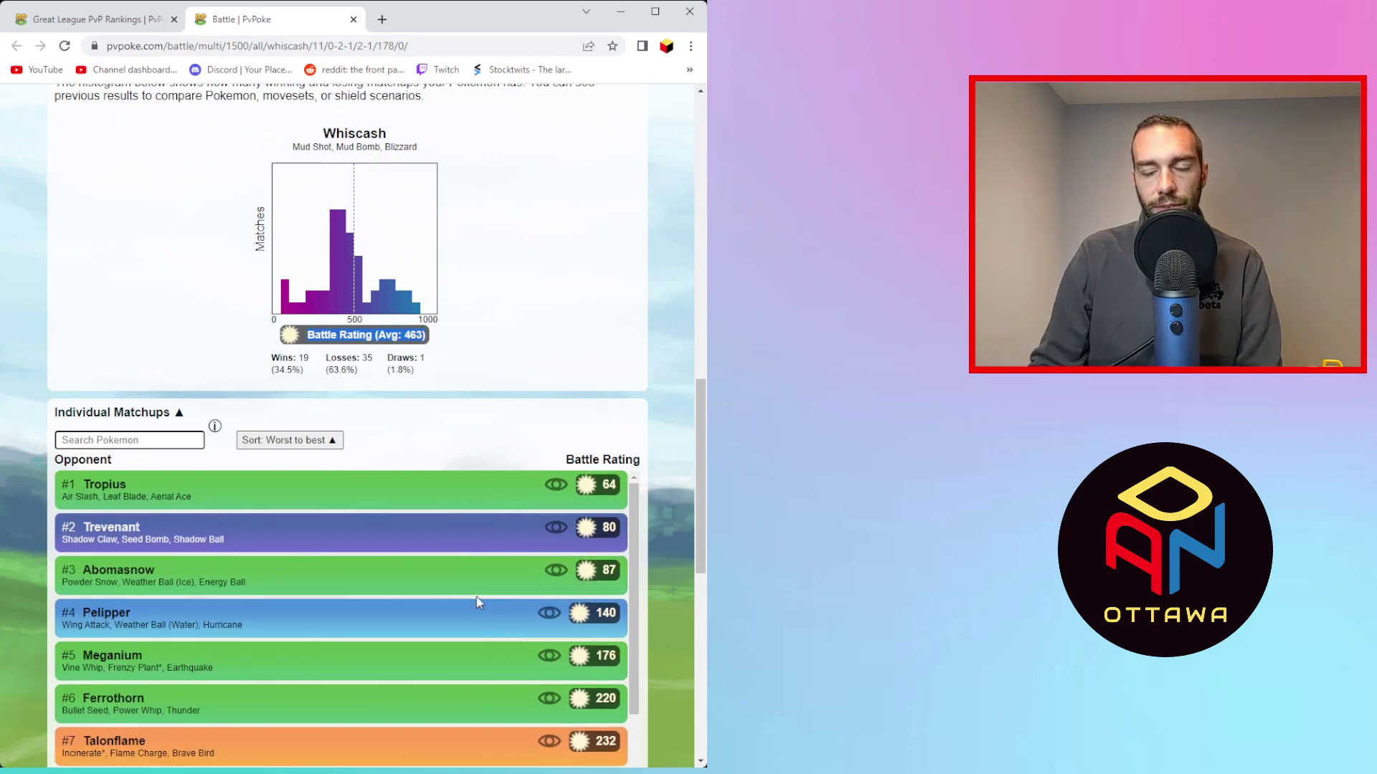
scroll(656, 354, down, 2)
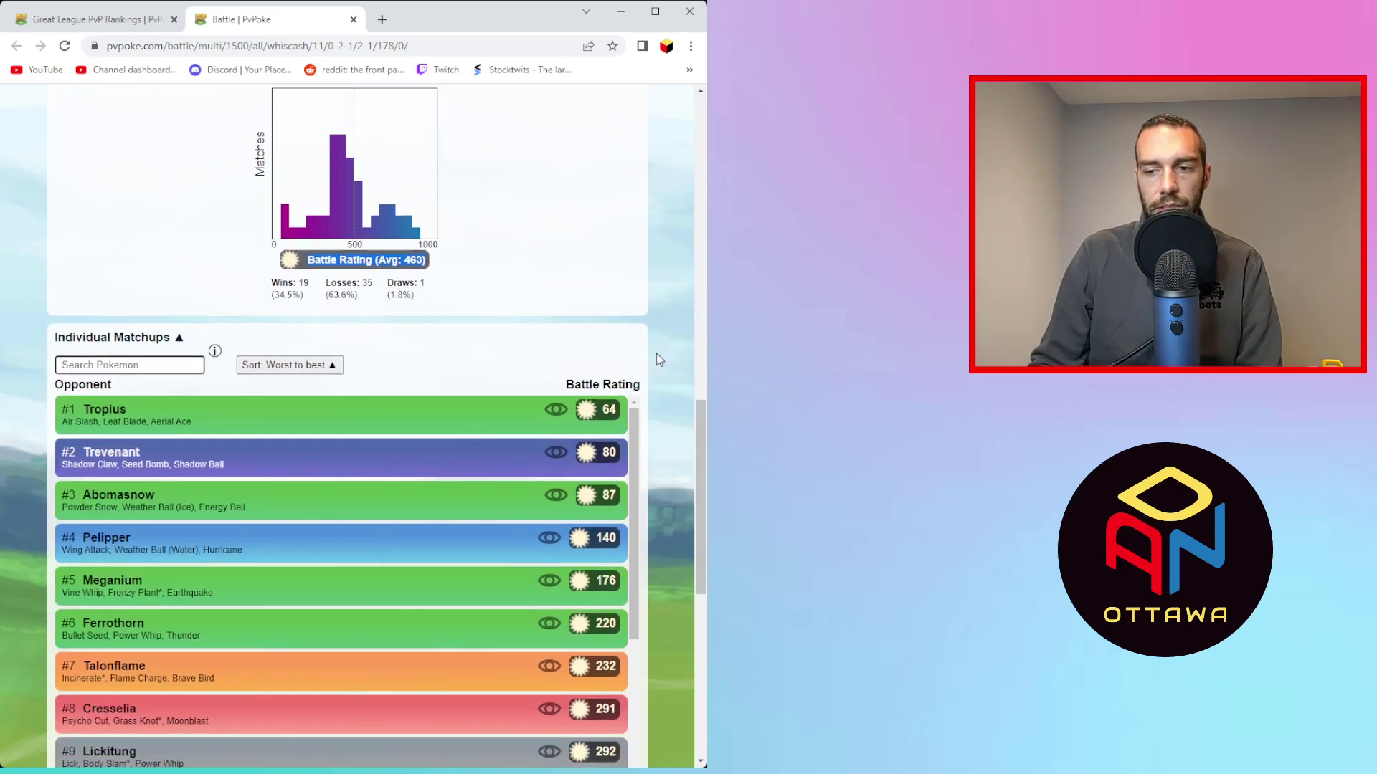
scroll(524, 545, down, 4)
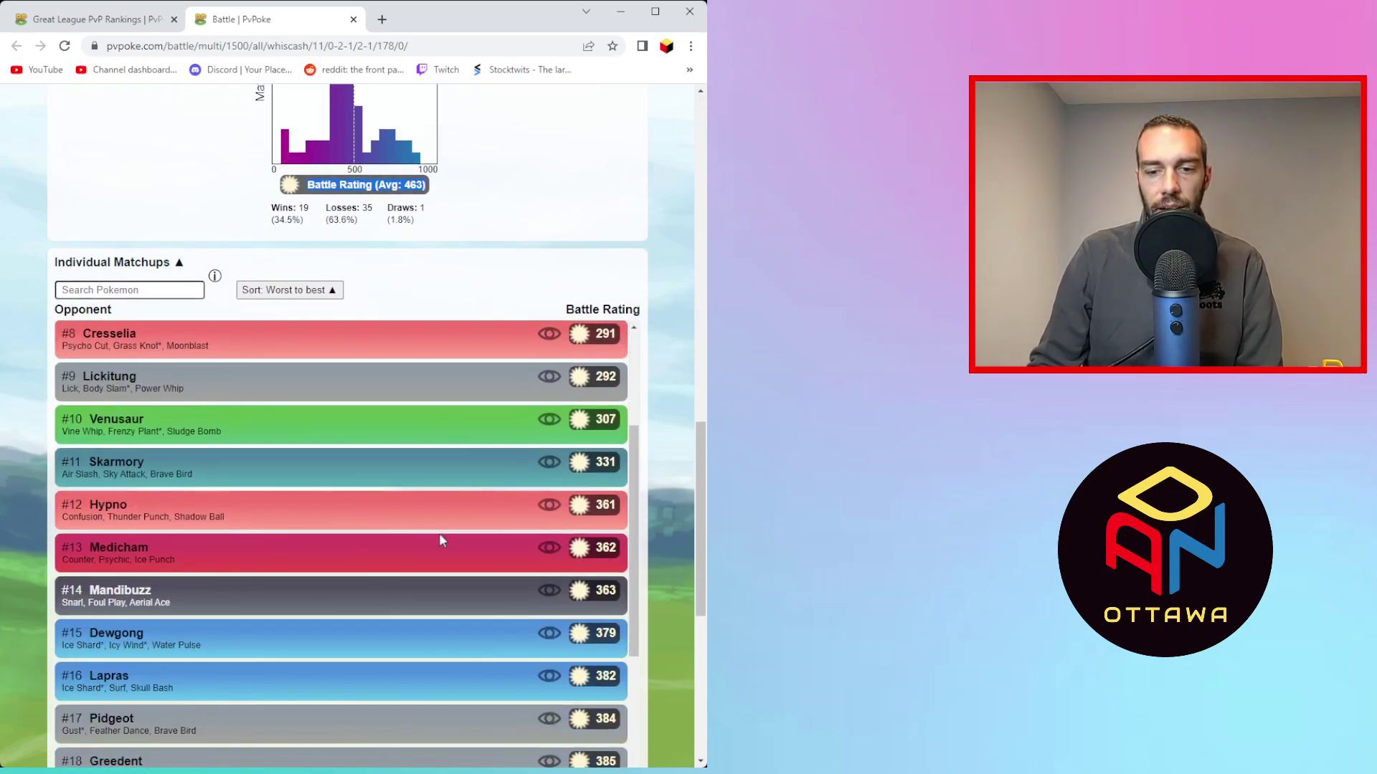
scroll(360, 532, up, 2)
scroll(362, 537, up, 3)
scroll(297, 550, up, 1)
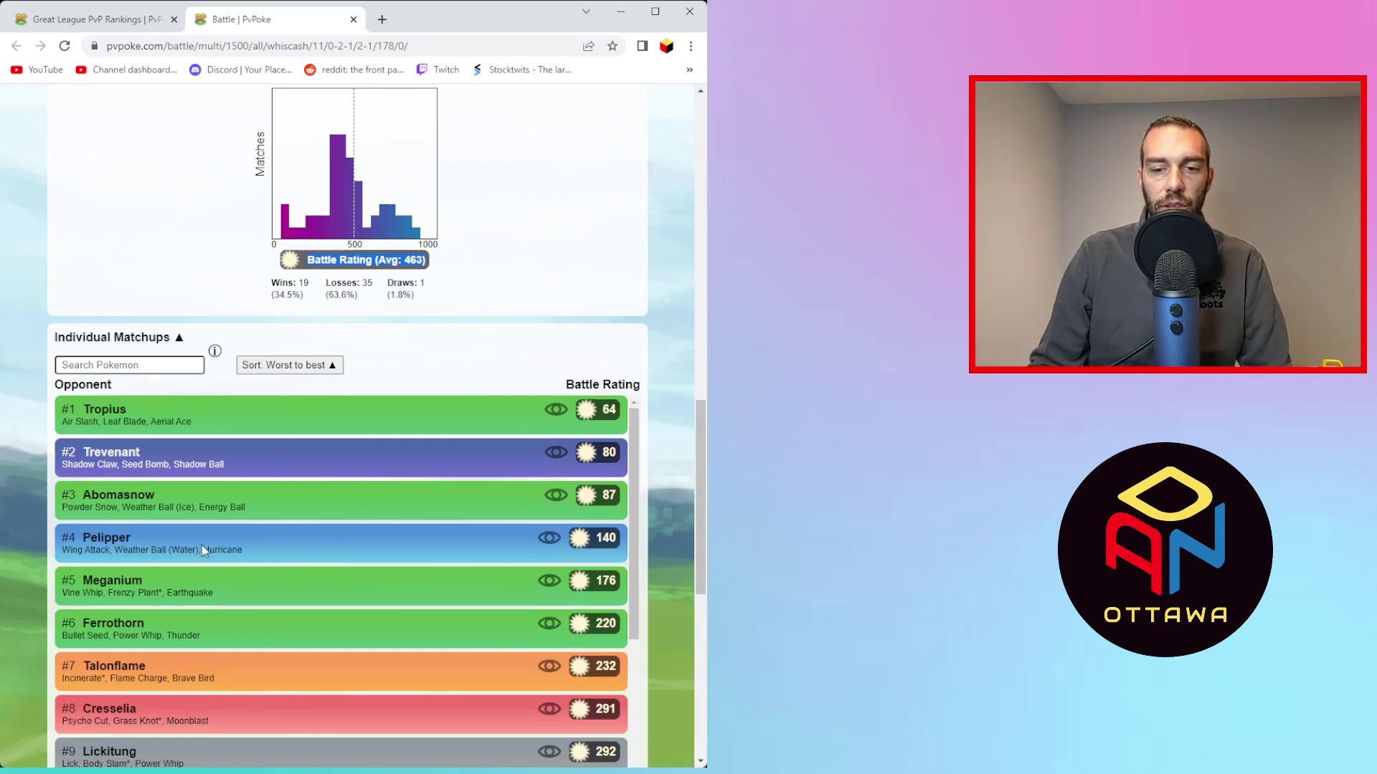
scroll(147, 552, down, 1)
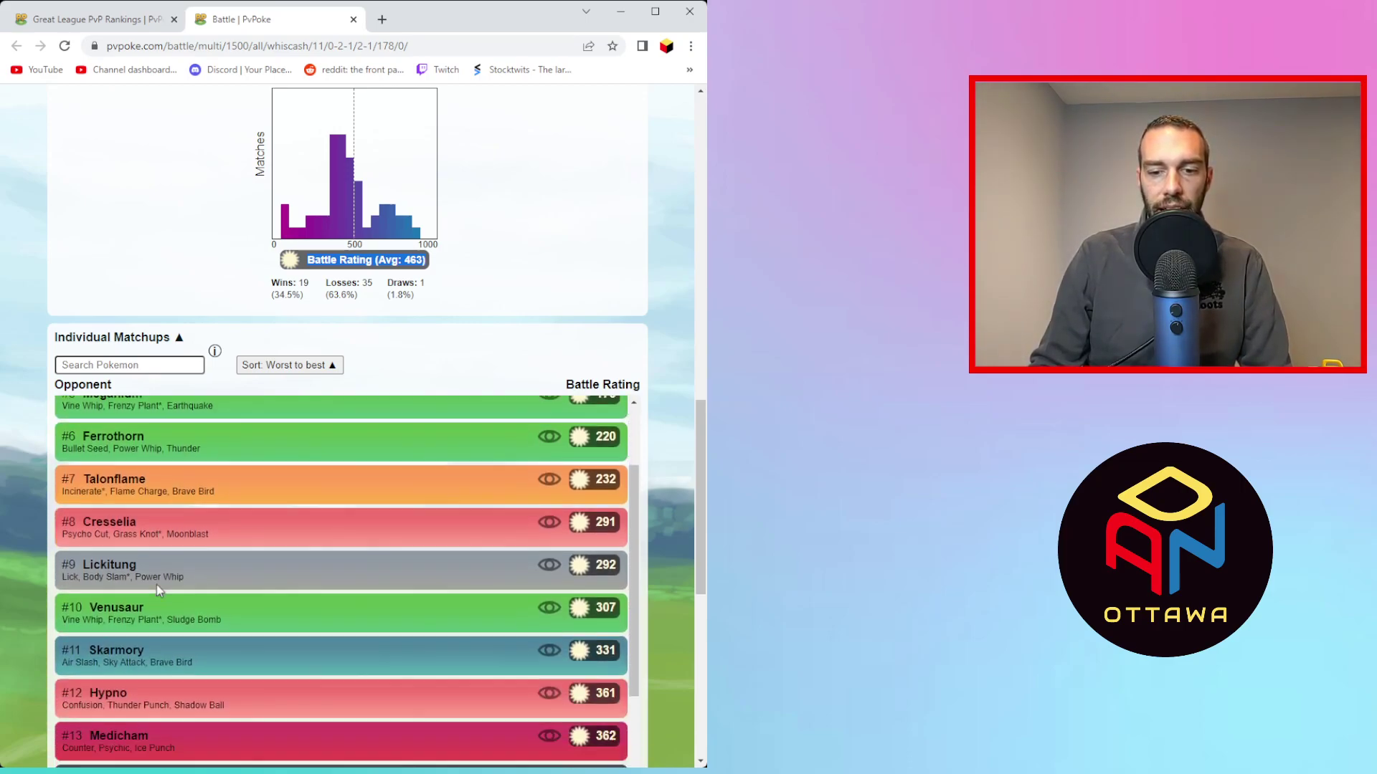
scroll(159, 591, down, 1)
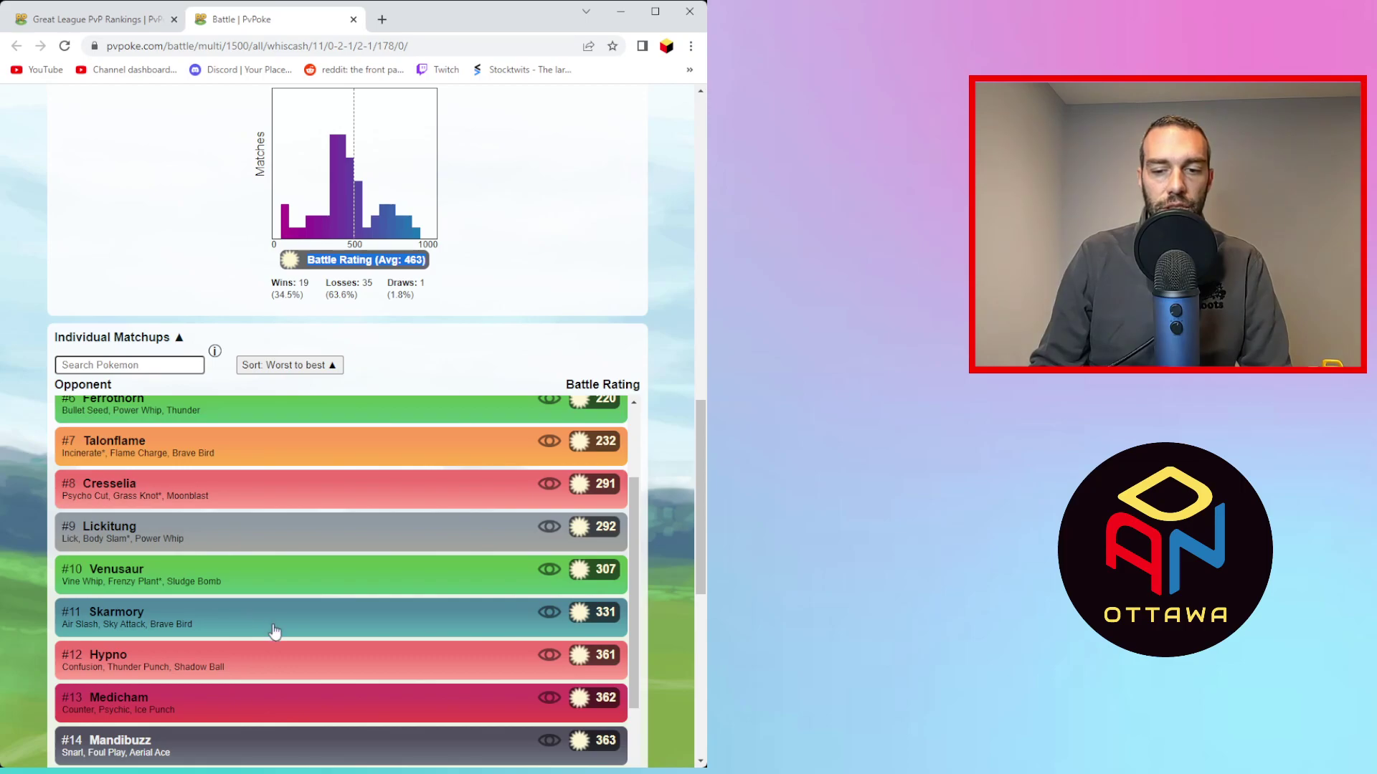
scroll(155, 449, up, 15)
- Run Whiscash's multi-battle with no shields on either side
click(84, 671)
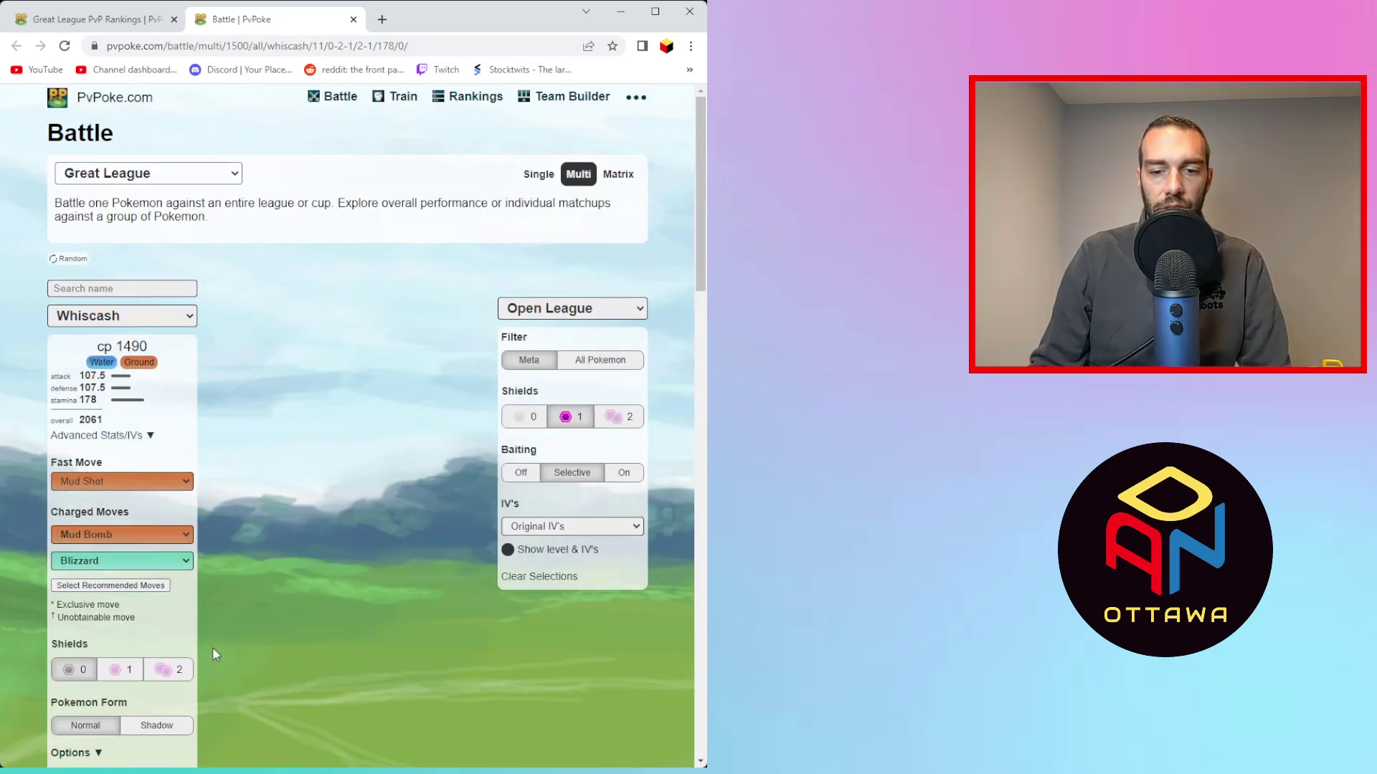
click(514, 421)
scroll(369, 453, down, 6)
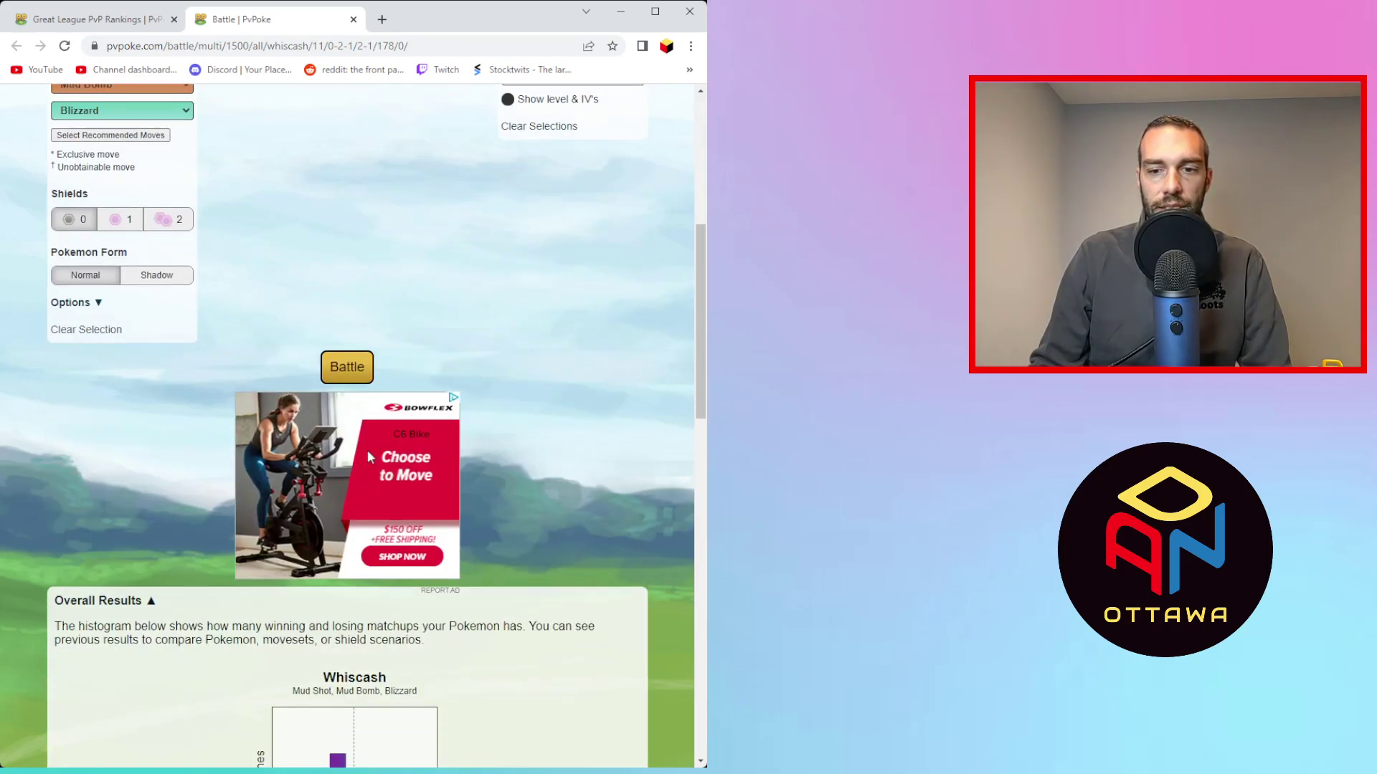
click(368, 377)
scroll(340, 224, up, 2)
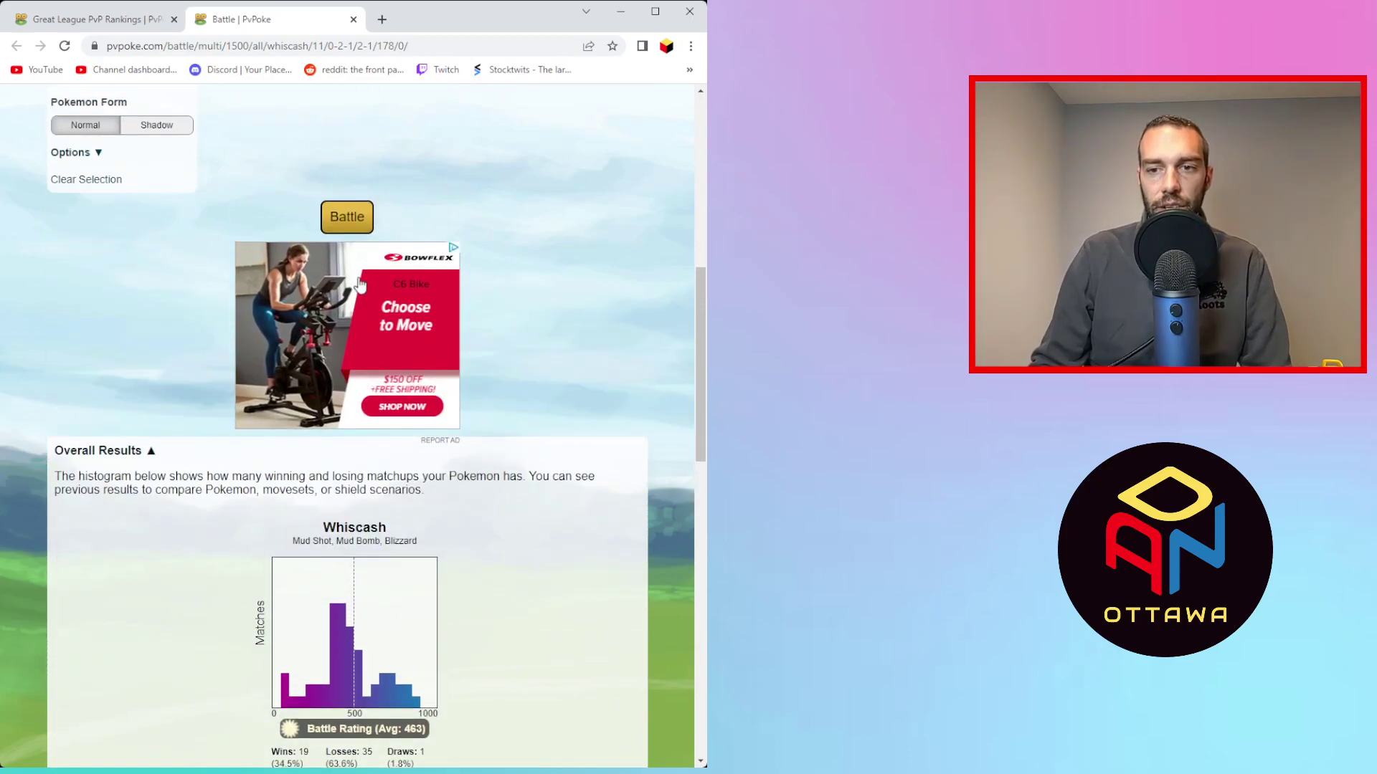
click(340, 224)
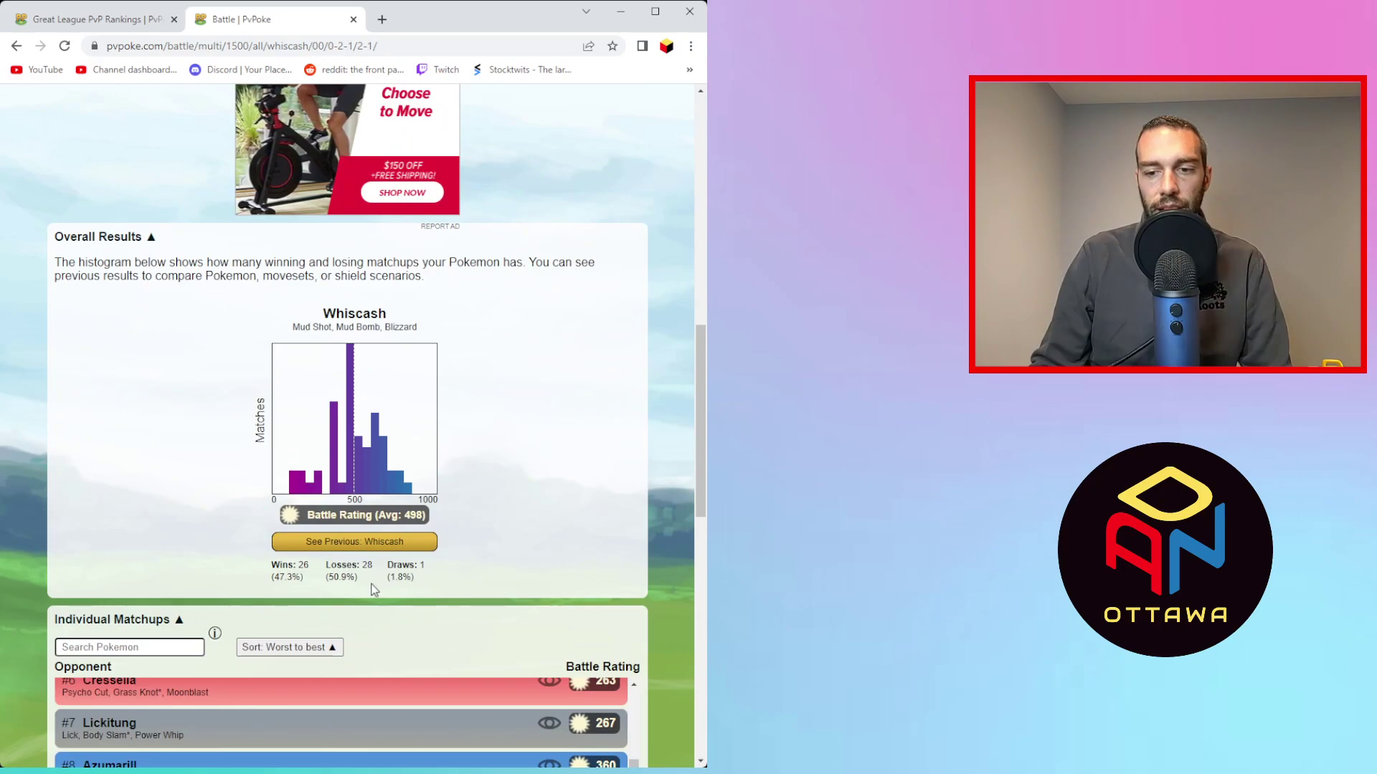
- Rerun it at one shield each, giving 19 wins, 35 losses, 1 draw and 463 average
scroll(374, 589, up, 12)
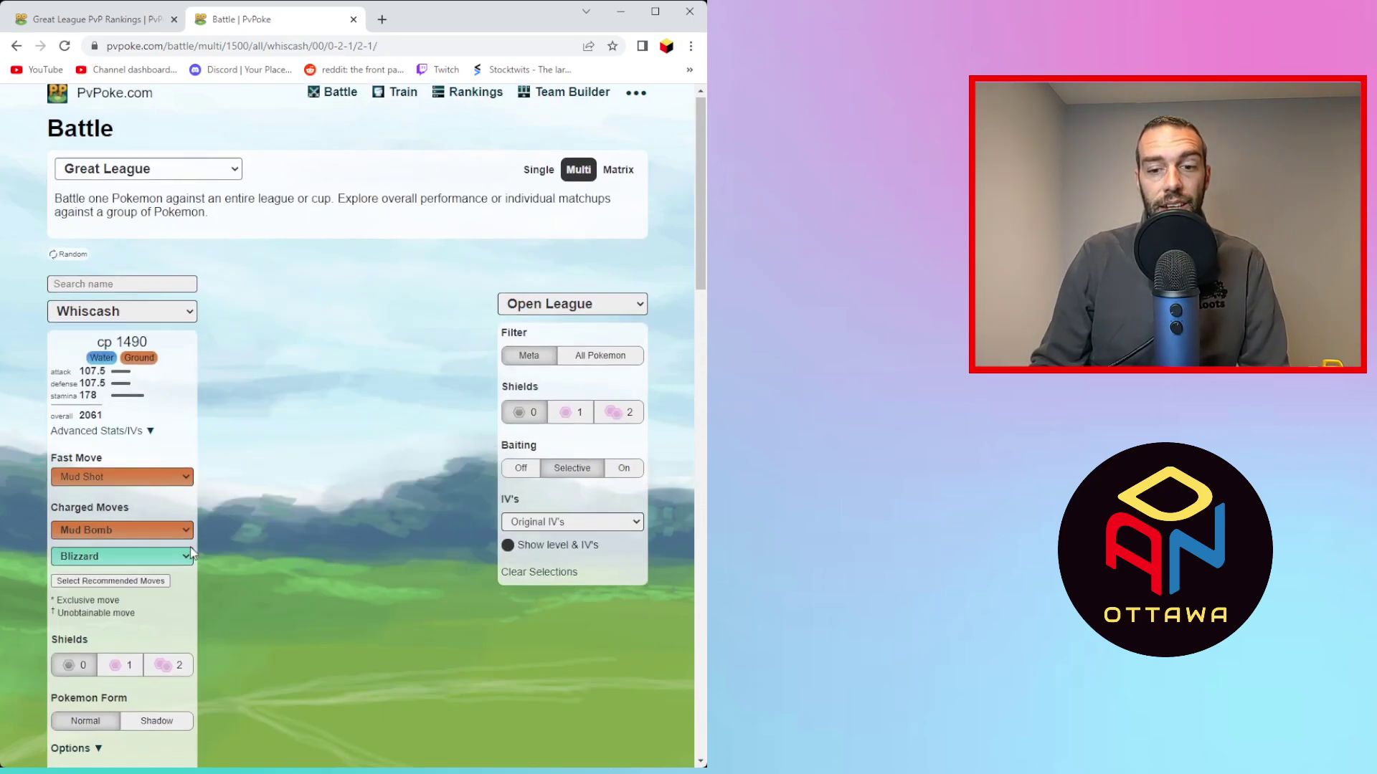
scroll(365, 579, down, 3)
click(163, 444)
click(617, 191)
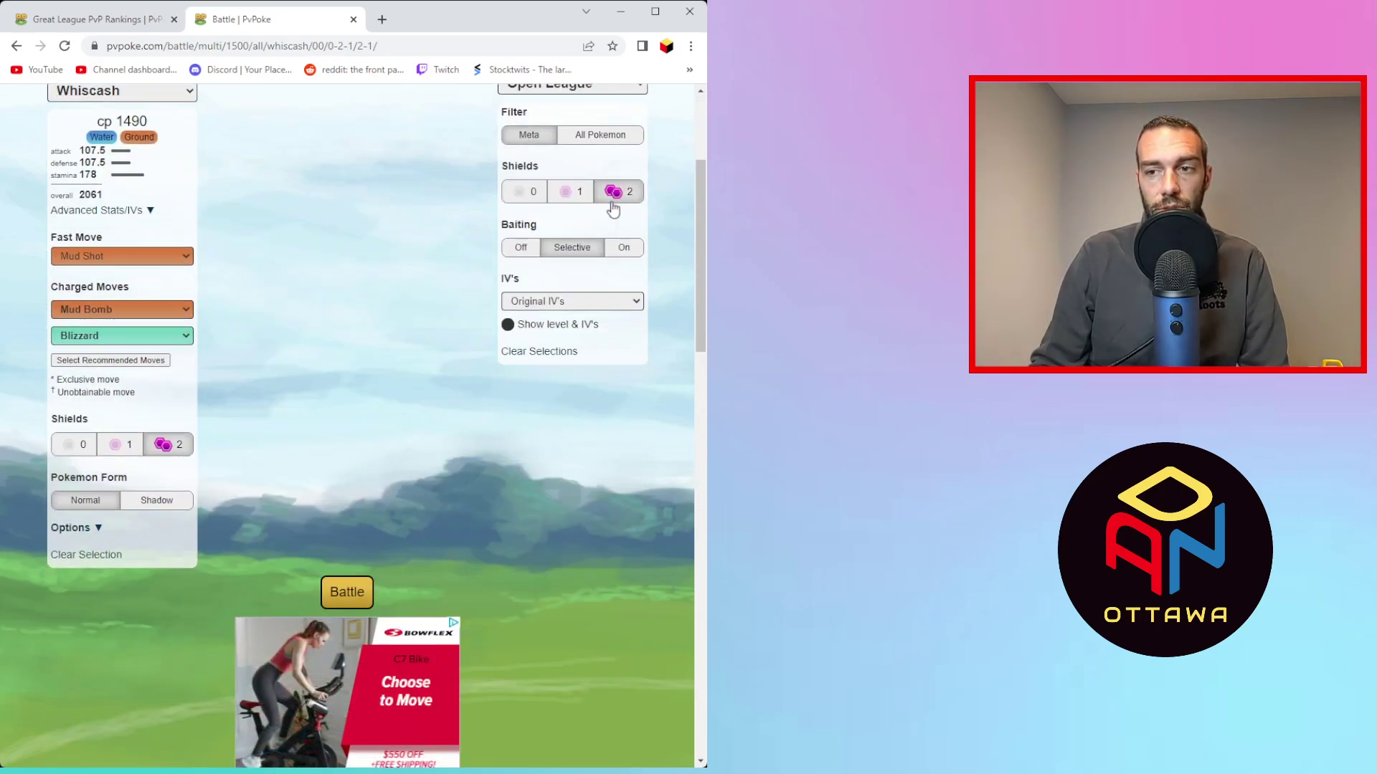
scroll(326, 527, down, 3)
scroll(351, 574, down, 5)
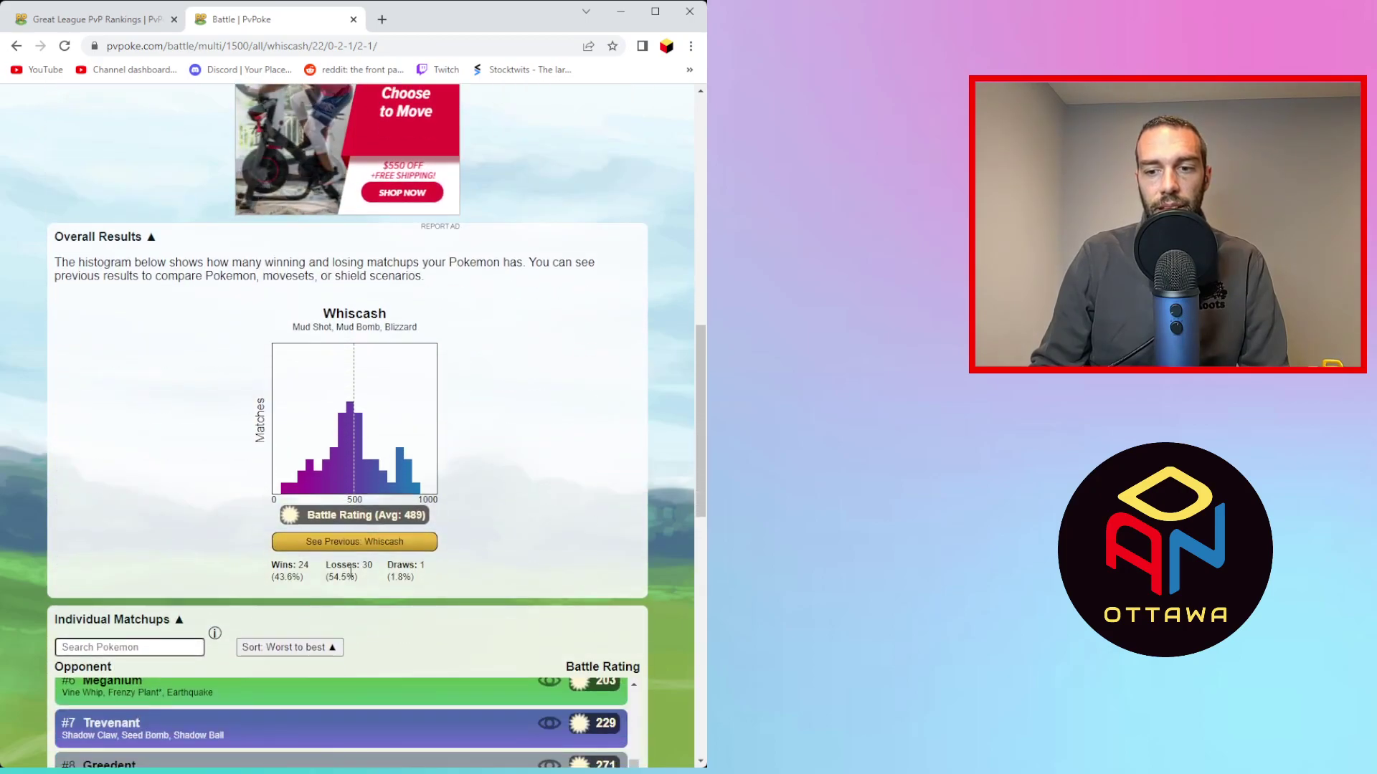
scroll(381, 634, up, 8)
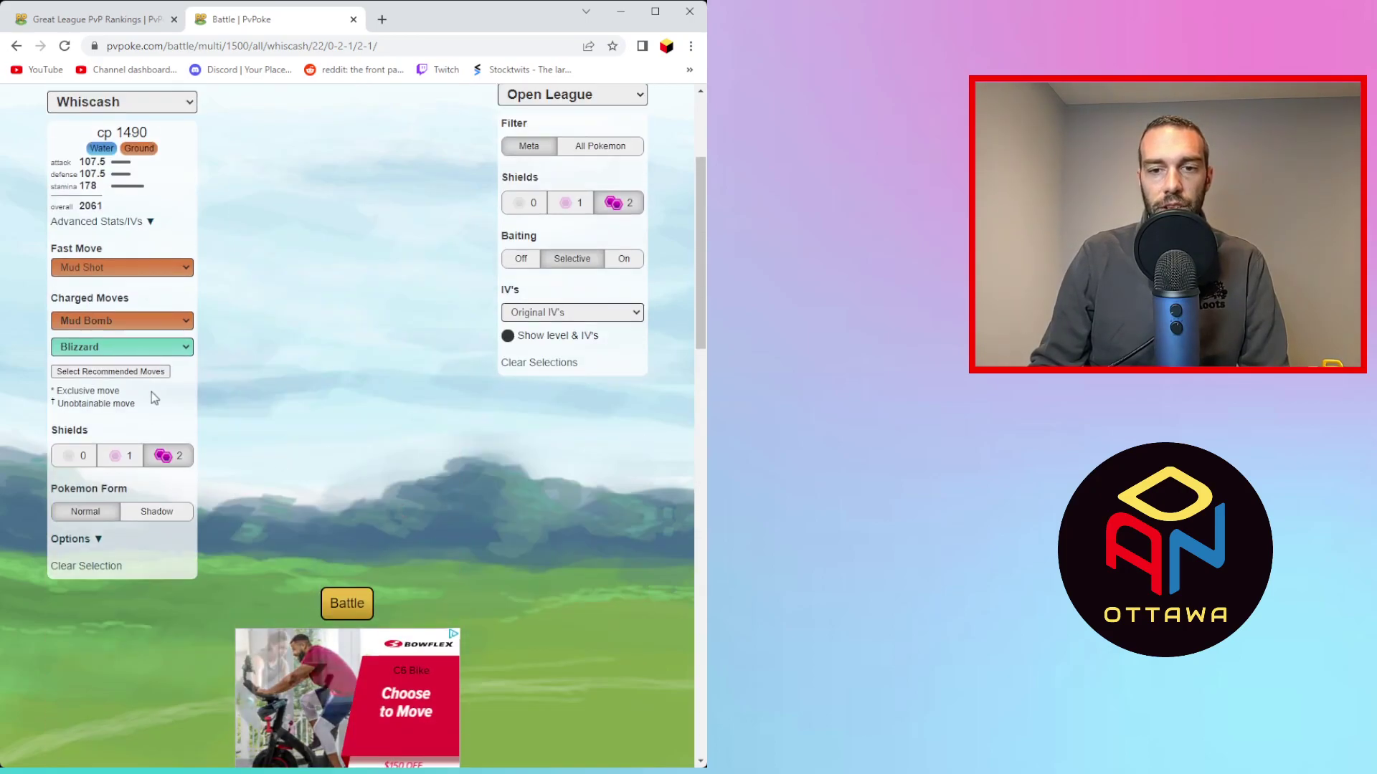
click(120, 456)
click(571, 202)
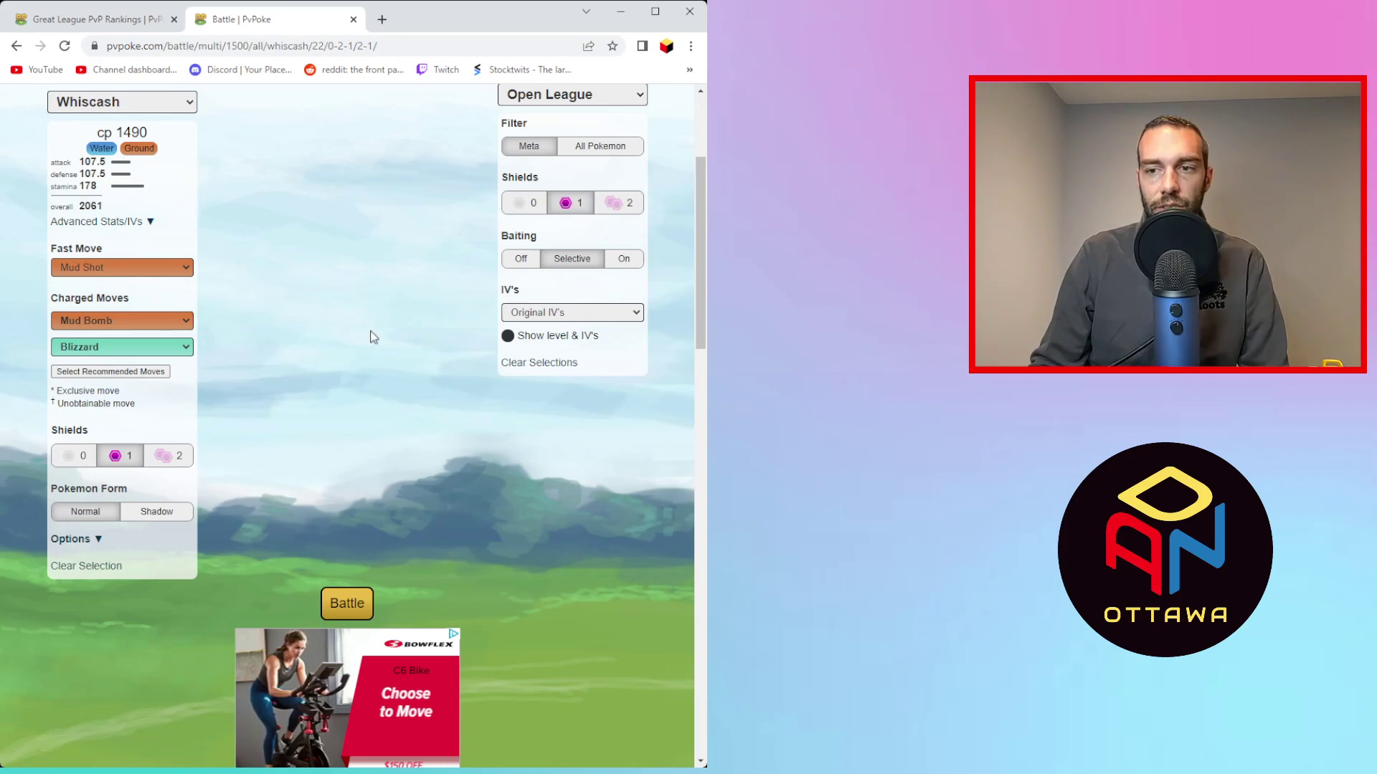
scroll(315, 466, down, 4)
click(346, 302)
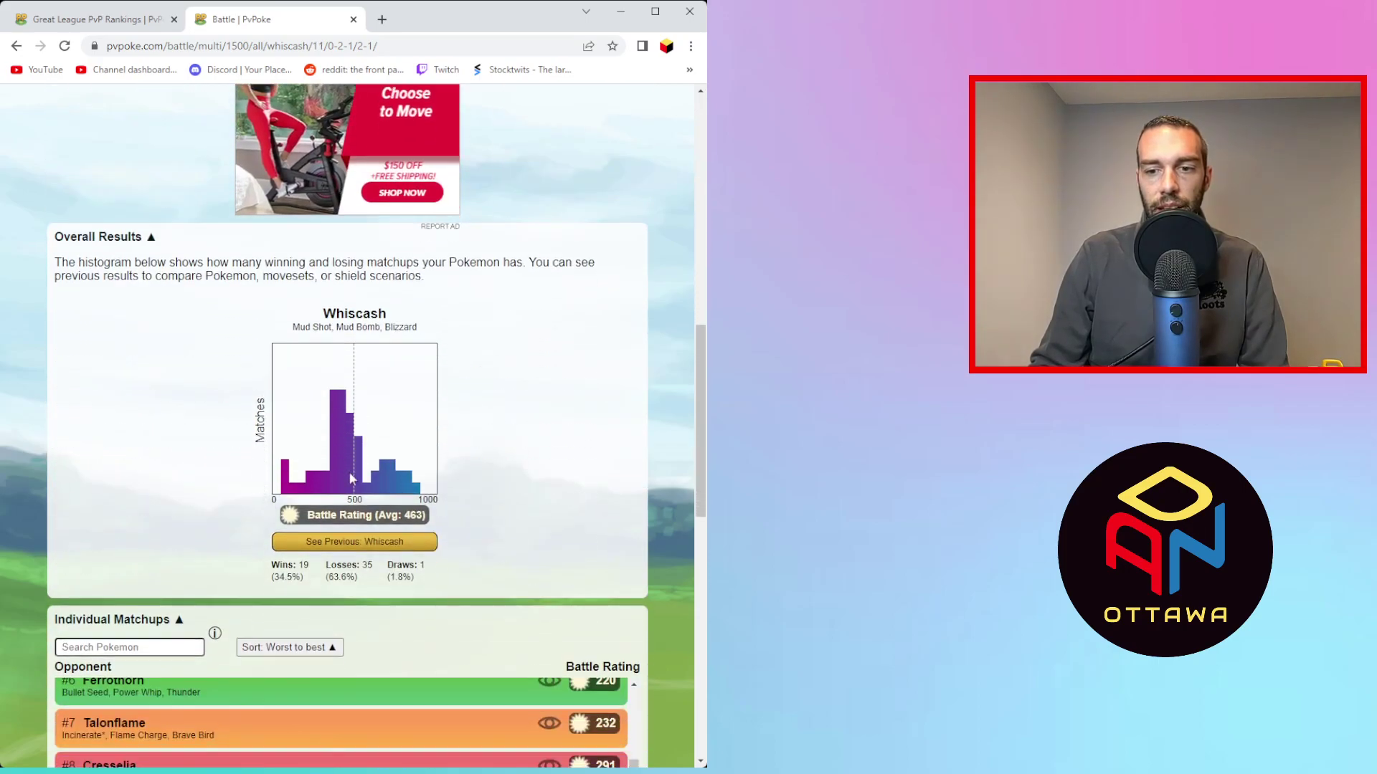
scroll(357, 614, down, 2)
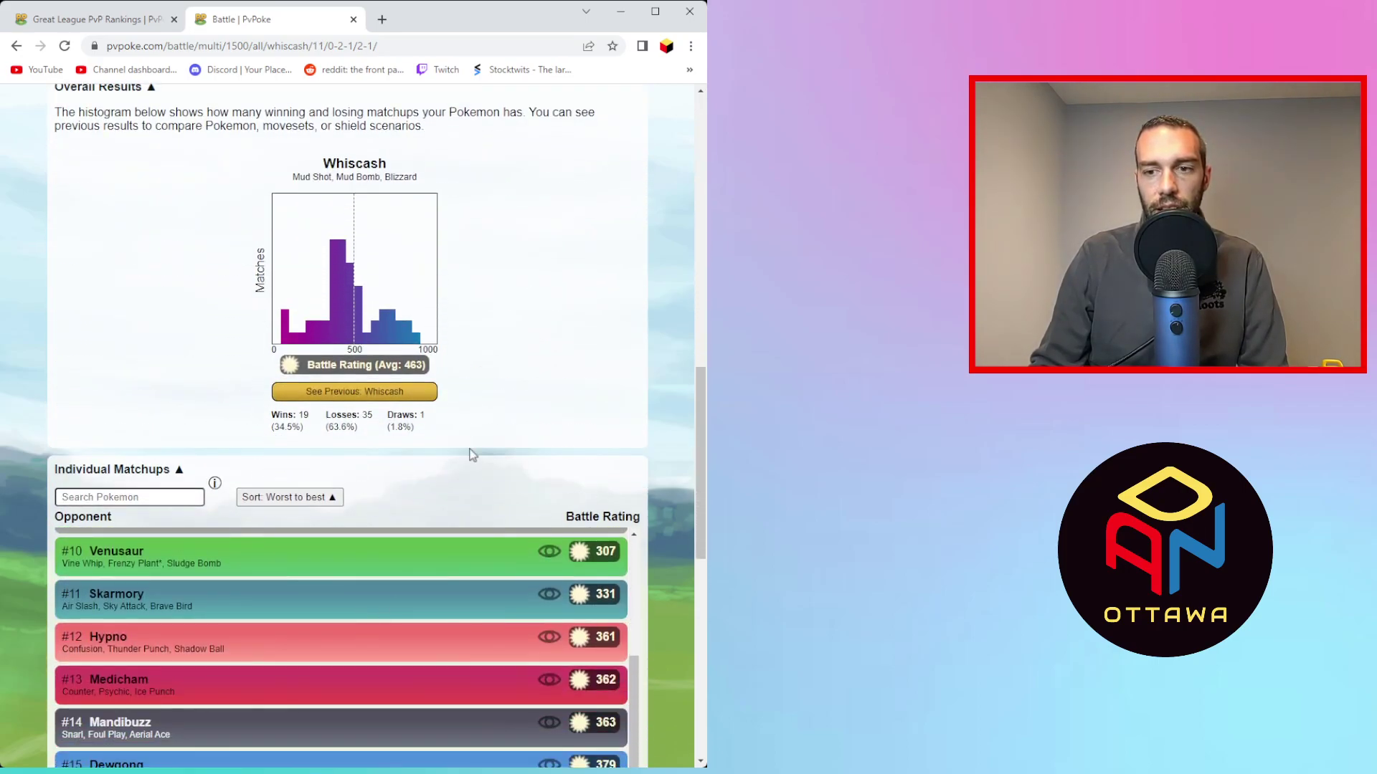
scroll(523, 625, down, 2)
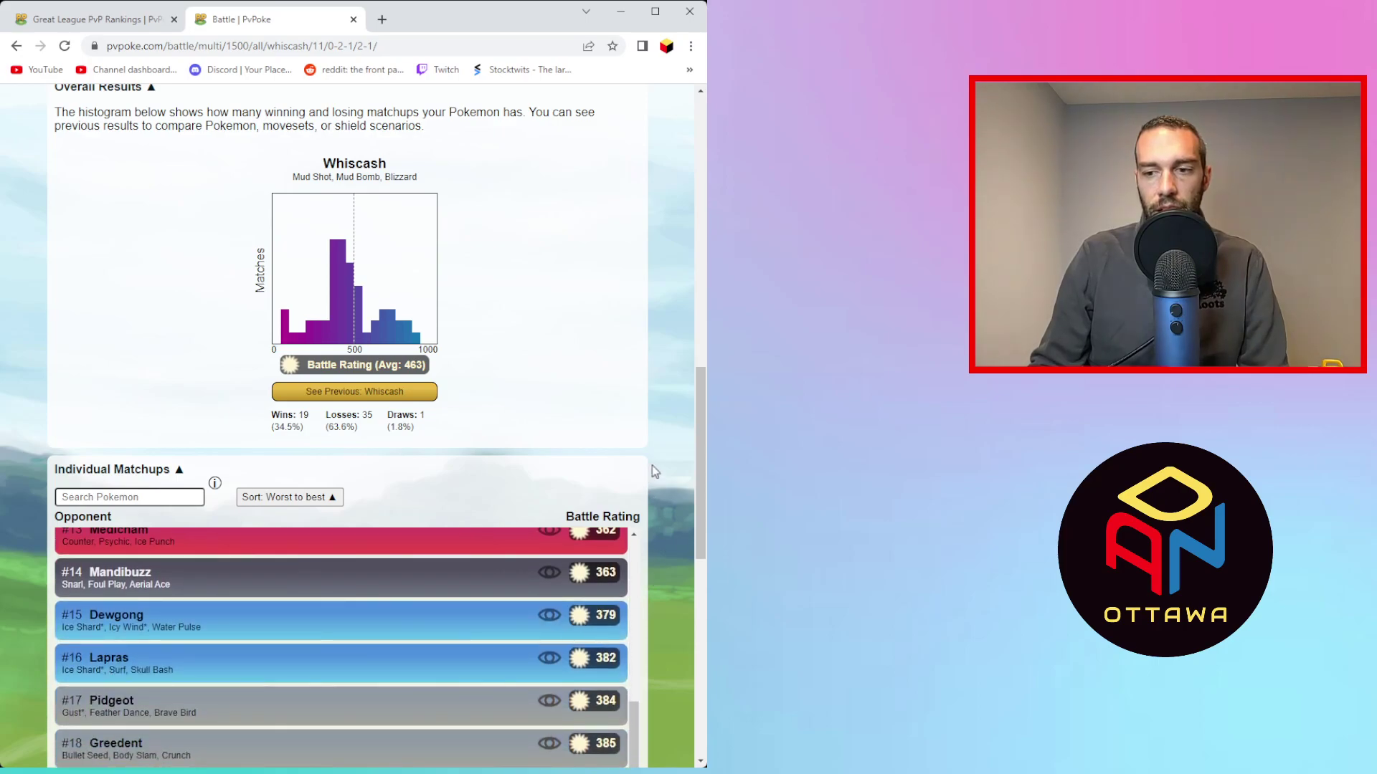
scroll(651, 466, down, 2)
scroll(607, 531, down, 2)
scroll(510, 537, up, 2)
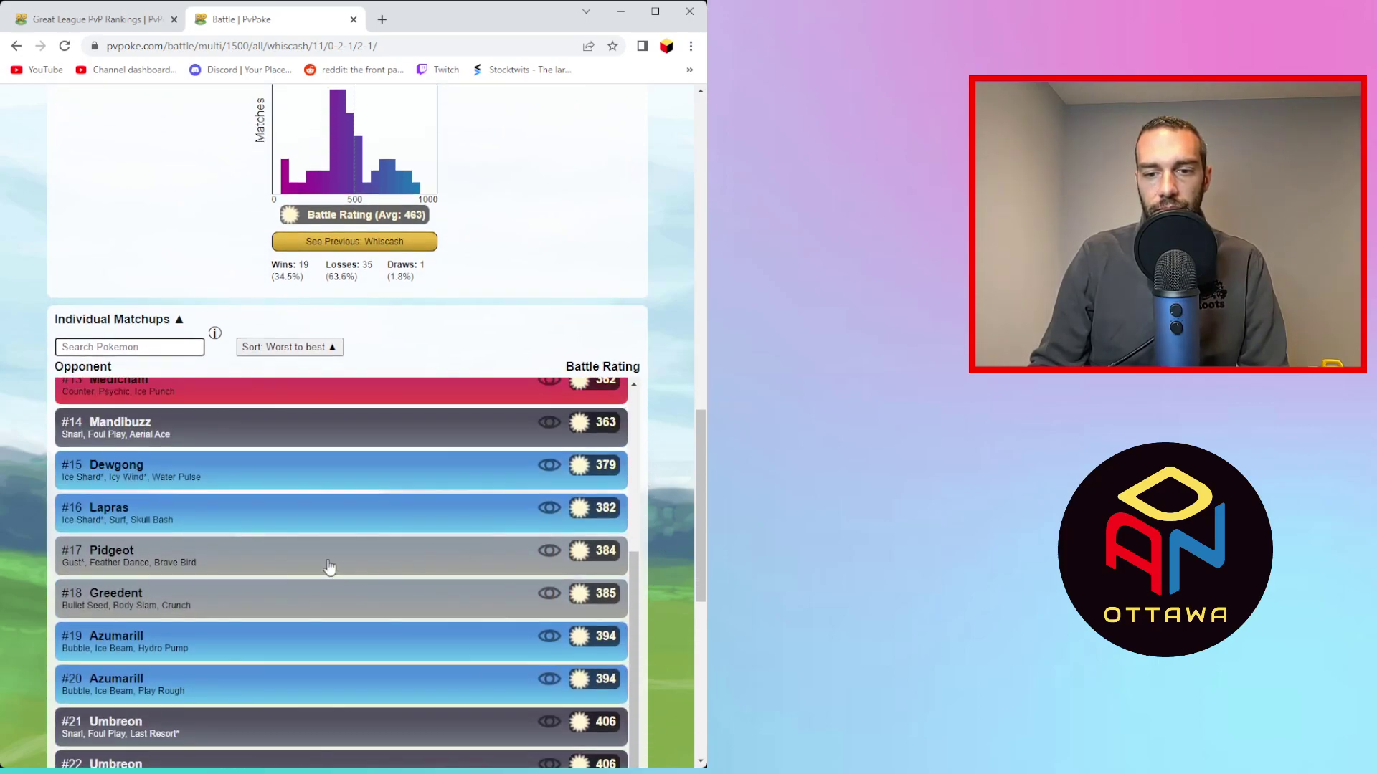
scroll(169, 566, down, 1)
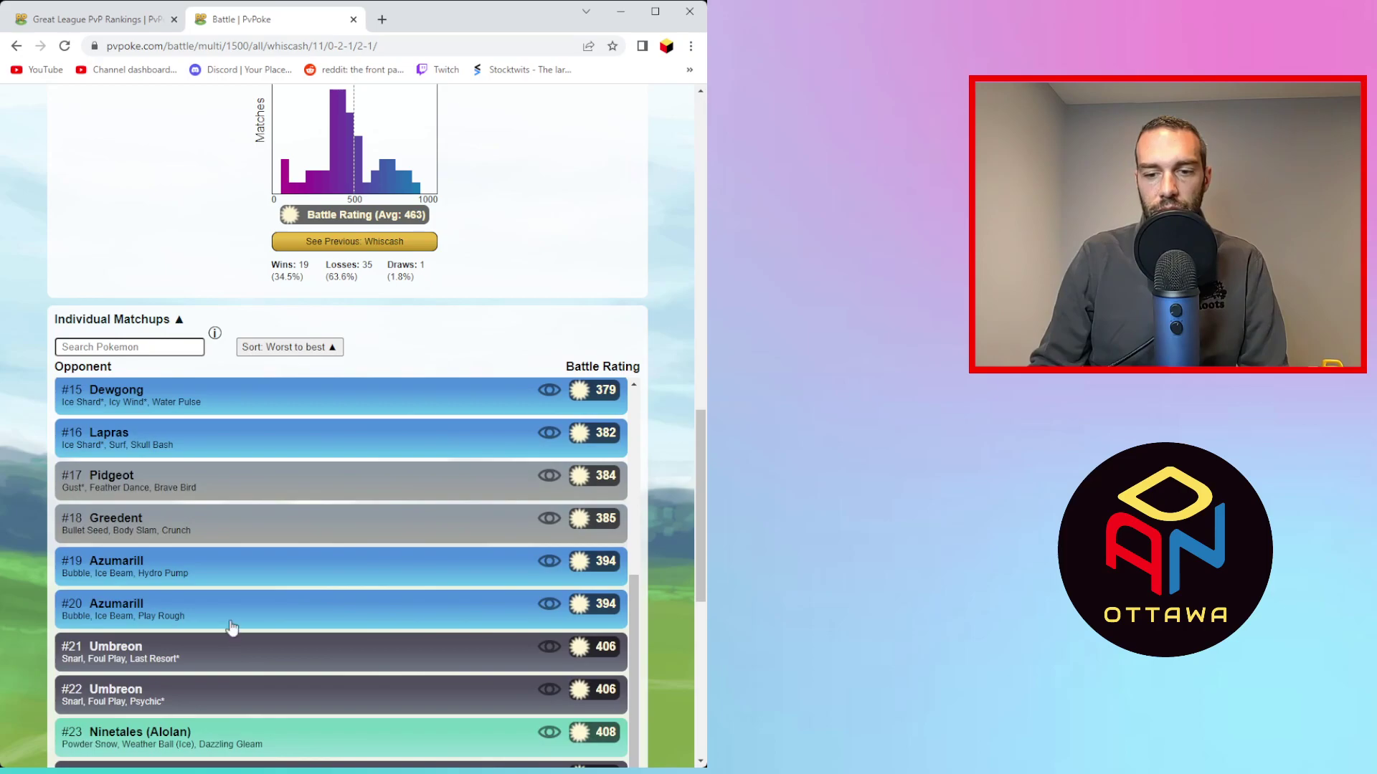
scroll(215, 602, down, 3)
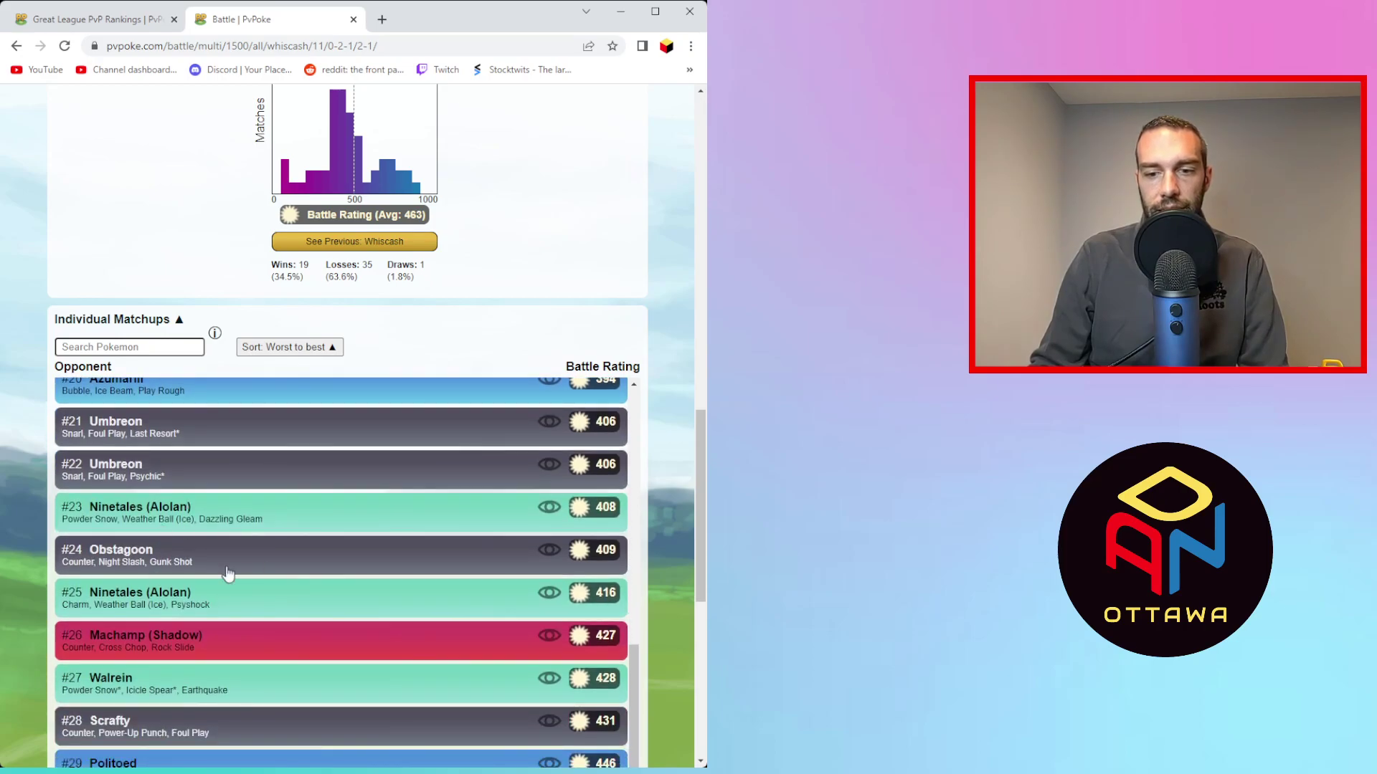
scroll(141, 561, down, 1)
scroll(145, 635, down, 1)
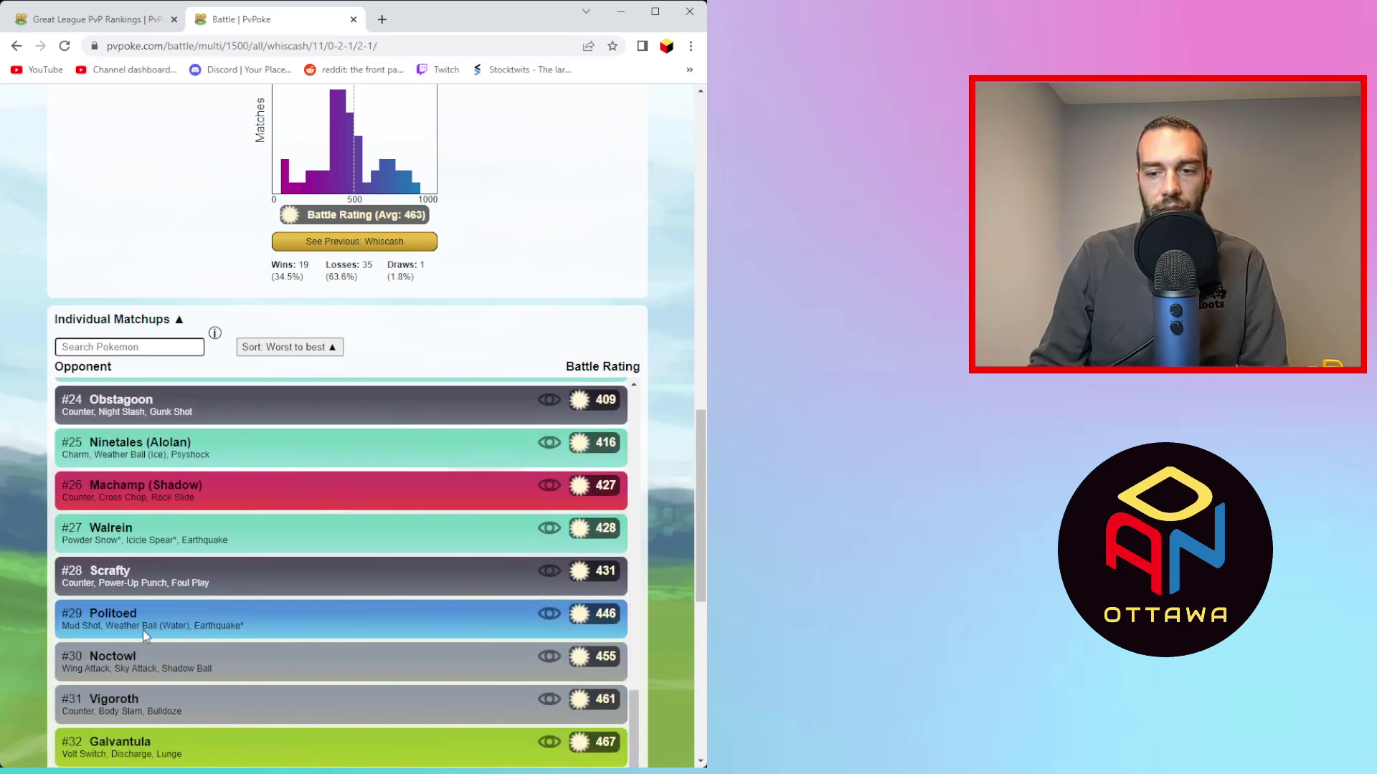
scroll(236, 569, down, 1)
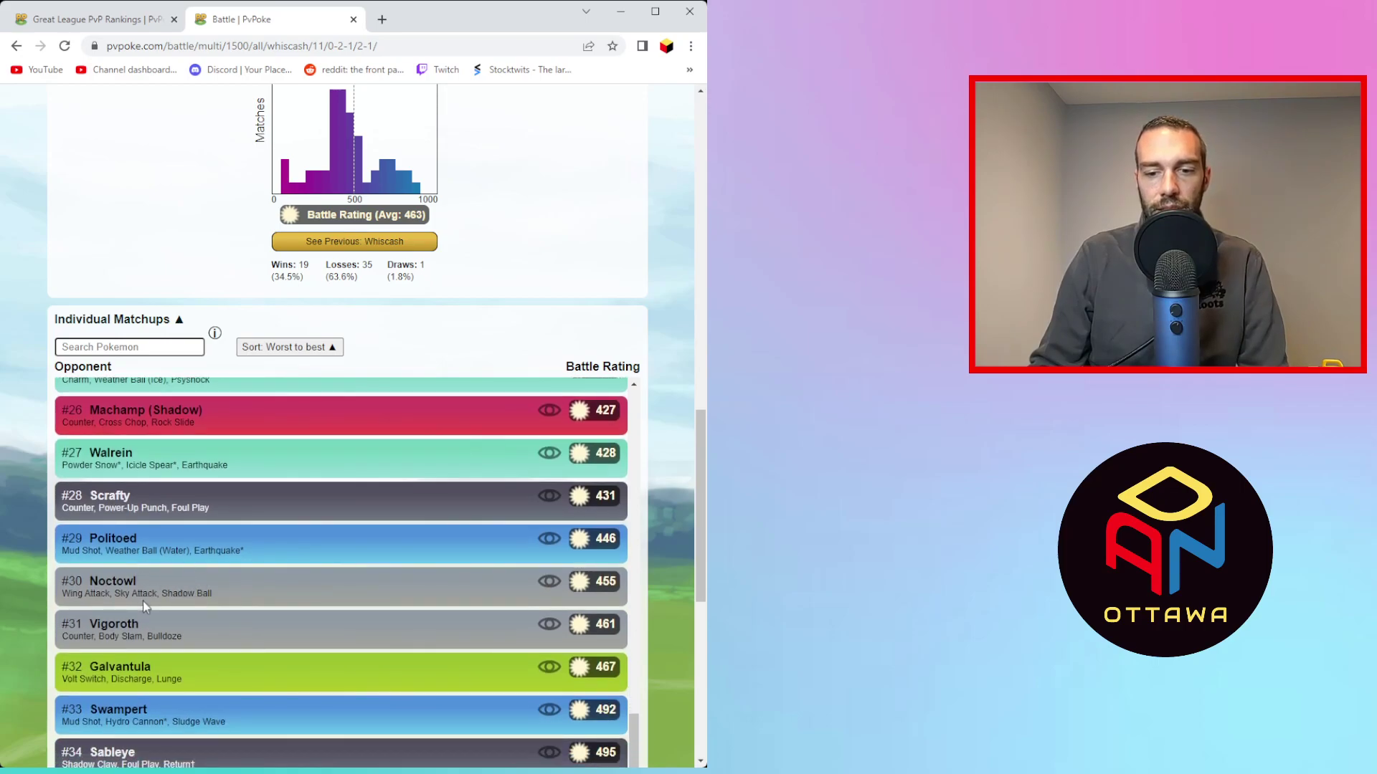
scroll(141, 666, down, 2)
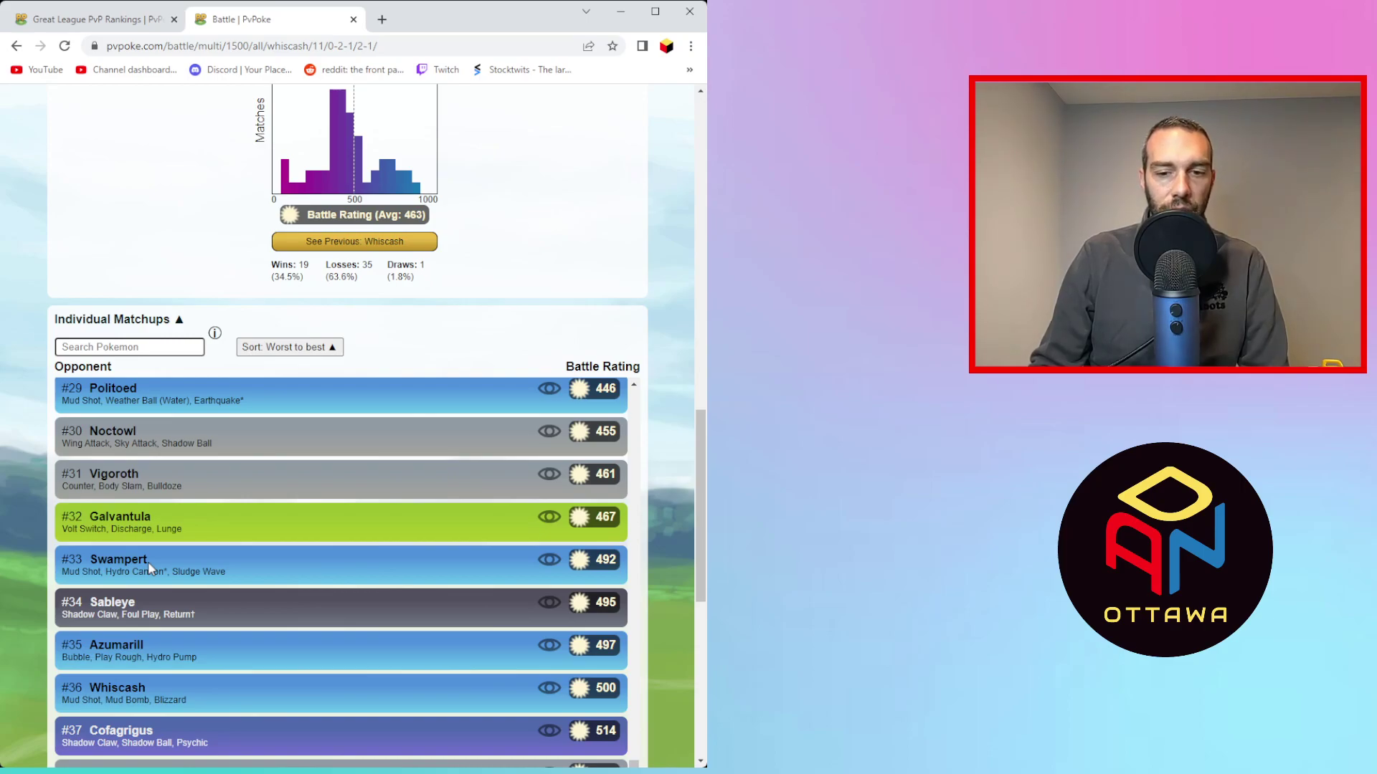
scroll(148, 561, down, 10)
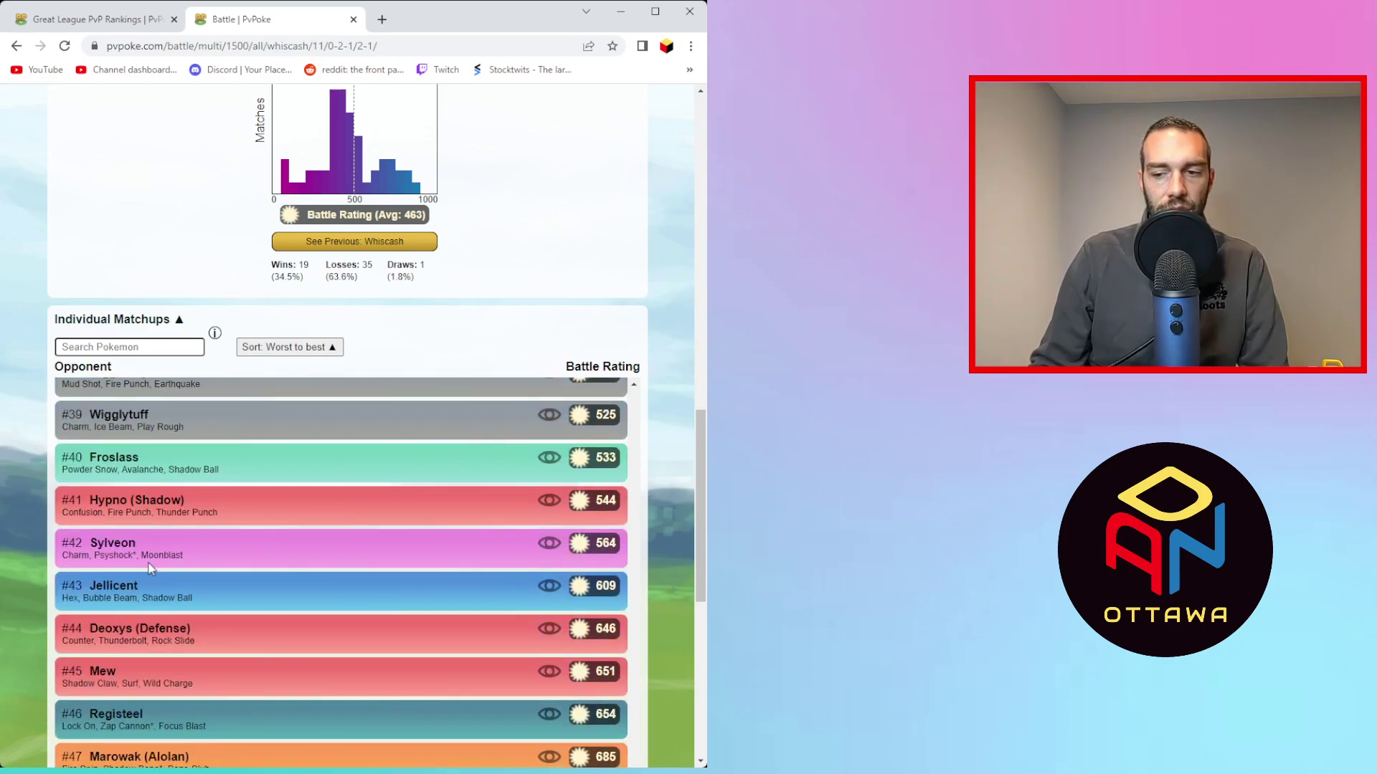
scroll(231, 582, down, 2)
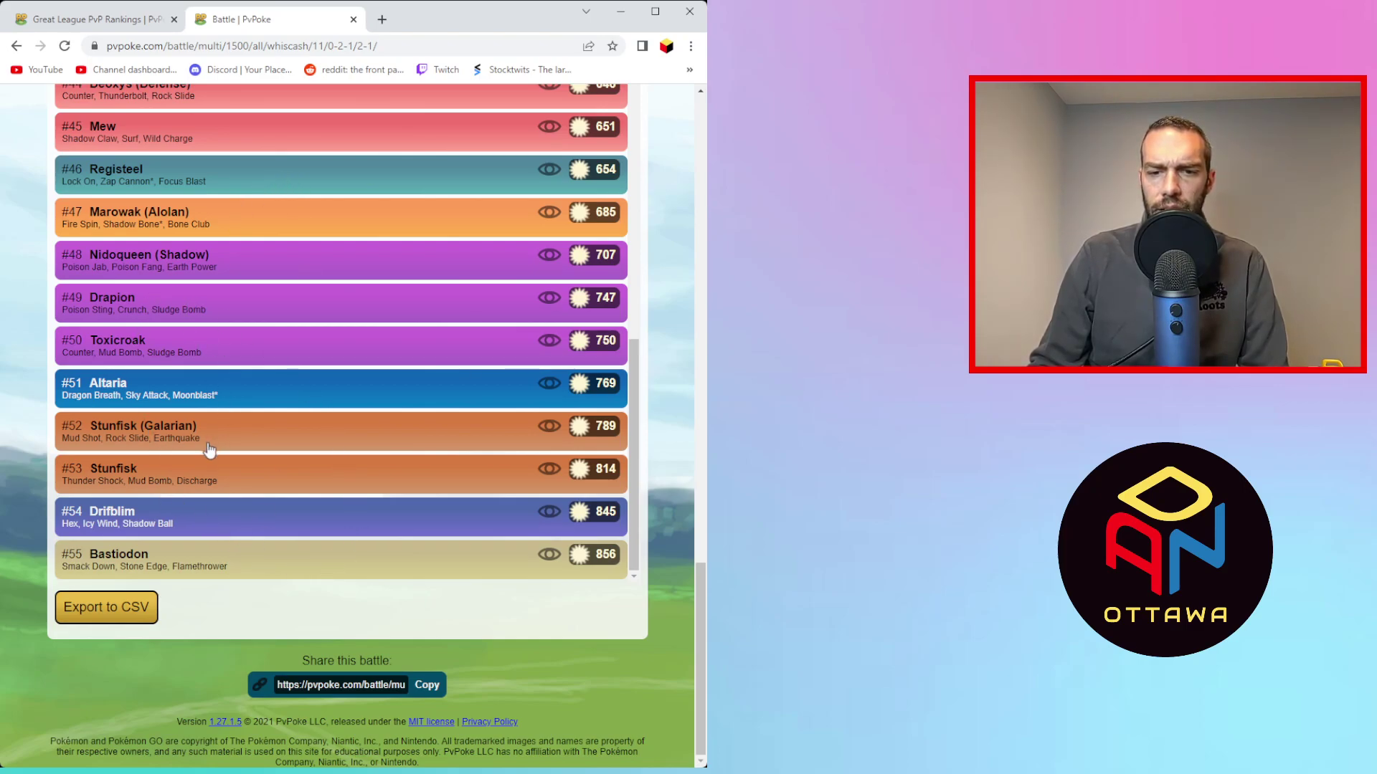
scroll(205, 373, up, 5)
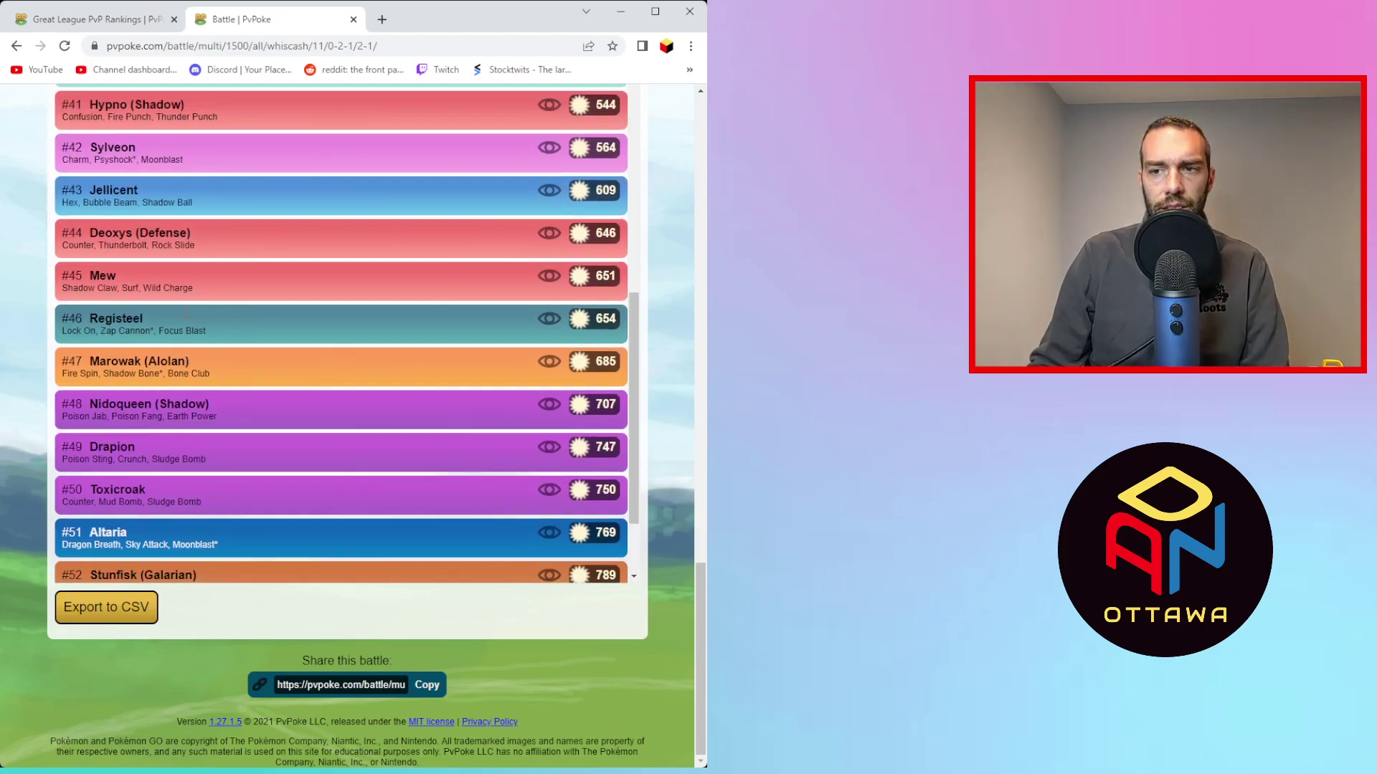
scroll(205, 371, up, 2)
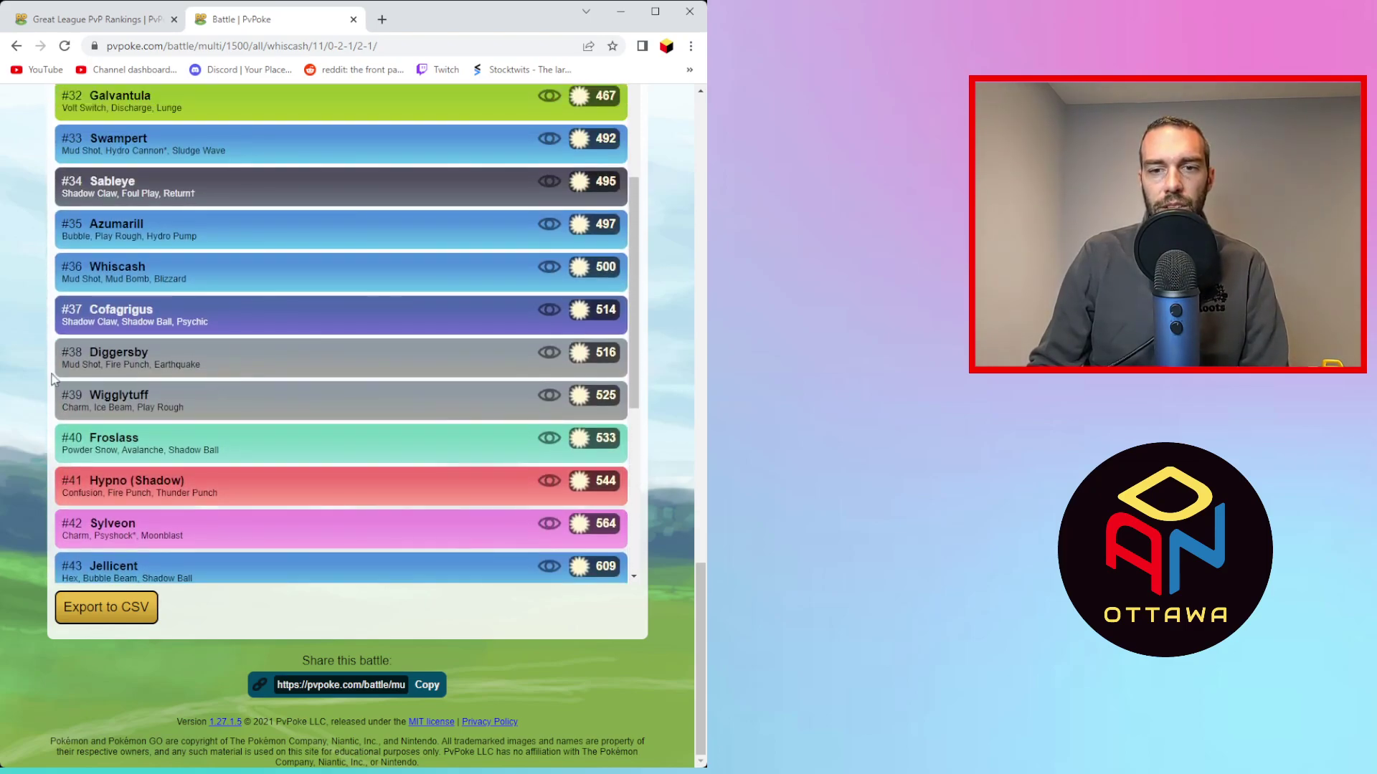
scroll(257, 334, up, 10)
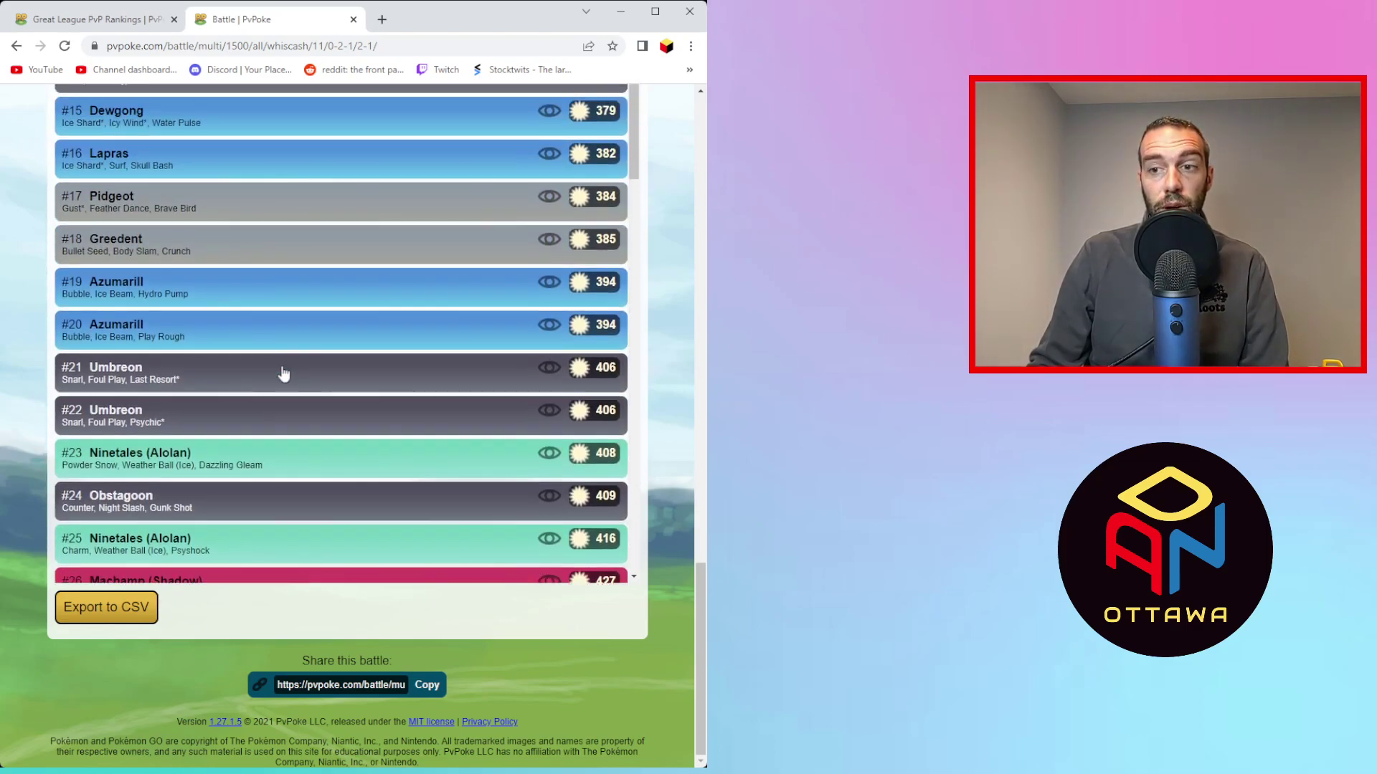
scroll(362, 495, up, 3)
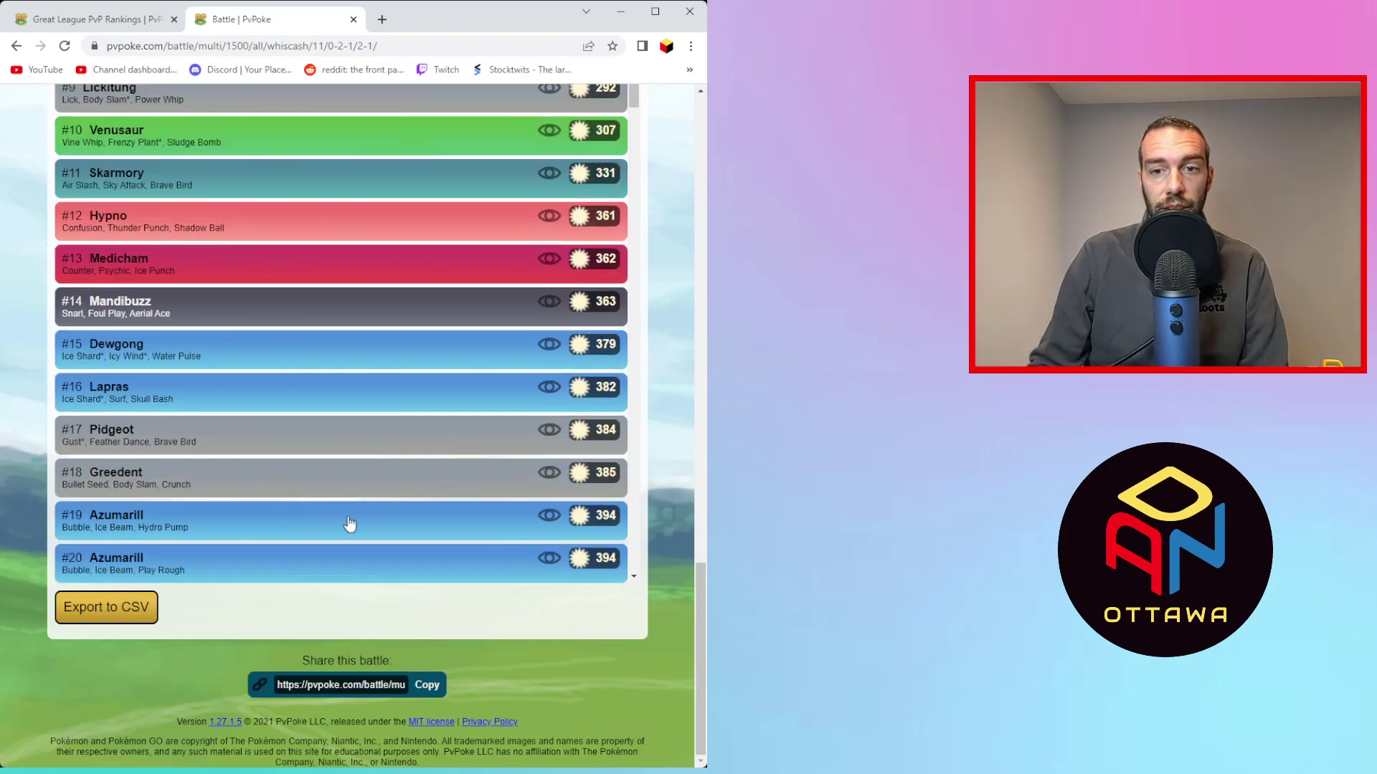
- Close Whiscash's battle tab, collapse its entry, and expand #26 Samurott's key wins and losses
click(353, 20)
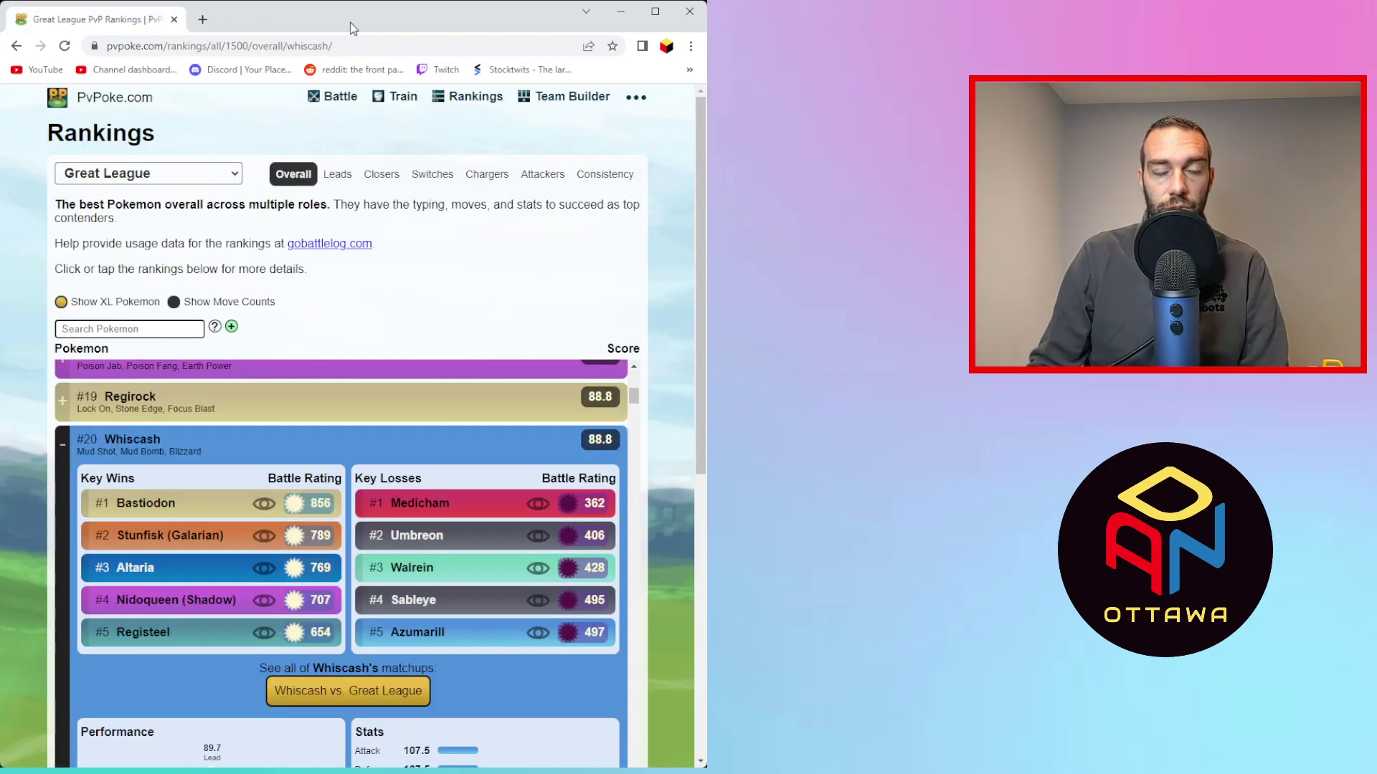
click(66, 442)
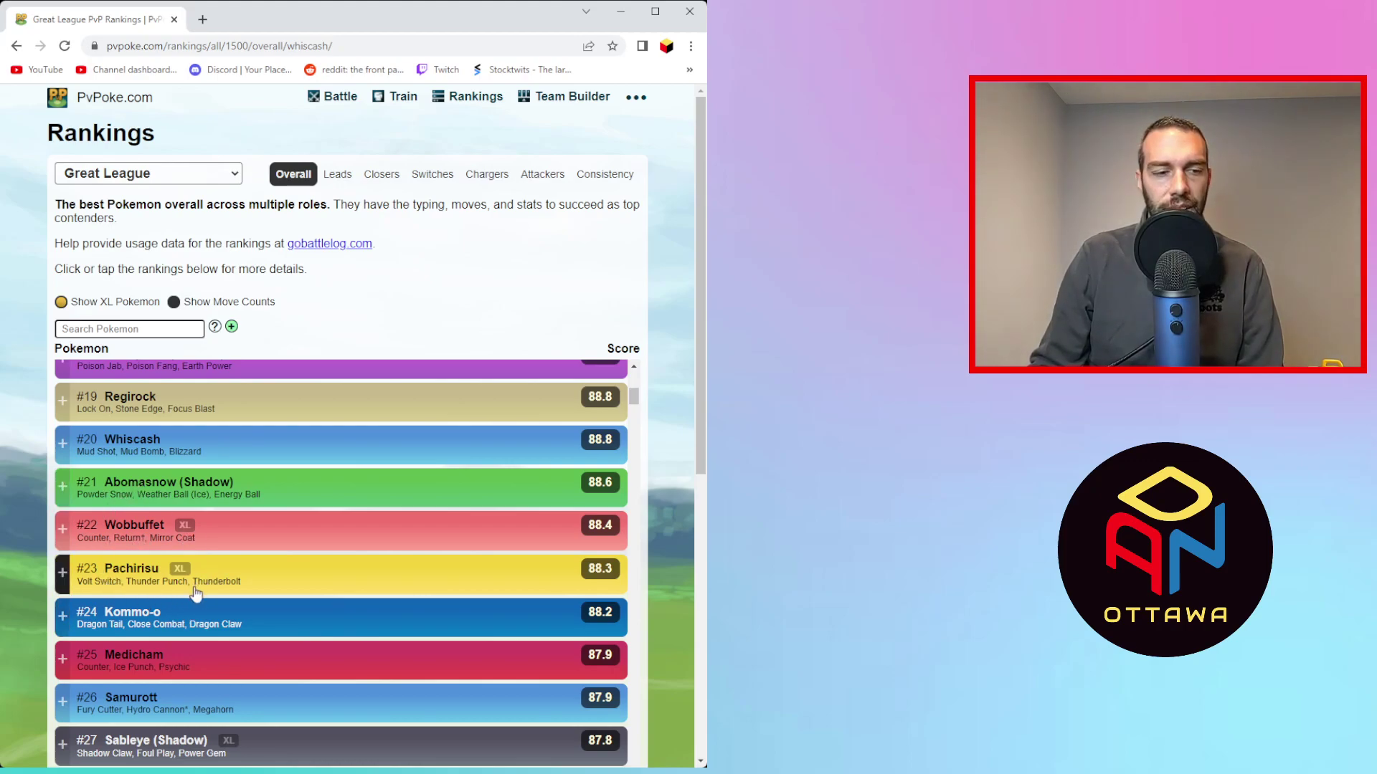
click(61, 706)
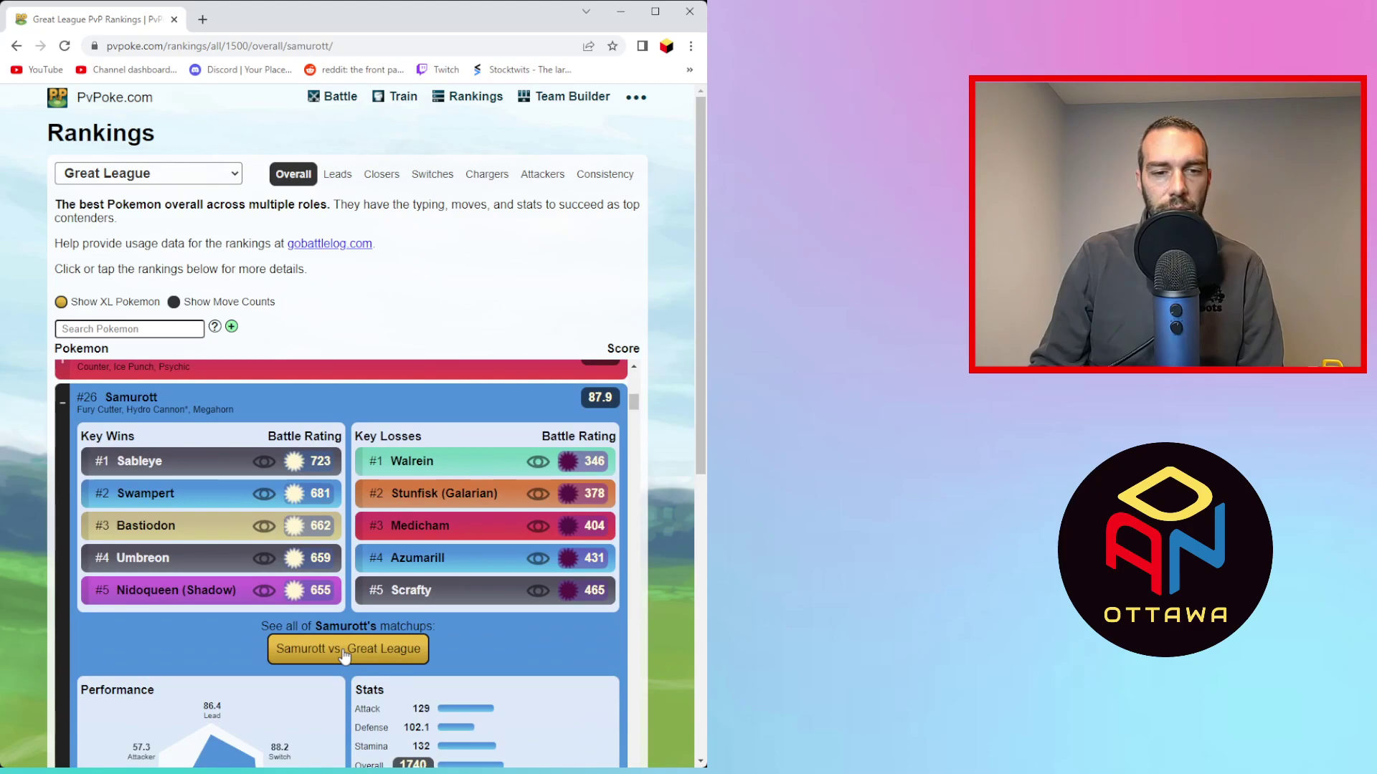
click(344, 651)
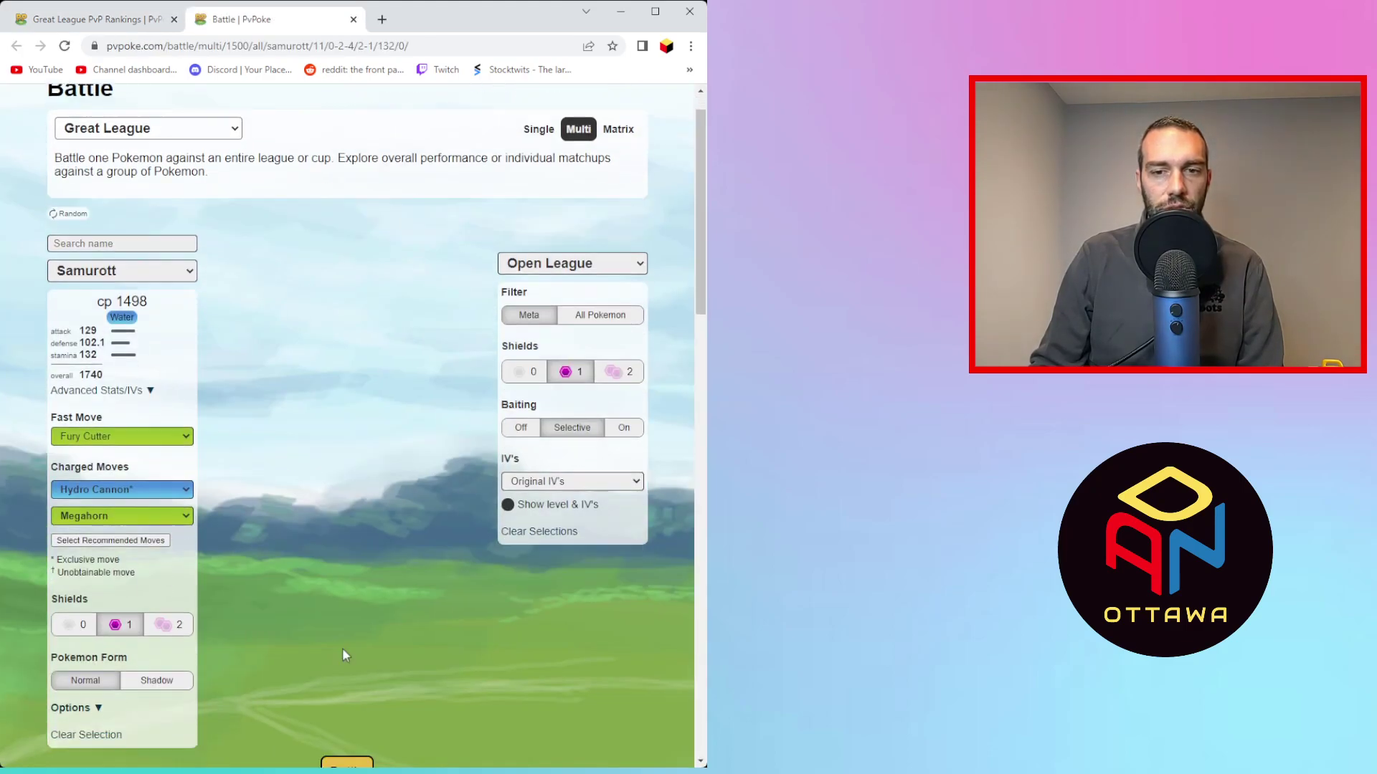
scroll(321, 552, down, 3)
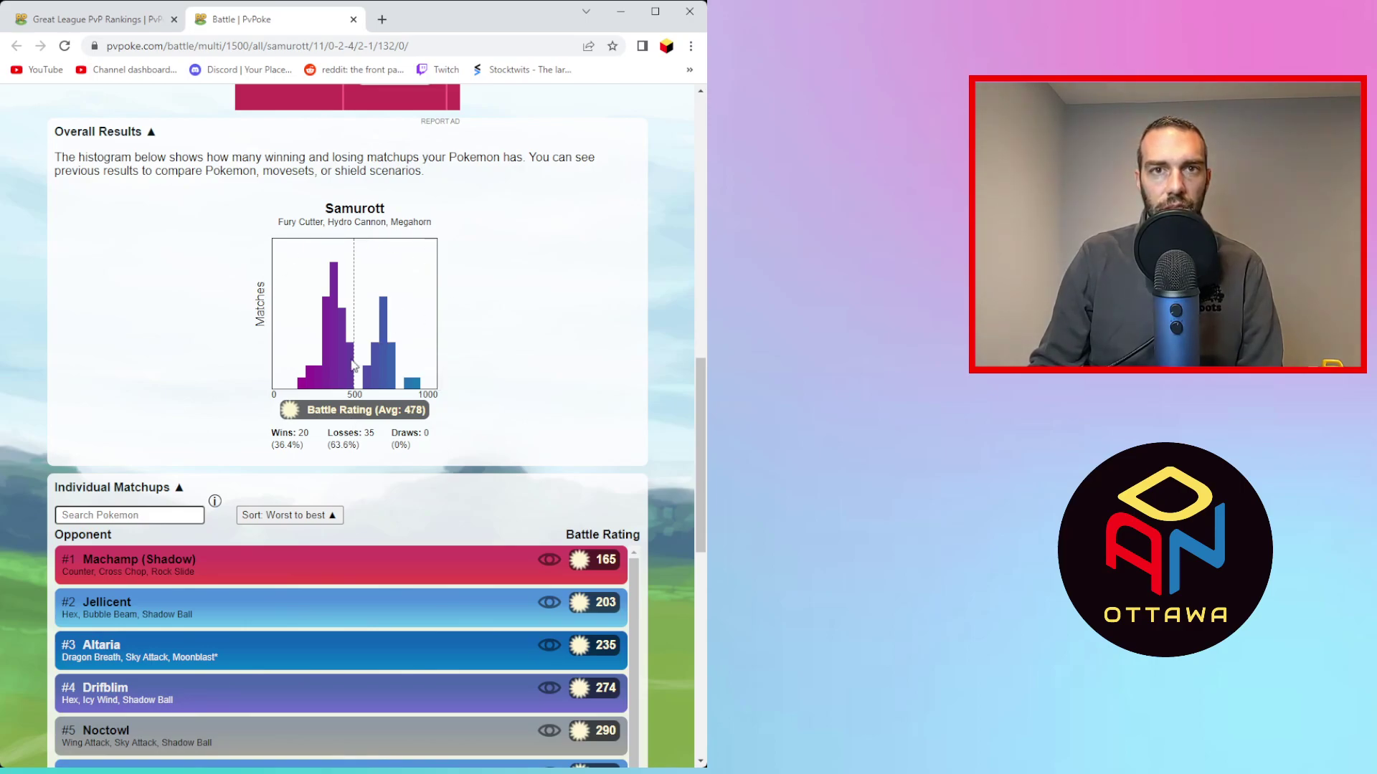
scroll(351, 371, down, 1)
scroll(291, 596, down, 3)
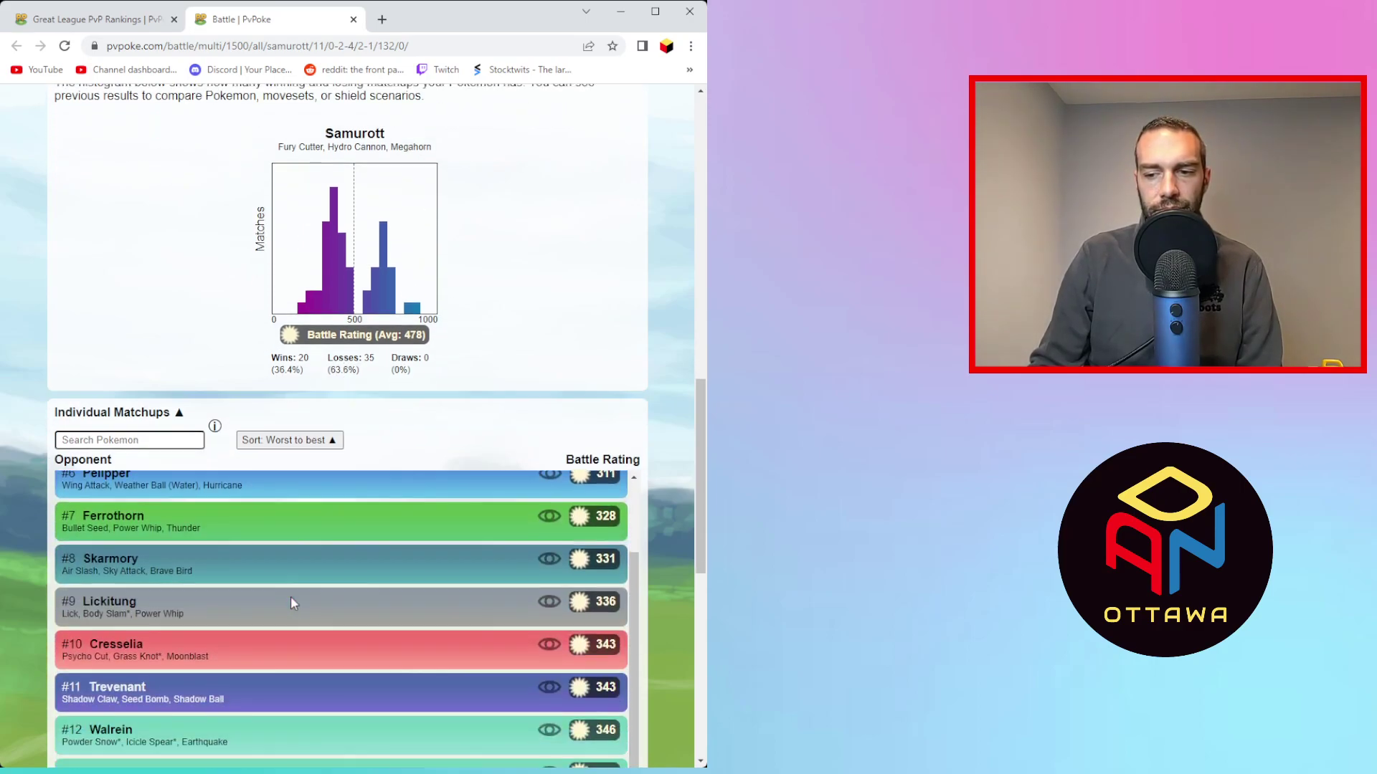
scroll(290, 596, down, 5)
scroll(368, 625, up, 5)
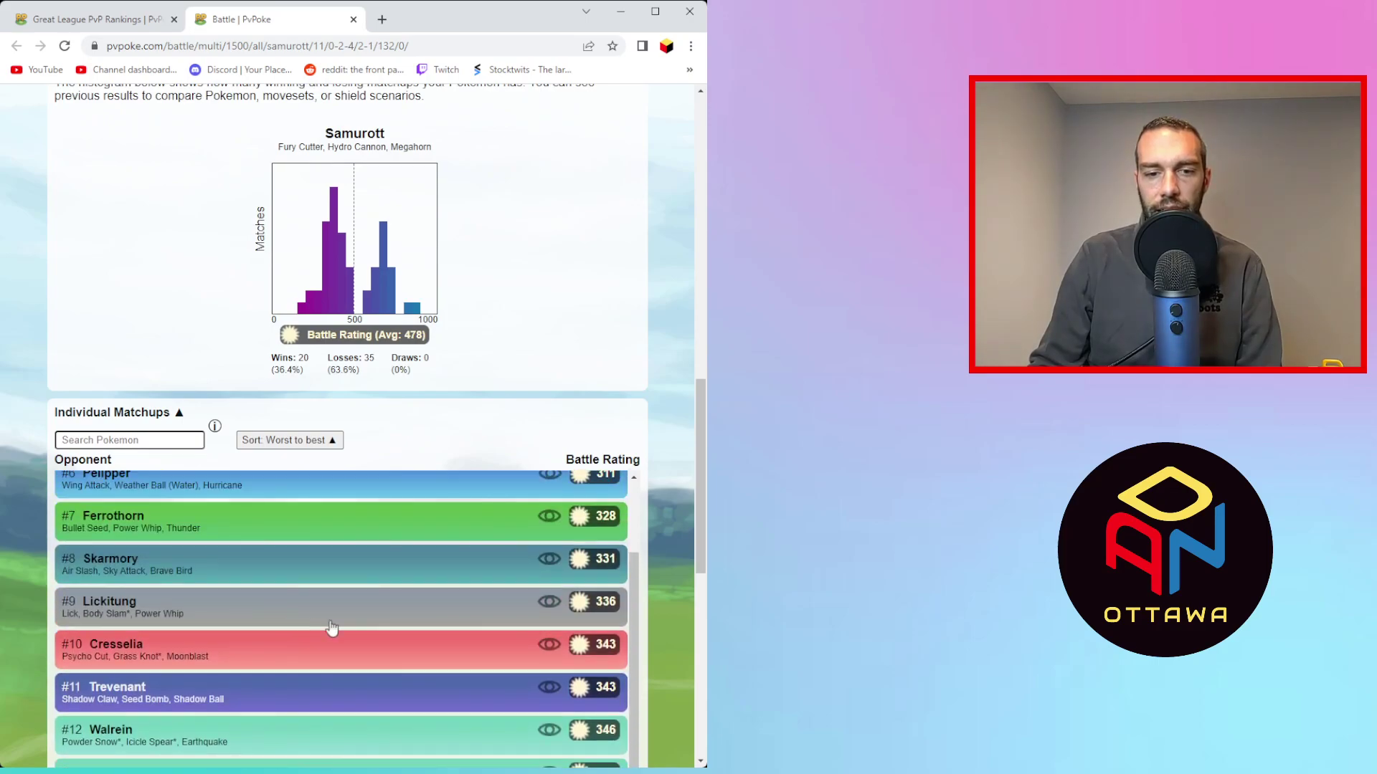
scroll(665, 519, down, 4)
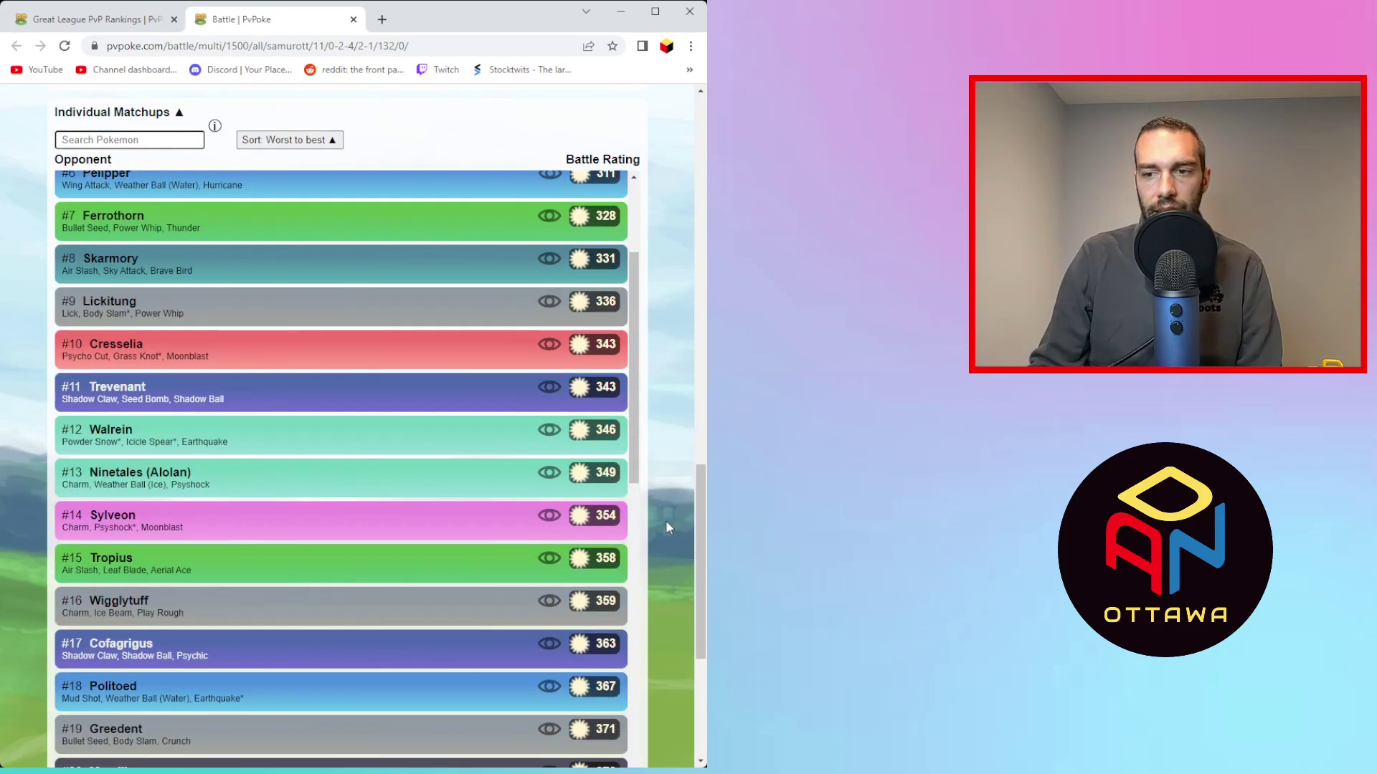
scroll(665, 519, down, 1)
scroll(415, 423, up, 3)
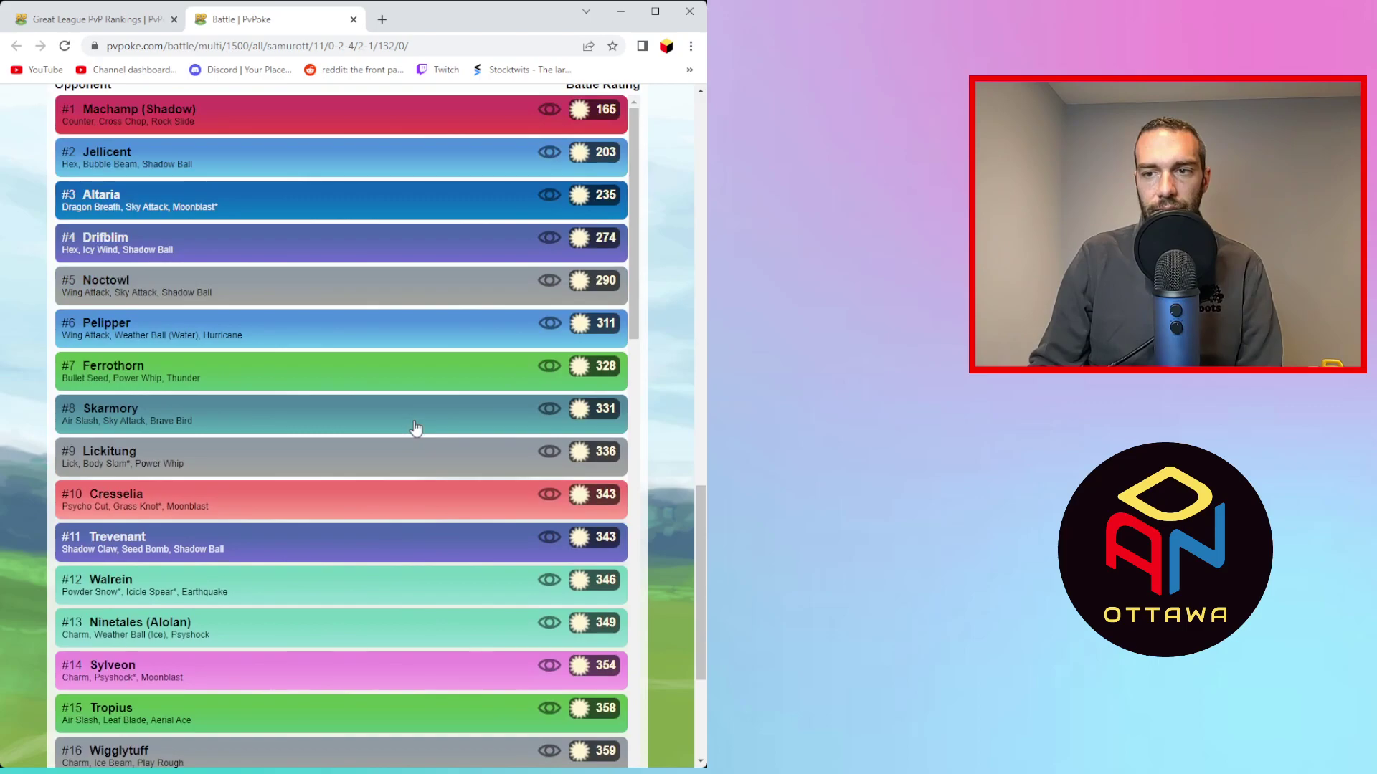
scroll(414, 426, down, 3)
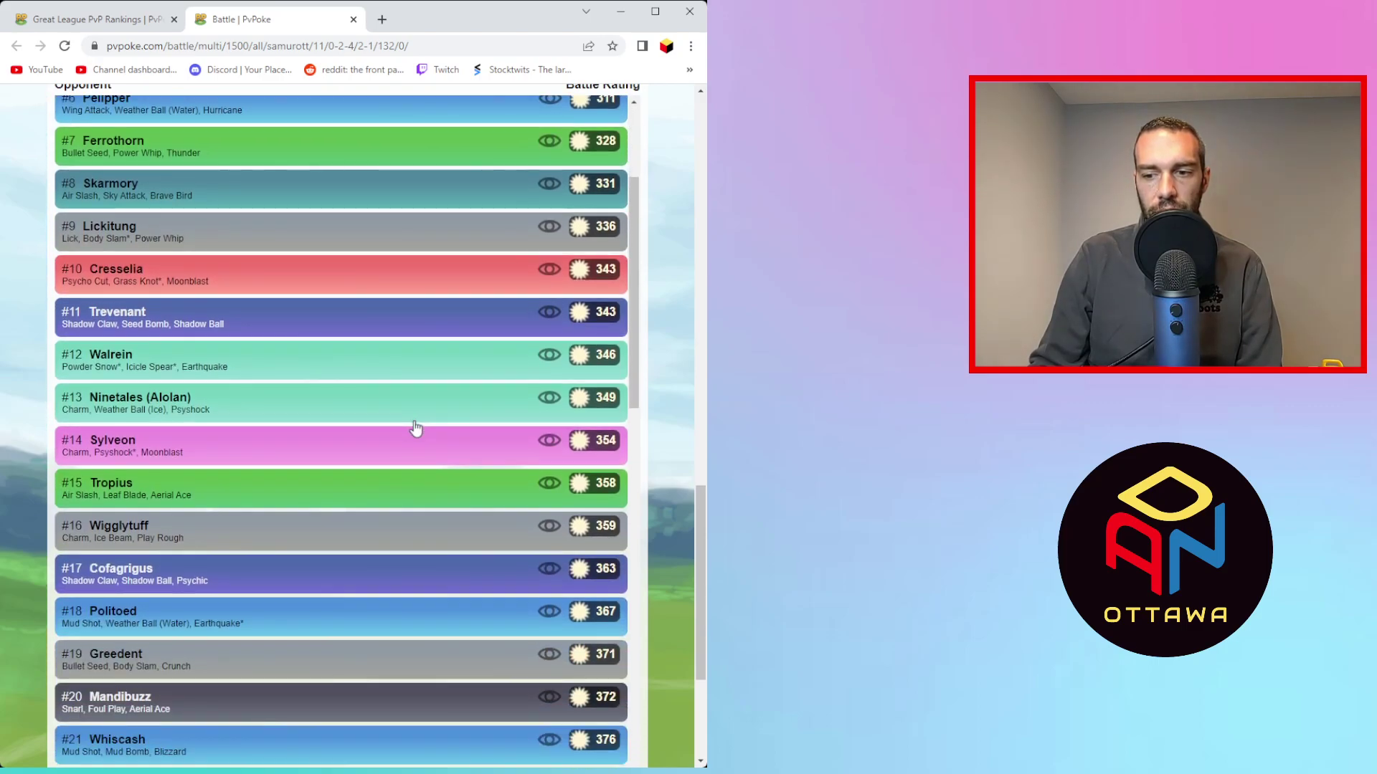
scroll(392, 430, up, 2)
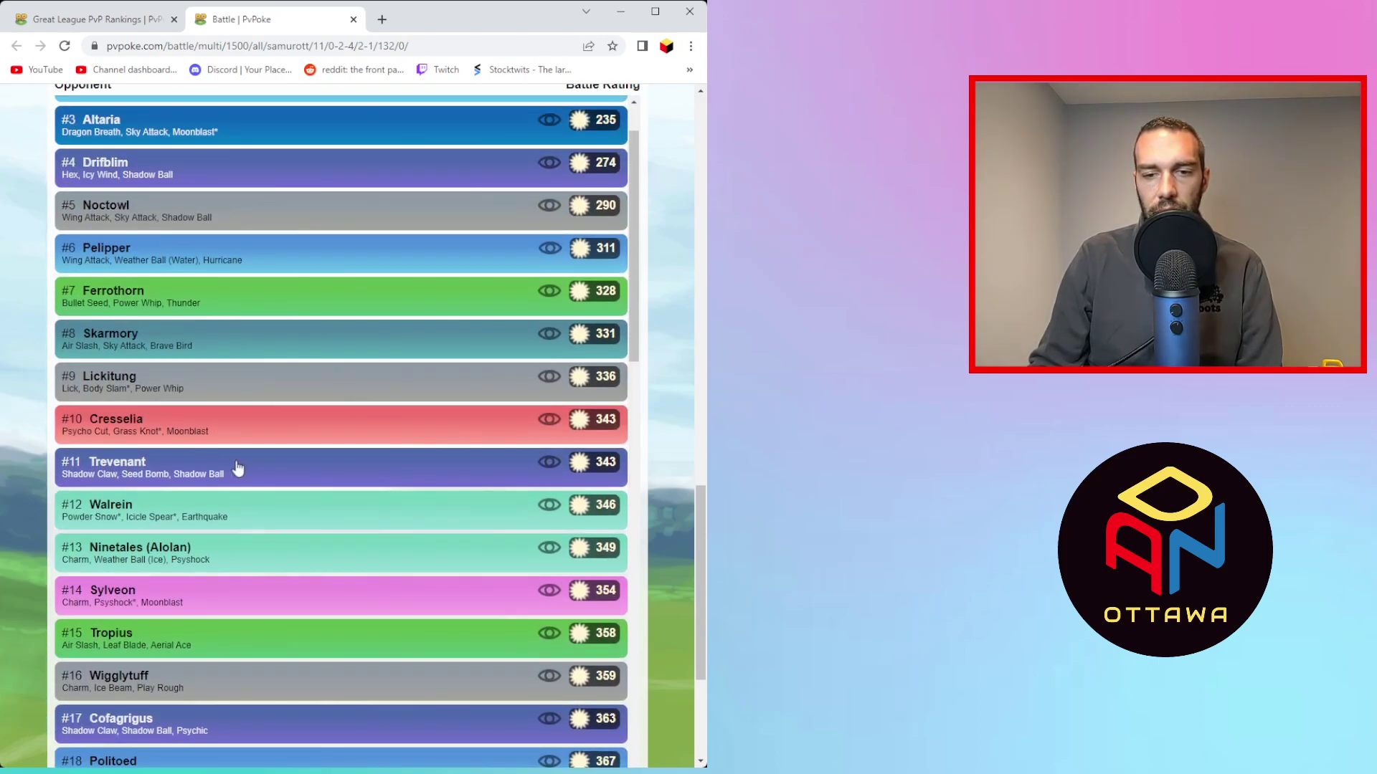
scroll(237, 468, down, 1)
scroll(263, 523, down, 2)
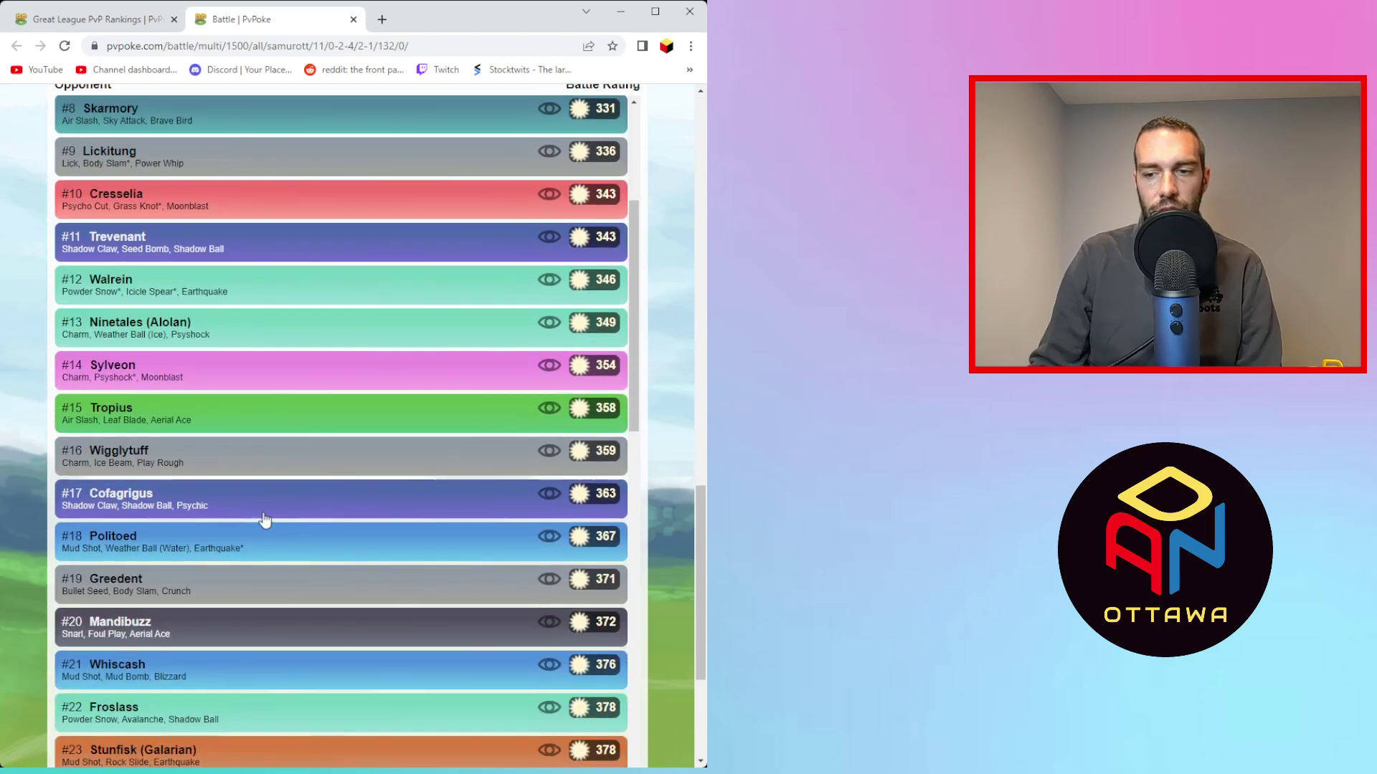
scroll(261, 614, down, 4)
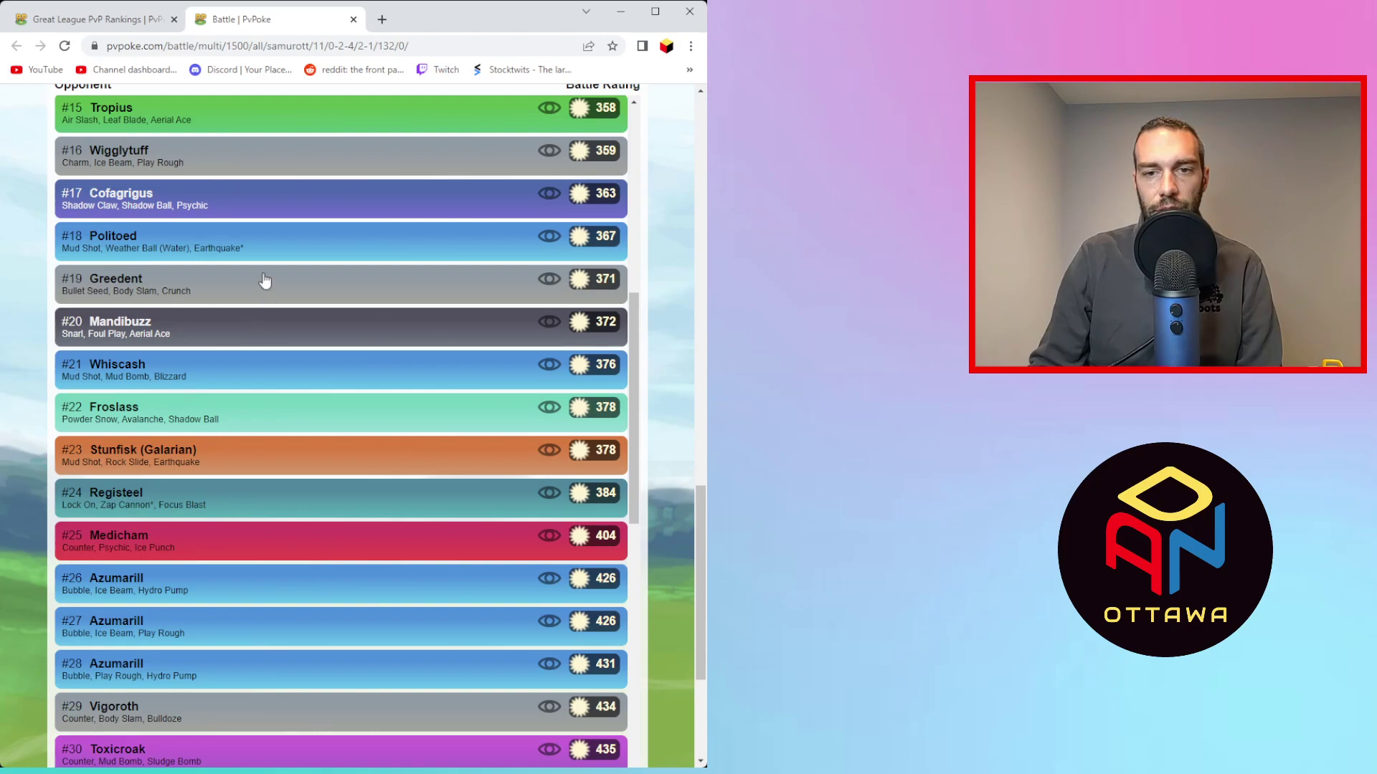
scroll(264, 281, up, 2)
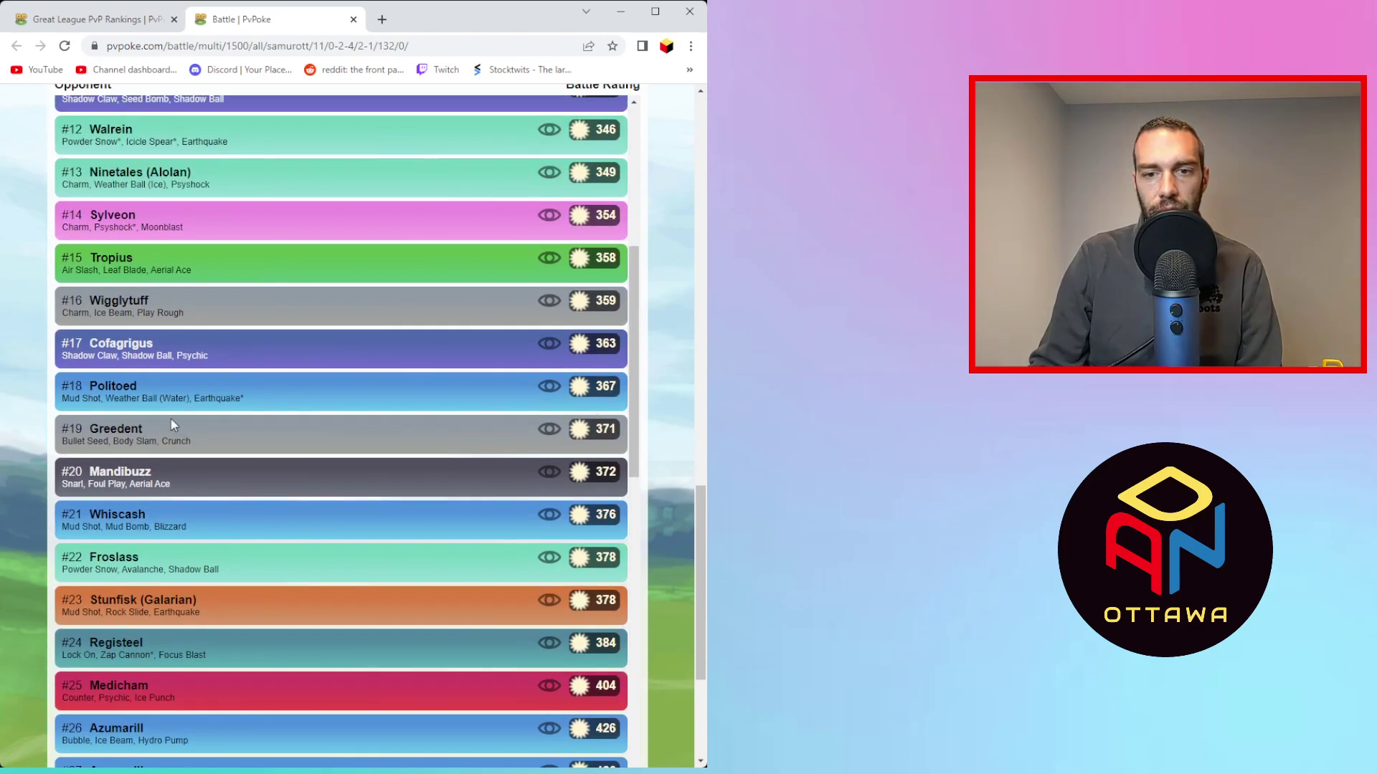
scroll(161, 425, down, 2)
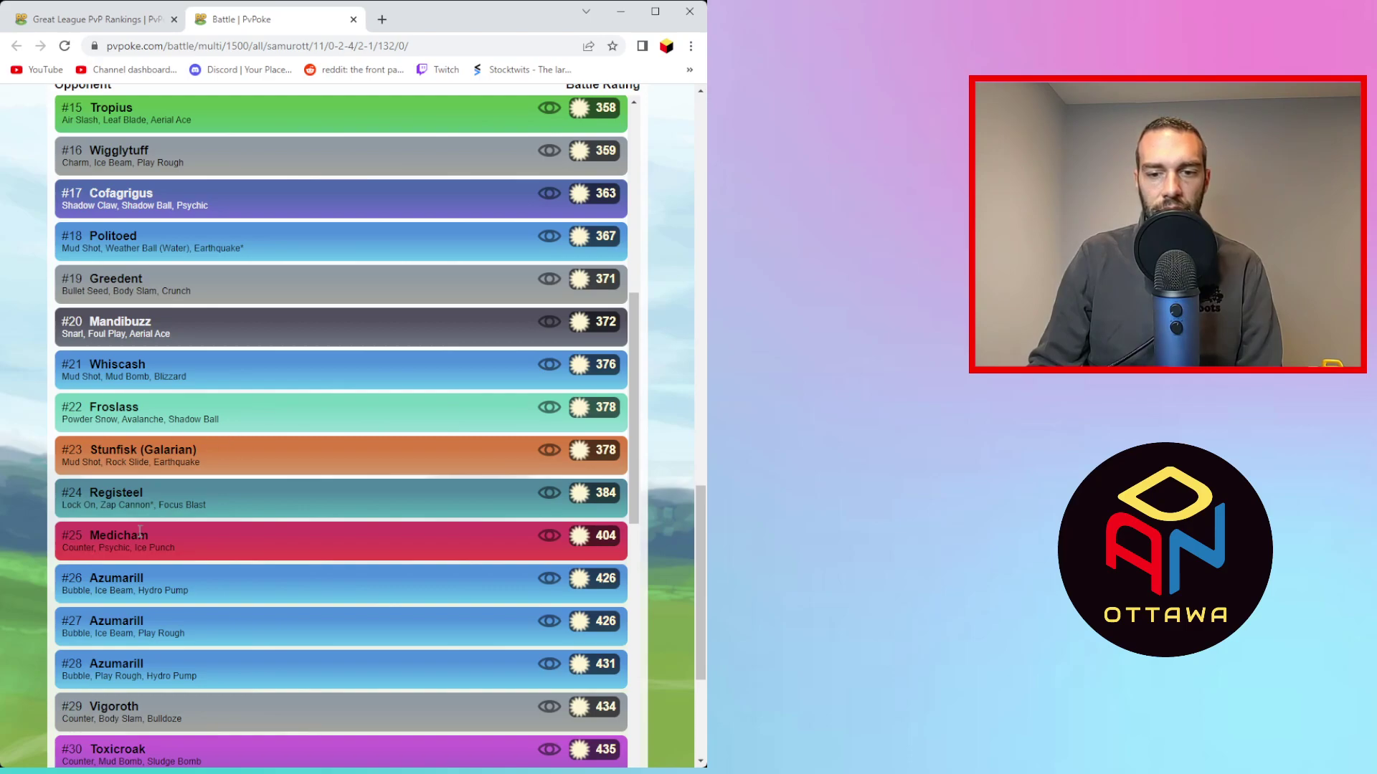
scroll(140, 531, down, 1)
scroll(140, 539, down, 1)
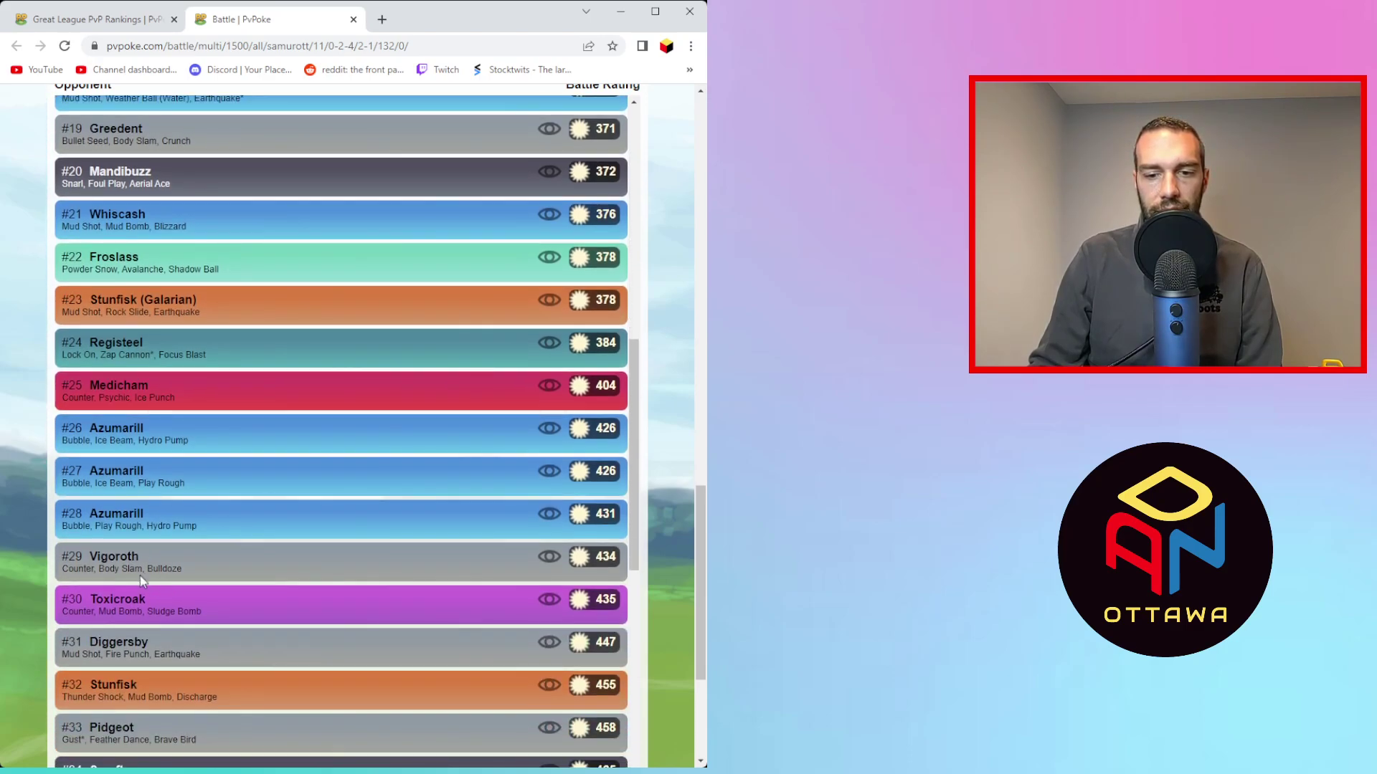
scroll(140, 580, down, 2)
scroll(193, 569, down, 2)
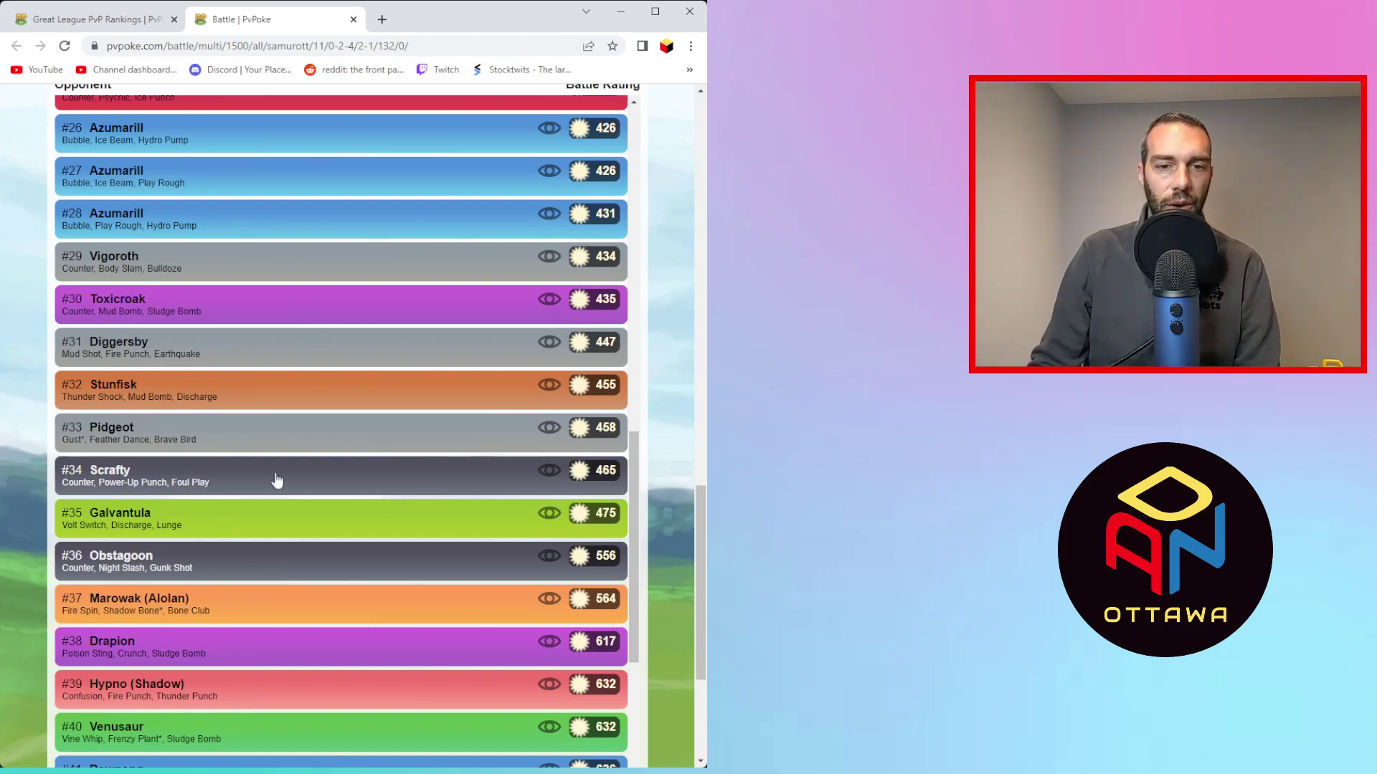
scroll(277, 480, up, 14)
scroll(252, 440, up, 10)
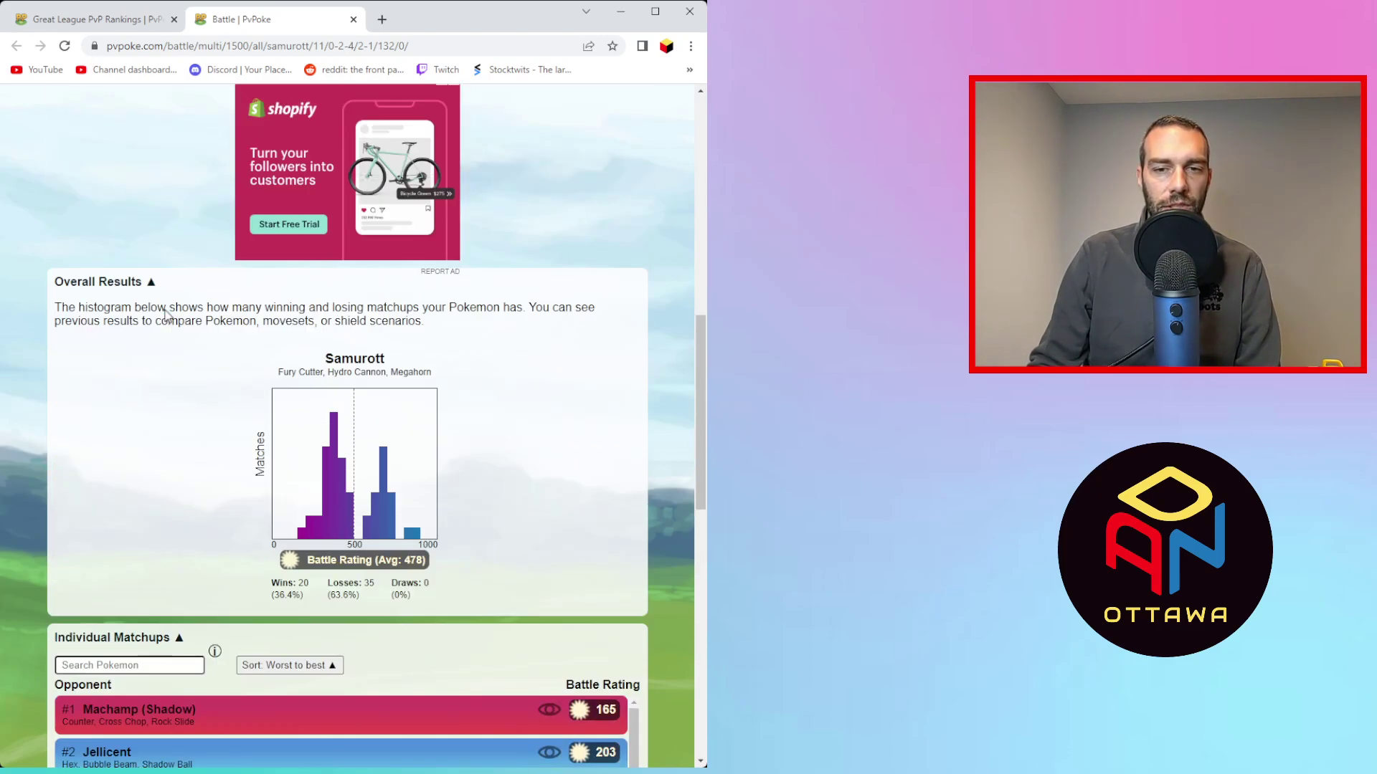
scroll(154, 331, up, 4)
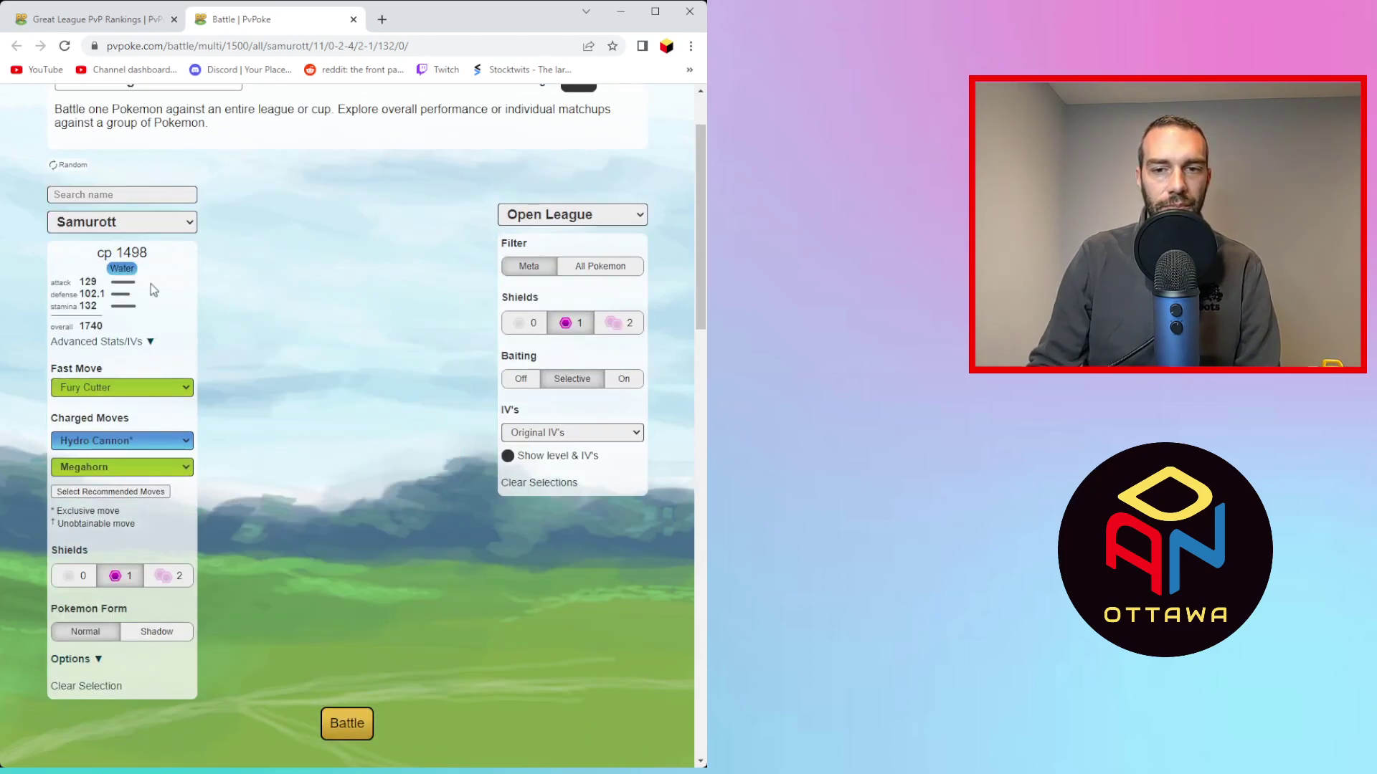
- Close Samurott's battle tab, collapse its entry, and expand #30 Lucario's key matchups
click(353, 19)
click(66, 414)
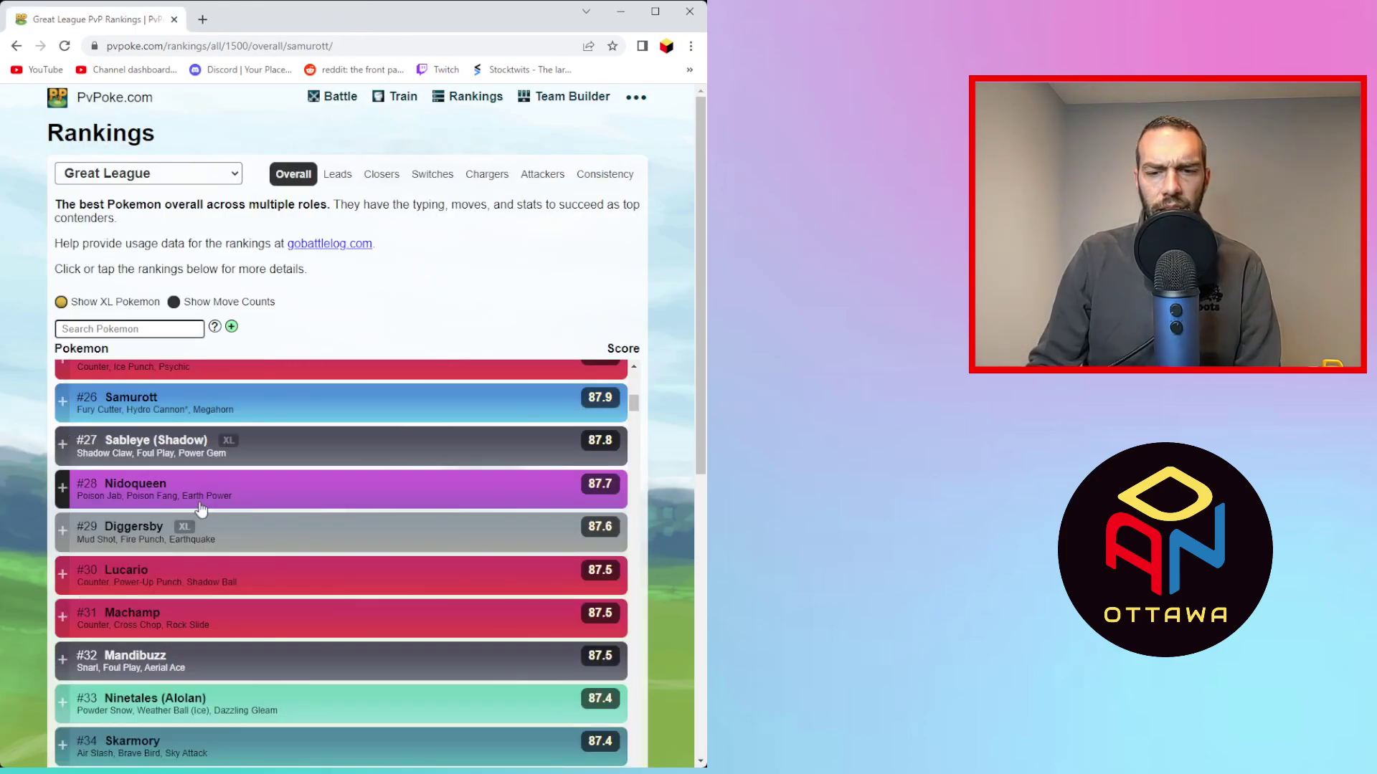
click(180, 574)
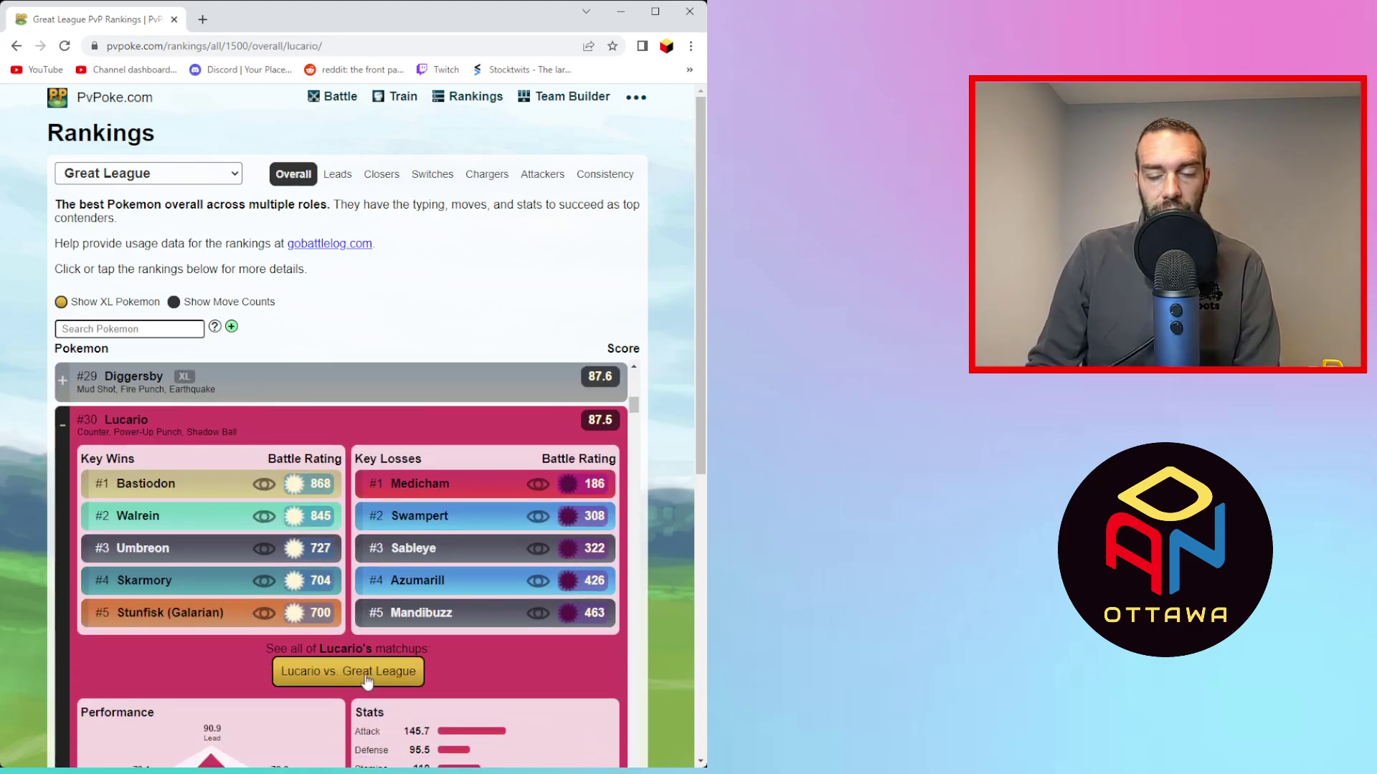
- Open Lucario vs. Great League and scroll its matchups, from Deoxys (Defense) 255 to Noctowl 401
click(367, 680)
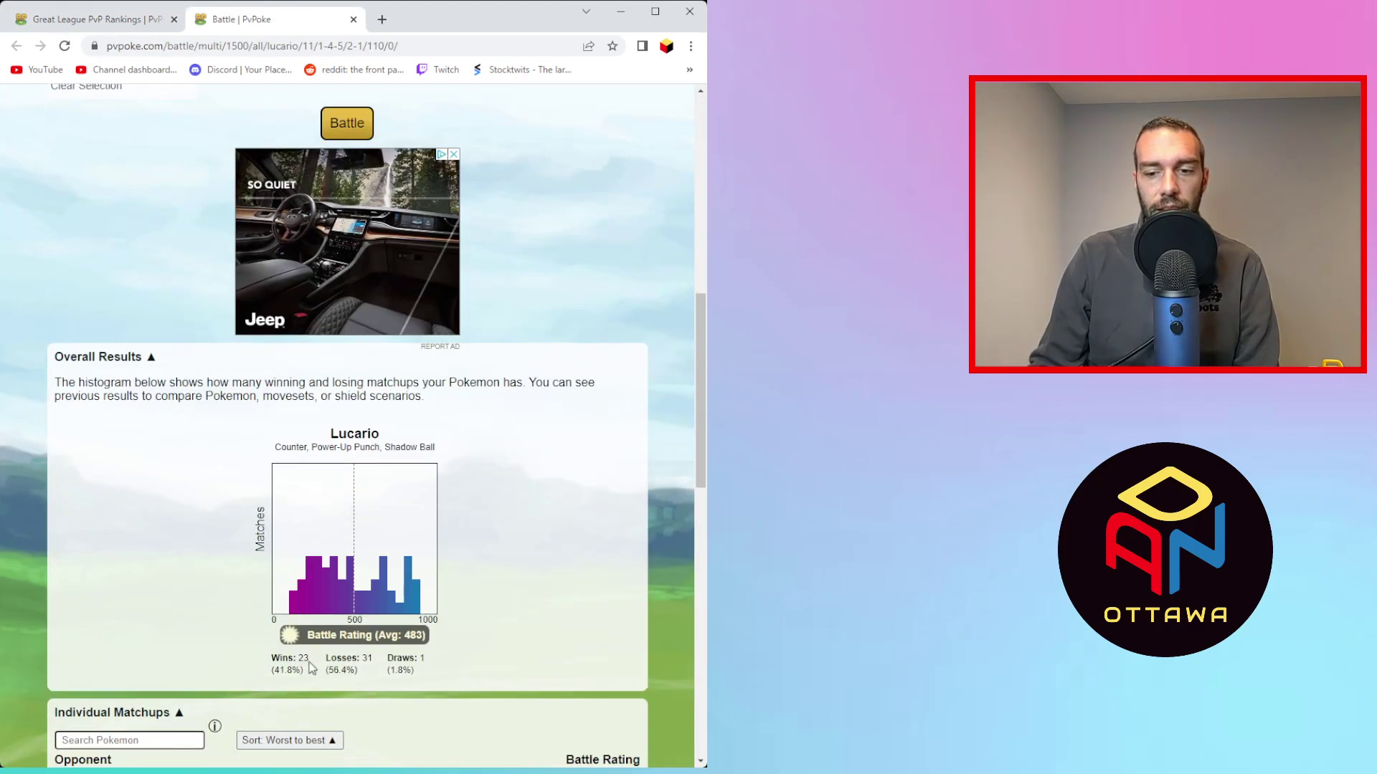
scroll(358, 660, up, 5)
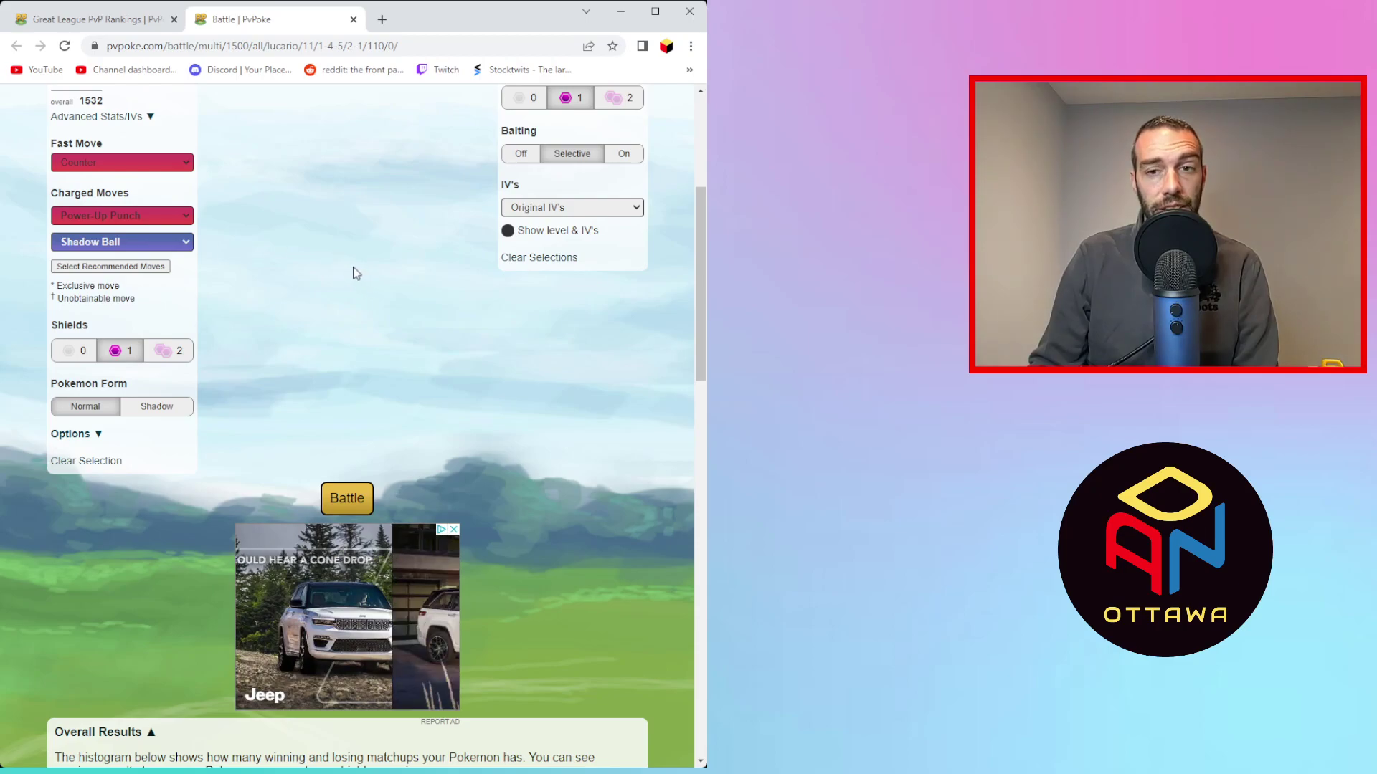
scroll(317, 305, down, 8)
scroll(312, 591, up, 11)
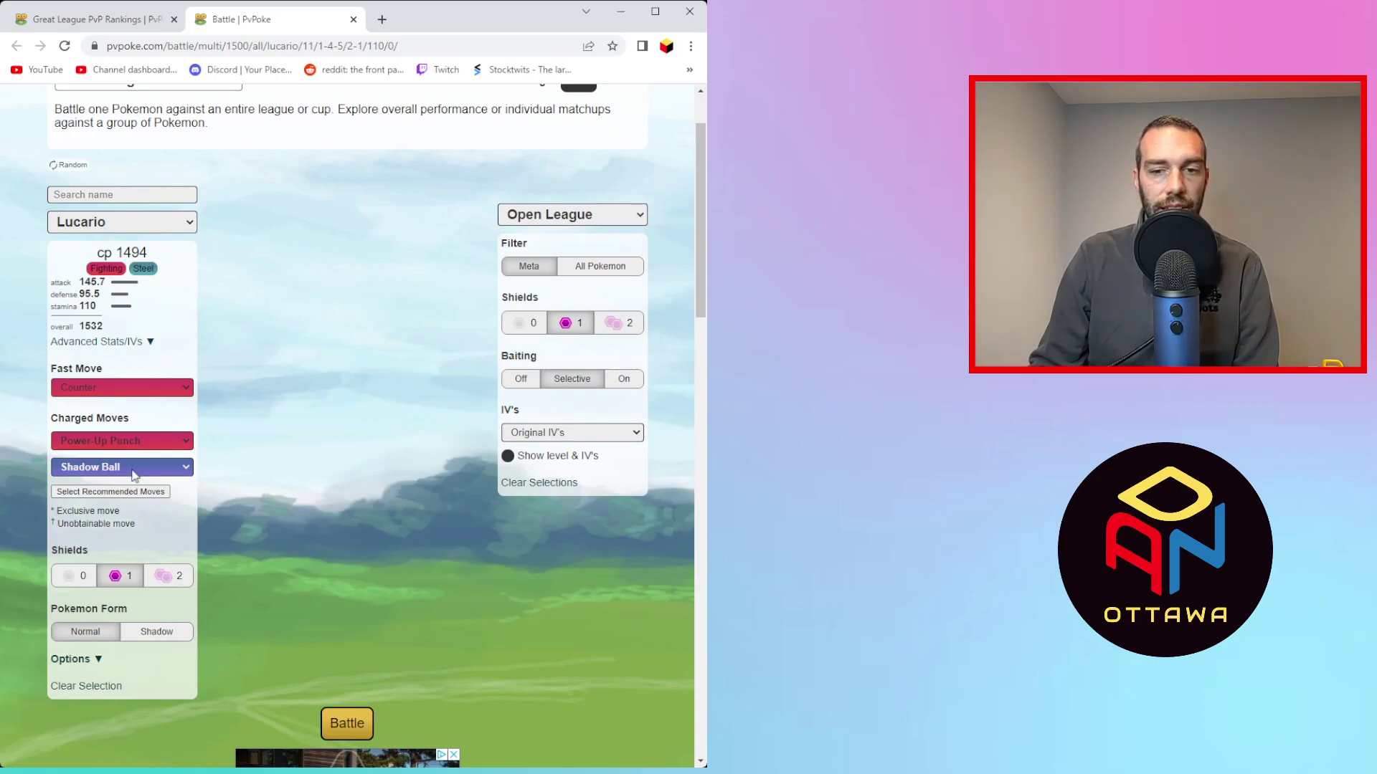
scroll(463, 524, down, 12)
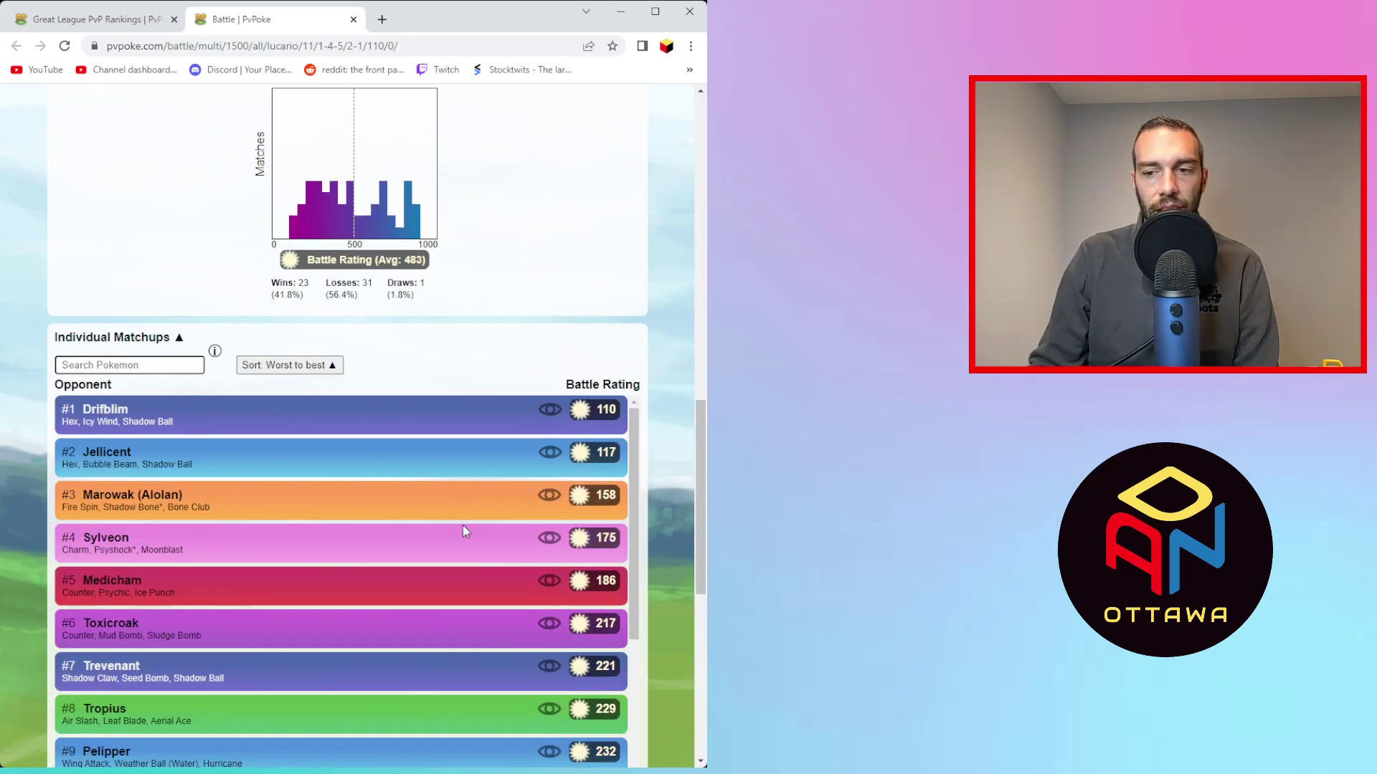
scroll(406, 586, down, 10)
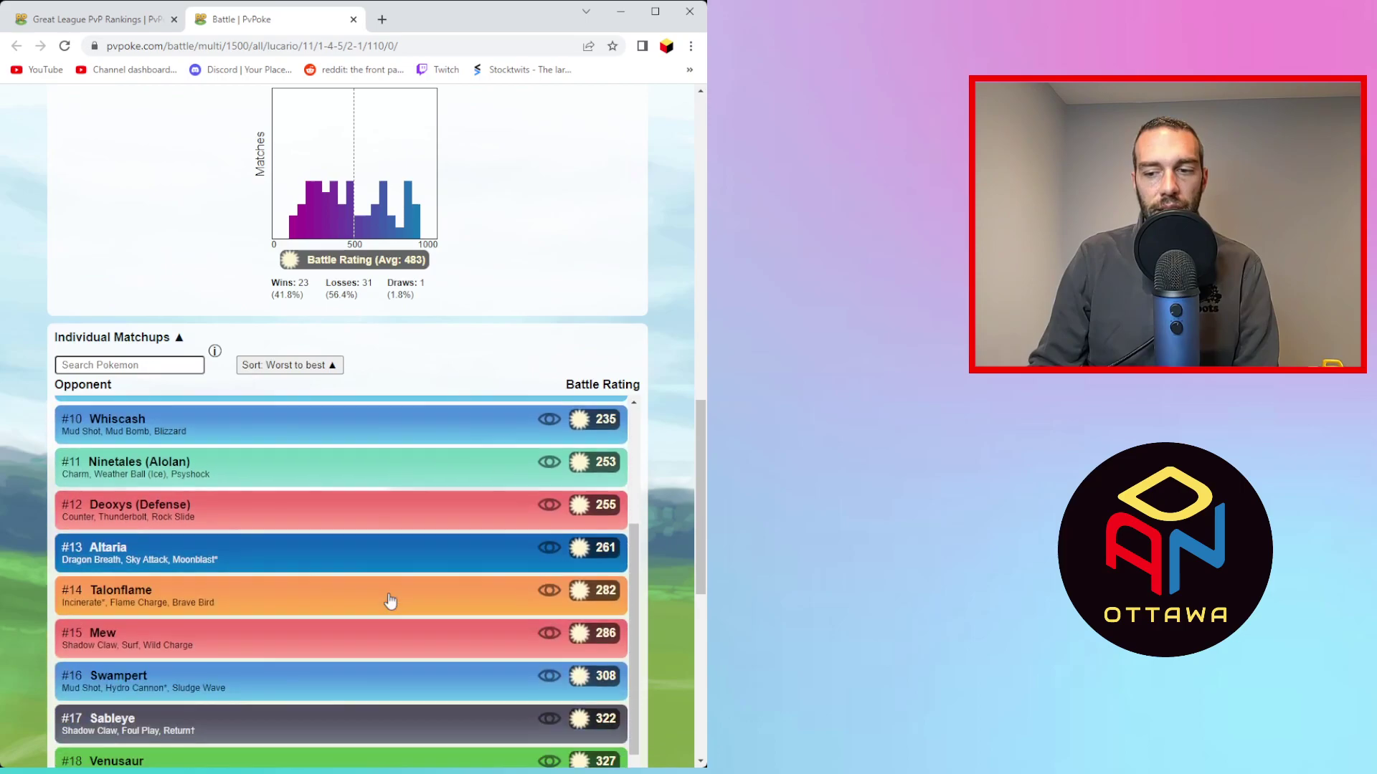
scroll(389, 601, down, 12)
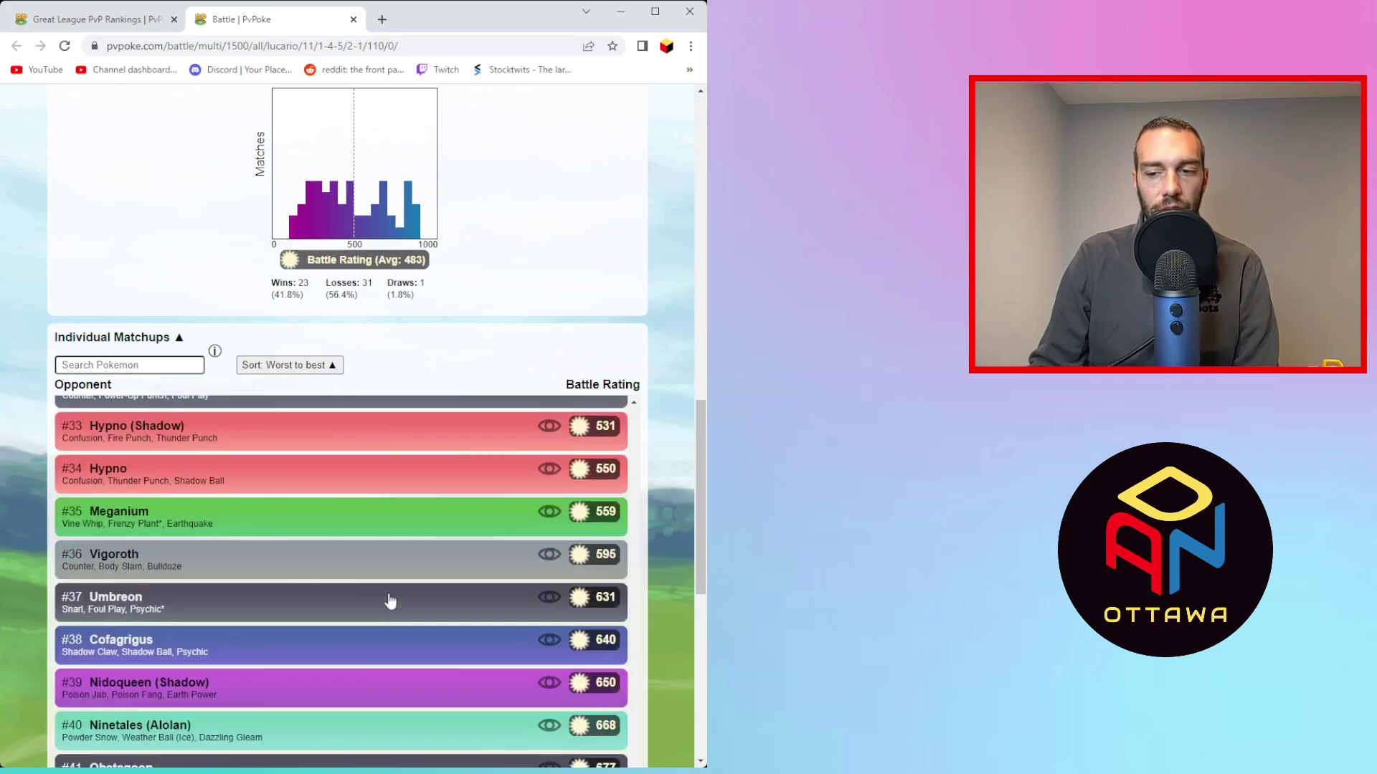
scroll(380, 612, down, 8)
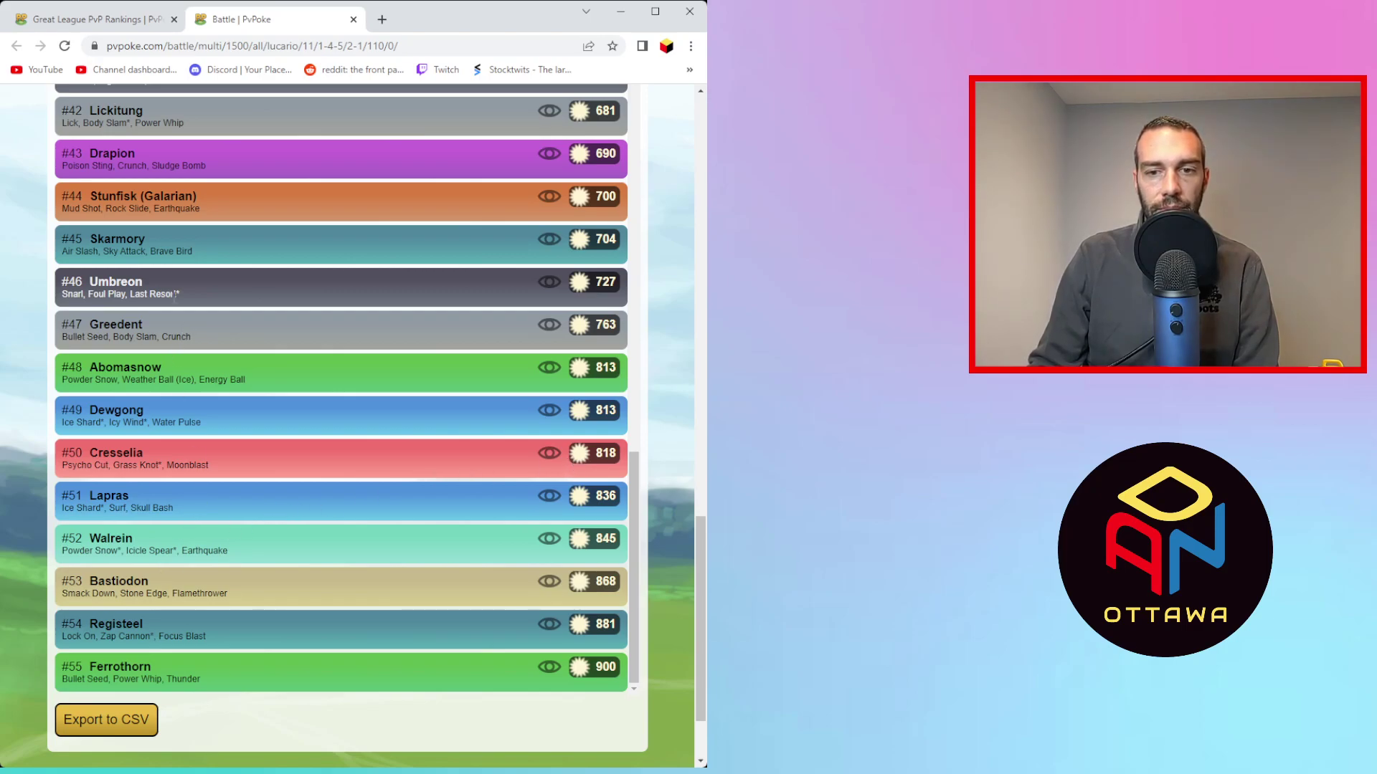
scroll(194, 323, up, 2)
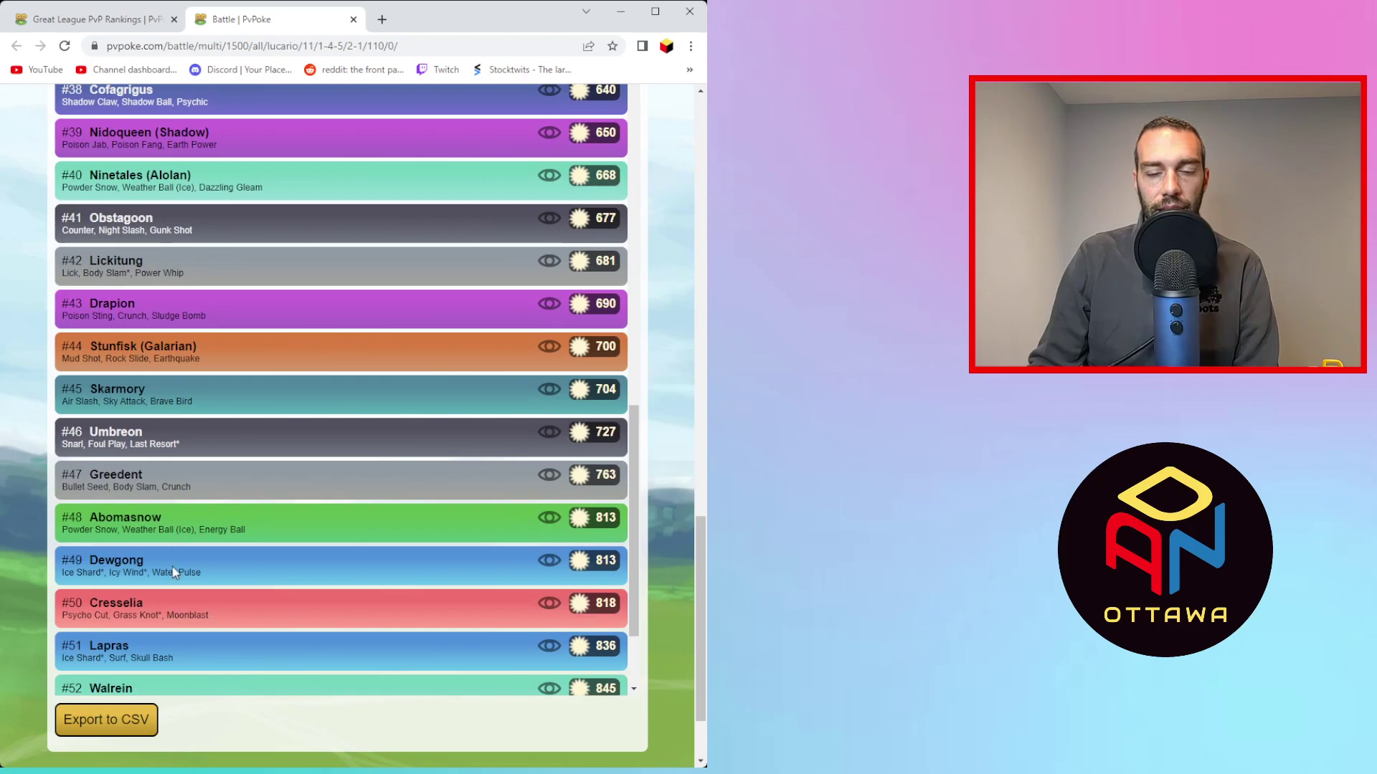
scroll(195, 514, down, 2)
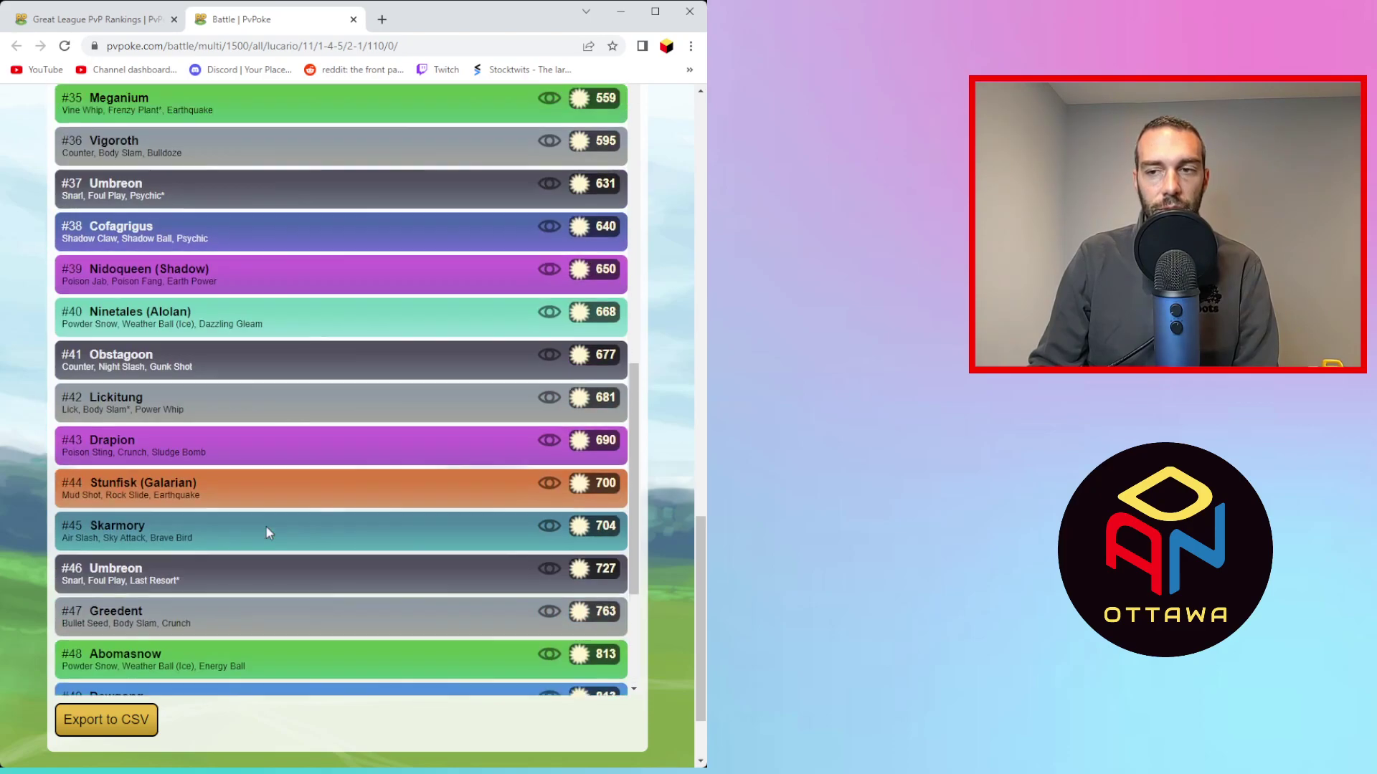
scroll(267, 530, up, 13)
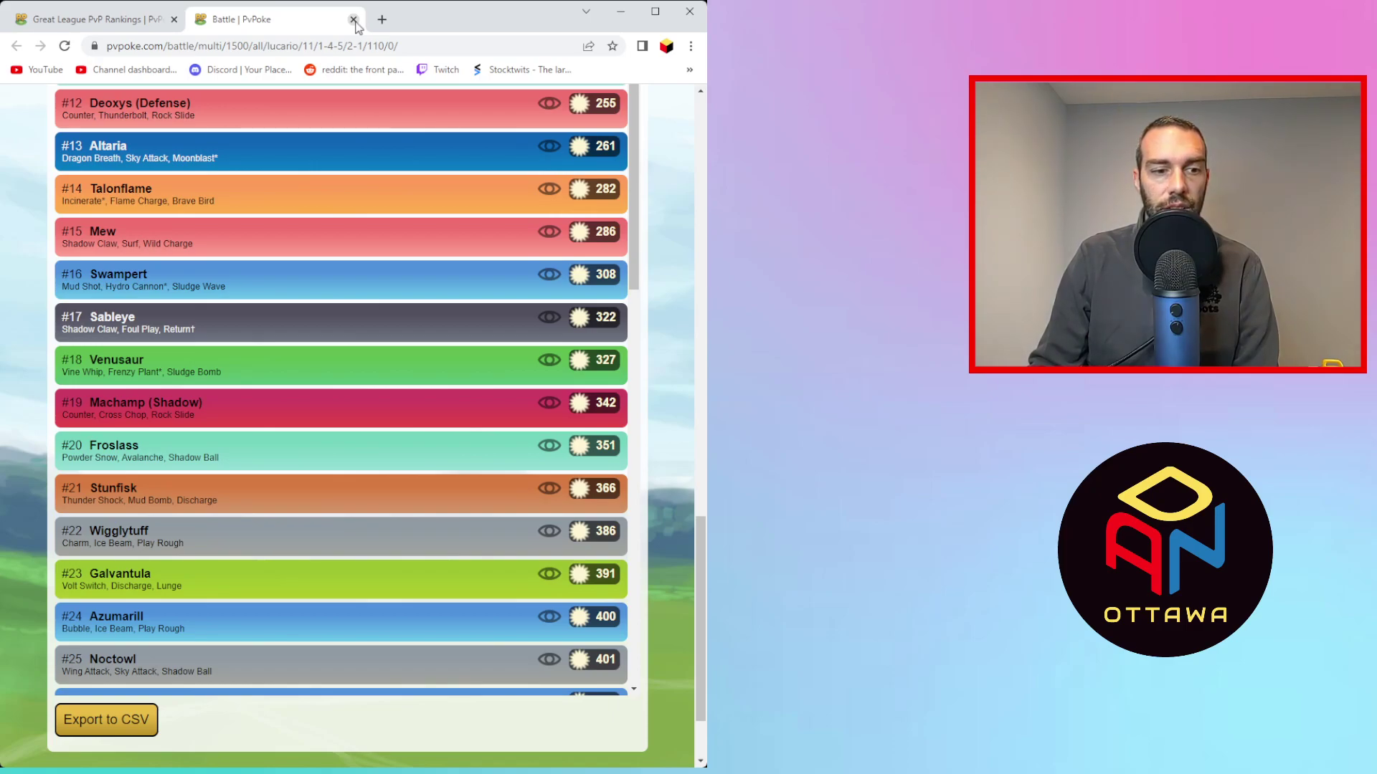
- Close Lucario's battle results and collapse its #30 entry in the Great League rankings
click(354, 20)
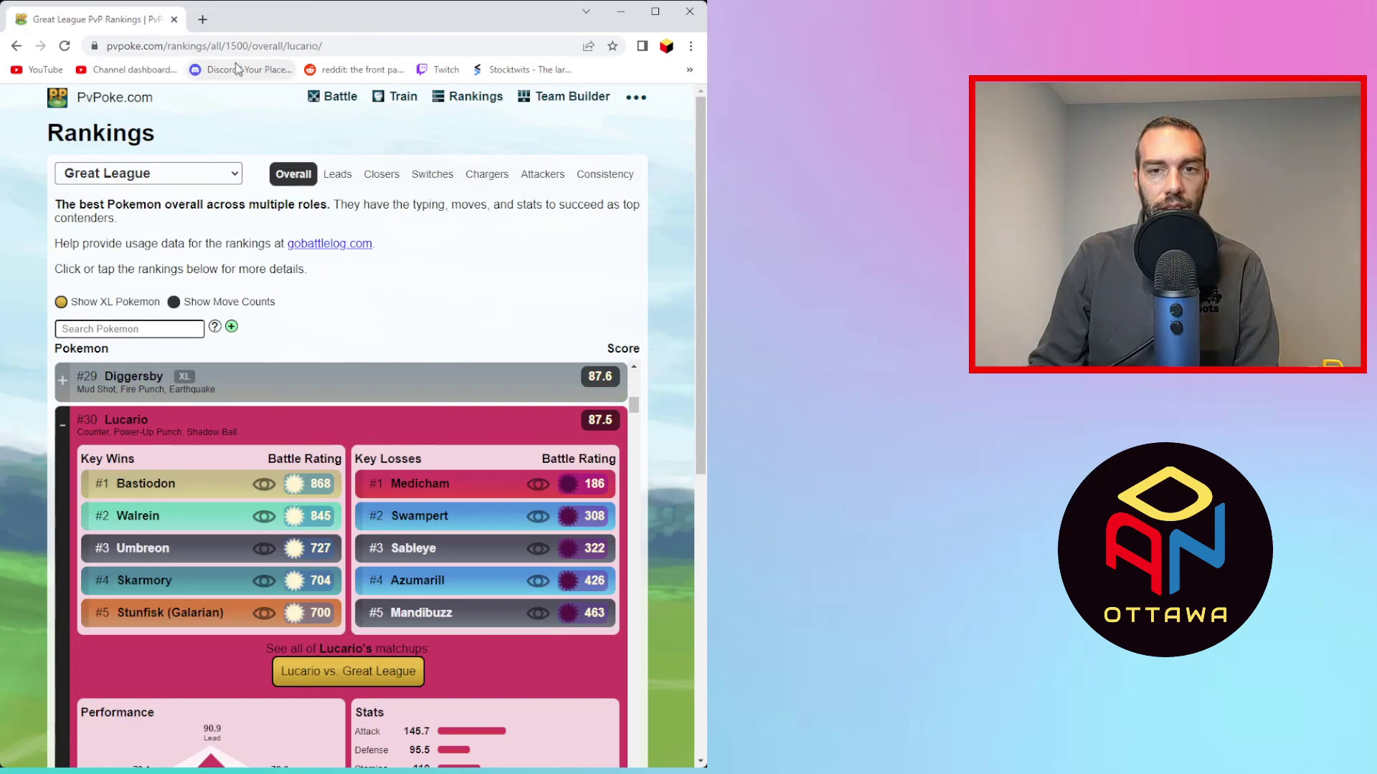
click(63, 427)
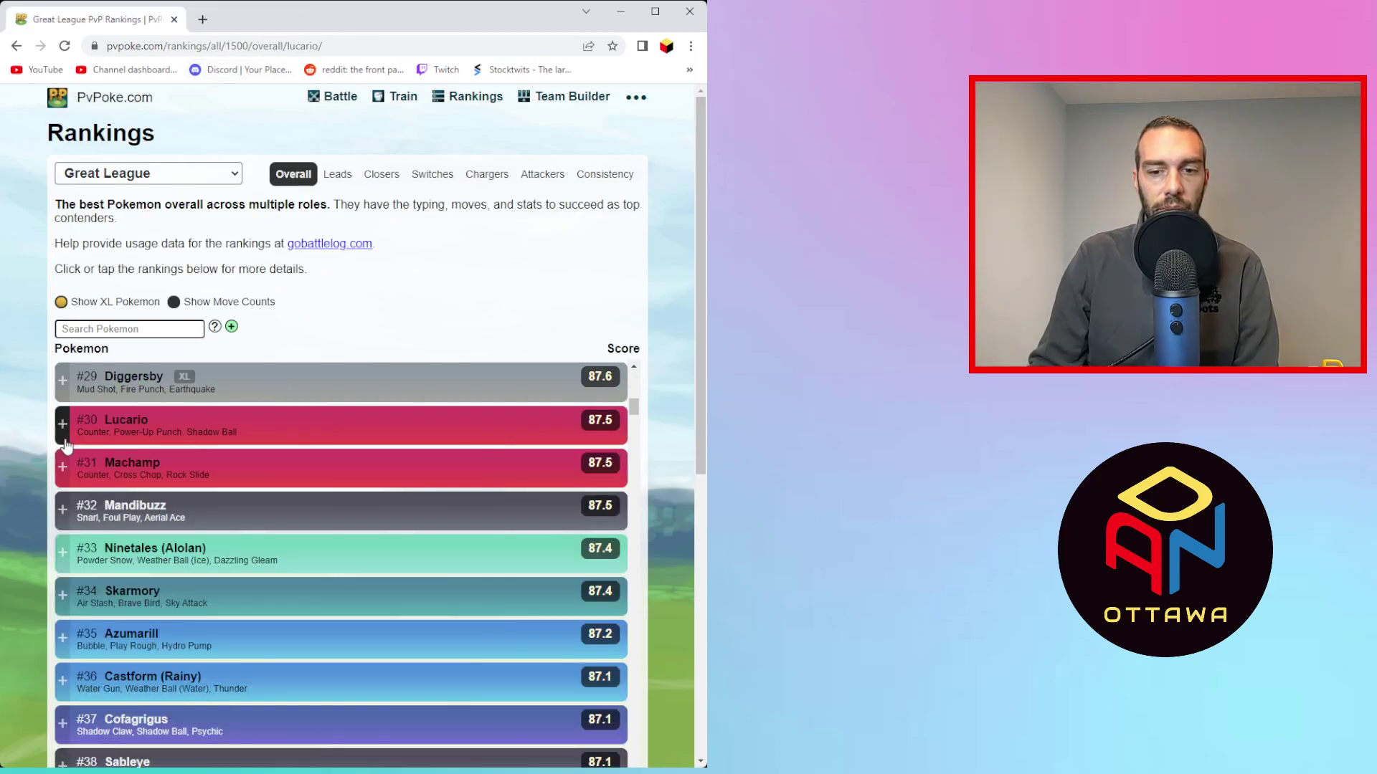
scroll(165, 545, down, 10)
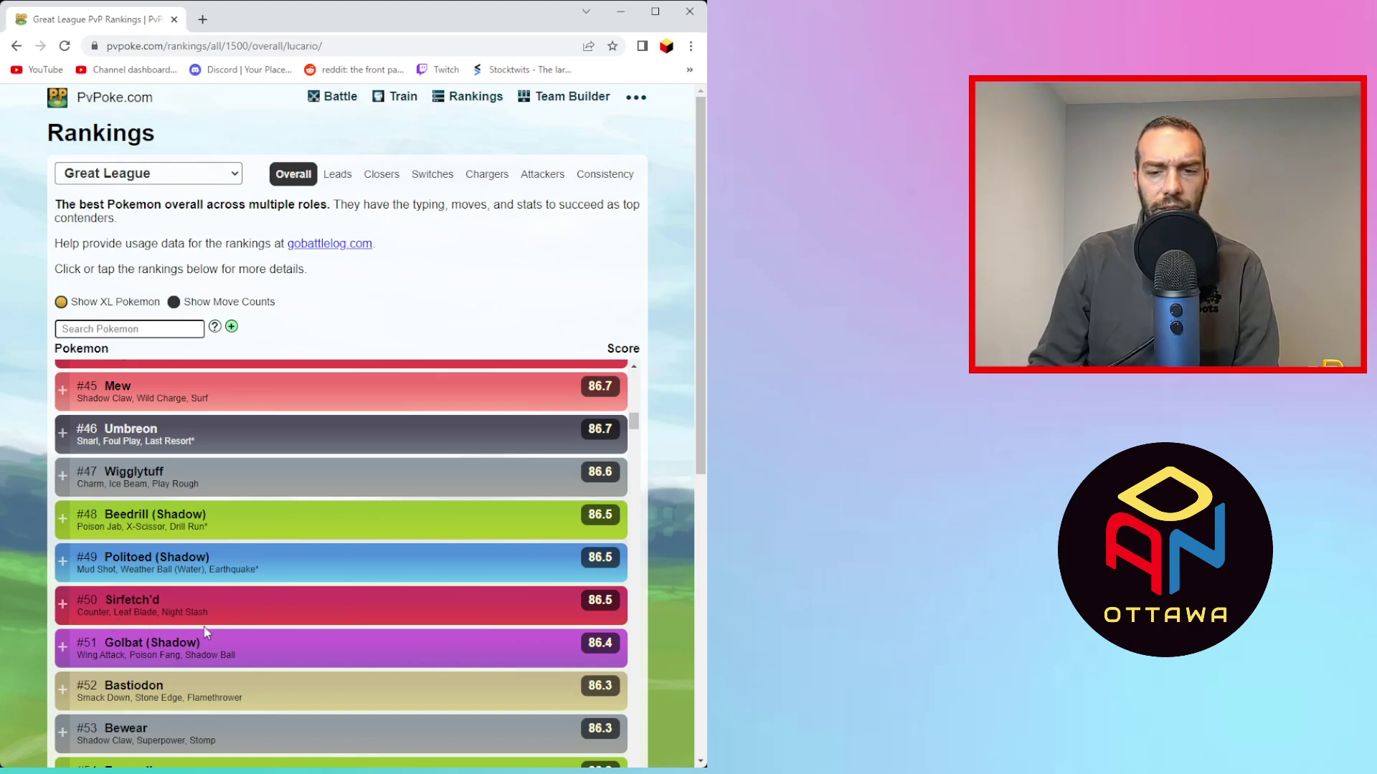
scroll(233, 580, up, 1)
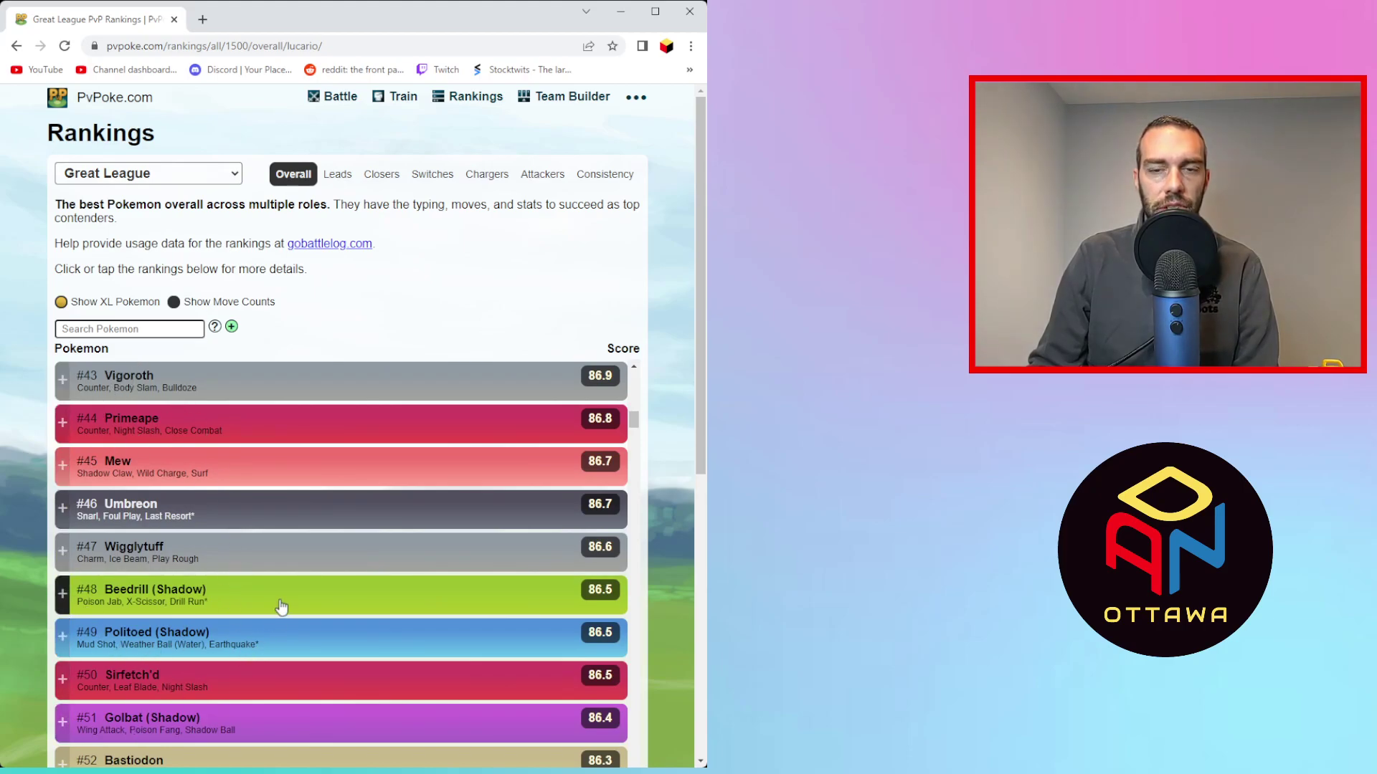
scroll(279, 582, up, 1)
scroll(279, 582, up, 7)
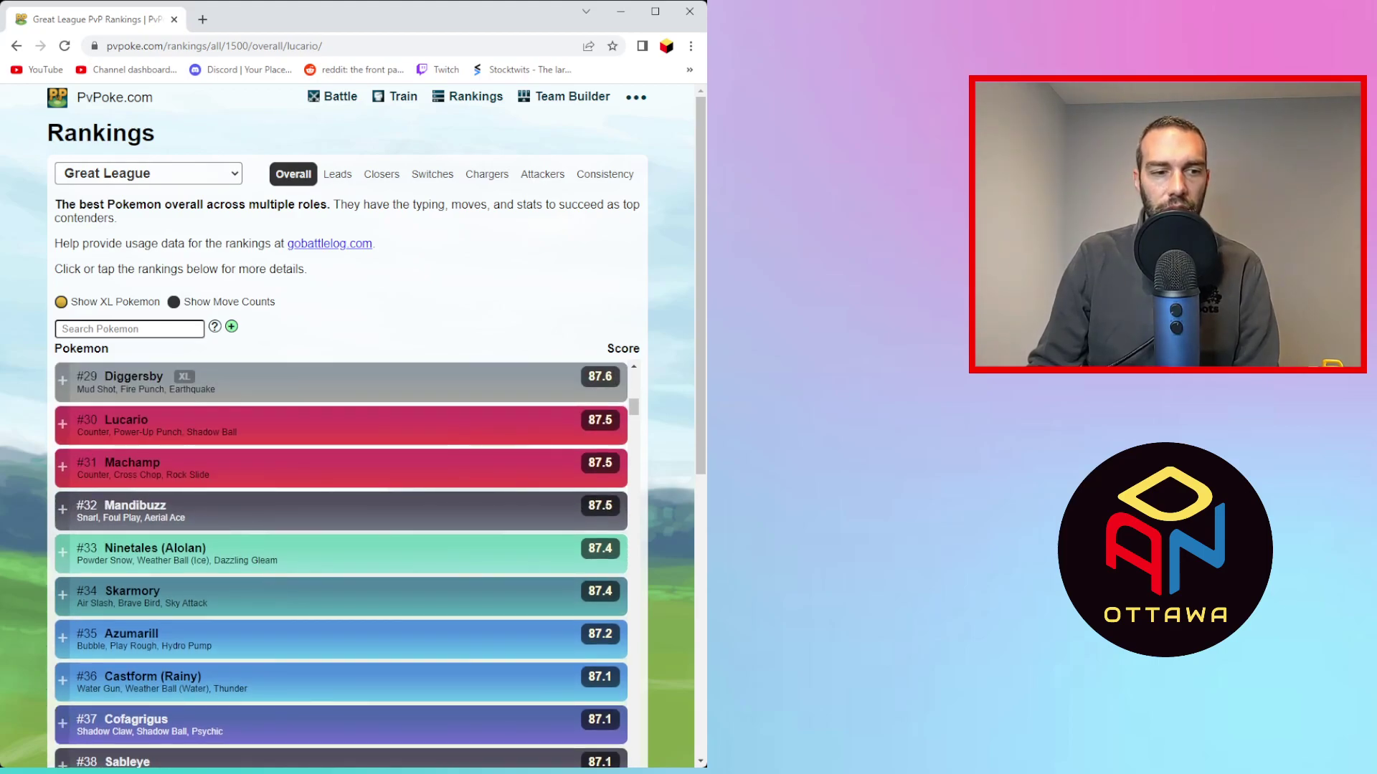
- Open Rainy Castform's Great League multi-battle: 25 wins, 29 losses, 1 draw, average 488
click(237, 692)
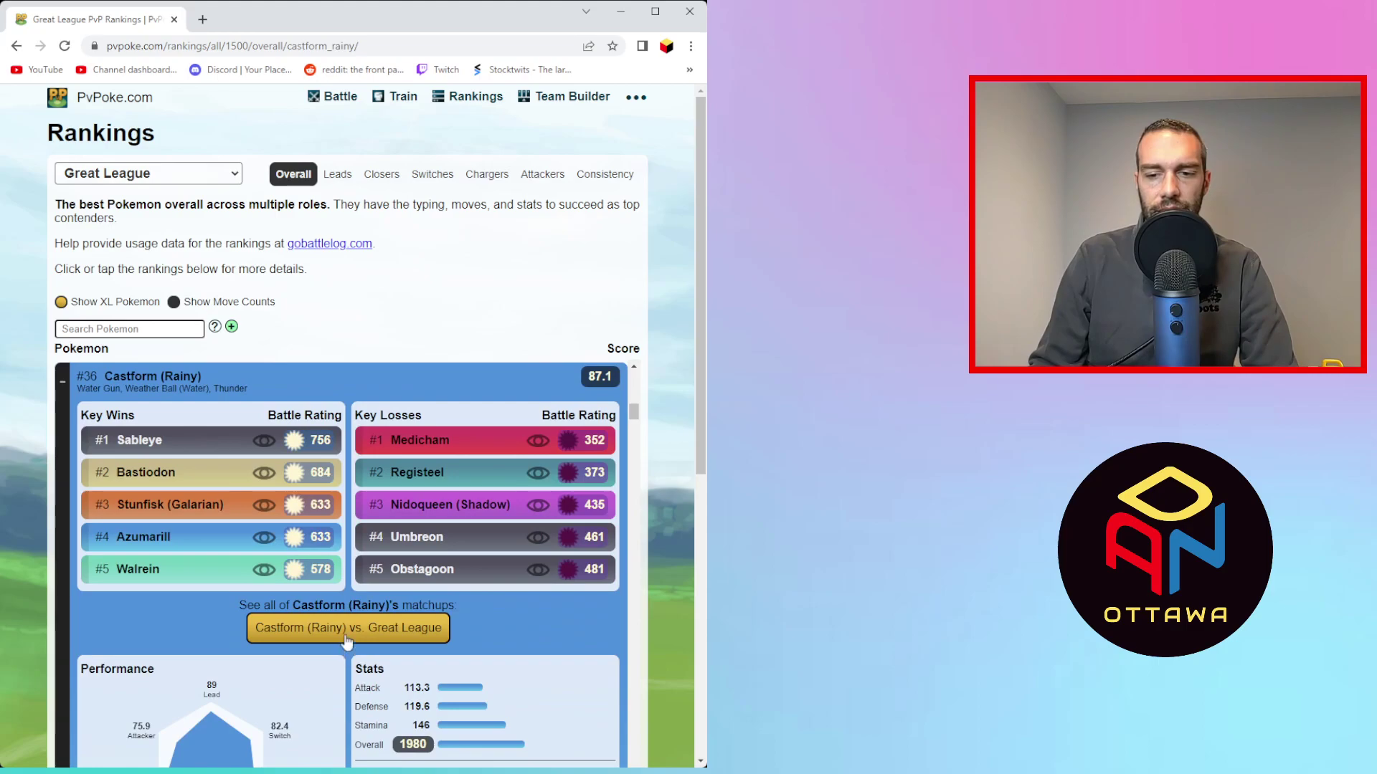
click(347, 628)
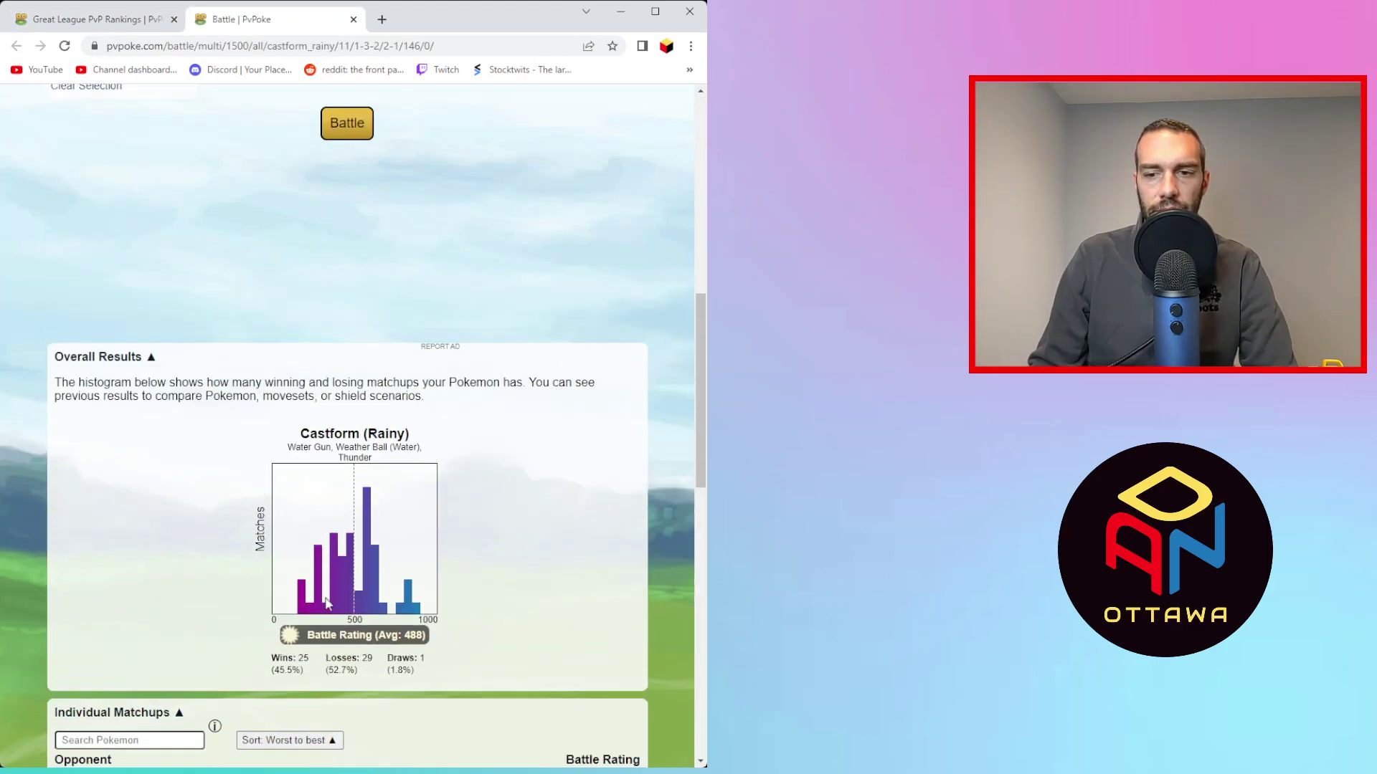
scroll(365, 663, down, 1)
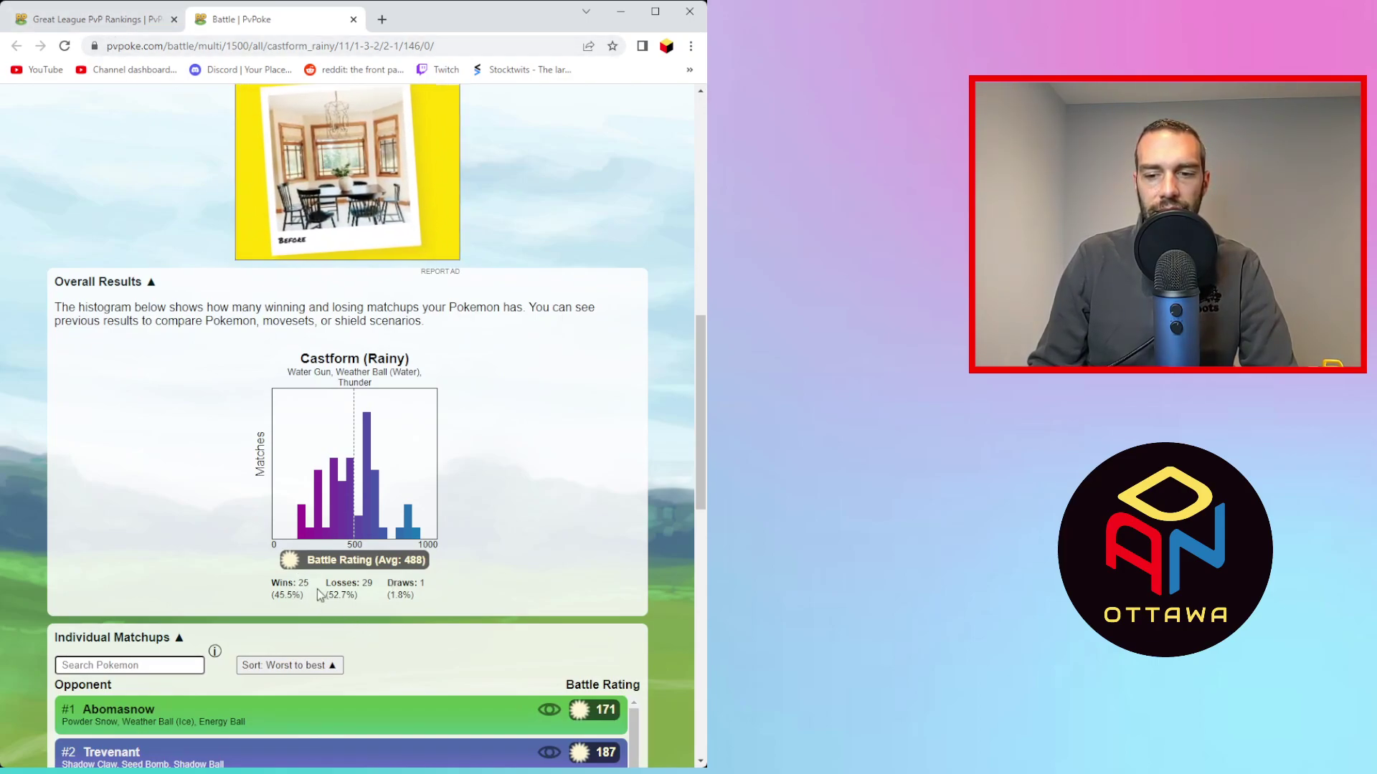
scroll(363, 676, down, 4)
scroll(362, 676, up, 2)
- Scroll through Castform's individual matchups, then close the battle results
scroll(678, 601, down, 4)
scroll(180, 461, up, 2)
scroll(185, 477, down, 1)
scroll(185, 478, down, 5)
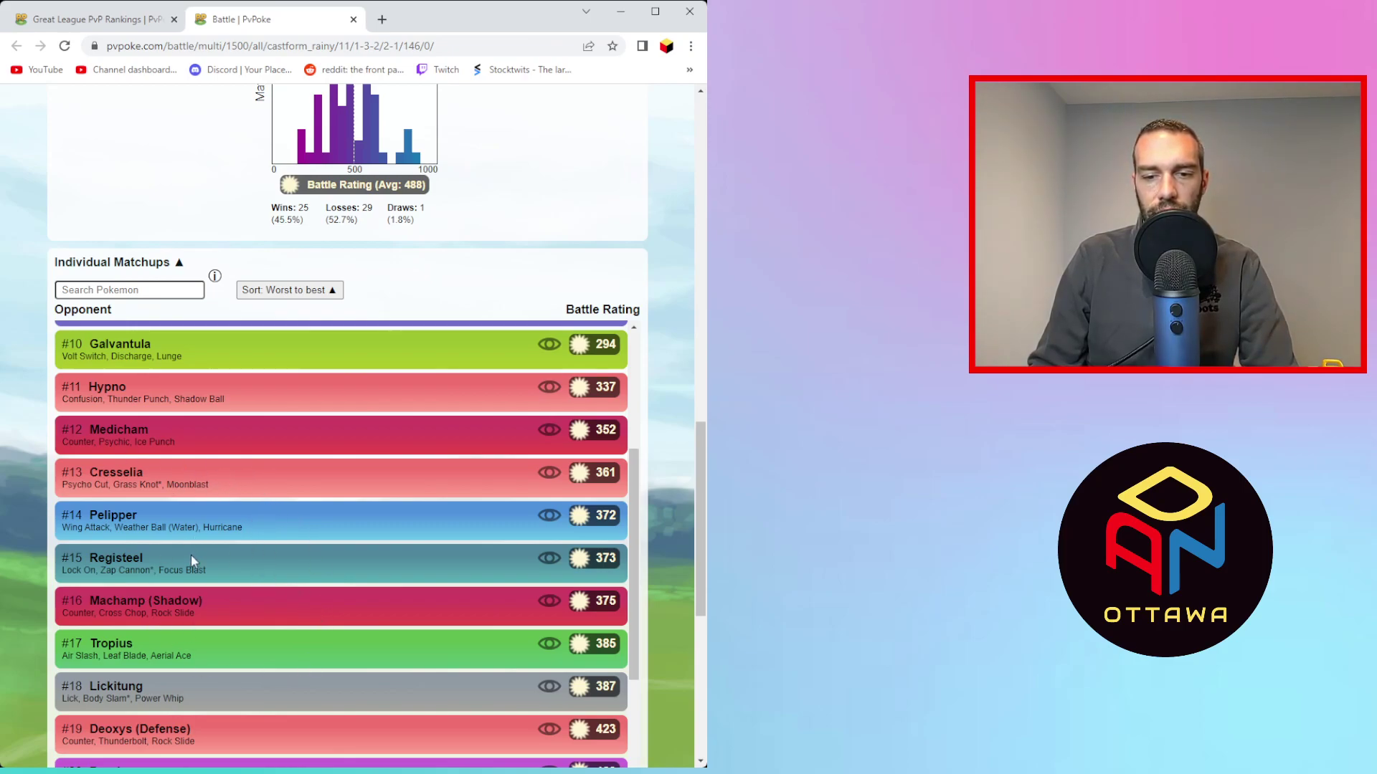
scroll(166, 630, down, 3)
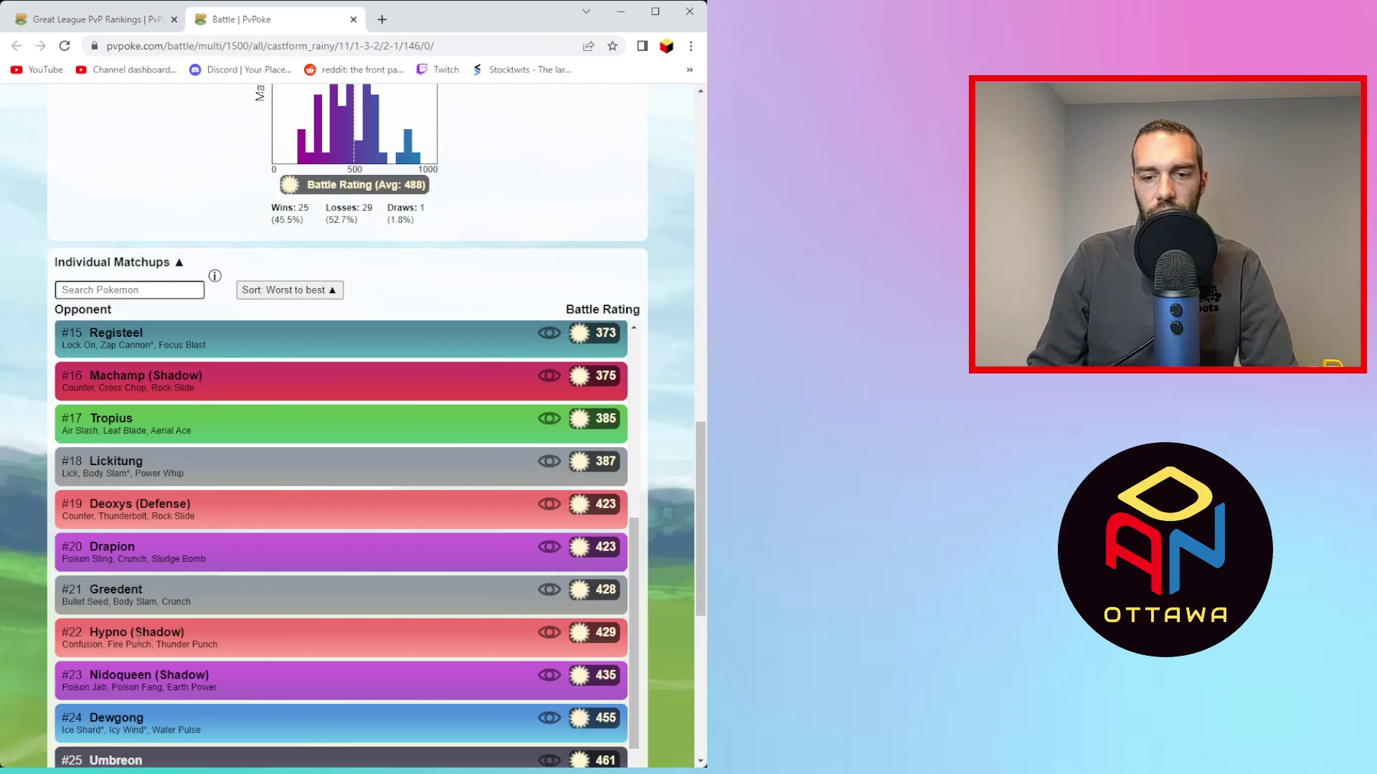
scroll(172, 592, down, 3)
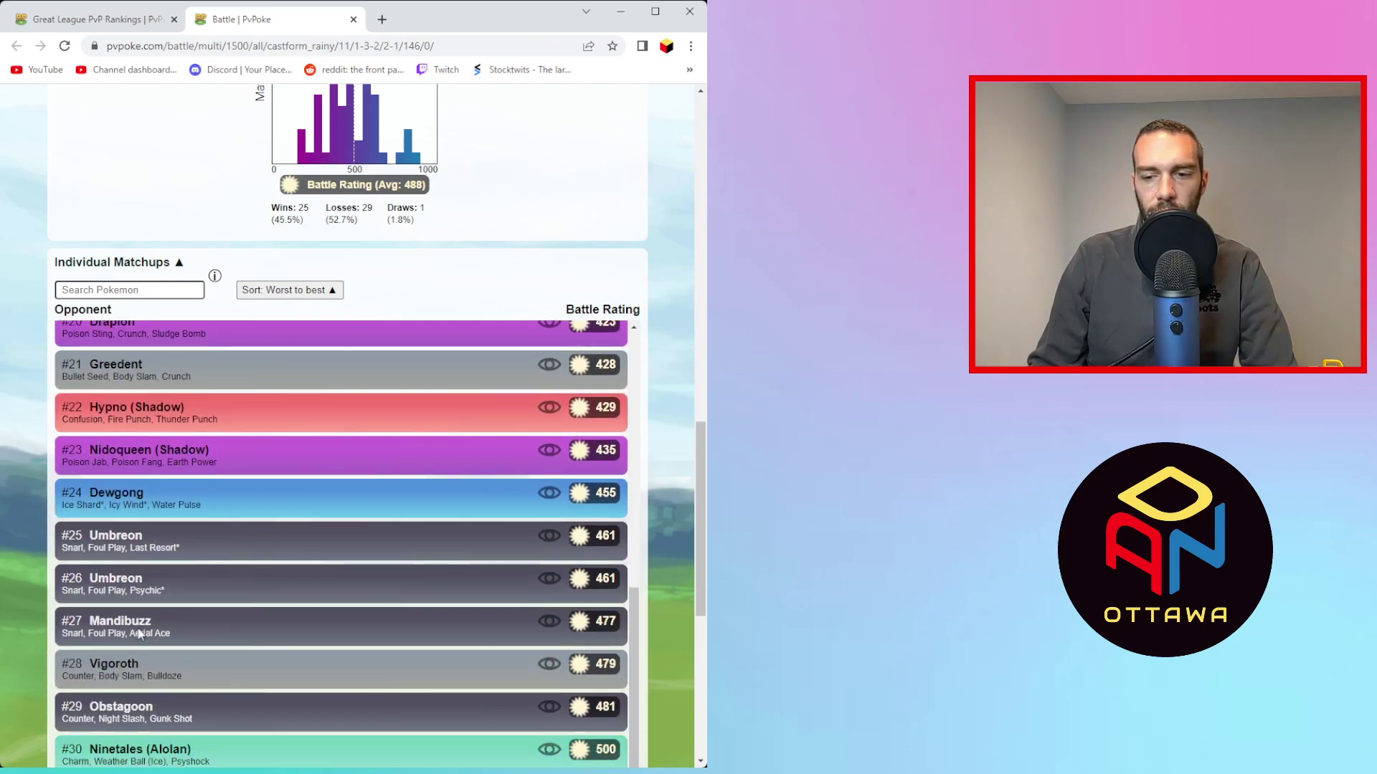
scroll(212, 609, down, 4)
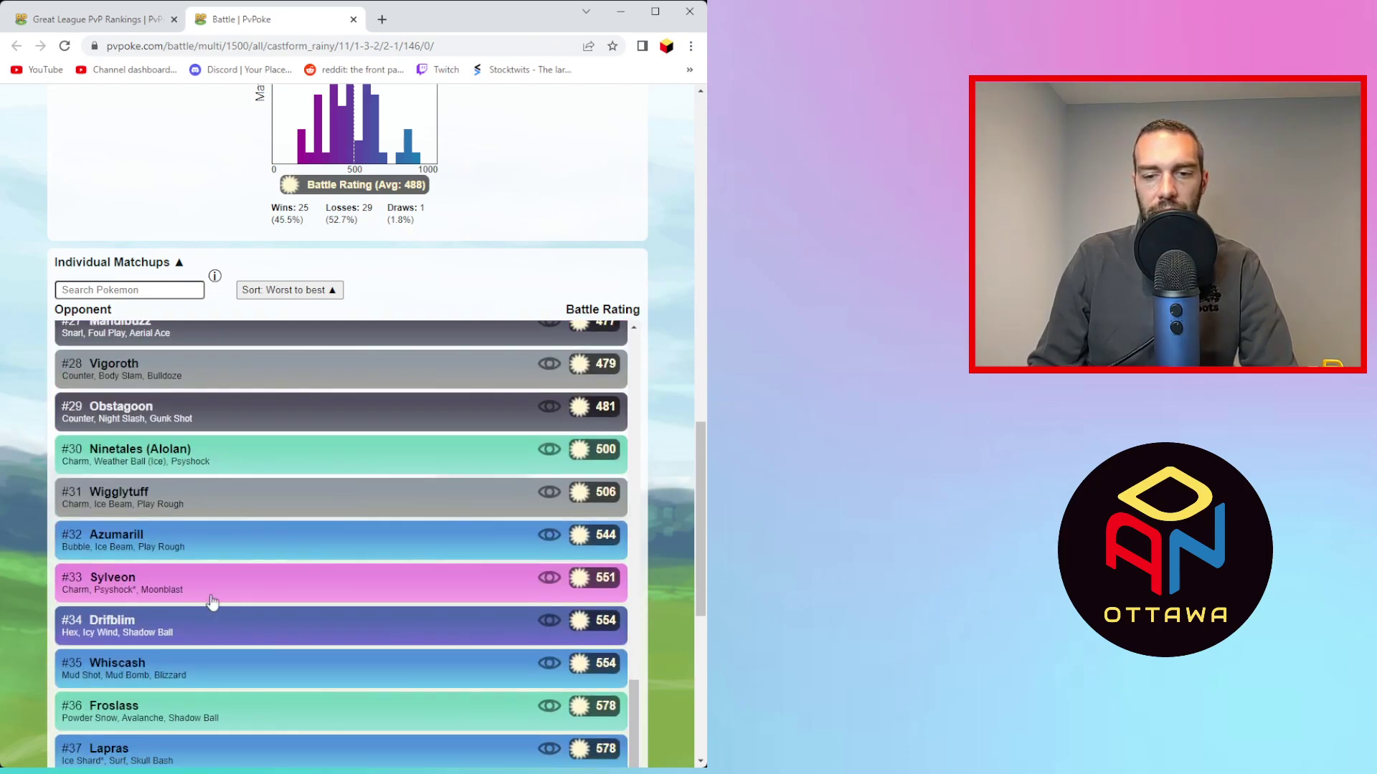
scroll(157, 559, up, 6)
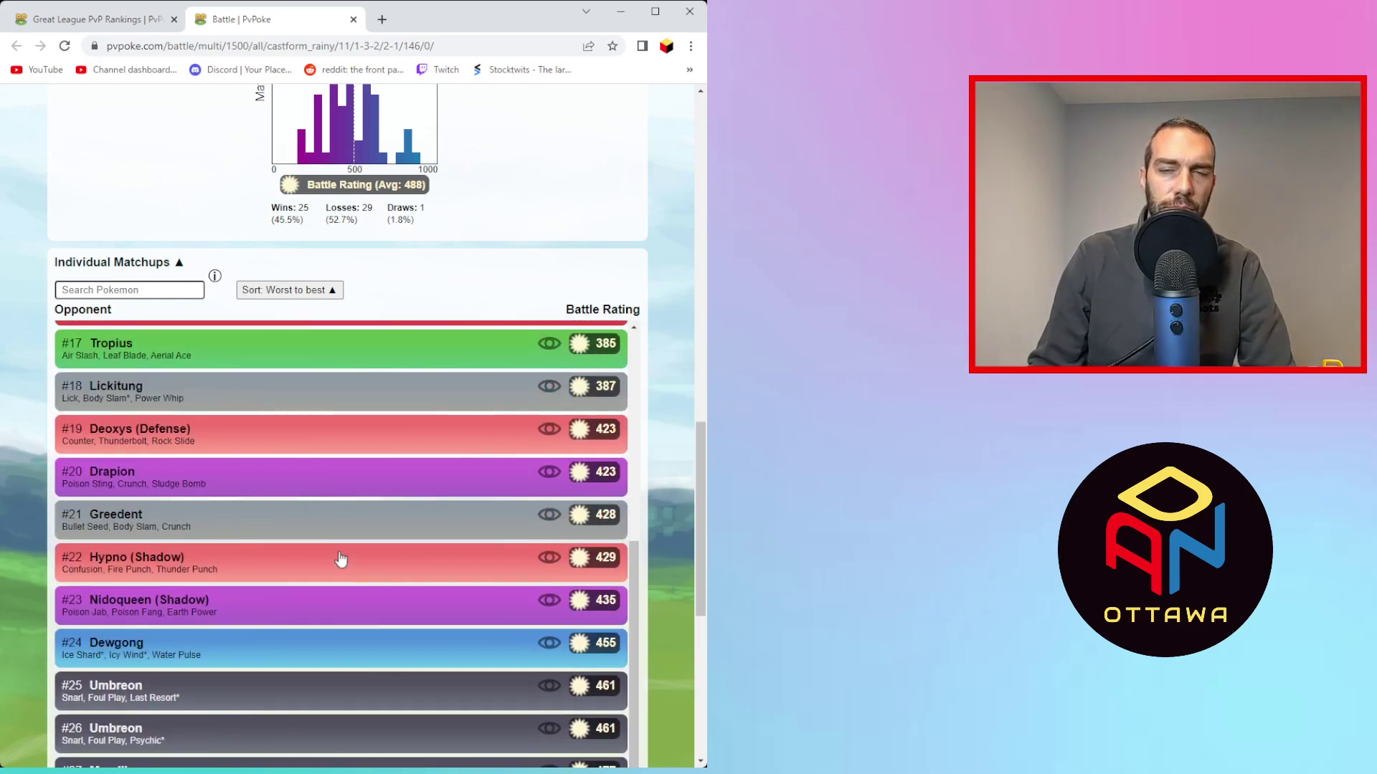
scroll(207, 520, down, 2)
scroll(208, 520, down, 4)
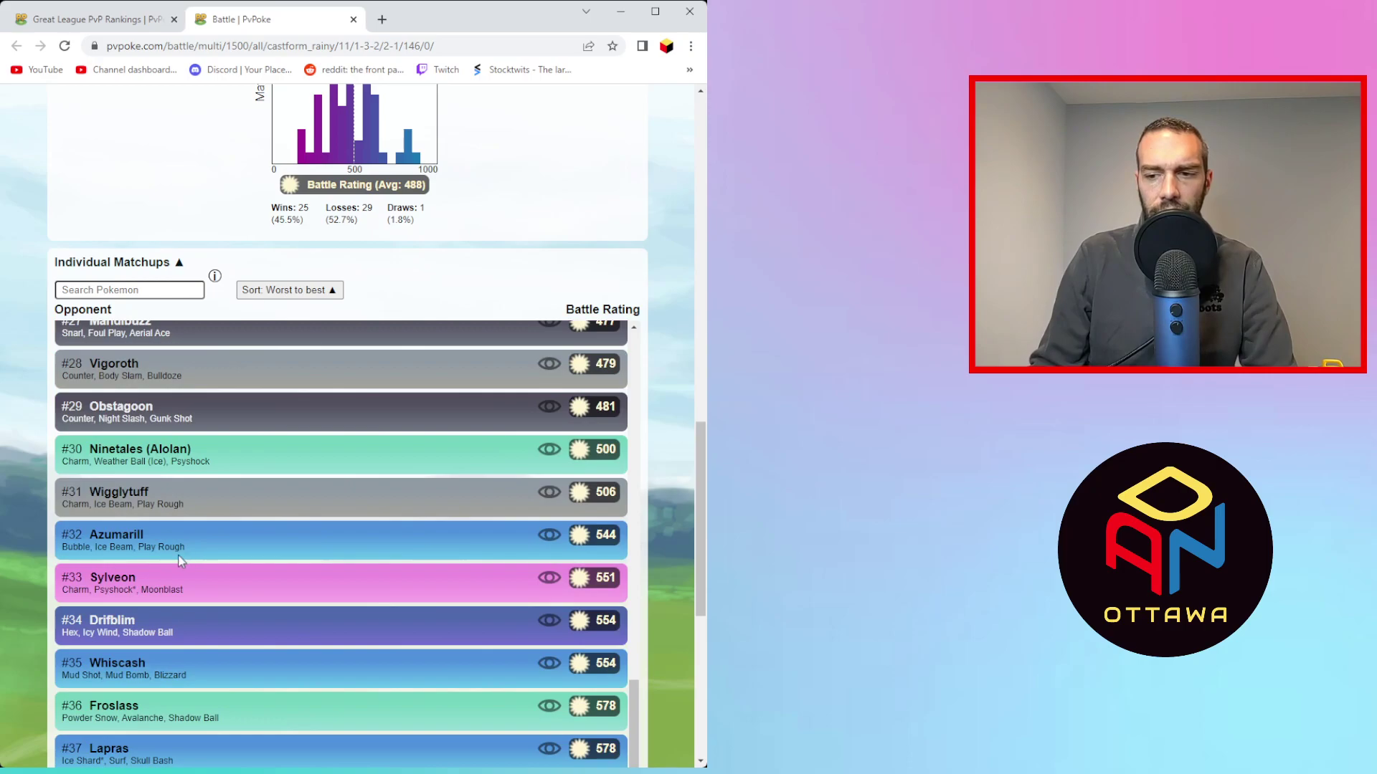
scroll(146, 552, down, 3)
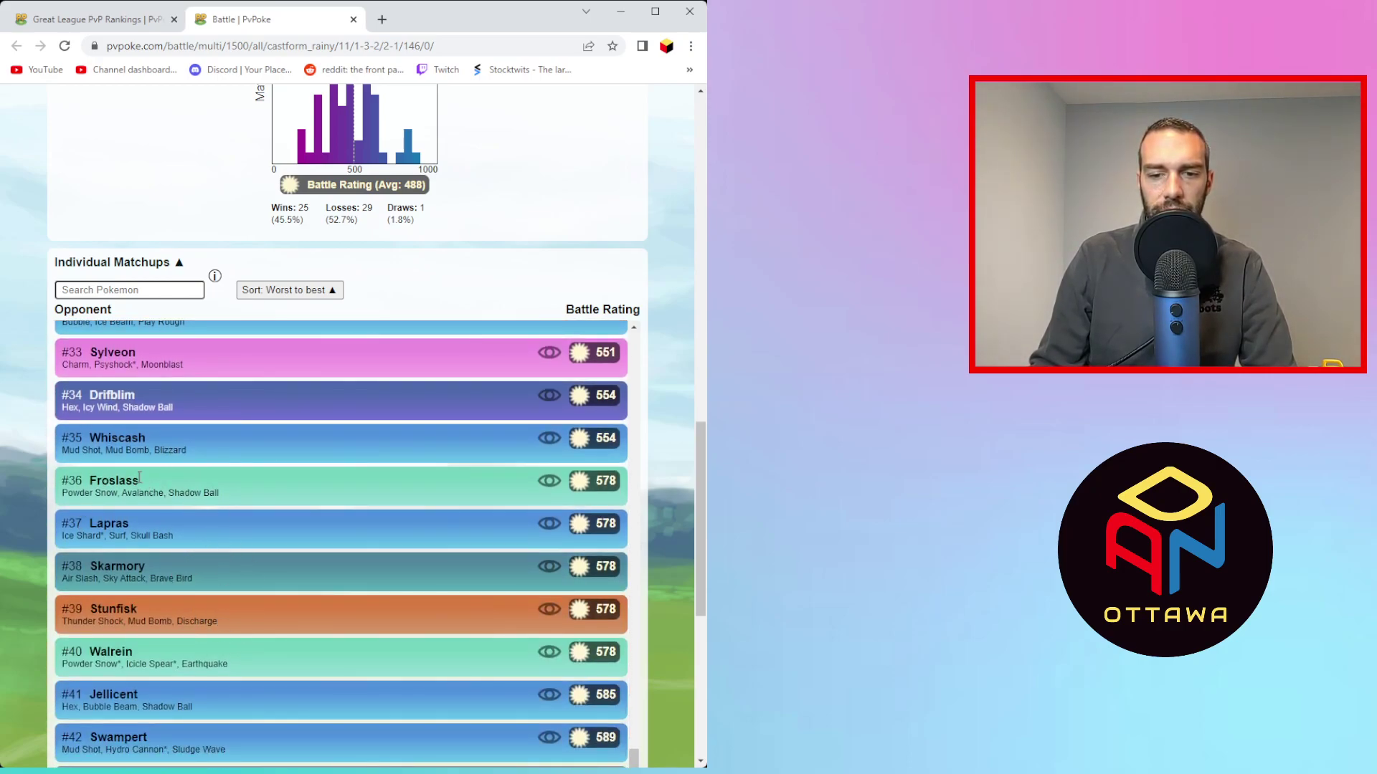
scroll(165, 604, down, 3)
scroll(257, 600, down, 1)
scroll(257, 599, down, 5)
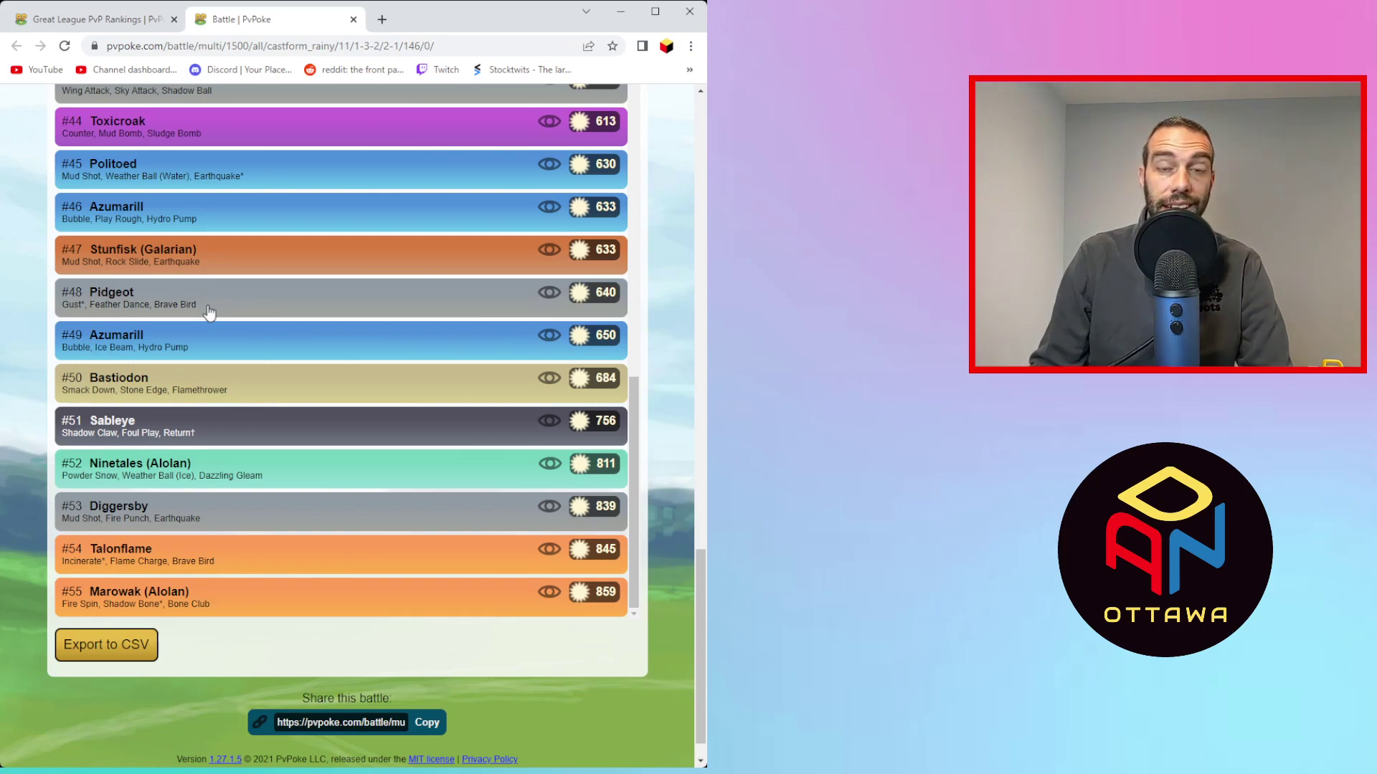
scroll(175, 250, up, 20)
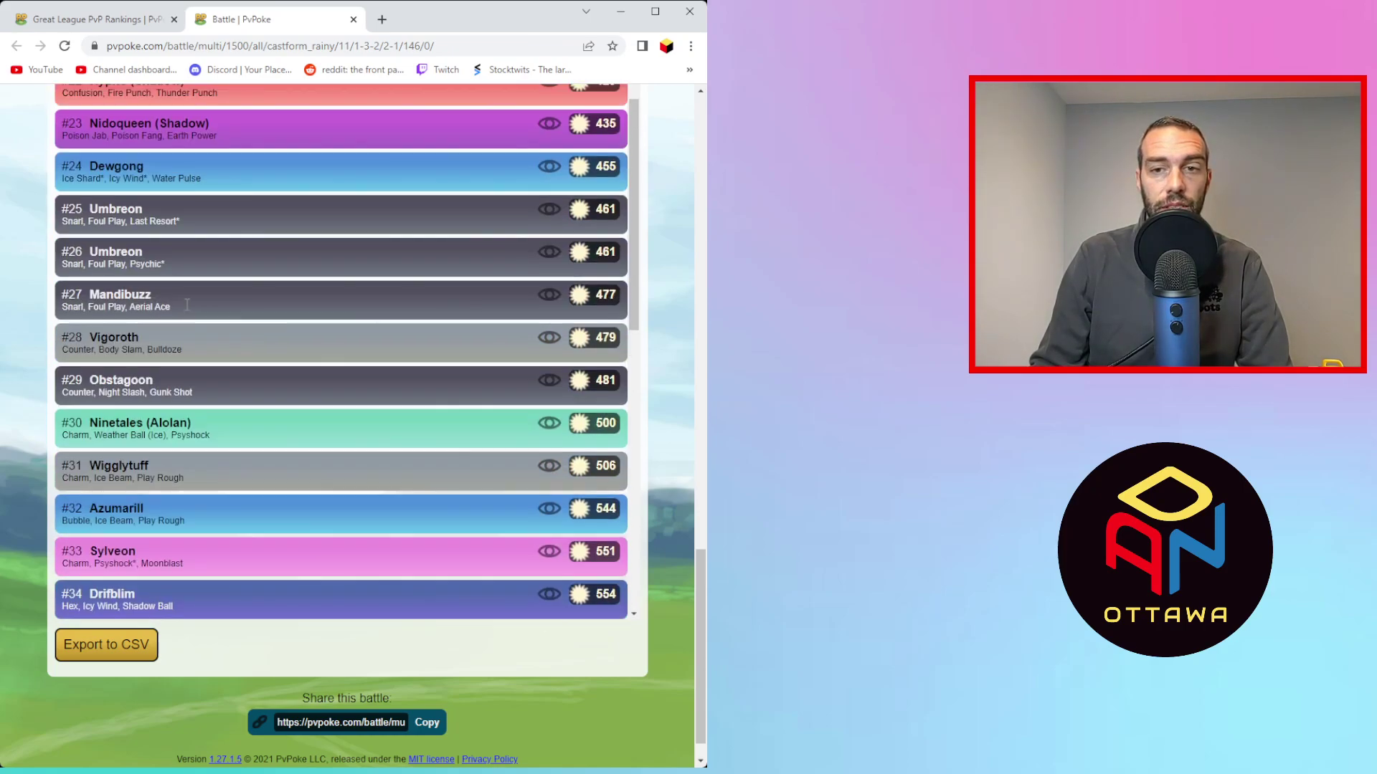
click(352, 20)
- Collapse Castform (Rainy) and open #58 Falinks' multi-battle against the Great League
click(66, 402)
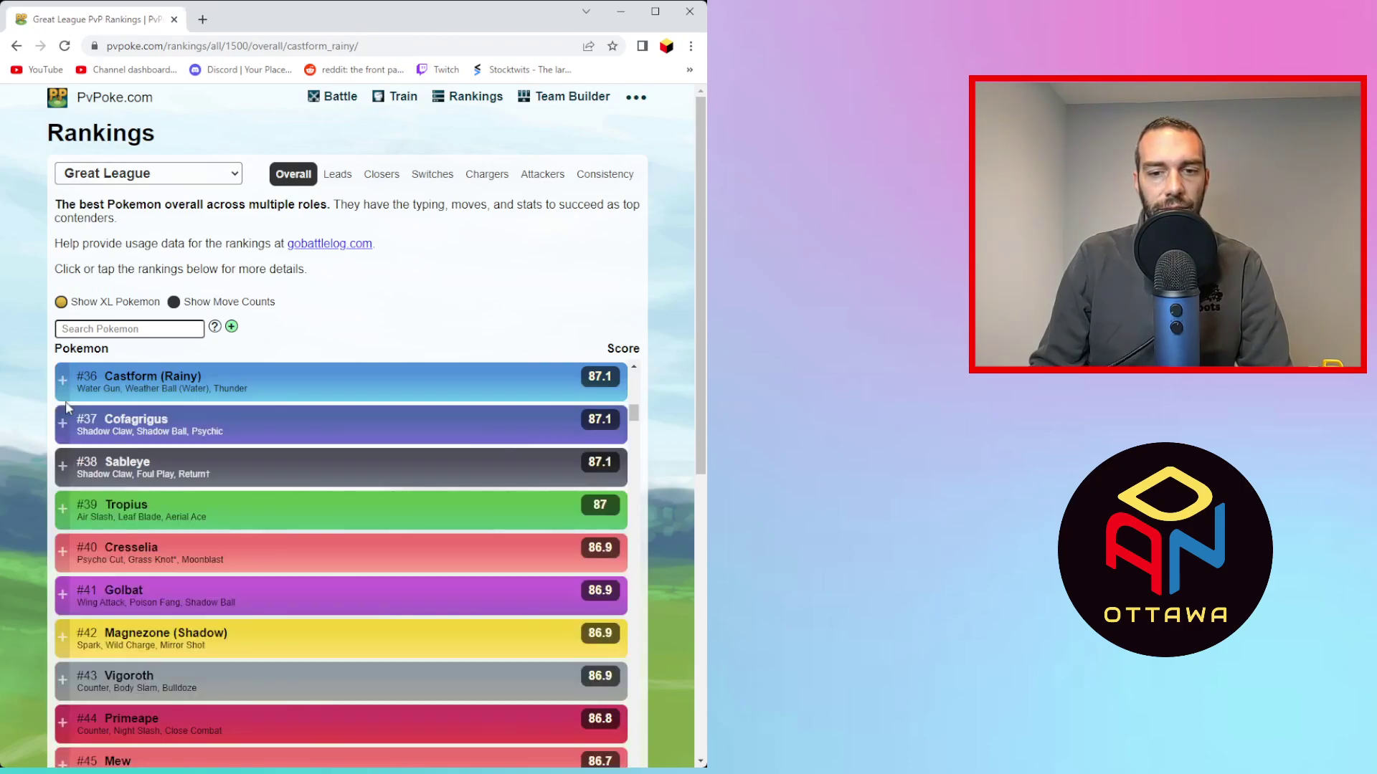
key(alt+Tab)
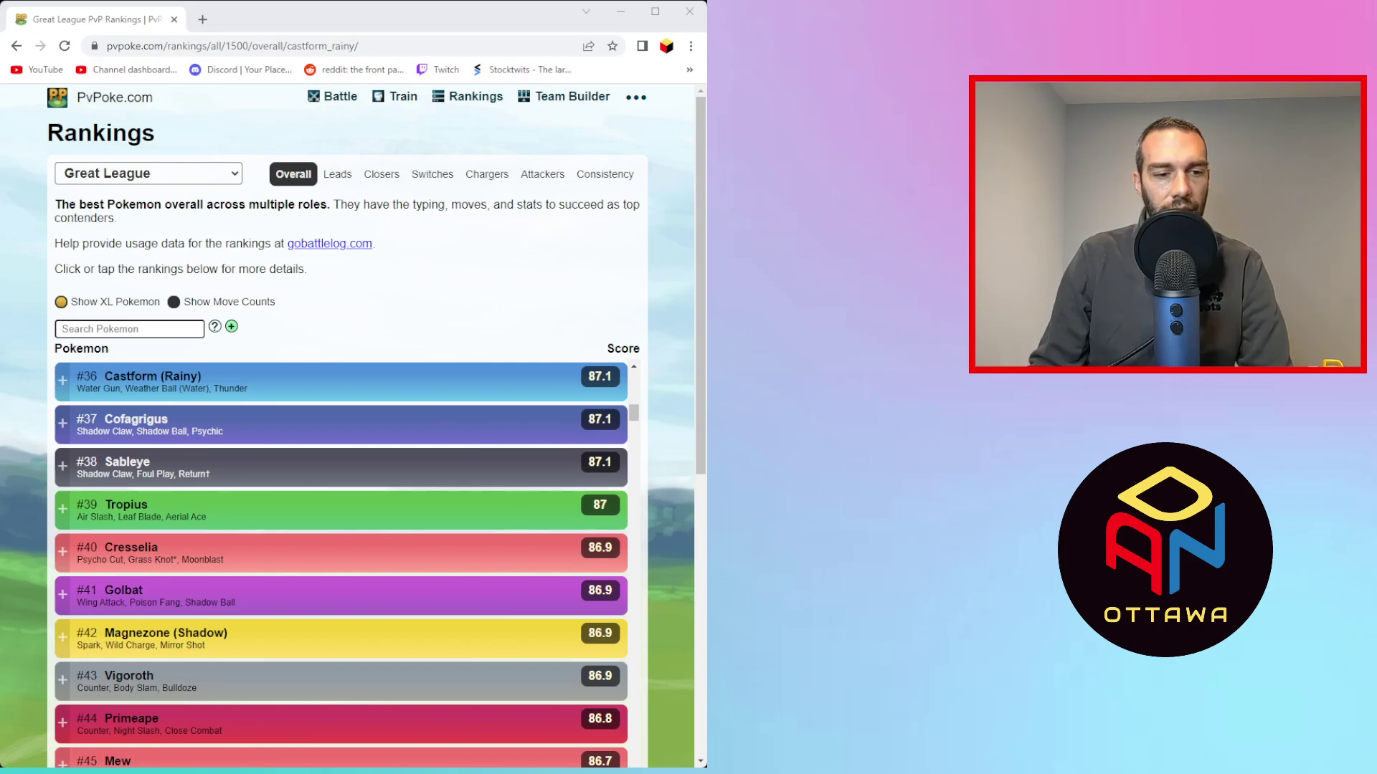
scroll(341, 564, down, 6)
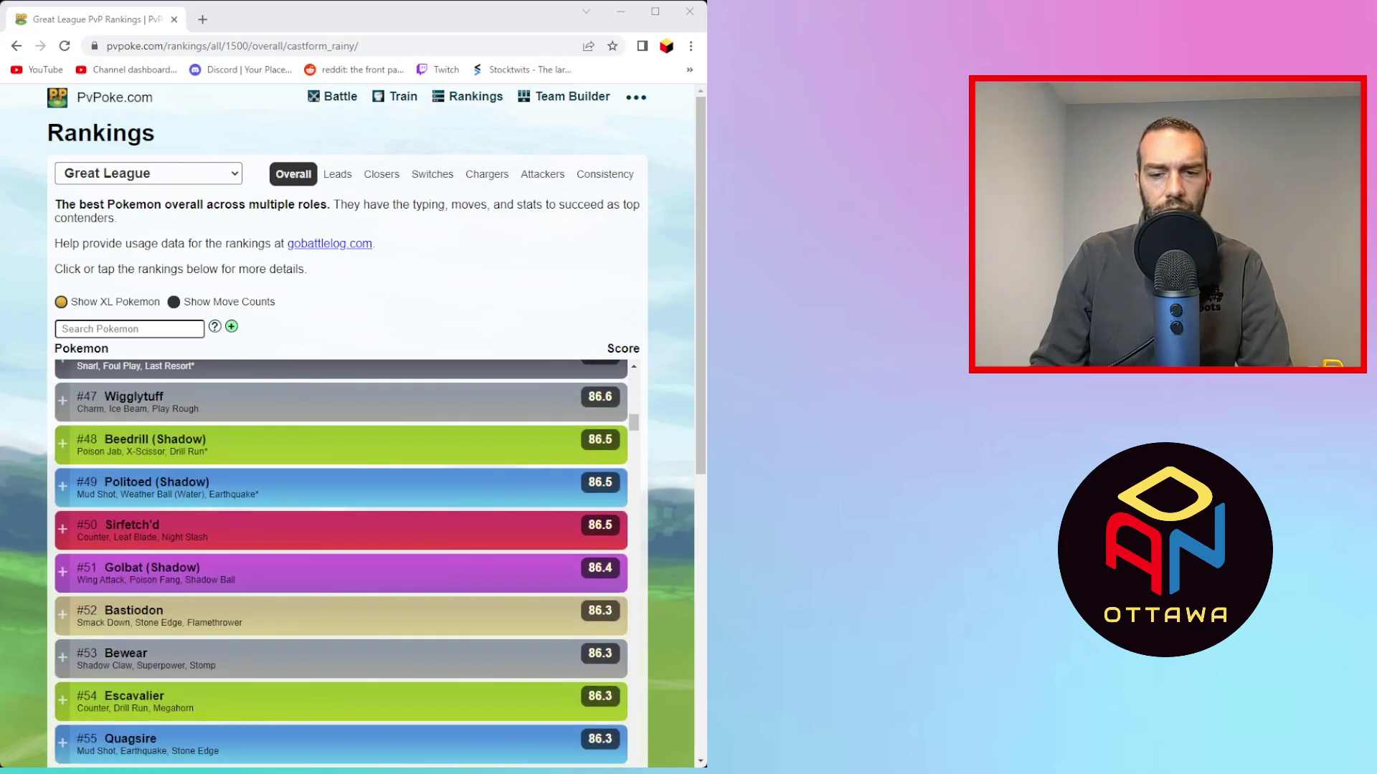
scroll(346, 564, down, 4)
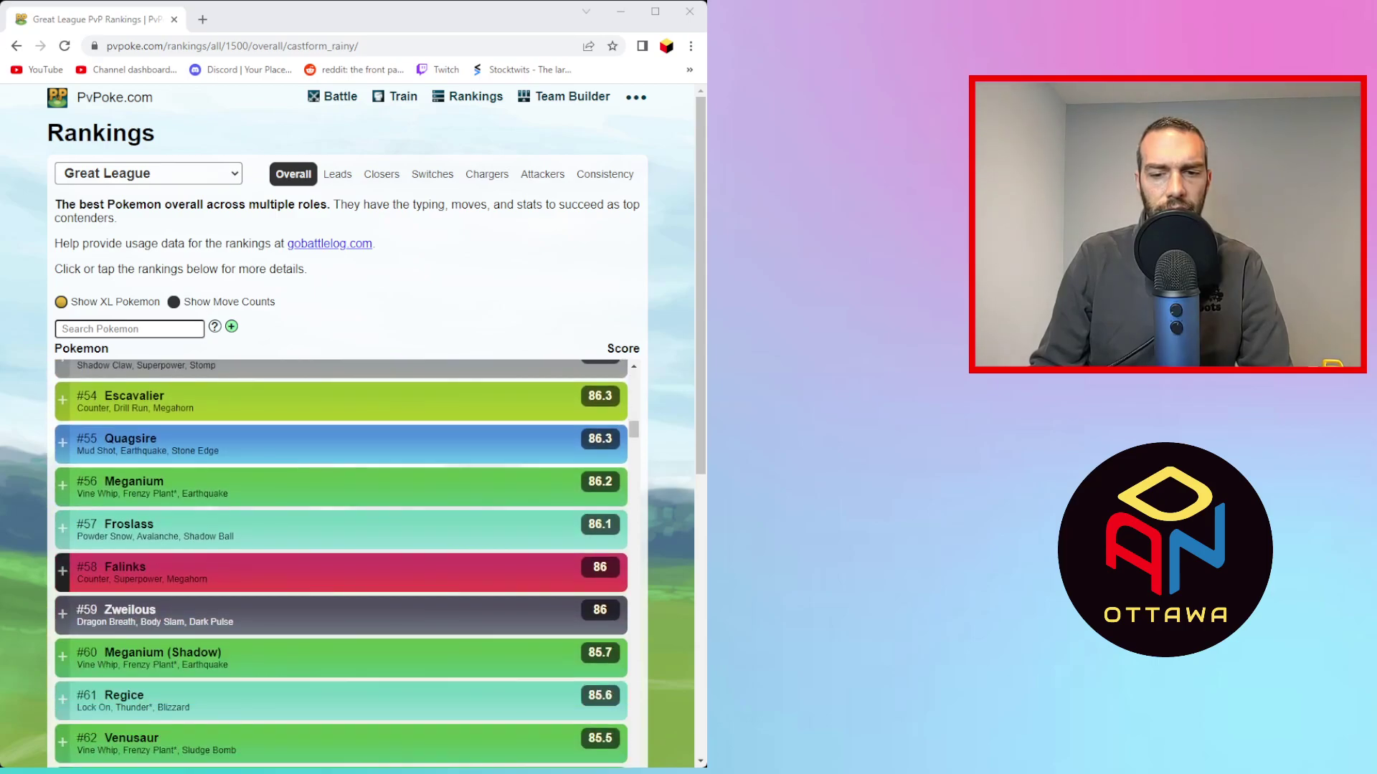
click(135, 571)
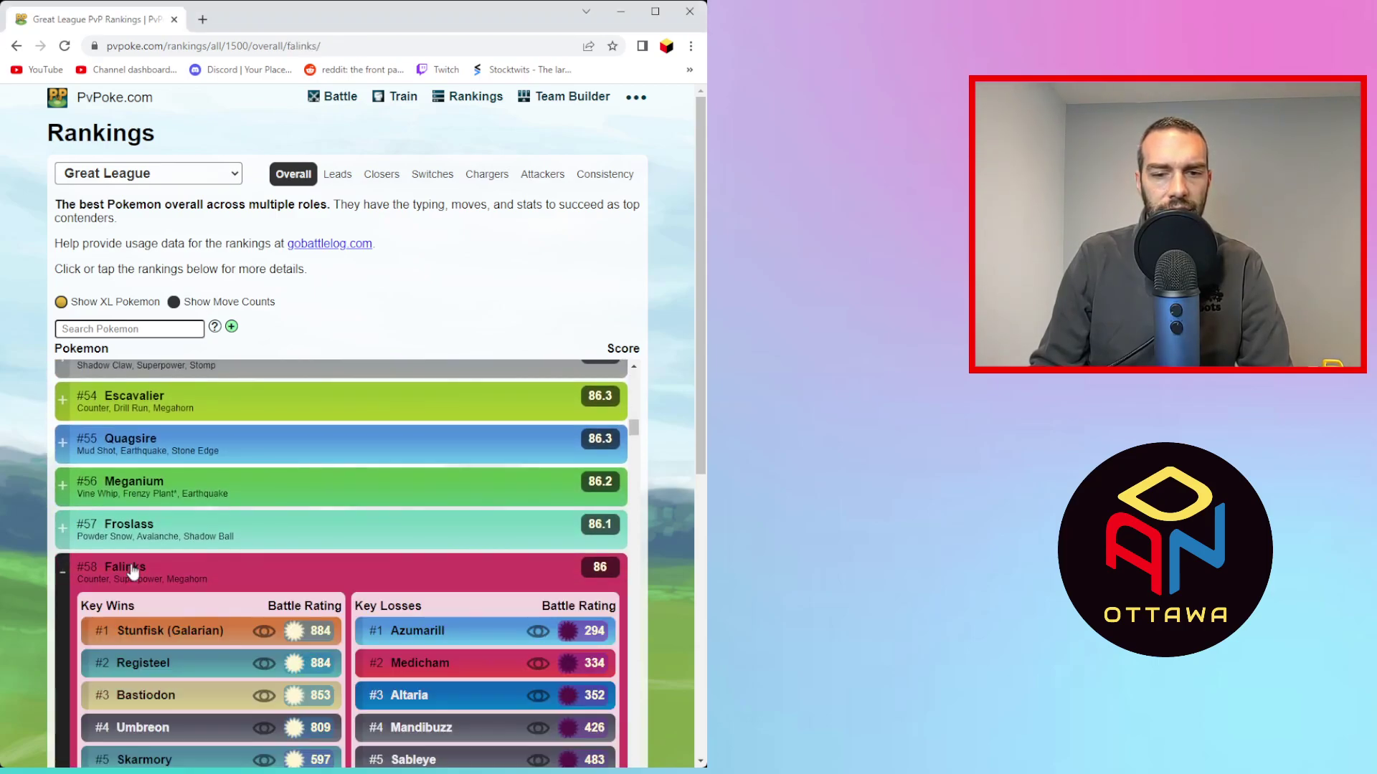
scroll(334, 630, down, 4)
click(322, 526)
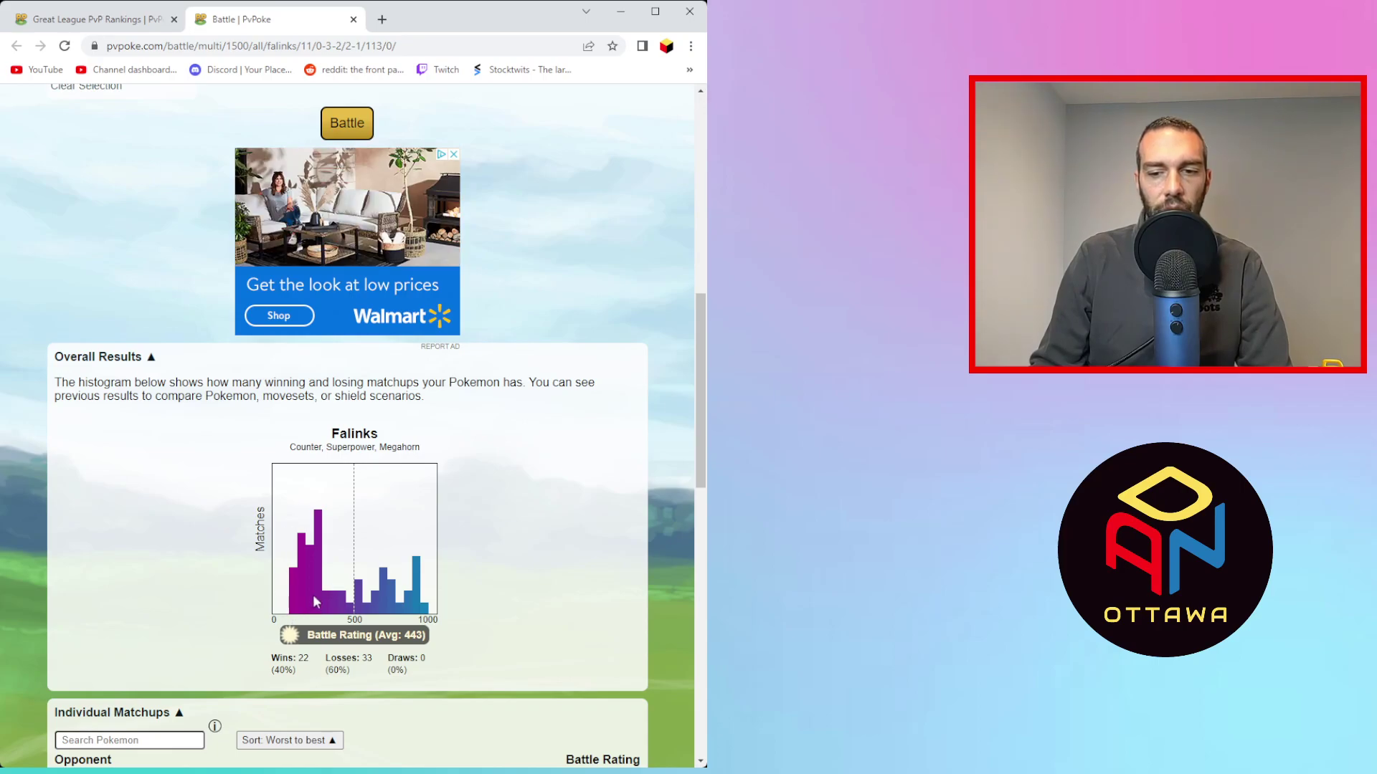
- Review Falinks' matchups from #24 Azumarill at 294 up to #55 Umbreon at 924
scroll(302, 504, down, 5)
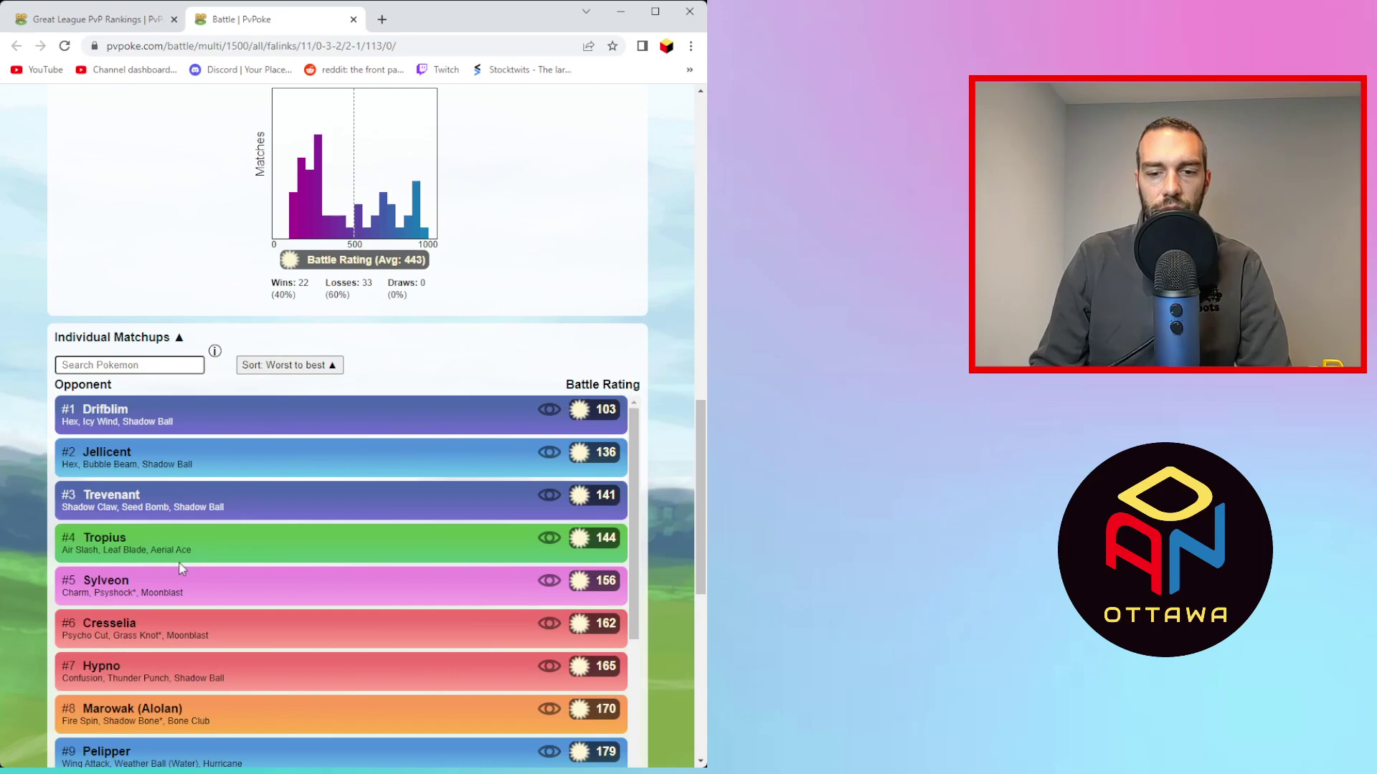
scroll(266, 598, down, 3)
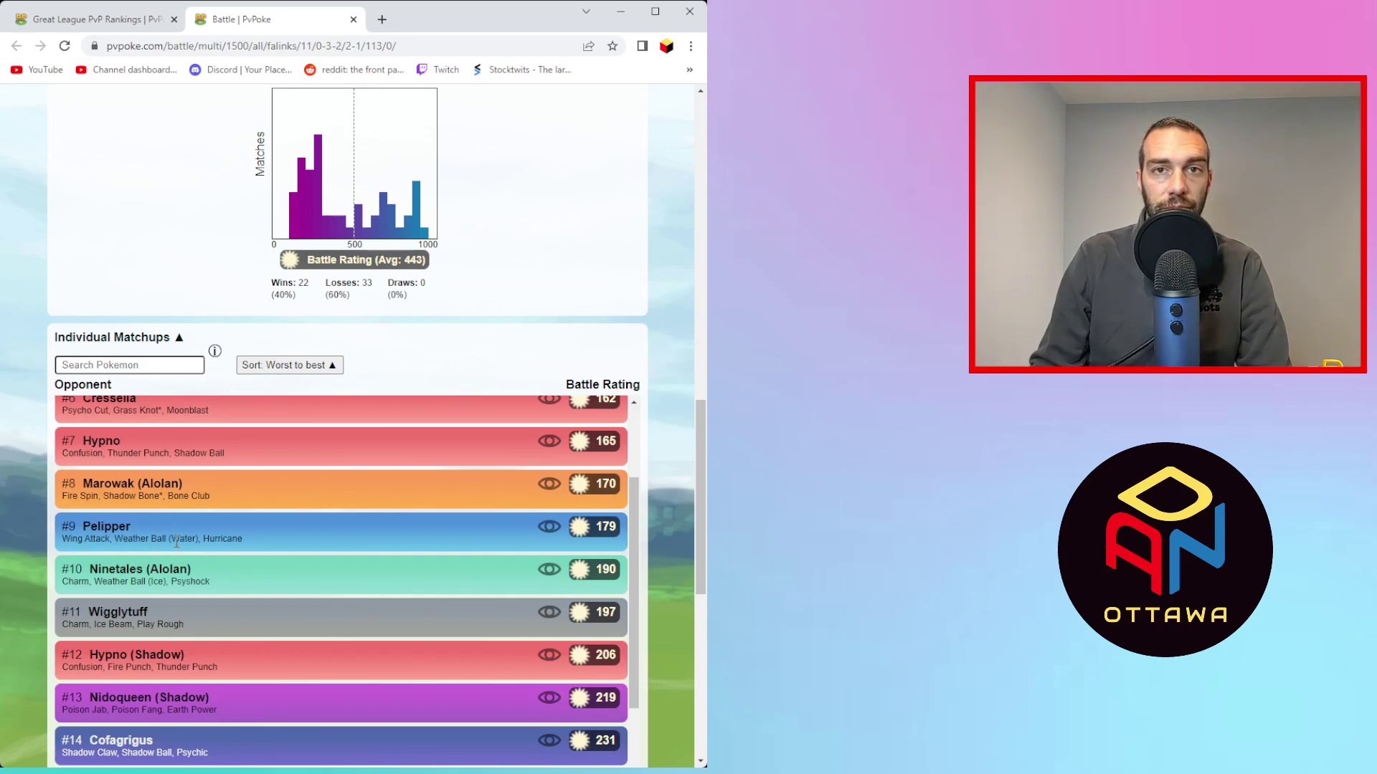
scroll(175, 573, up, 3)
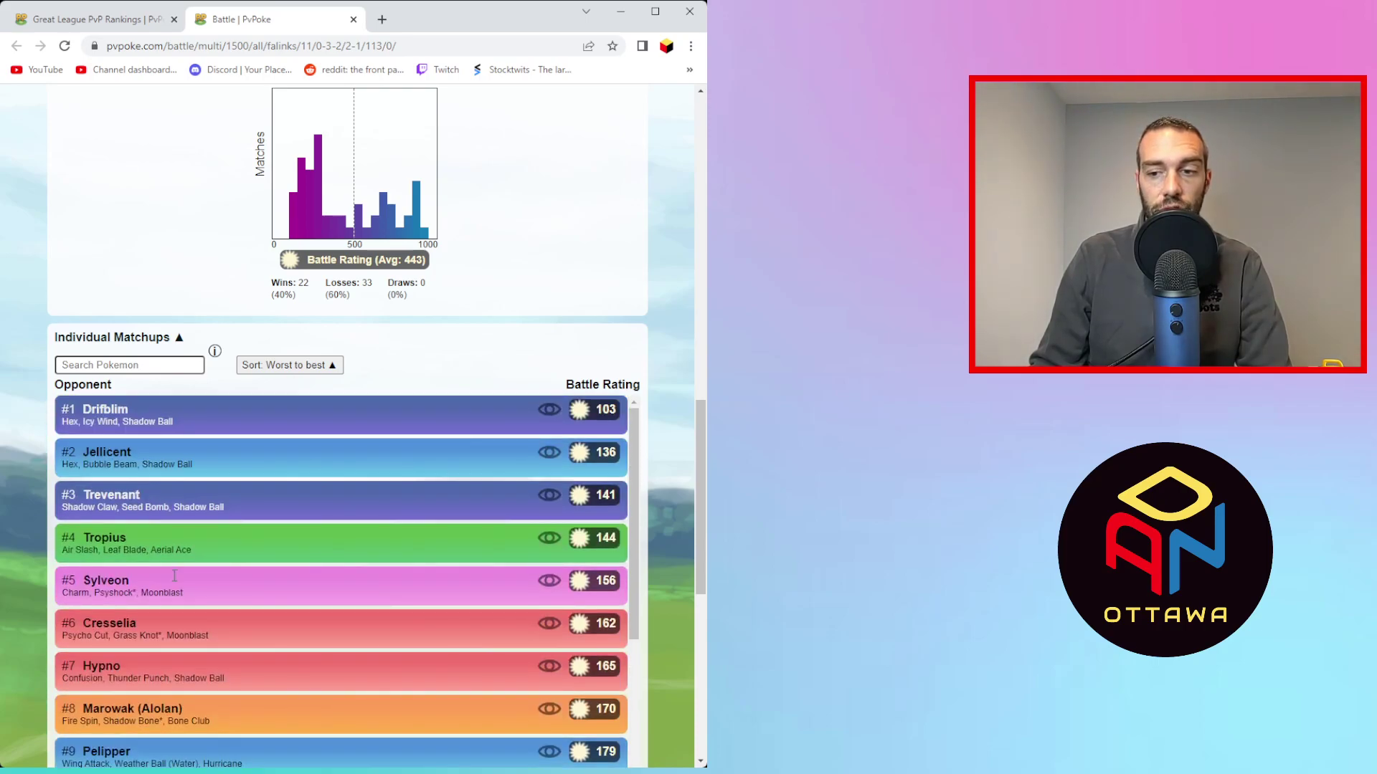
scroll(198, 481, down, 5)
scroll(237, 574, down, 20)
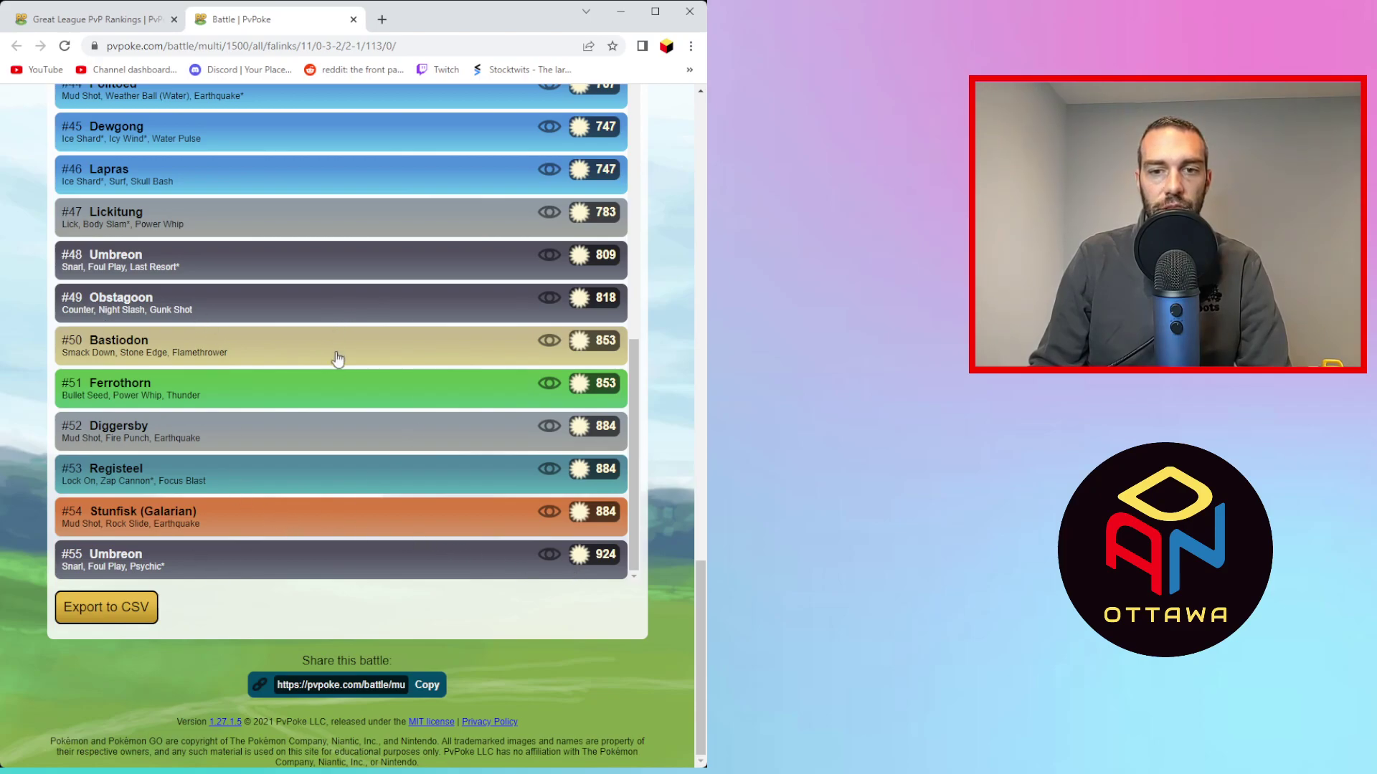
scroll(352, 371, up, 4)
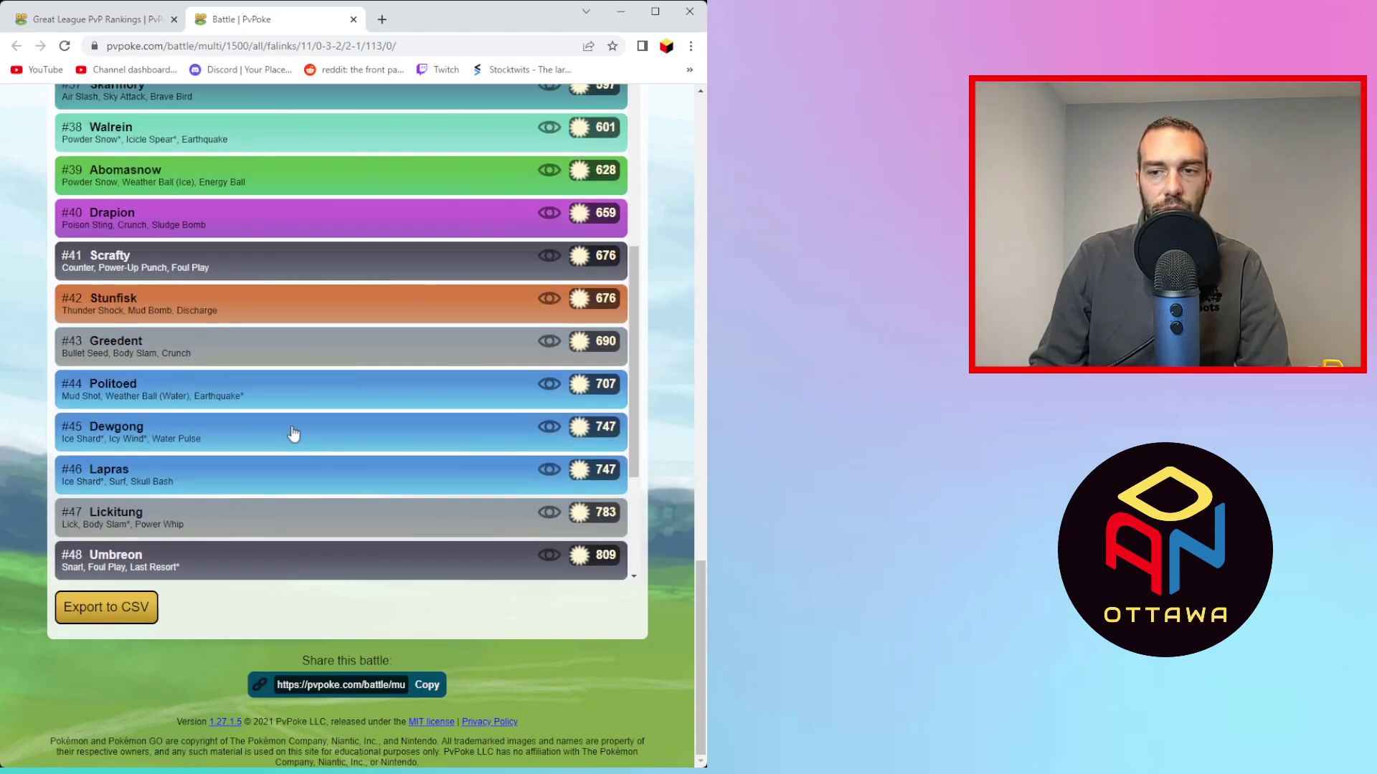
scroll(356, 463, up, 6)
scroll(356, 463, up, 3)
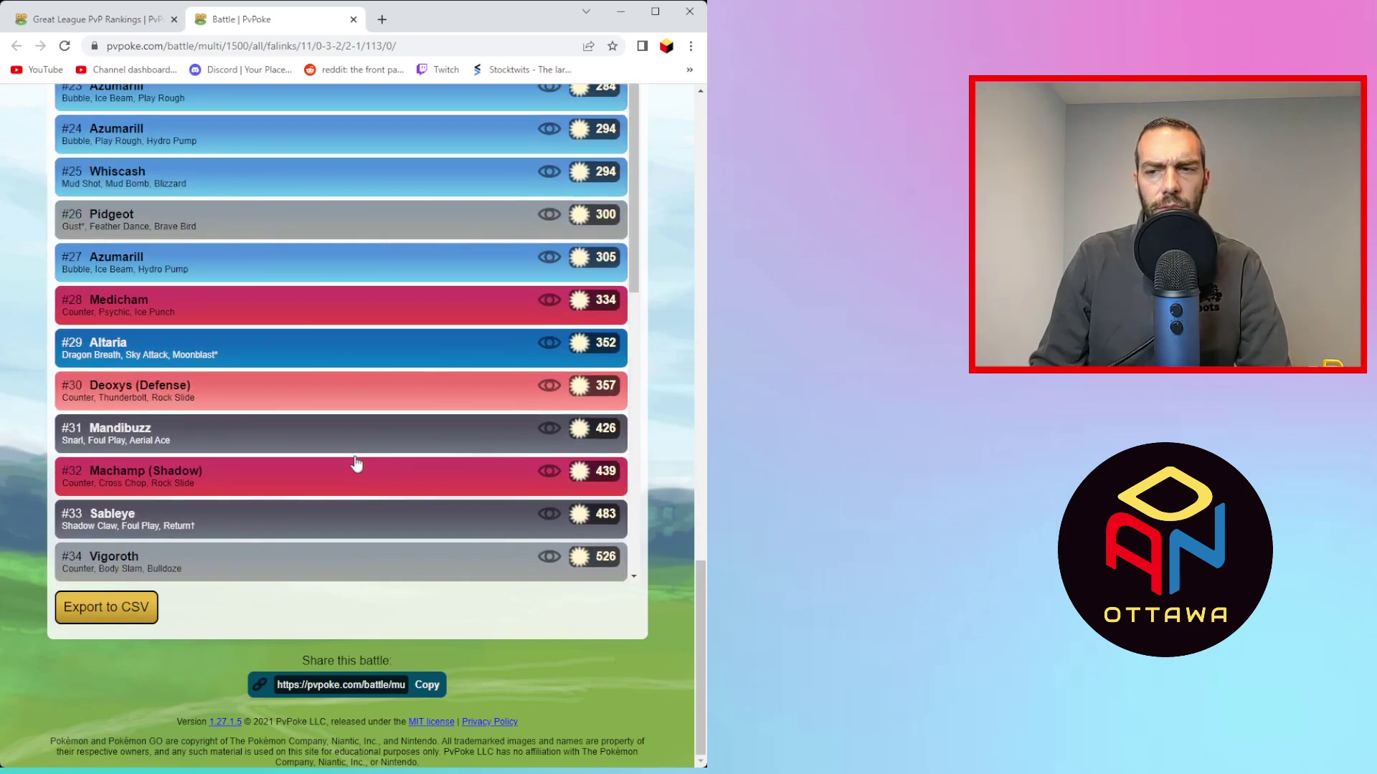
- Close Falinks' results, collapse its entry, and load #48 Beedrill (Shadow) vs. Great League
click(353, 19)
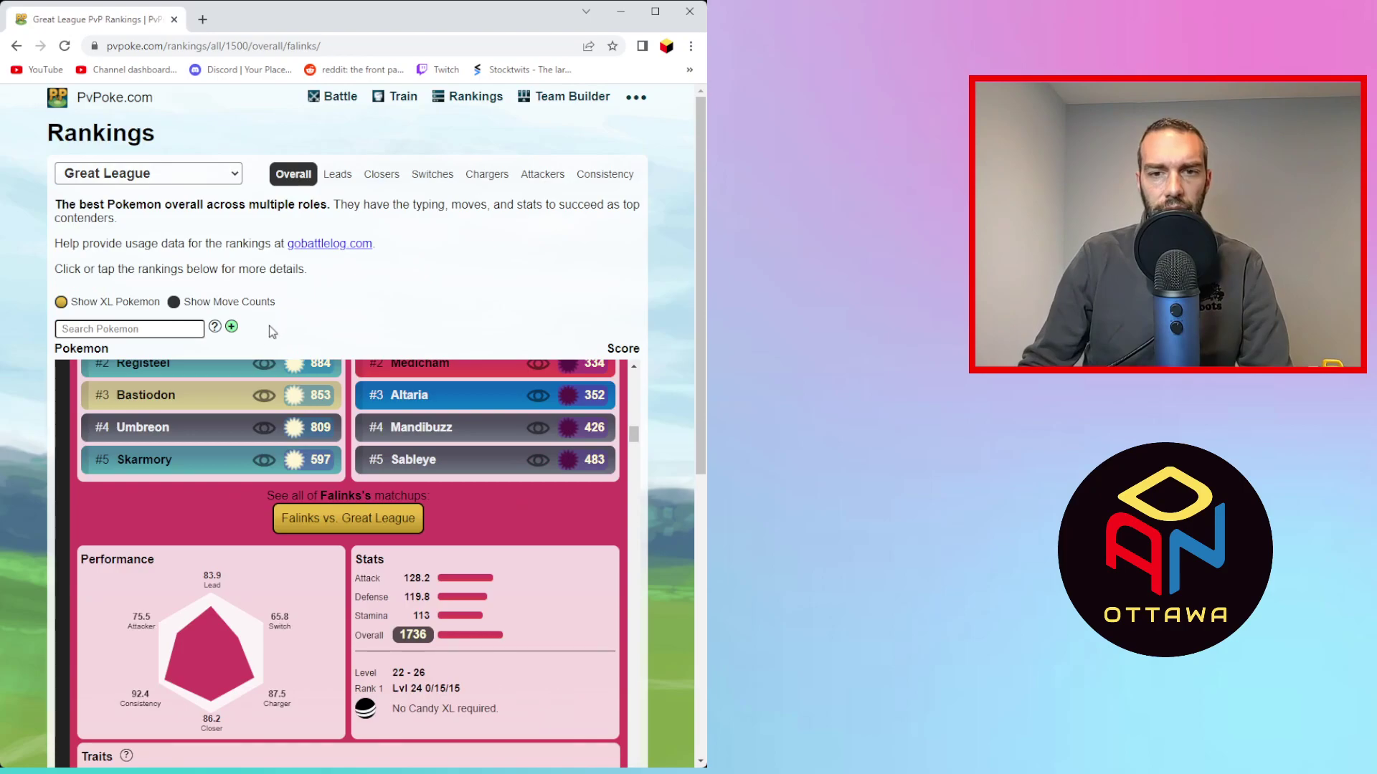
click(60, 413)
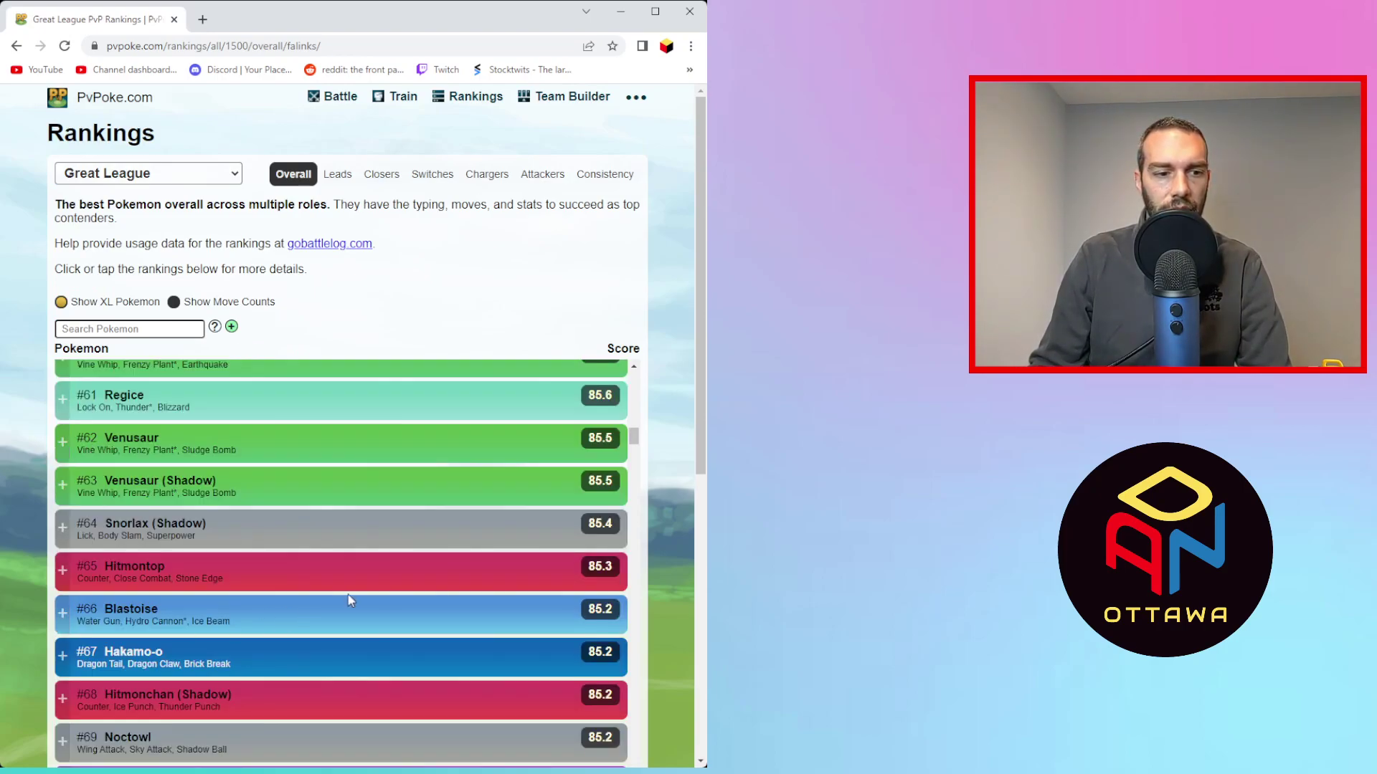
scroll(251, 525, up, 10)
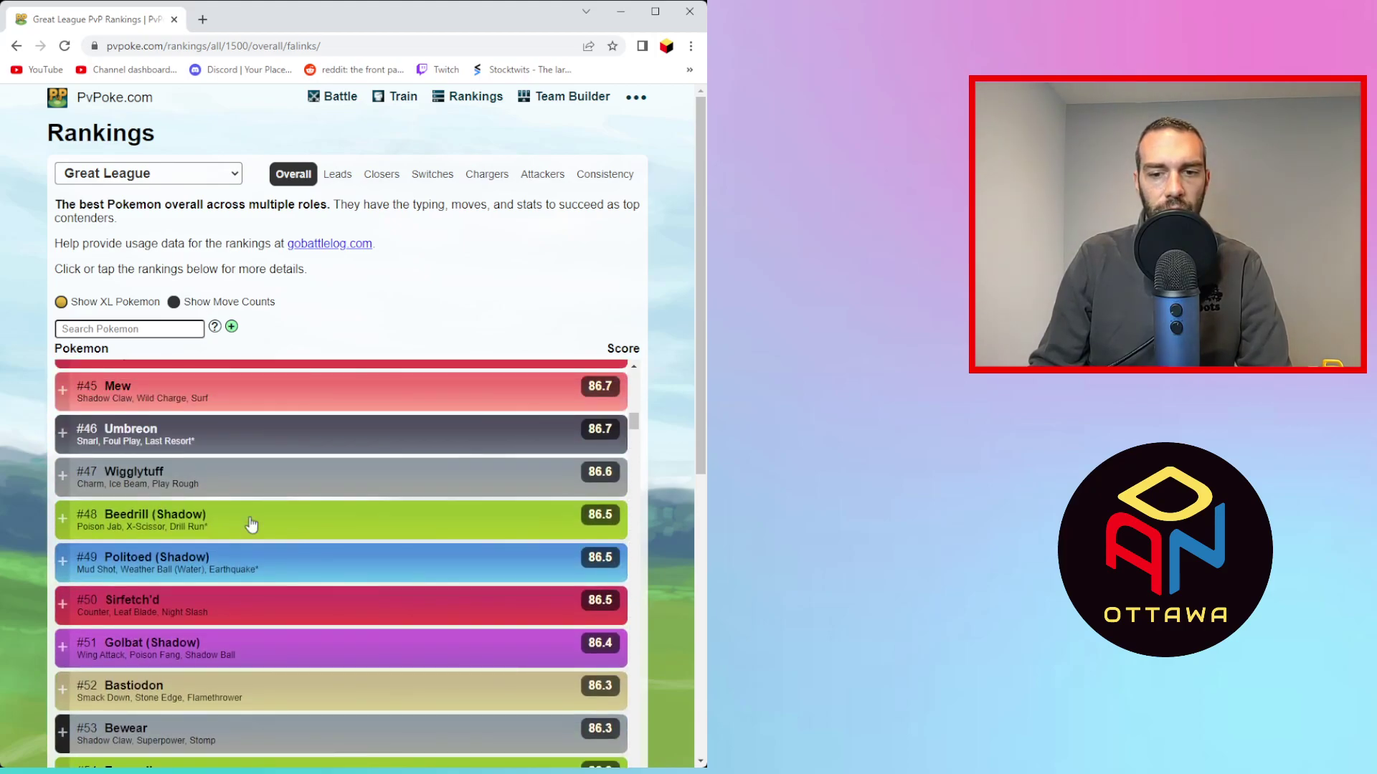
click(191, 532)
scroll(190, 534, down, 2)
click(320, 617)
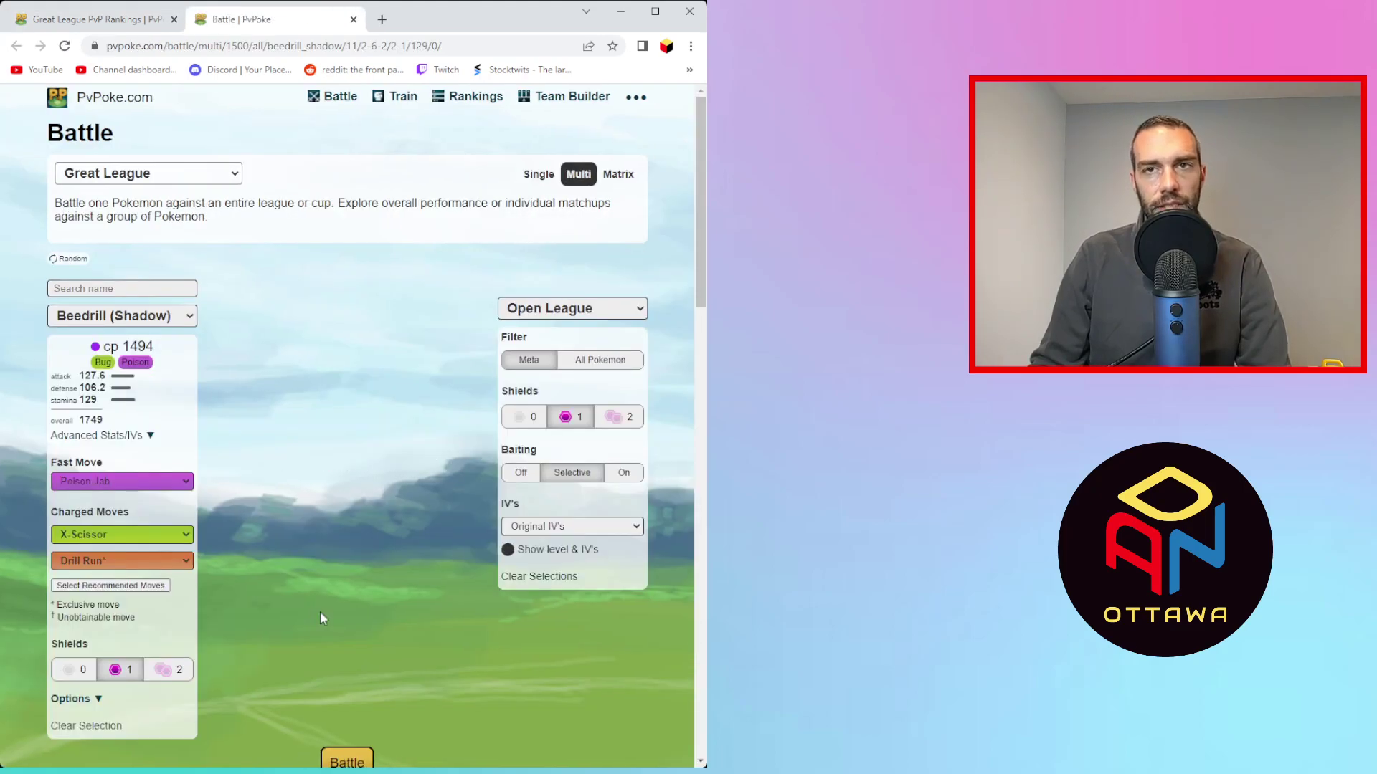
scroll(374, 588, down, 2)
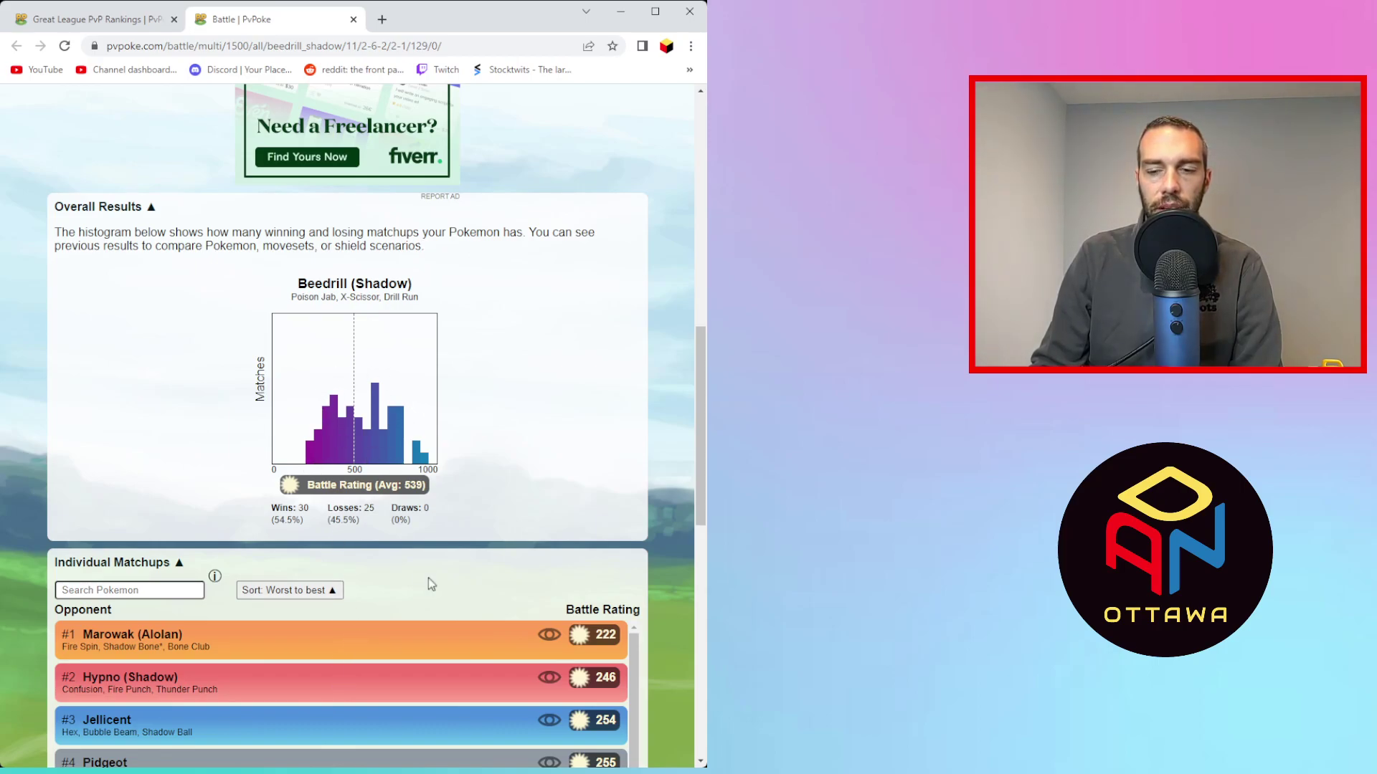
scroll(659, 602, down, 2)
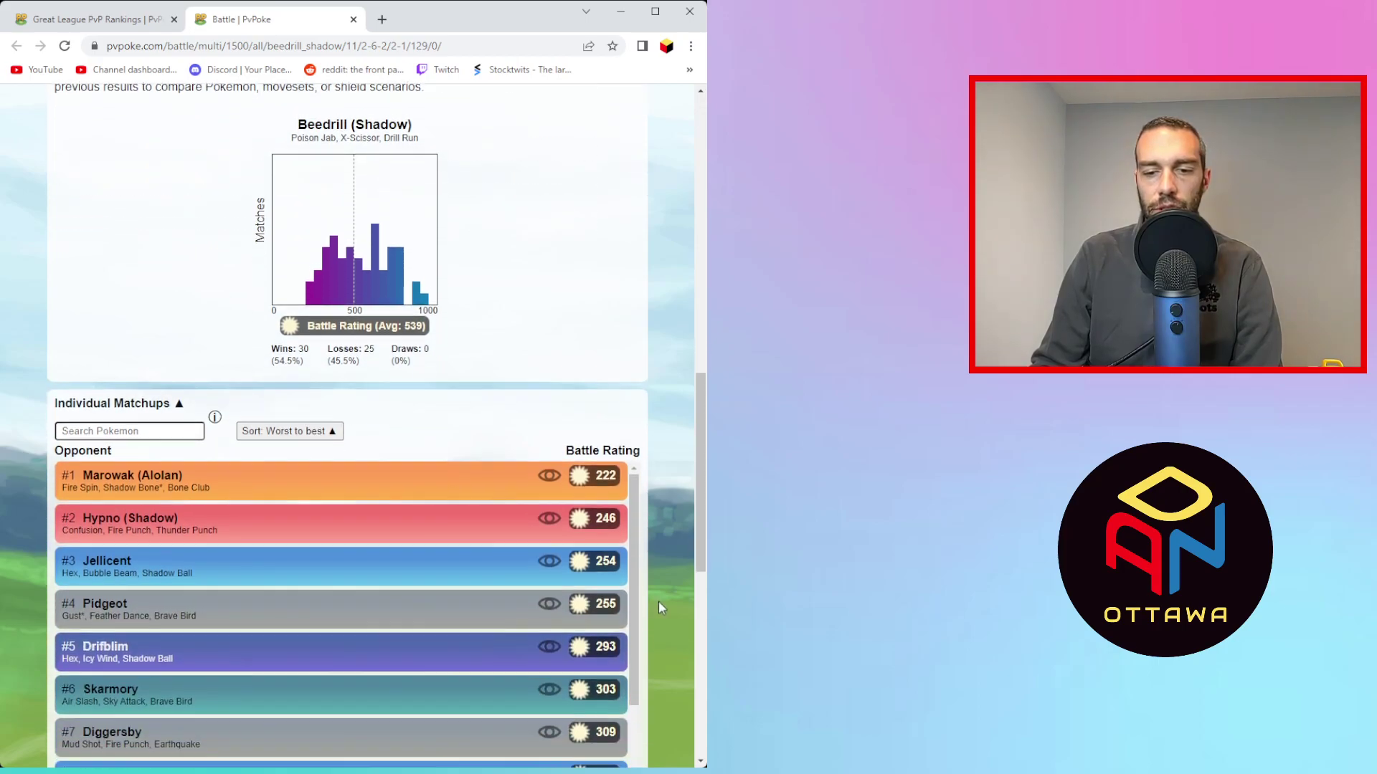
scroll(660, 606, down, 1)
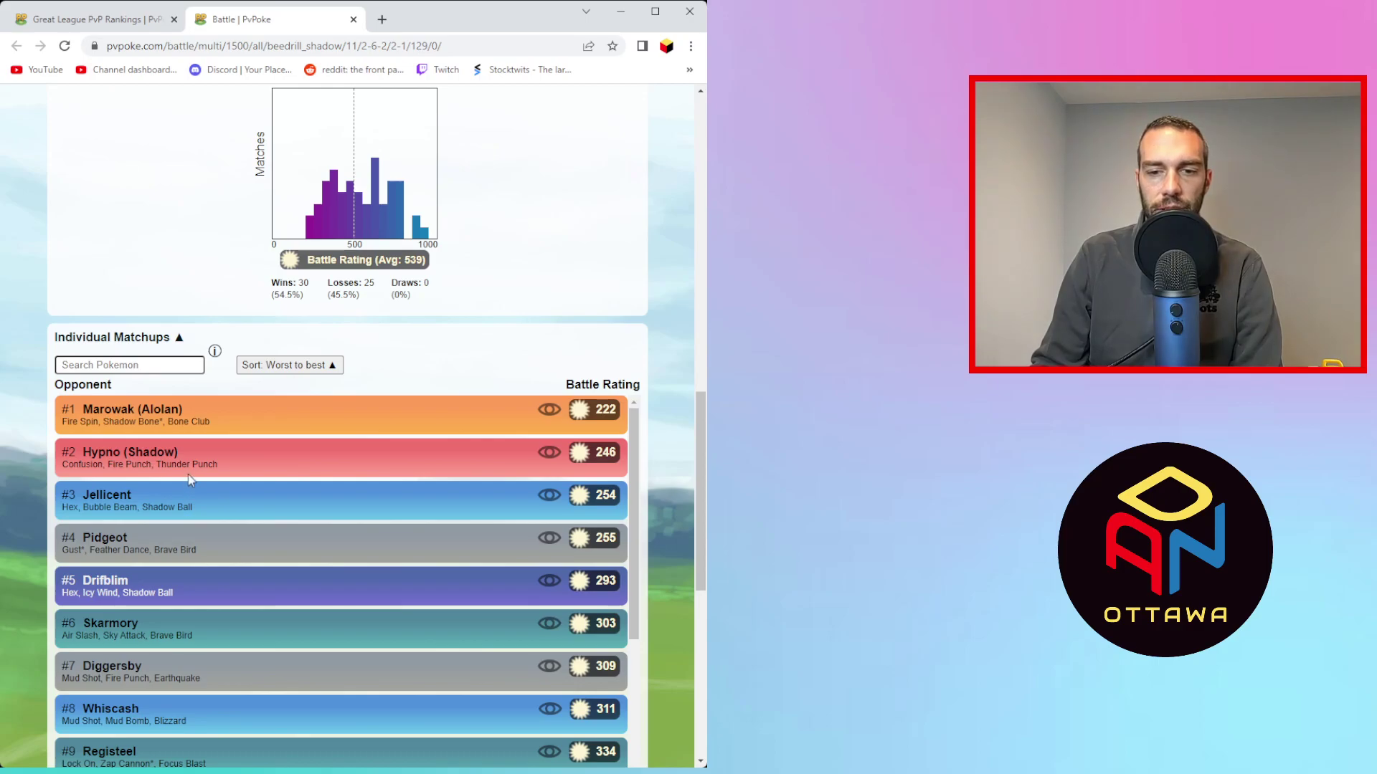
scroll(173, 574, down, 1)
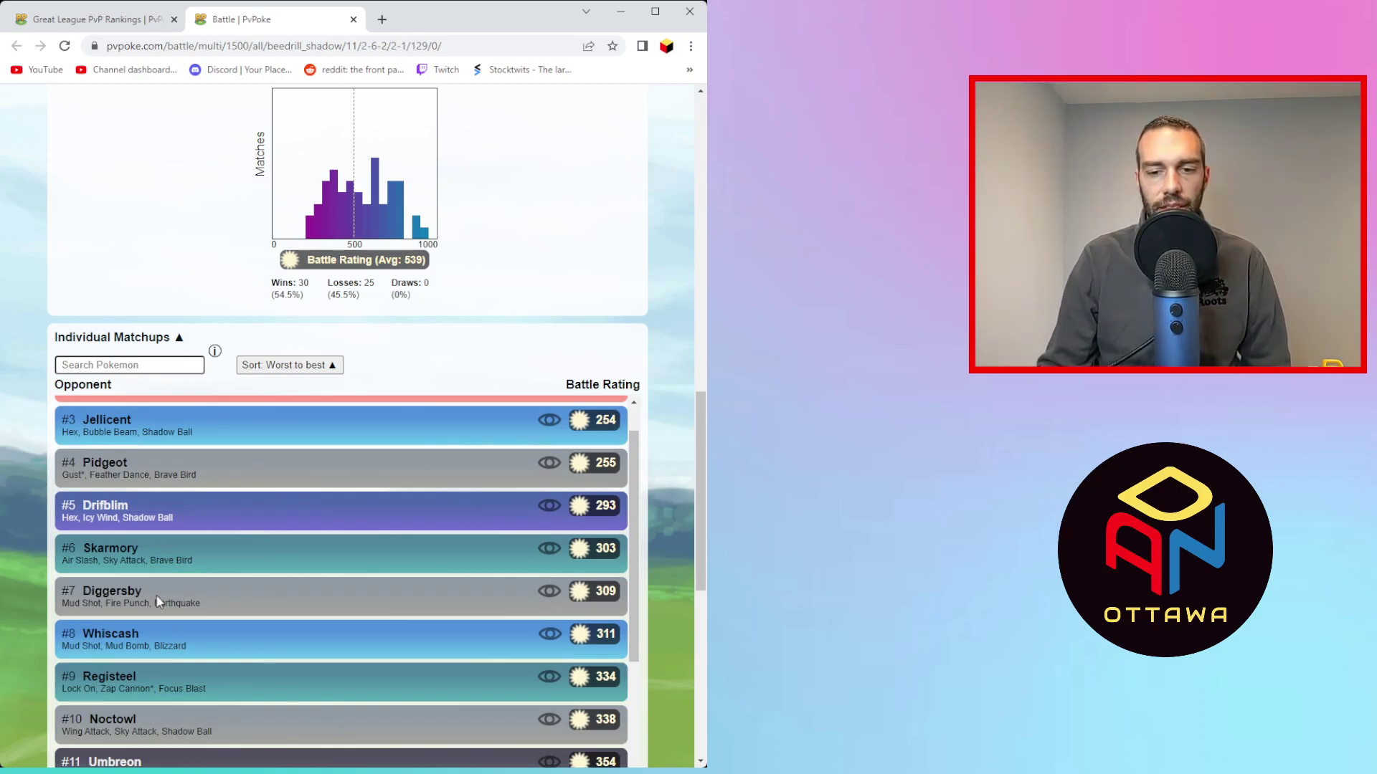
scroll(172, 667, down, 1)
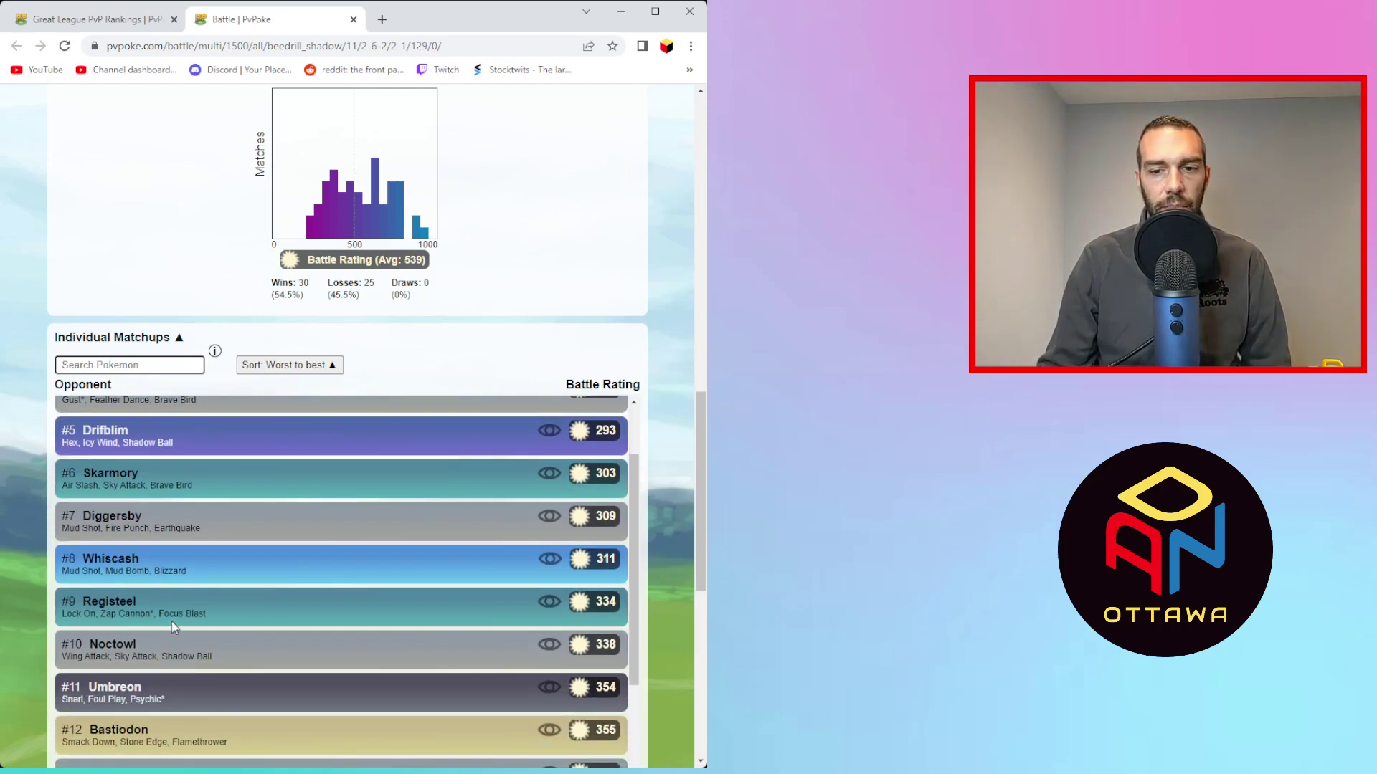
scroll(234, 624, down, 6)
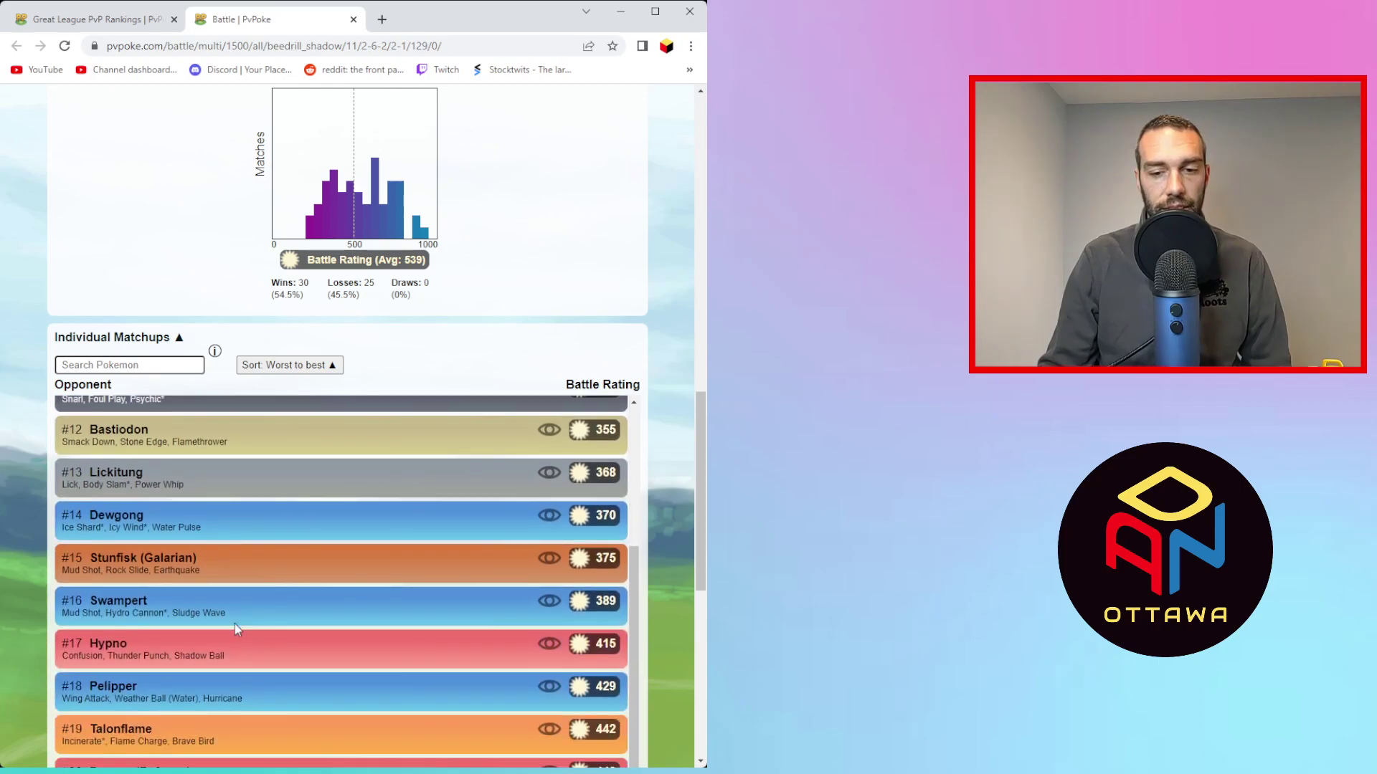
scroll(237, 631, down, 1)
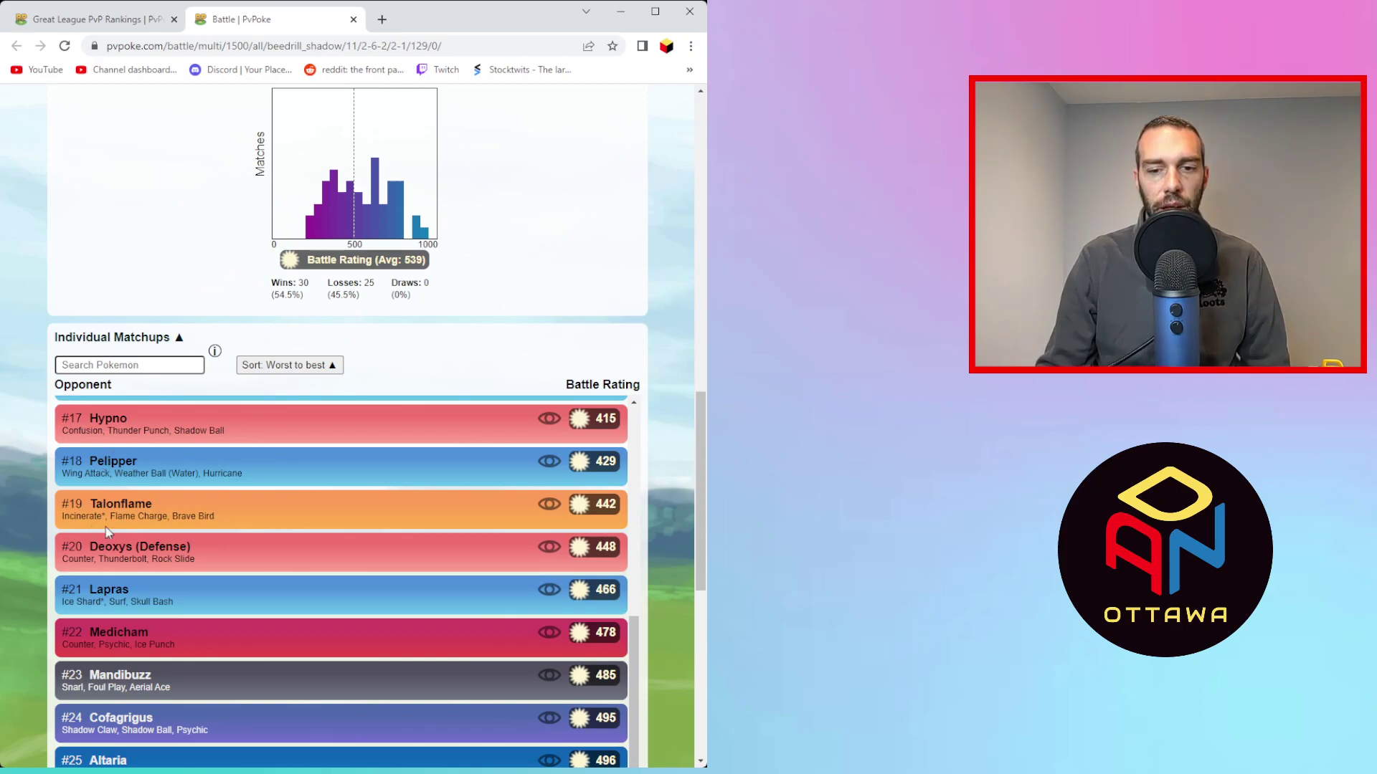
scroll(180, 574, down, 1)
scroll(179, 573, down, 2)
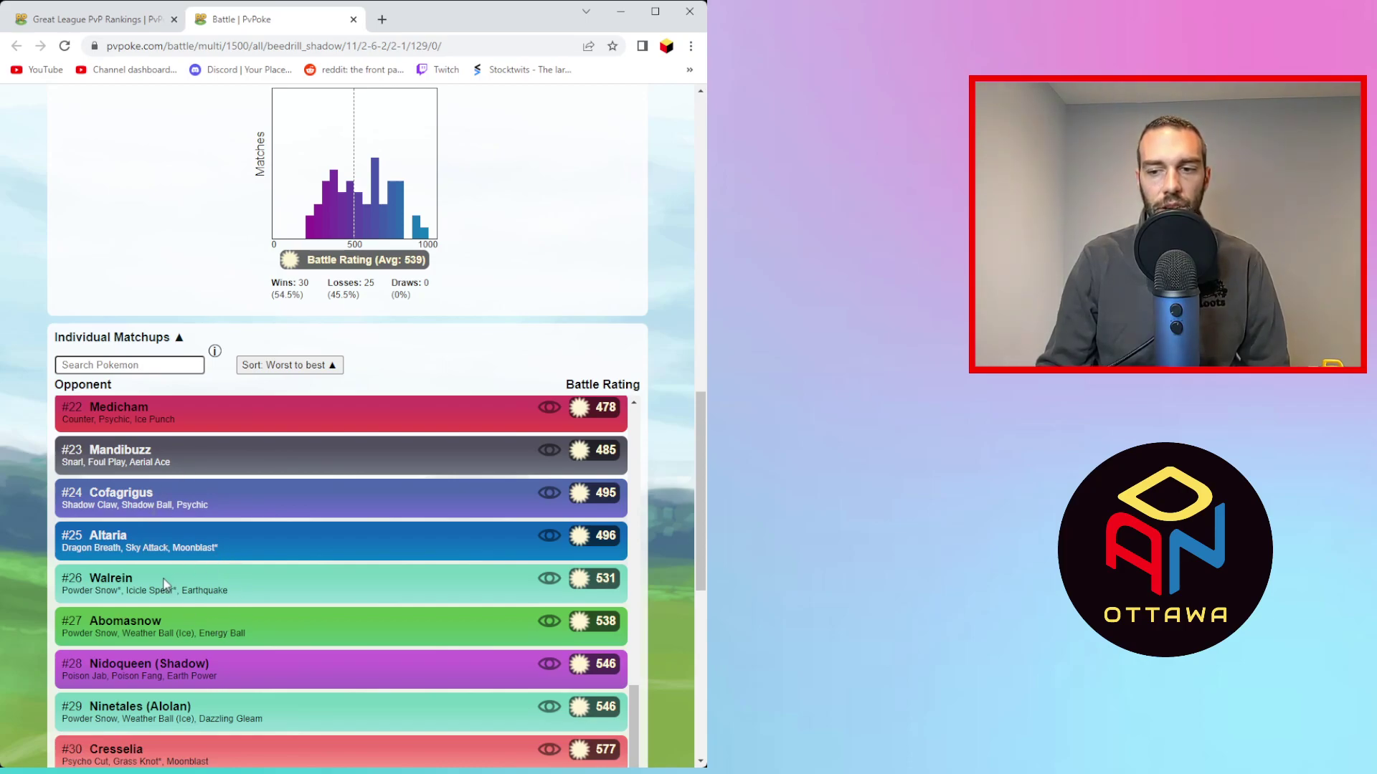
scroll(149, 559, down, 2)
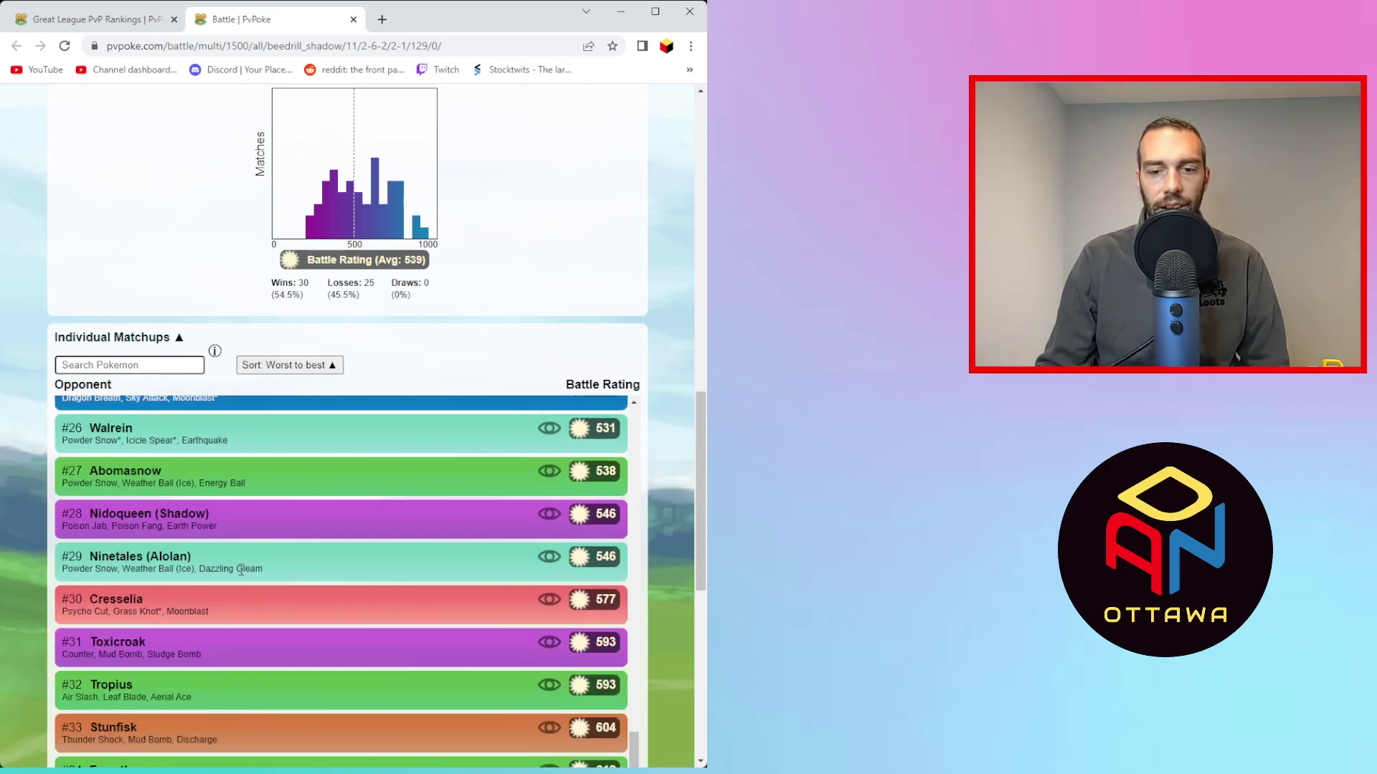
scroll(157, 681, down, 3)
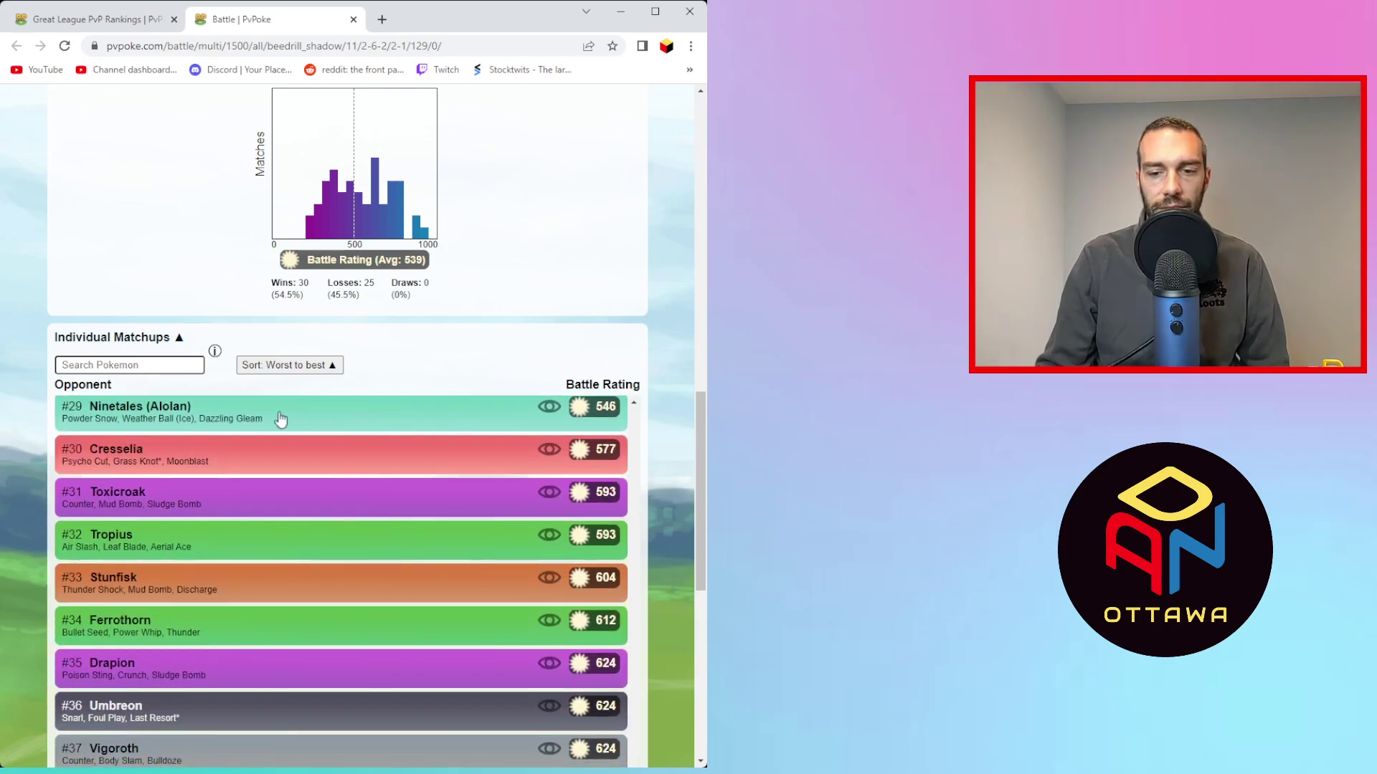
scroll(222, 532, down, 12)
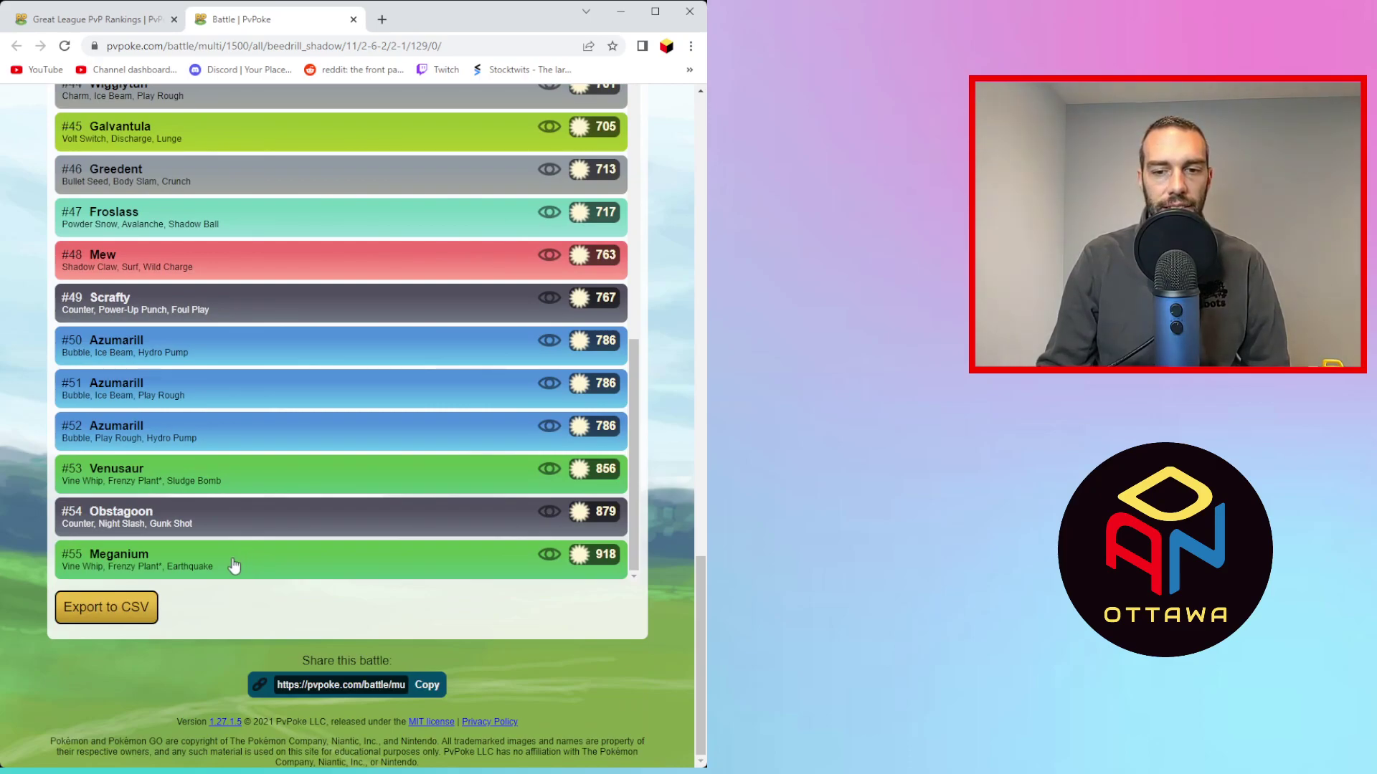
scroll(180, 408, up, 2)
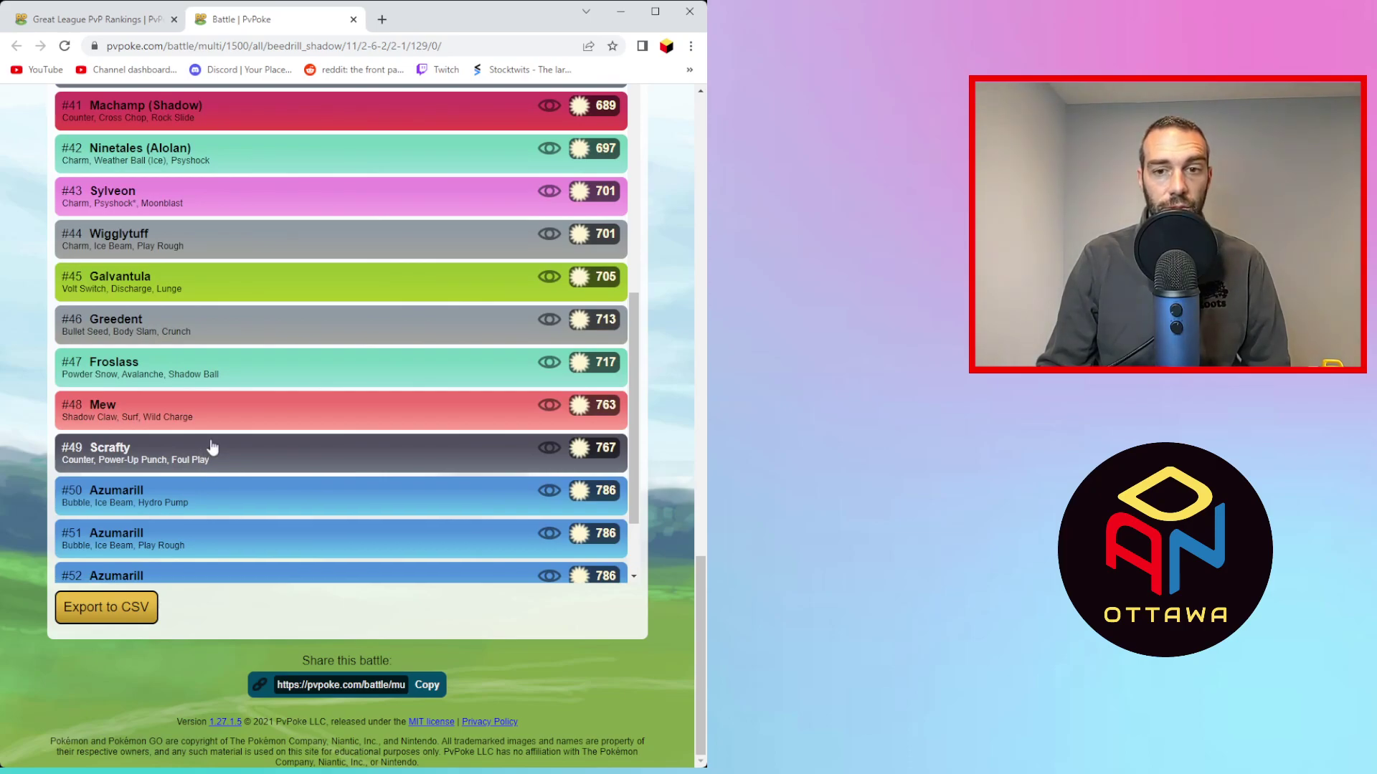
scroll(212, 449, up, 1)
scroll(213, 445, up, 1)
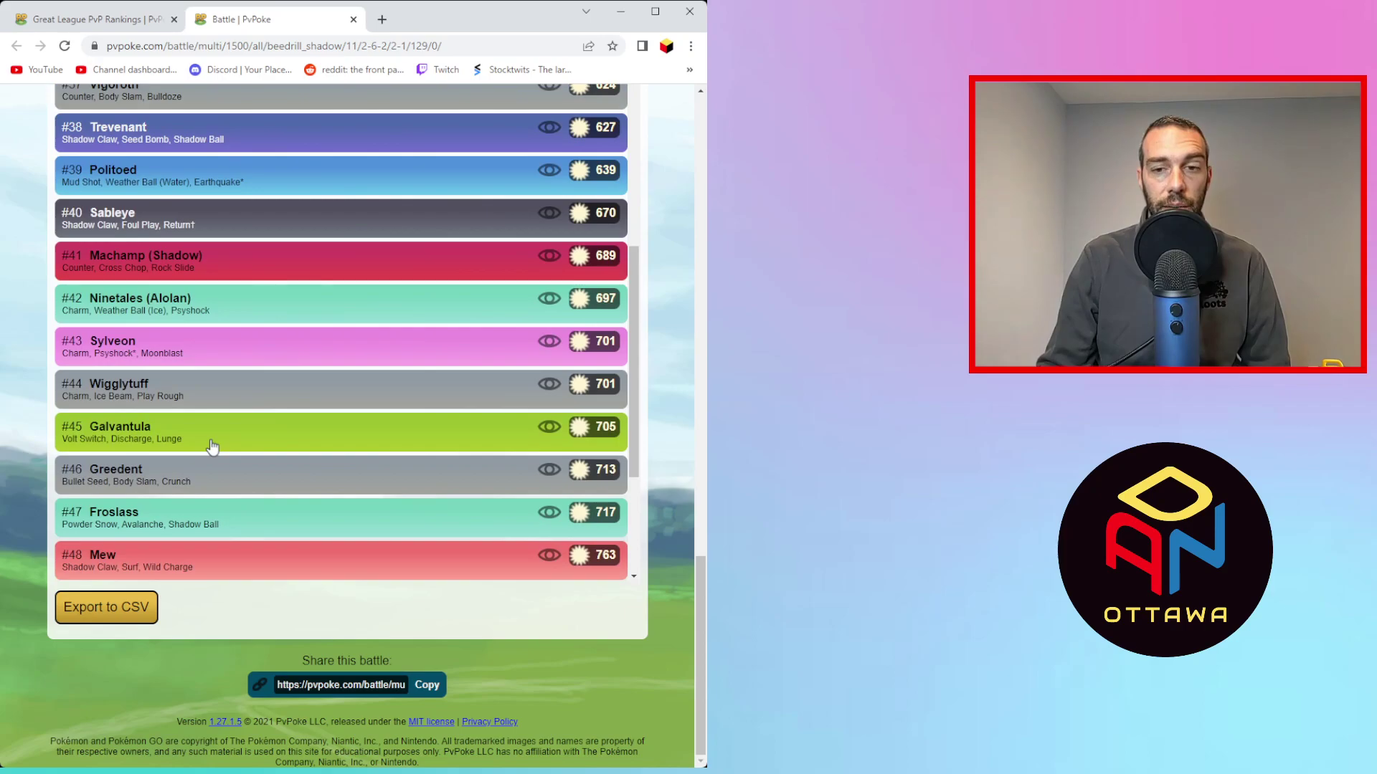
scroll(212, 448, up, 17)
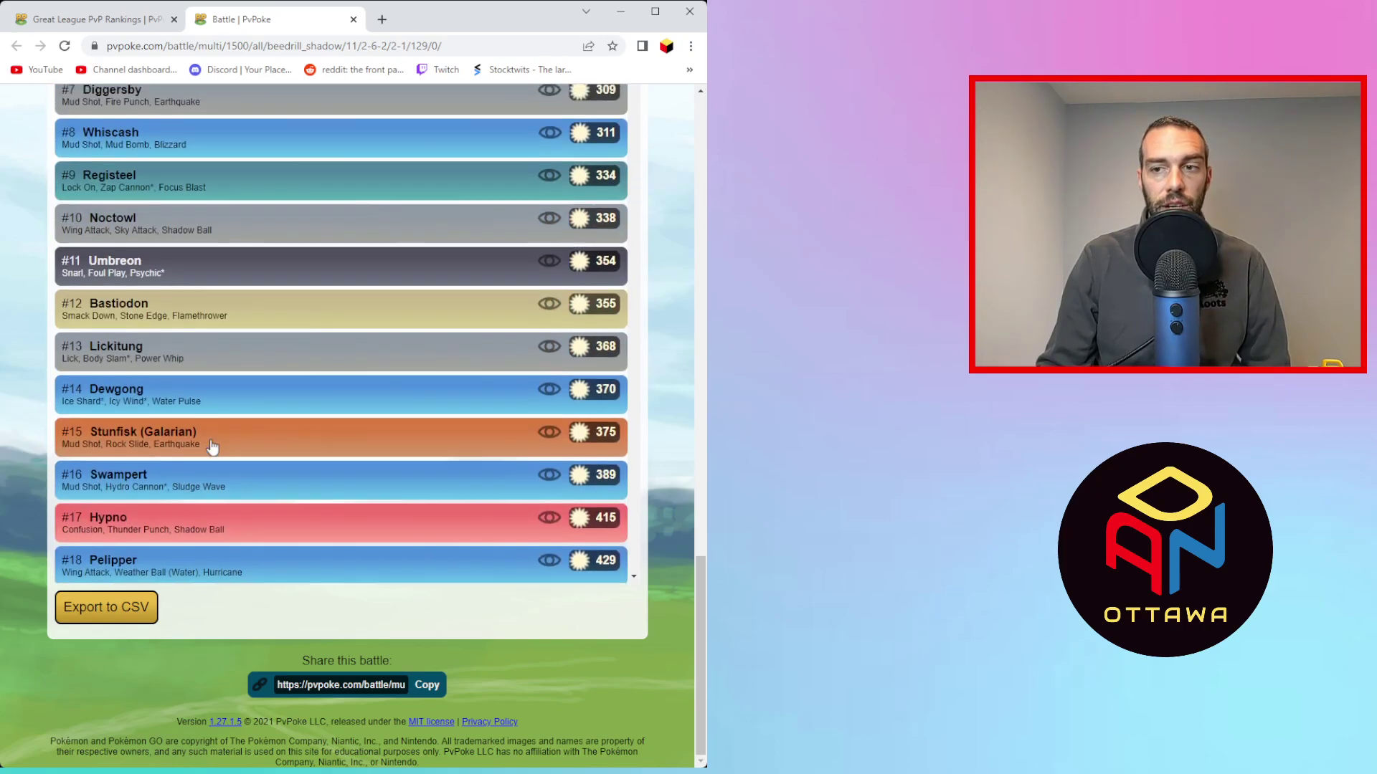
scroll(212, 449, down, 20)
scroll(213, 446, up, 9)
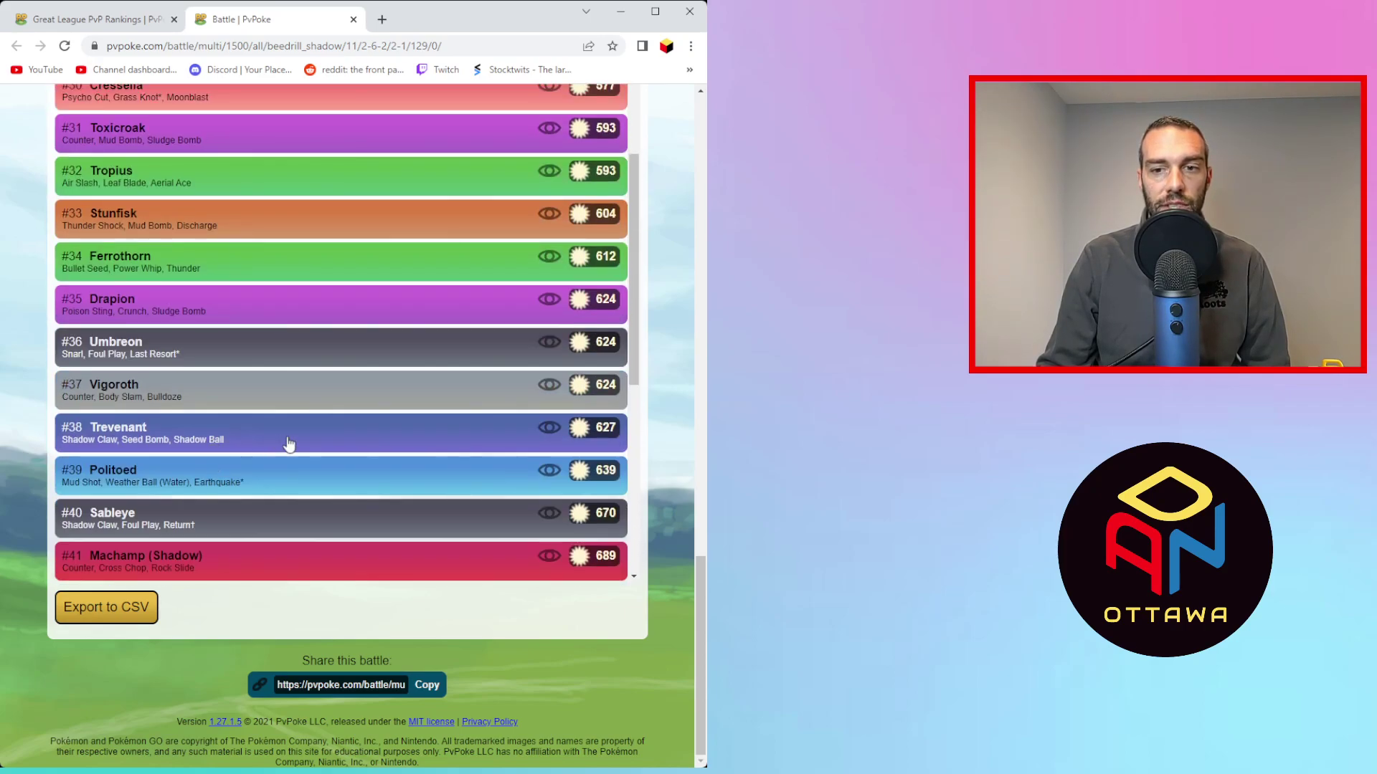
scroll(339, 466, up, 13)
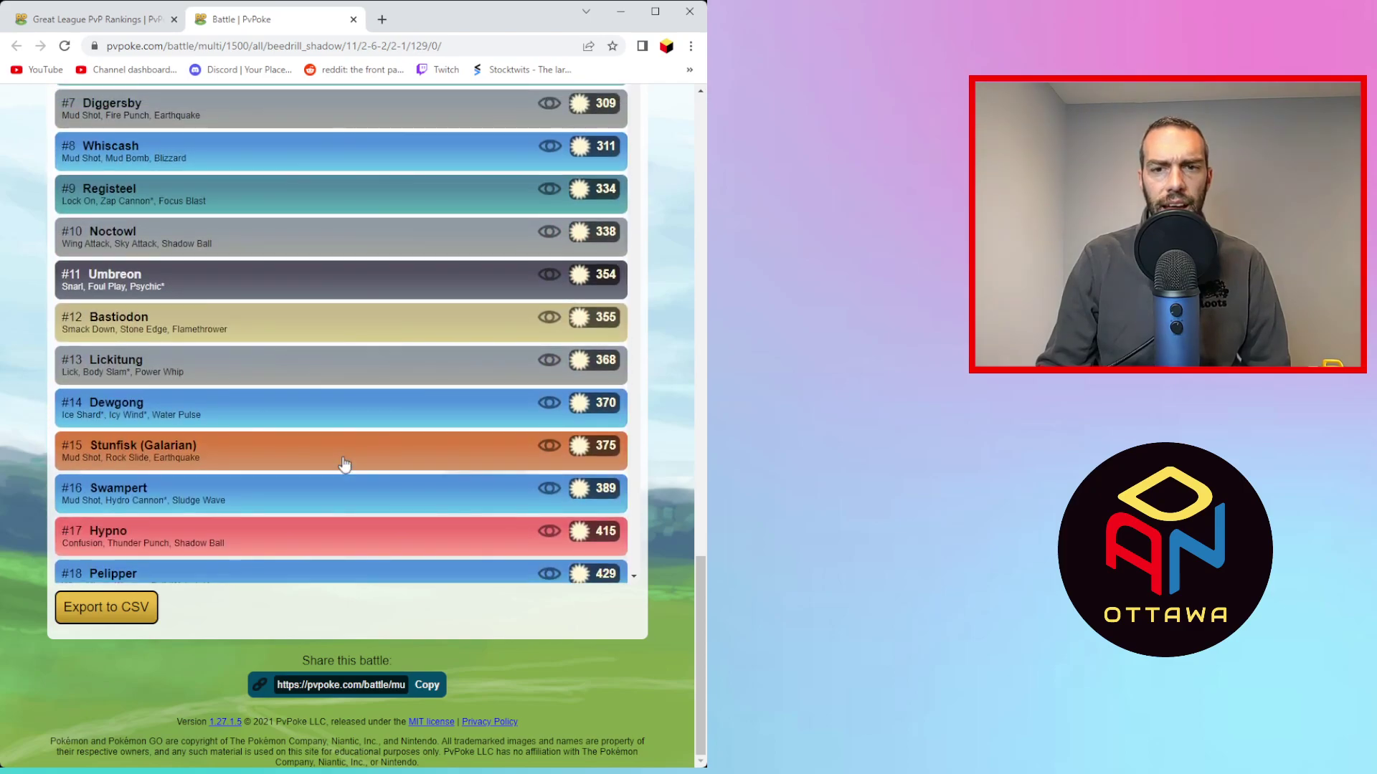
scroll(344, 464, up, 15)
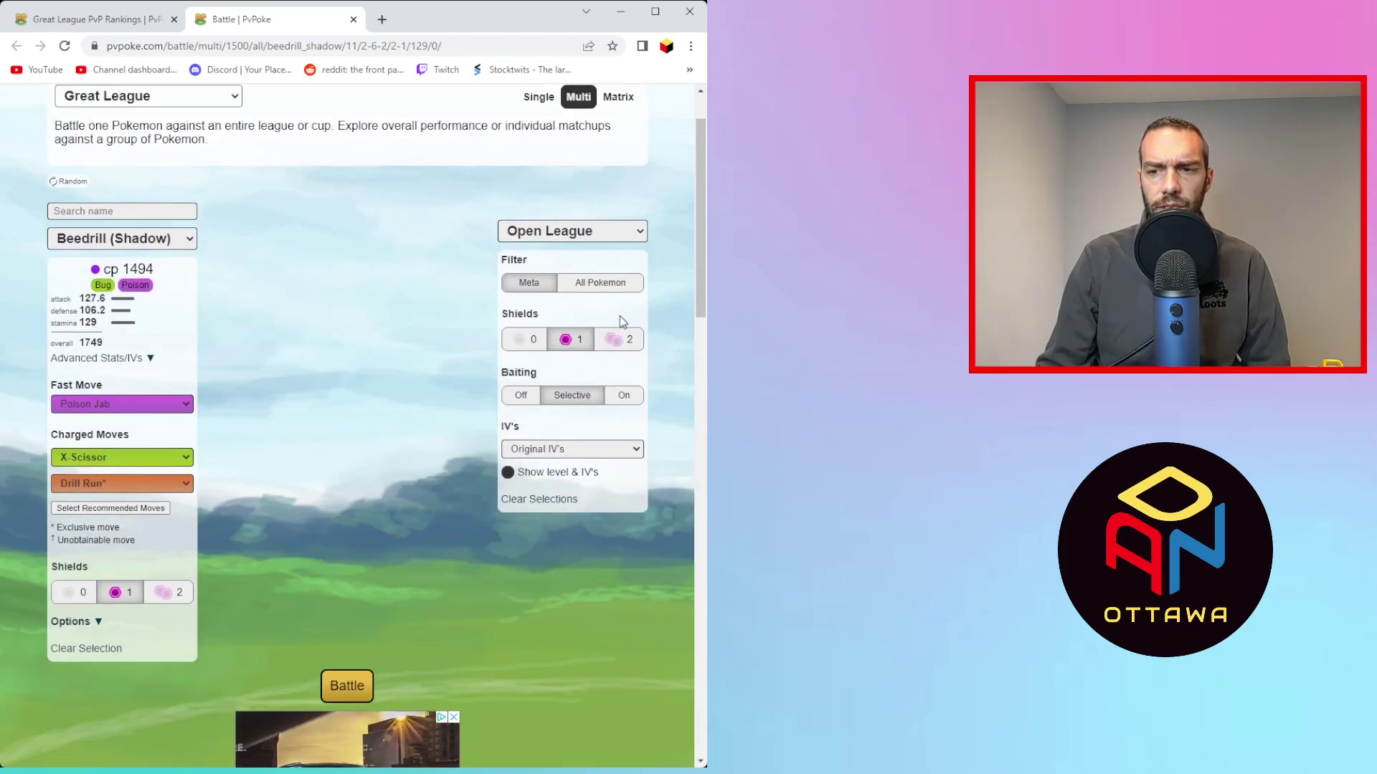
- Rerun Shadow Beedrill's multi-battle with both sides at 2 shields
click(621, 338)
click(171, 592)
scroll(319, 516, down, 3)
scroll(319, 517, down, 5)
click(354, 164)
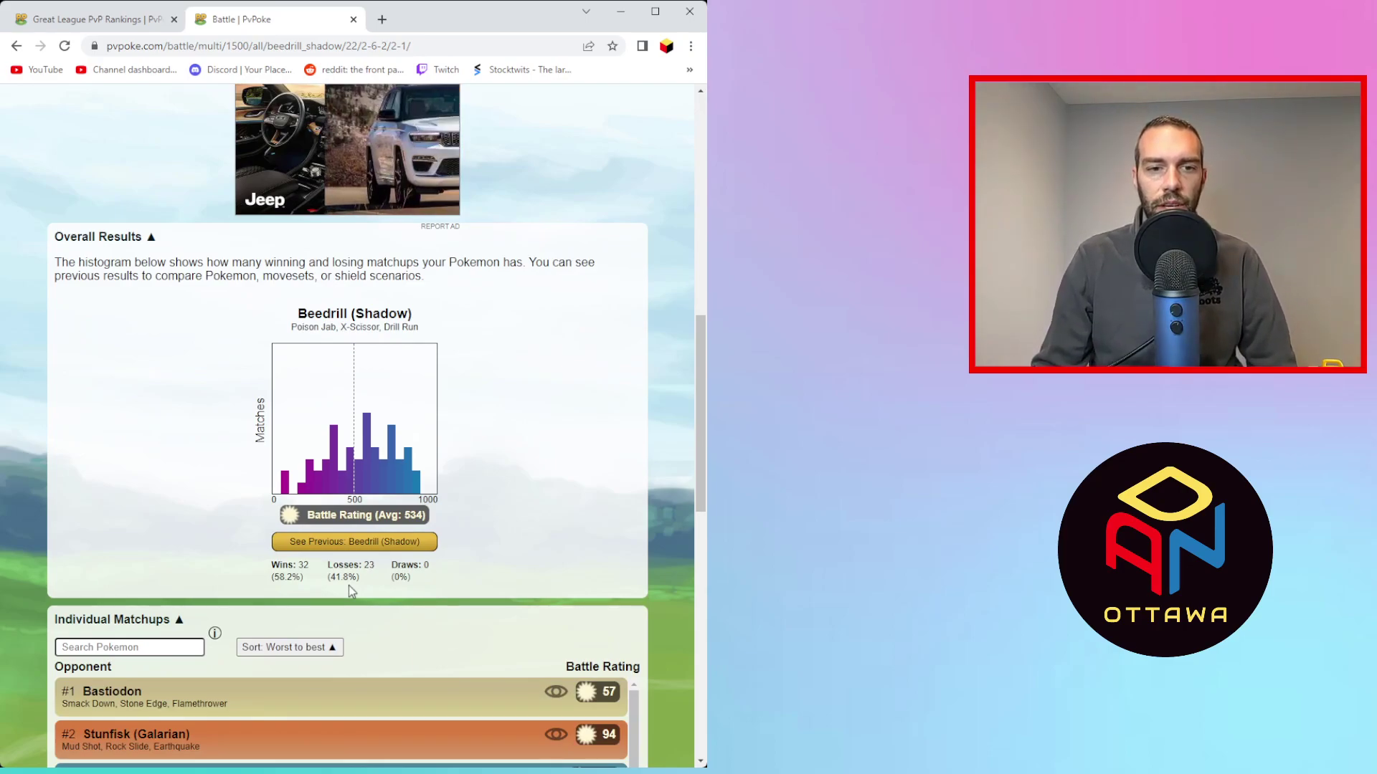
- Rerun the battle with both sides at 0 shields
scroll(349, 585, up, 9)
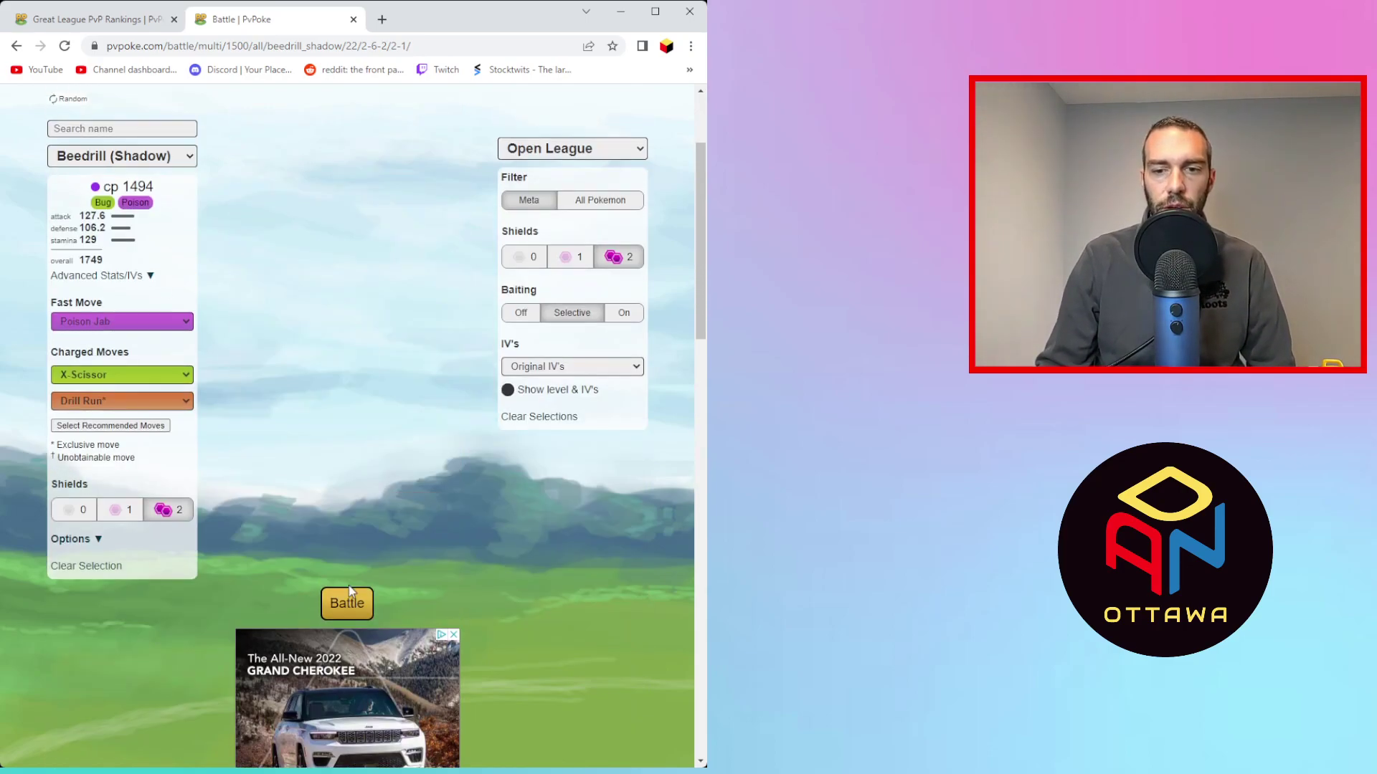
click(74, 510)
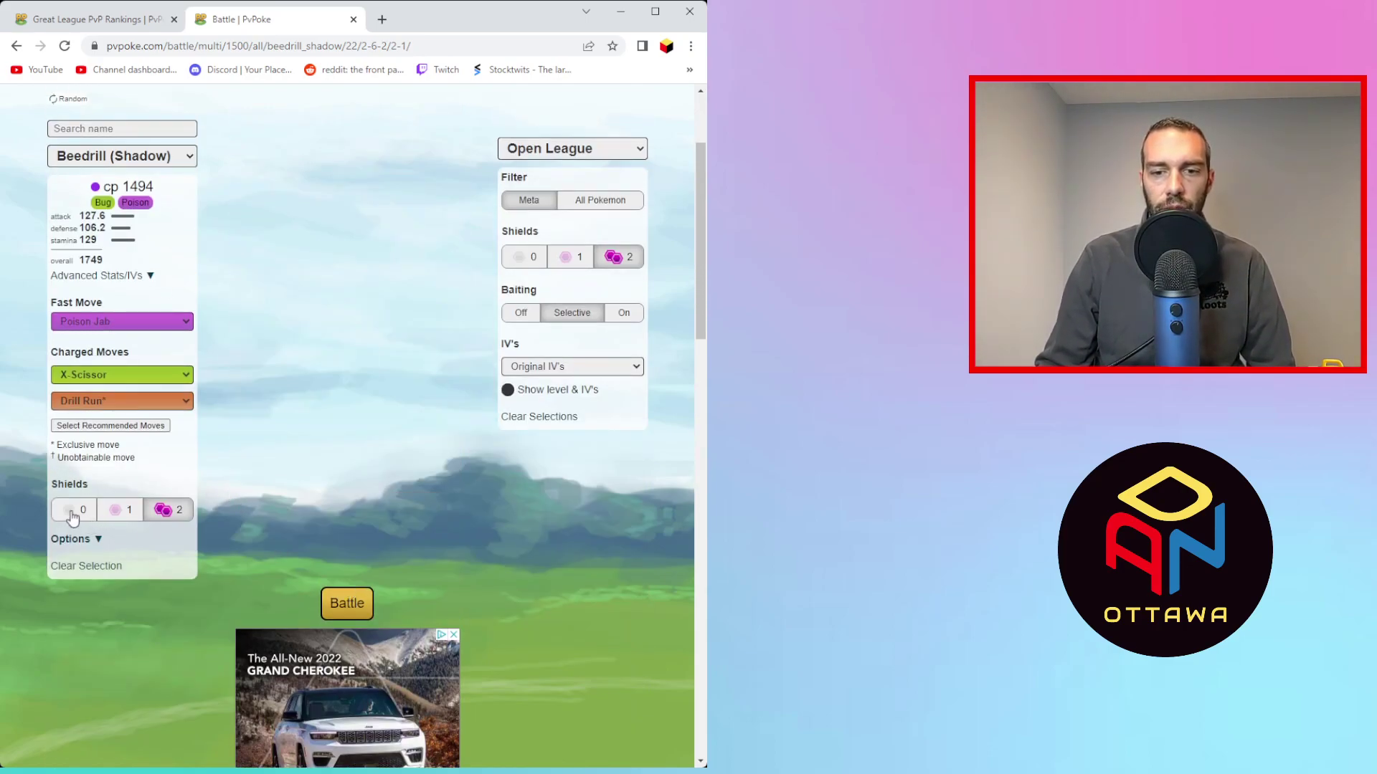
click(526, 268)
scroll(392, 143, down, 7)
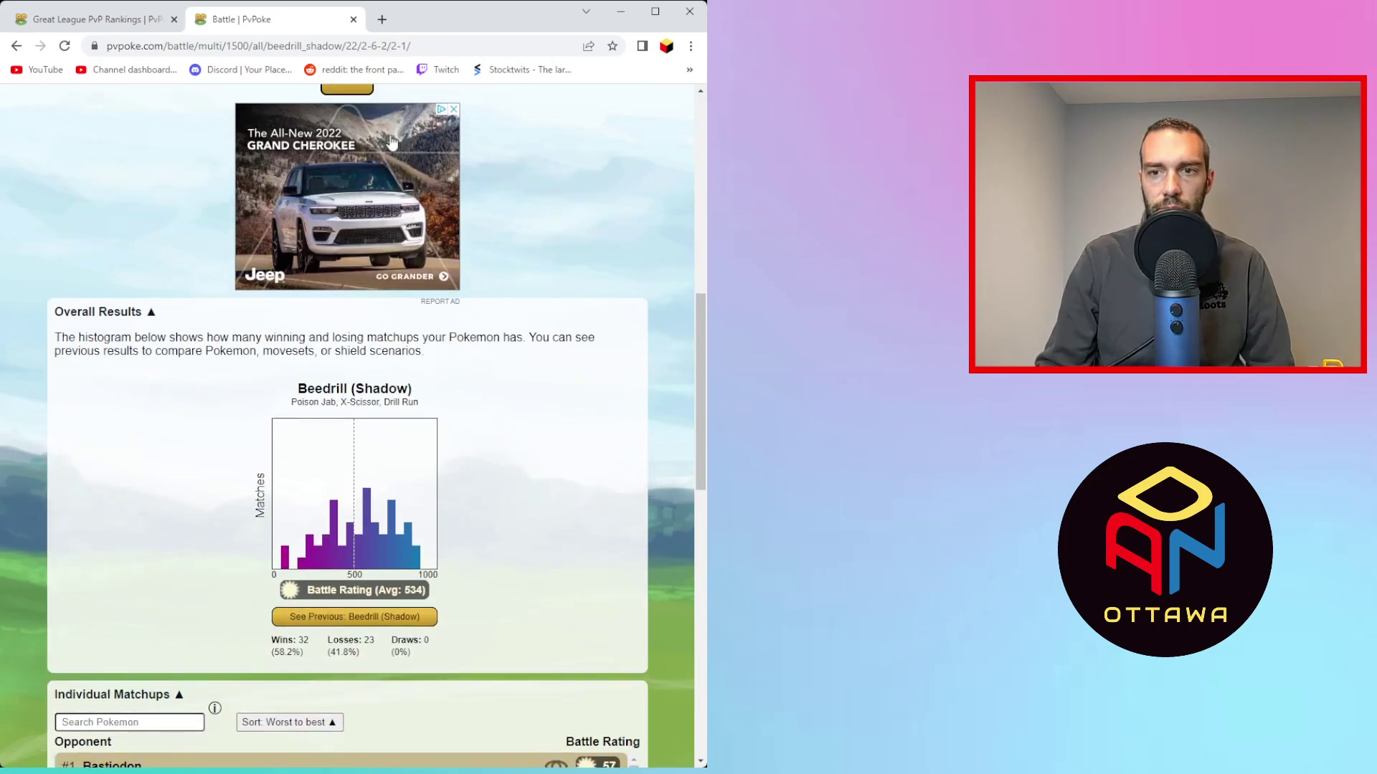
scroll(366, 144, up, 1)
click(366, 149)
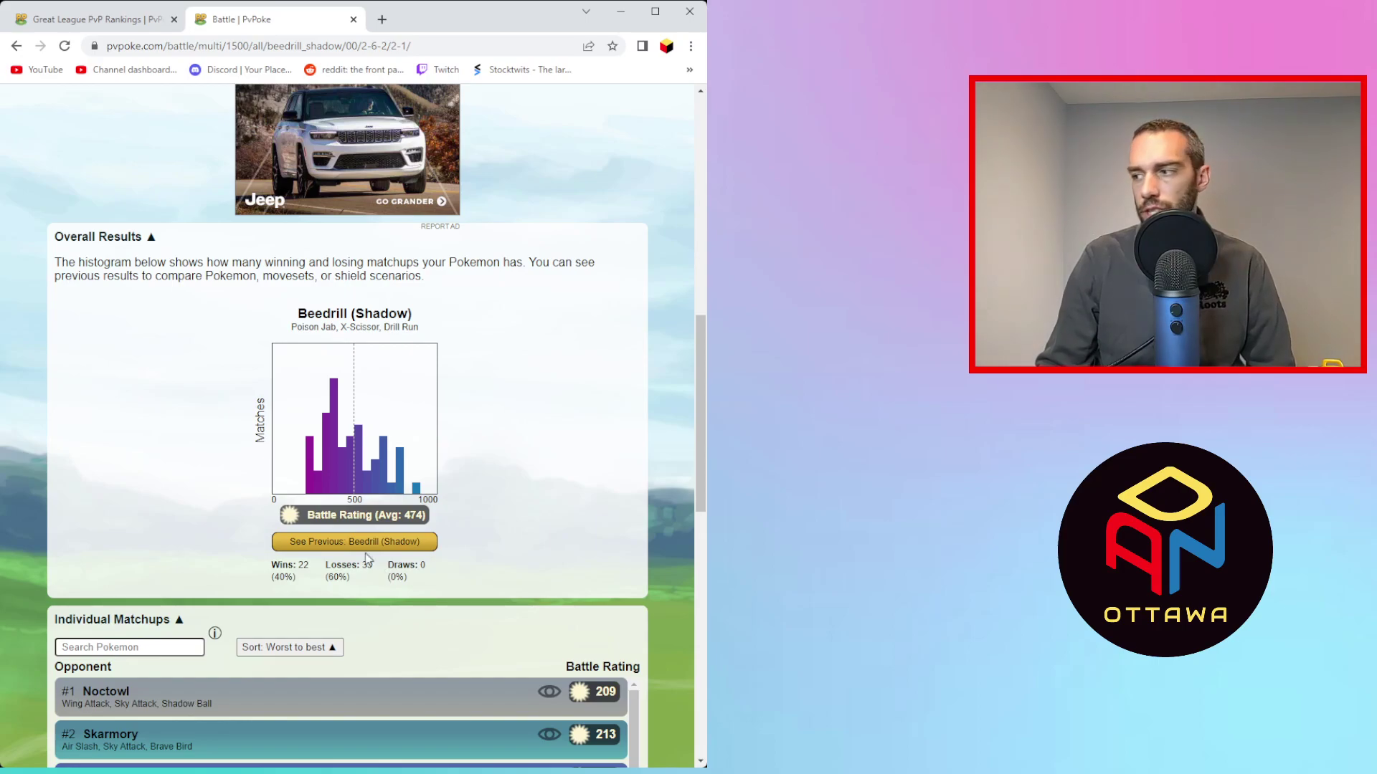
- Rerun at 1 shield each: 30 wins, 25 losses, 539 average, Alolan Marowak worst
scroll(298, 529, up, 8)
click(122, 582)
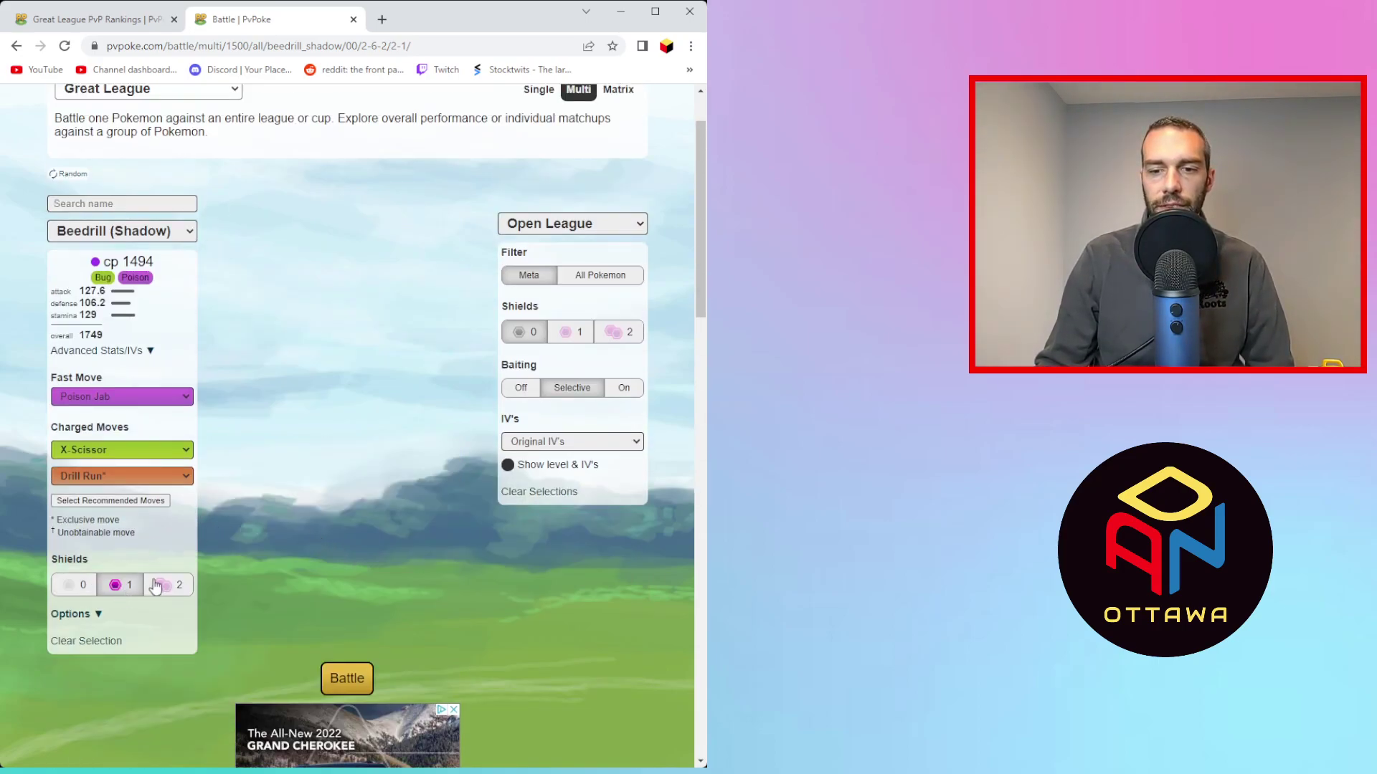
click(564, 330)
click(347, 679)
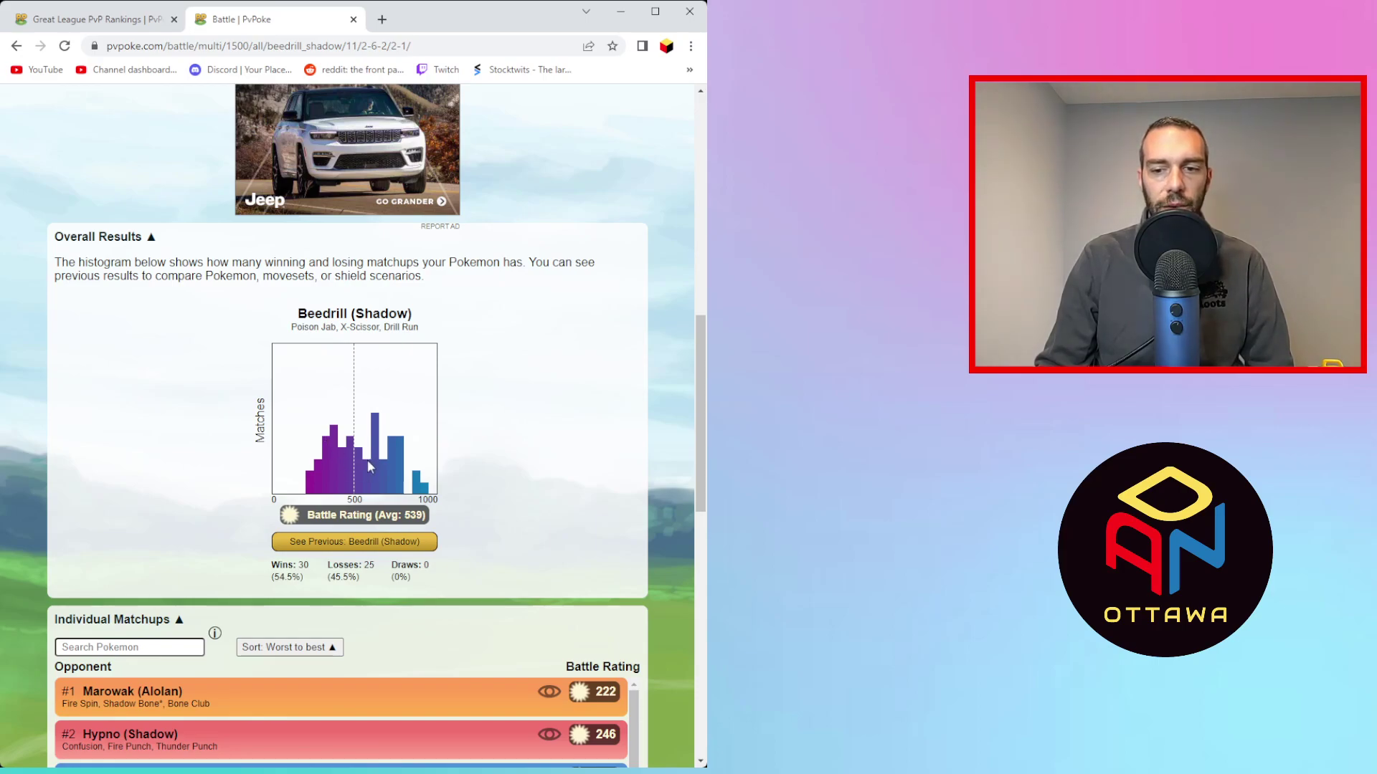
scroll(370, 466, down, 2)
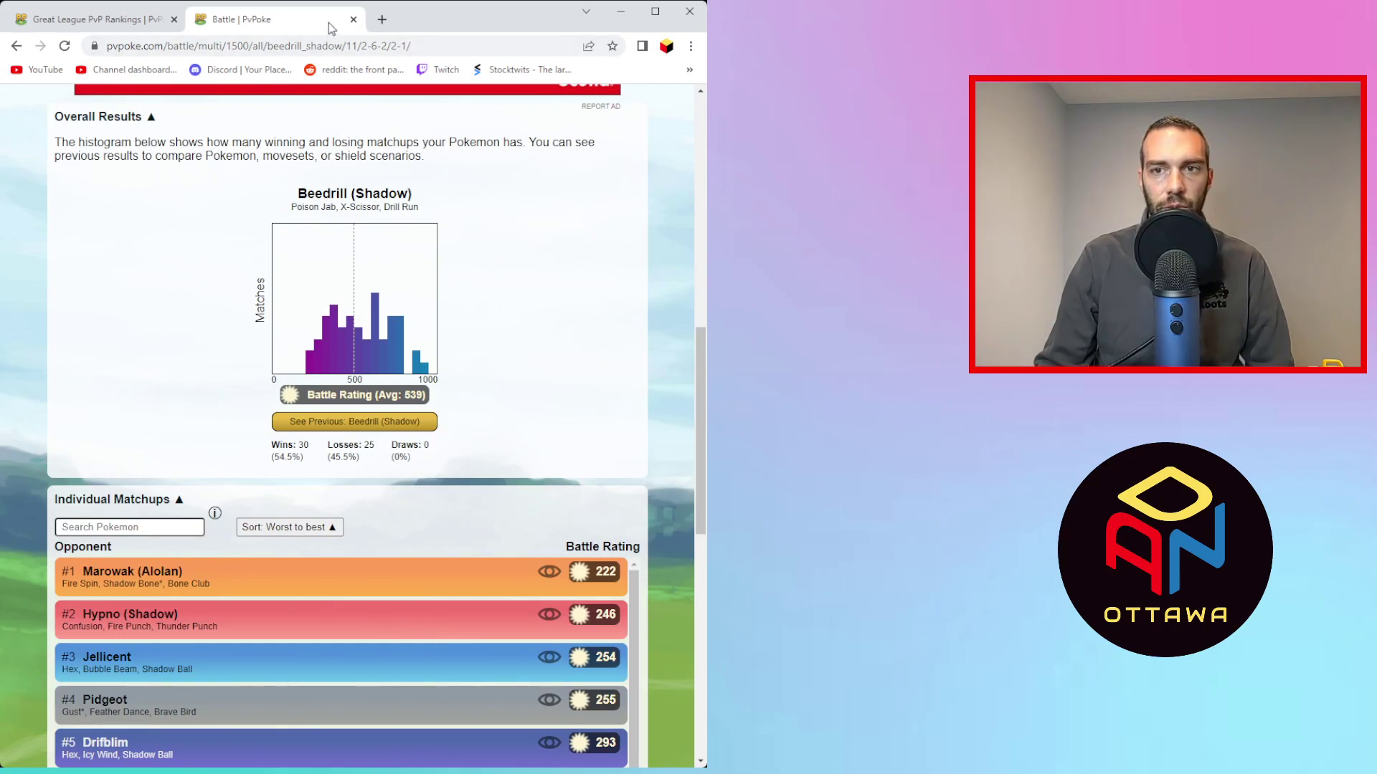
- Close Shadow Beedrill's battle results and collapse its ranking entry
click(353, 19)
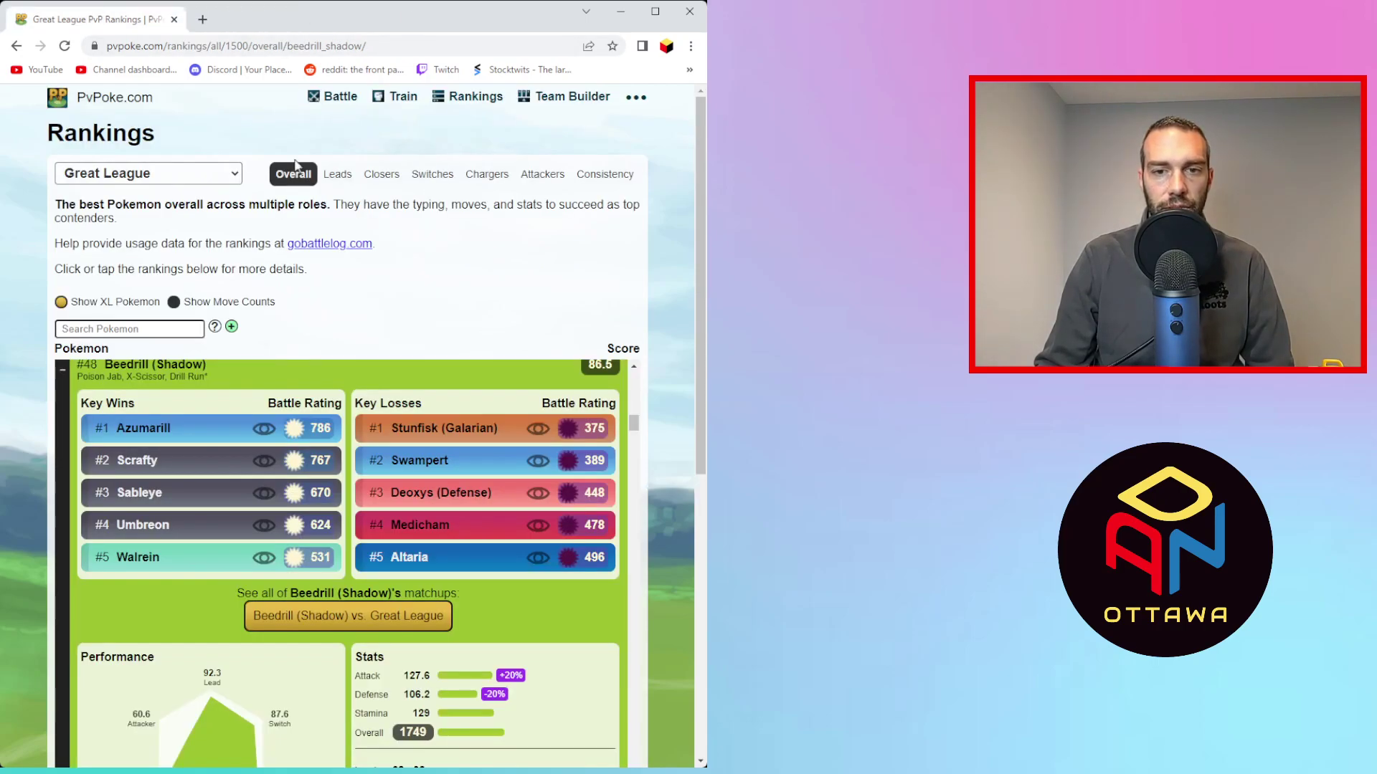
click(64, 406)
scroll(301, 480, down, 3)
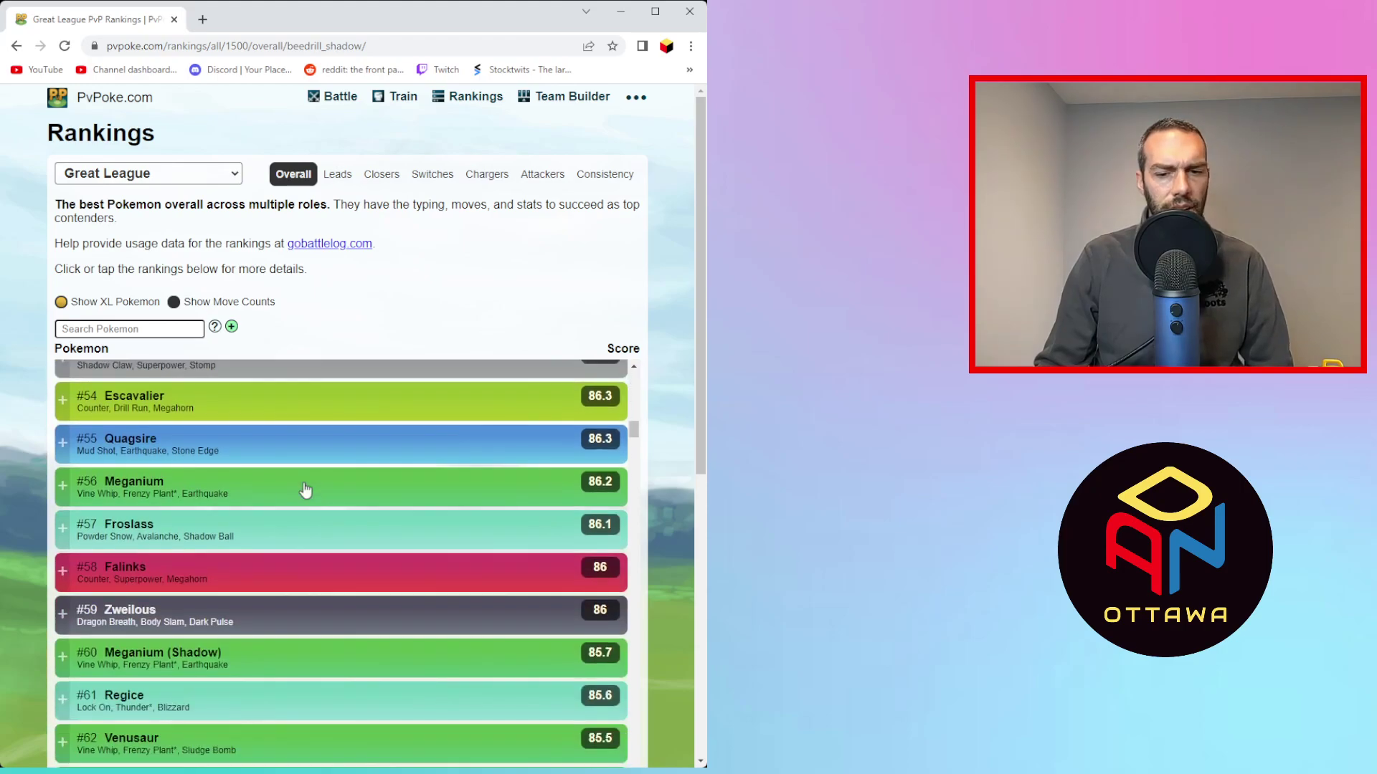
scroll(307, 491, down, 2)
scroll(309, 502, down, 2)
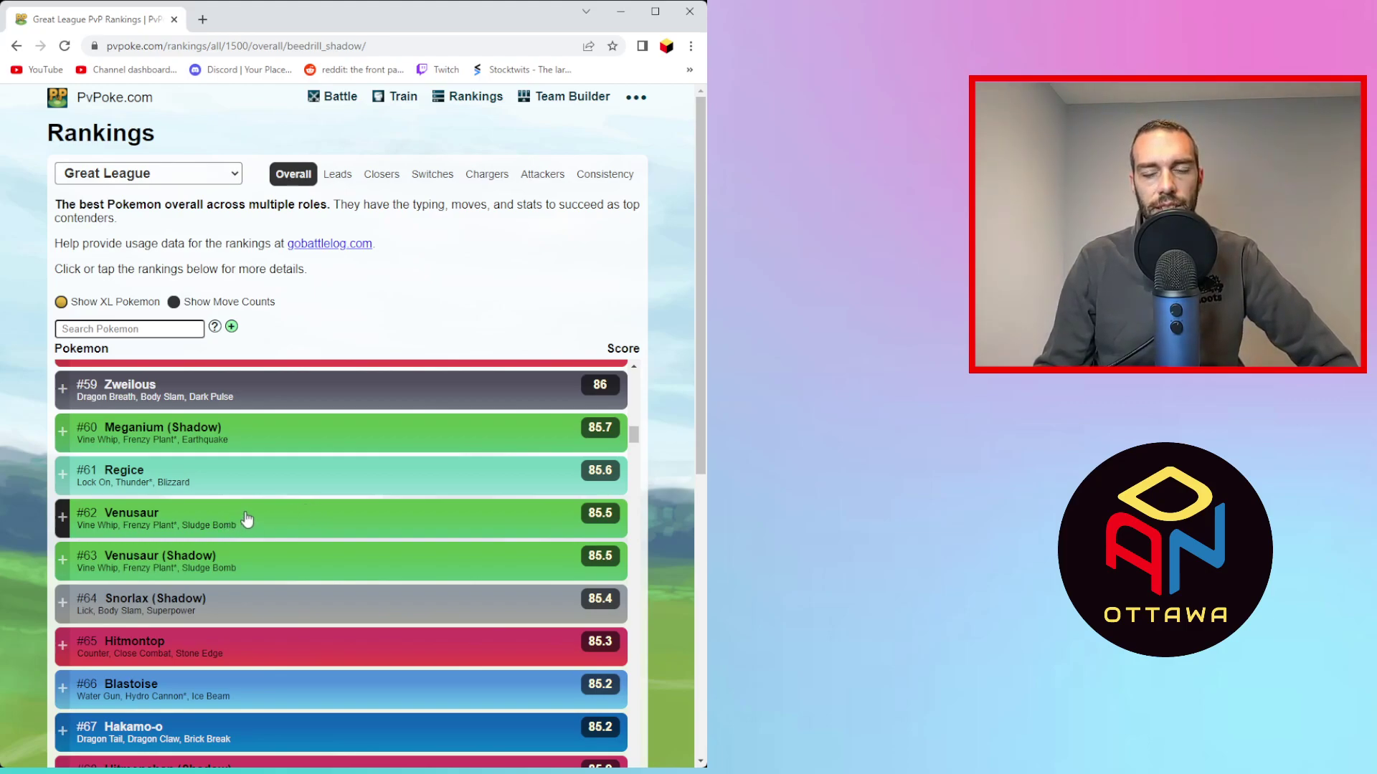
scroll(258, 495, up, 1)
scroll(261, 473, up, 5)
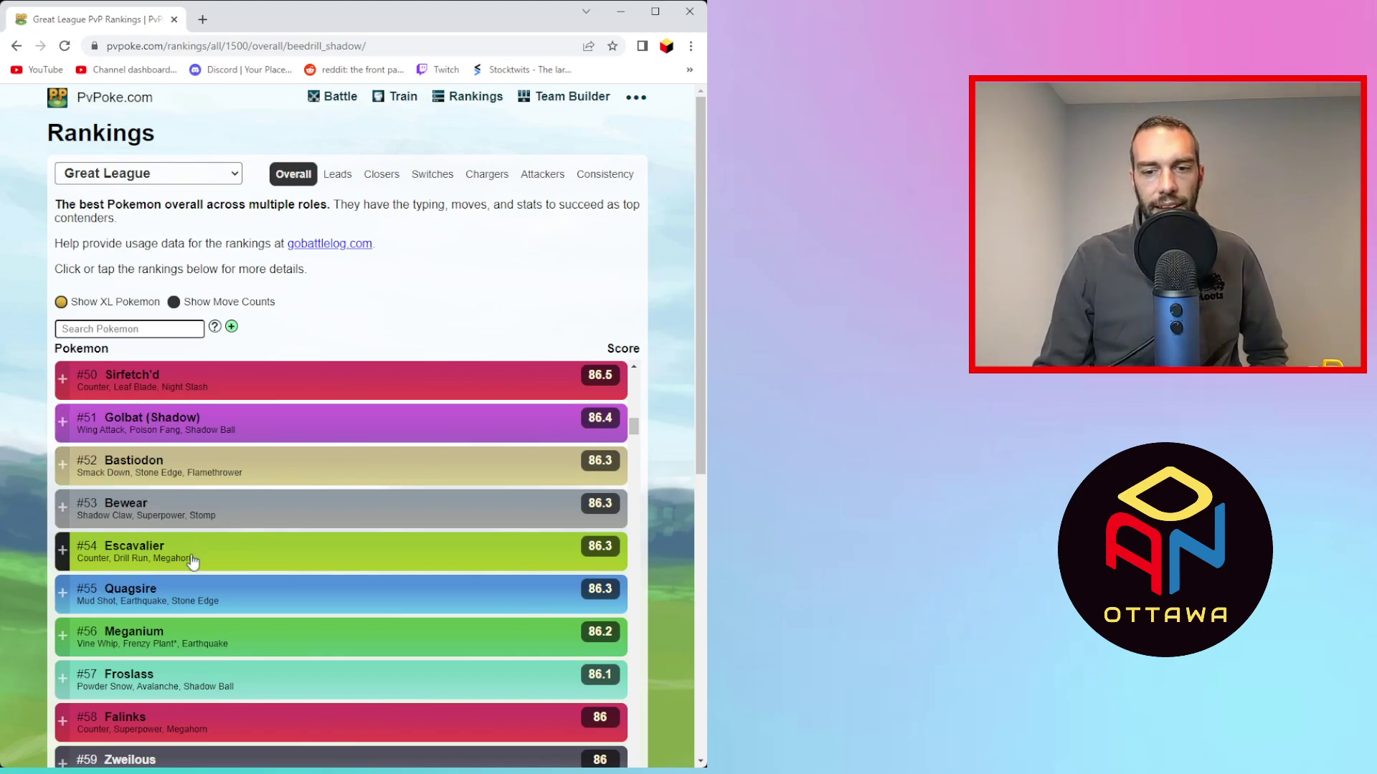
- Scroll the rankings down to #94 Obstagoon at 84.1 (Counter, Night Slash, Gunk Shot)
scroll(201, 595, down, 3)
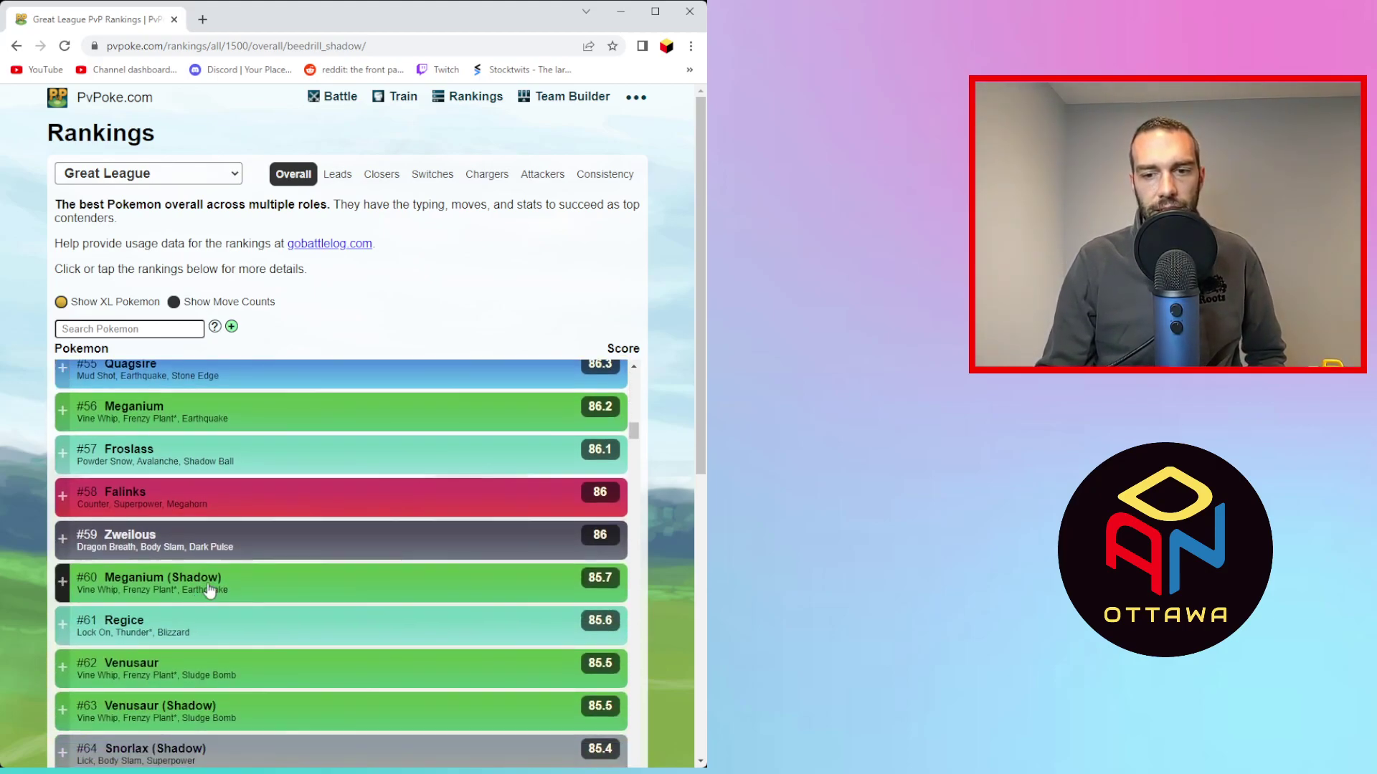
scroll(219, 580, down, 3)
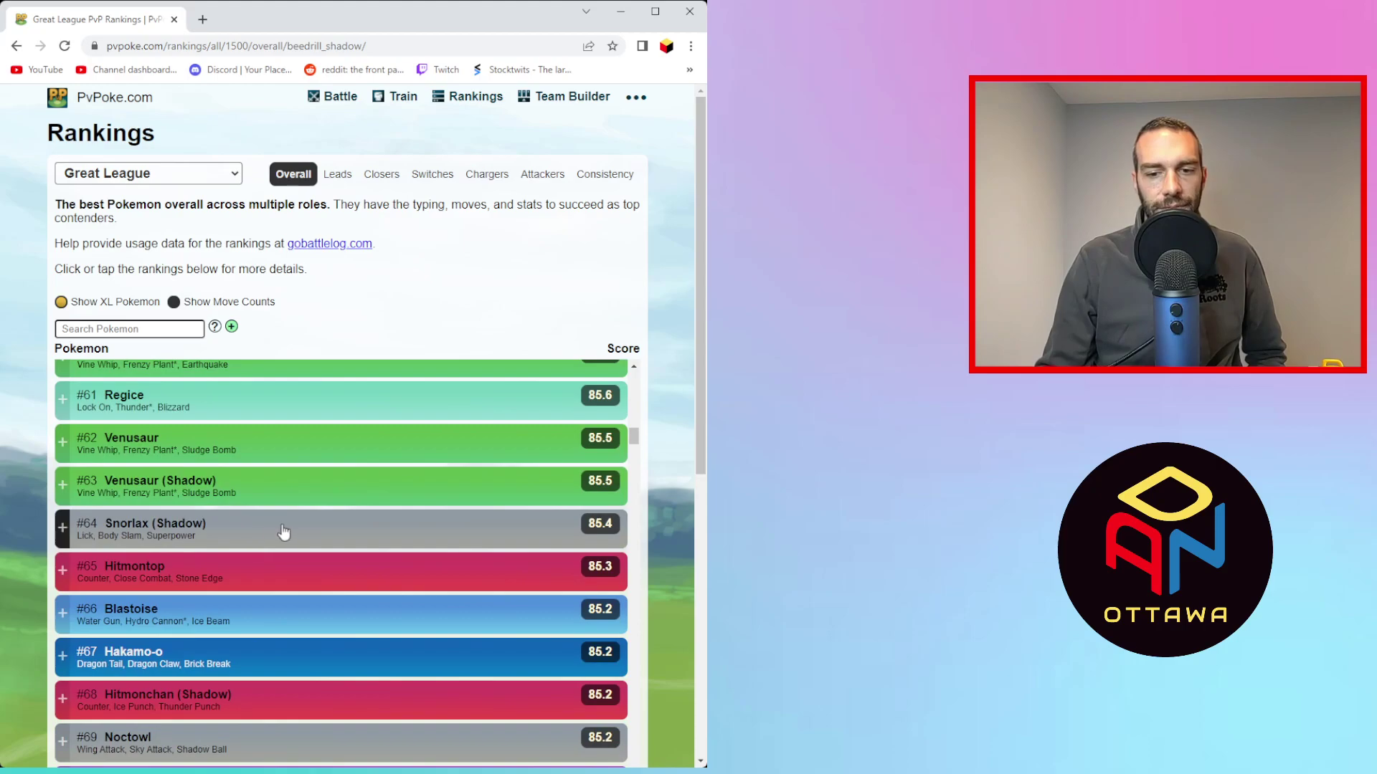
scroll(233, 617, down, 1)
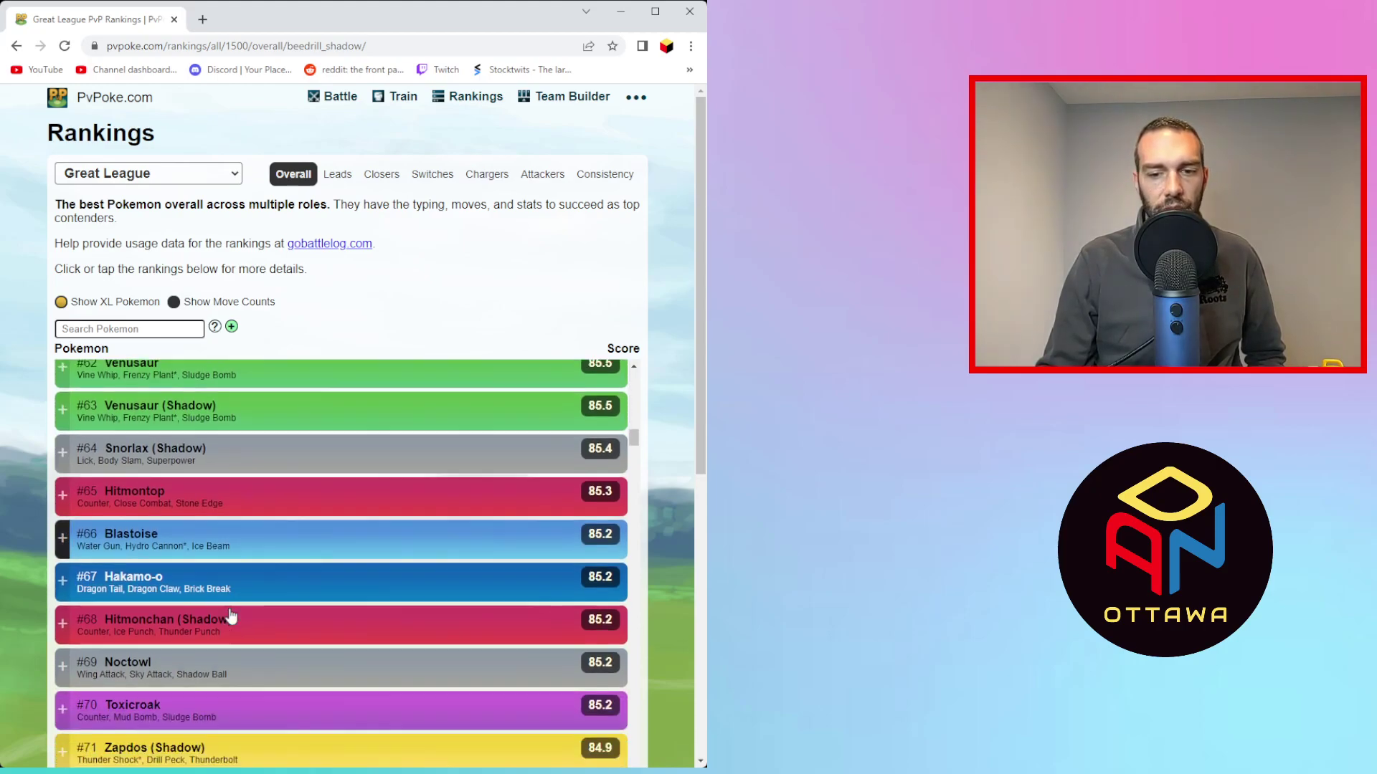
scroll(207, 589, down, 1)
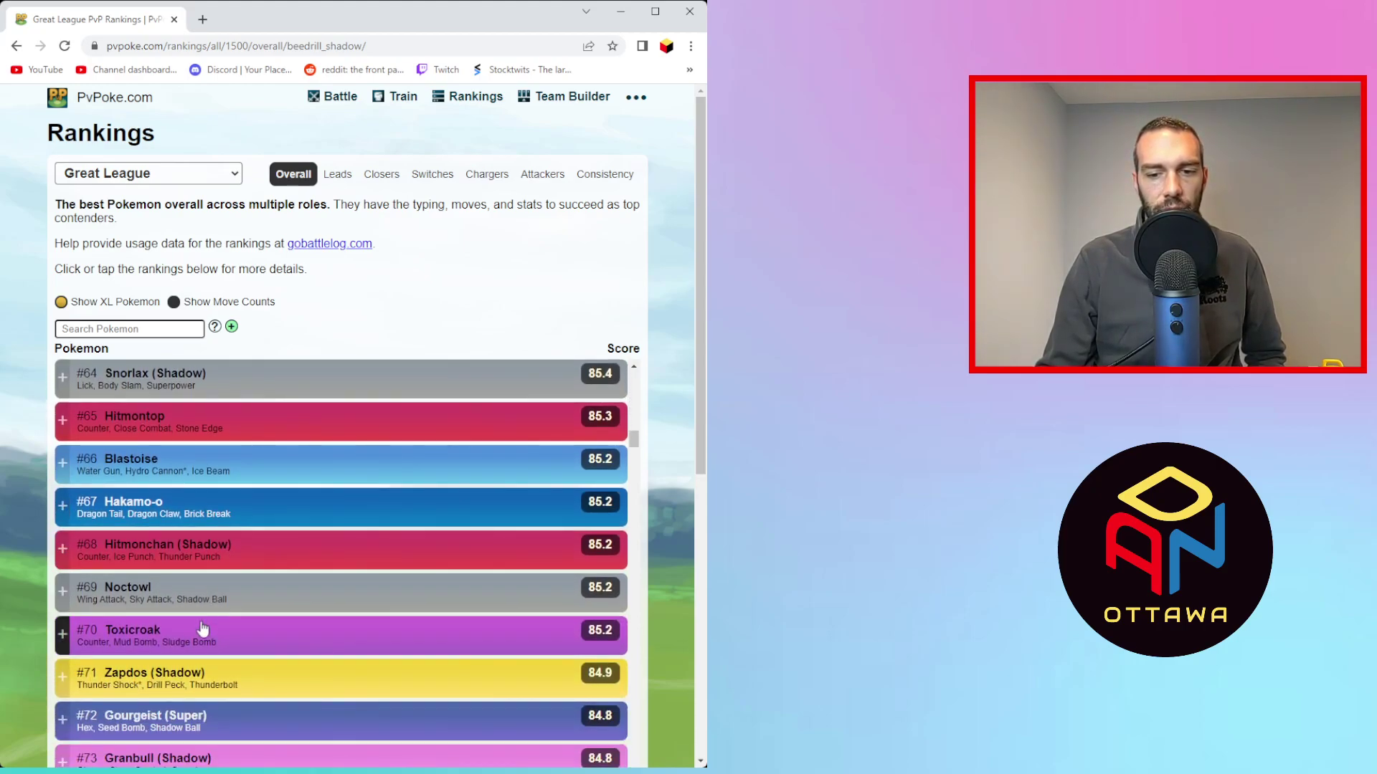
scroll(215, 618, down, 2)
scroll(215, 620, down, 1)
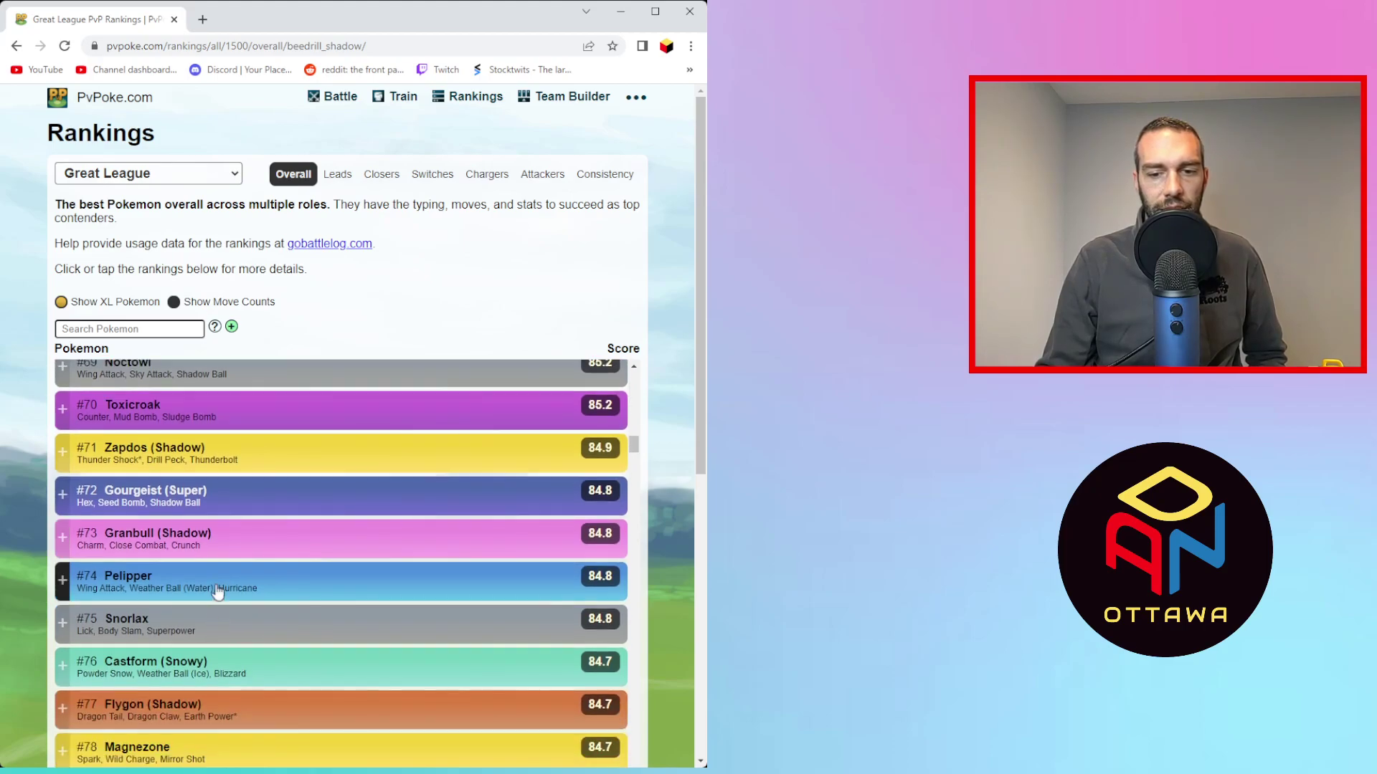
scroll(189, 605, down, 2)
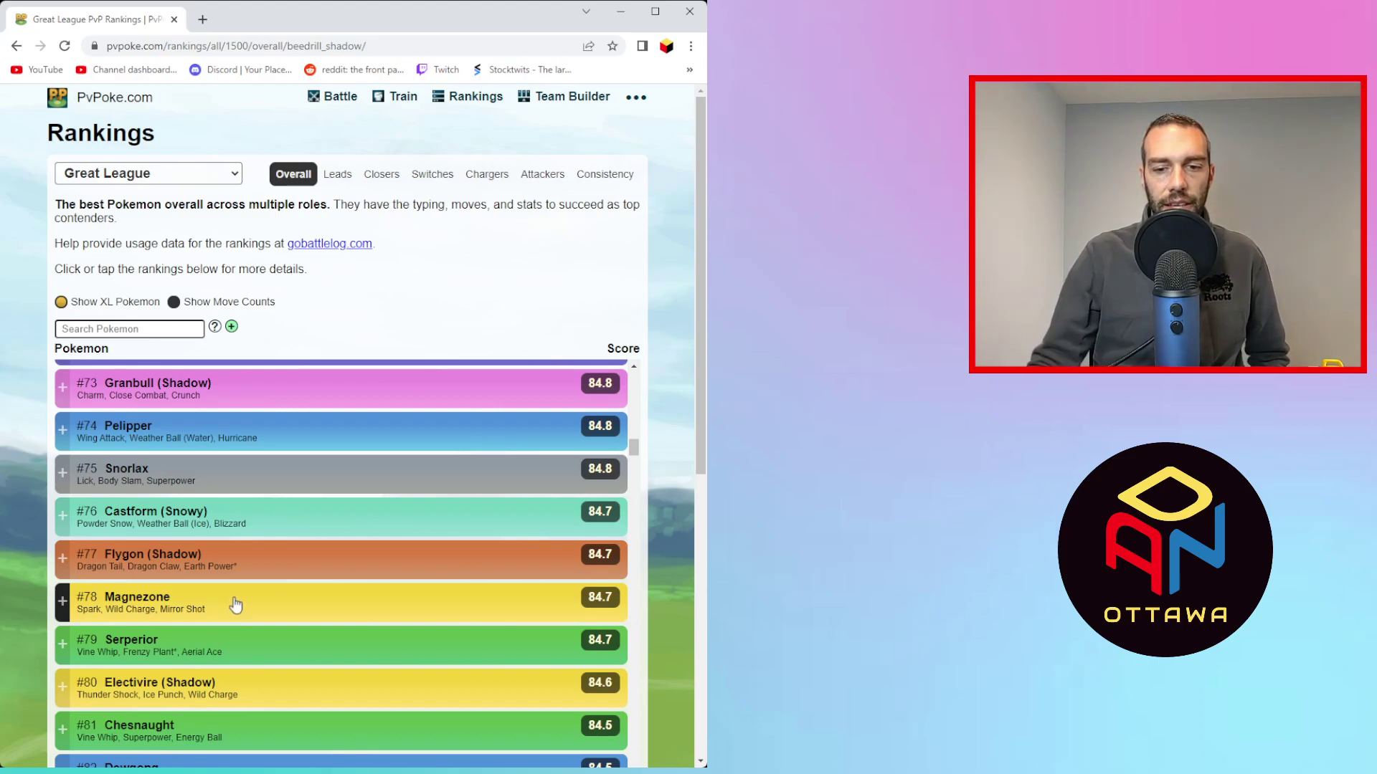
scroll(225, 567, down, 1)
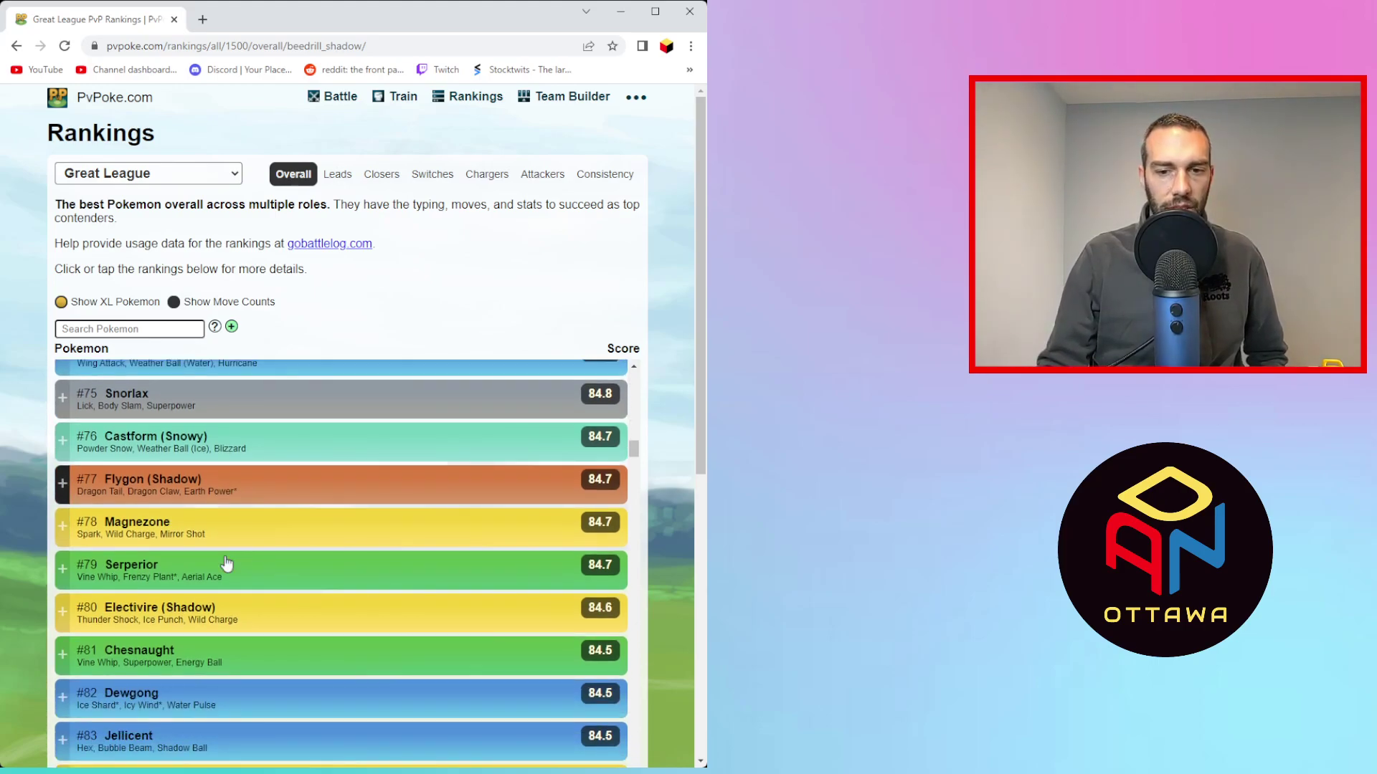
scroll(227, 564, down, 5)
scroll(228, 561, down, 2)
scroll(228, 562, down, 1)
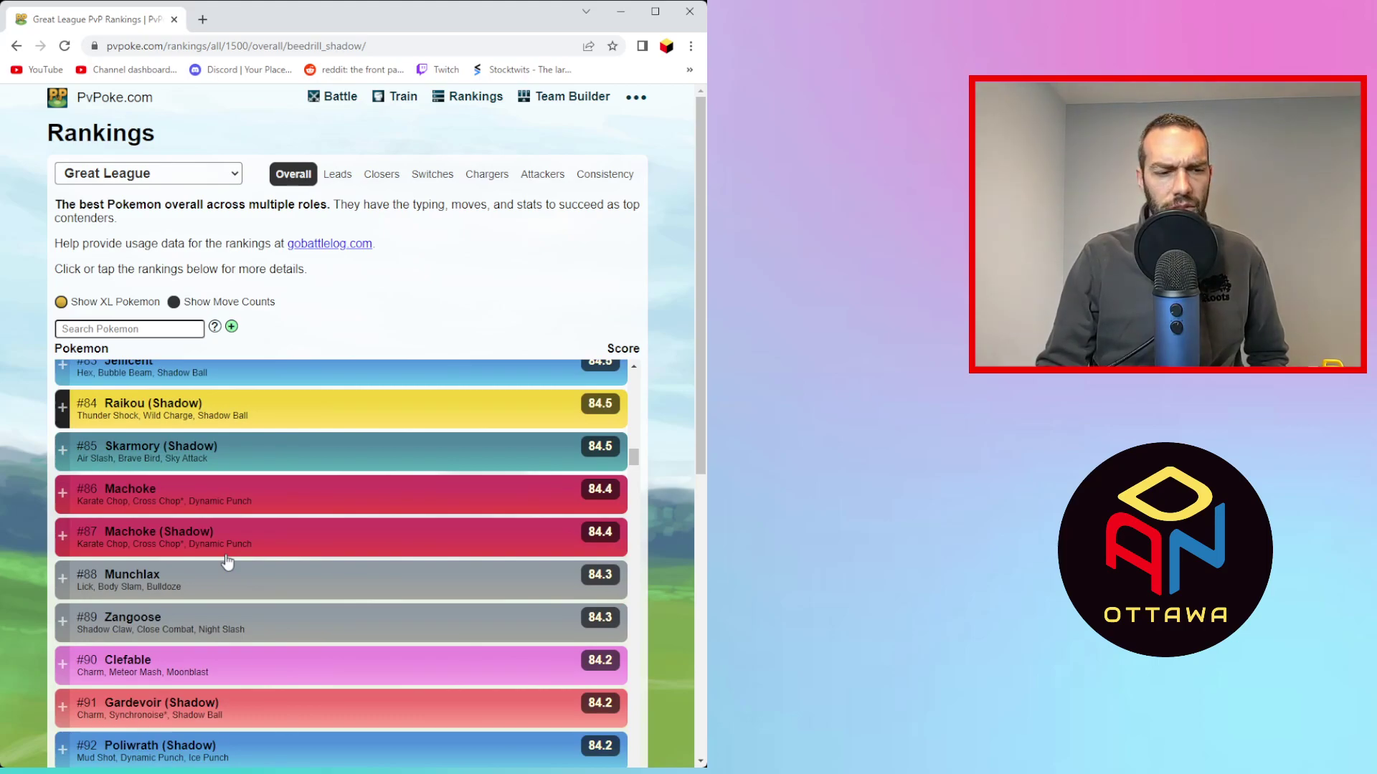
scroll(227, 566, down, 3)
scroll(215, 581, down, 2)
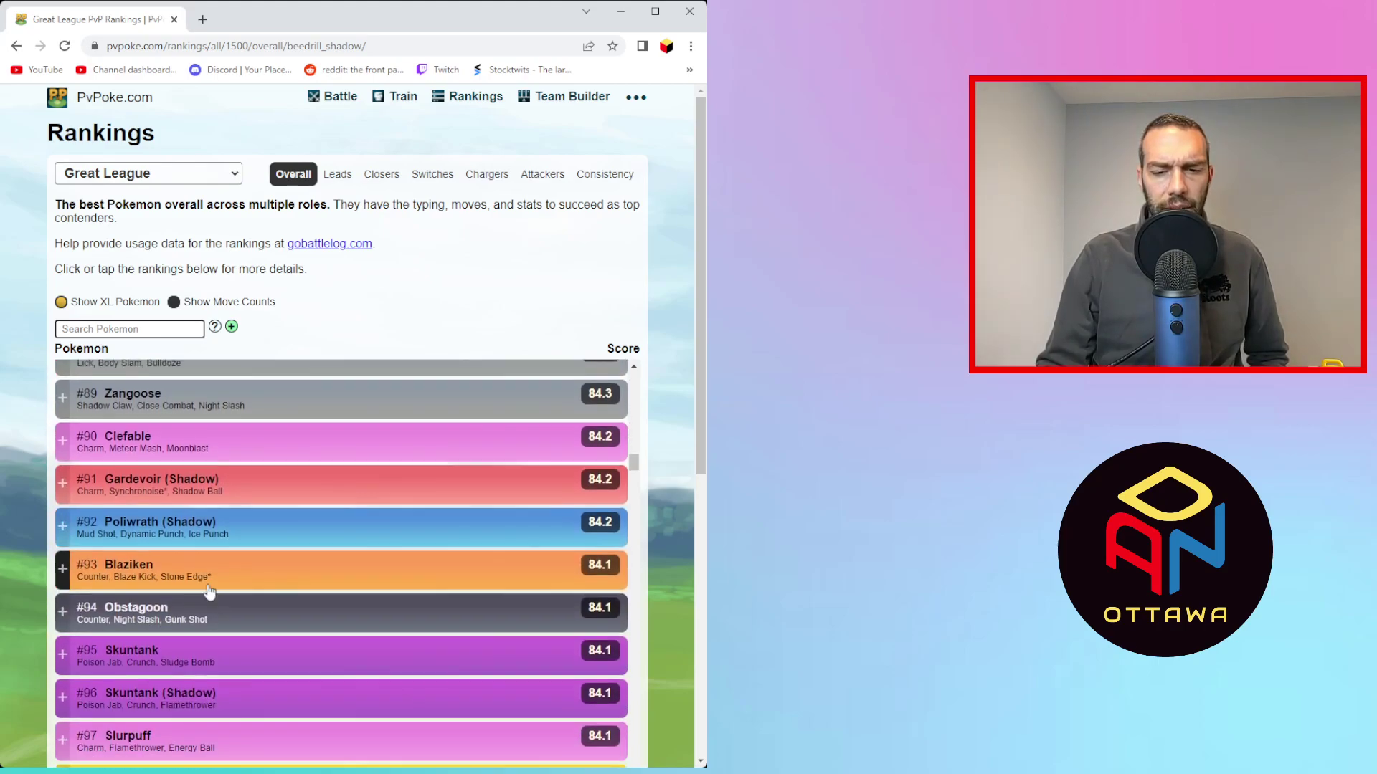
- Open Obstagoon's multi-battle against the Great League
click(61, 614)
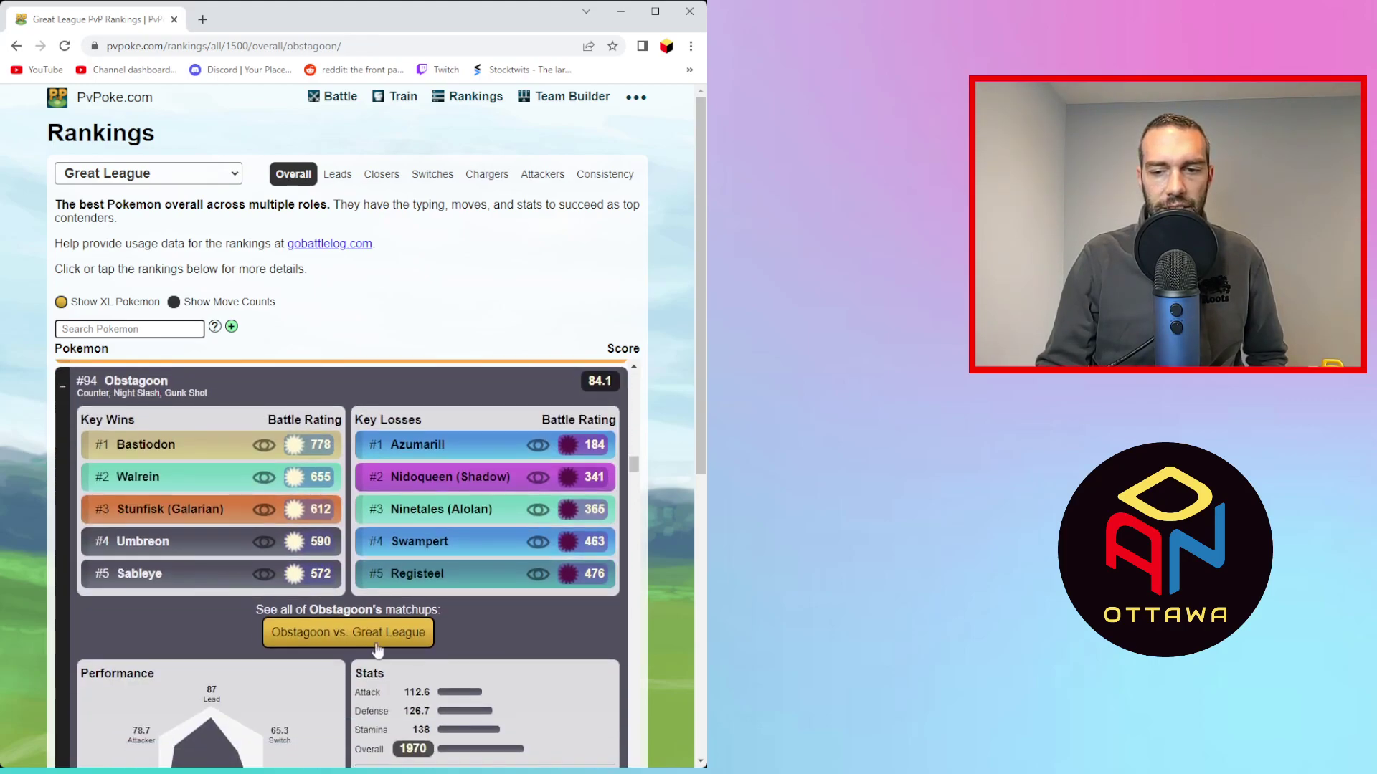
click(387, 634)
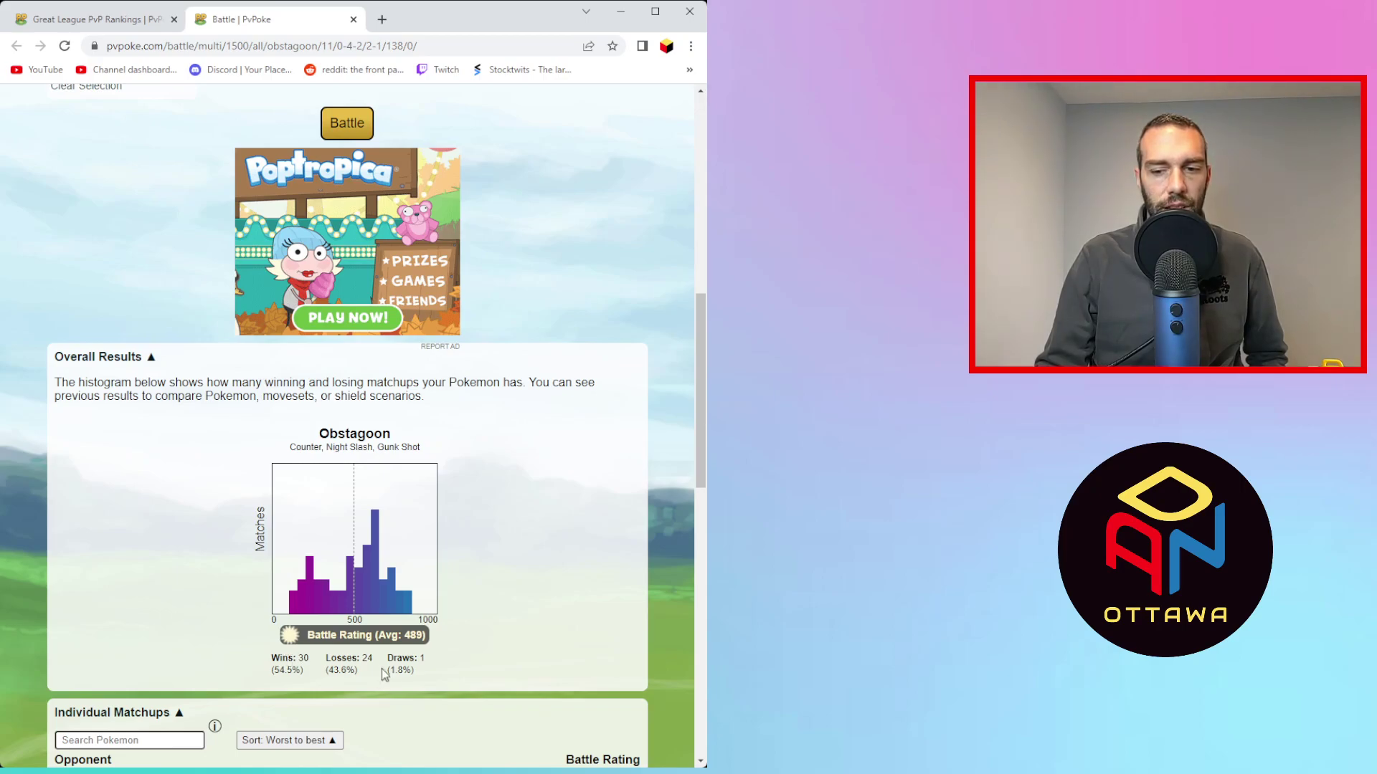
scroll(387, 667, down, 4)
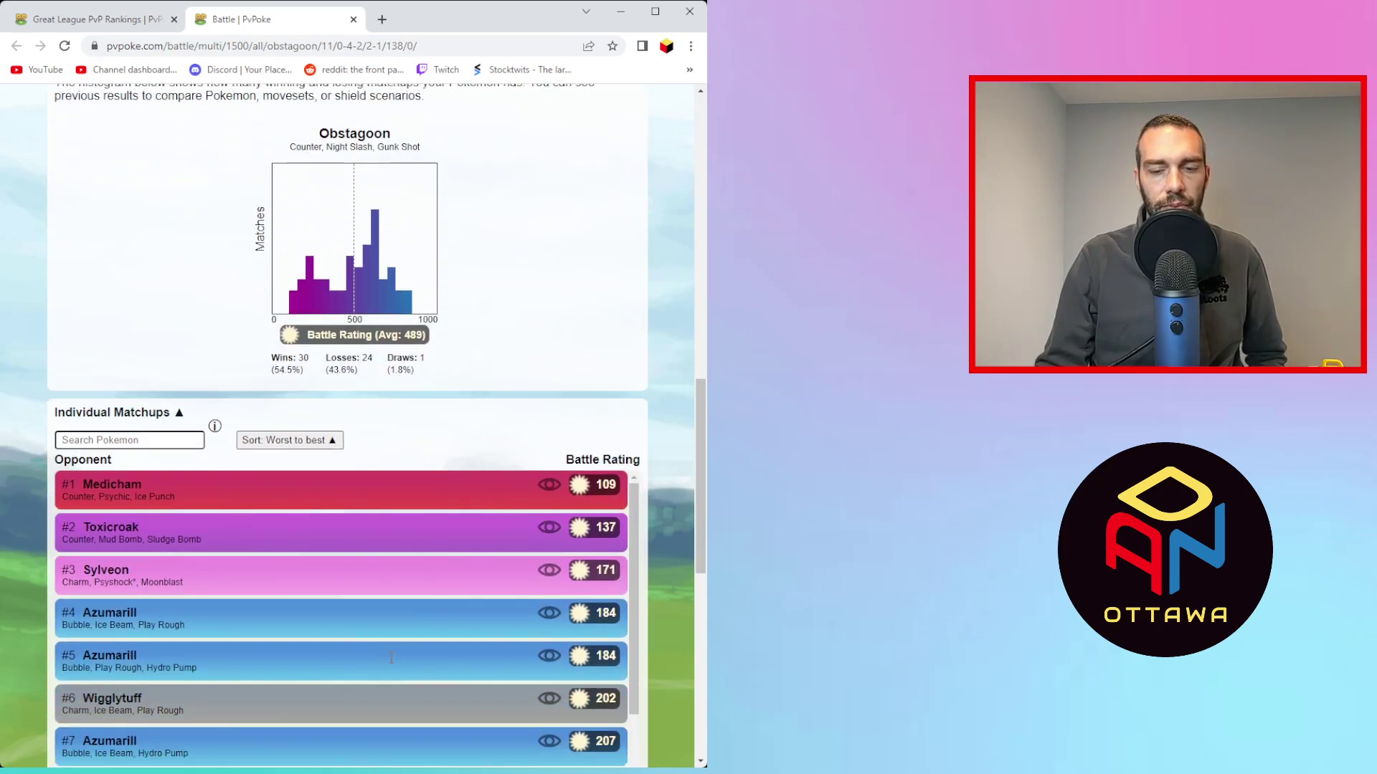
scroll(650, 595, down, 3)
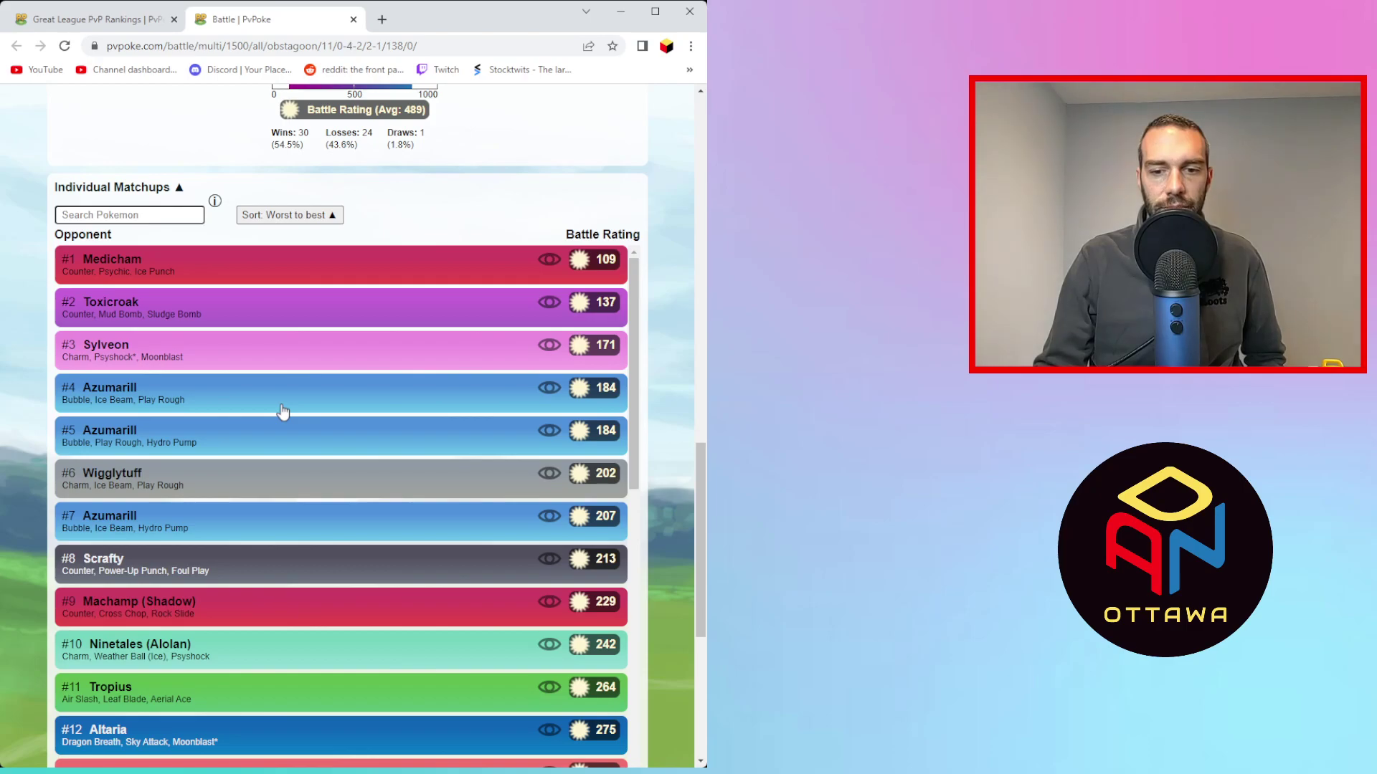
- Scroll Obstagoon's individual matchups, from #20 Cresselia at 444 to #30 Skarmory at 554
scroll(284, 410, down, 4)
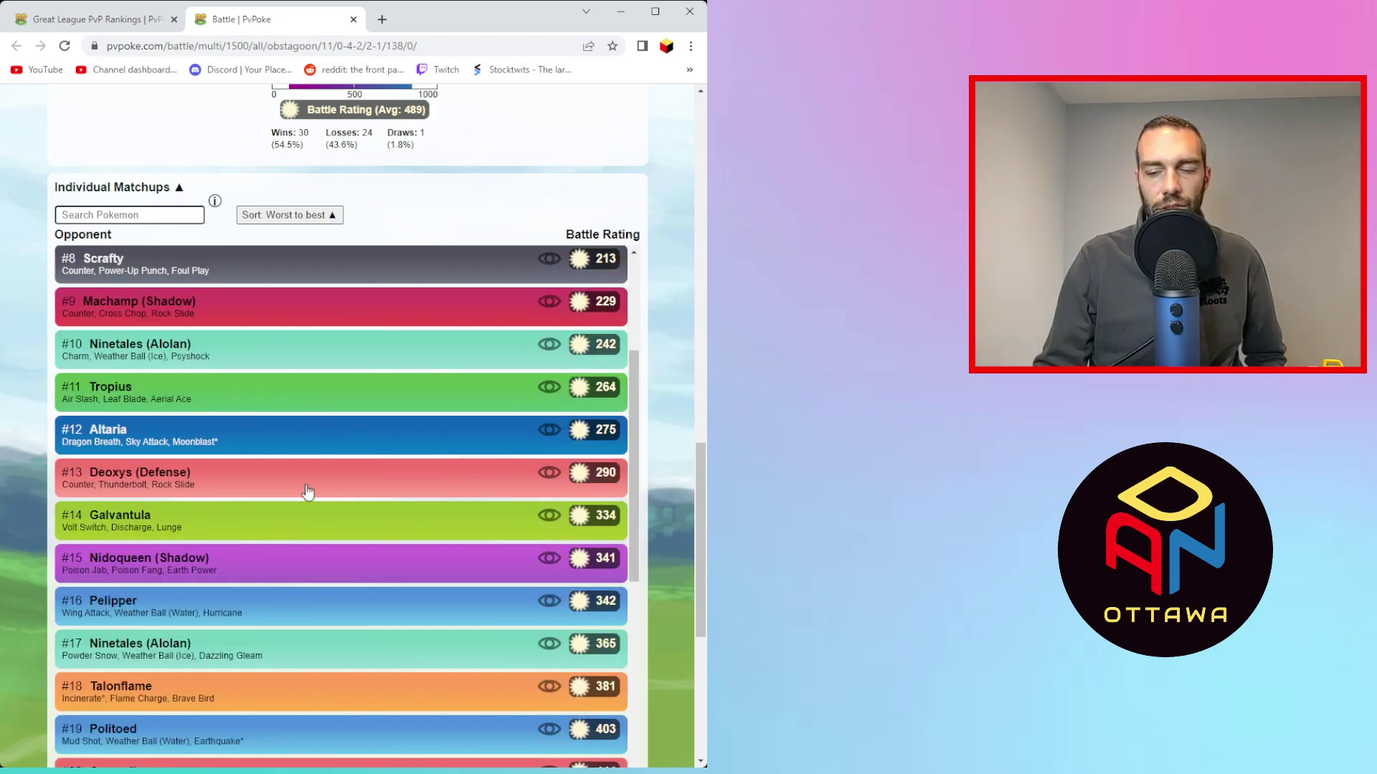
scroll(298, 481, down, 1)
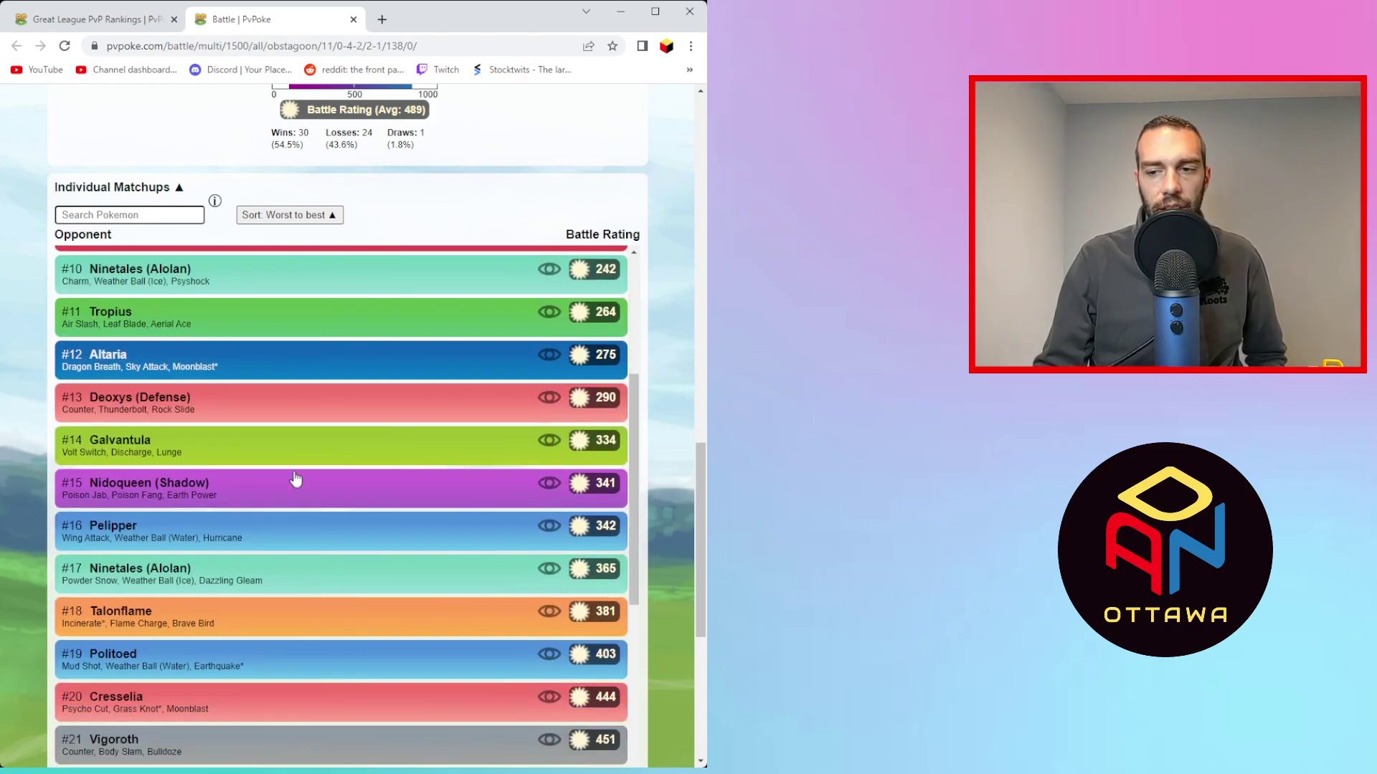
scroll(294, 474, down, 3)
scroll(312, 431, down, 6)
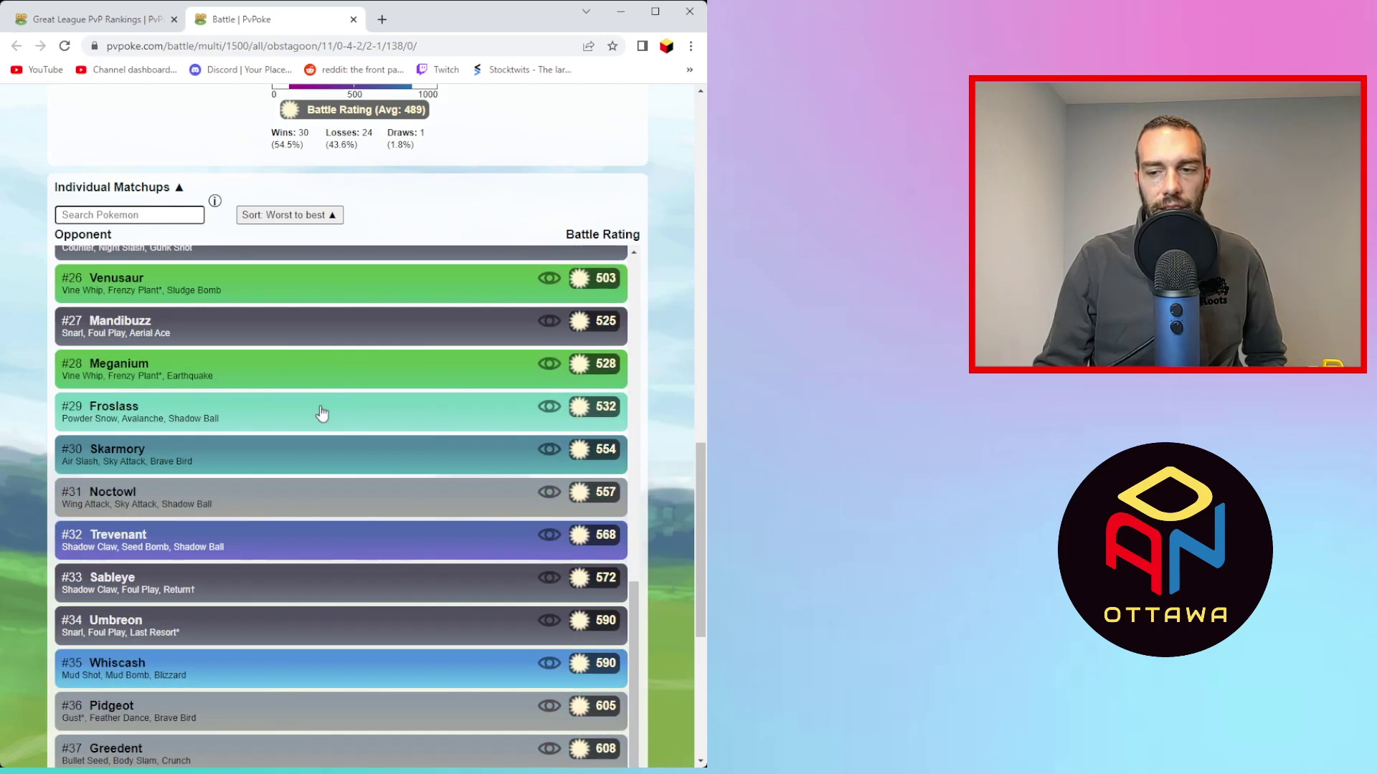
scroll(321, 413, up, 5)
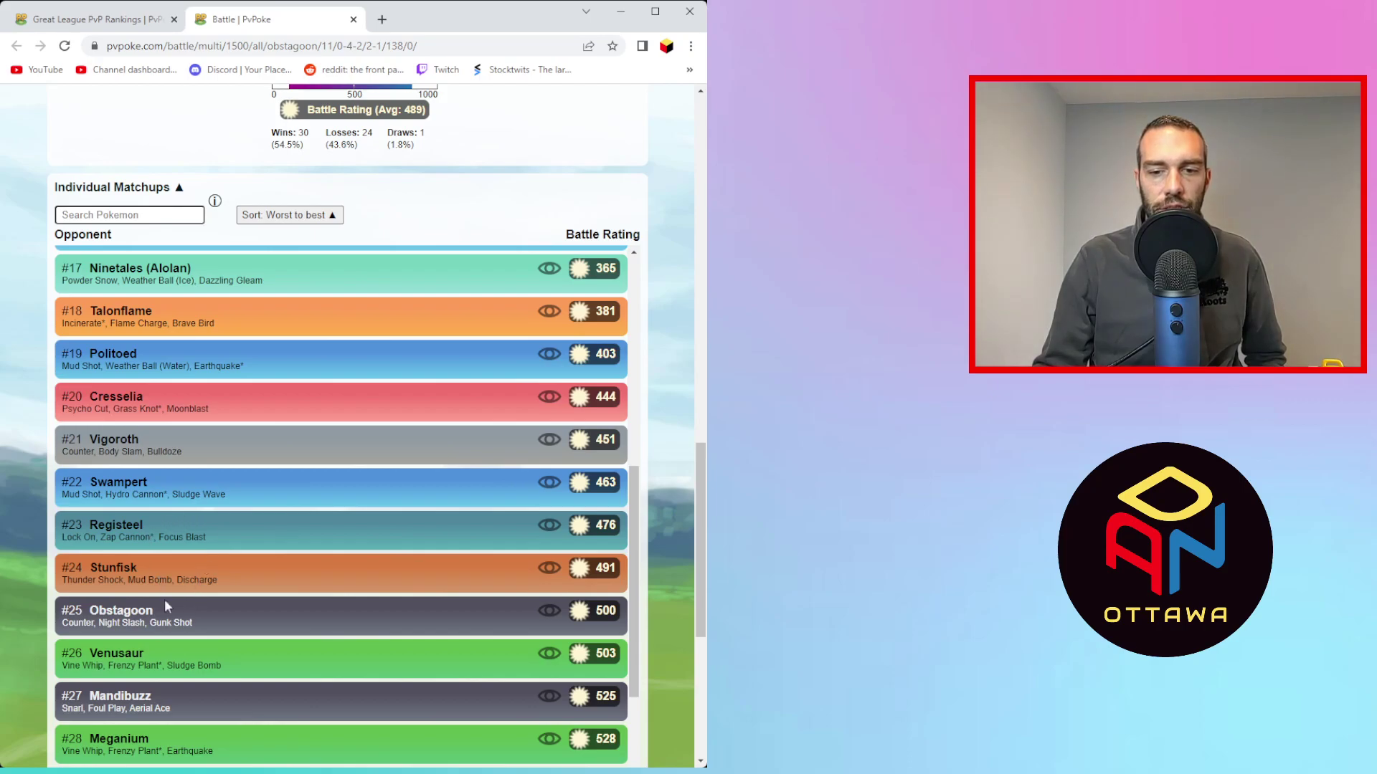
scroll(166, 608, down, 4)
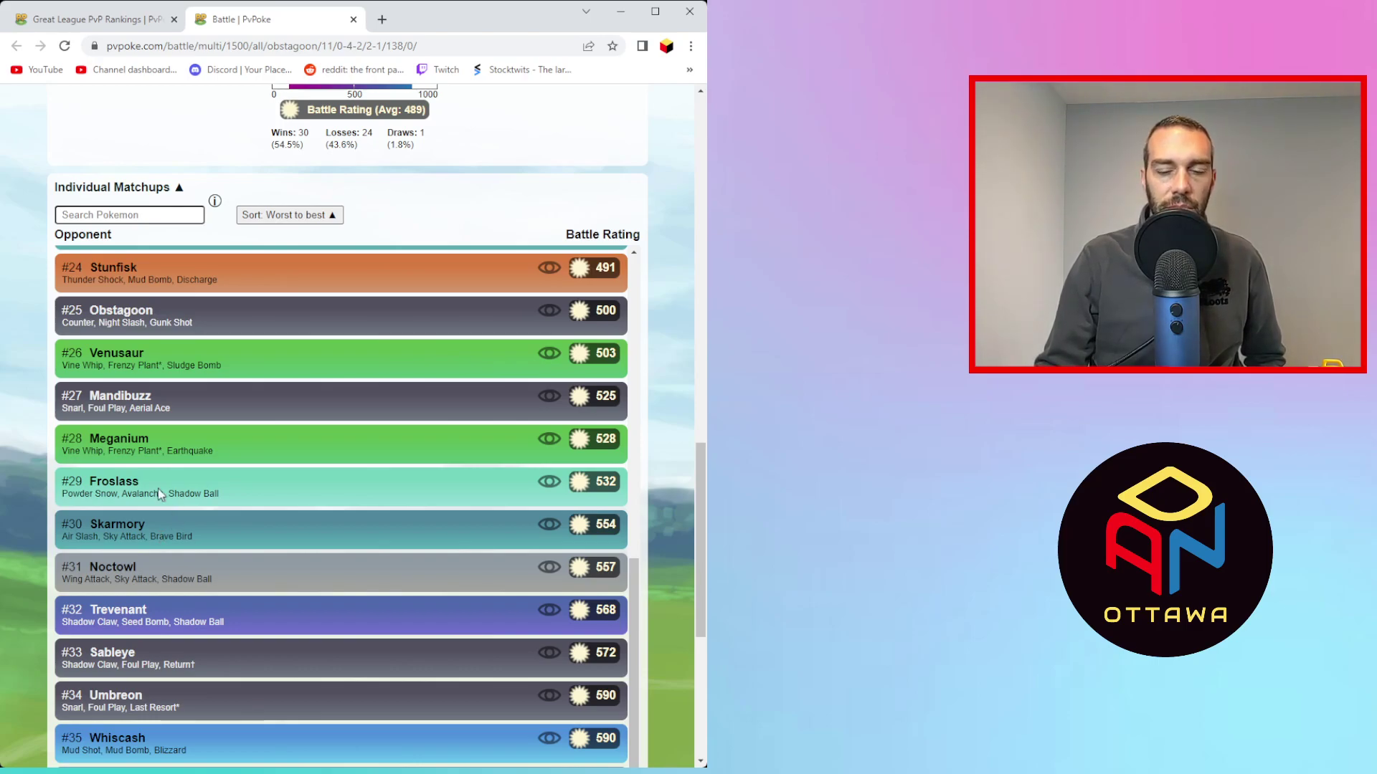
scroll(144, 490, down, 7)
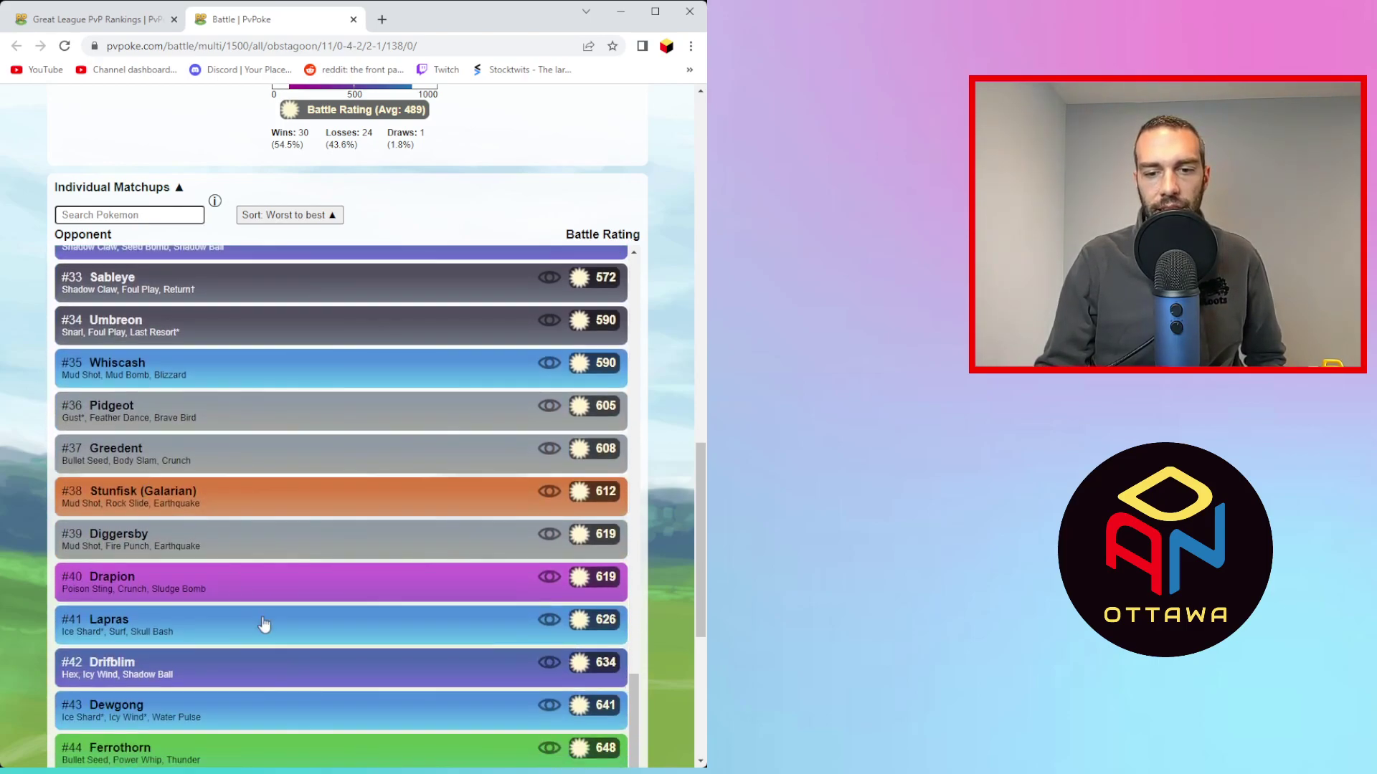
scroll(264, 624, down, 2)
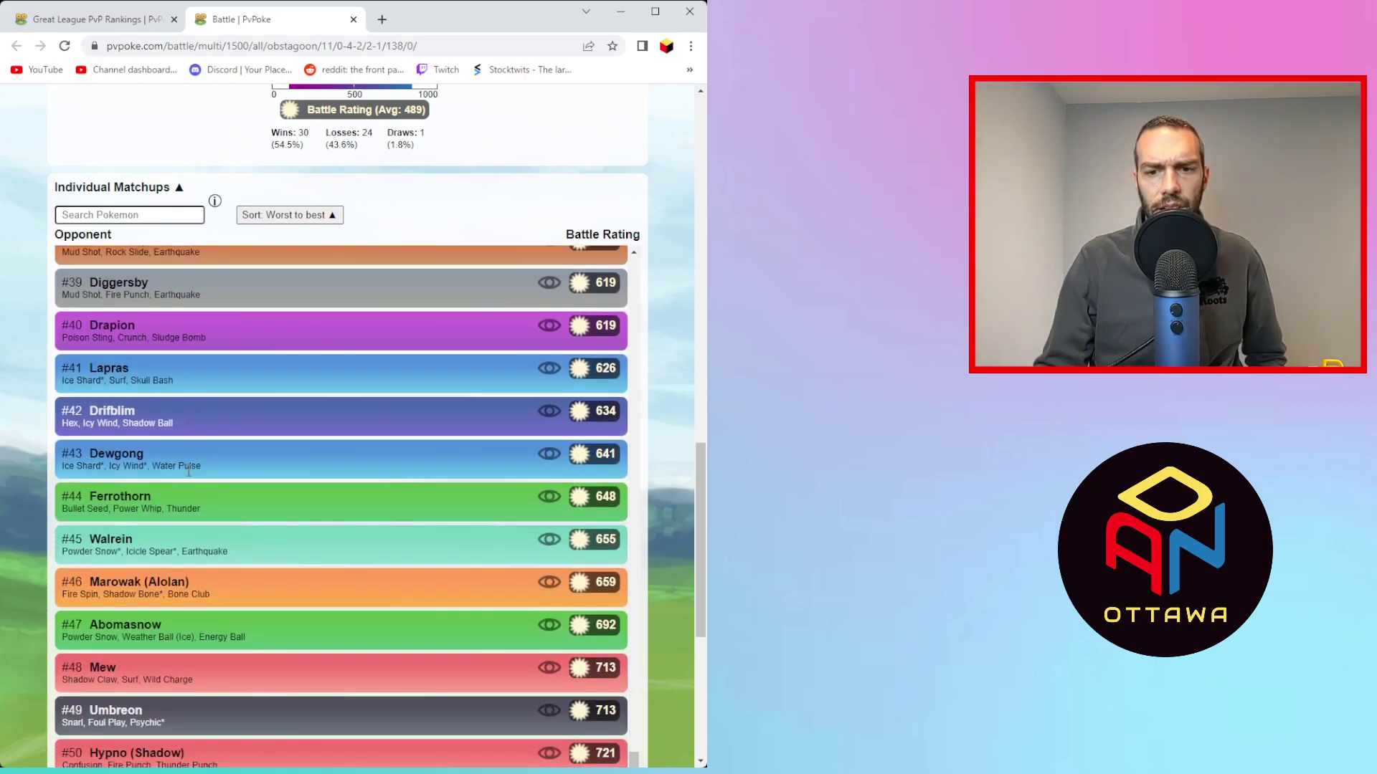
scroll(153, 547, down, 6)
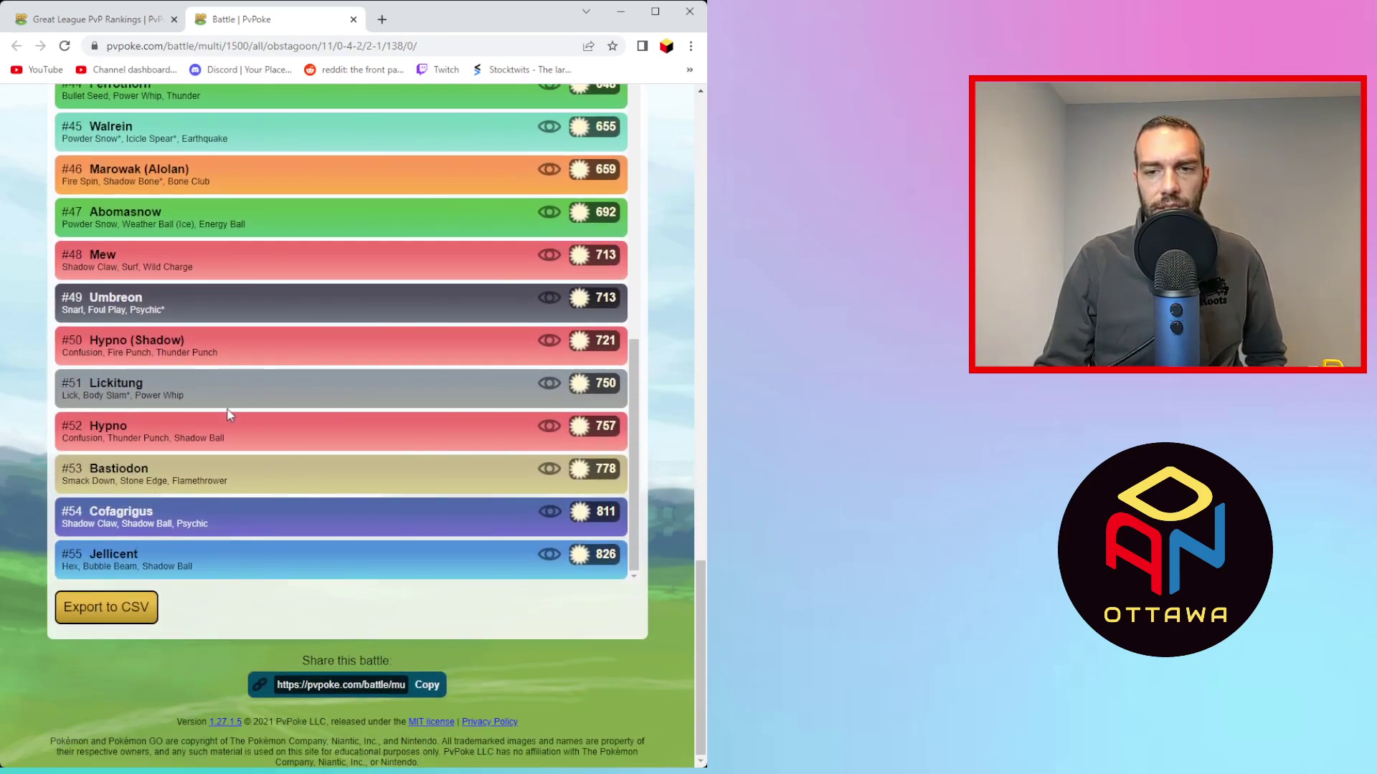
scroll(297, 414, up, 12)
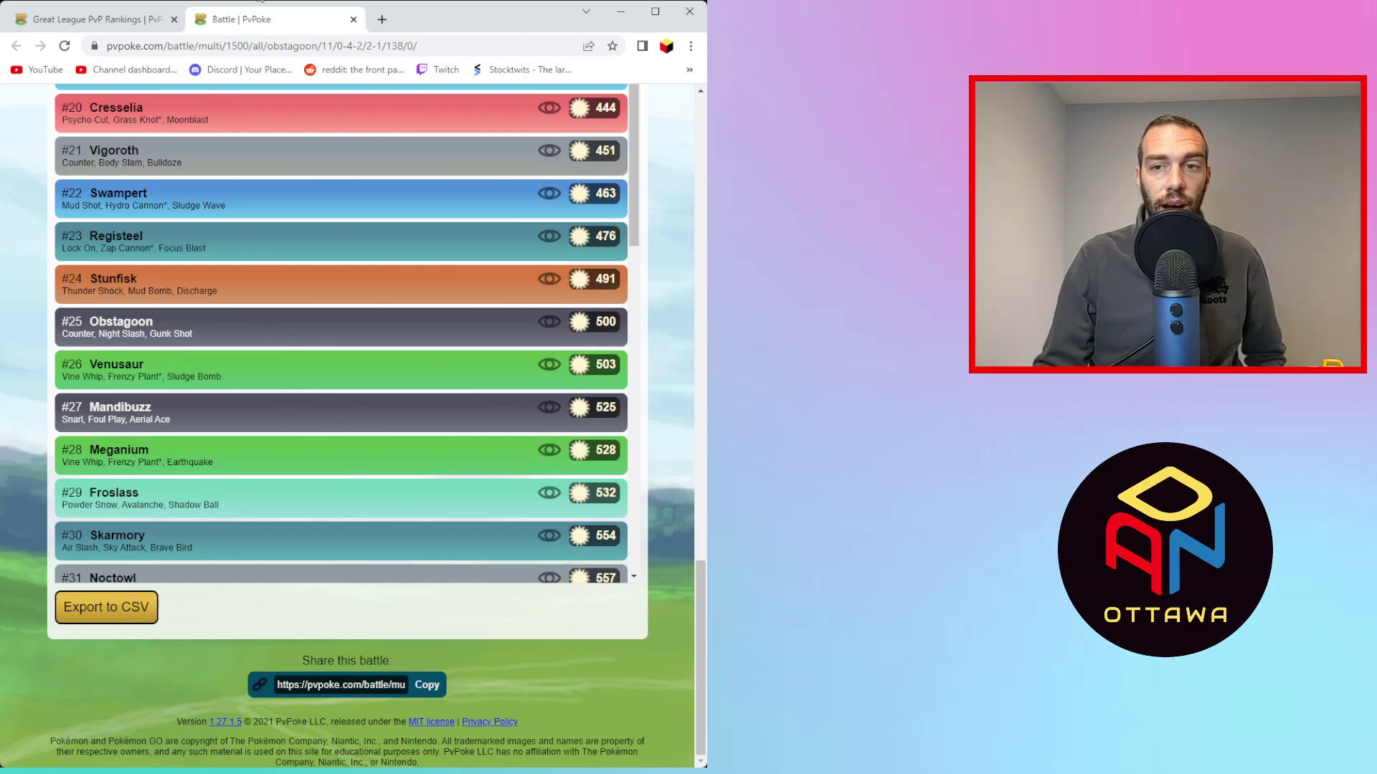
- Close Obstagoon's results, collapse it, and scroll the rankings down to #127 Shiftry (Shadow)
click(353, 20)
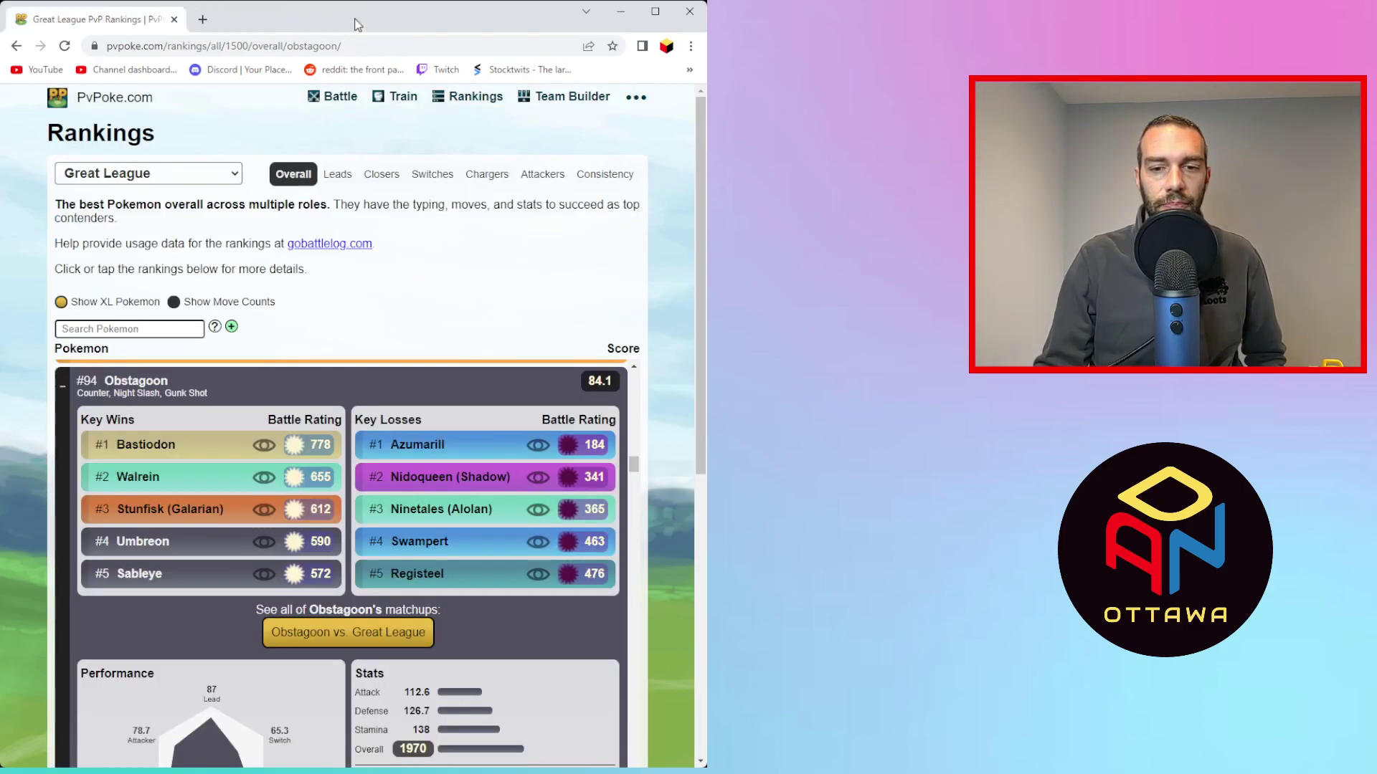
click(65, 403)
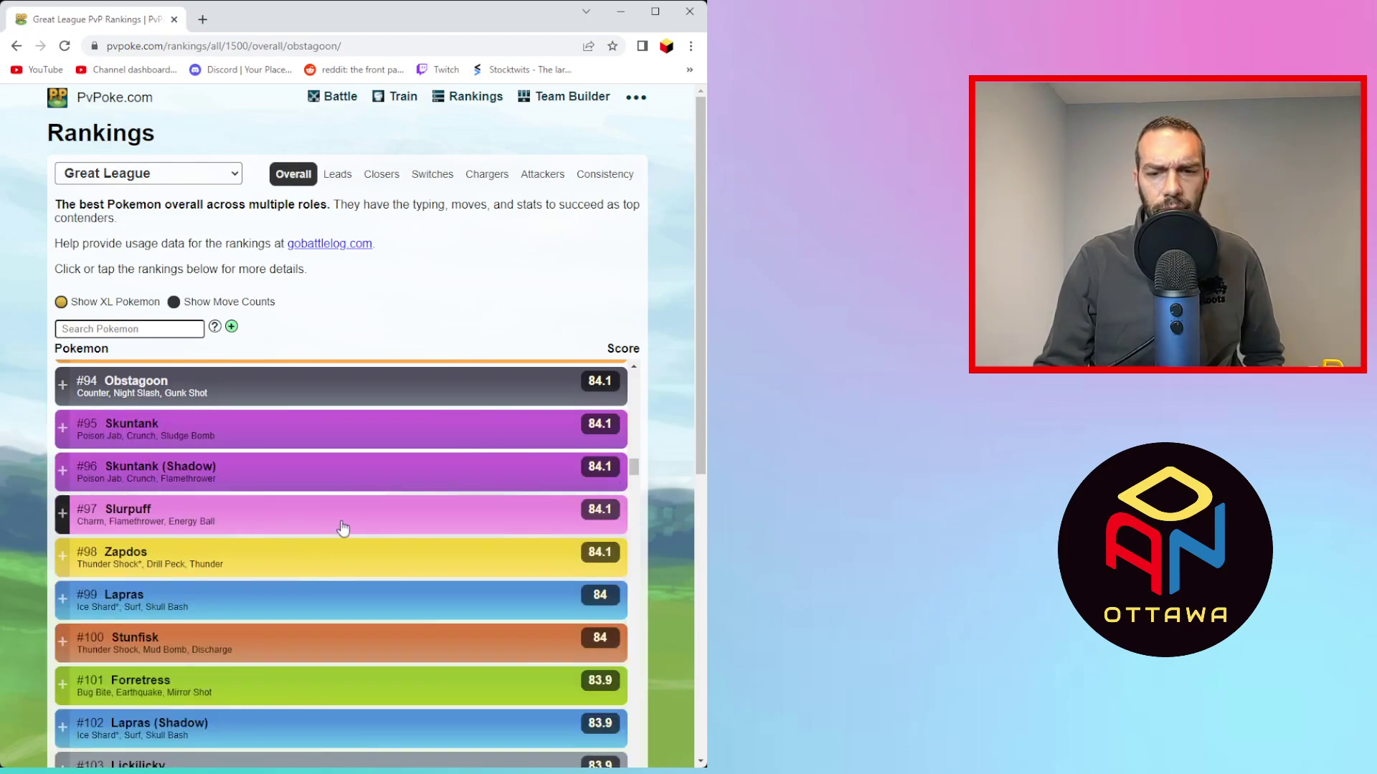
scroll(343, 528, down, 3)
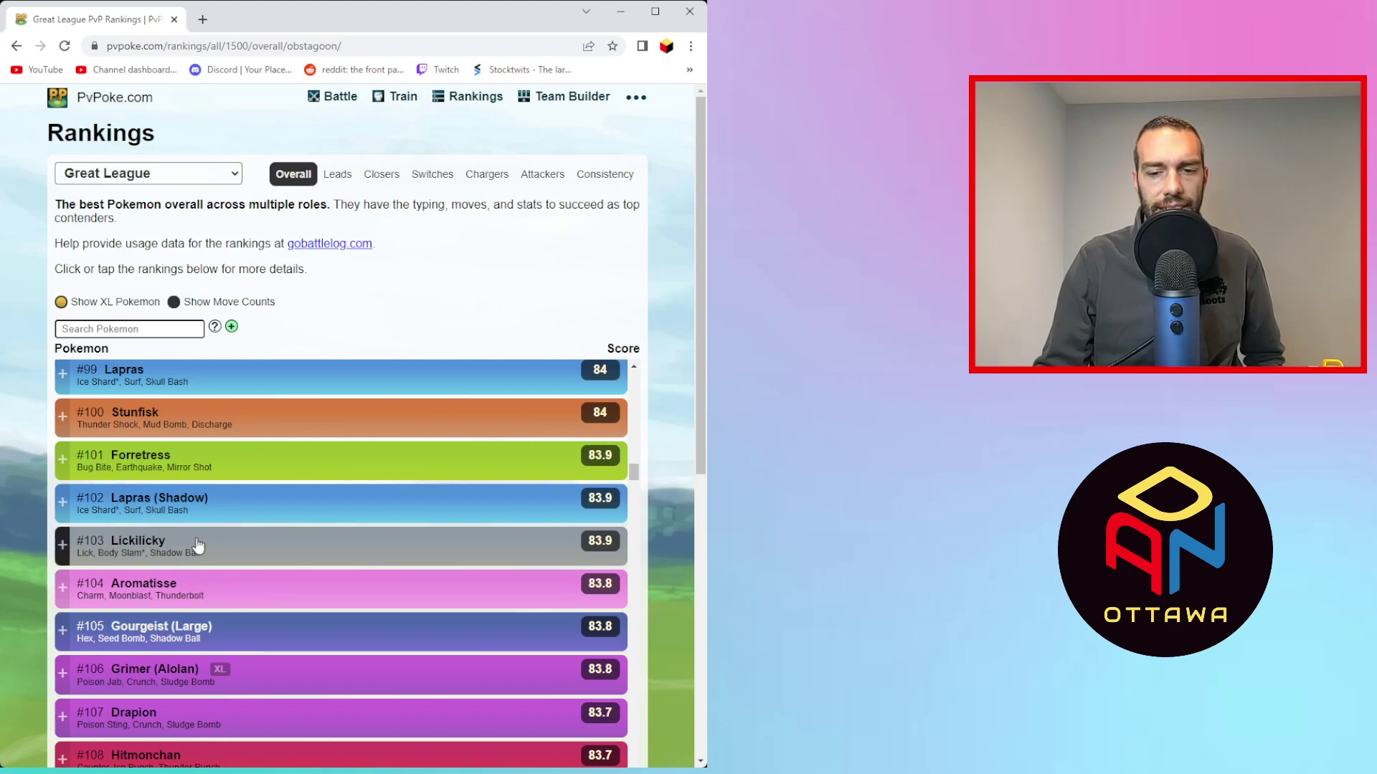
scroll(215, 566, down, 2)
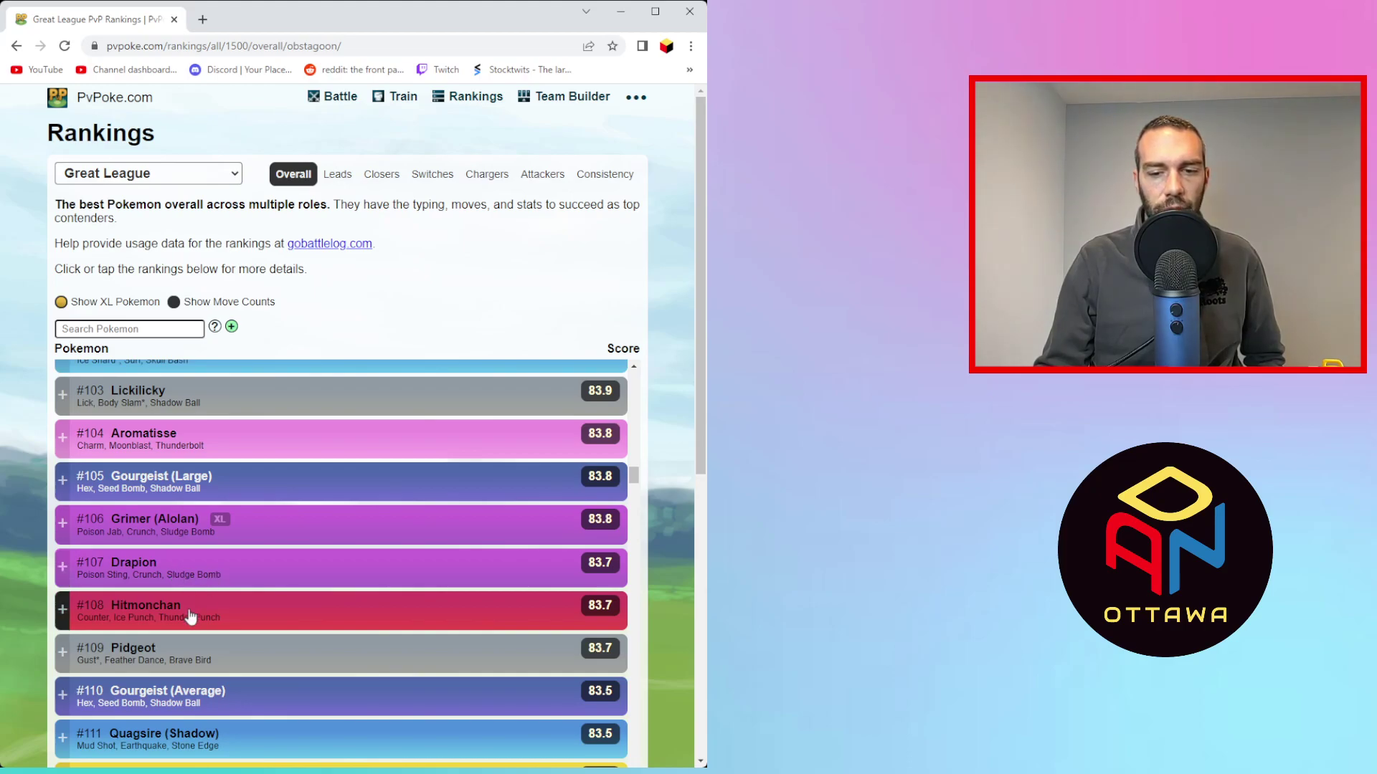
scroll(190, 617, down, 3)
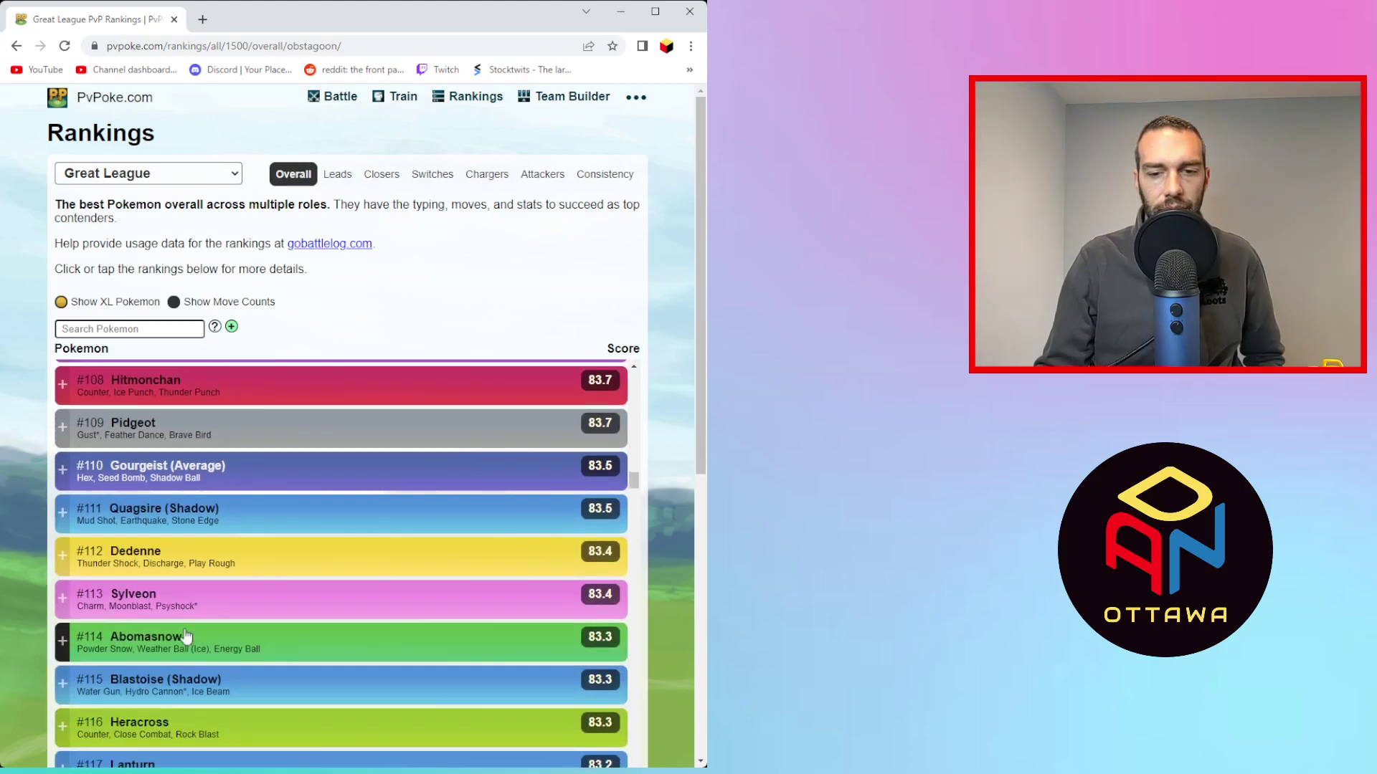
scroll(215, 554, down, 3)
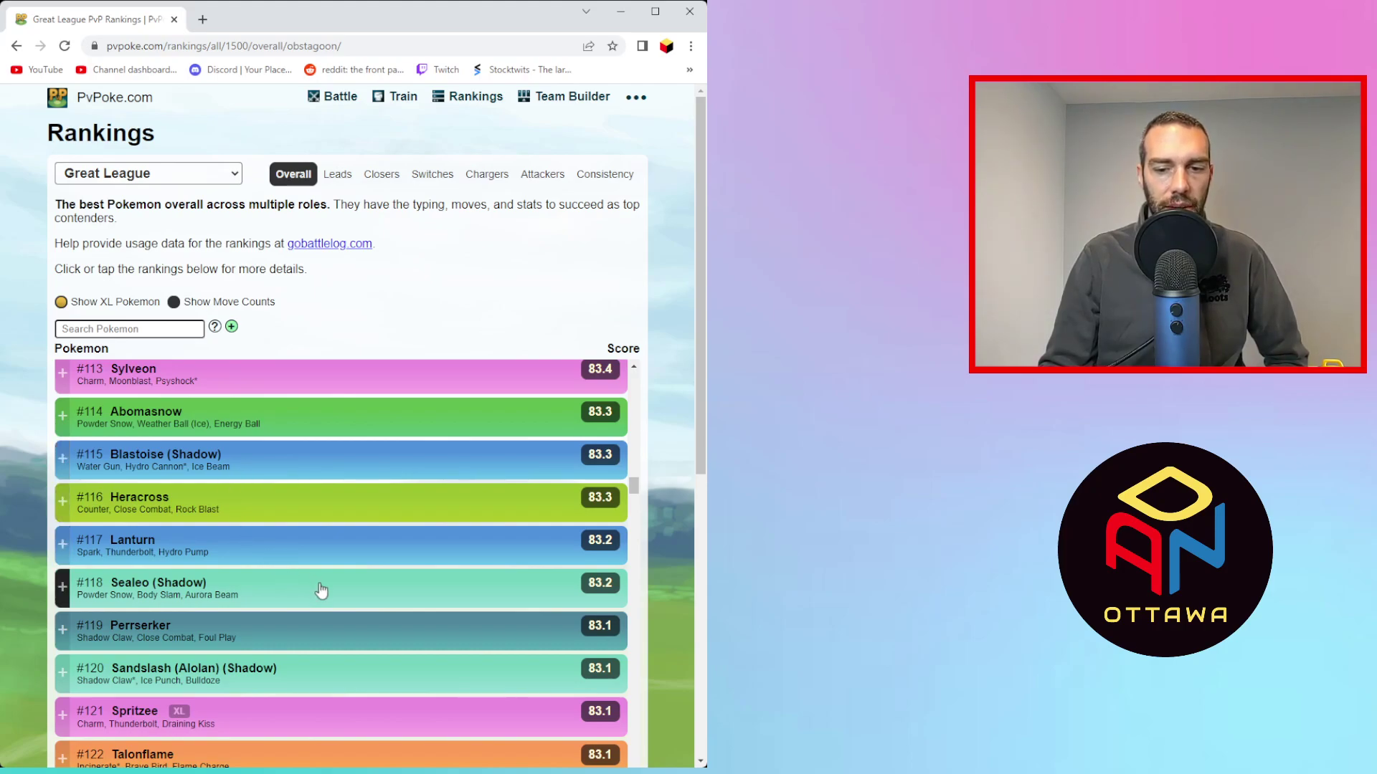
scroll(320, 589, down, 3)
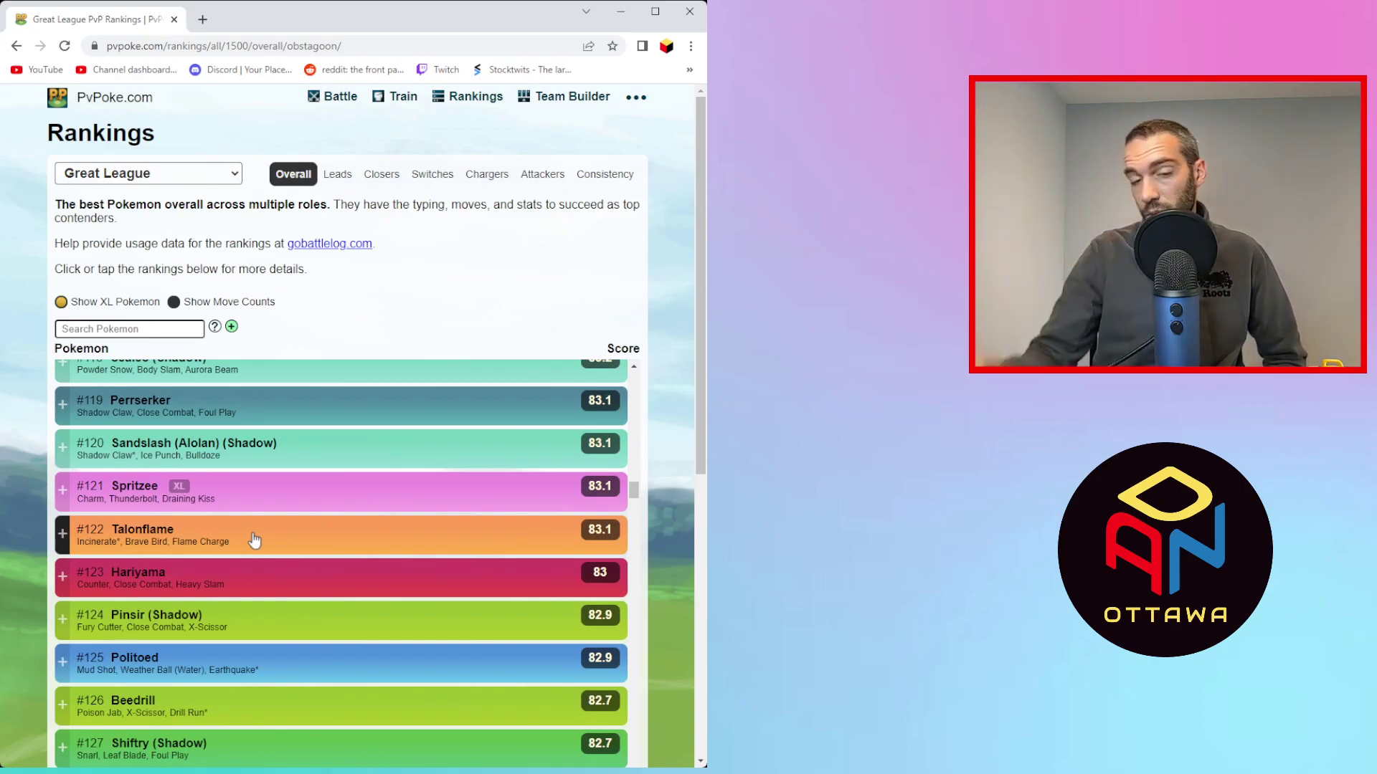
- Open Talonflame's Great League multi-battle: 30 wins, 24 losses, 1 draw, average 491
click(254, 539)
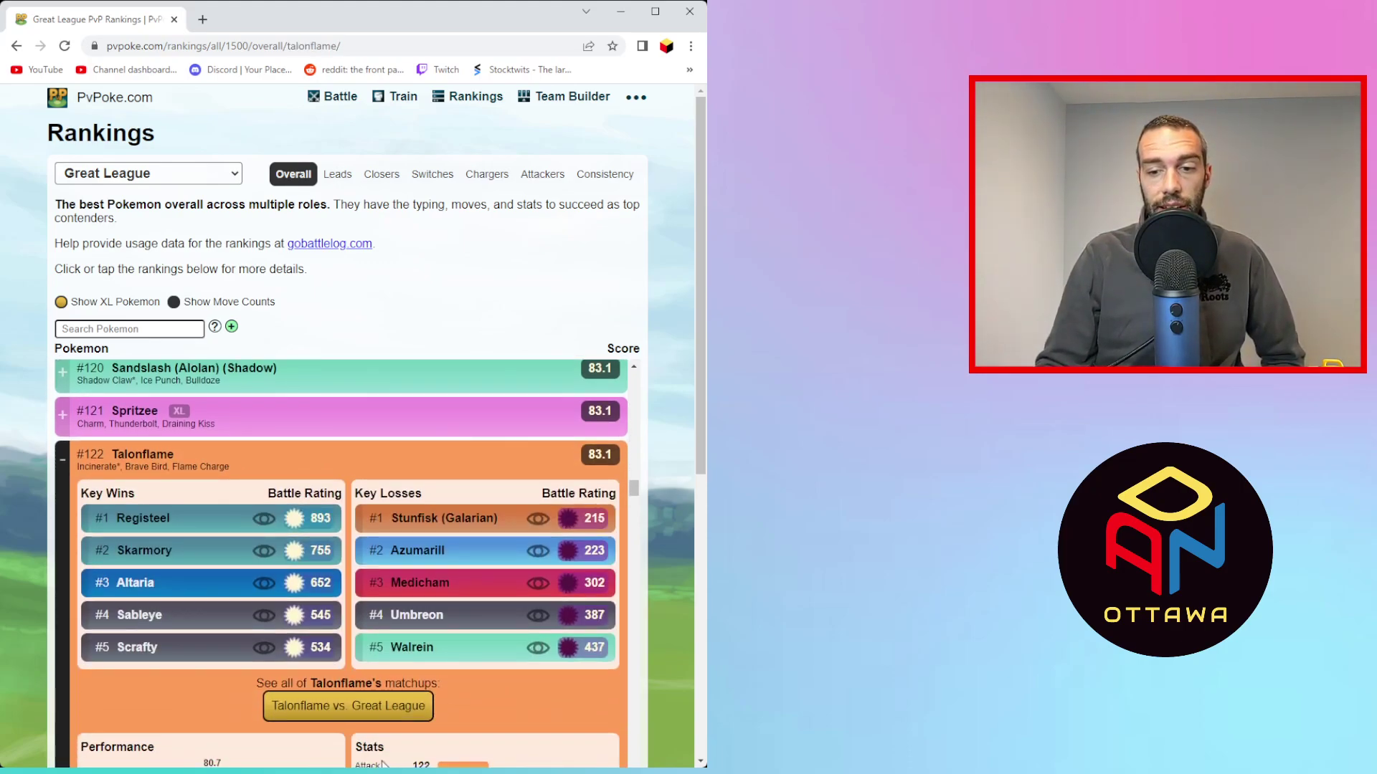
click(379, 715)
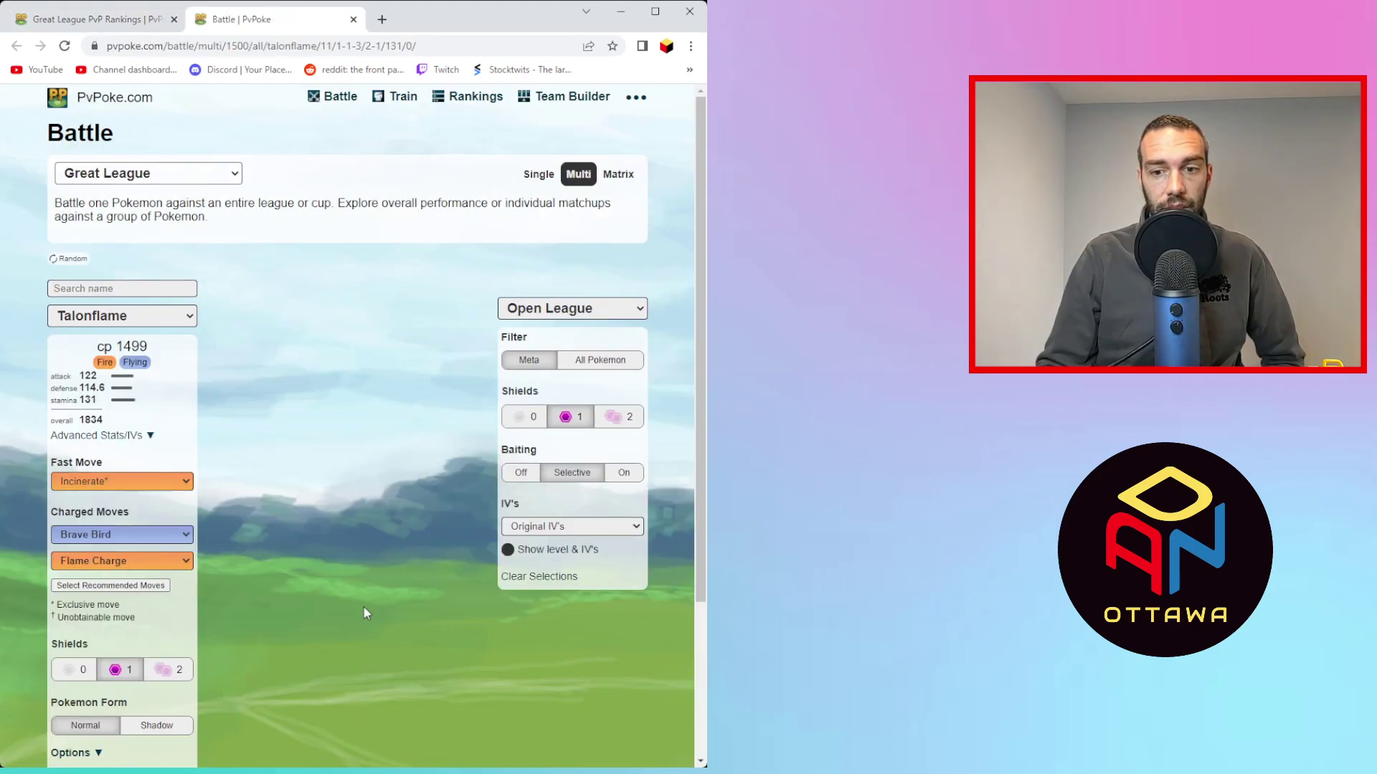
scroll(360, 592, down, 1)
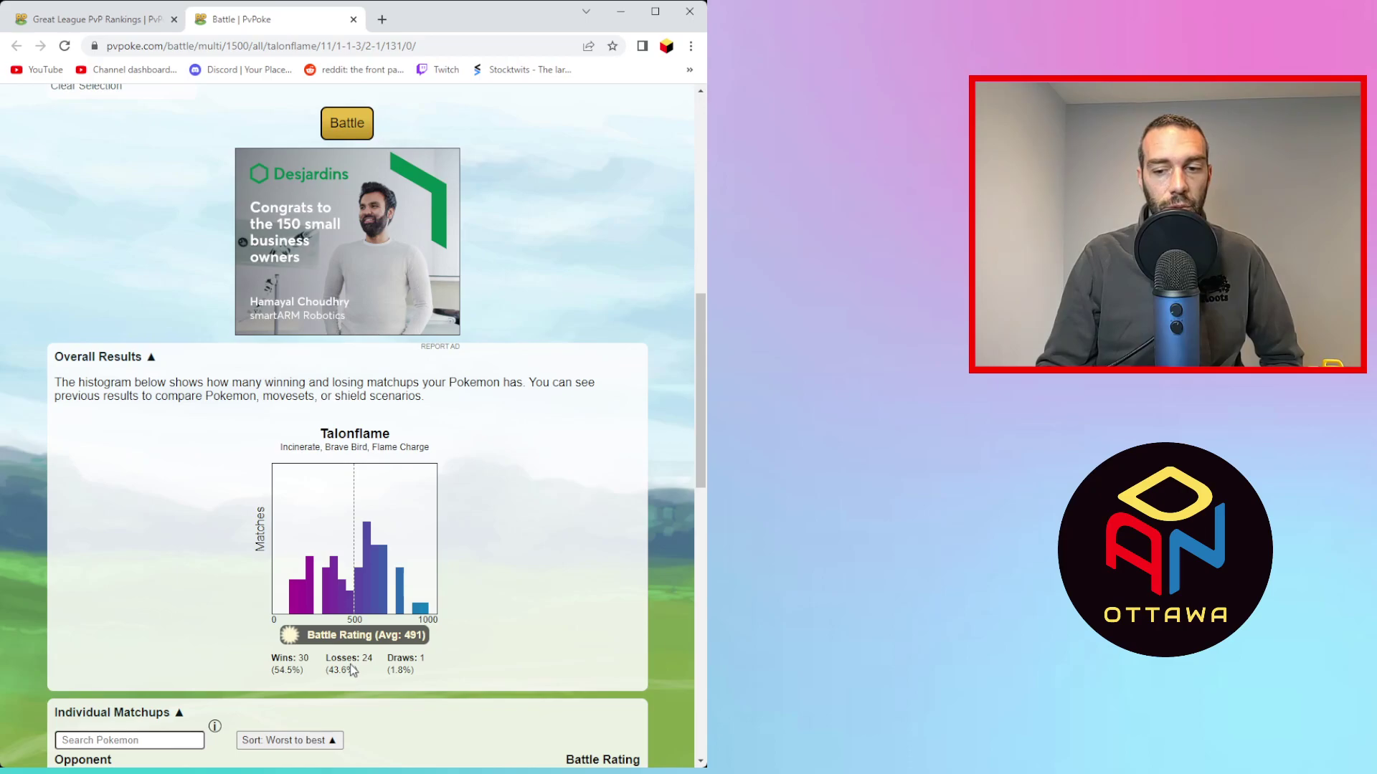
scroll(351, 669, down, 4)
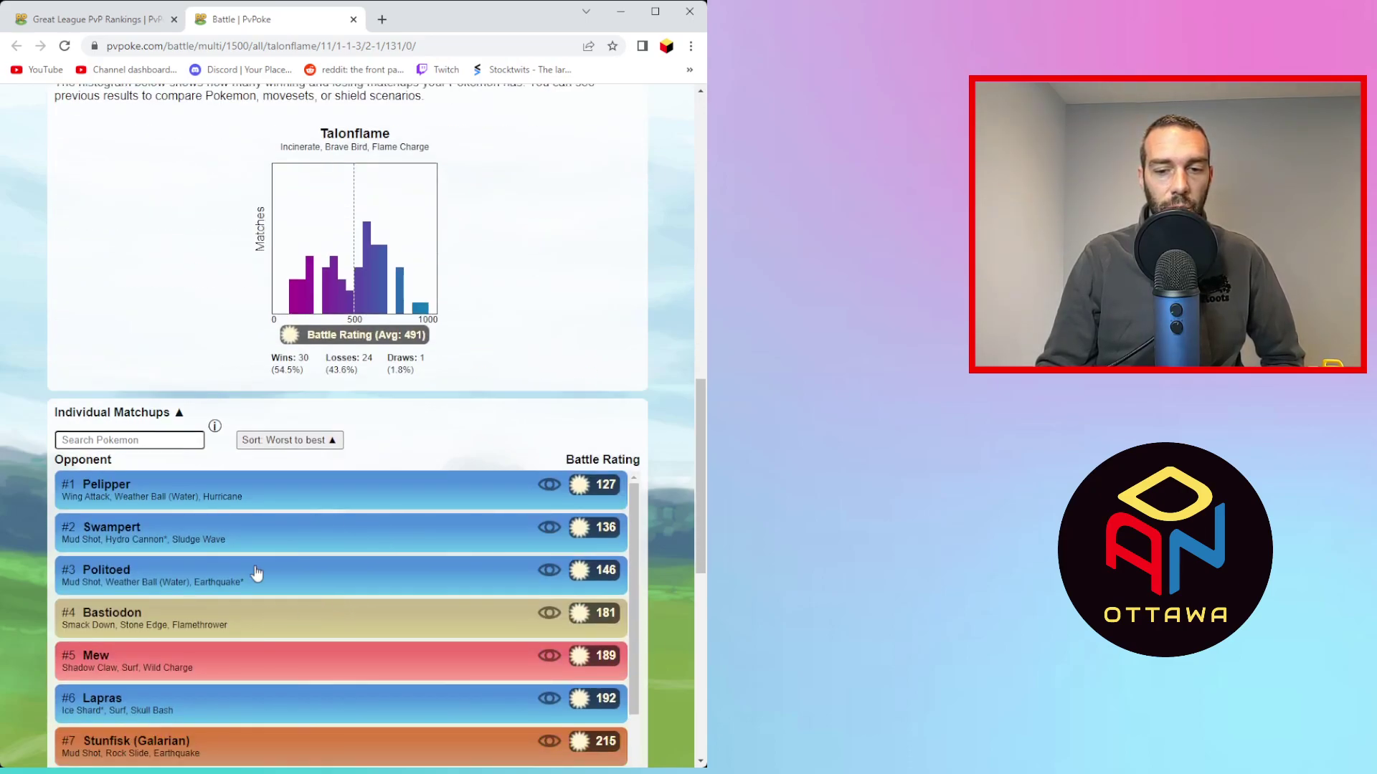
scroll(259, 578, down, 2)
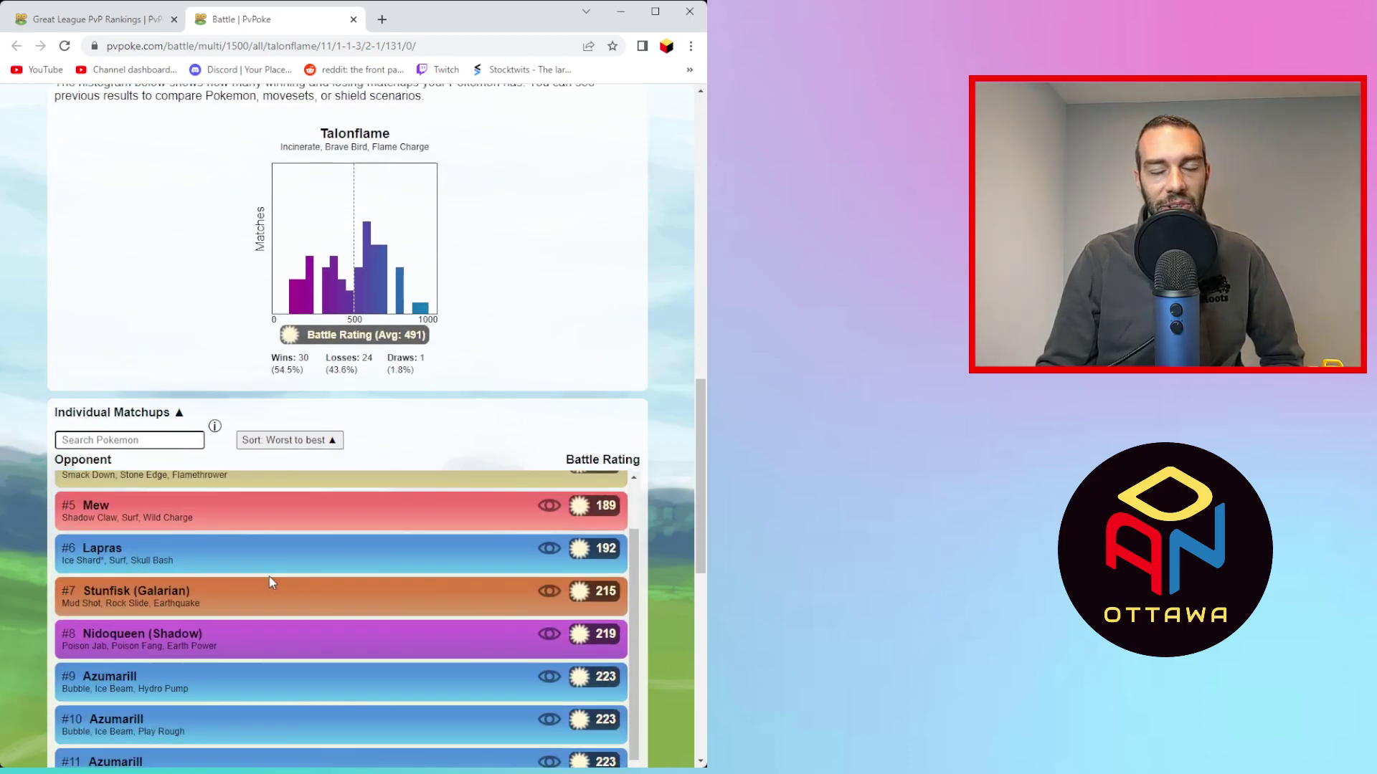
- Scroll to Talonflame's worst matchups: Pelipper at 127, then Swampert and Politoed
scroll(270, 578, down, 3)
scroll(274, 600, down, 3)
scroll(274, 600, up, 3)
scroll(272, 591, down, 2)
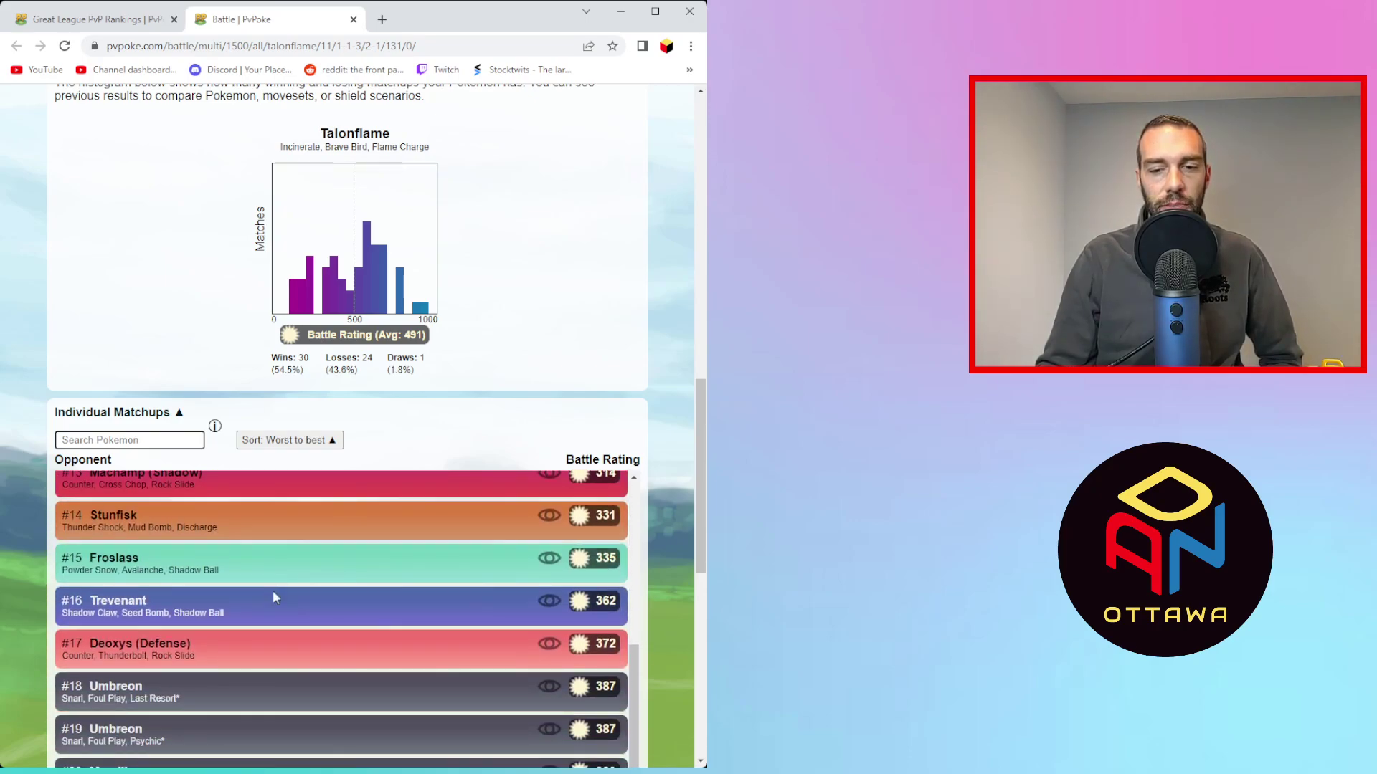
scroll(276, 586, down, 1)
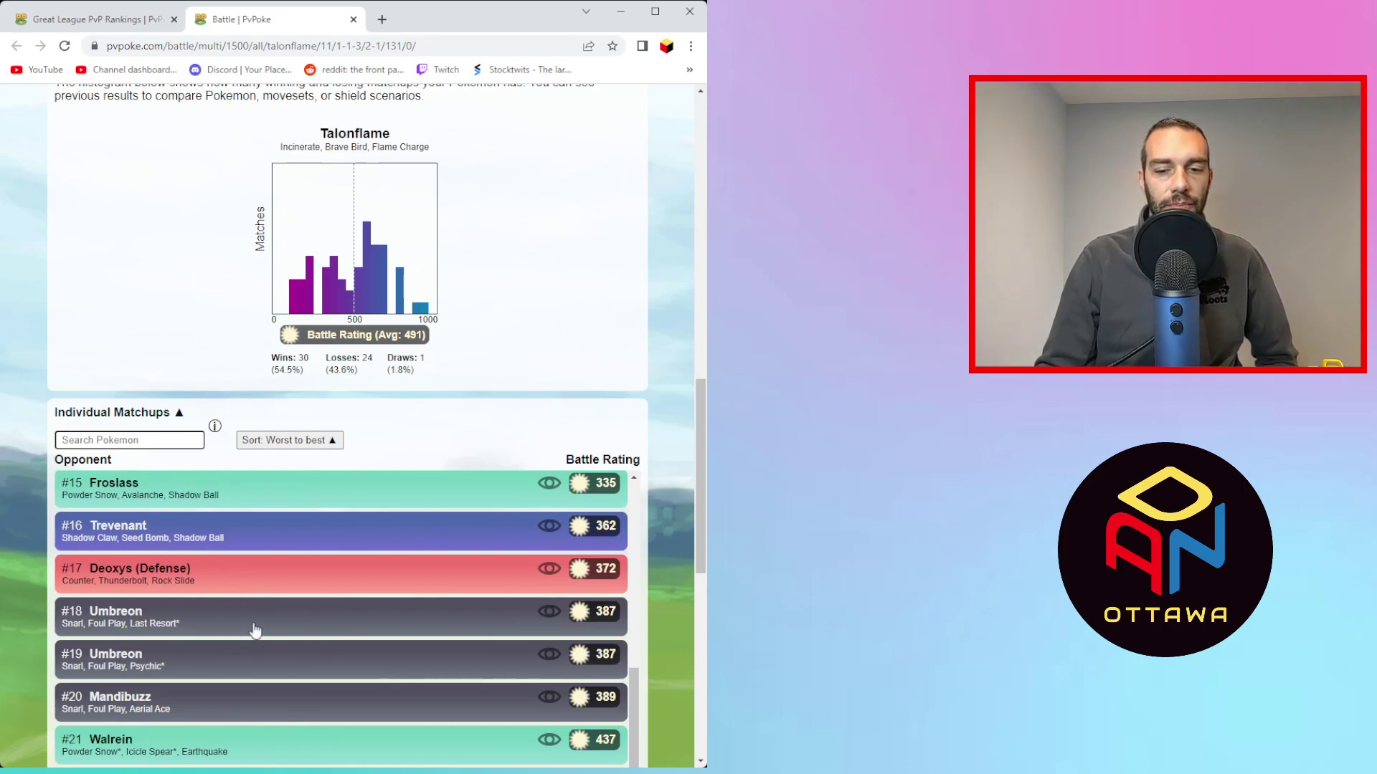
scroll(249, 617, down, 3)
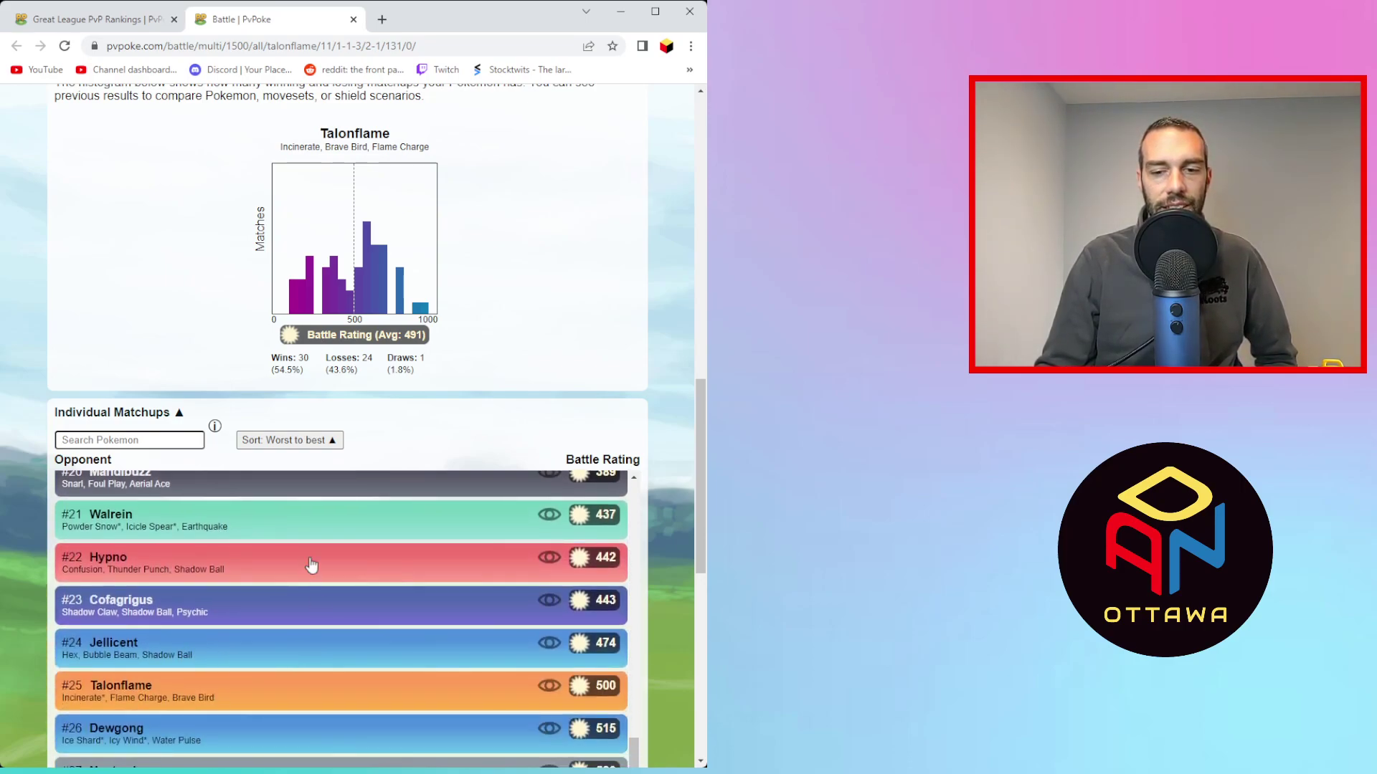
scroll(287, 574, up, 2)
scroll(241, 625, down, 3)
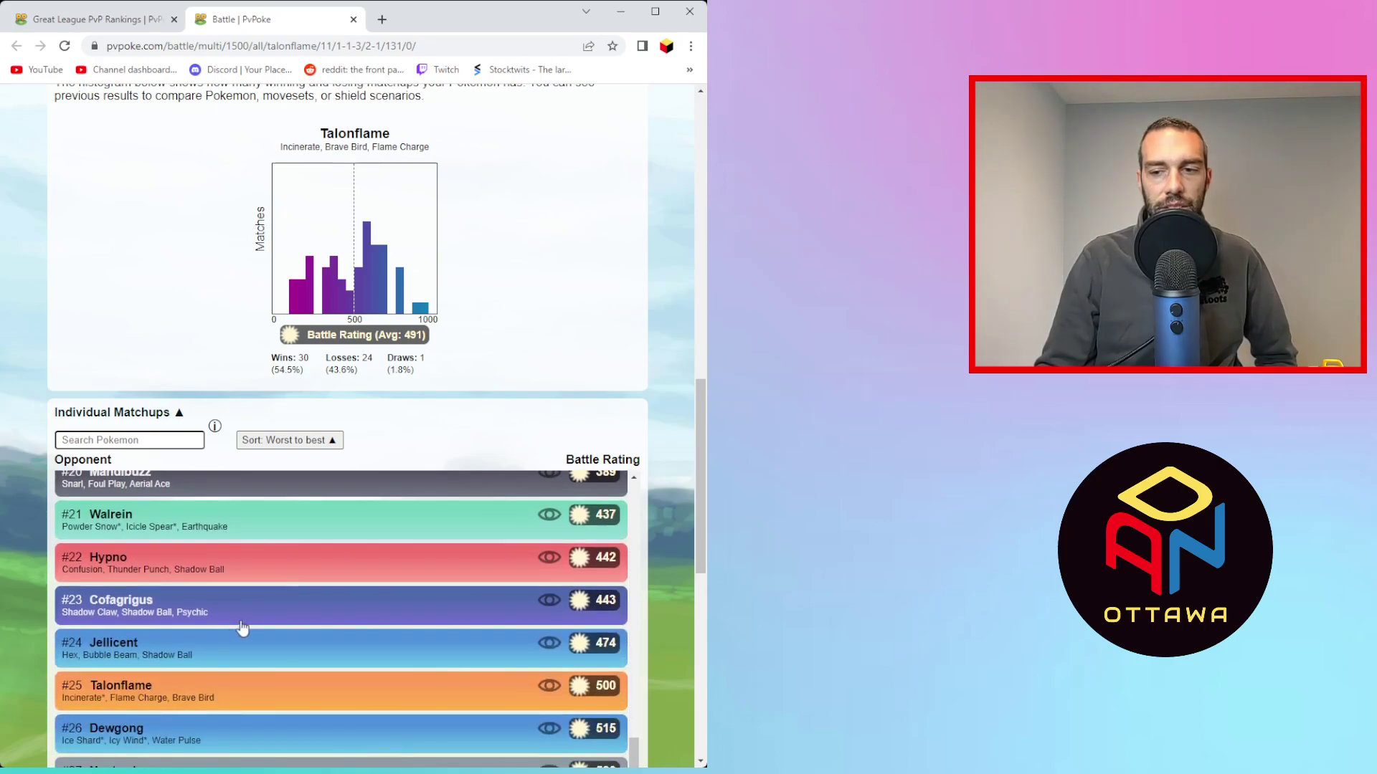
scroll(242, 627, down, 3)
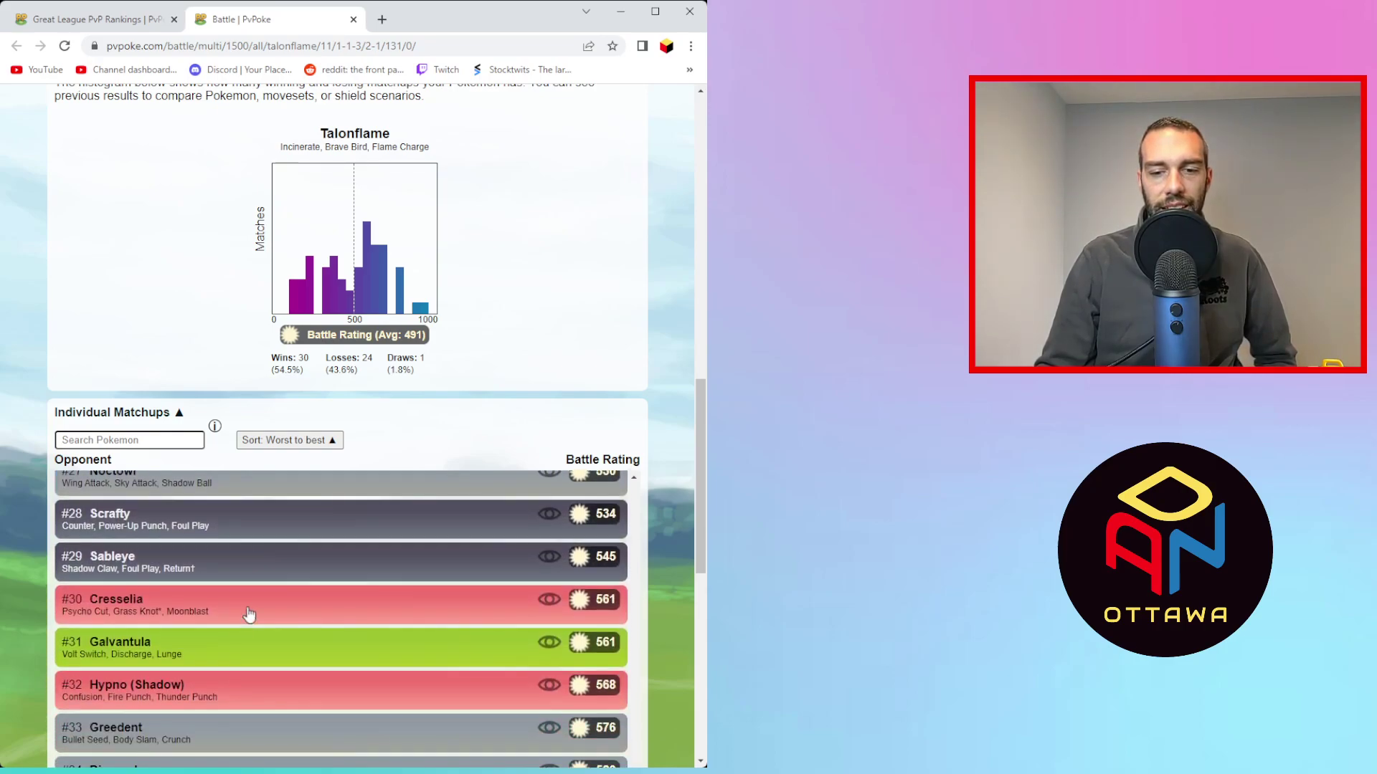
scroll(206, 673, down, 3)
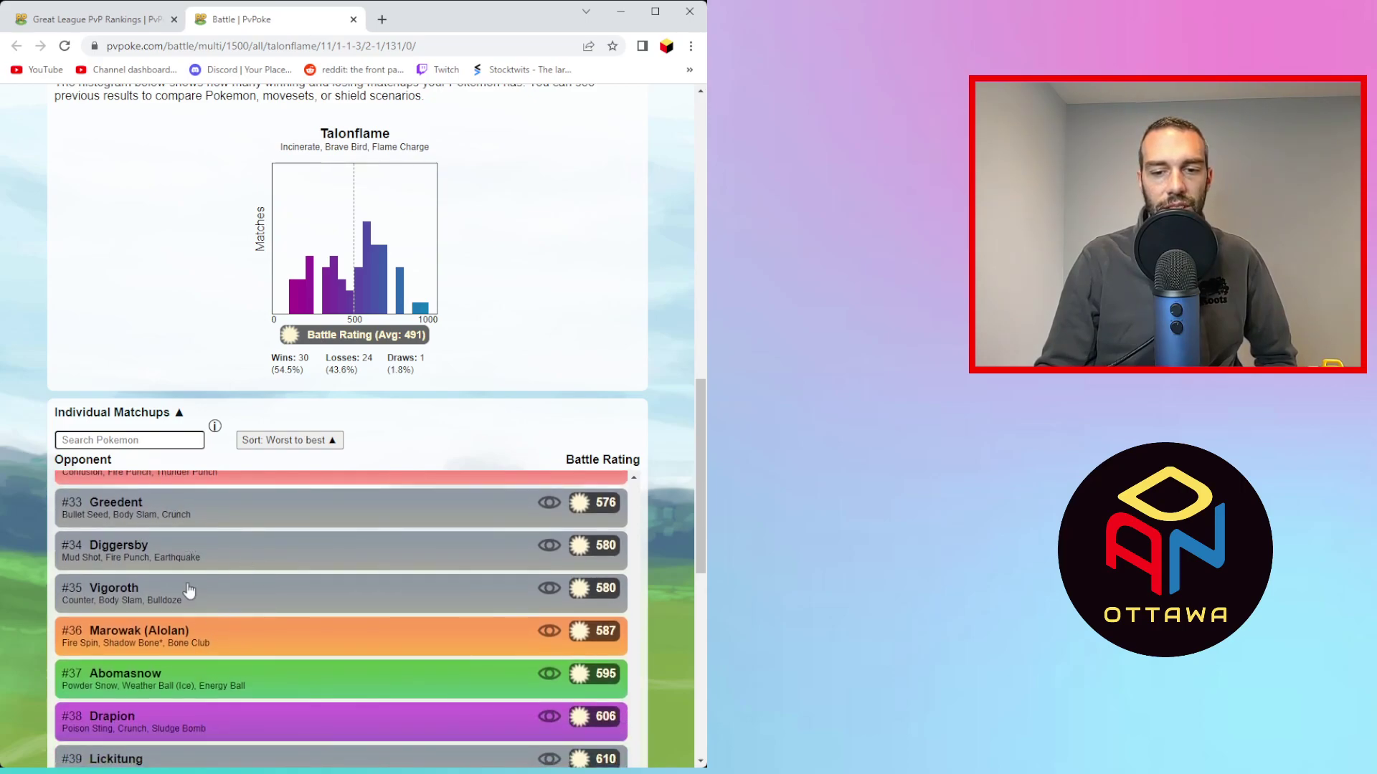
scroll(209, 617, down, 3)
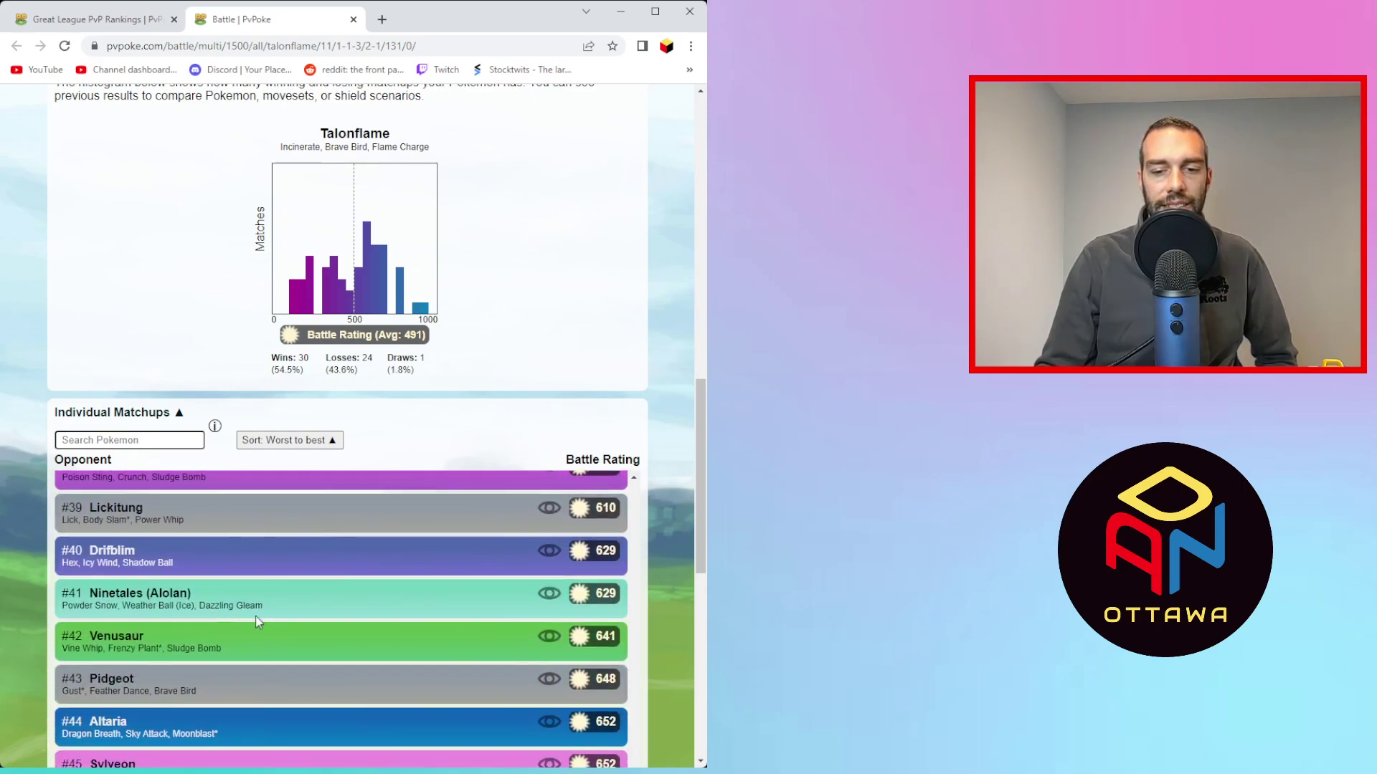
scroll(262, 616, down, 5)
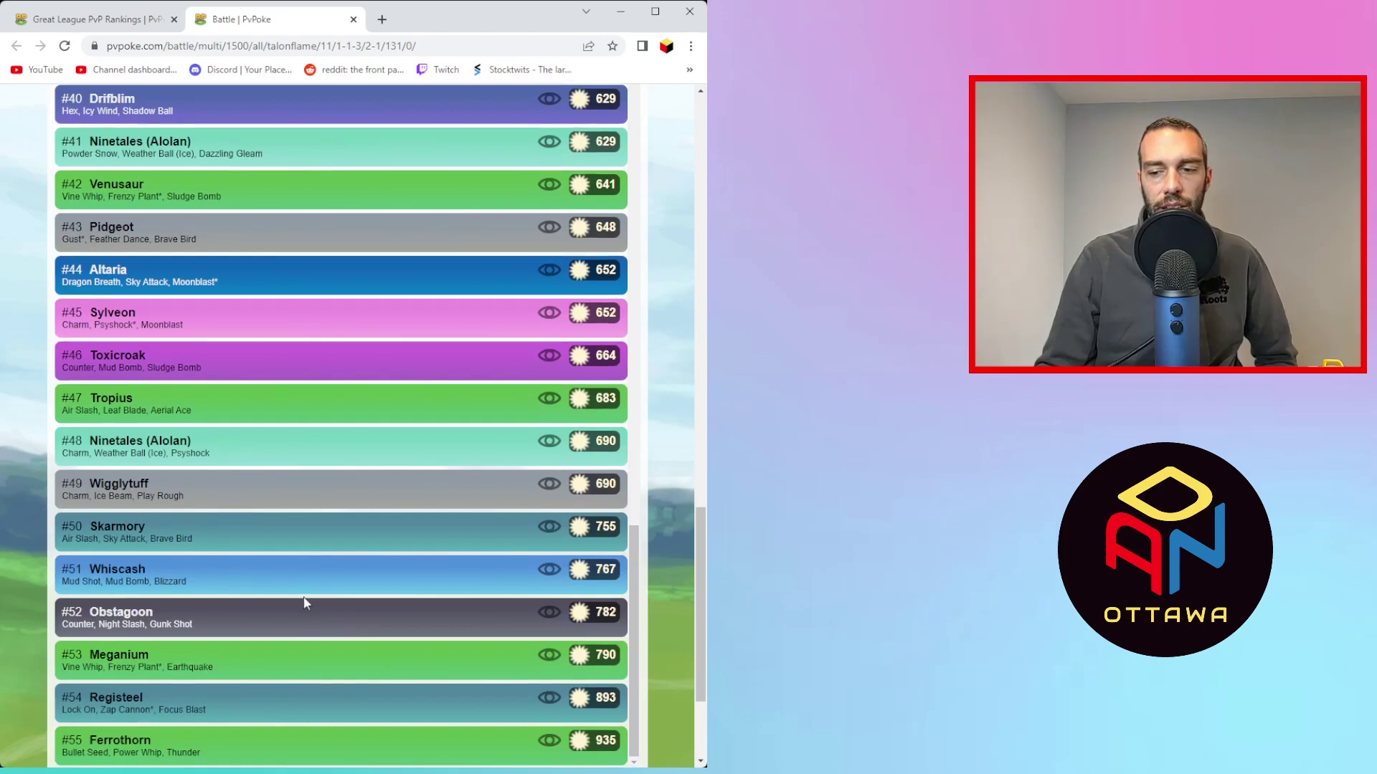
scroll(301, 603, down, 3)
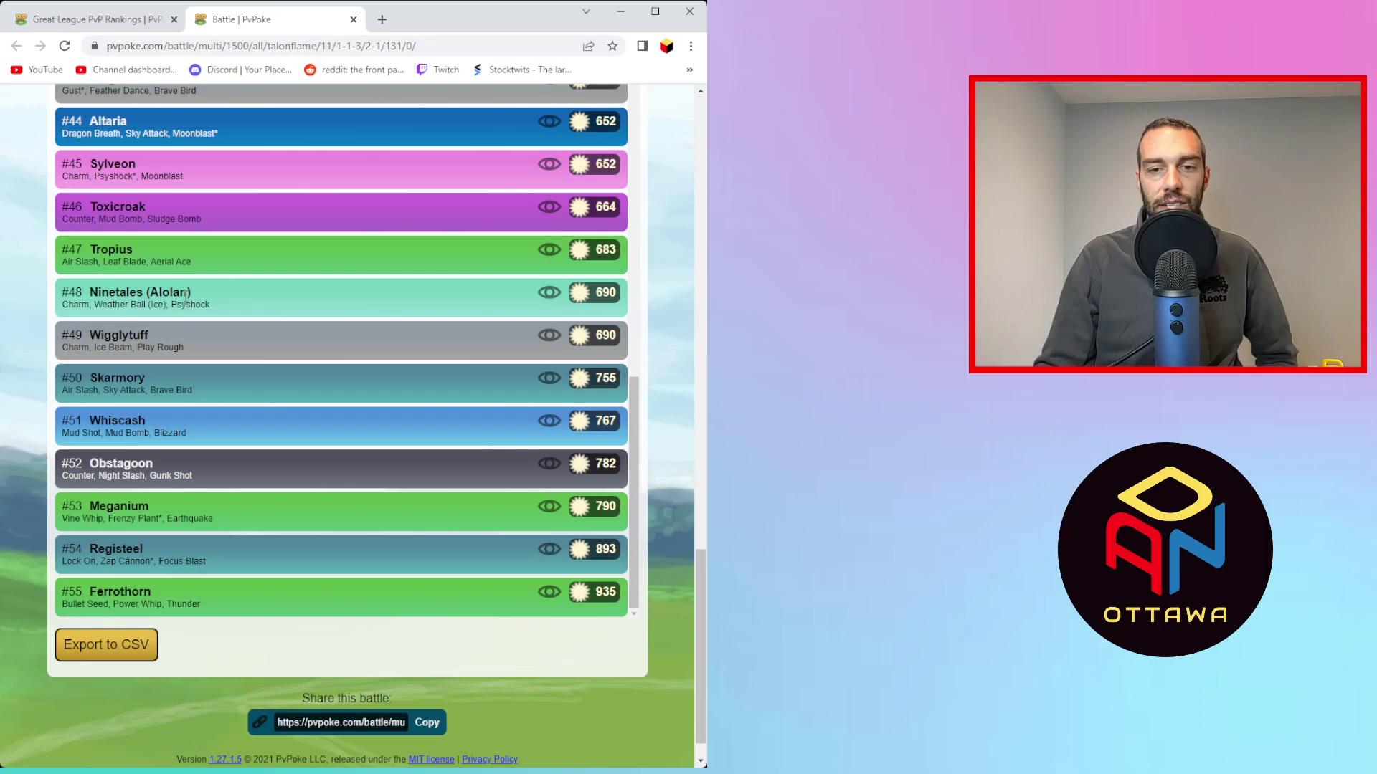
scroll(257, 365, up, 2)
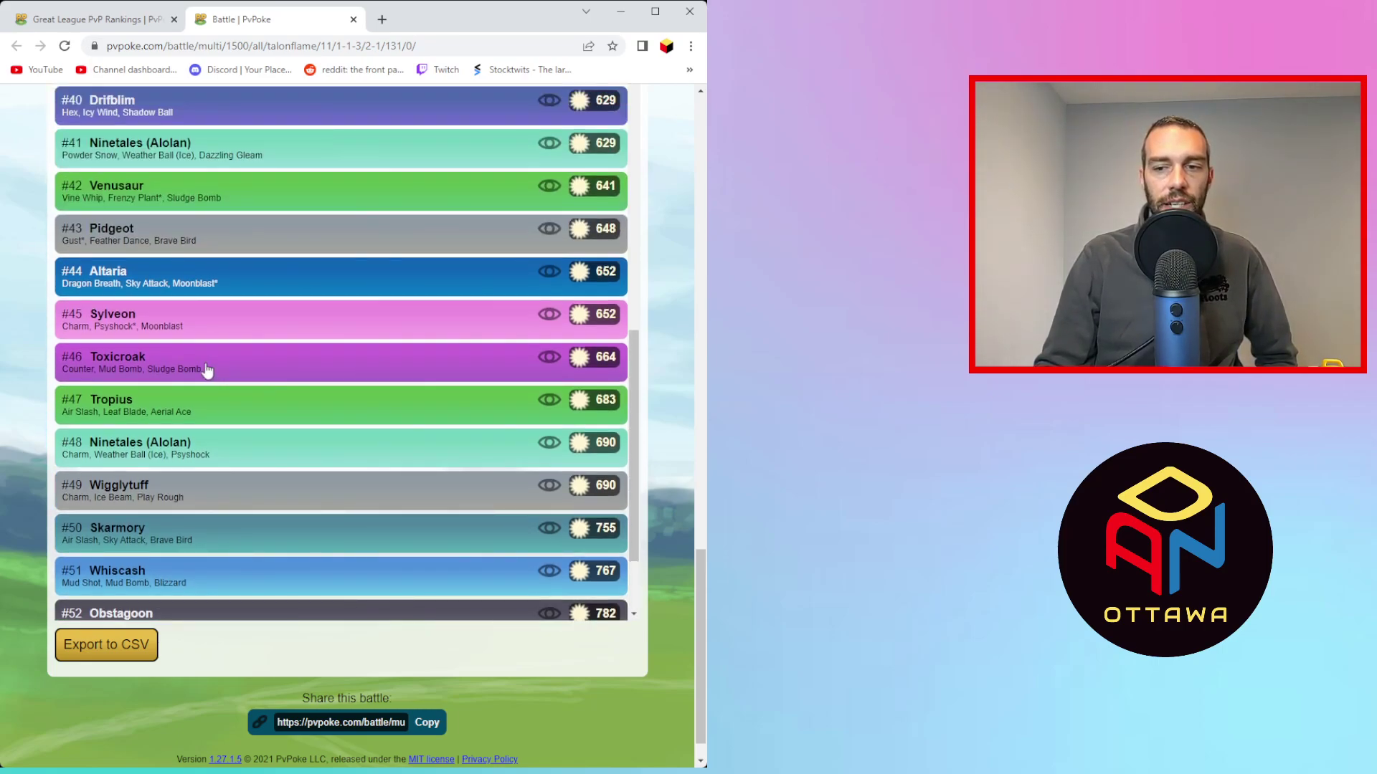
scroll(216, 367, up, 20)
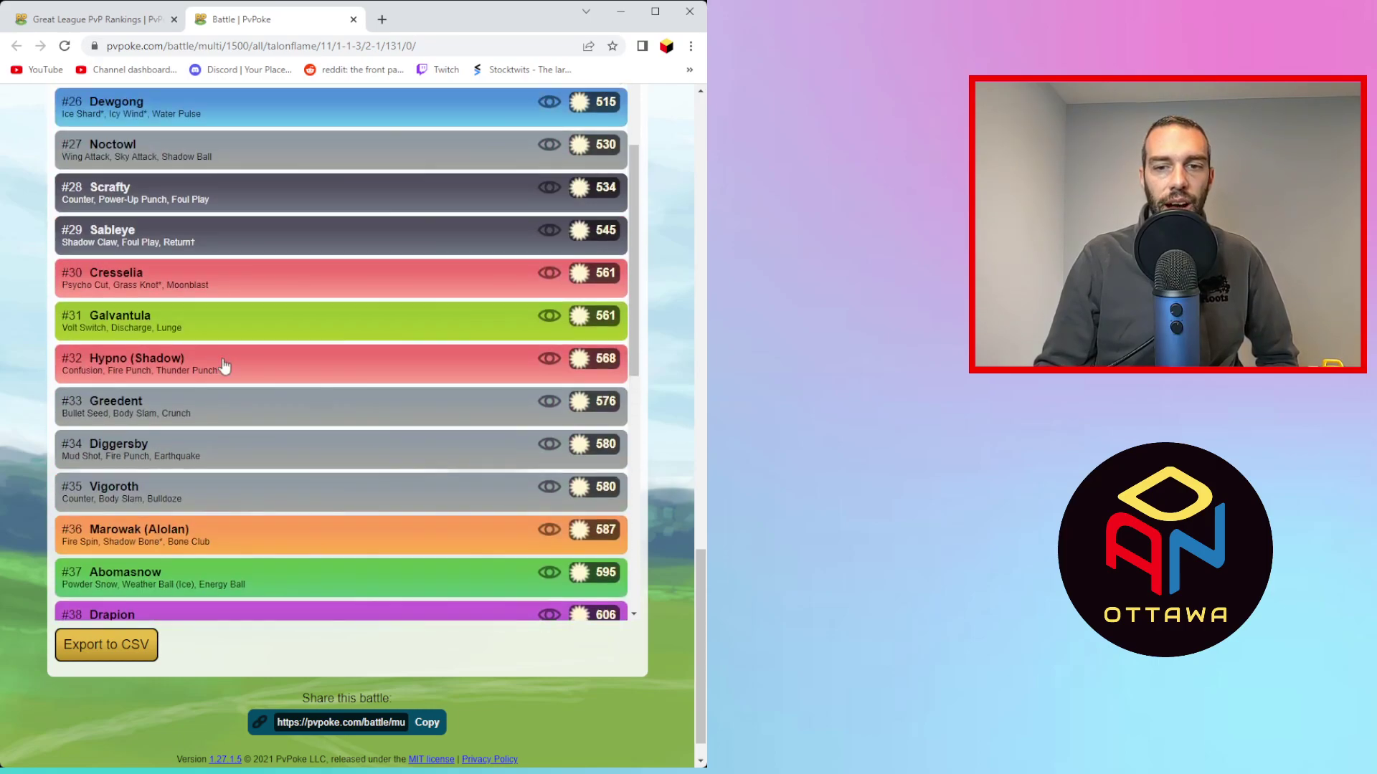
scroll(224, 366, up, 15)
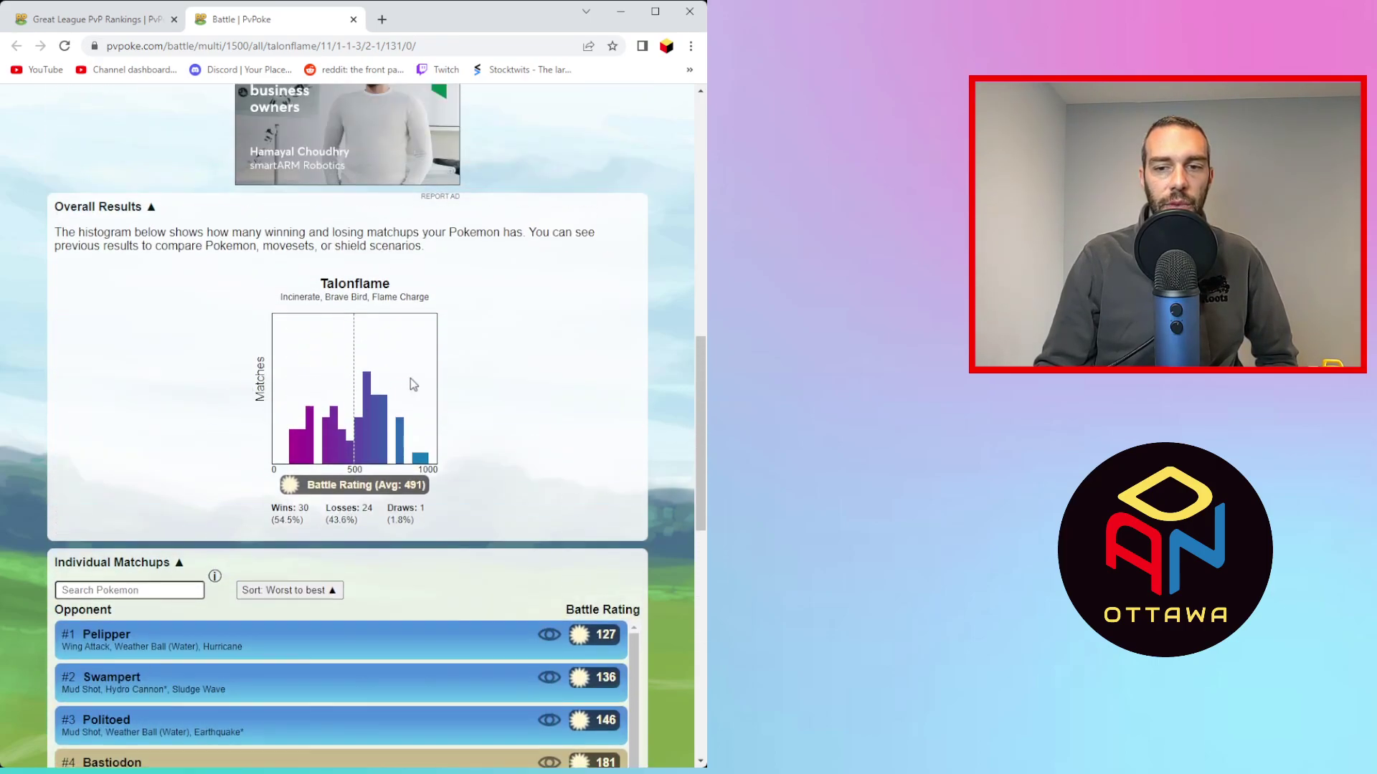
scroll(512, 367, up, 1)
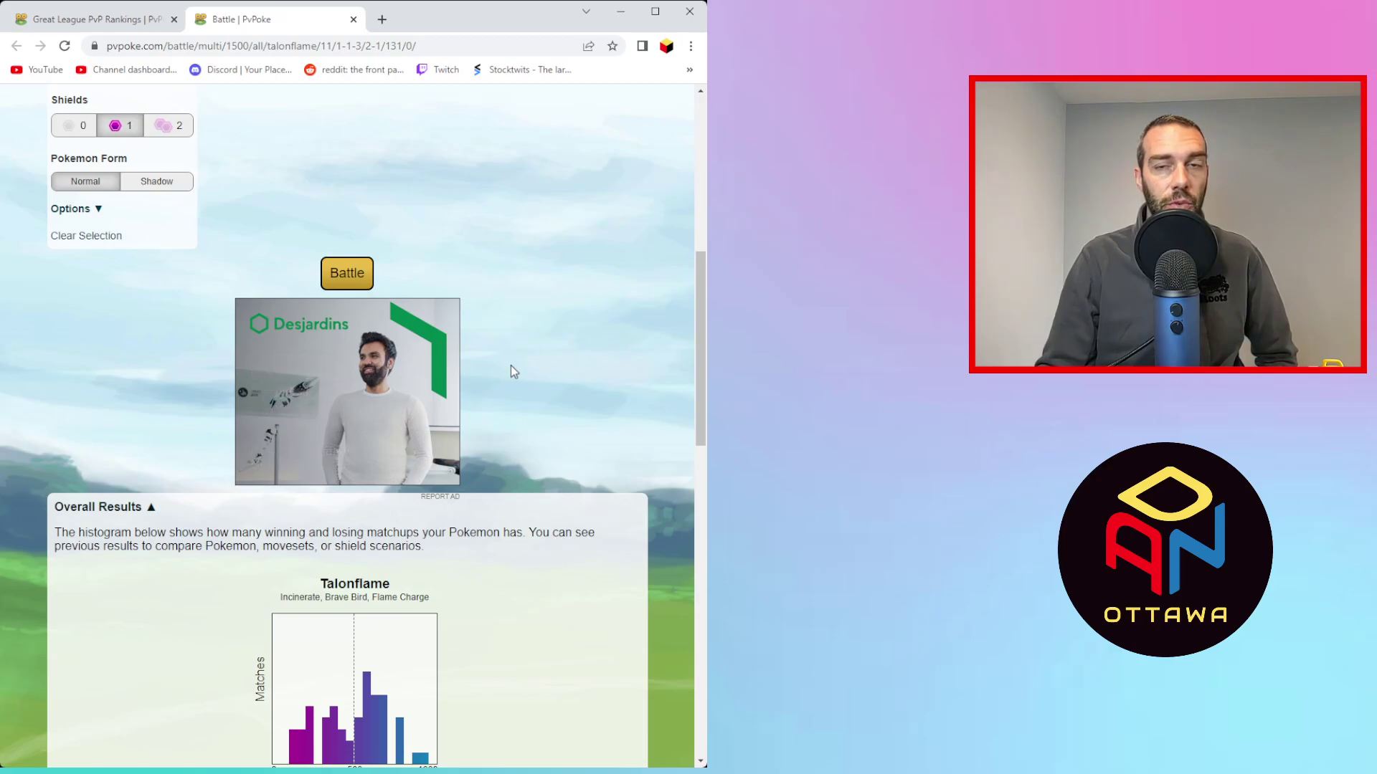
scroll(512, 367, down, 2)
scroll(511, 371, down, 4)
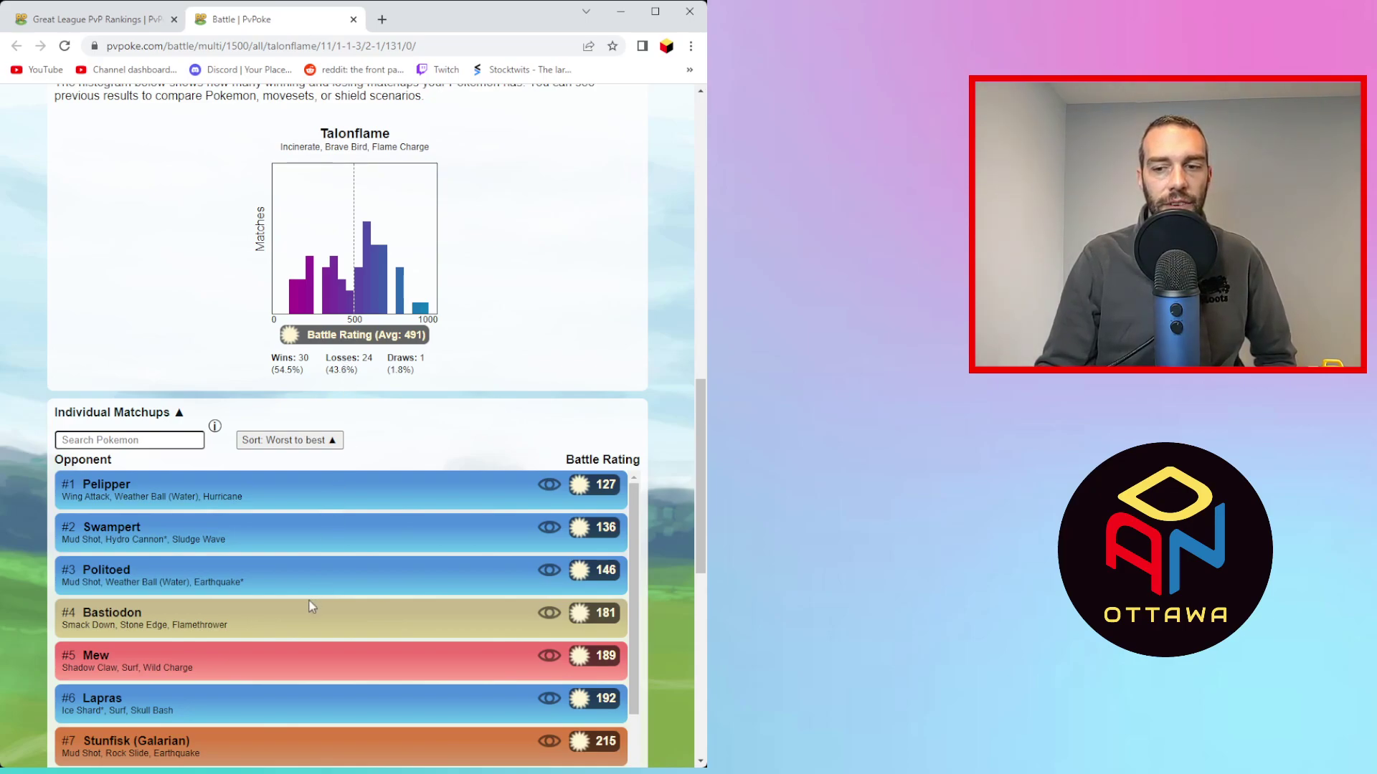
- Give Talonflame and its Great League opponents two shields each and review the results
scroll(312, 607, down, 4)
scroll(311, 606, down, 3)
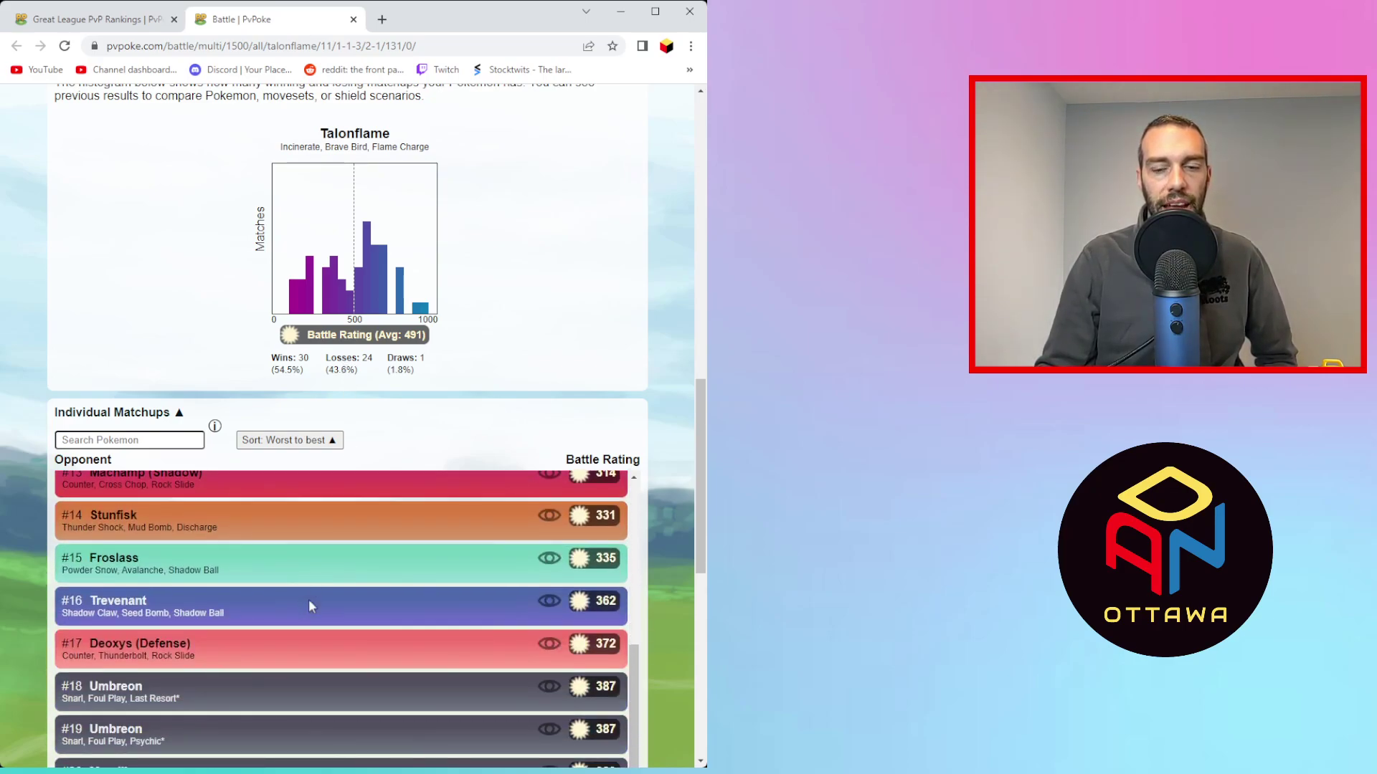
scroll(314, 602, up, 7)
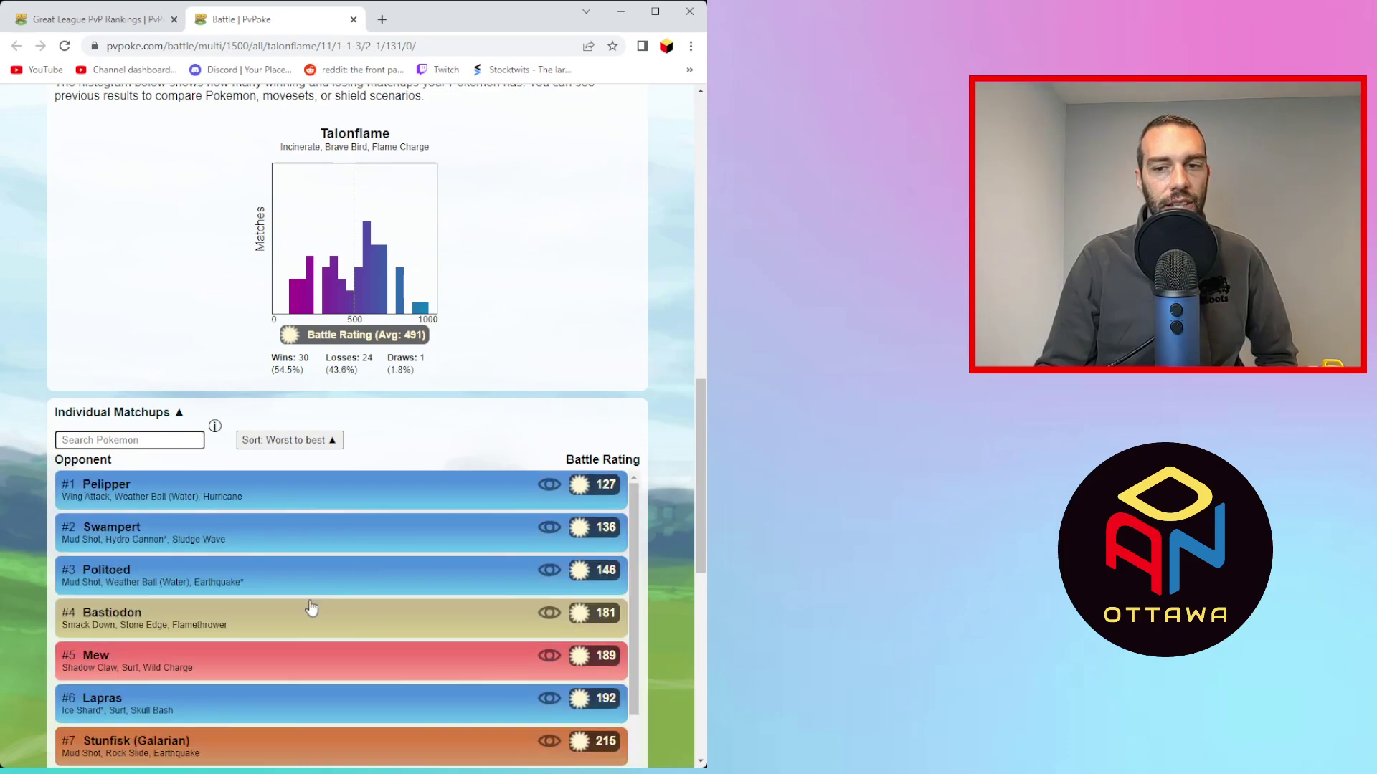
scroll(459, 443, up, 12)
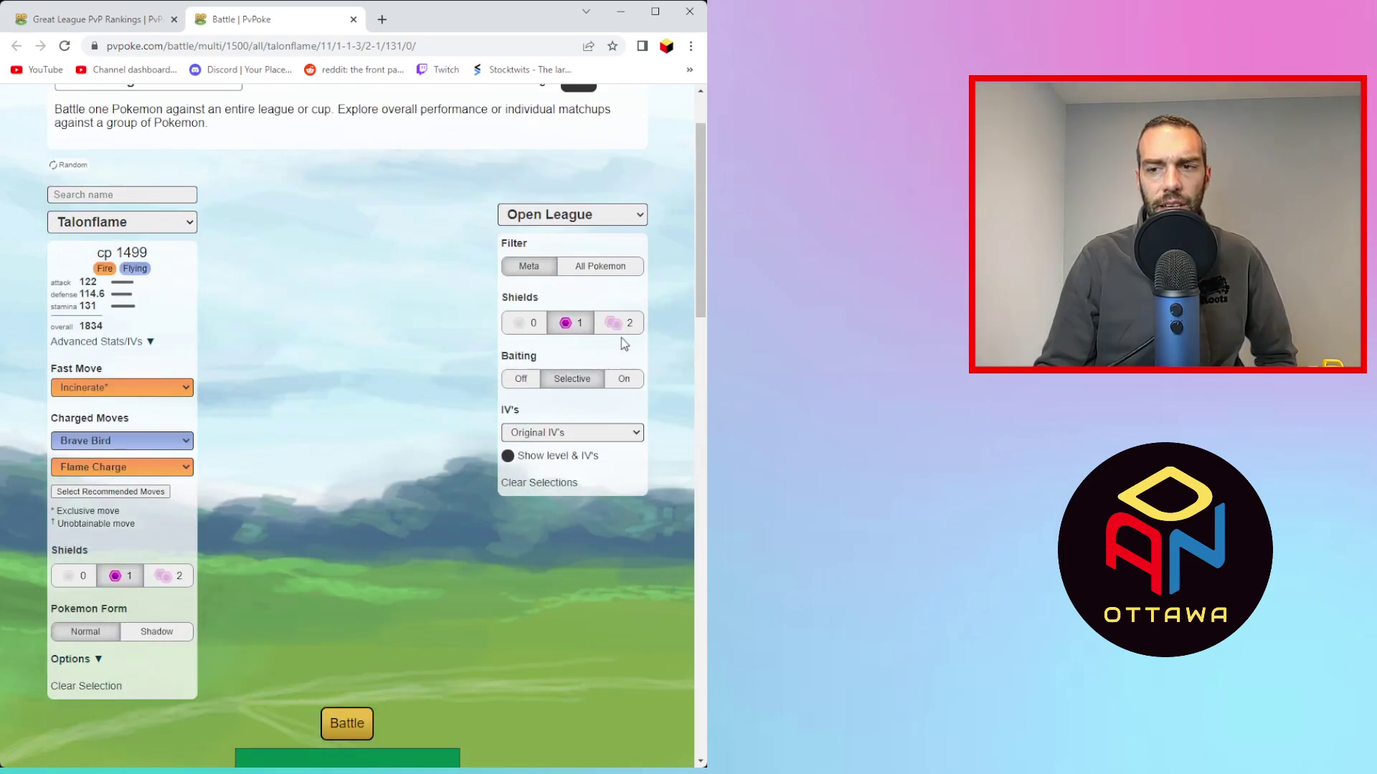
click(618, 324)
click(163, 578)
scroll(343, 274, down, 6)
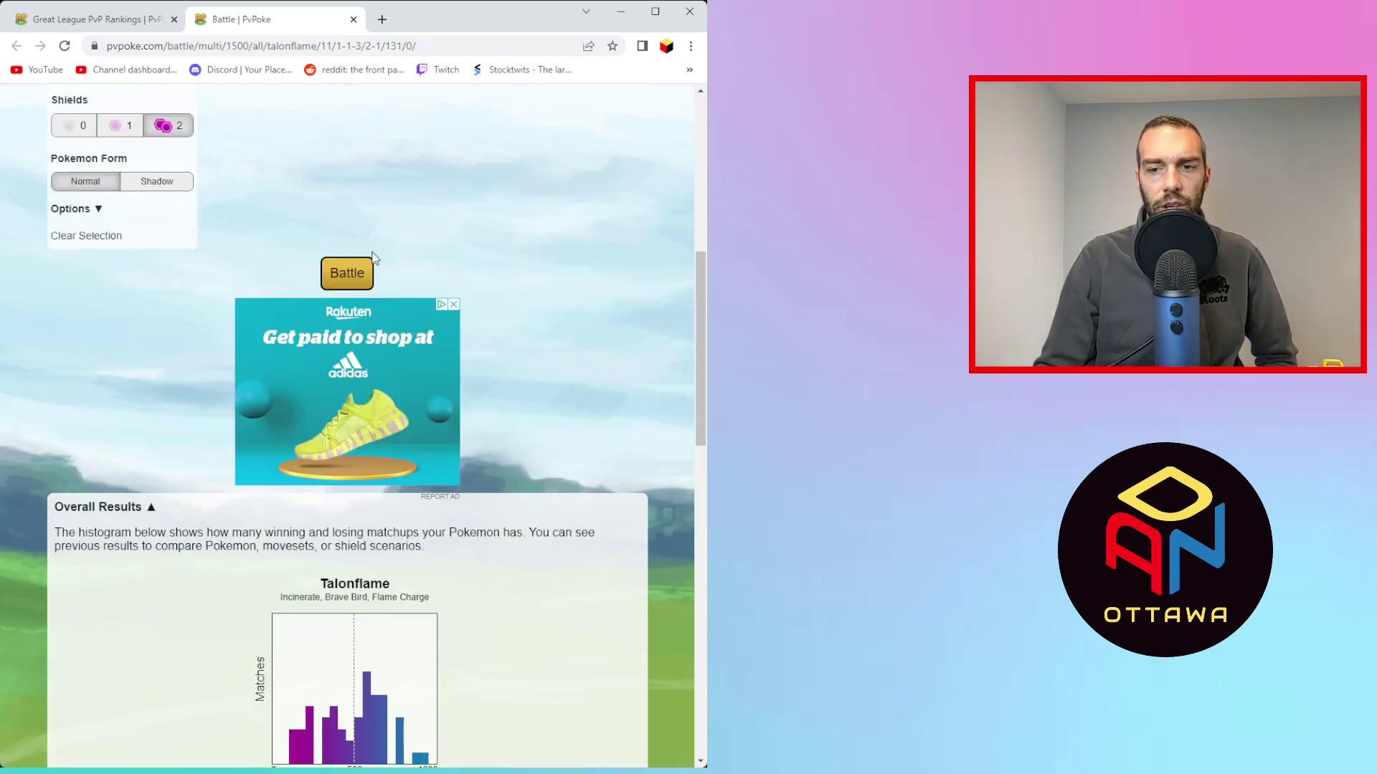
scroll(342, 272, down, 3)
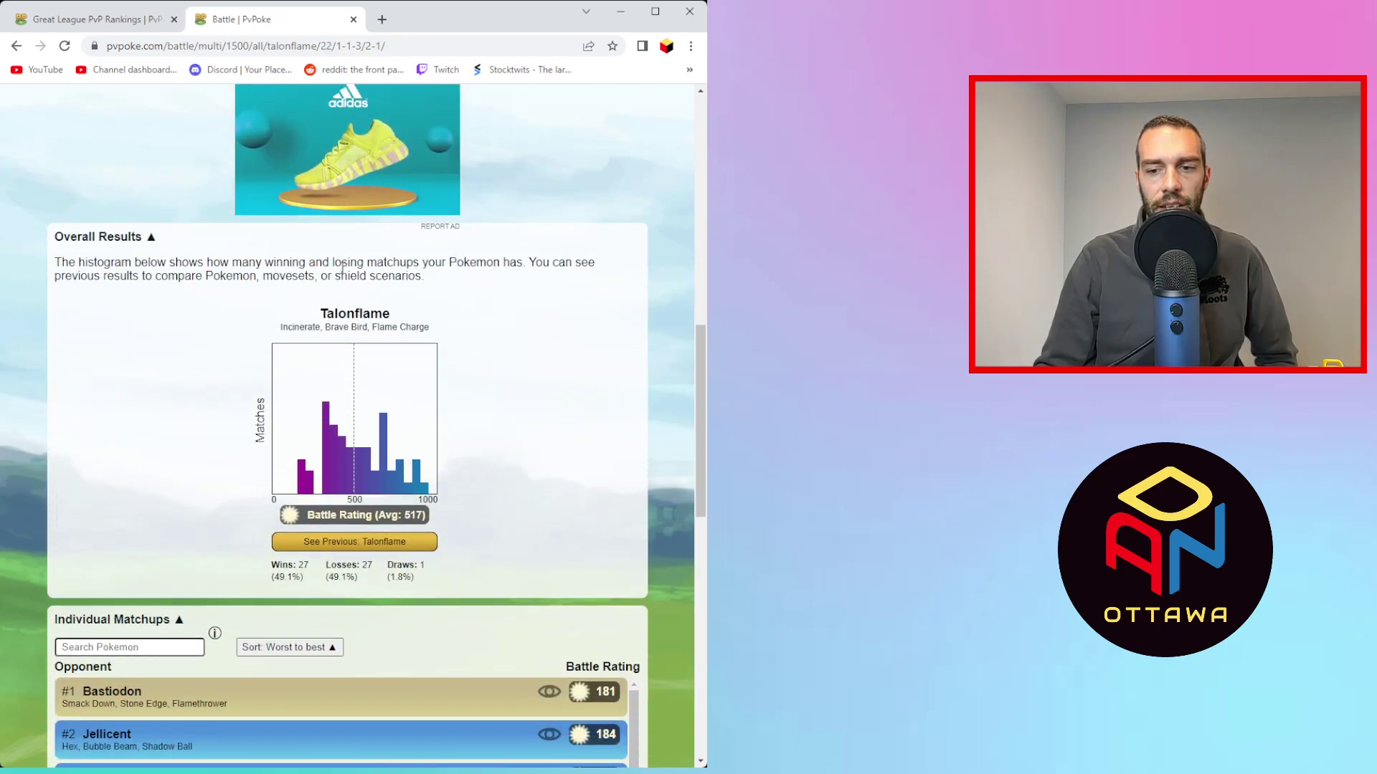
scroll(413, 529, down, 5)
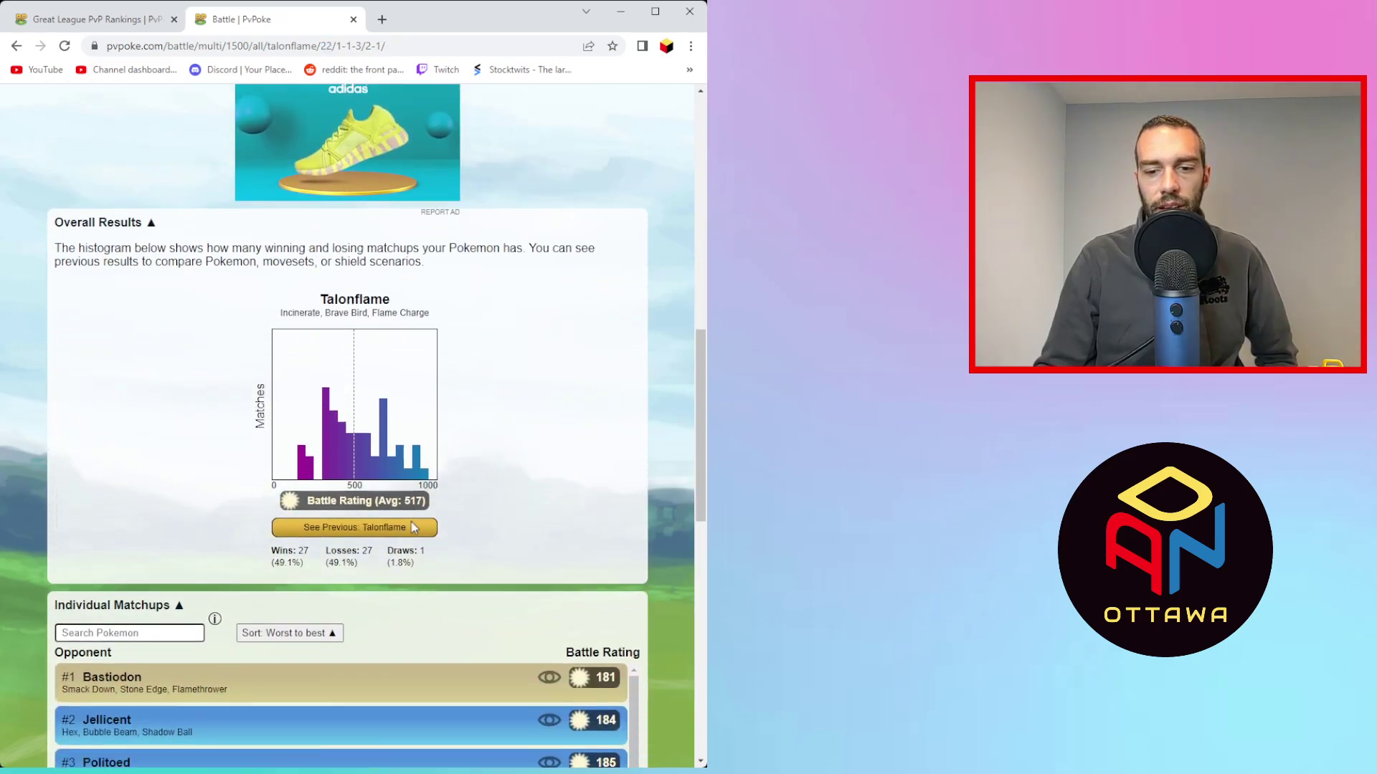
scroll(237, 541, up, 5)
scroll(239, 571, up, 6)
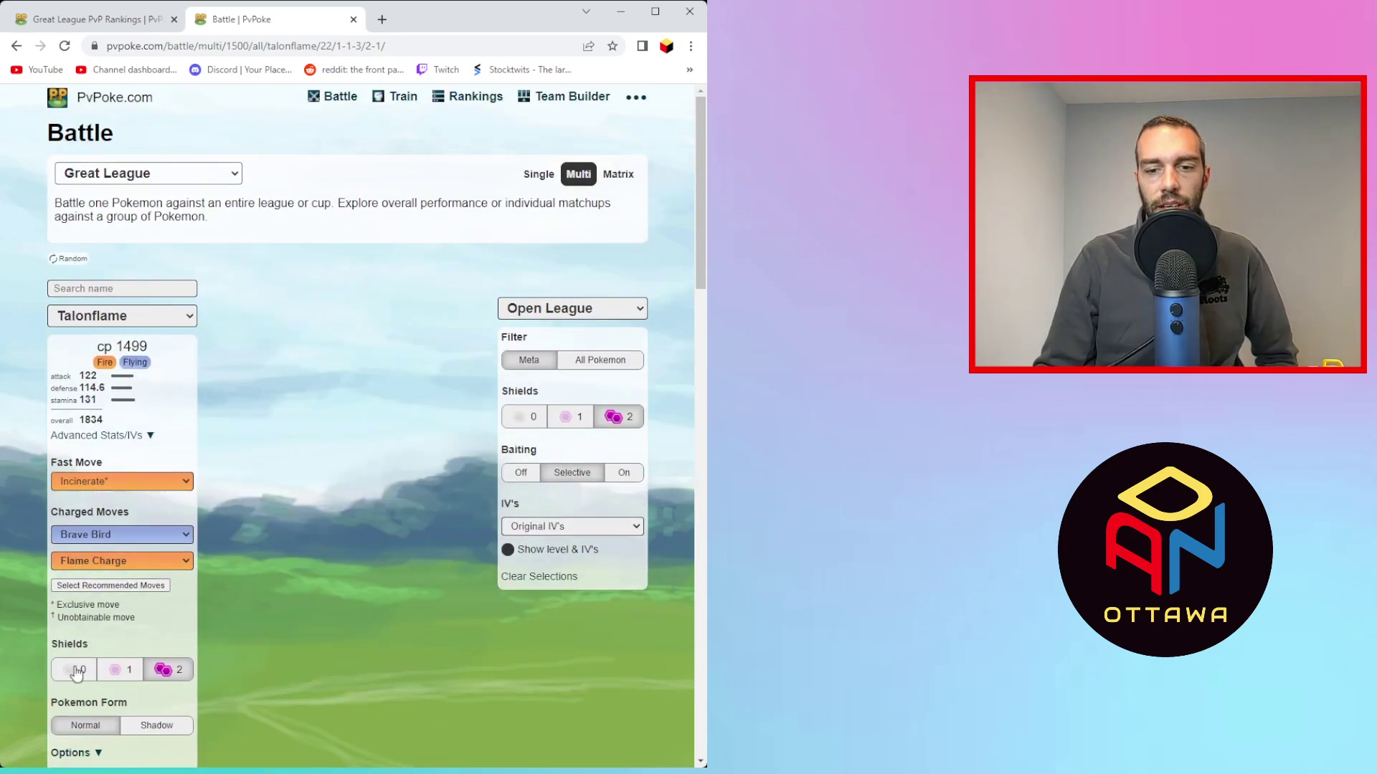
- Switch to no shields and review the histogram: 31 wins, 23 losses, 1 draw, average 521
click(519, 418)
scroll(383, 445, down, 10)
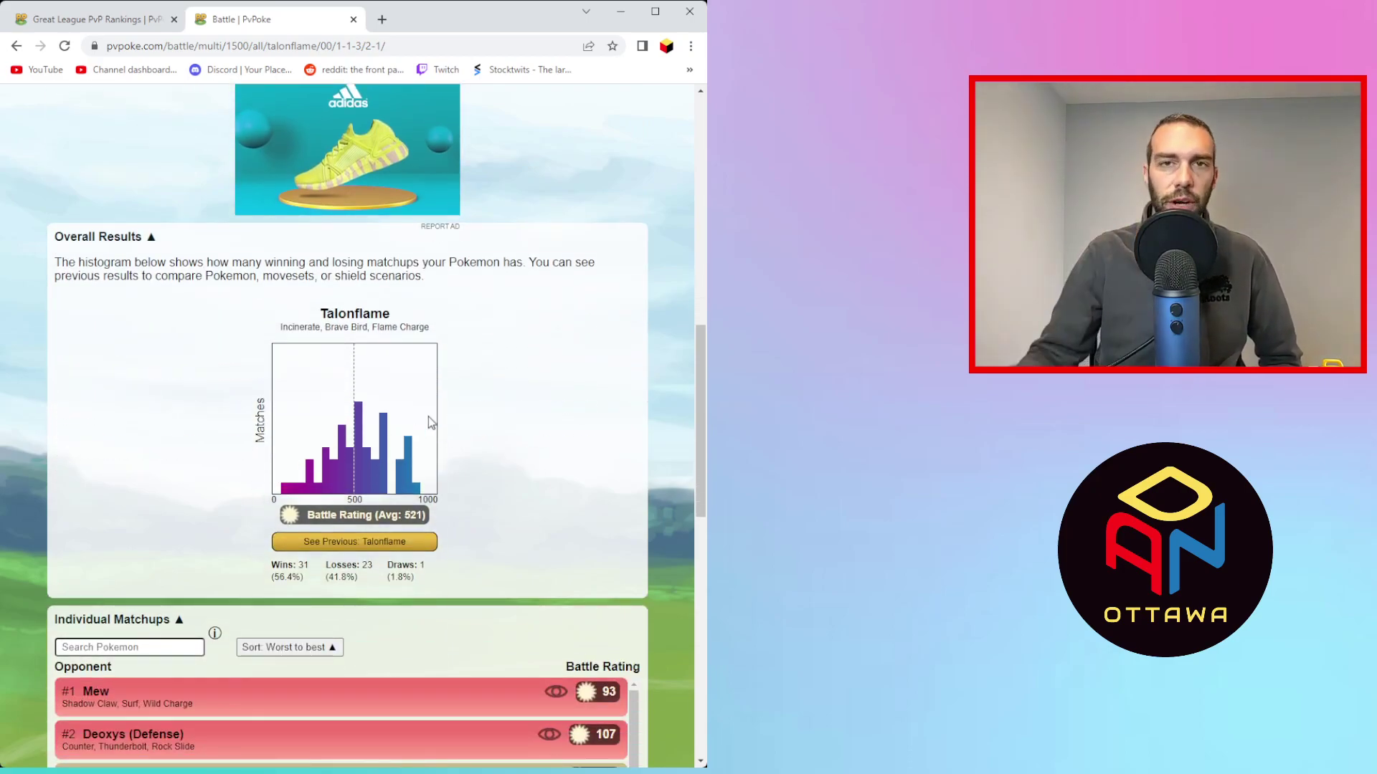
scroll(428, 416, up, 10)
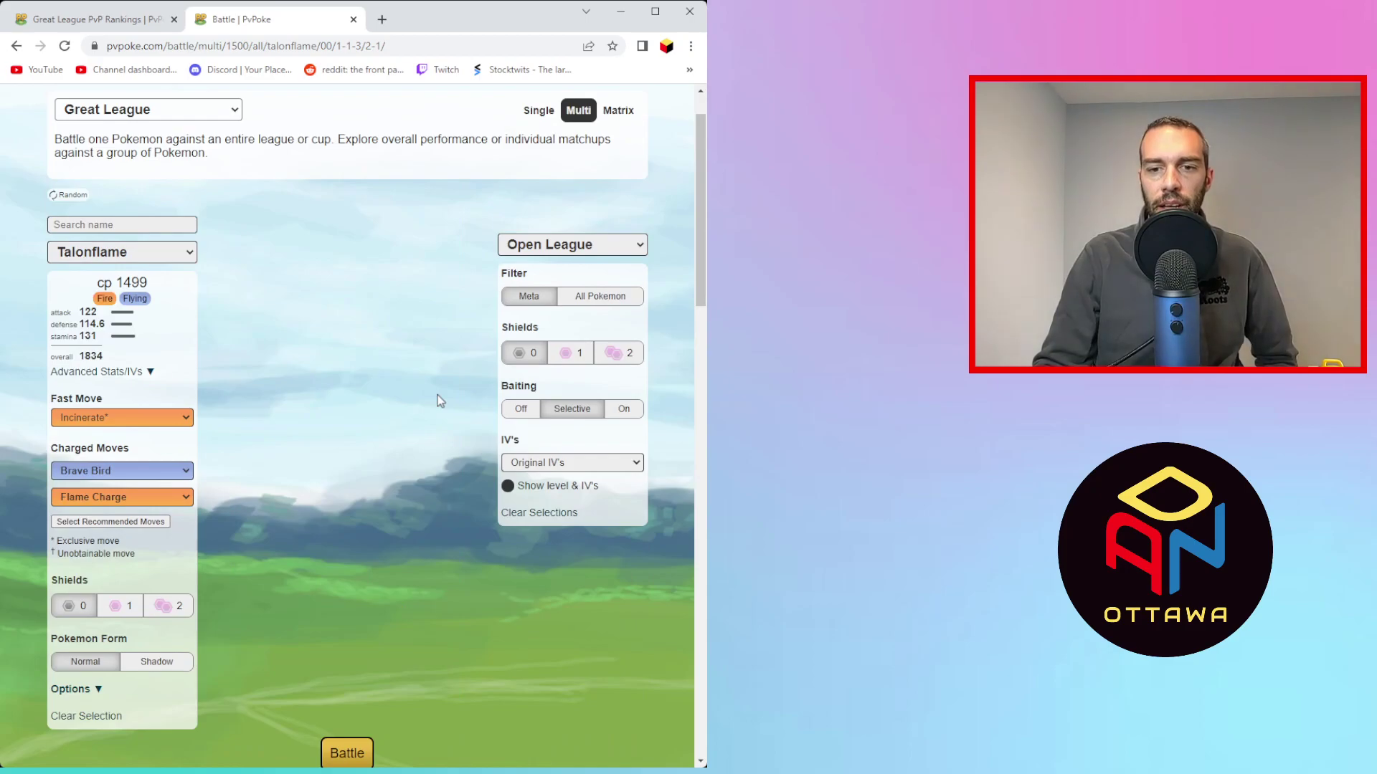
scroll(307, 375, down, 3)
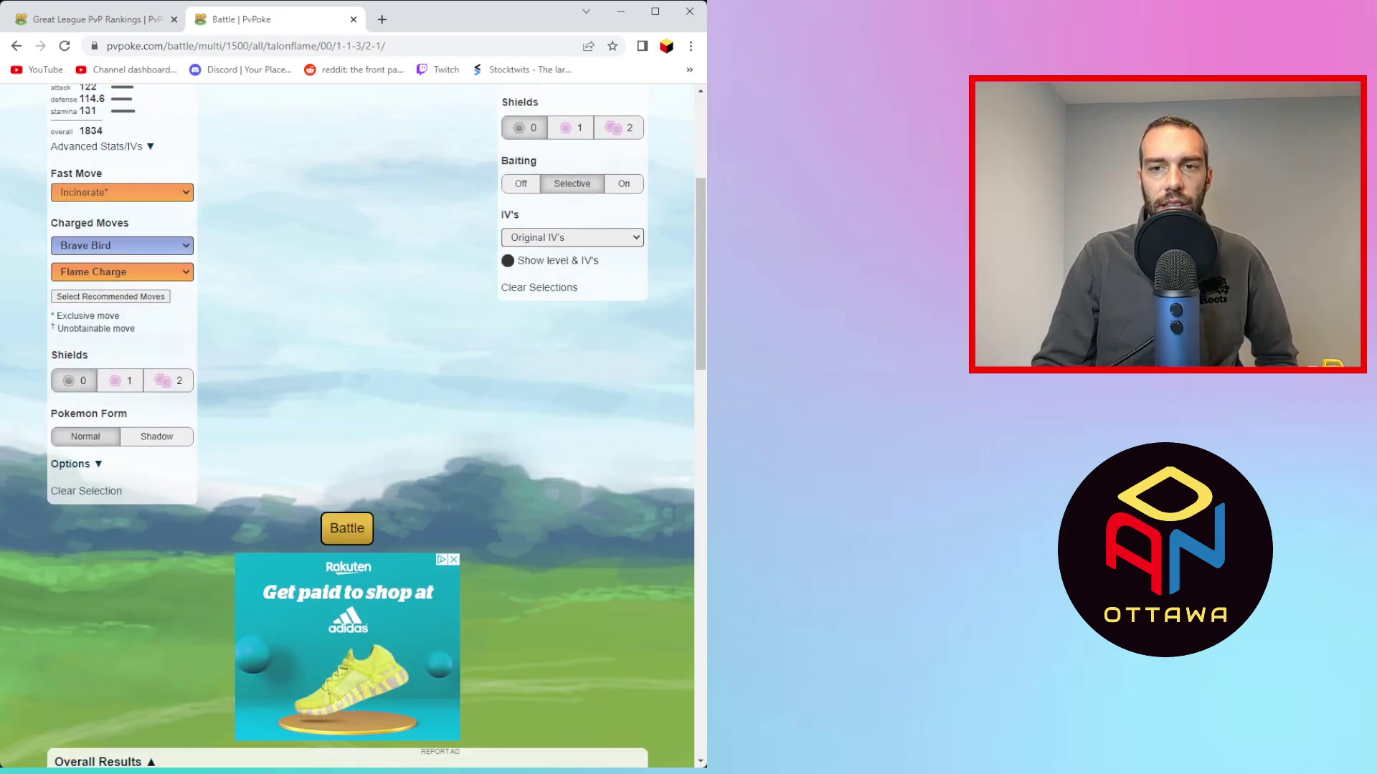
- Close Talonflame's battle, collapse its entry, and open Ferrothorn vs. Great League
click(353, 20)
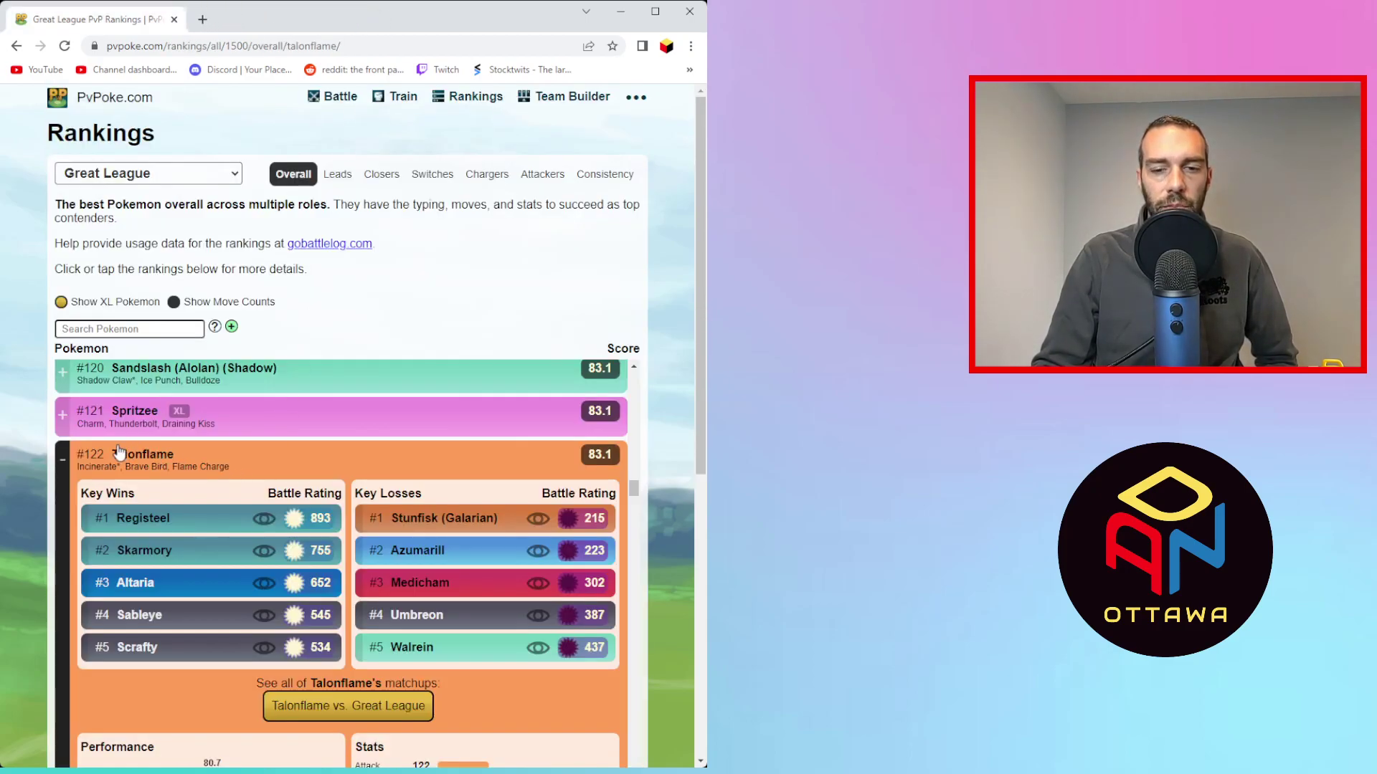
click(63, 460)
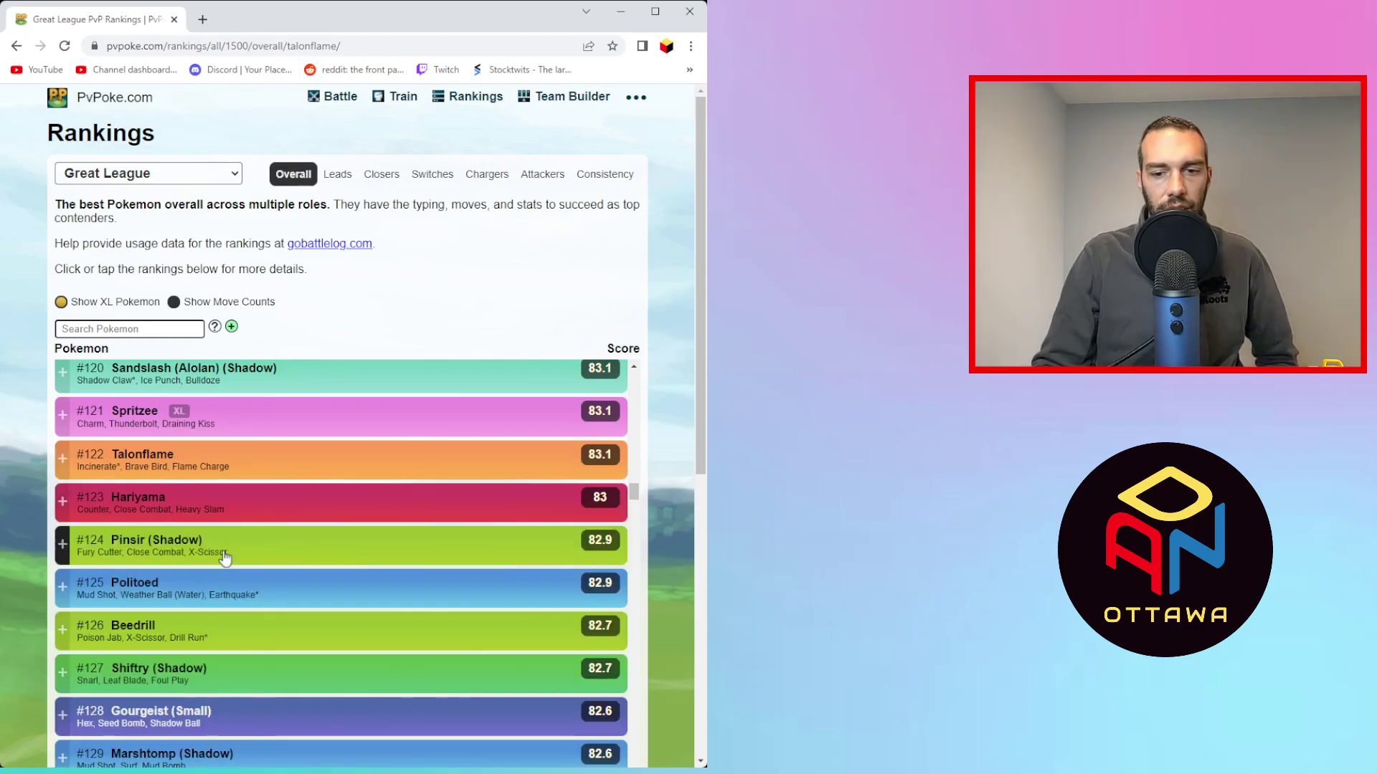
scroll(224, 558, down, 2)
scroll(243, 548, down, 3)
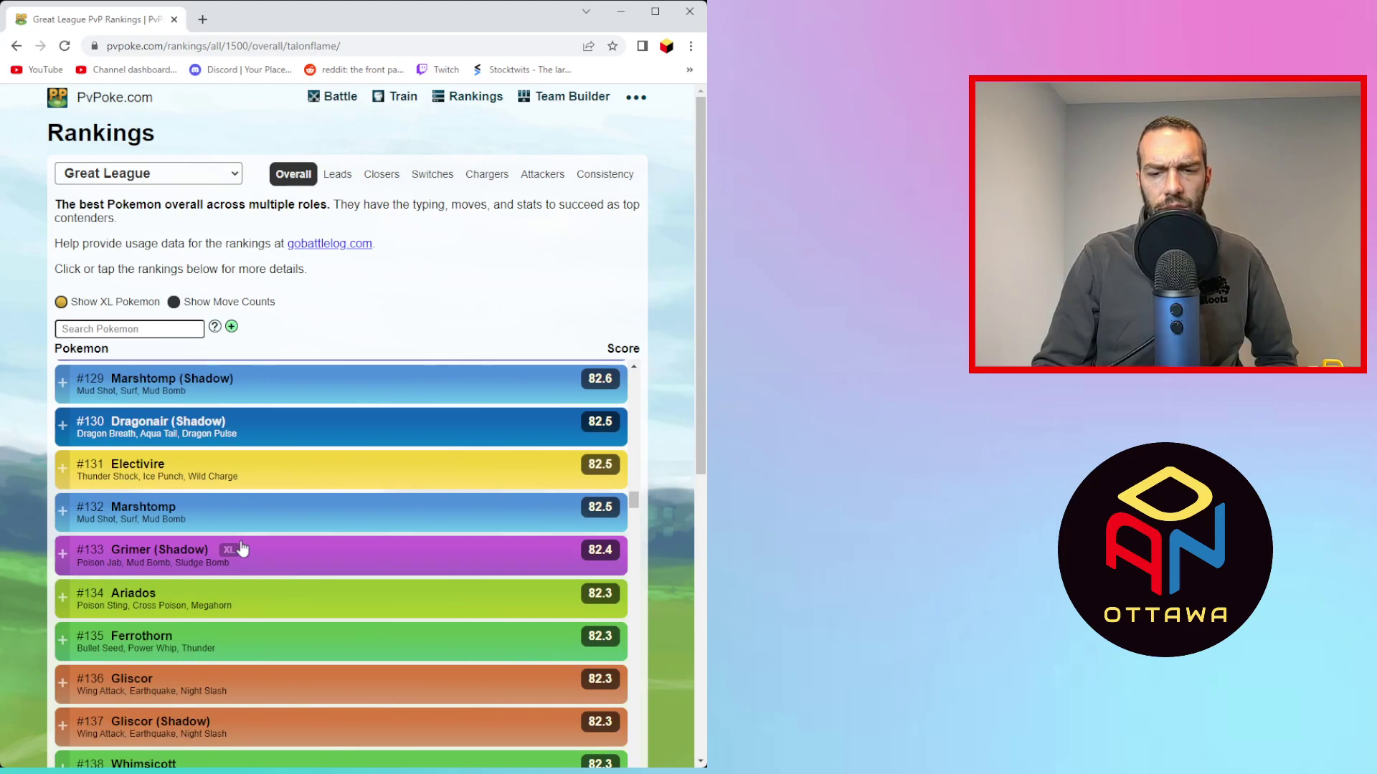
click(238, 654)
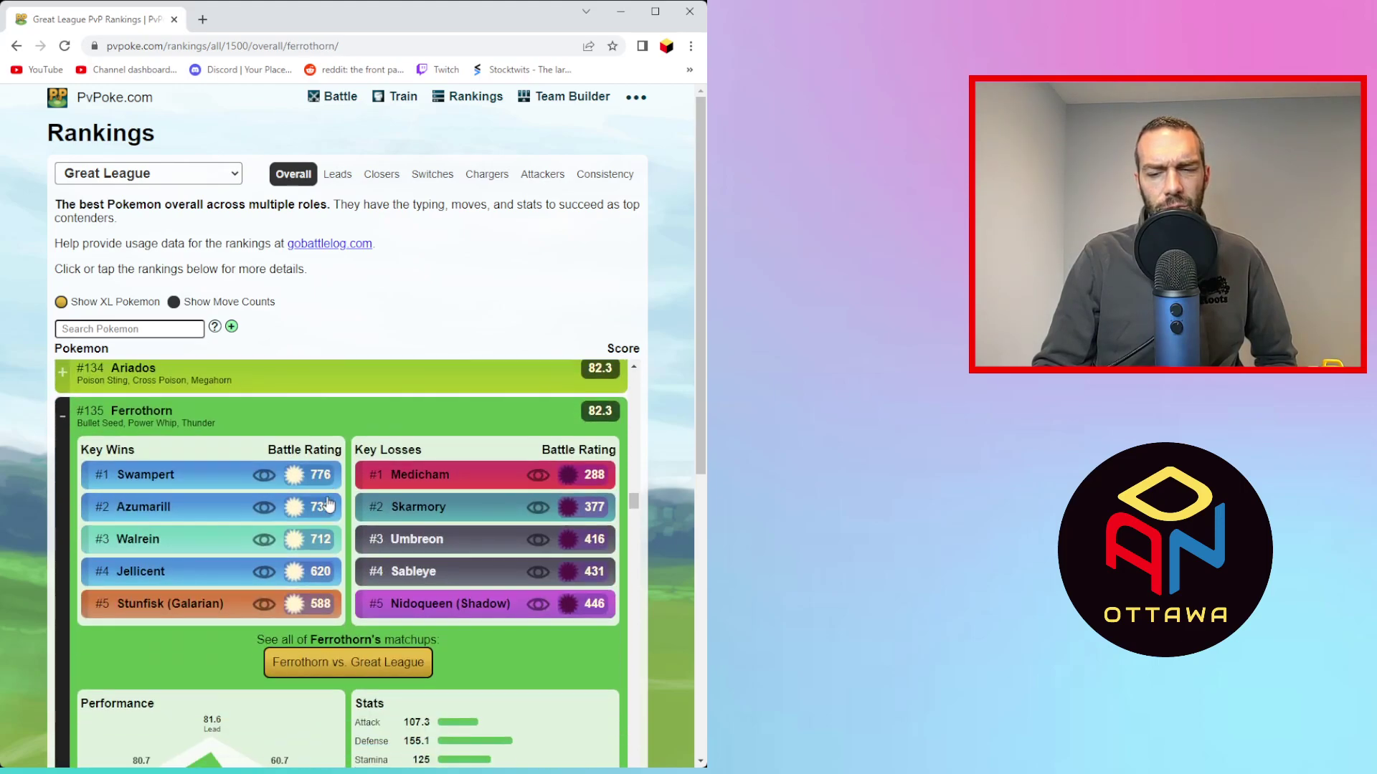
click(370, 656)
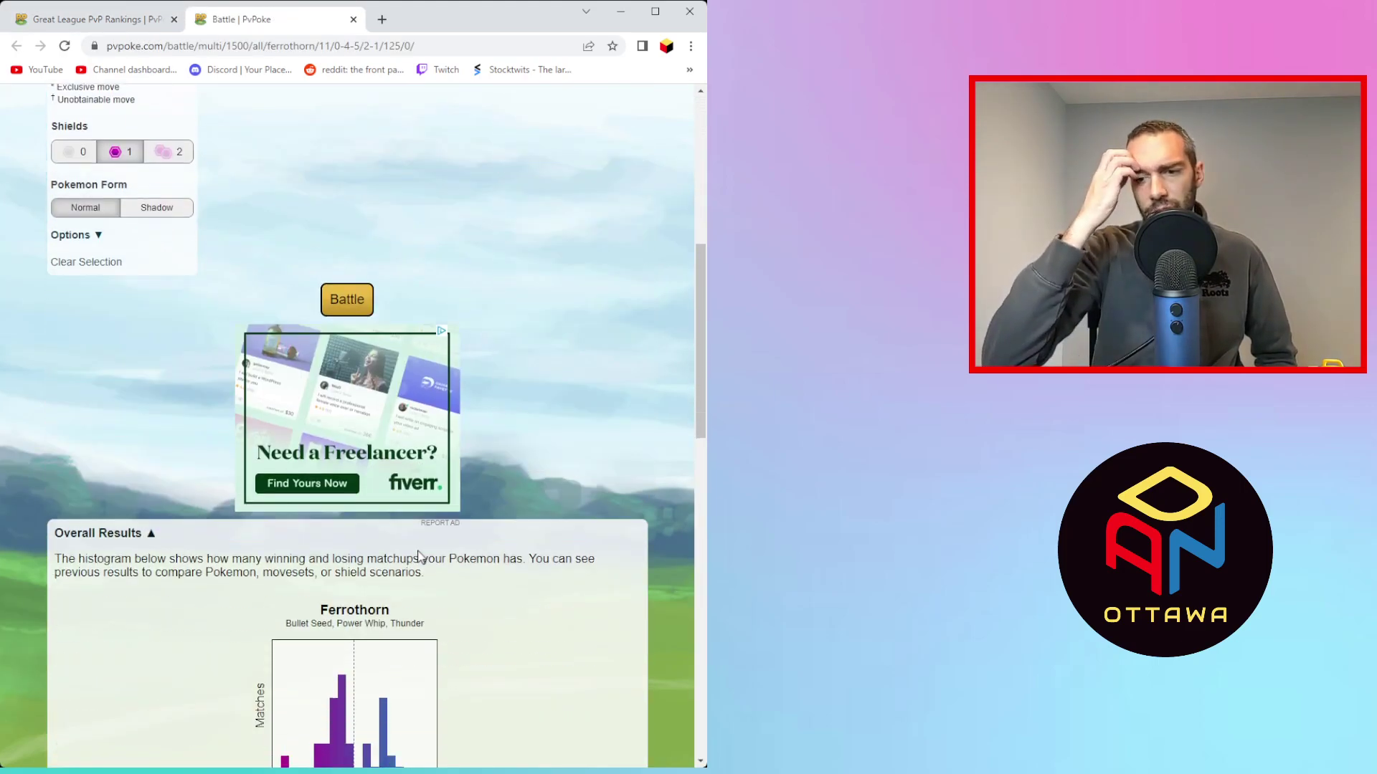
- Look through Ferrothorn's Great League matchup results, then close the battle page
scroll(419, 550, down, 2)
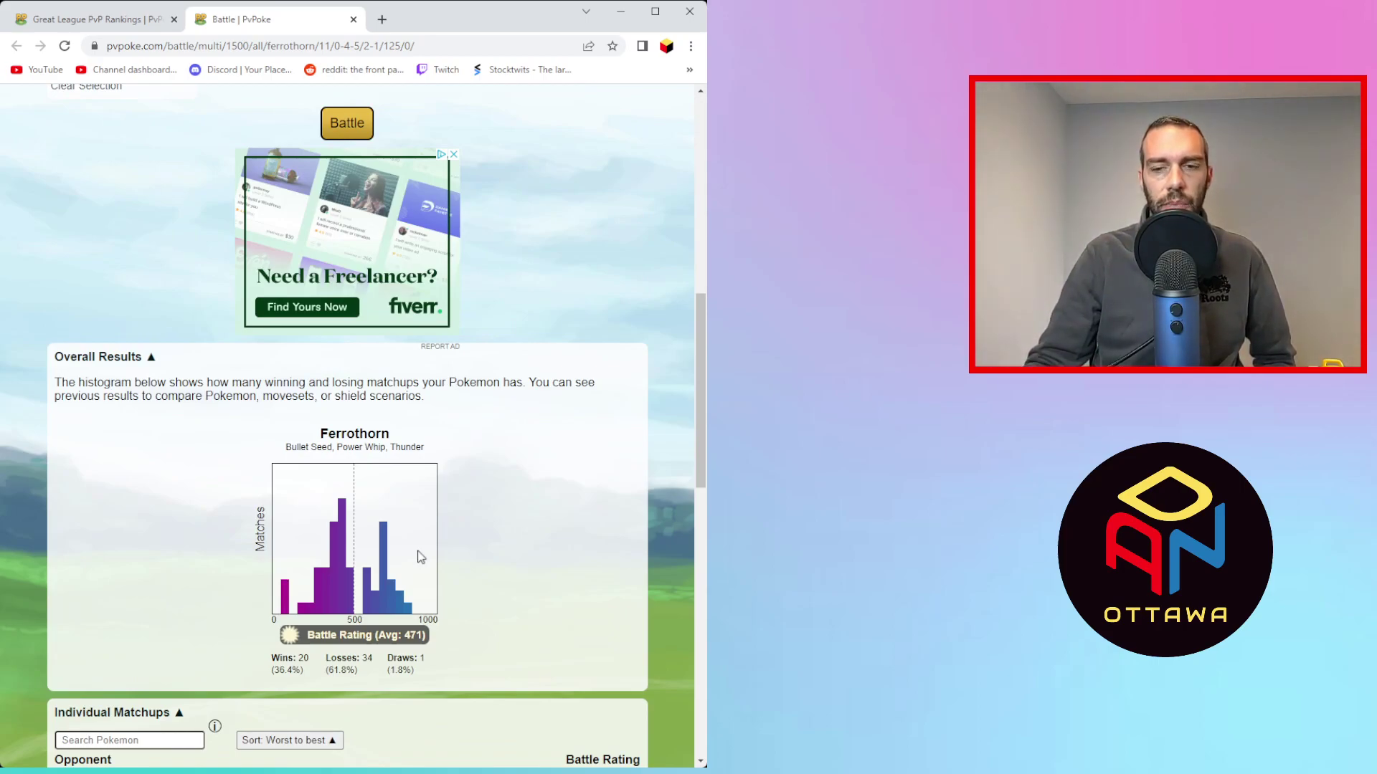
scroll(420, 557, down, 3)
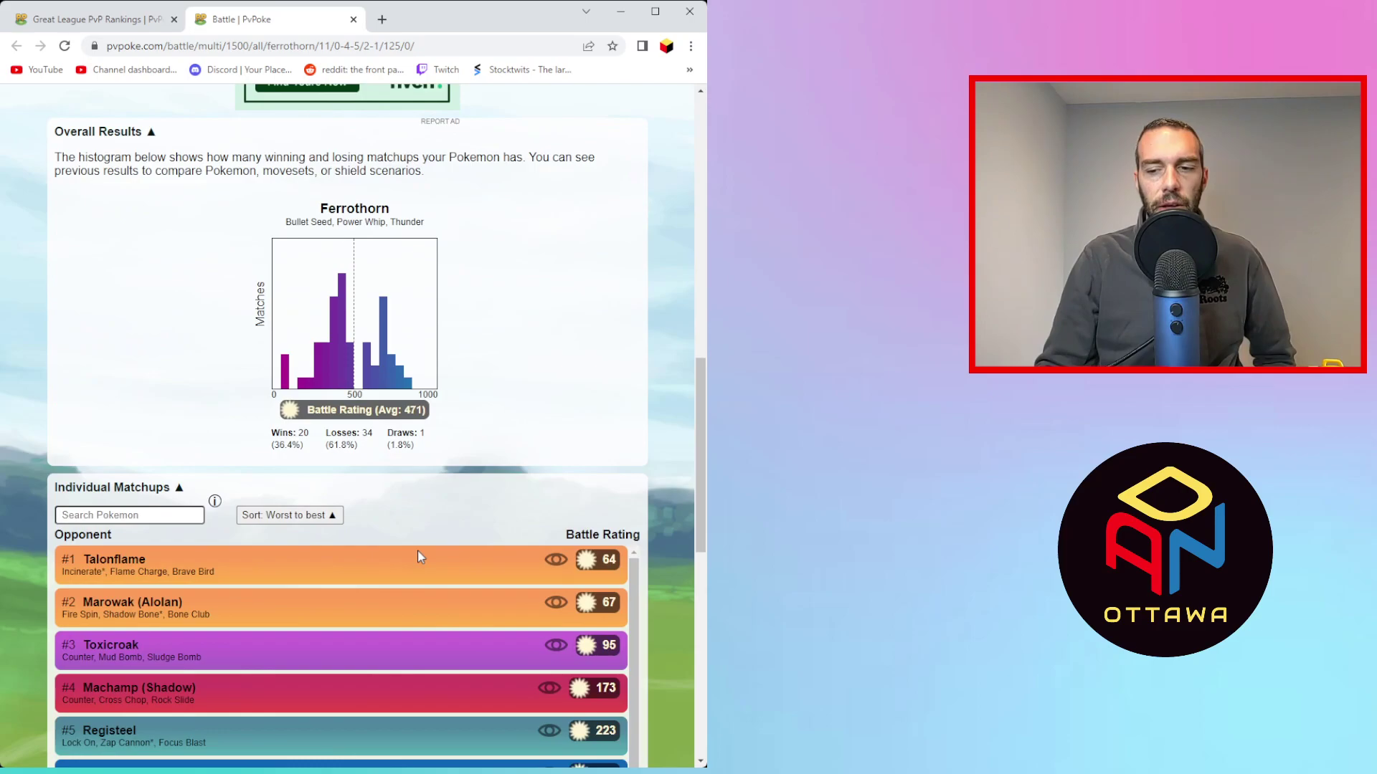
scroll(466, 666, down, 1)
scroll(466, 667, up, 1)
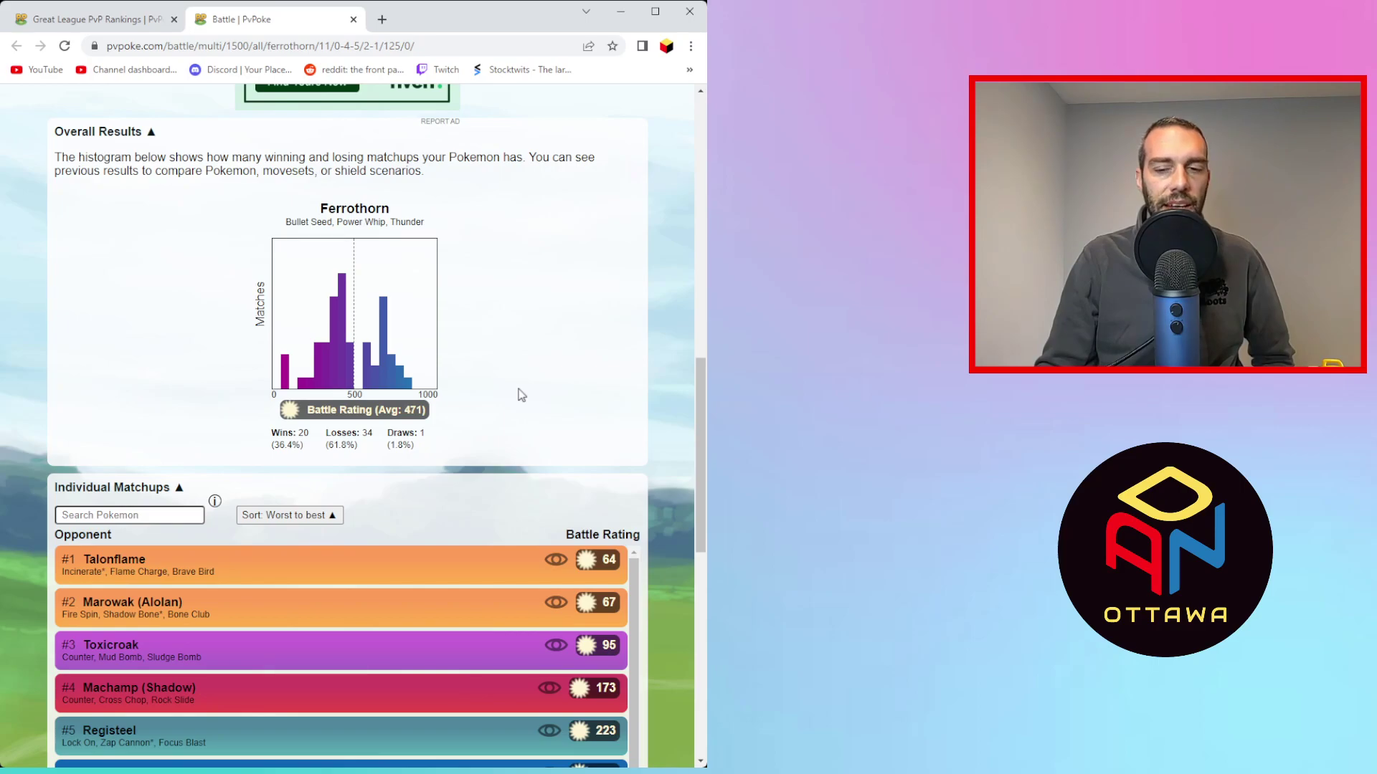
scroll(657, 578, down, 2)
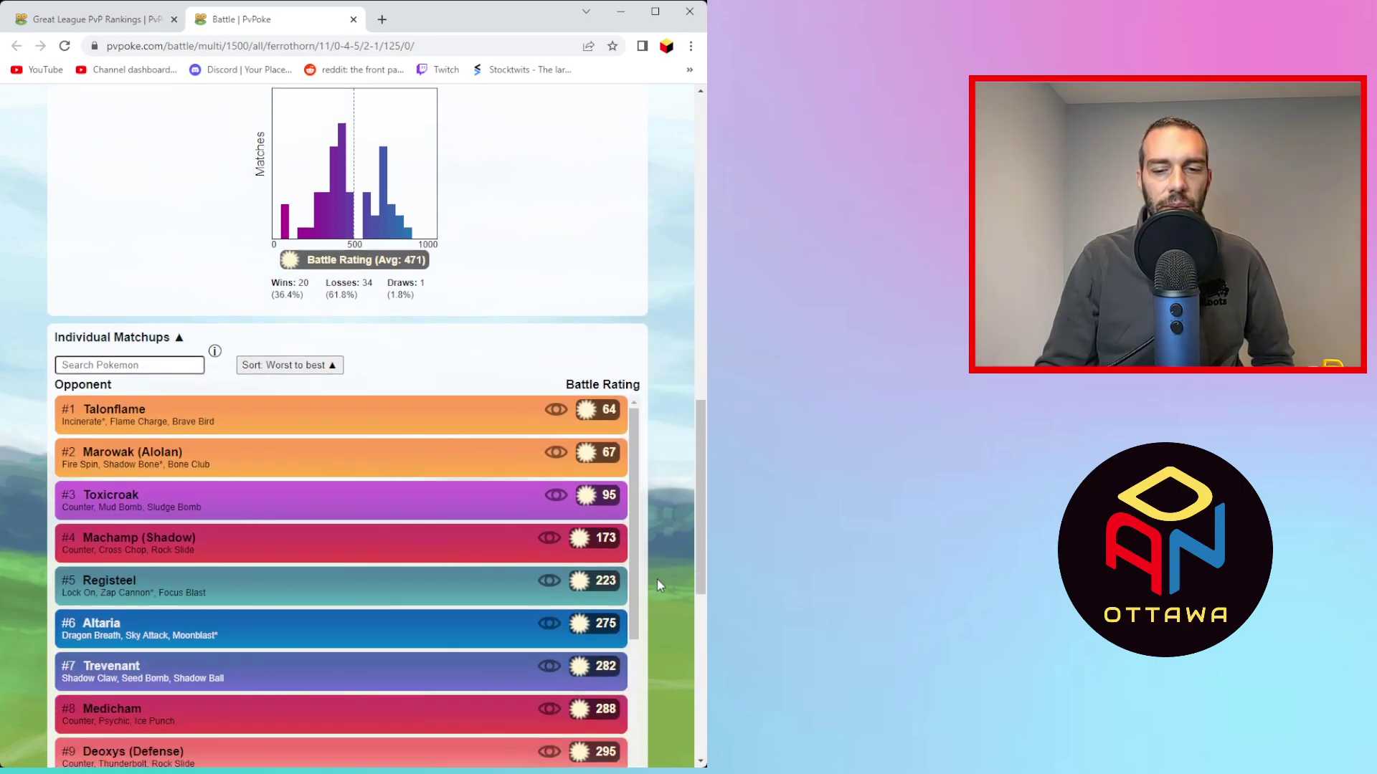
scroll(657, 578, down, 1)
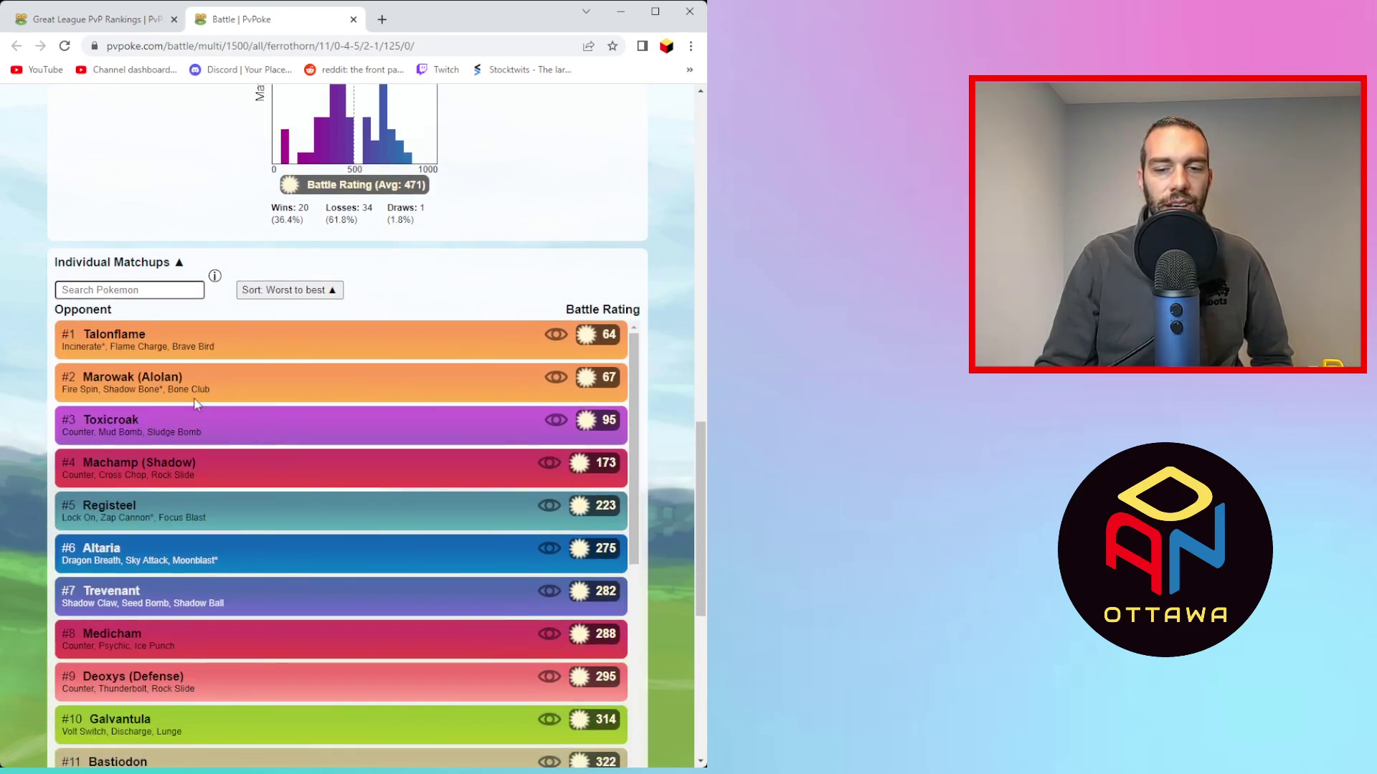
scroll(208, 586, down, 1)
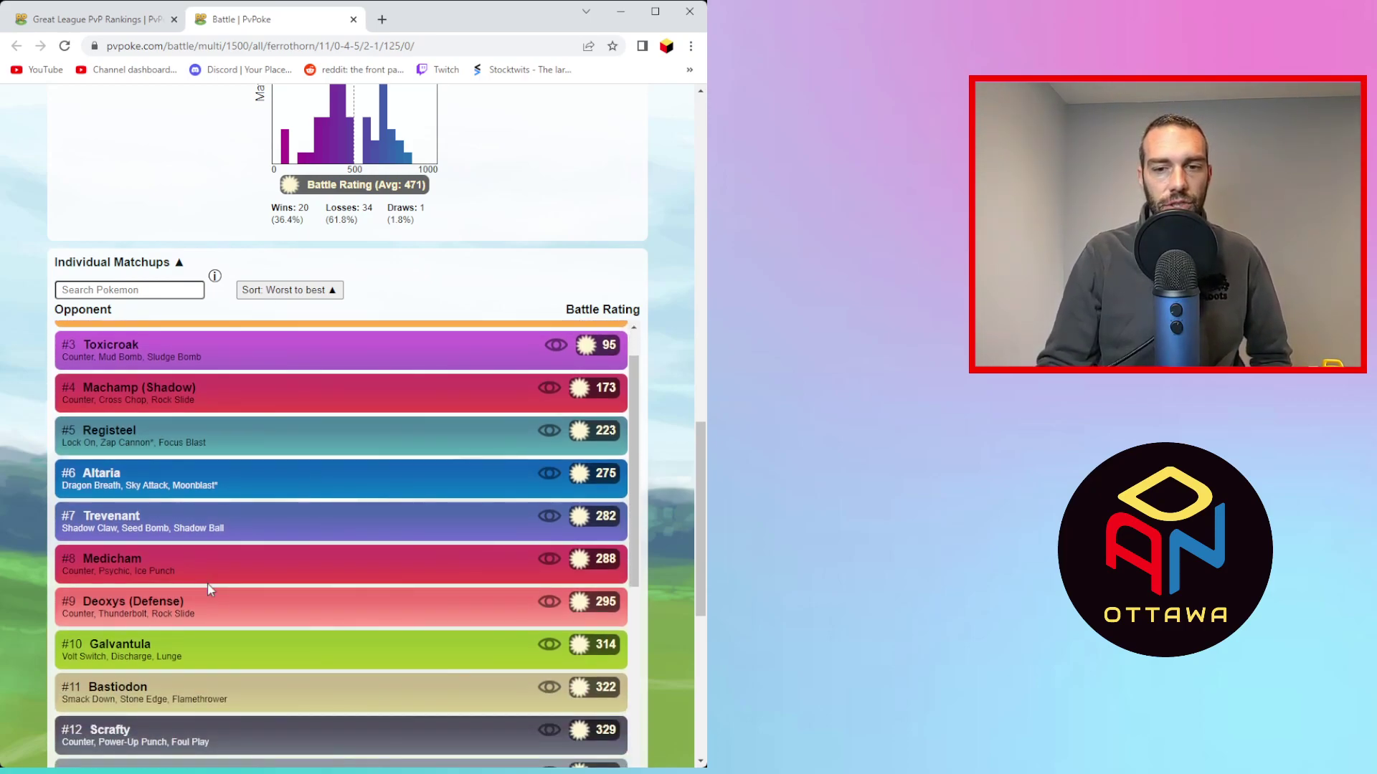
scroll(208, 588, down, 1)
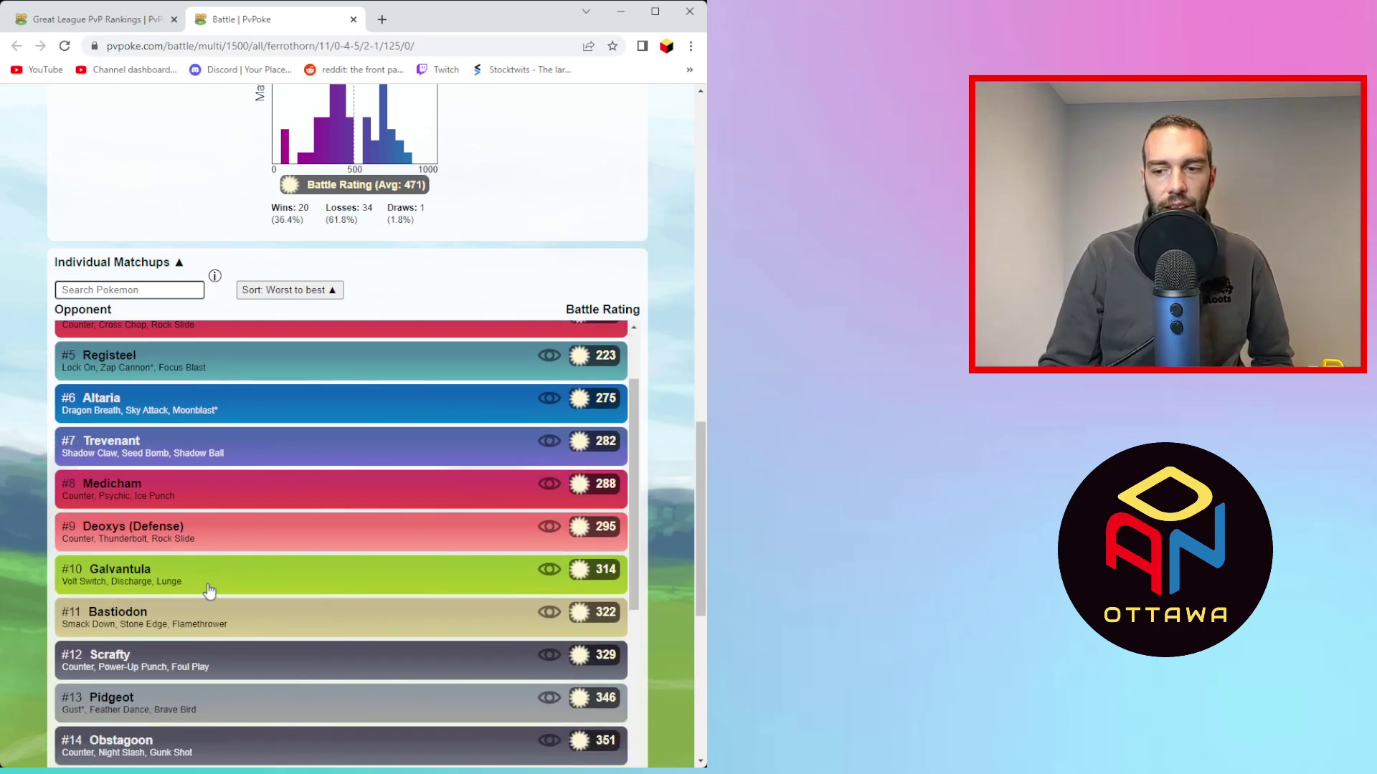
scroll(208, 590, down, 3)
scroll(158, 532, up, 2)
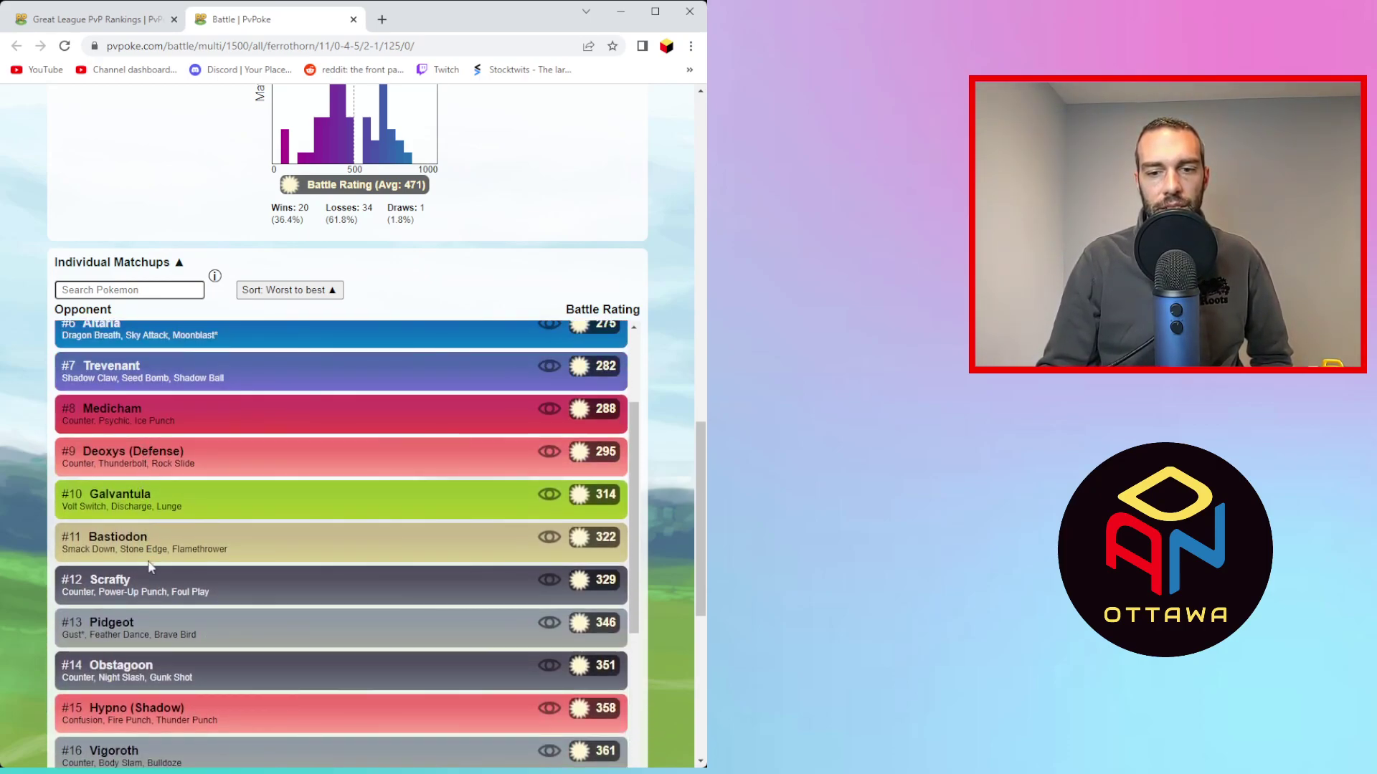
scroll(184, 660, down, 3)
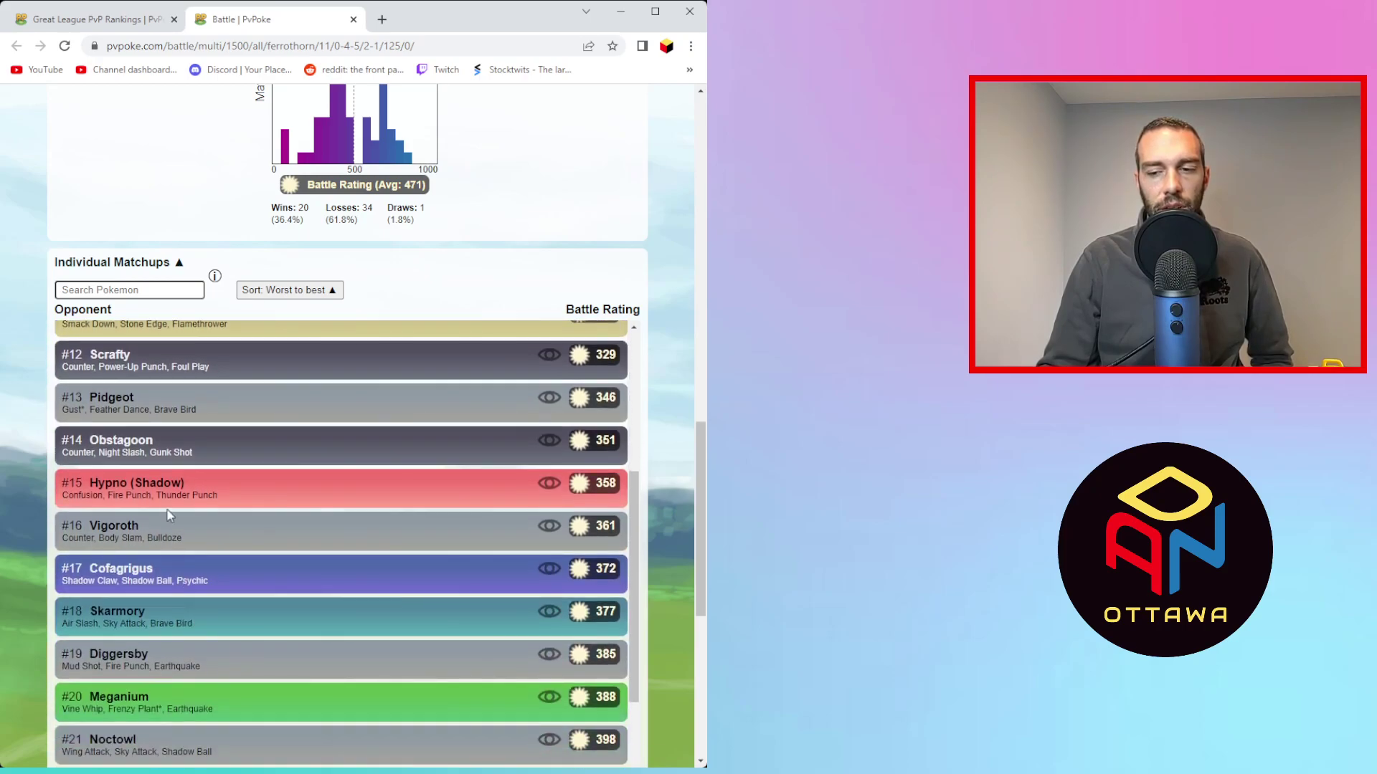
scroll(108, 495, down, 9)
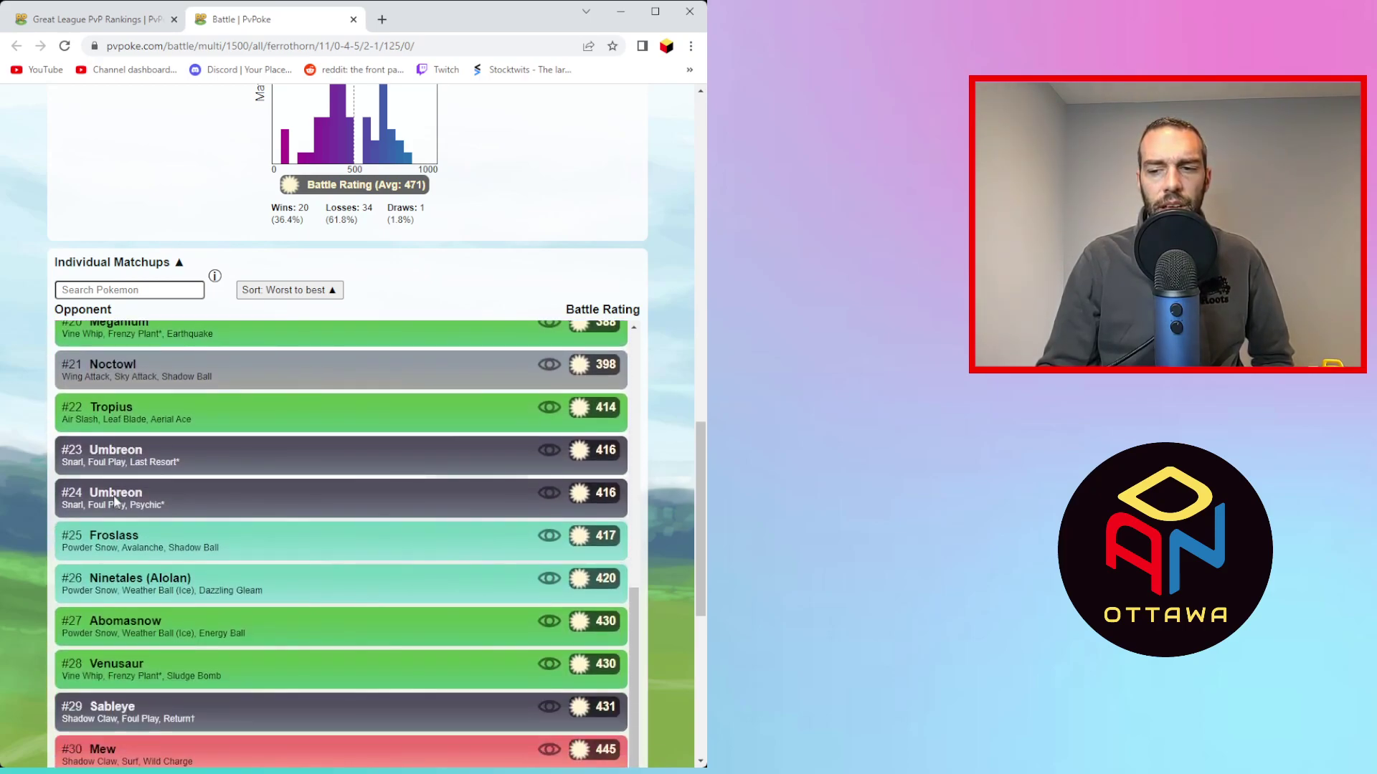
scroll(115, 496, down, 10)
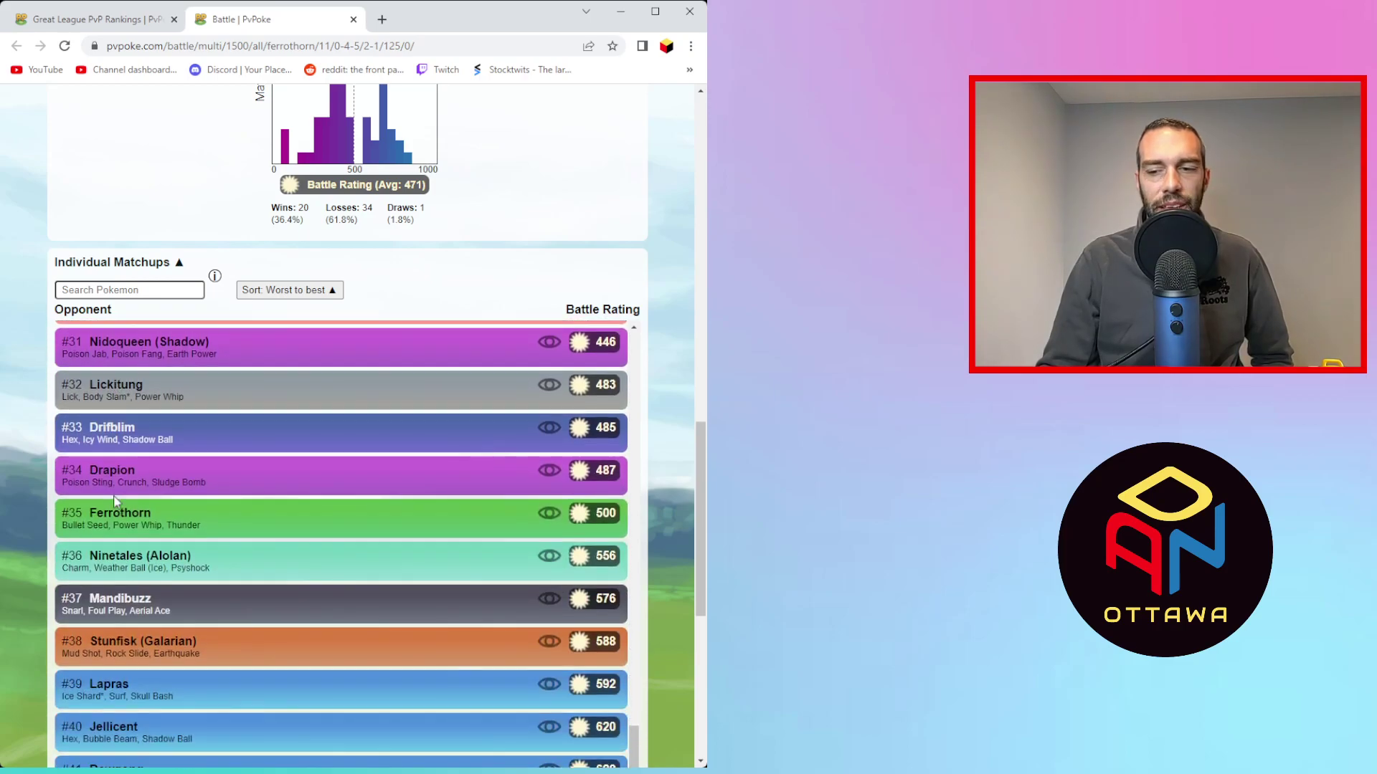
scroll(115, 502, up, 5)
scroll(150, 518, up, 2)
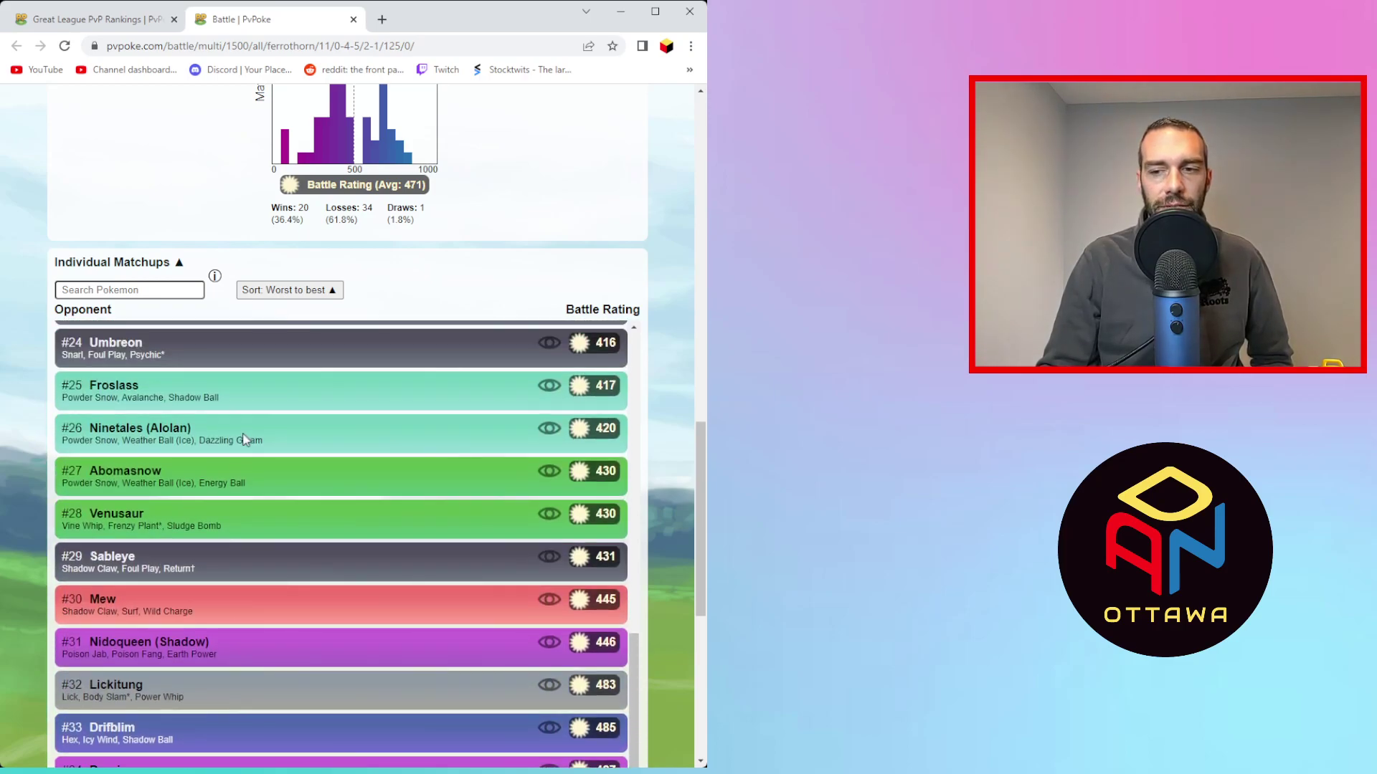
scroll(162, 459, down, 7)
scroll(163, 459, down, 15)
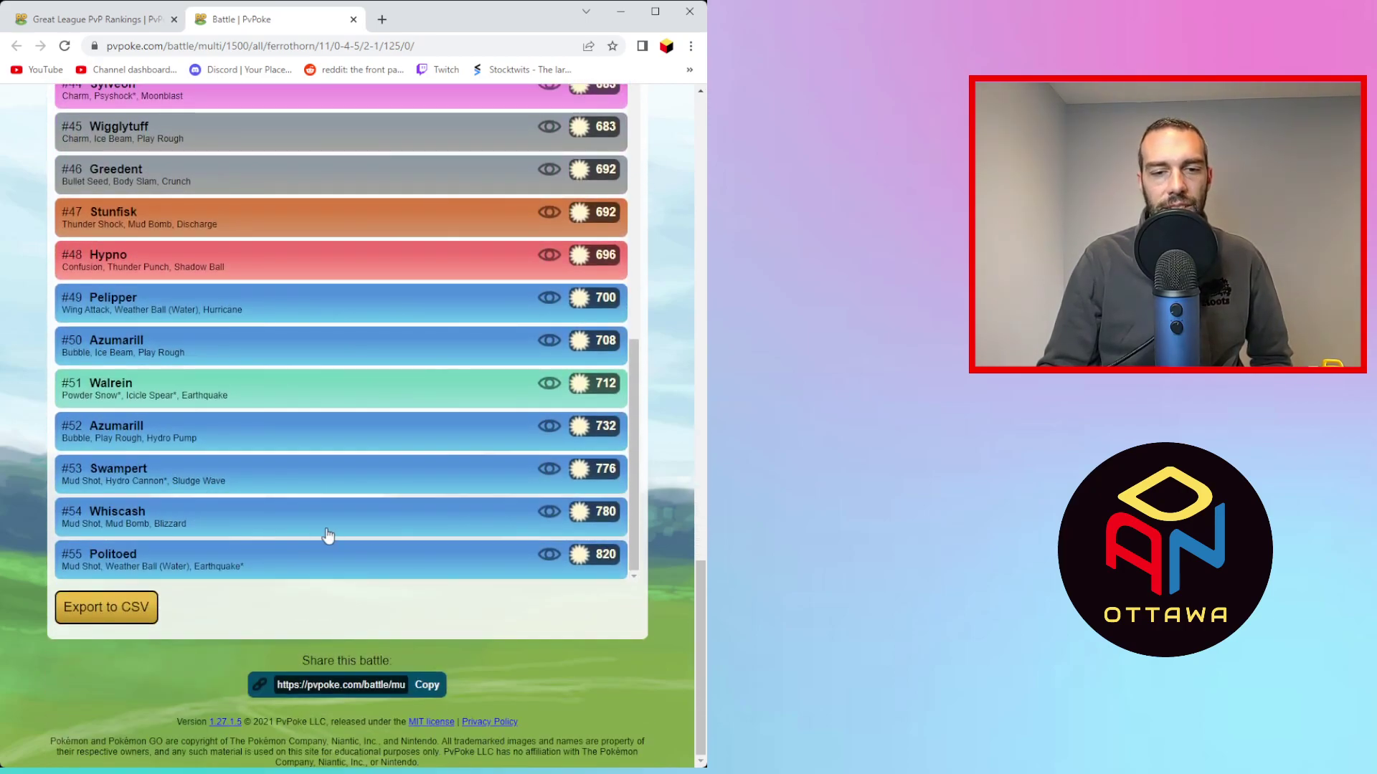
scroll(327, 536, up, 1)
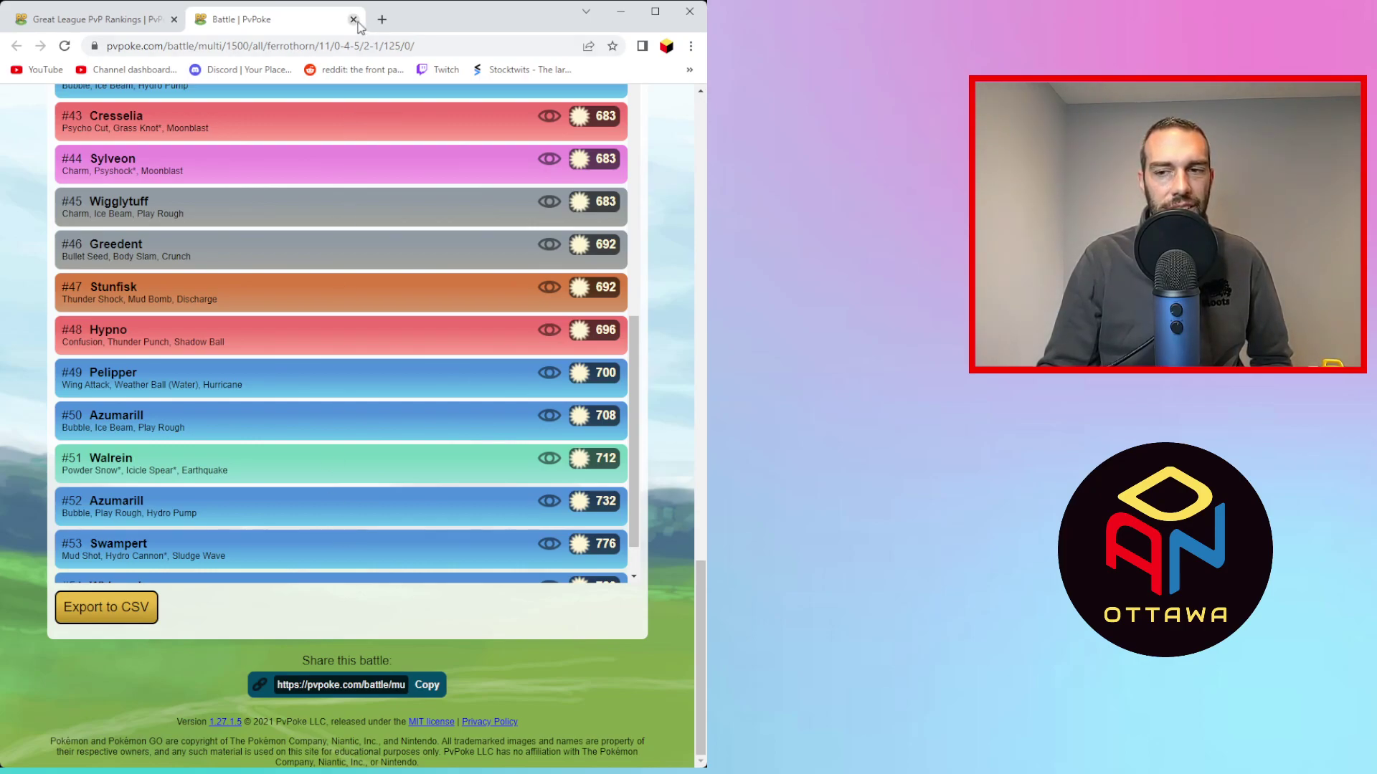
click(354, 20)
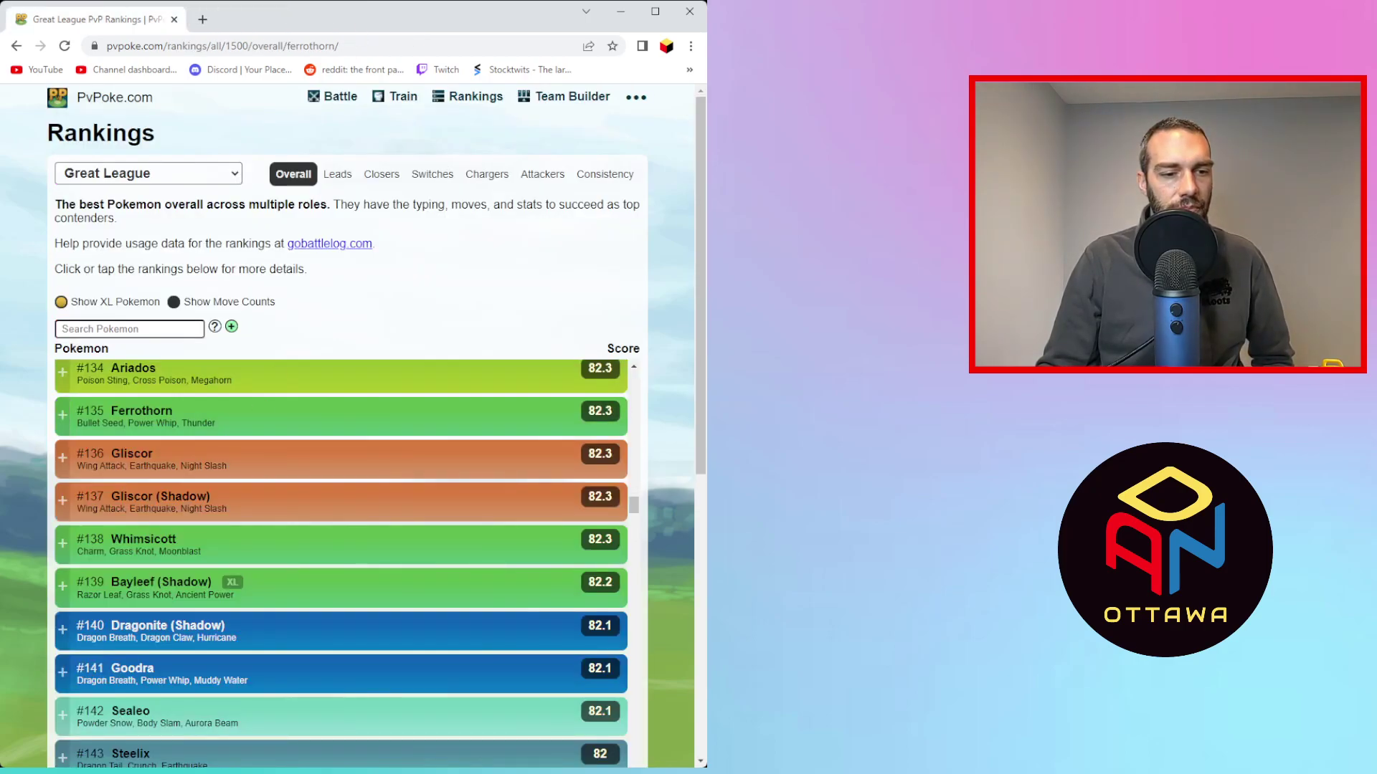
- Expand Drapion (Shadow) in the rankings and open its matchups against the Great League
scroll(204, 615, down, 5)
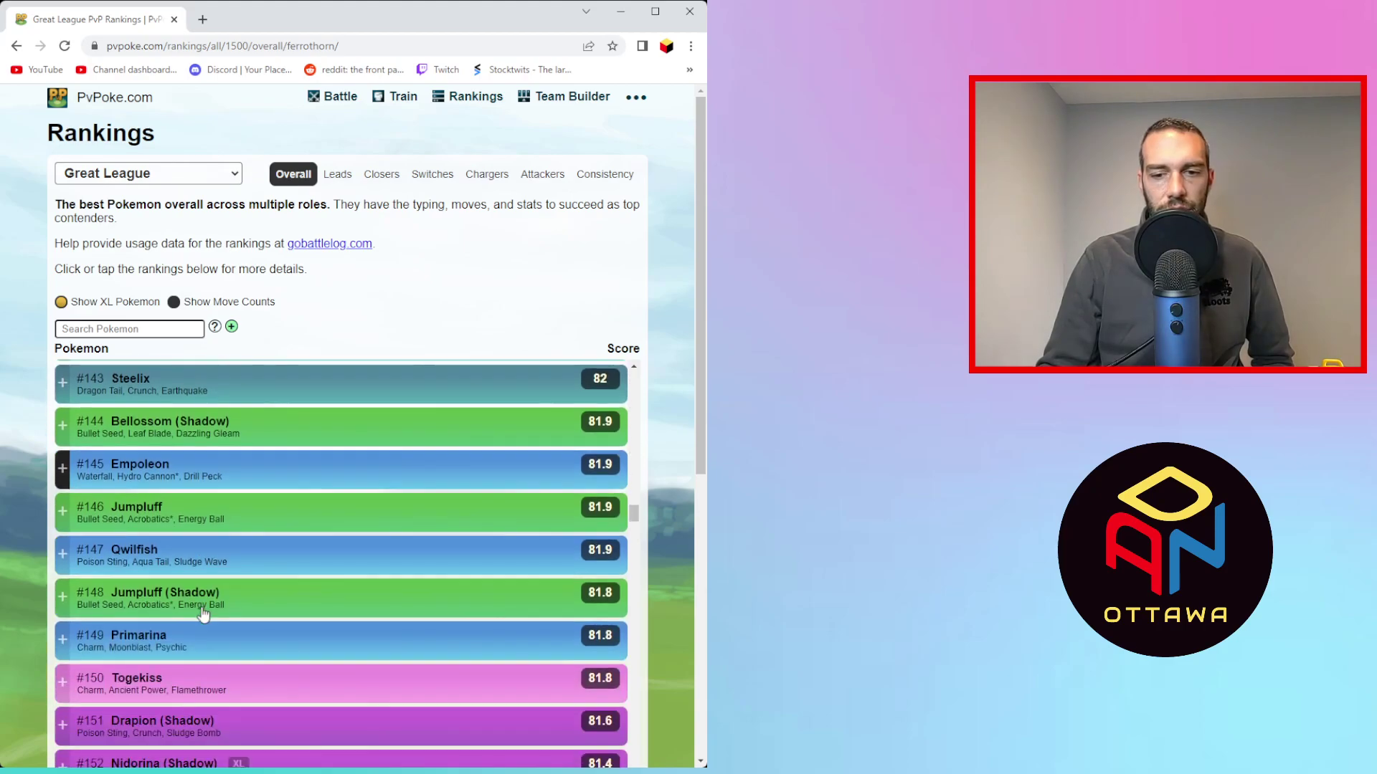
scroll(204, 614, down, 2)
click(188, 580)
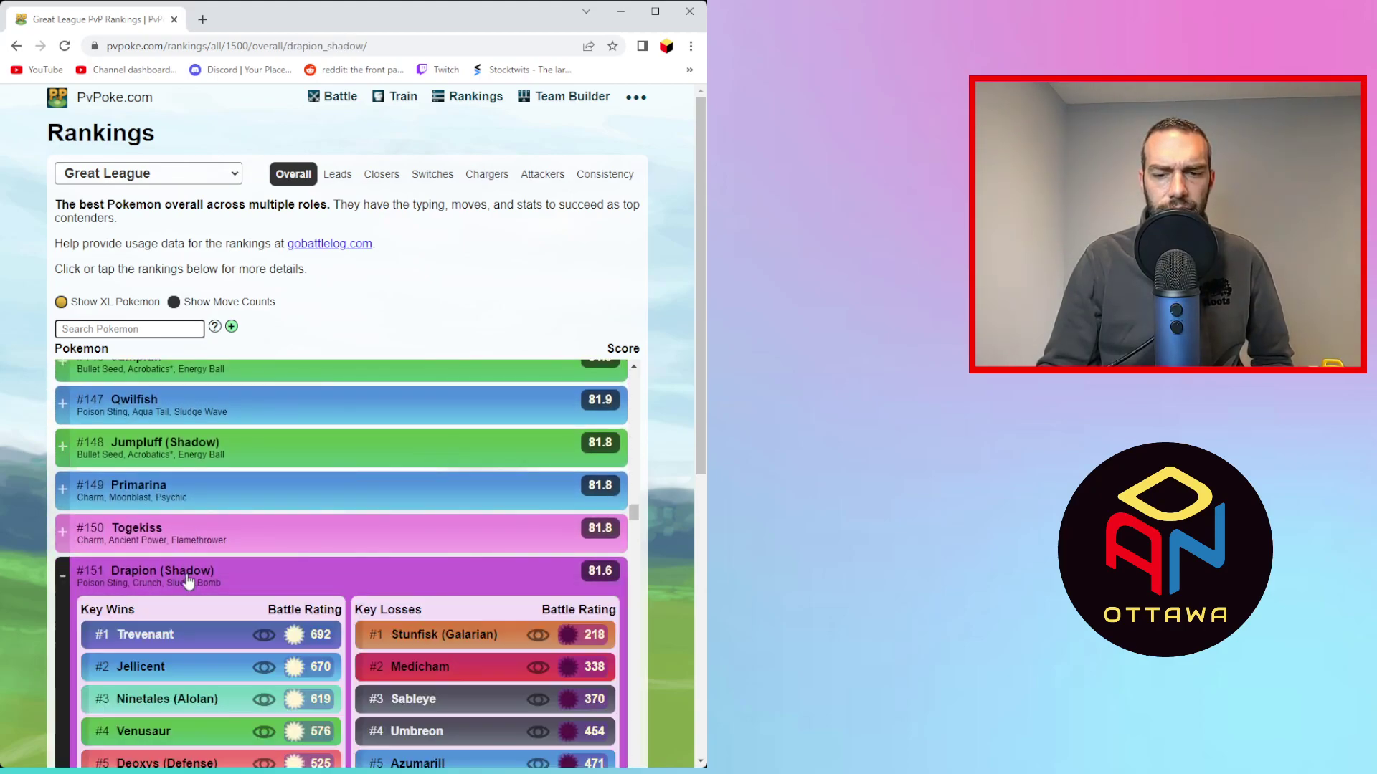
scroll(188, 581, down, 3)
click(362, 521)
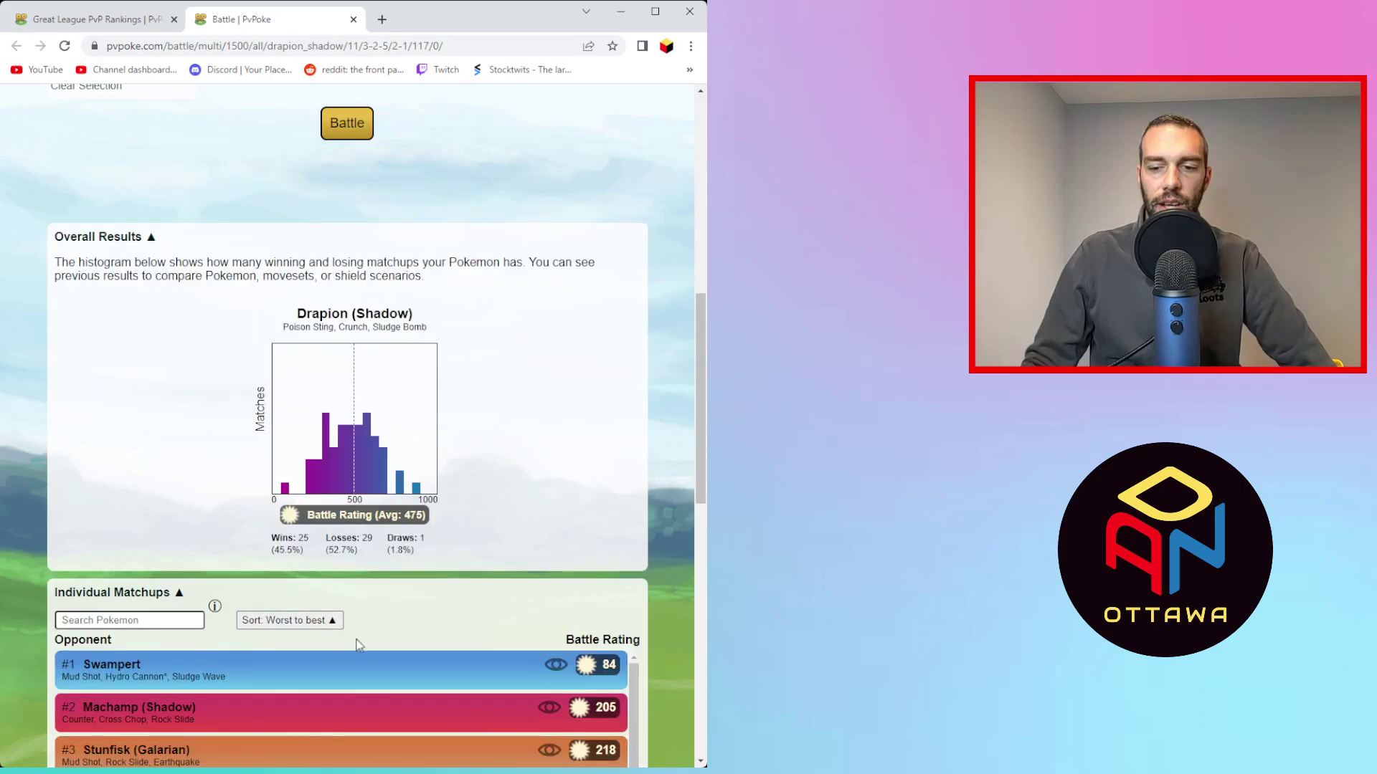
- Review the individual matchups: 25 wins, 29 losses, 1 draw, Swampert worst at 84
scroll(402, 512, down, 6)
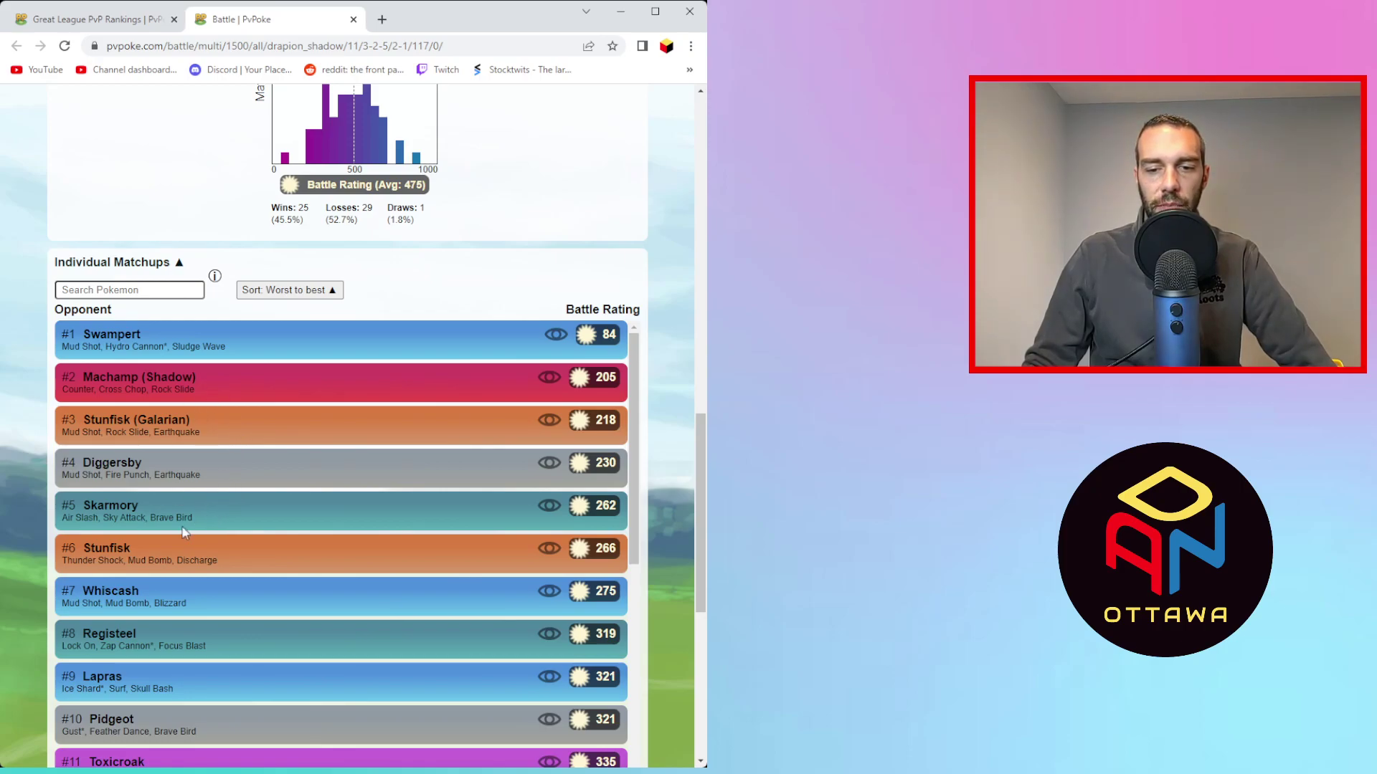
scroll(183, 531, down, 8)
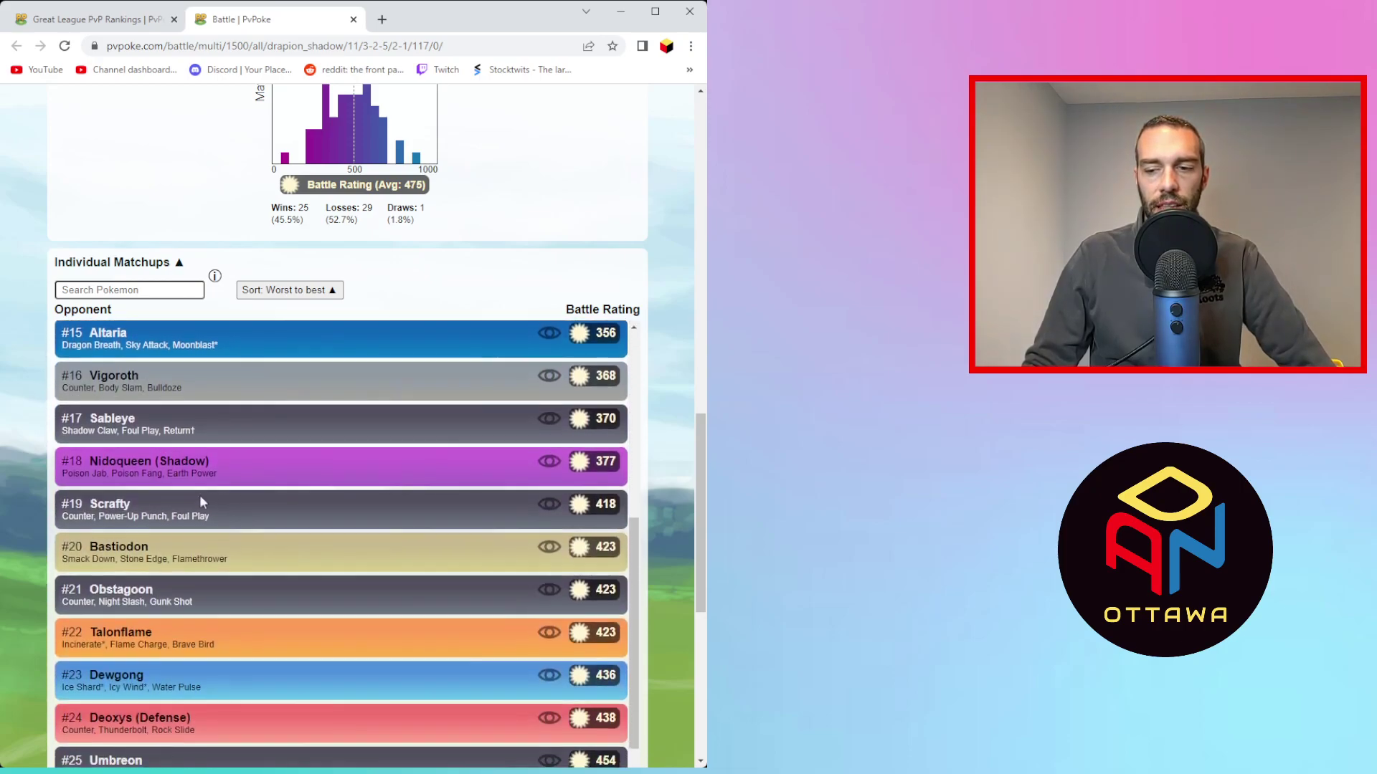
scroll(196, 507, down, 13)
scroll(418, 574, down, 4)
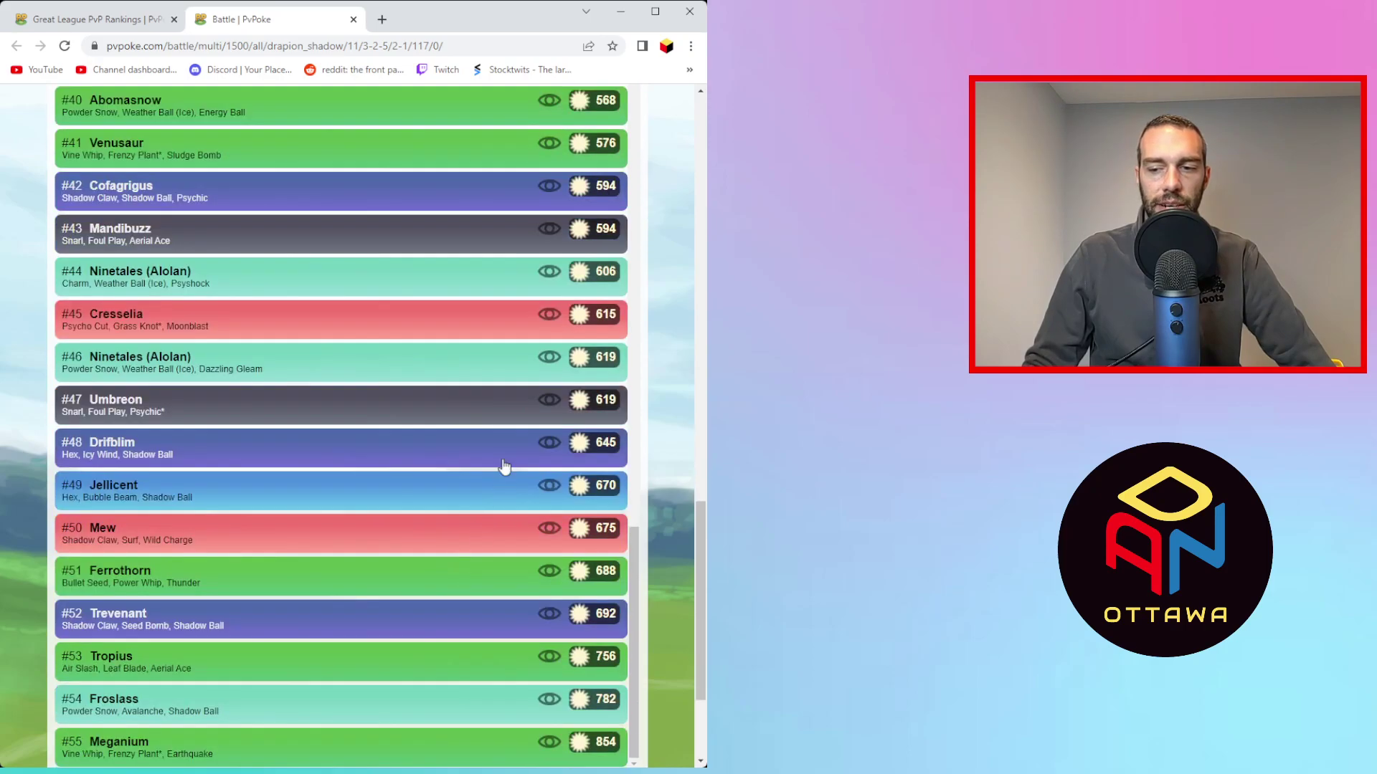
scroll(445, 552, up, 17)
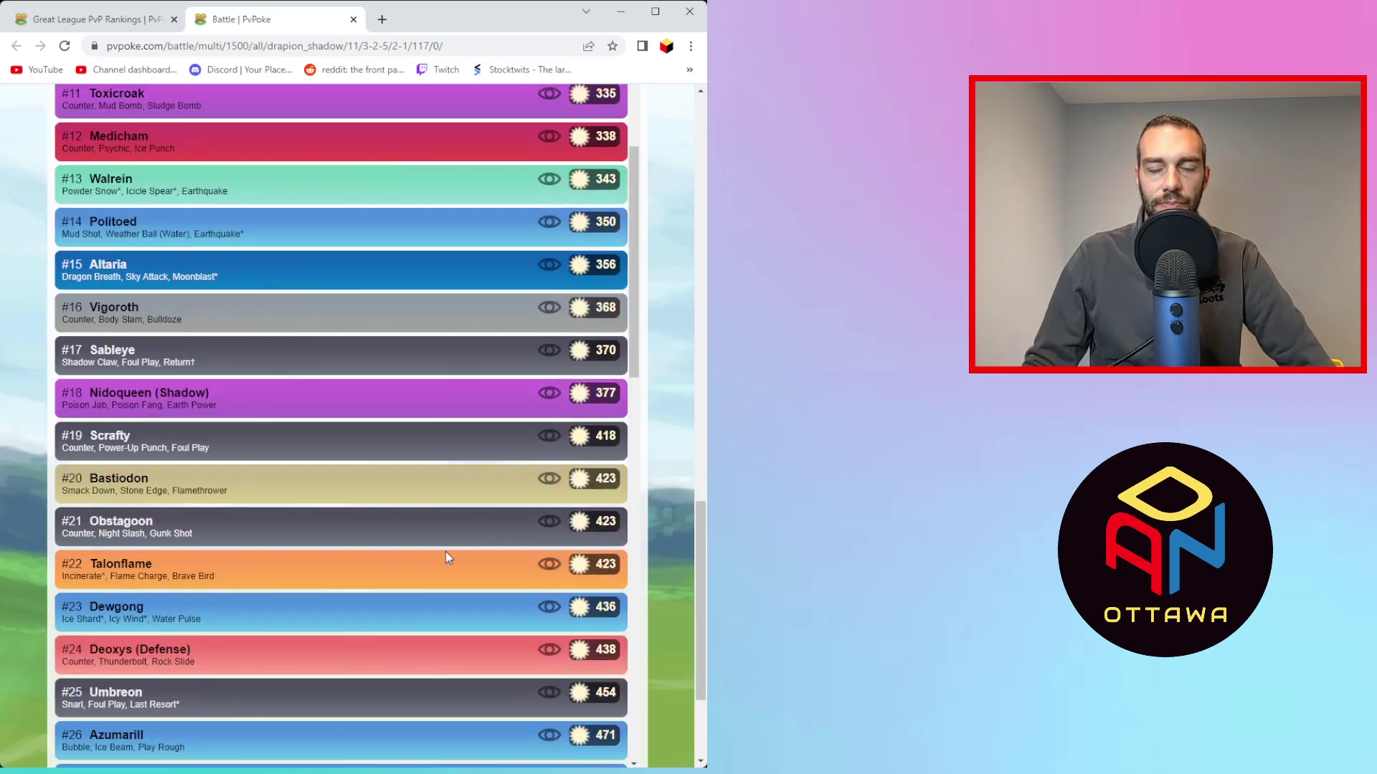
scroll(446, 552, up, 12)
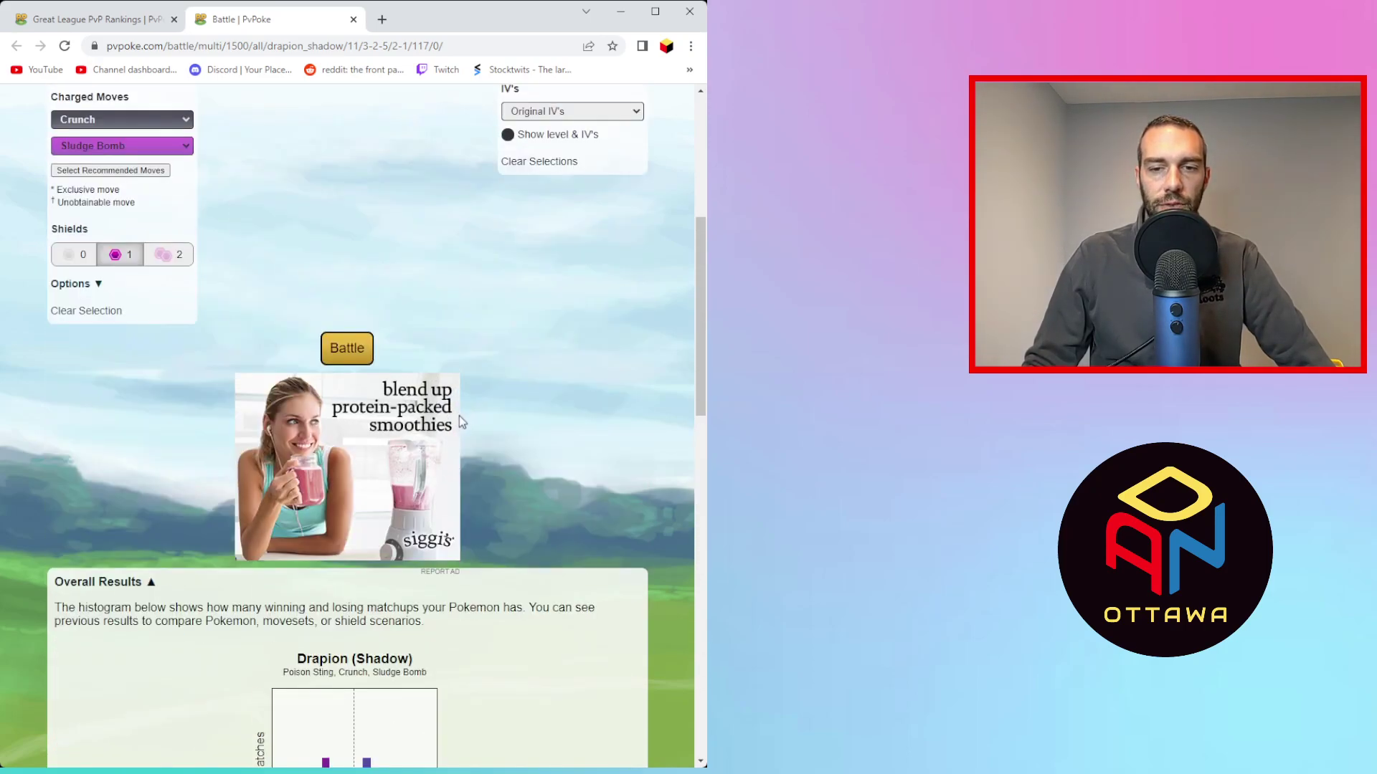
- Expand Options and rerun Shadow Drapion's battles with 9 starting energy
scroll(459, 424, up, 4)
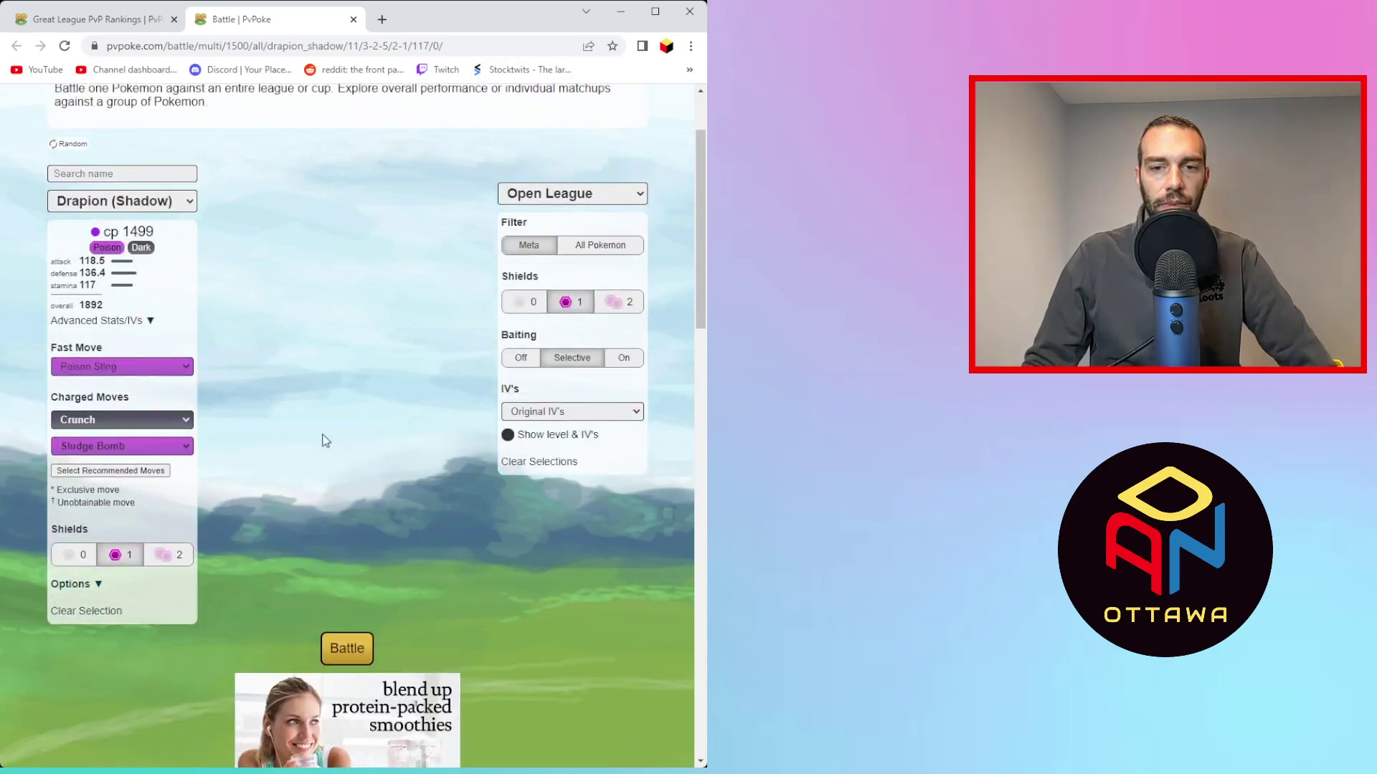
click(125, 595)
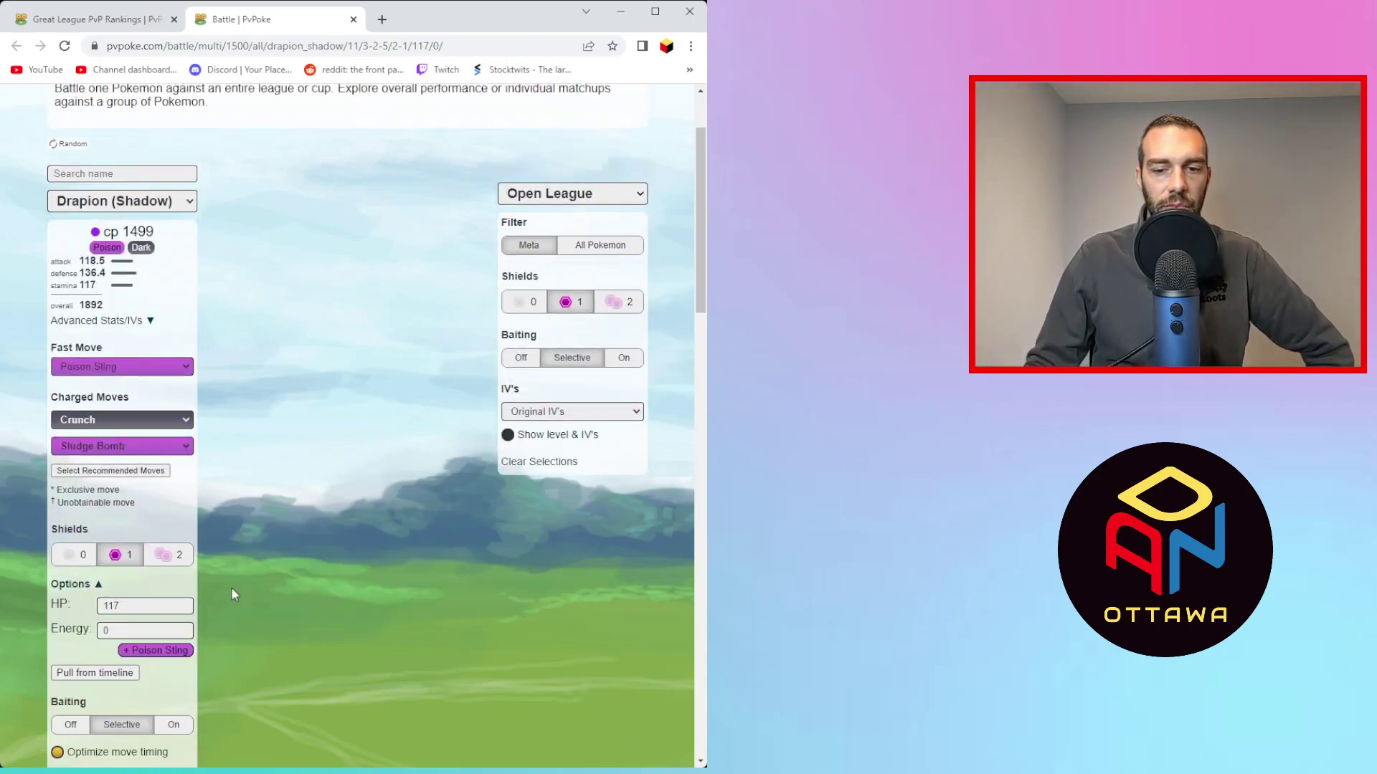
scroll(231, 594, down, 2)
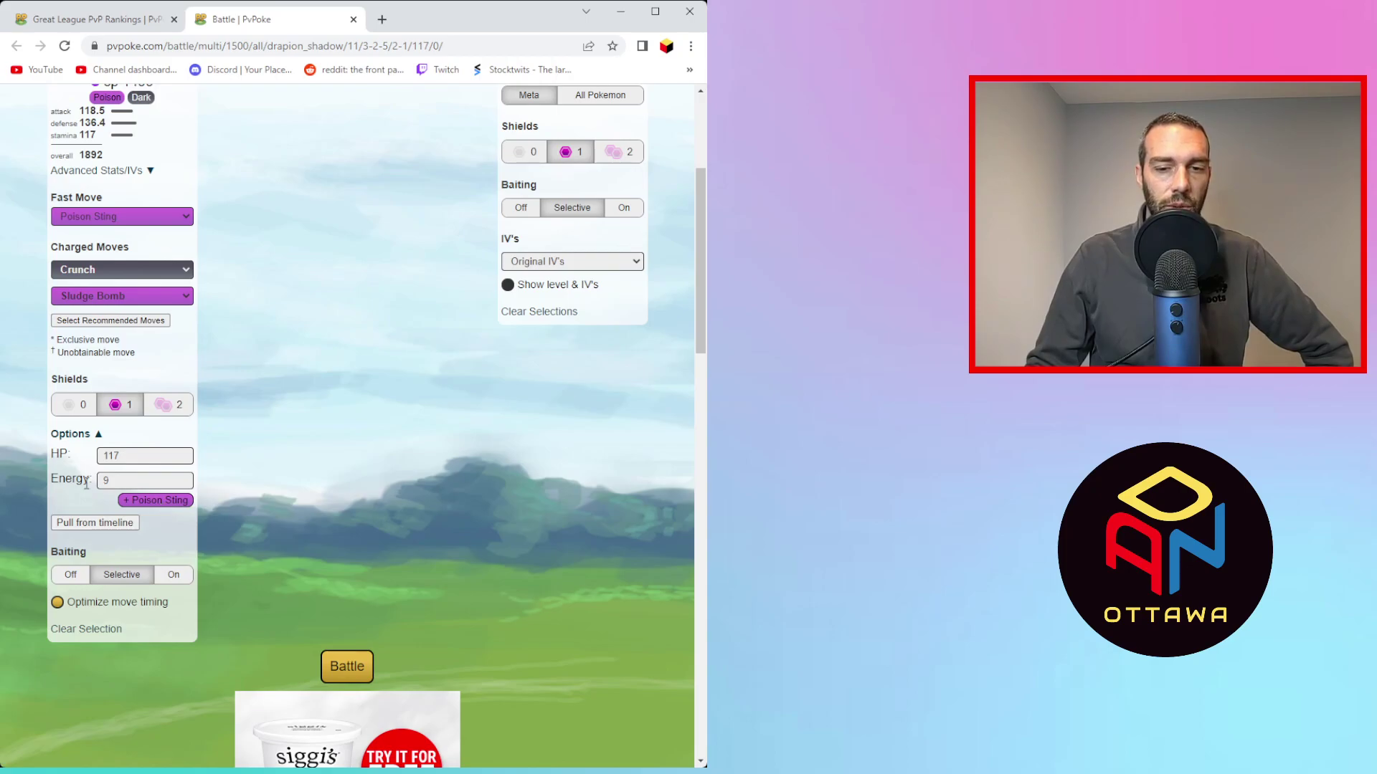
scroll(538, 578, down, 8)
scroll(502, 570, up, 1)
click(344, 149)
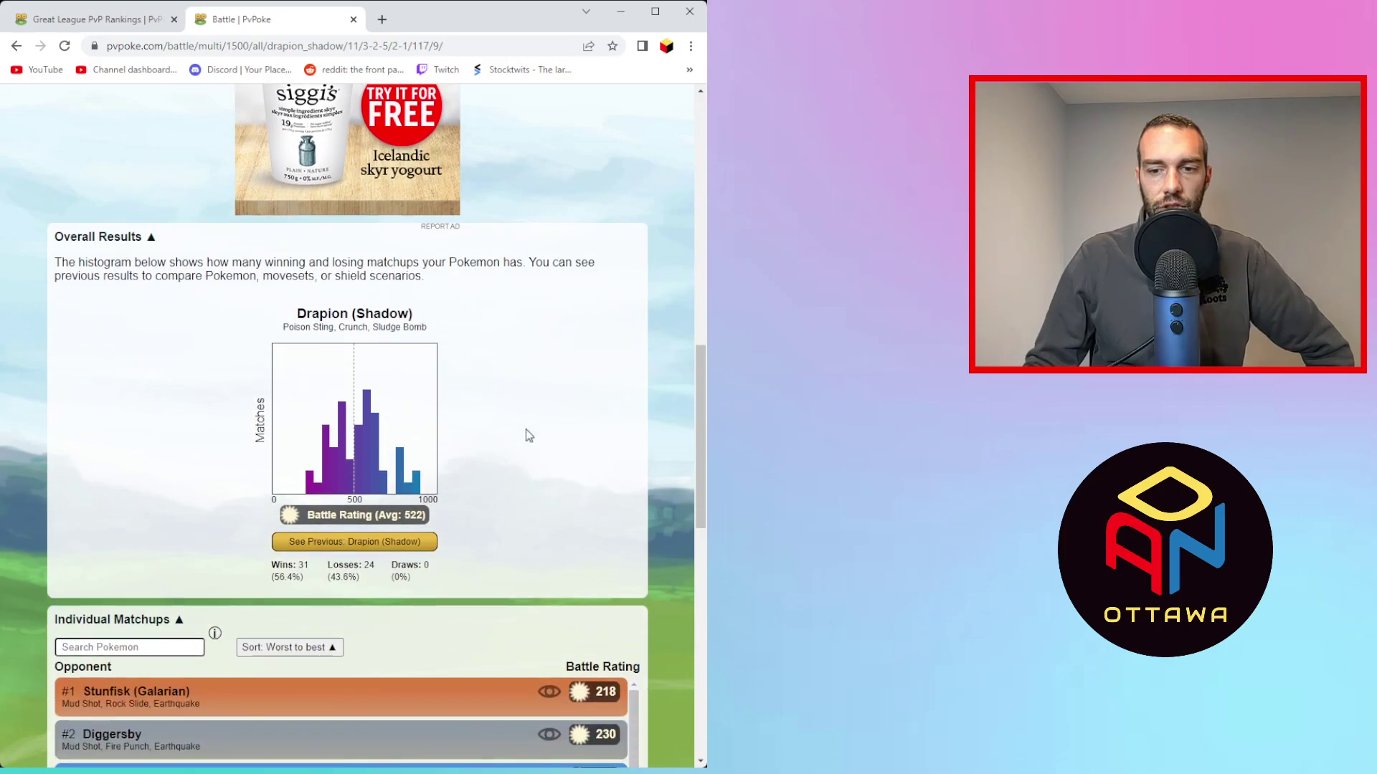
scroll(441, 657, down, 2)
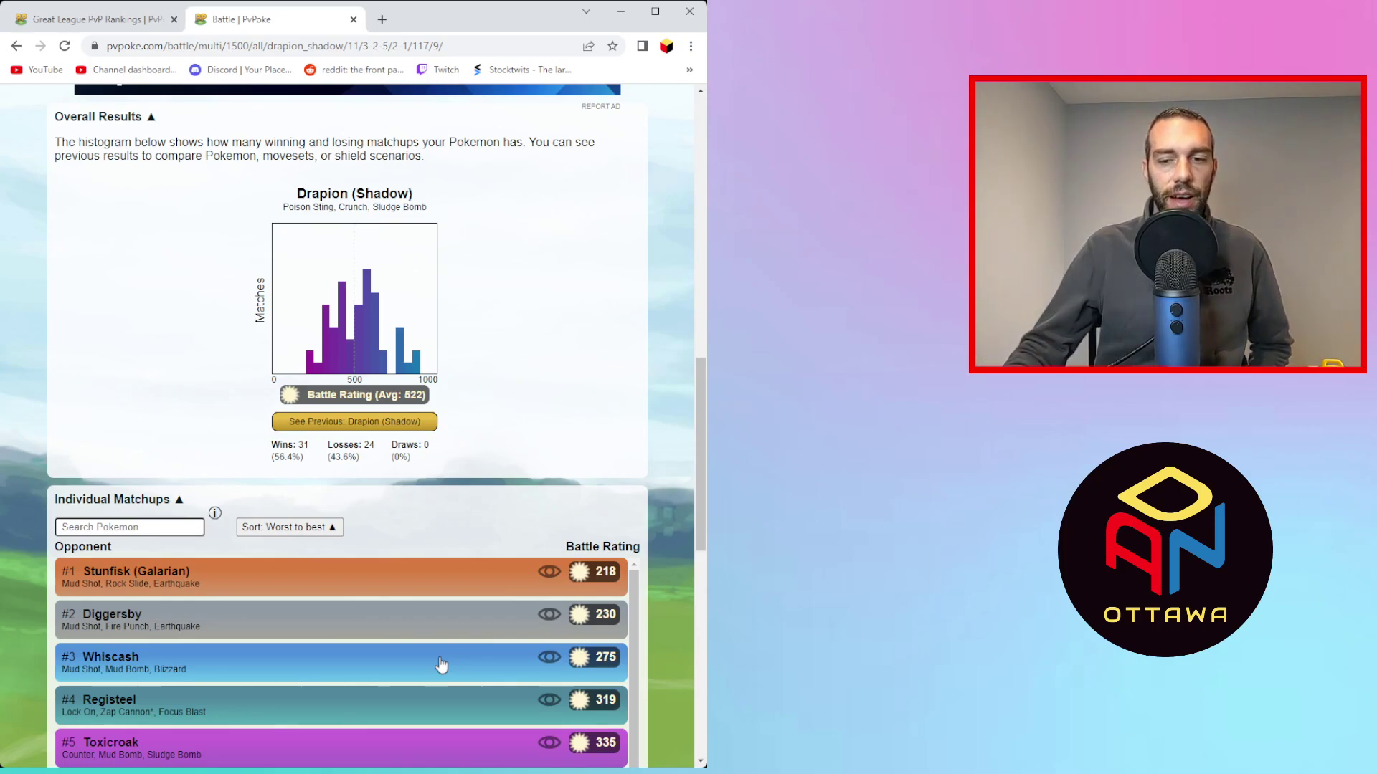
scroll(317, 455, up, 4)
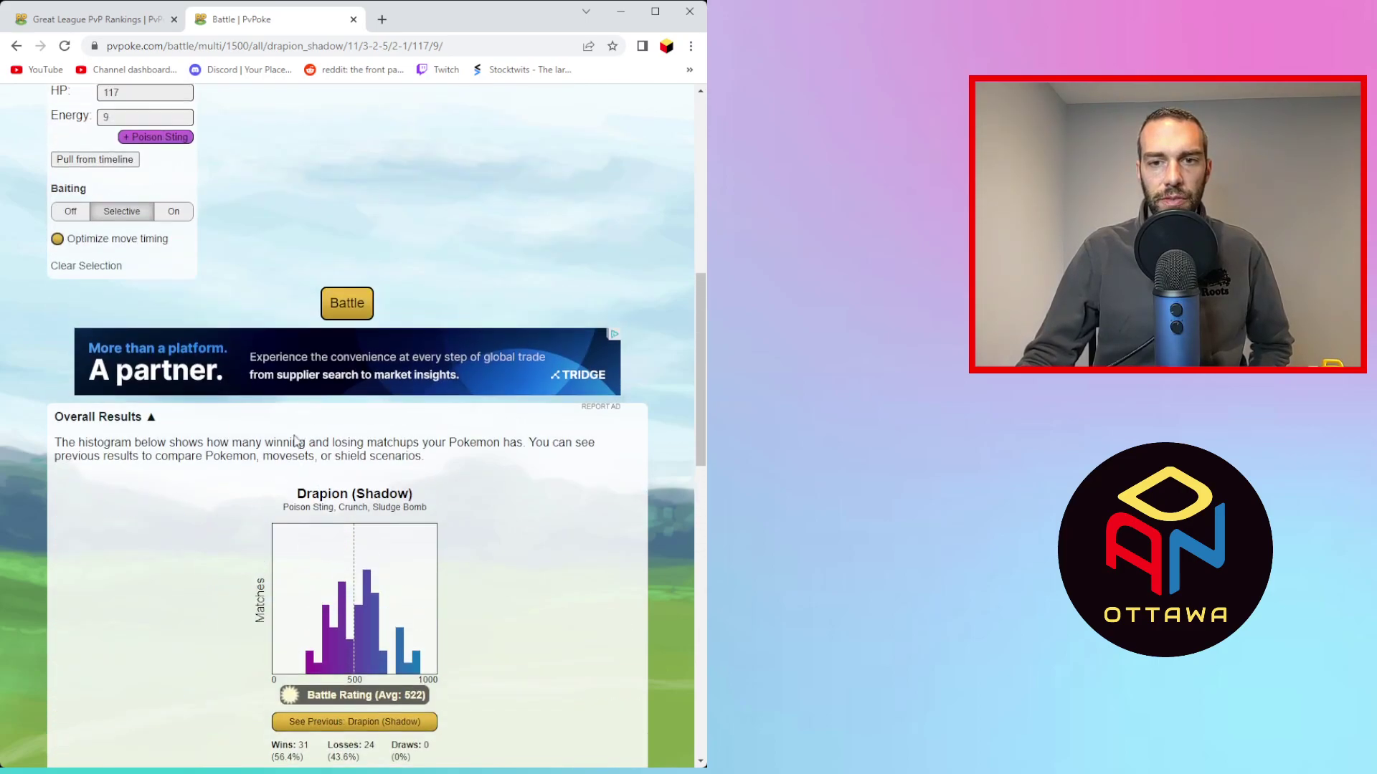
- Edit the starting energy value and rerun the battles at 9 energy
triple_click(181, 123)
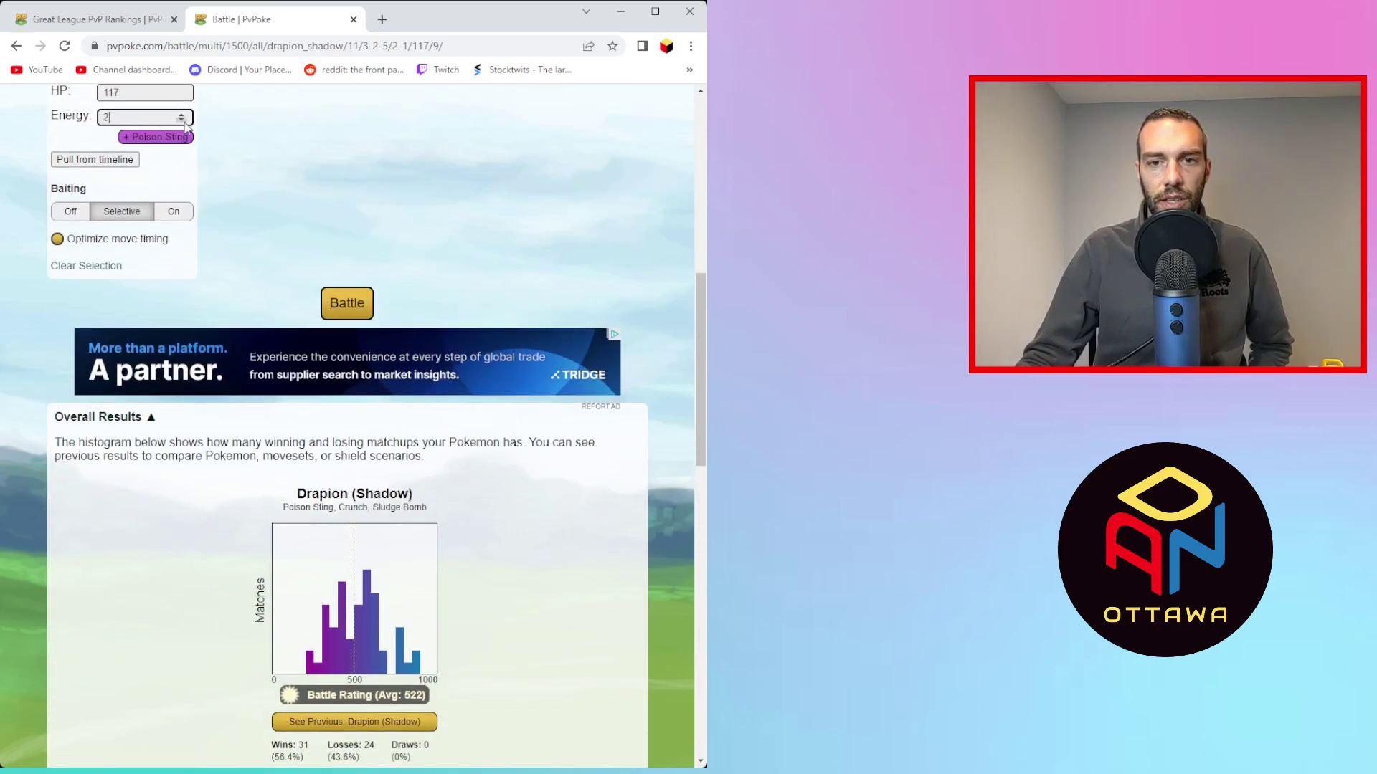
click(337, 299)
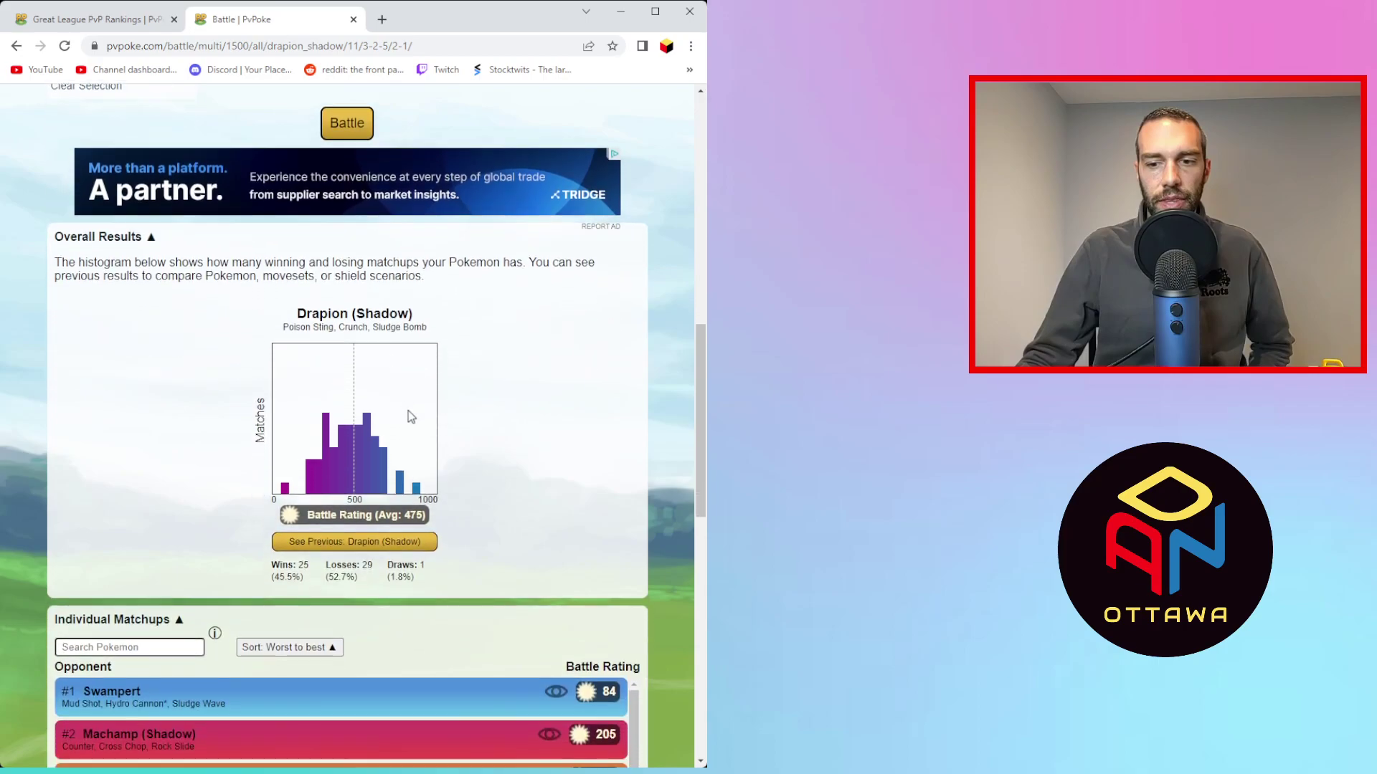
scroll(329, 588, up, 6)
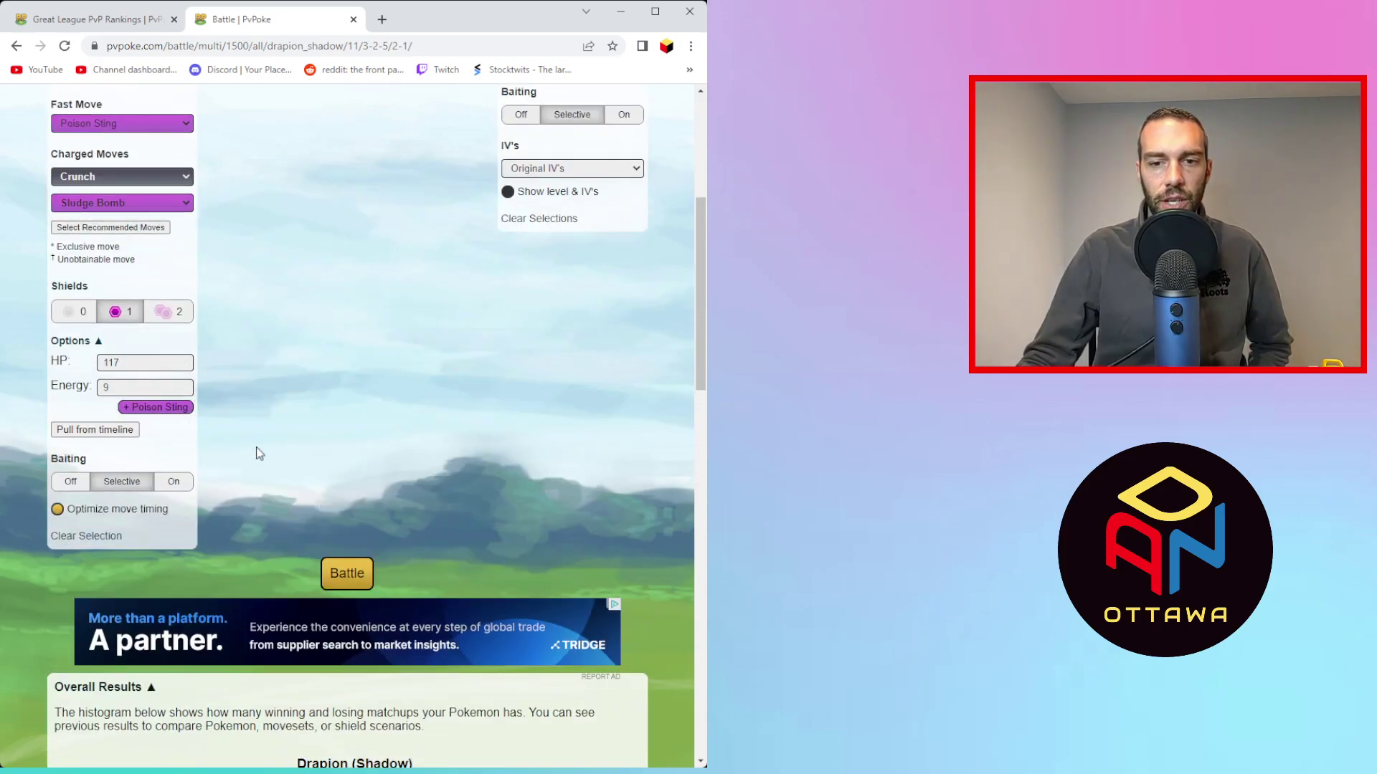
click(361, 575)
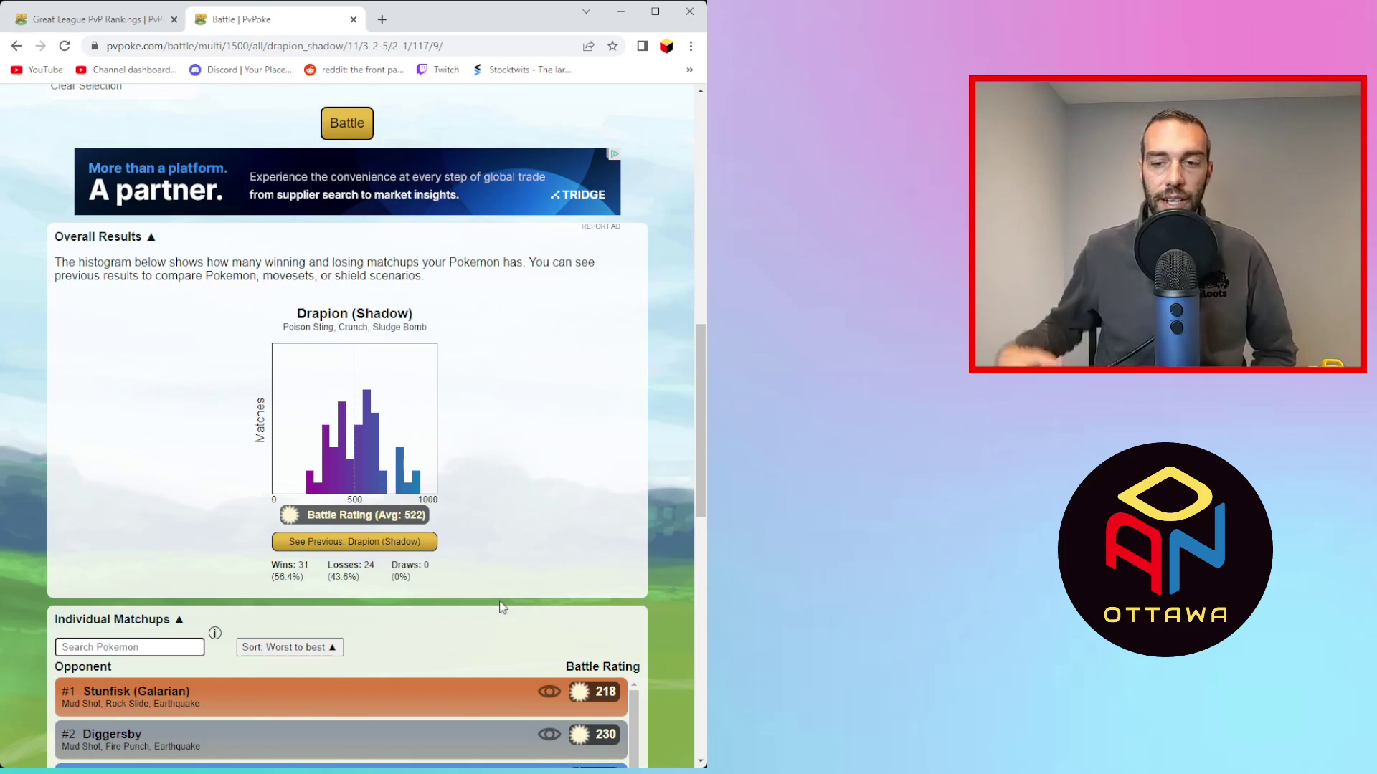
- Add another Poison Sting's energy and rerun the battles at 18 starting energy
scroll(502, 607, up, 4)
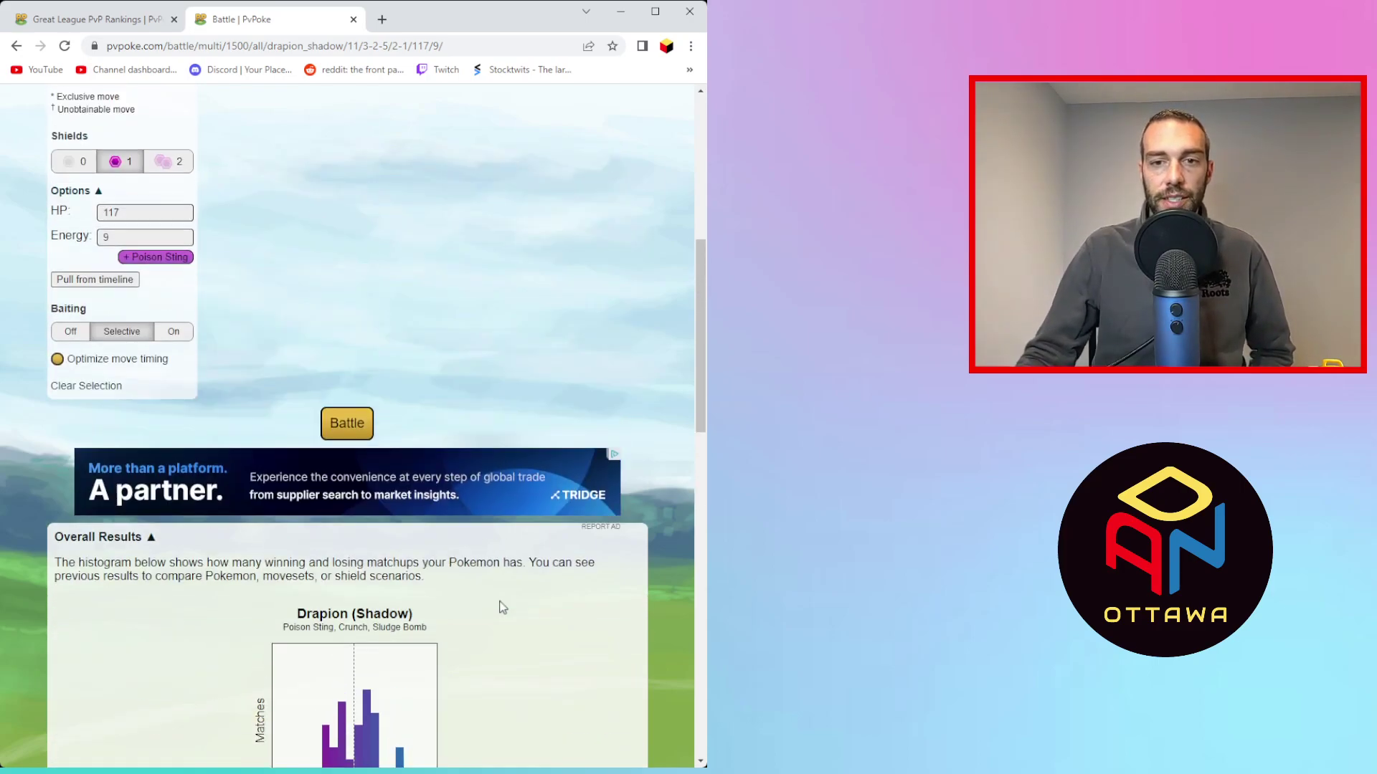
click(180, 258)
scroll(245, 286, down, 3)
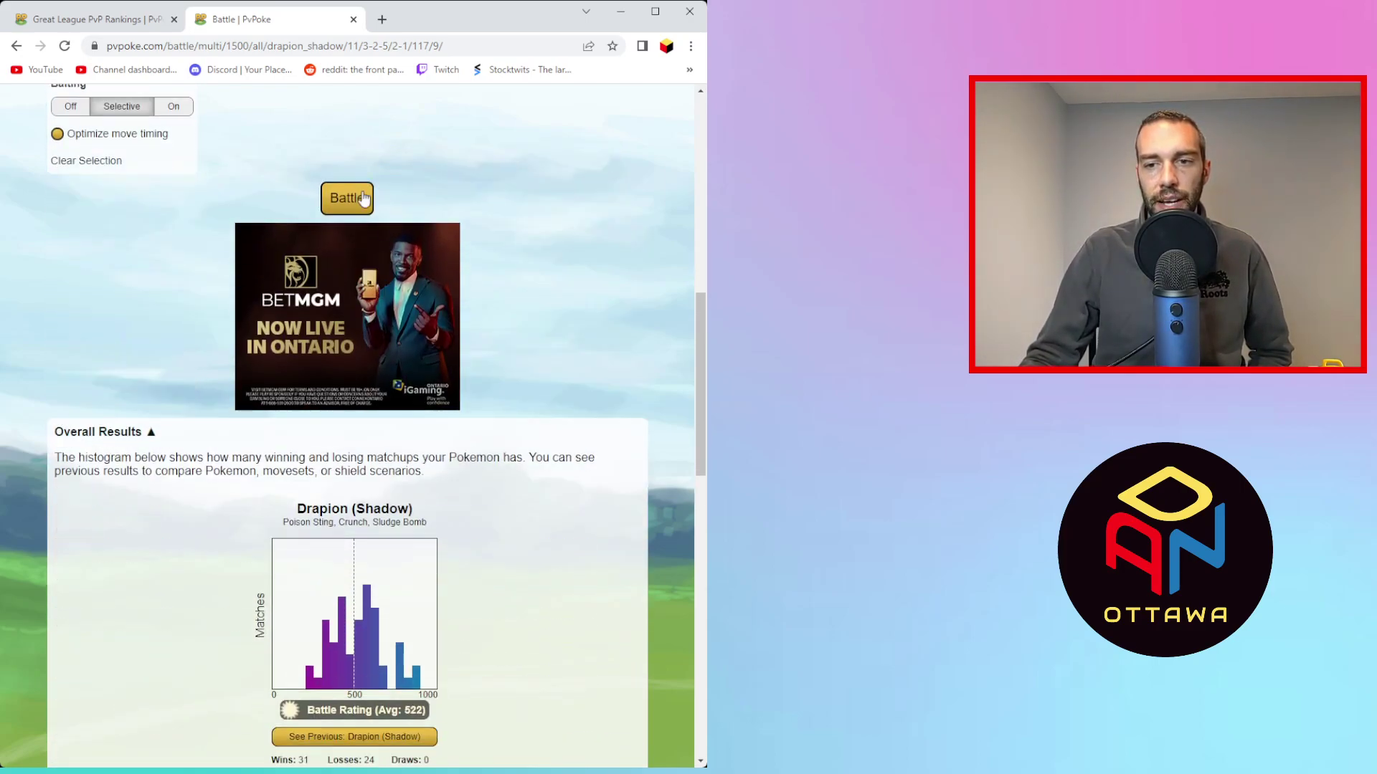
click(359, 193)
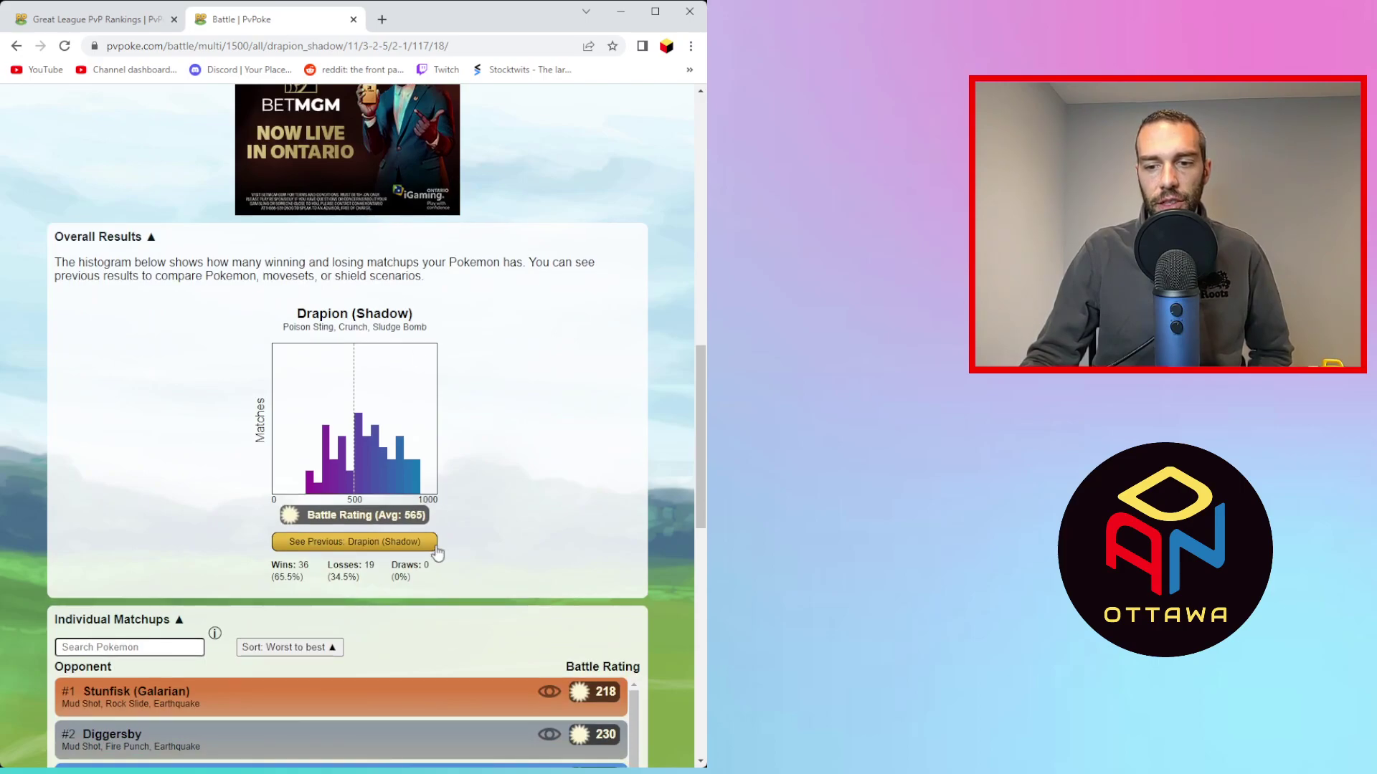
scroll(436, 554, up, 5)
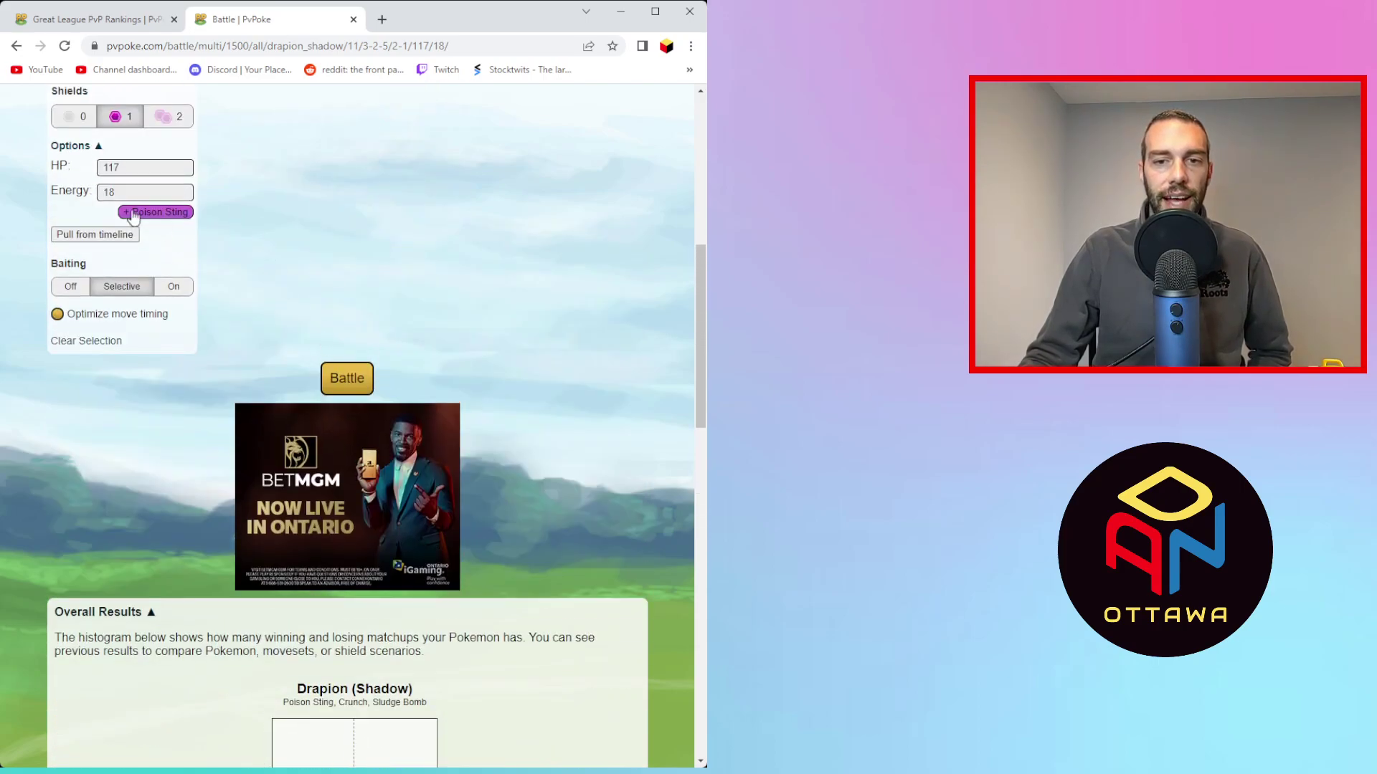
- Reset starting energy to 9 and rerun: 31 wins, 24 losses, average 522
click(181, 196)
click(181, 196)
click(181, 195)
click(181, 196)
click(181, 196)
click(180, 196)
click(180, 196)
click(181, 195)
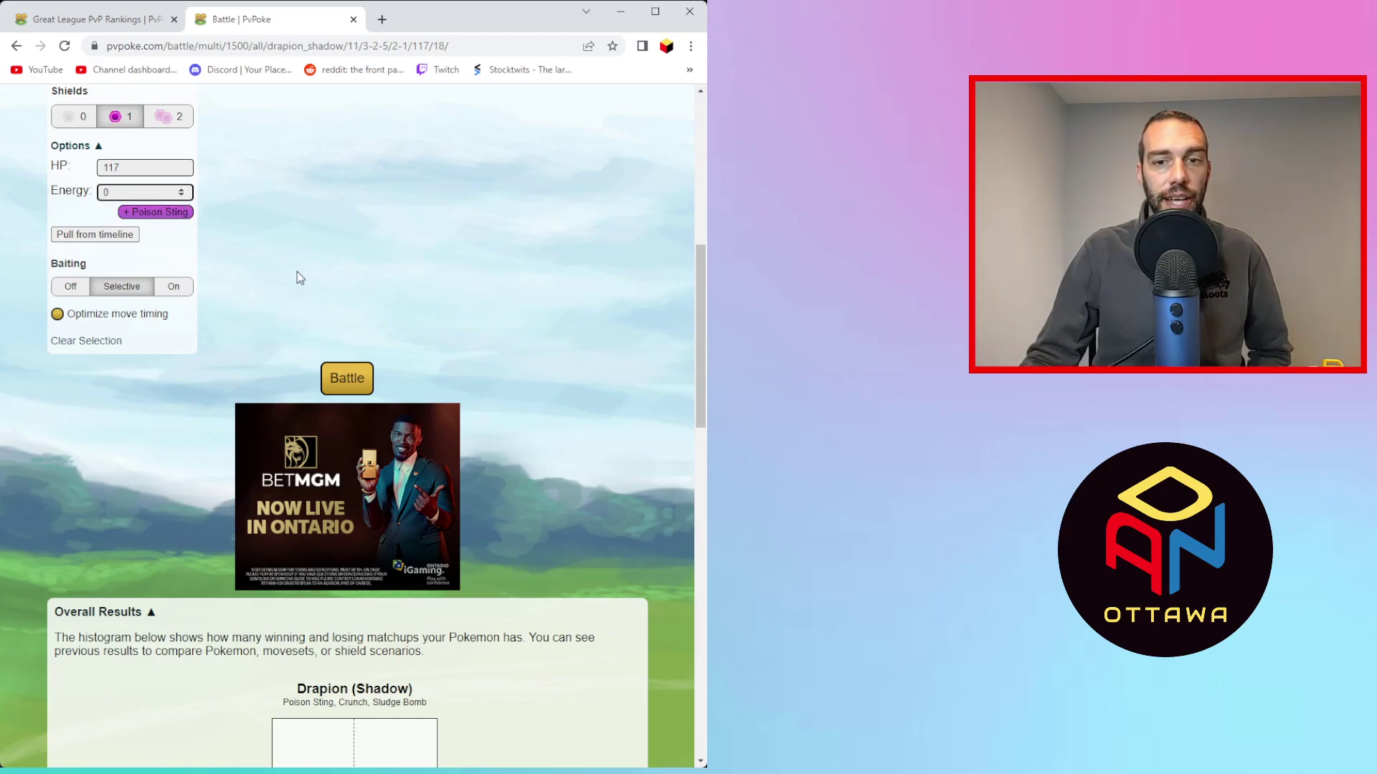
click(156, 213)
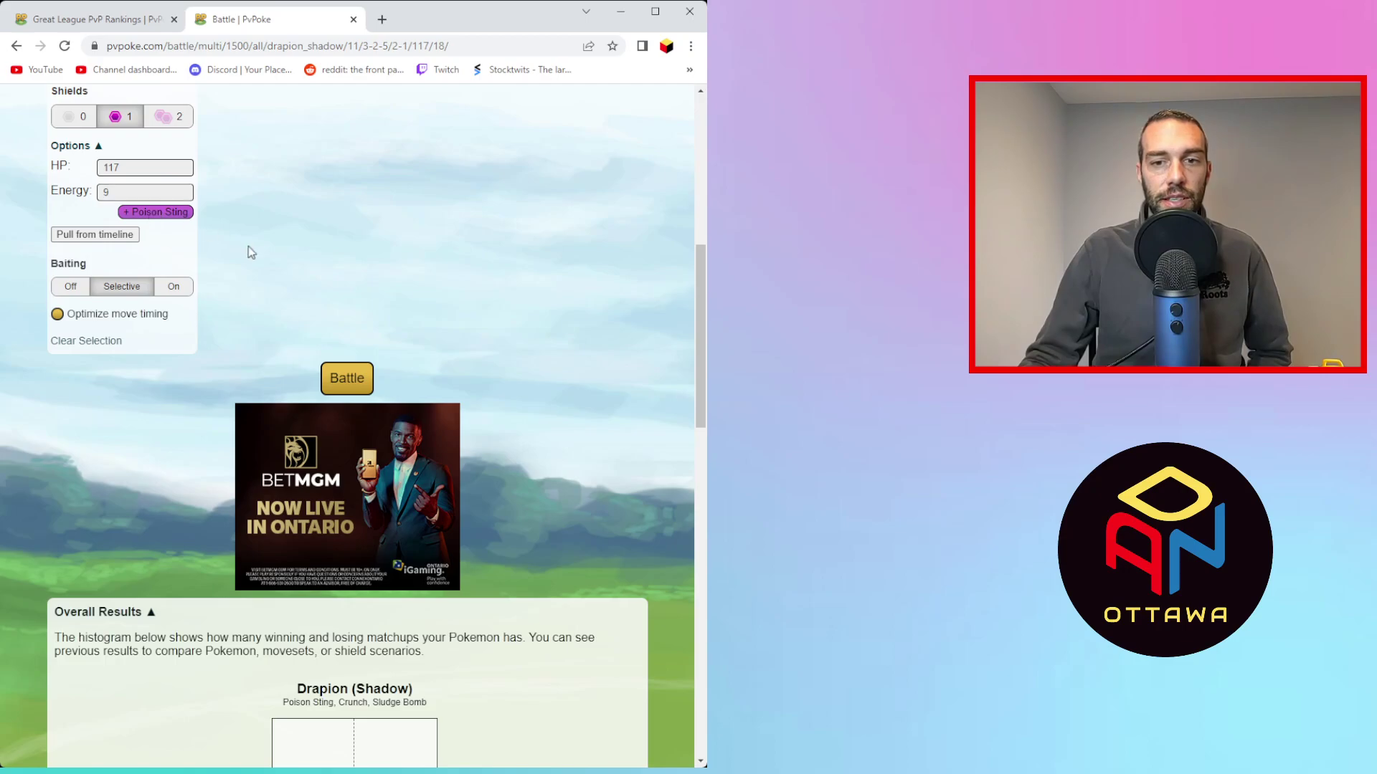
click(350, 380)
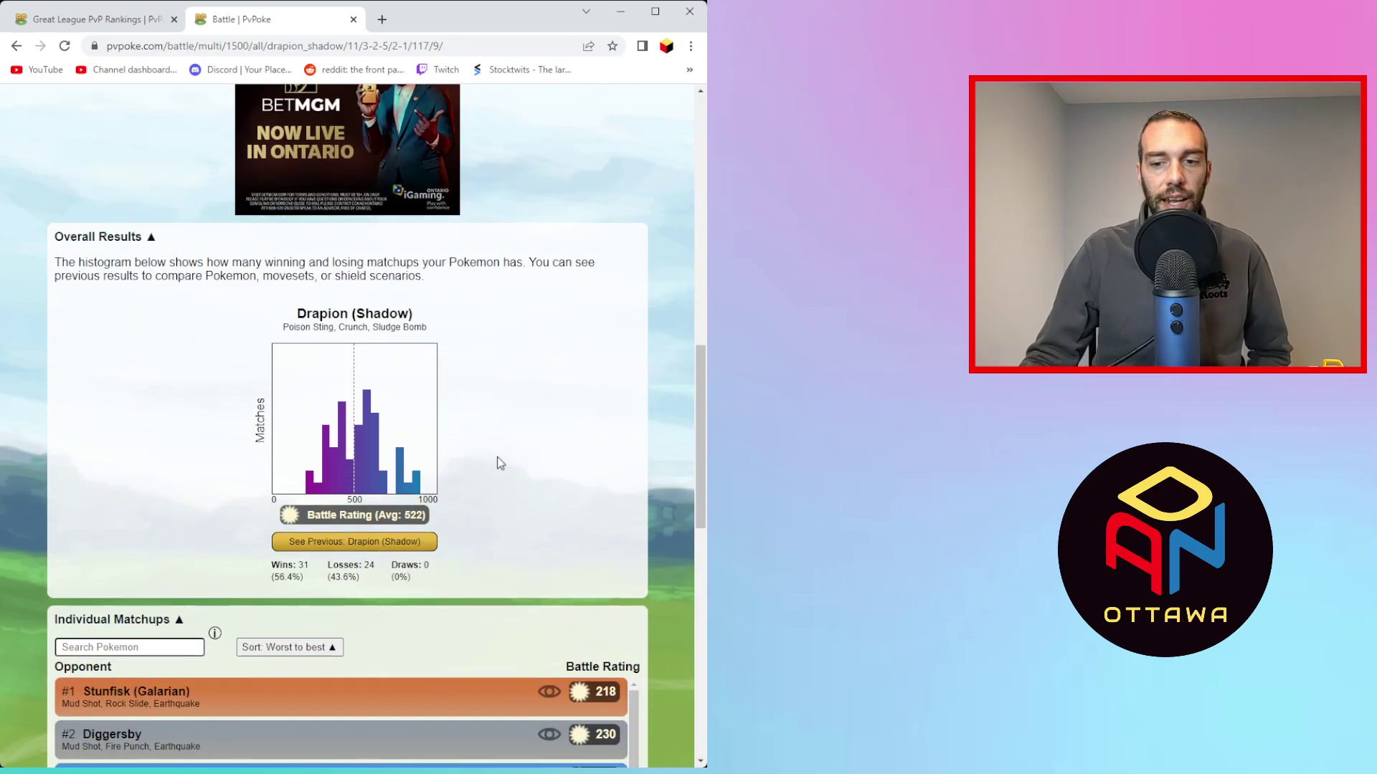
scroll(313, 592, down, 15)
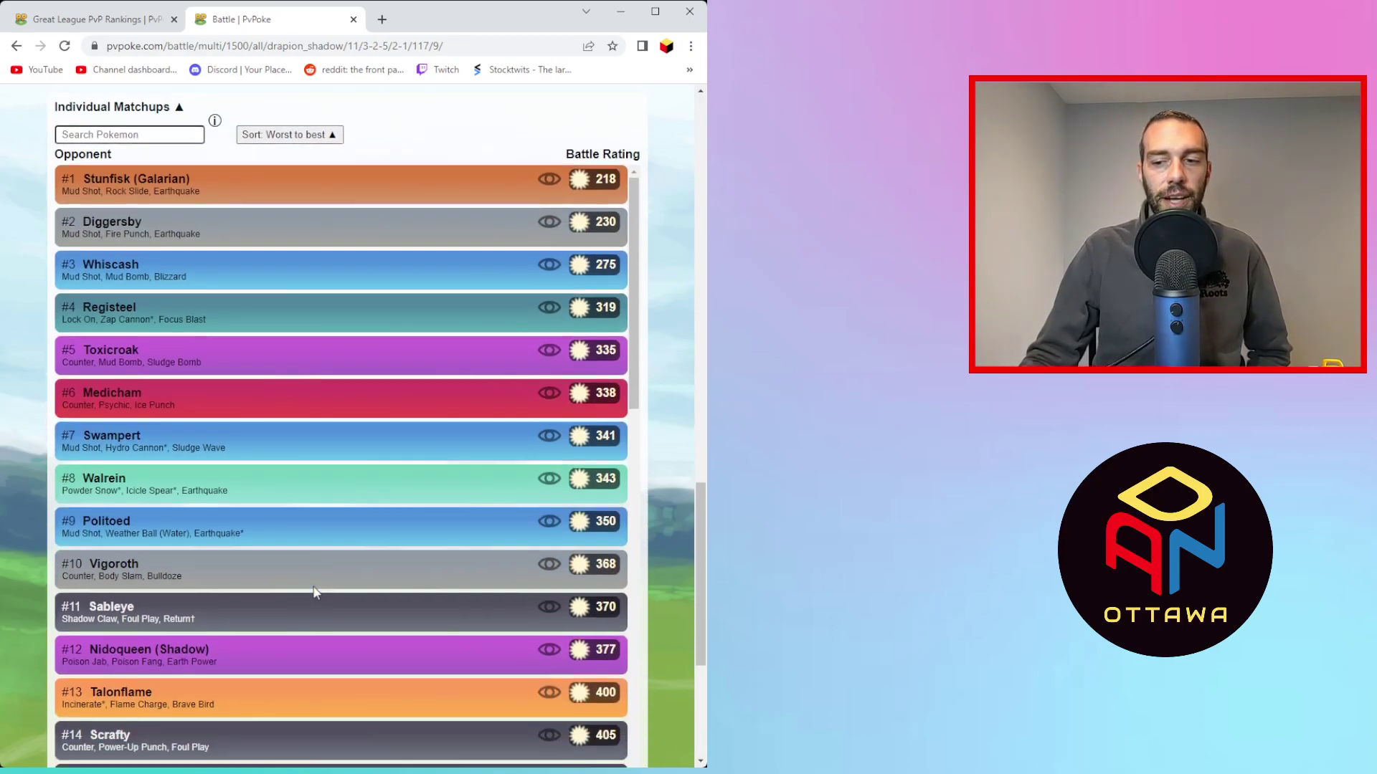
scroll(313, 592, down, 2)
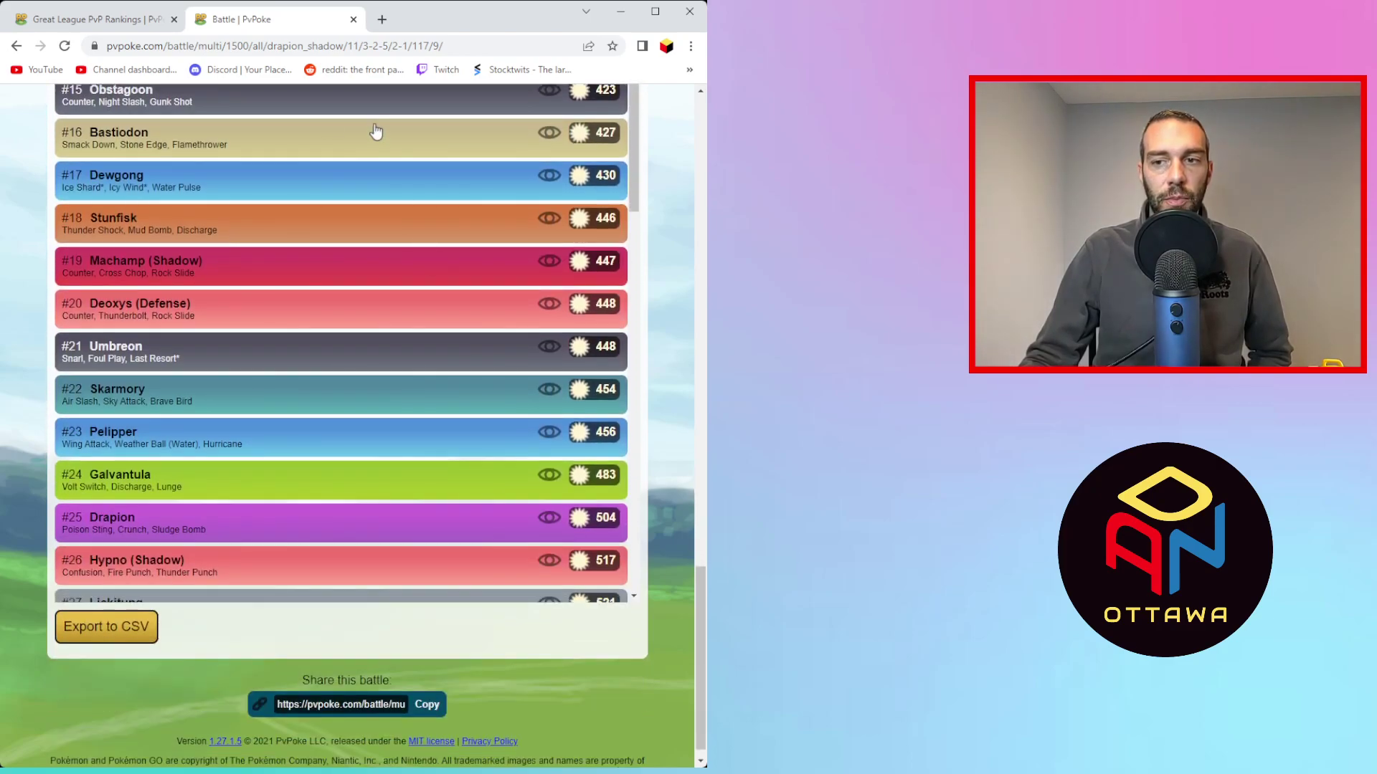
scroll(386, 215, up, 5)
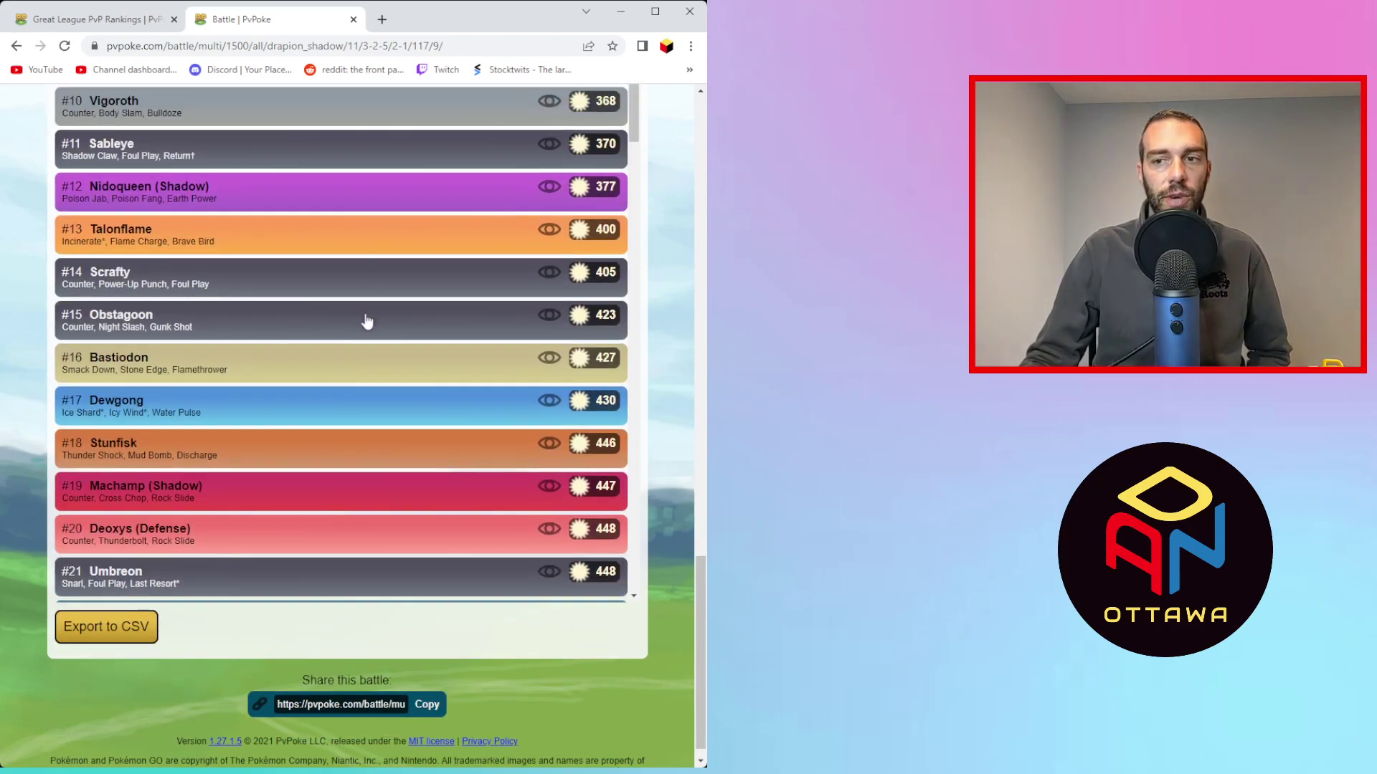
scroll(264, 482, down, 2)
scroll(265, 482, down, 7)
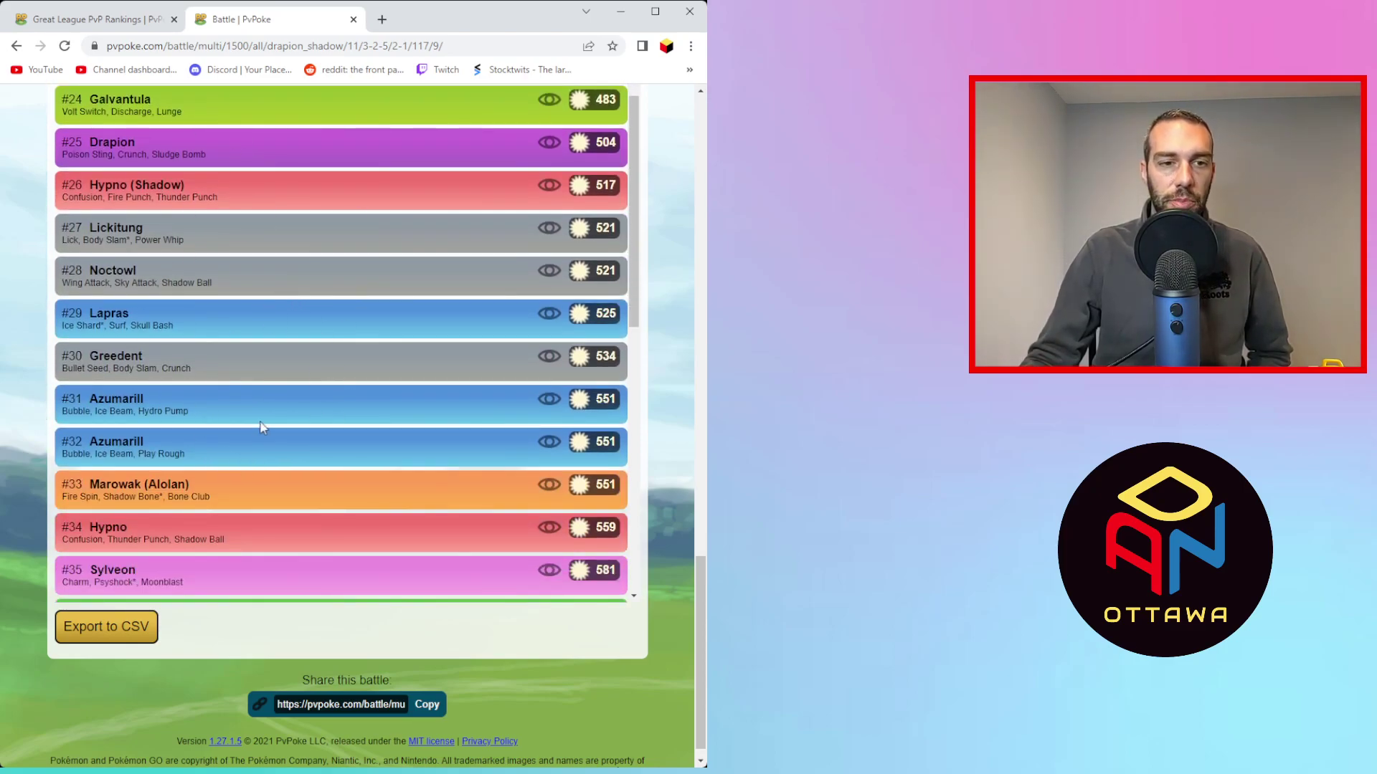
- Close Drapion's battle, collapse its entry, and open Ninetales (Shadow) vs. Great League: 20 wins, 35 losses
click(353, 20)
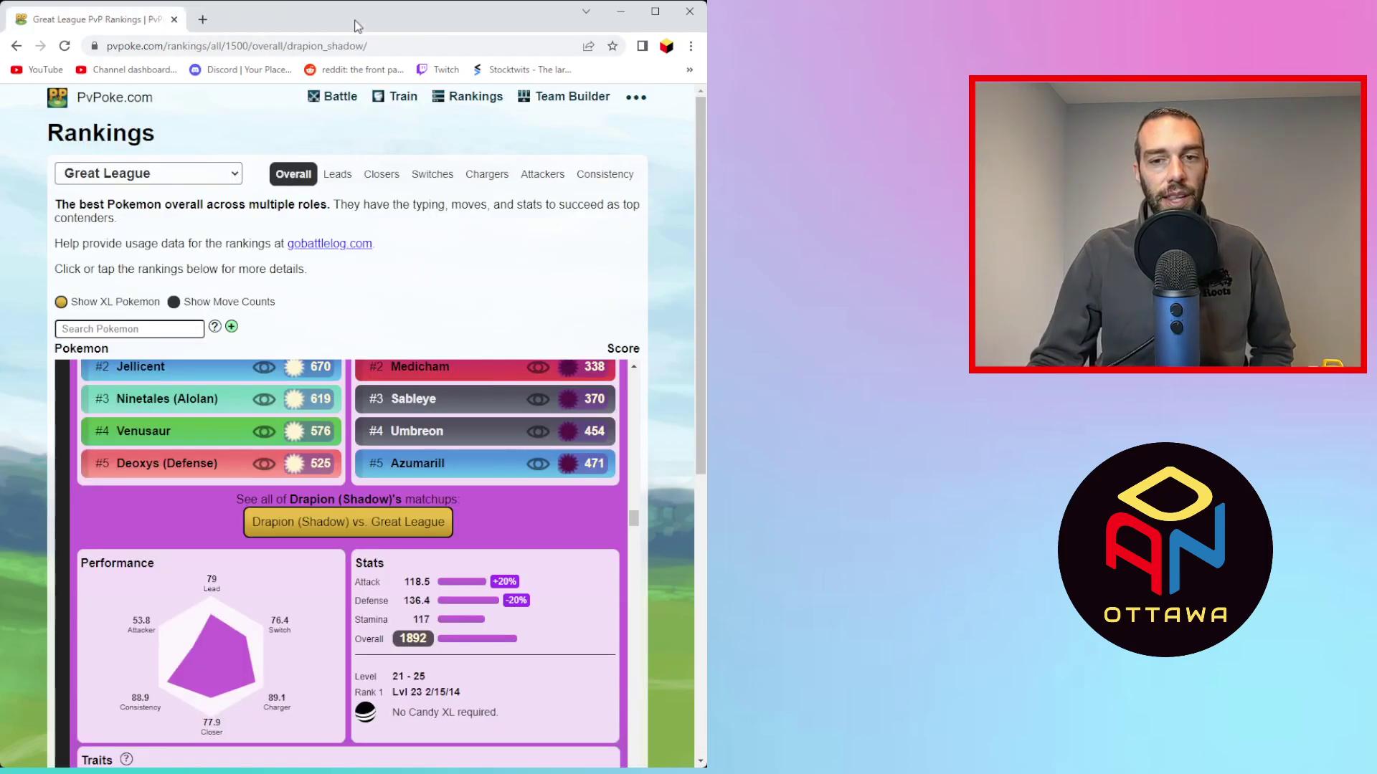
click(70, 423)
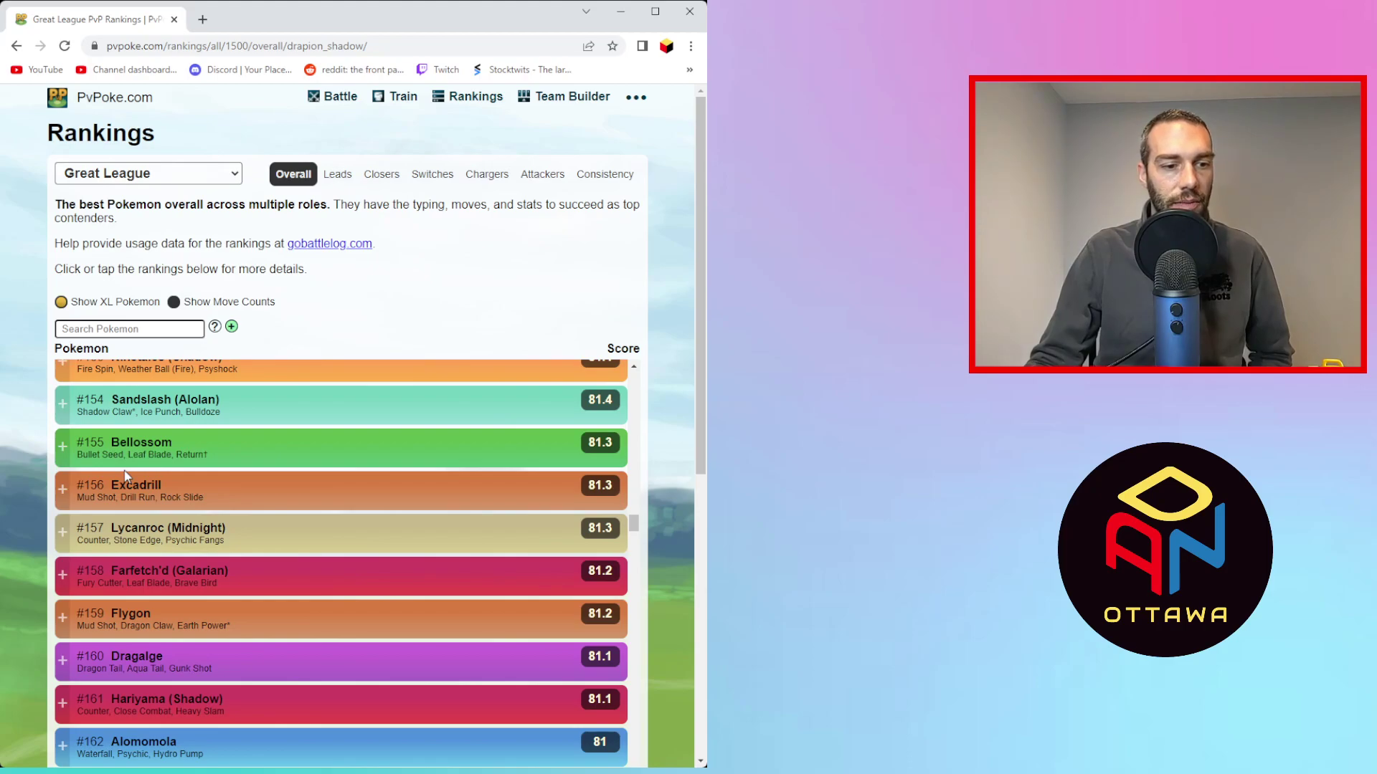
scroll(125, 476, up, 1)
click(130, 451)
click(354, 678)
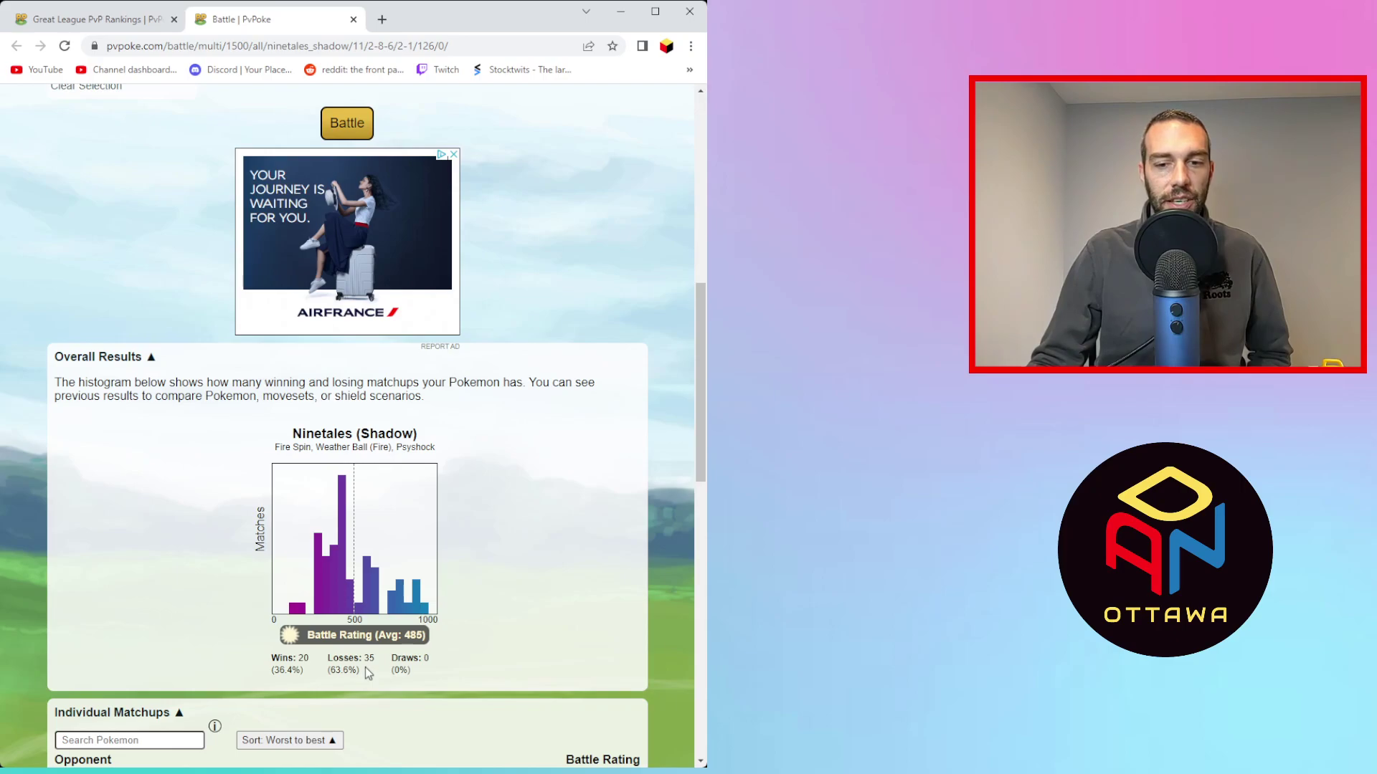
scroll(381, 652, down, 3)
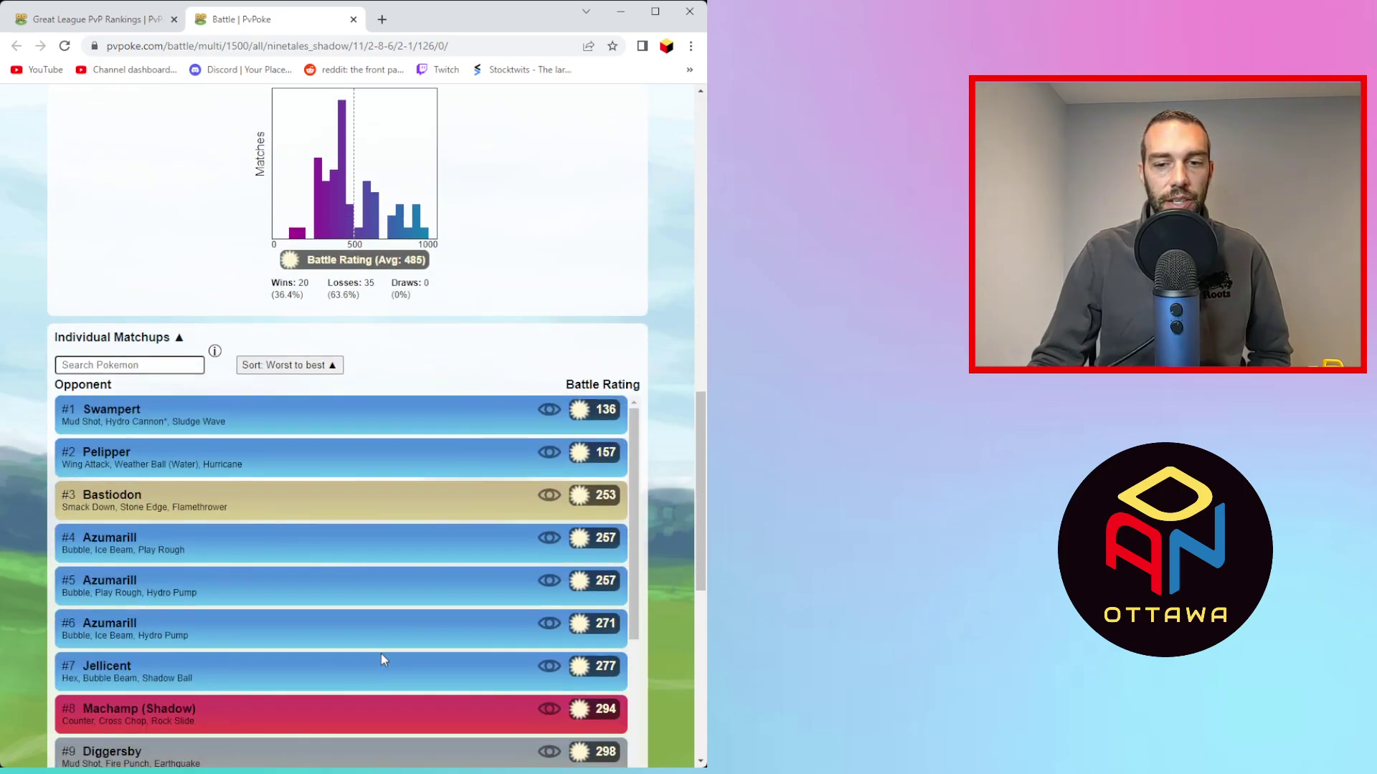
scroll(401, 316, up, 10)
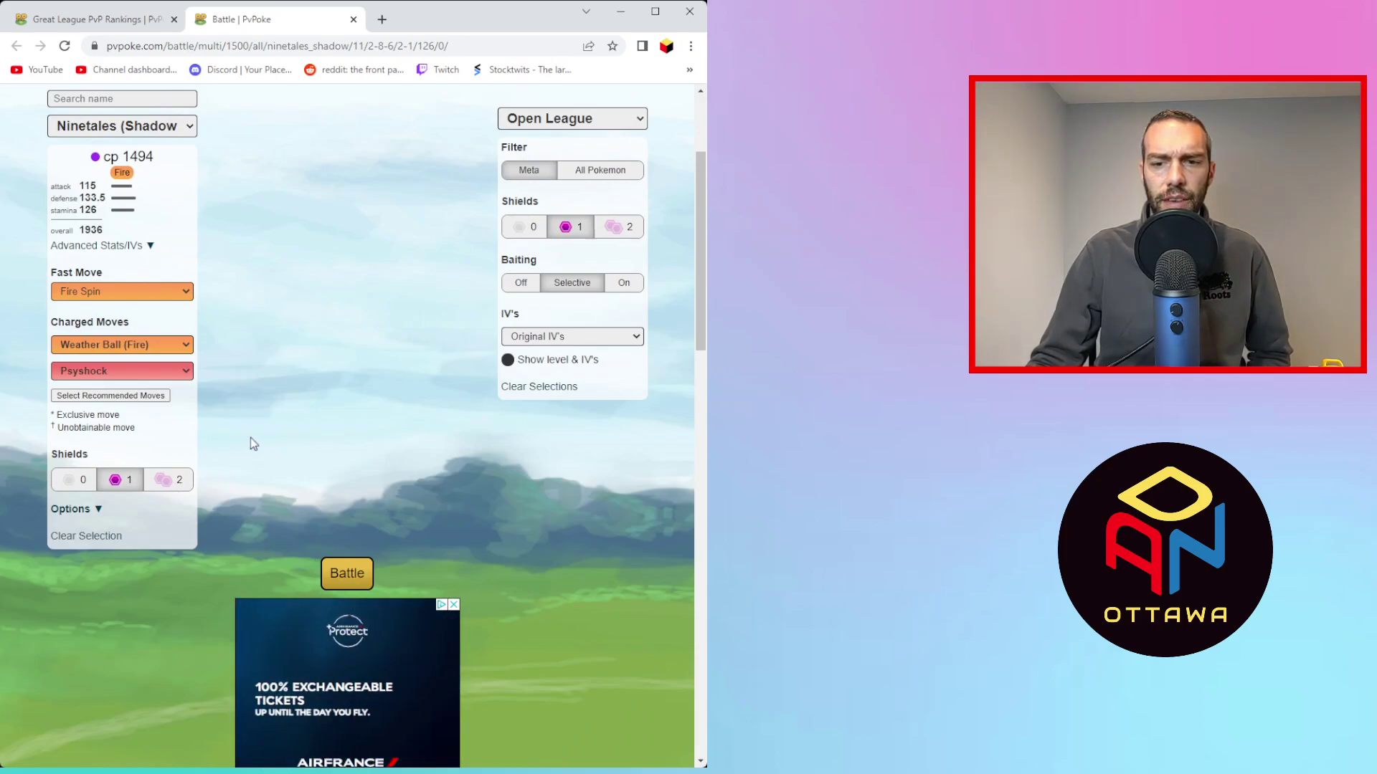
- Run Ninetales (Shadow)'s Great League battles with two shields on each side
click(185, 480)
click(611, 226)
scroll(430, 358, down, 6)
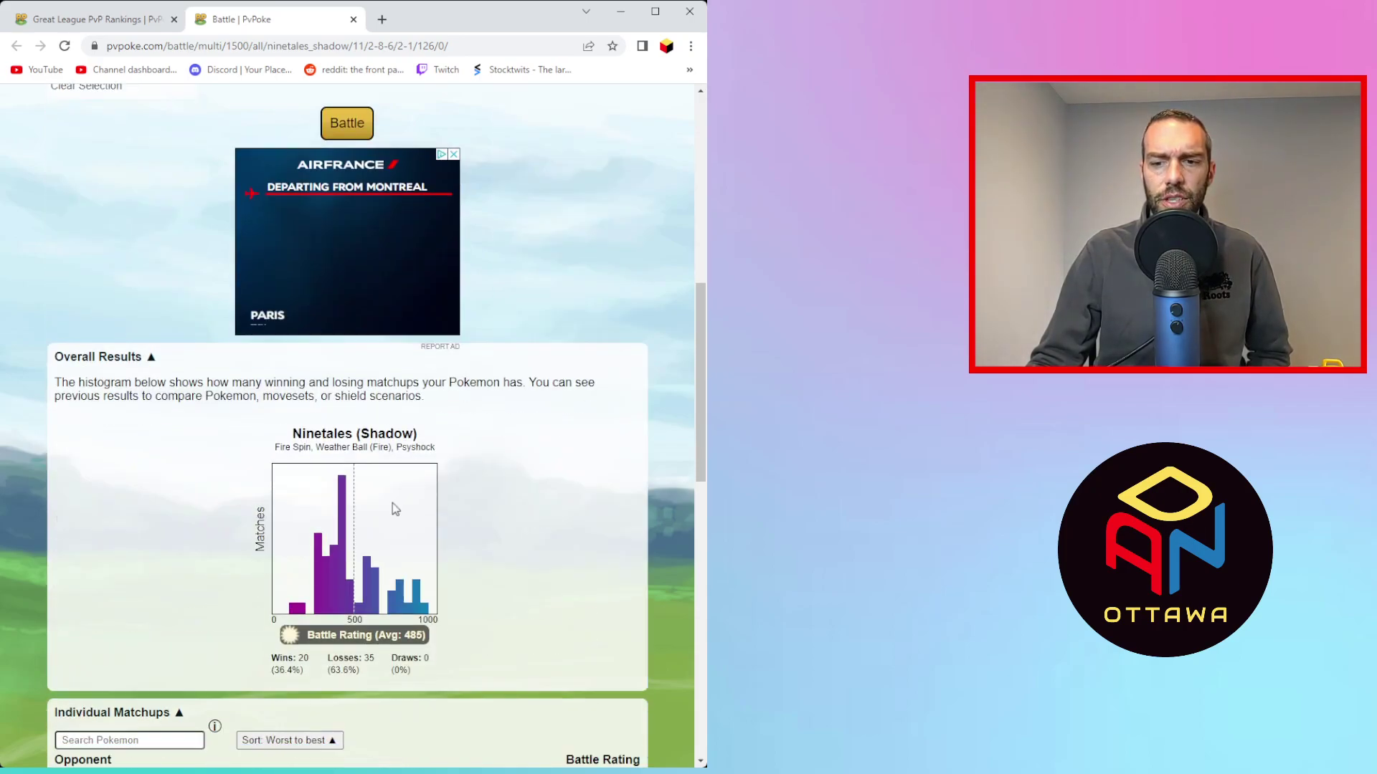
click(355, 122)
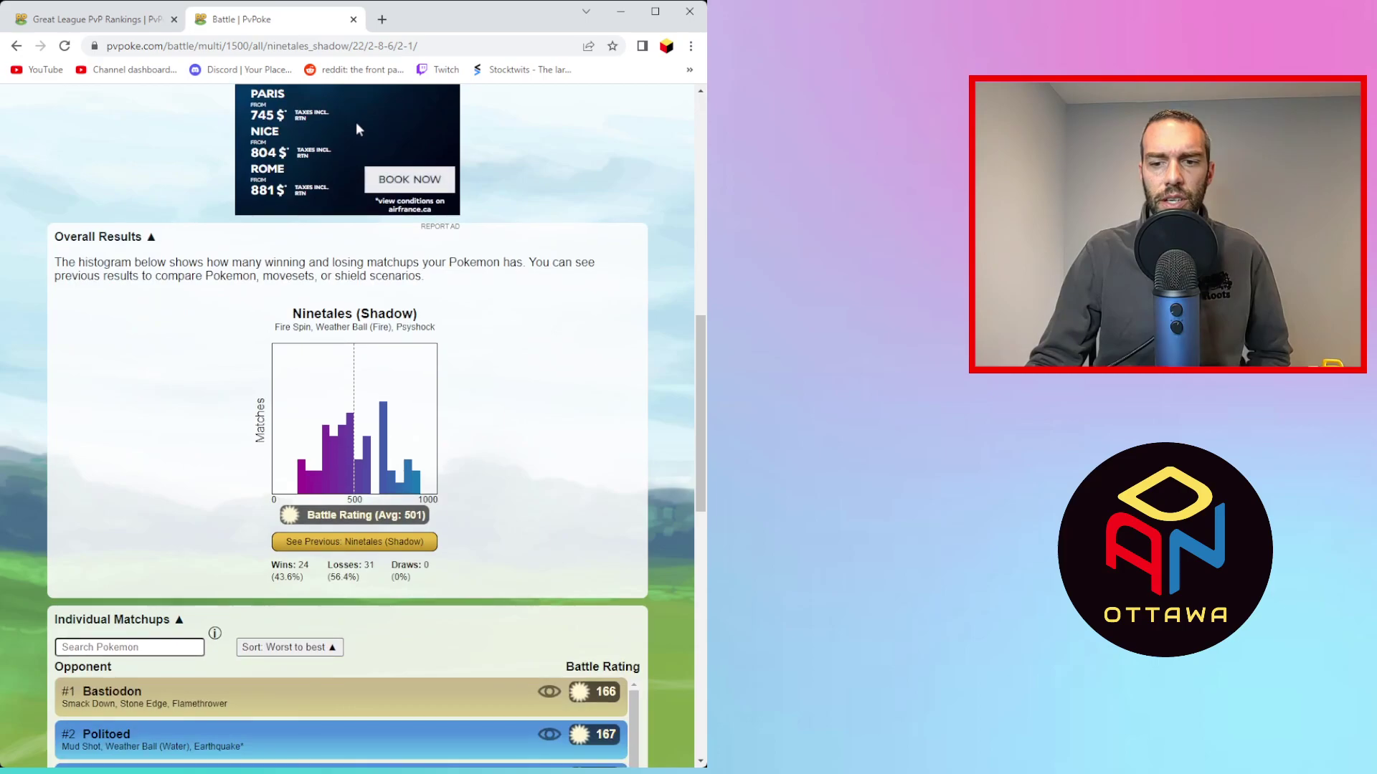
- Rerun the battles with both sides back at one shield
scroll(356, 122, up, 7)
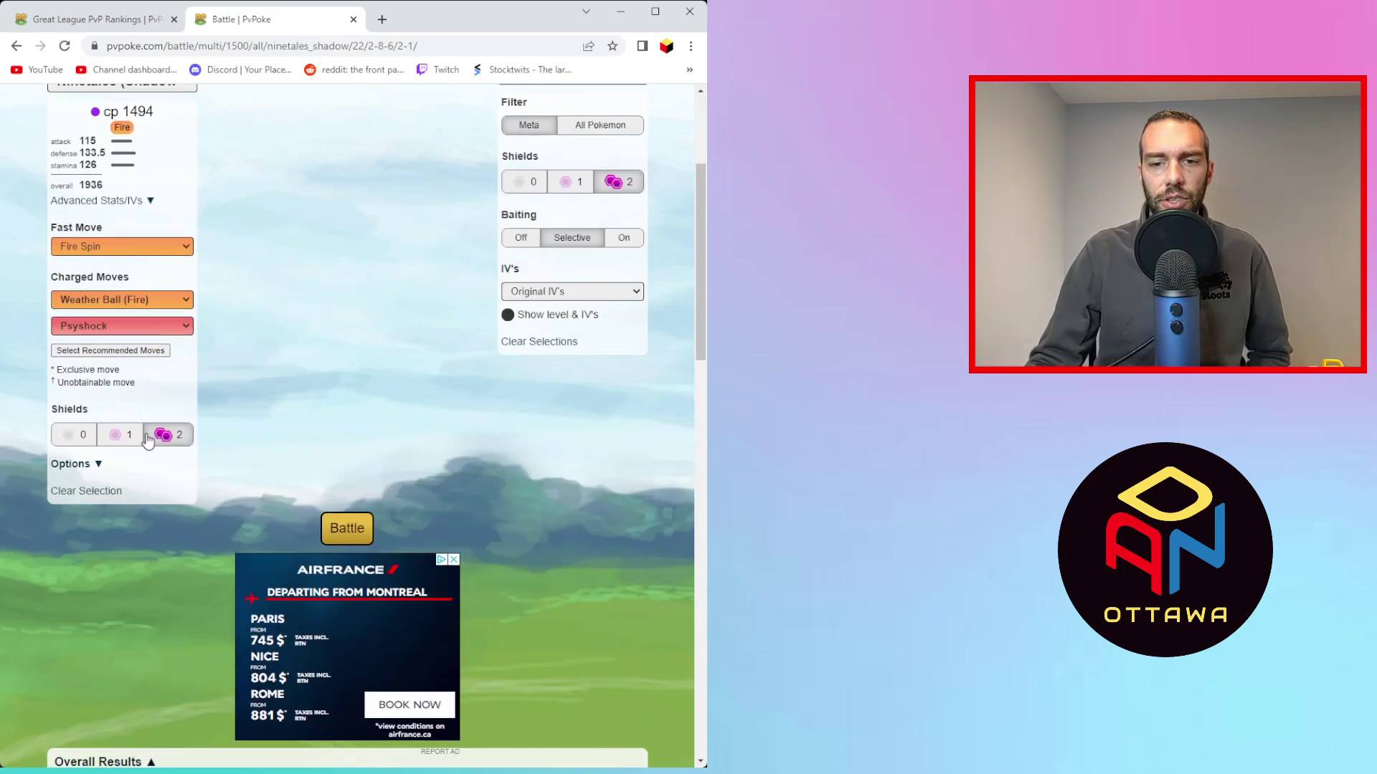
click(119, 434)
click(567, 185)
click(347, 528)
- Toggle shield baiting, battle against unshielded opponents, then restore the opponents to one shield
scroll(30, 232, up, 8)
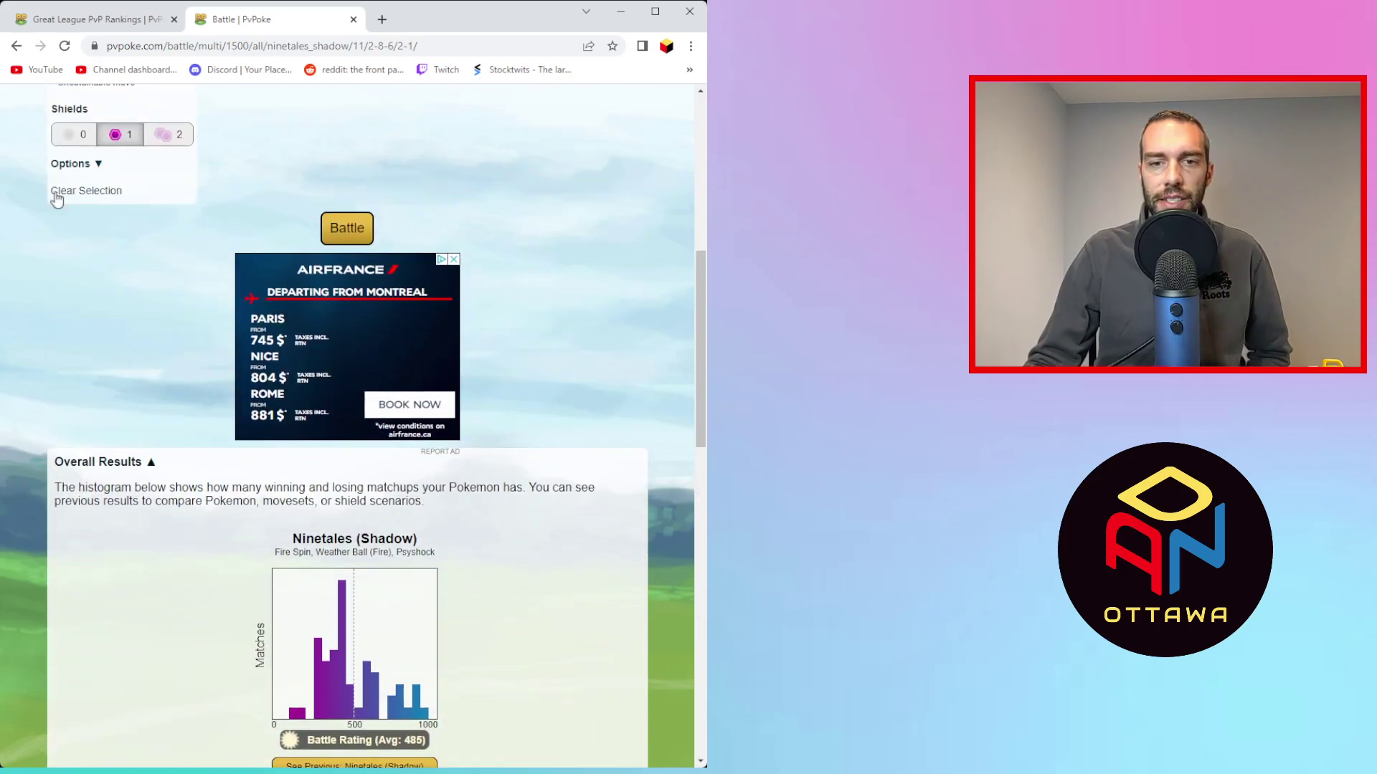
click(508, 315)
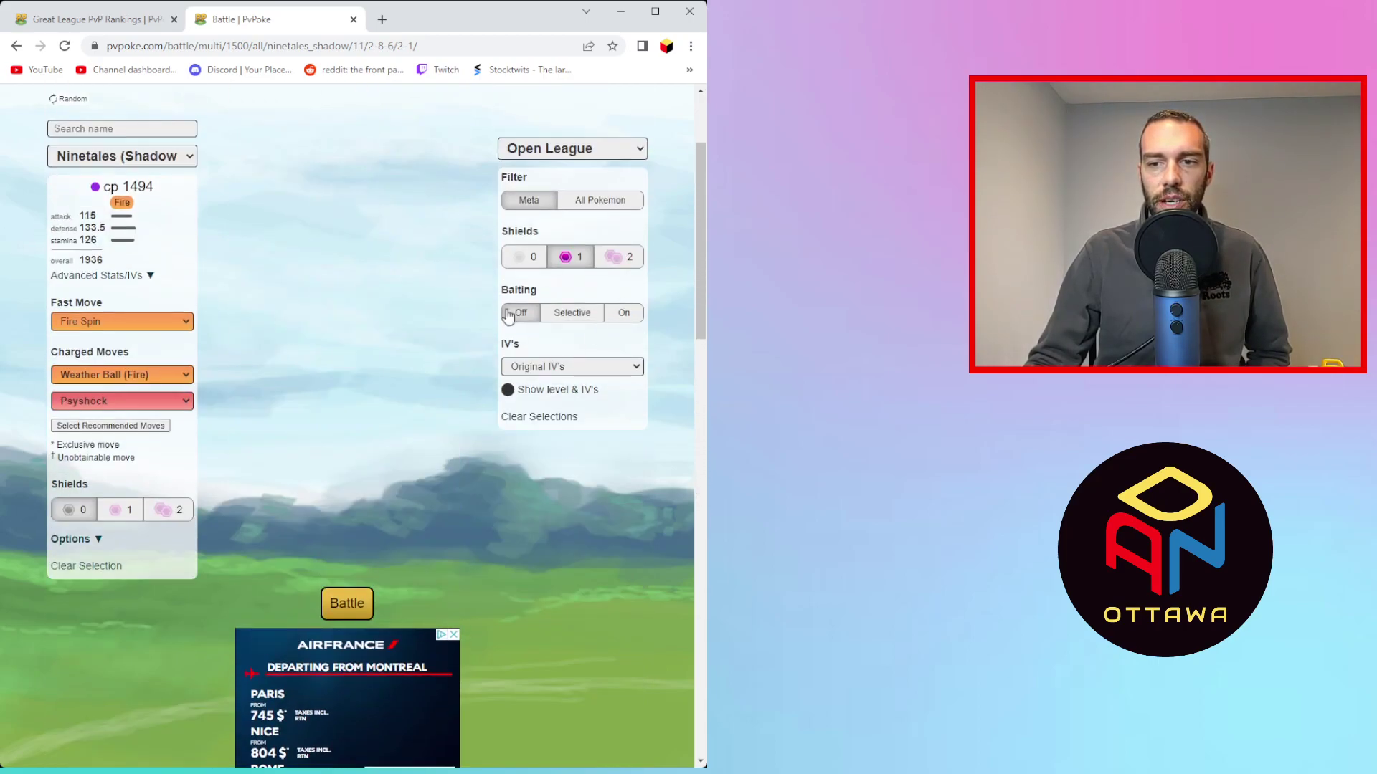
click(585, 319)
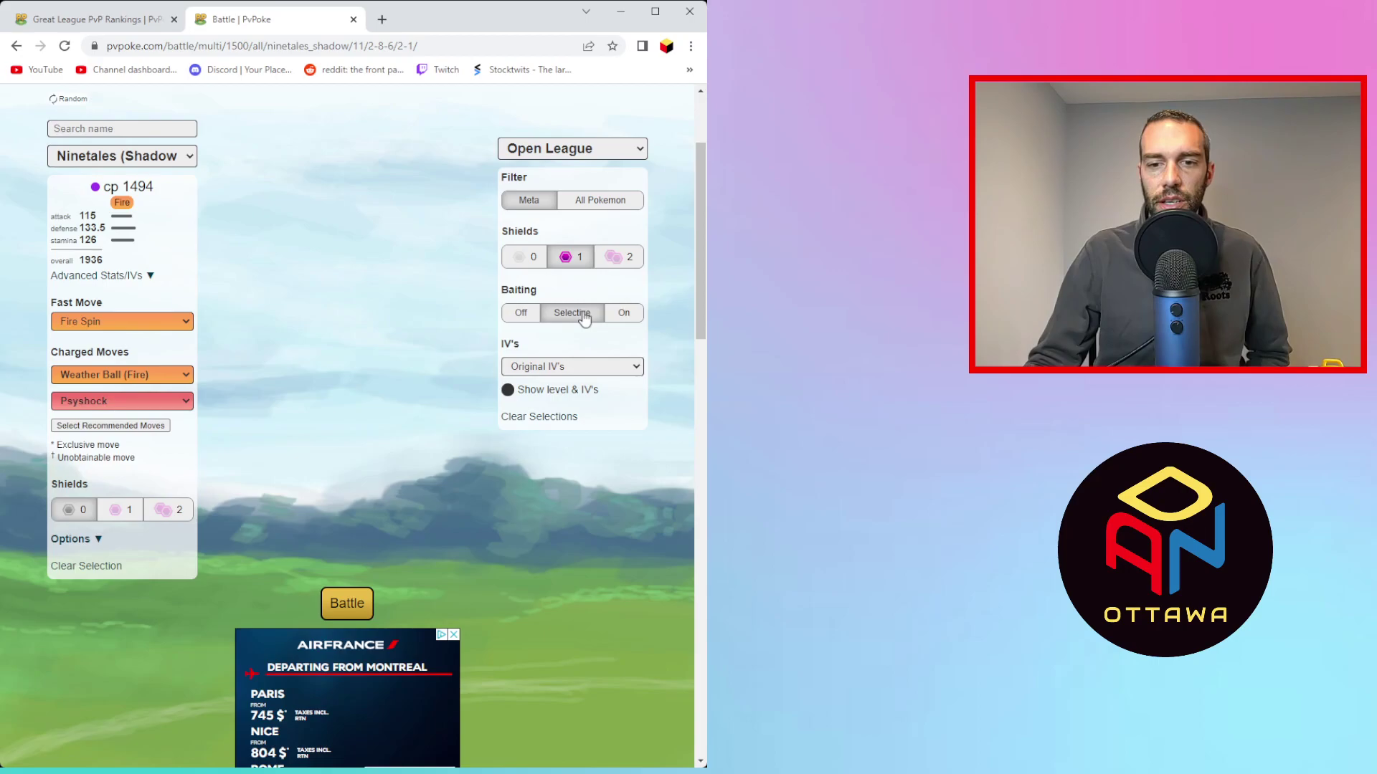
click(520, 257)
scroll(459, 388, down, 1)
click(373, 529)
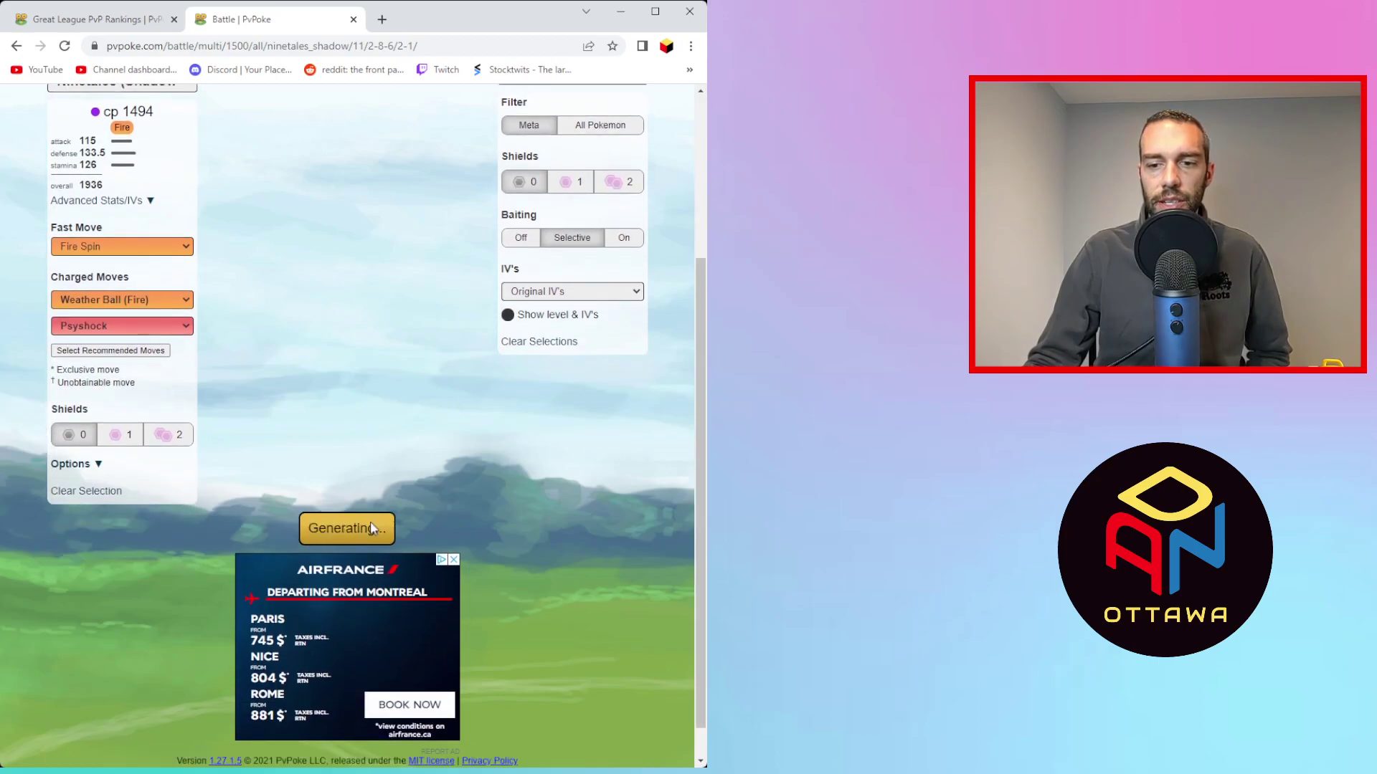
scroll(469, 421, up, 9)
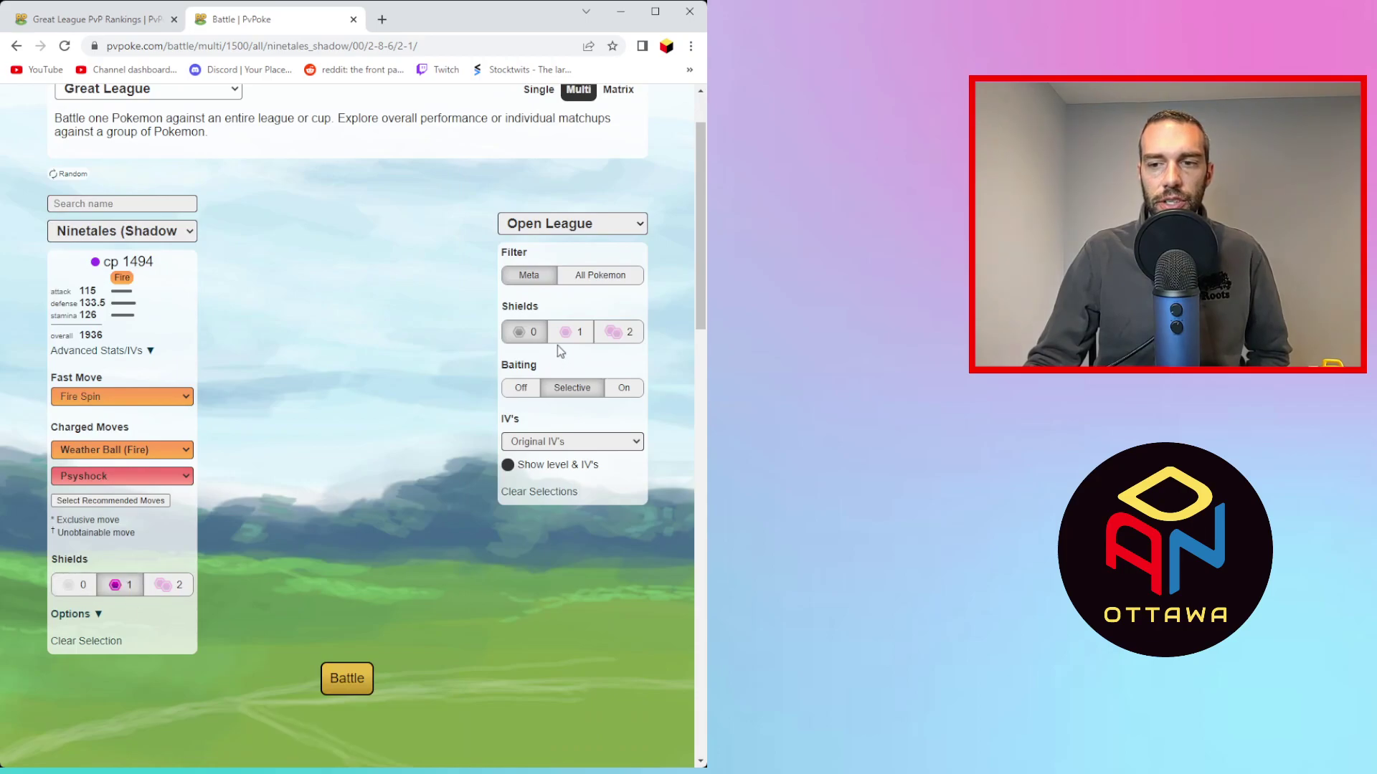
click(566, 331)
scroll(382, 531, down, 3)
click(347, 445)
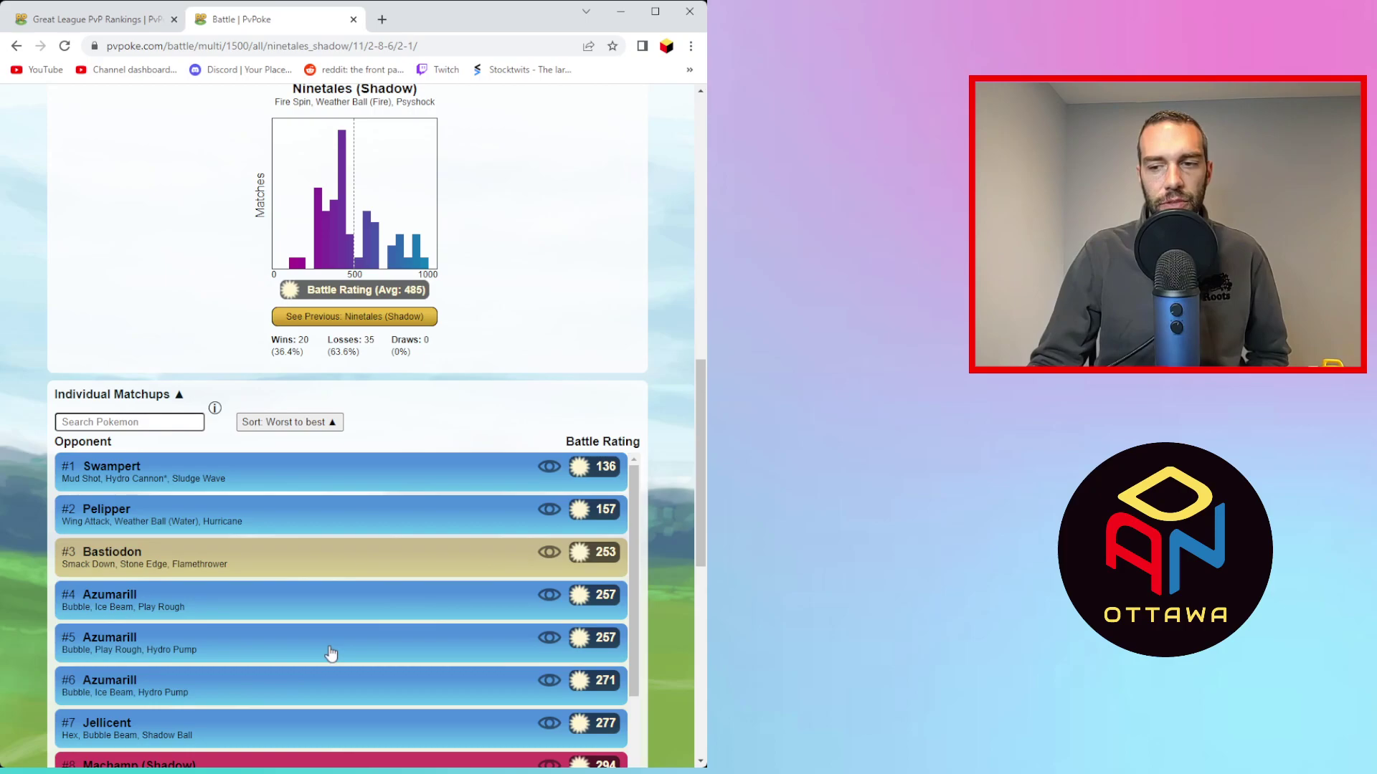
scroll(330, 654, down, 1)
scroll(246, 545, up, 1)
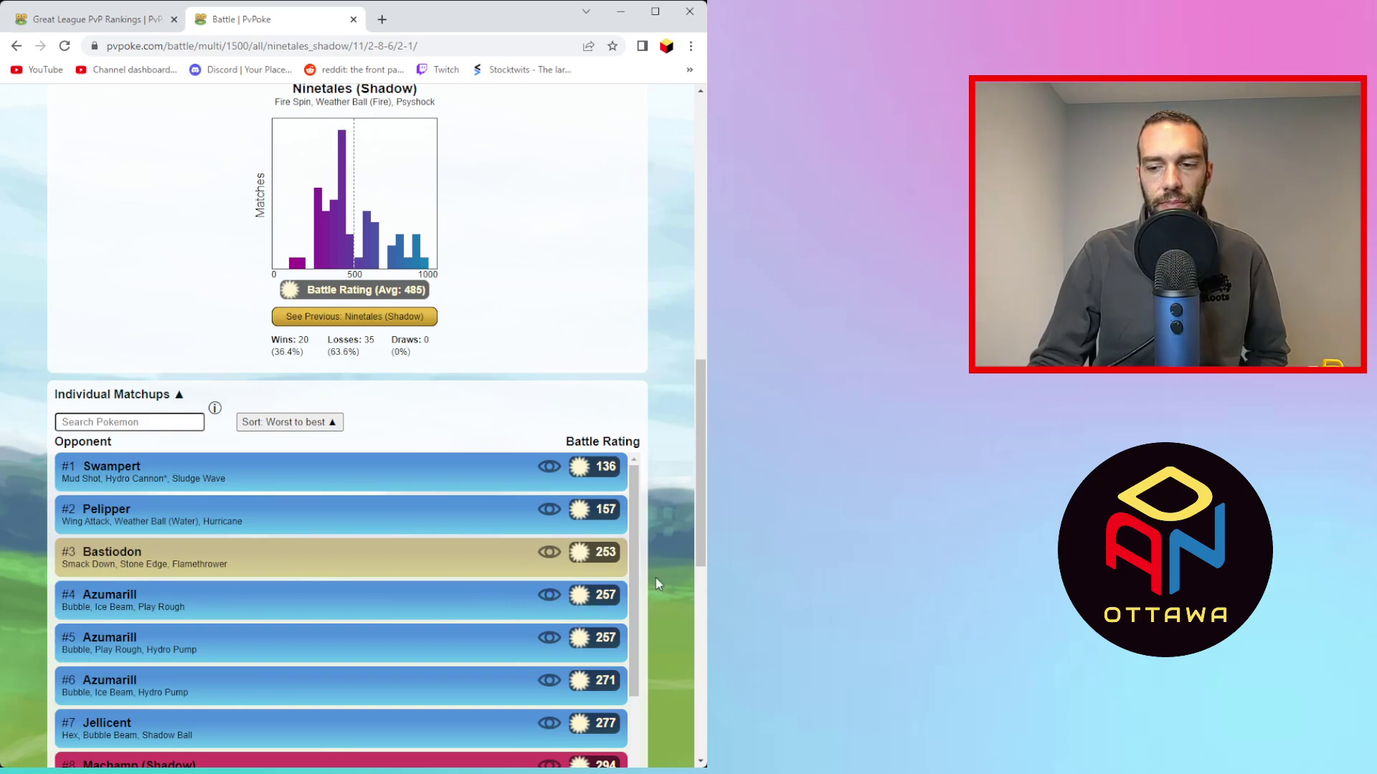
scroll(655, 580, down, 5)
scroll(261, 390, up, 1)
scroll(261, 390, up, 1)
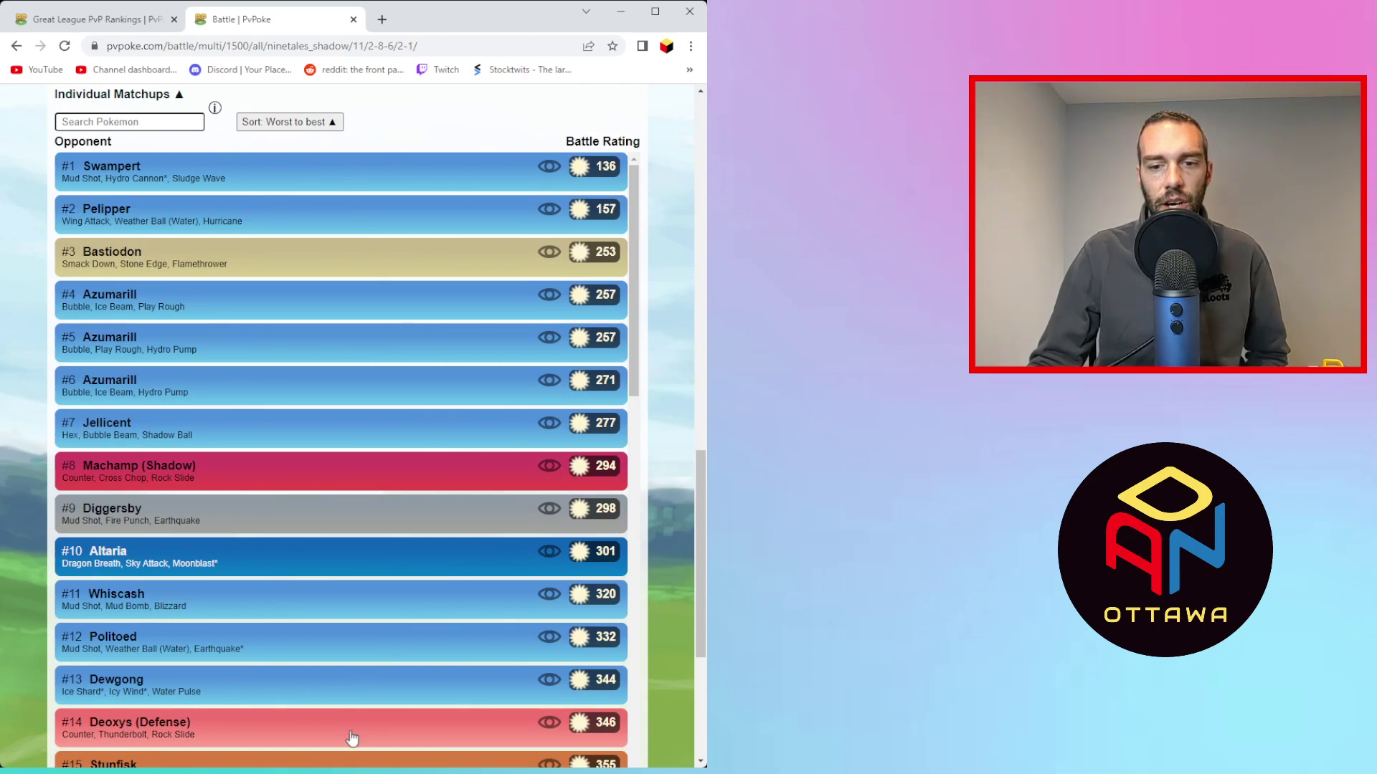
scroll(297, 577, down, 6)
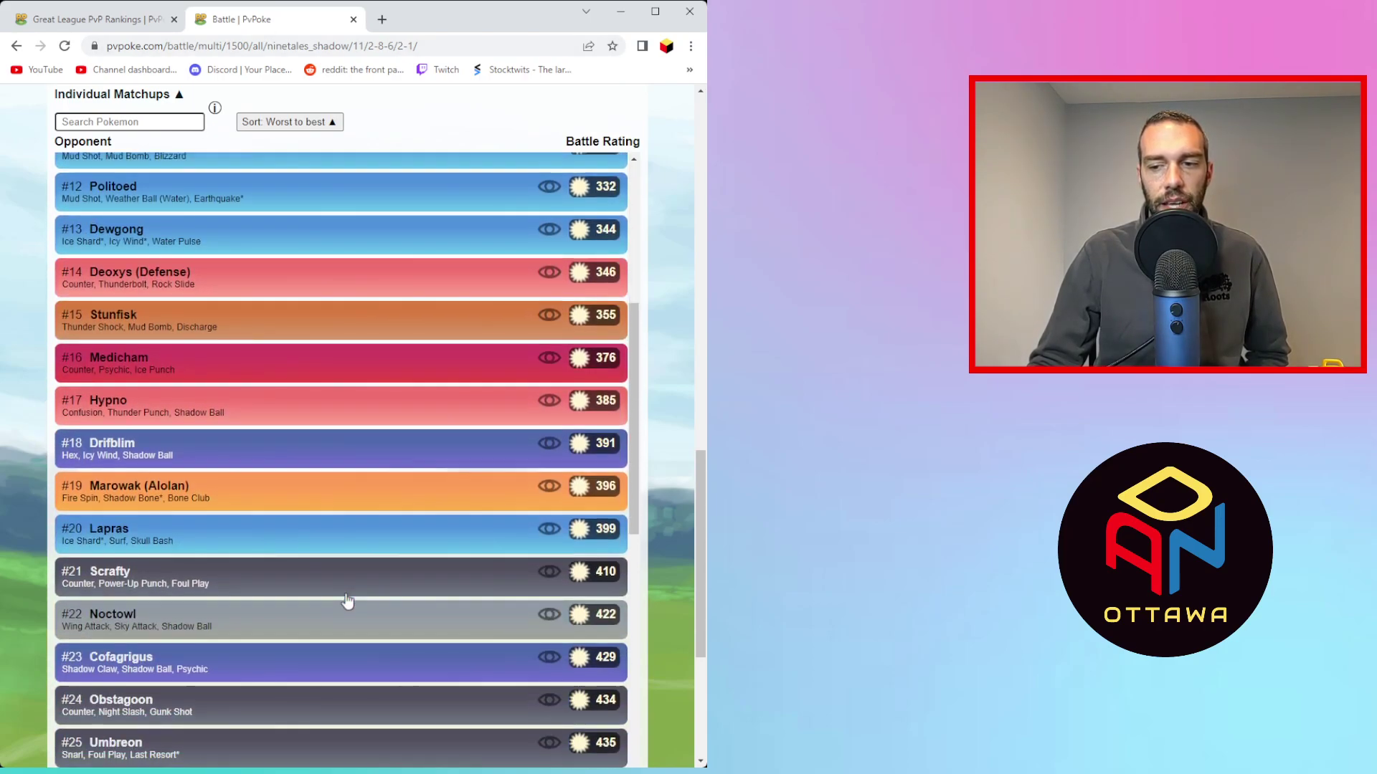
scroll(347, 601, down, 1)
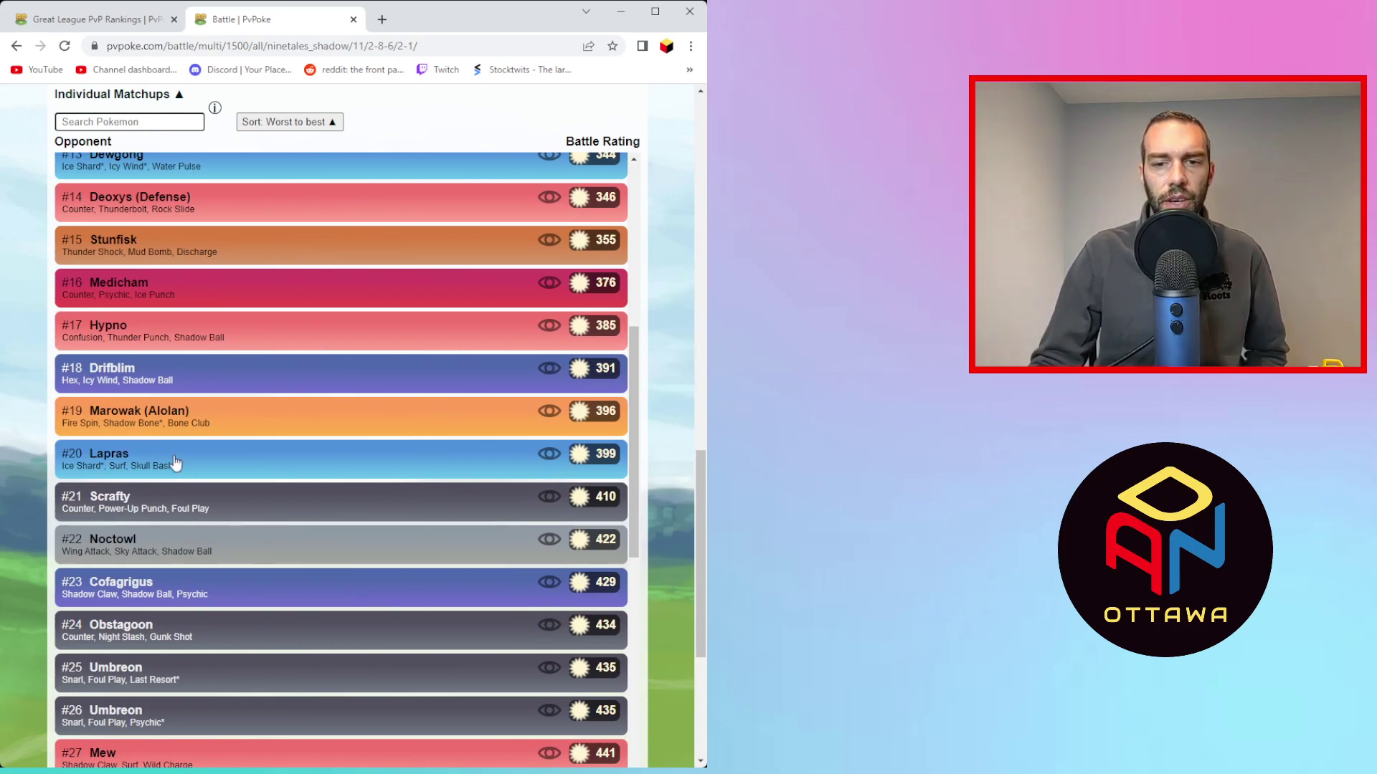
scroll(176, 463, down, 1)
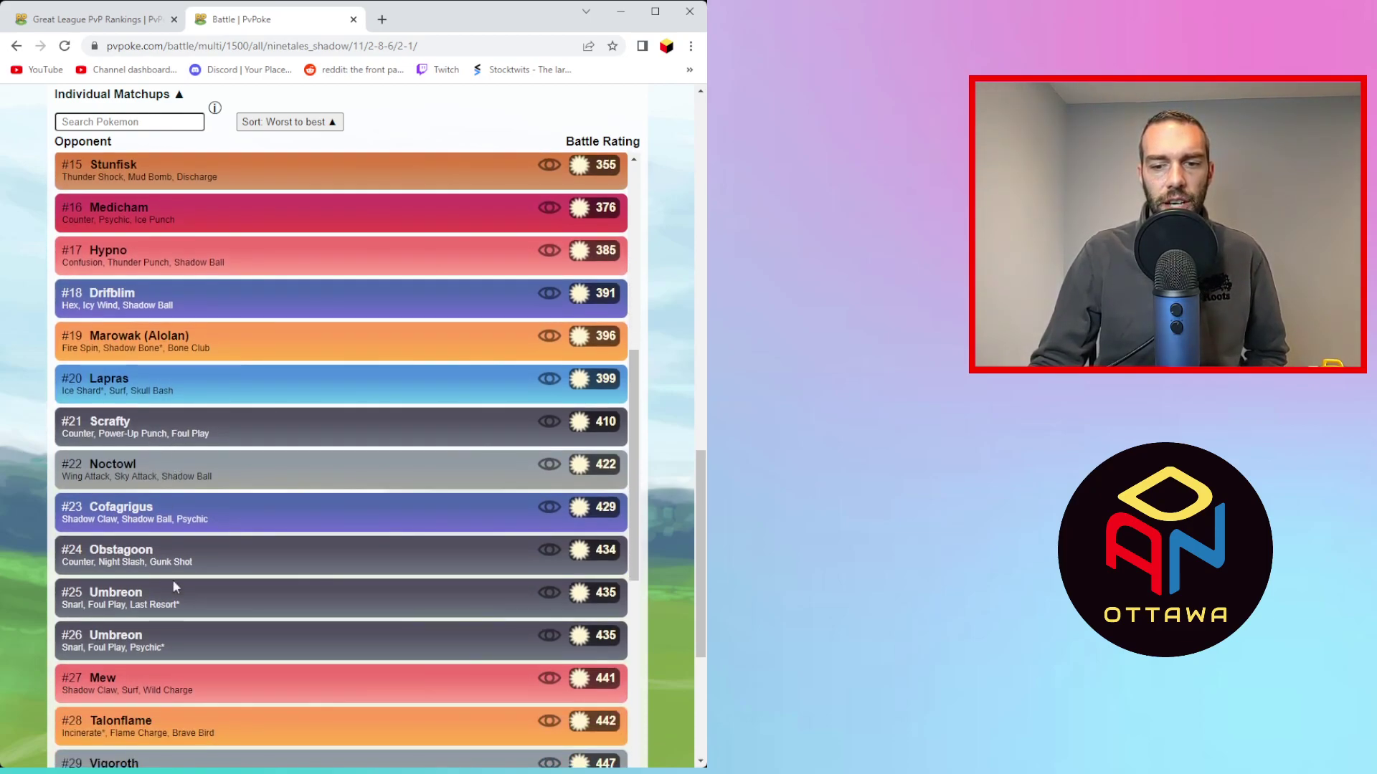
scroll(172, 579, down, 2)
scroll(171, 577, down, 1)
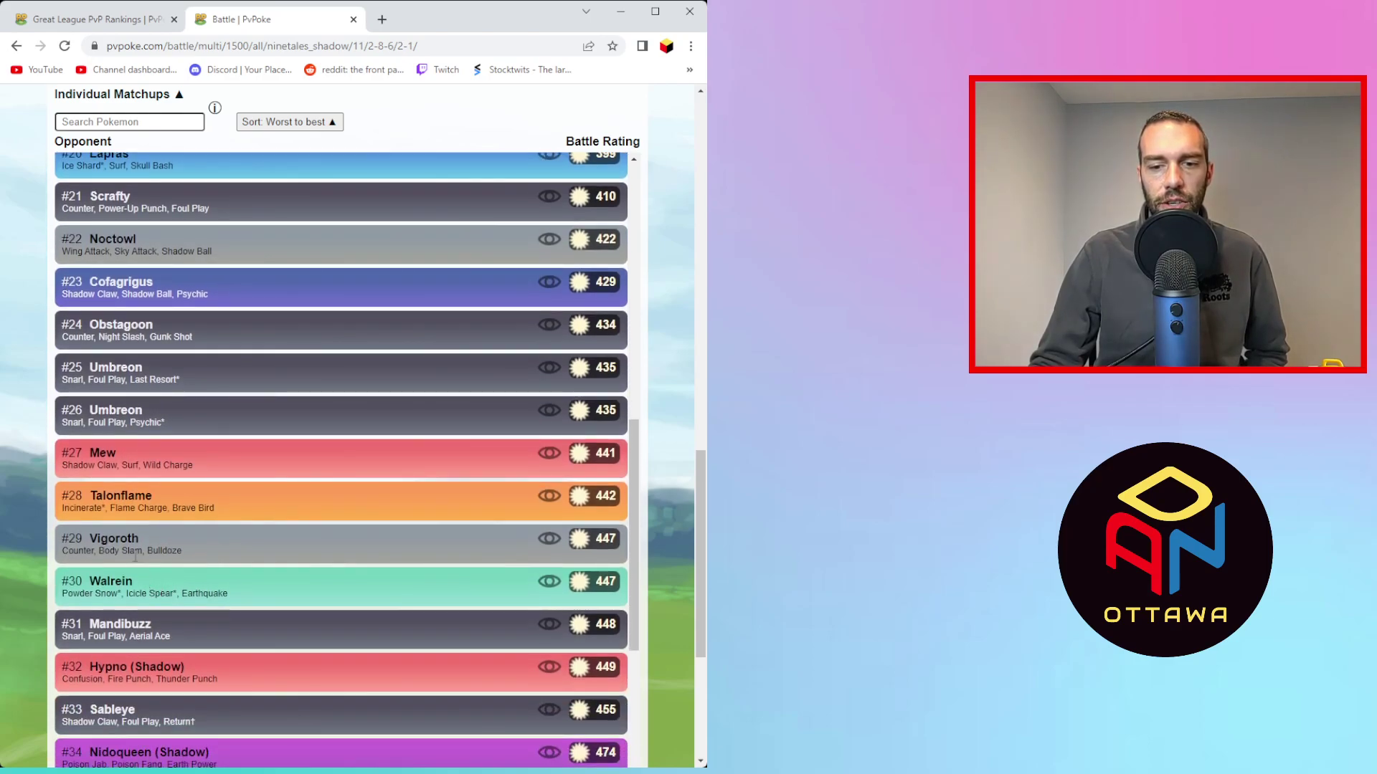
scroll(186, 618, down, 1)
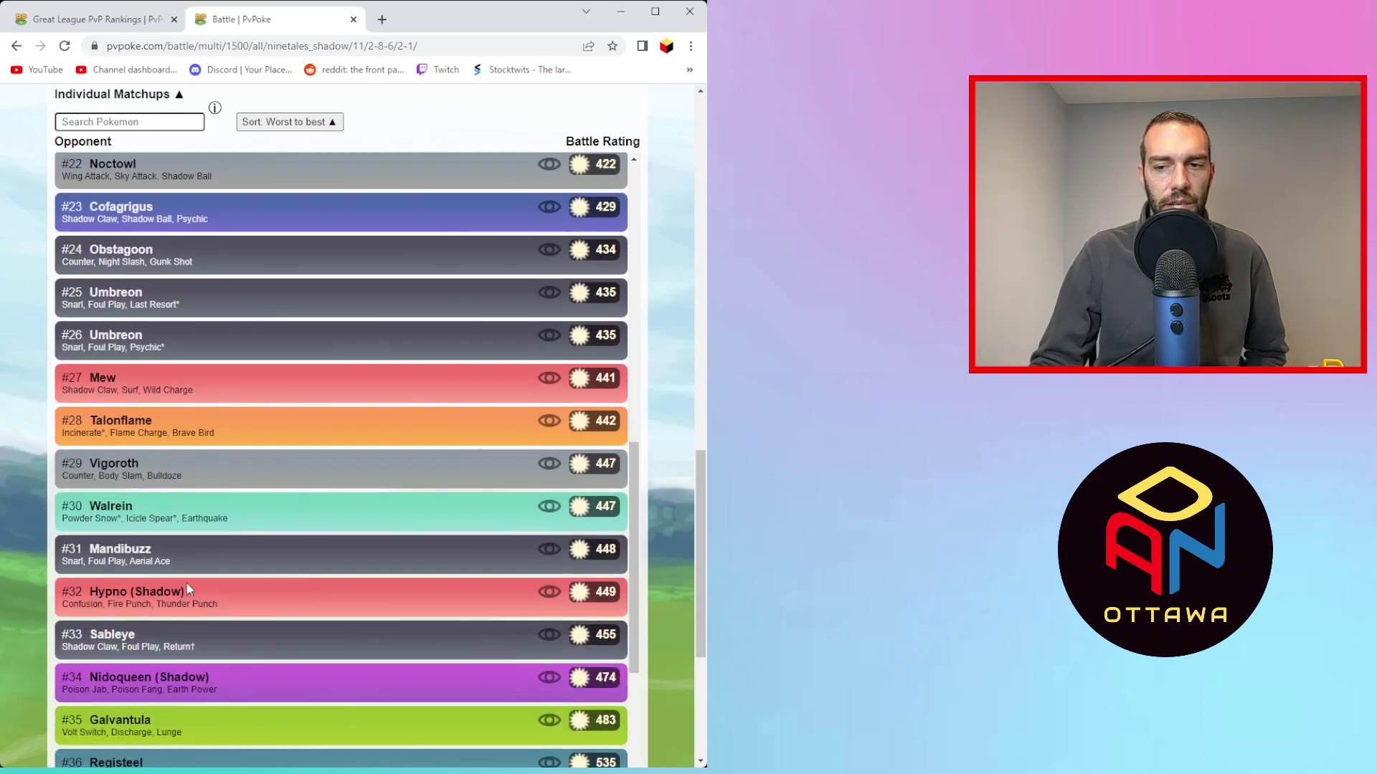
scroll(190, 573, down, 7)
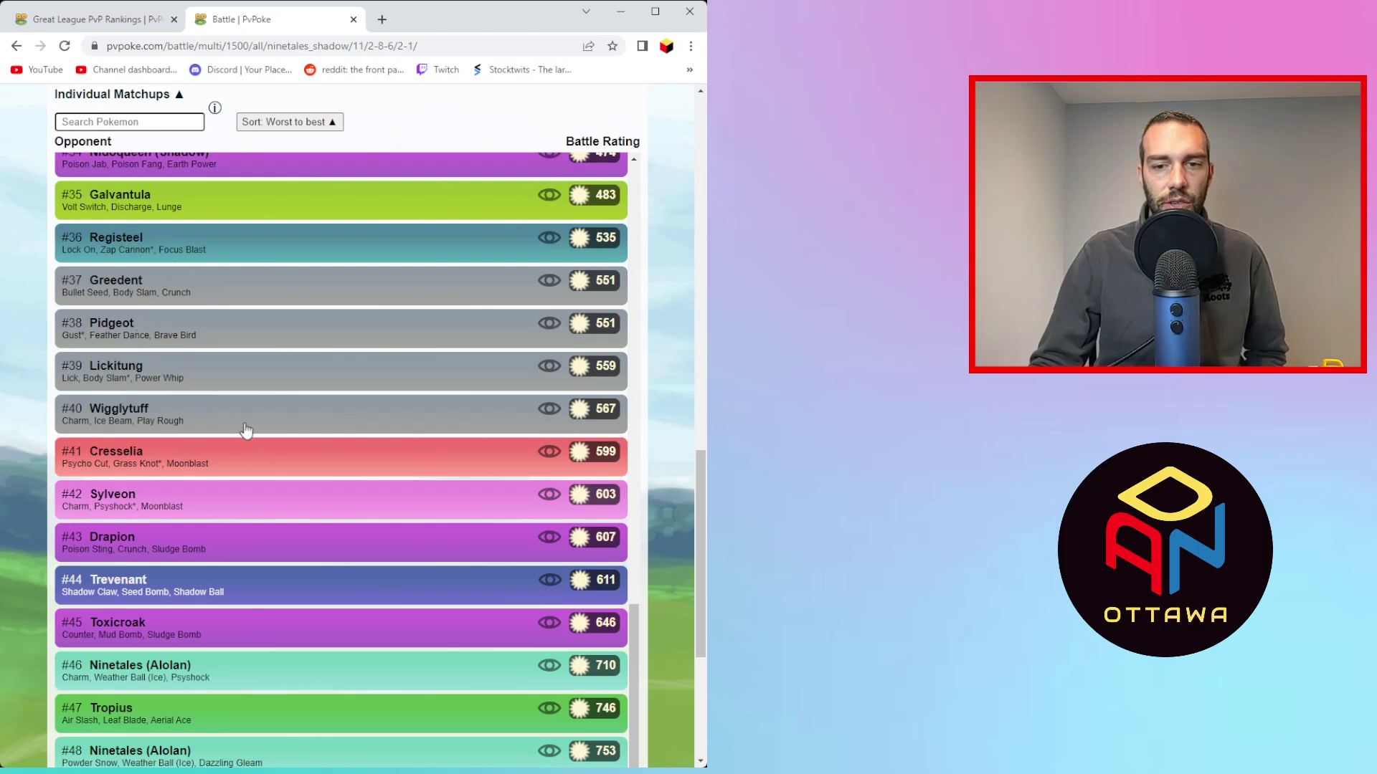
scroll(246, 430, down, 2)
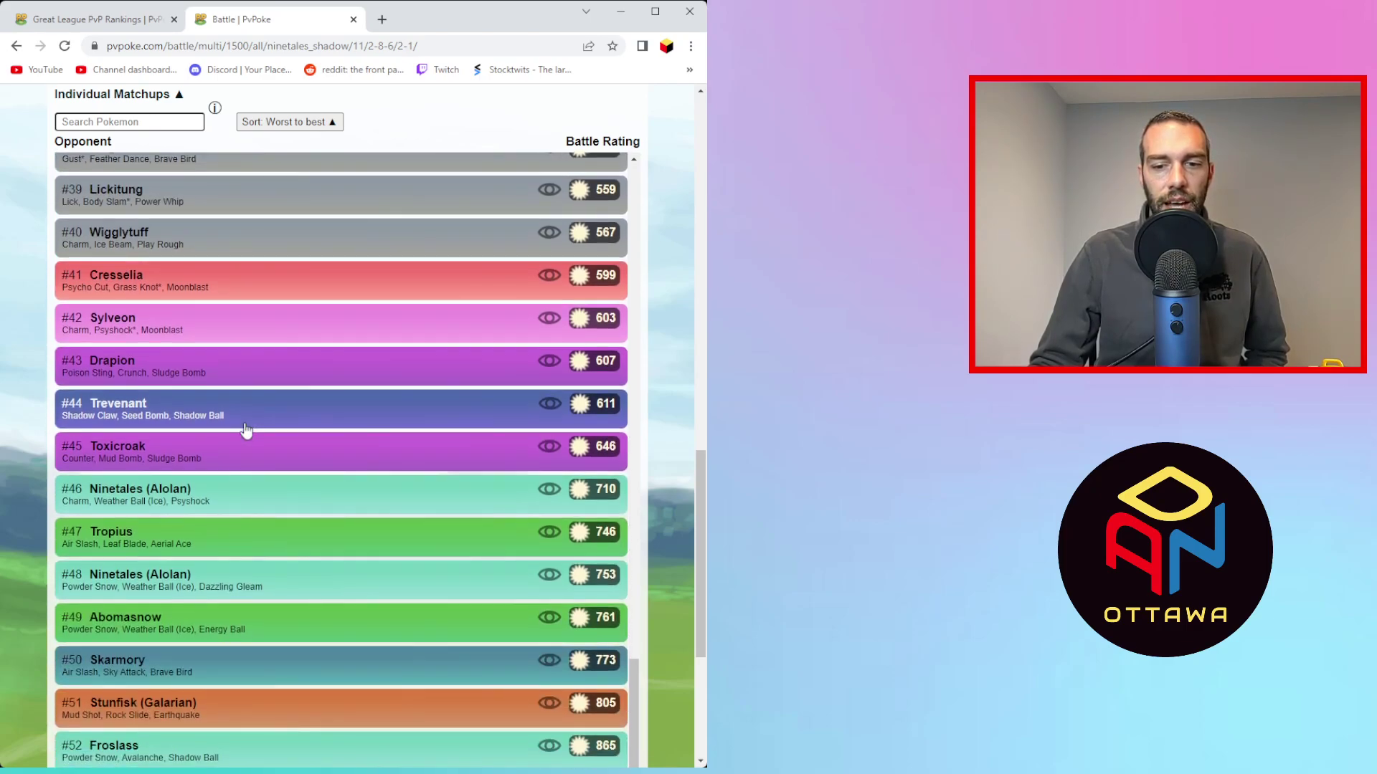
scroll(246, 430, down, 4)
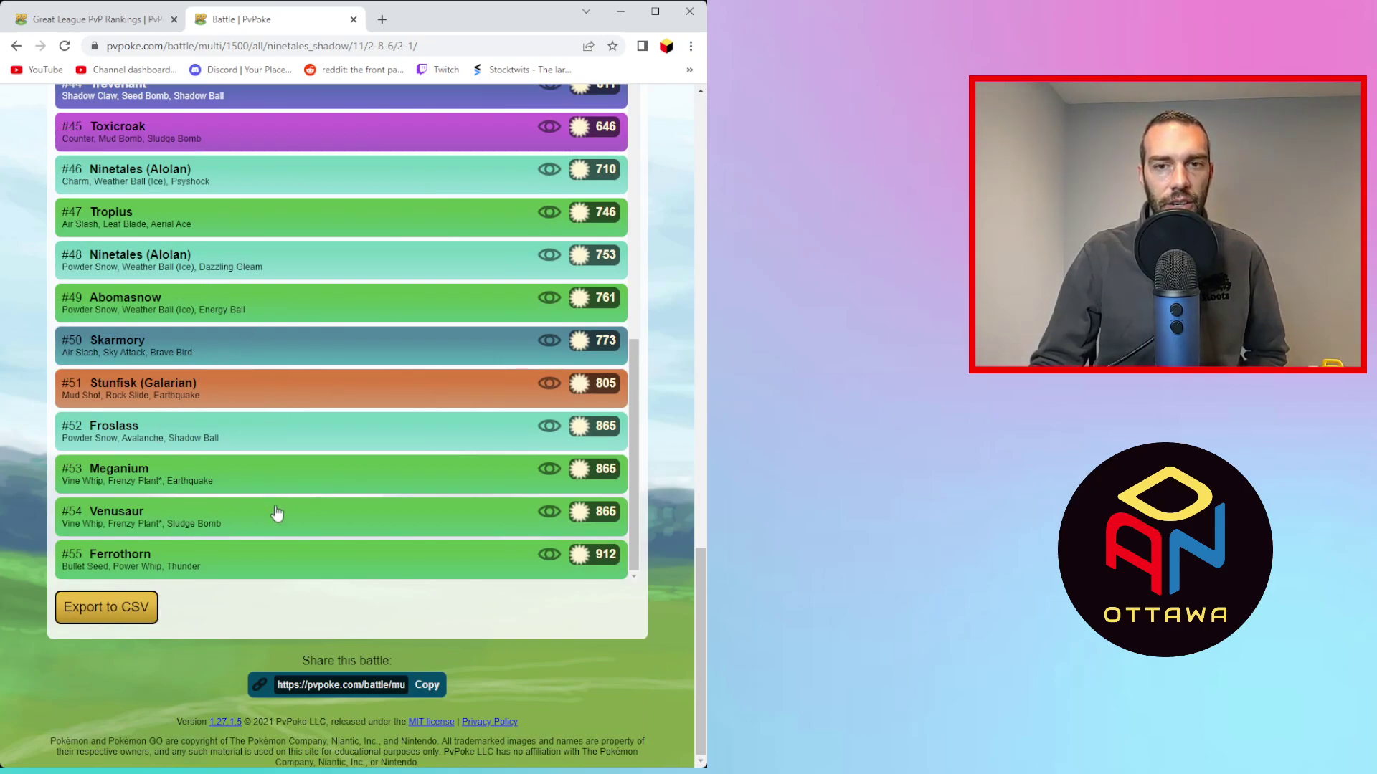
scroll(277, 513, up, 1)
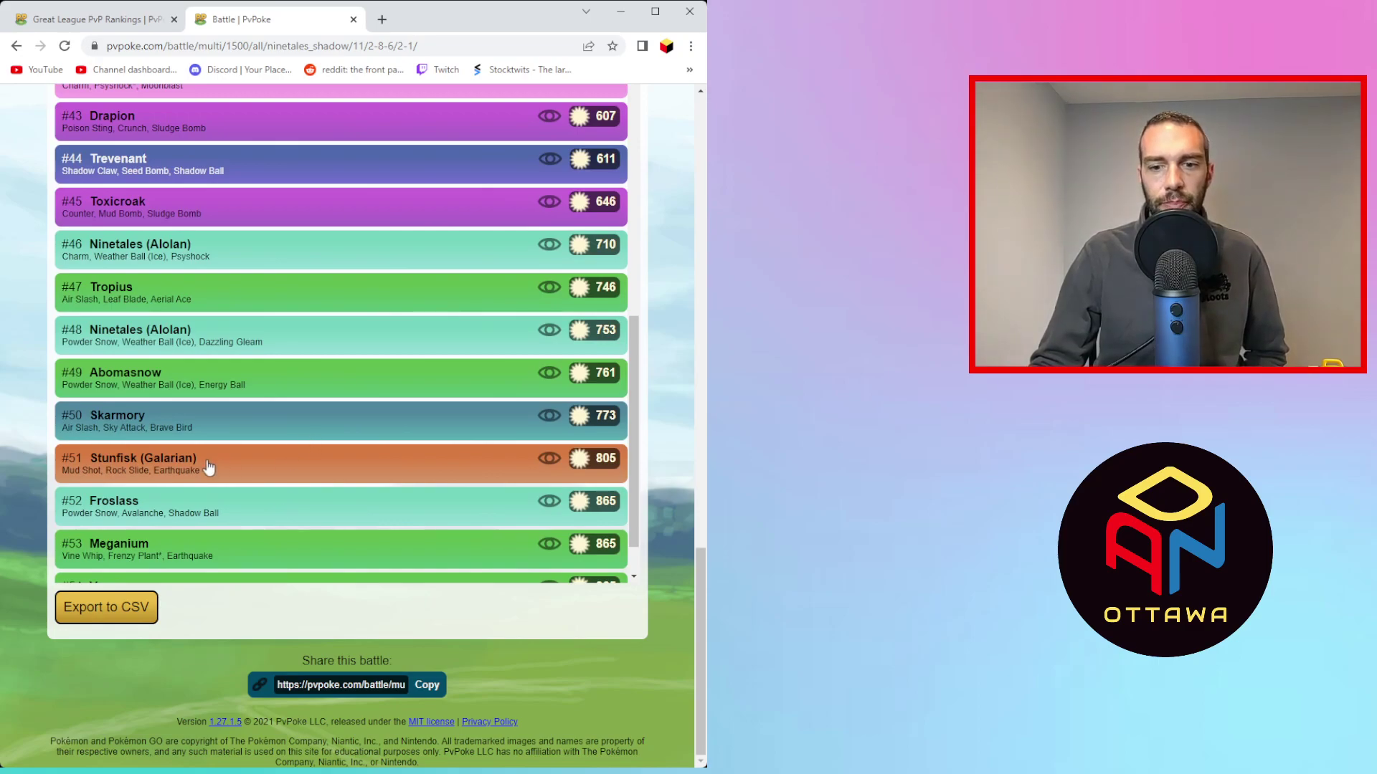
scroll(172, 505, down, 1)
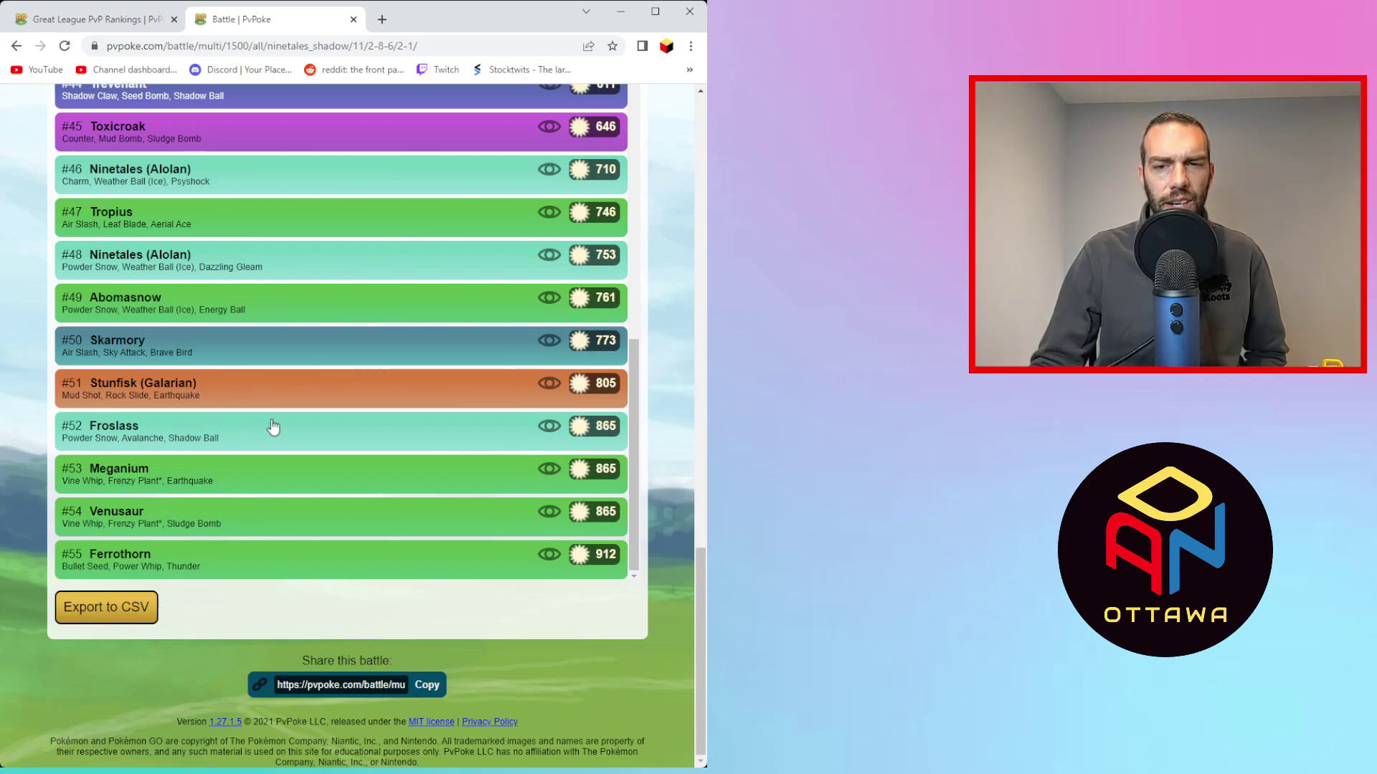
scroll(286, 415, up, 1)
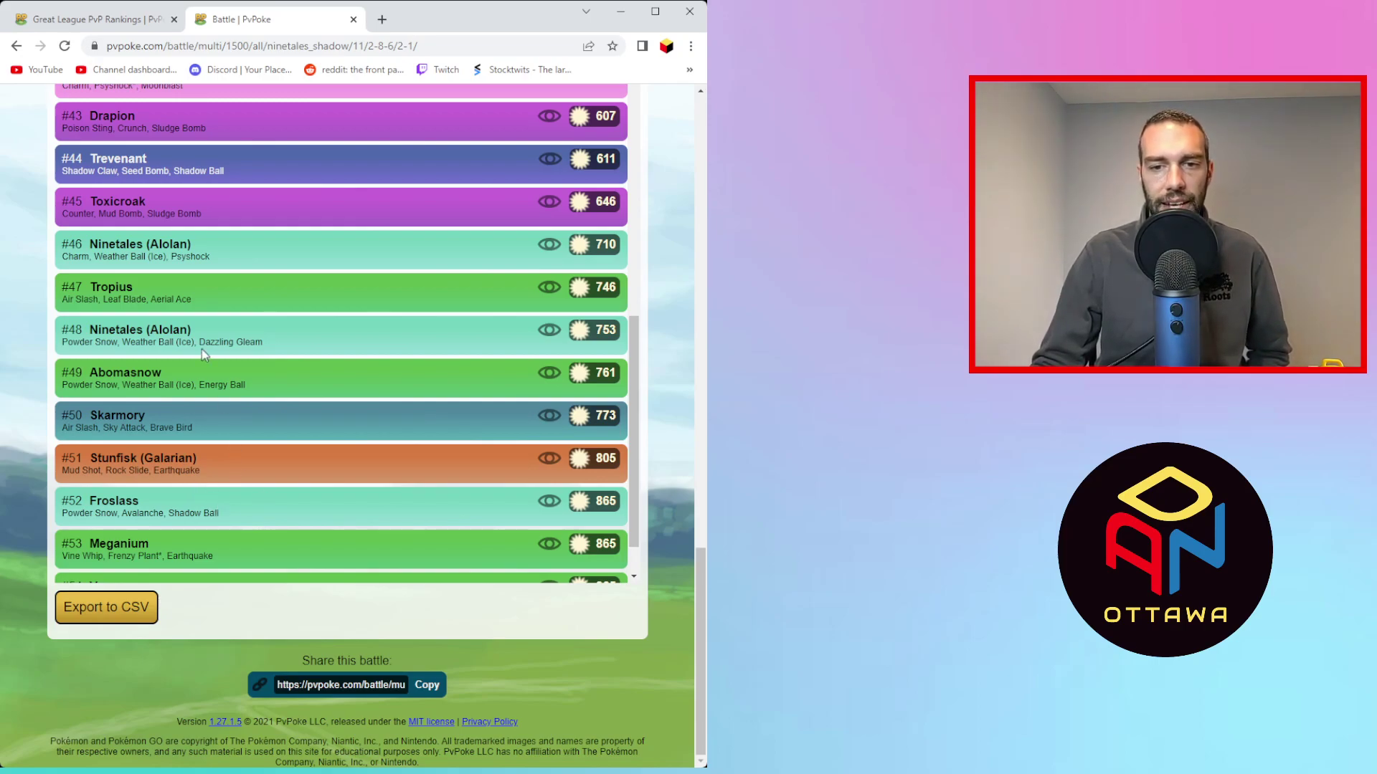
scroll(200, 339, up, 1)
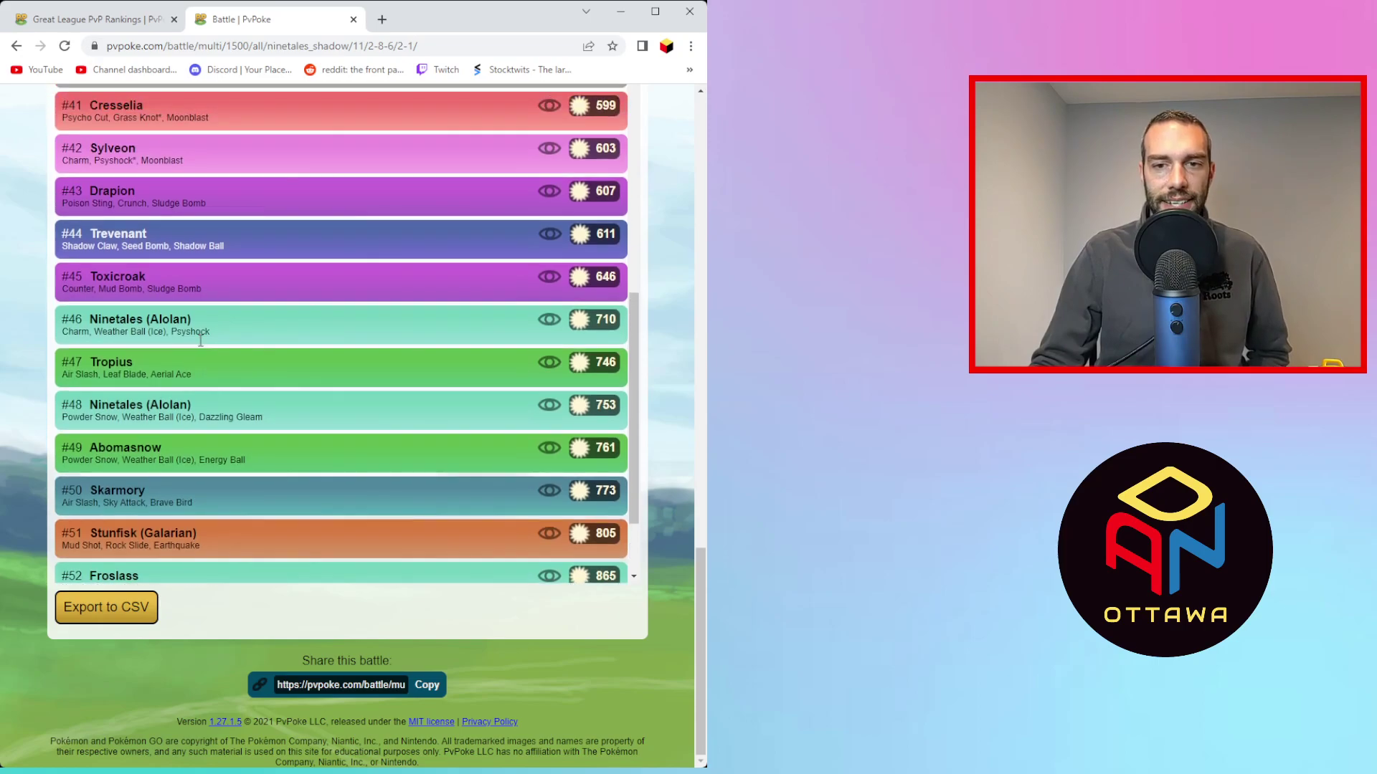
scroll(218, 330, up, 1)
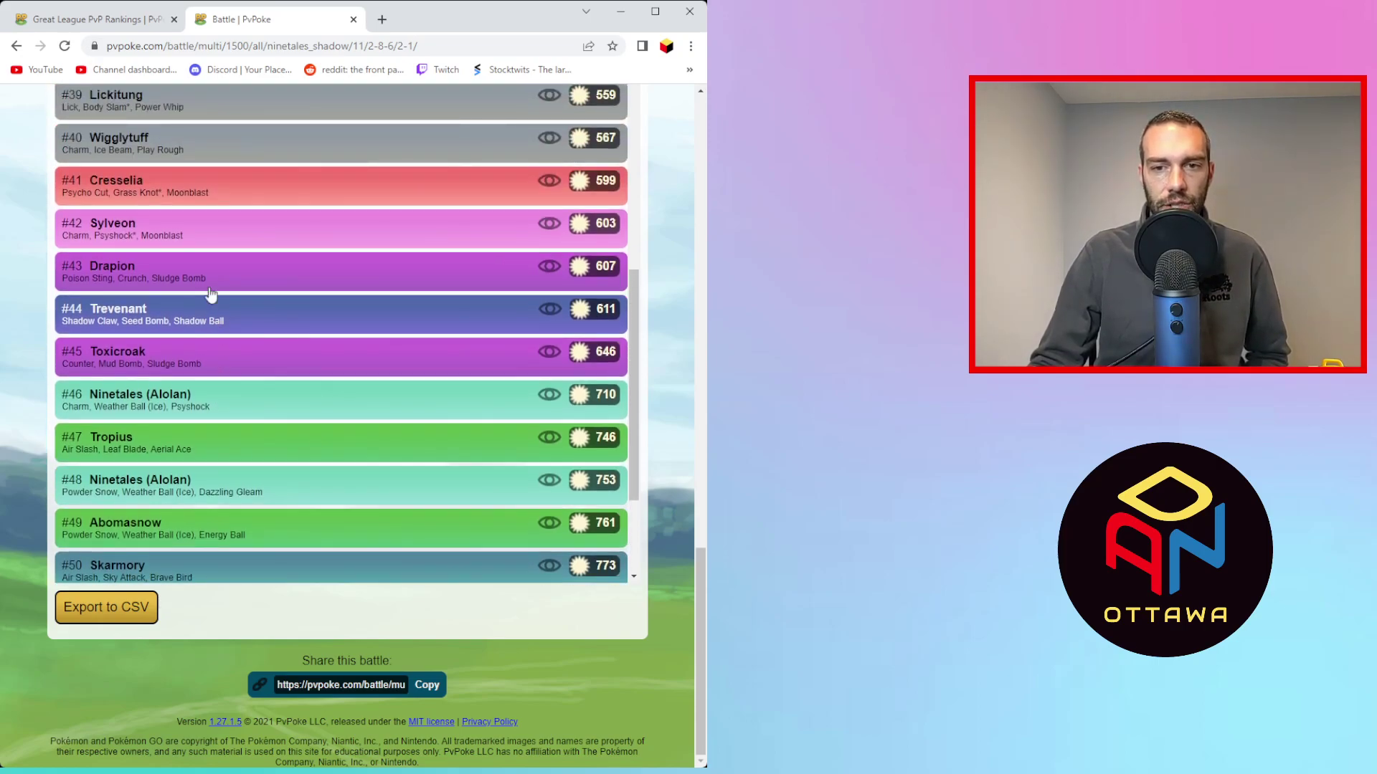
scroll(188, 265, up, 2)
scroll(198, 294, up, 1)
scroll(221, 282, up, 1)
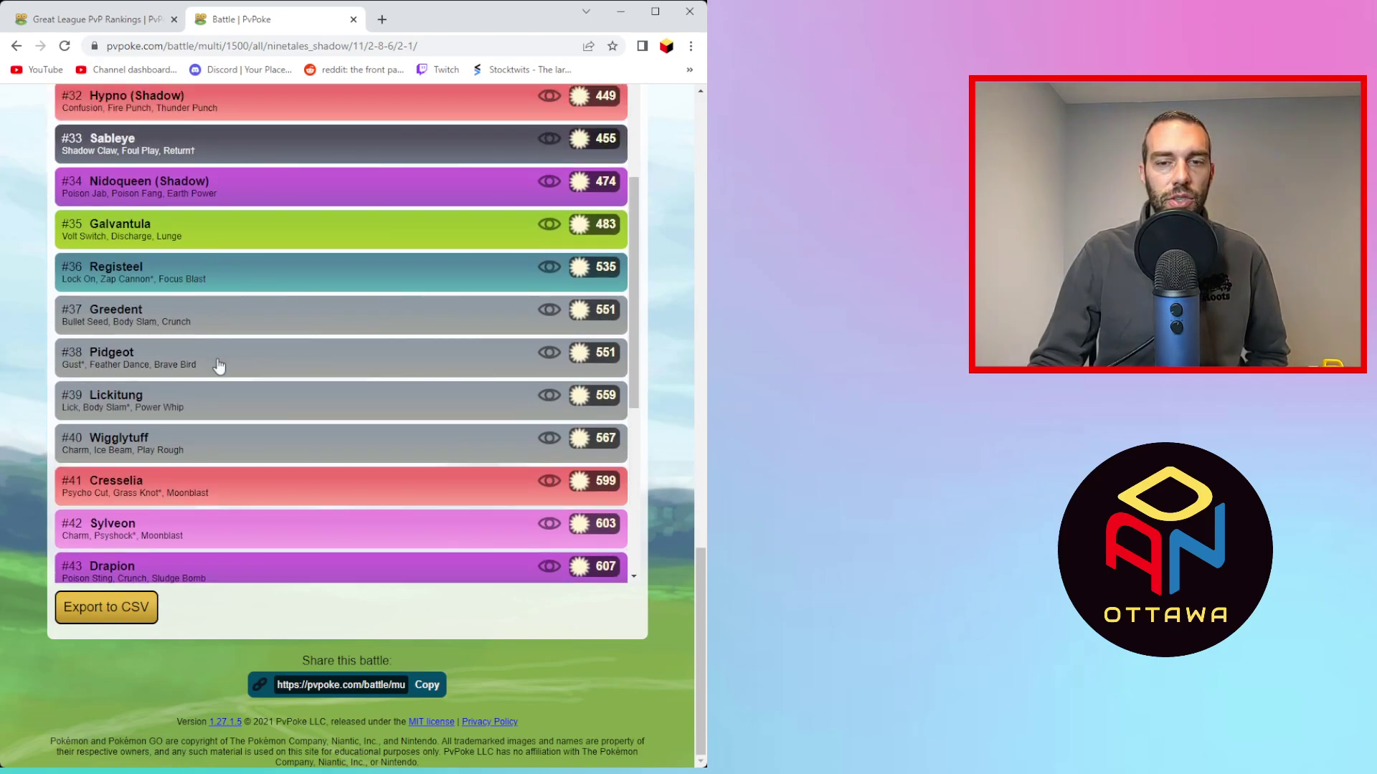
scroll(246, 334, up, 1)
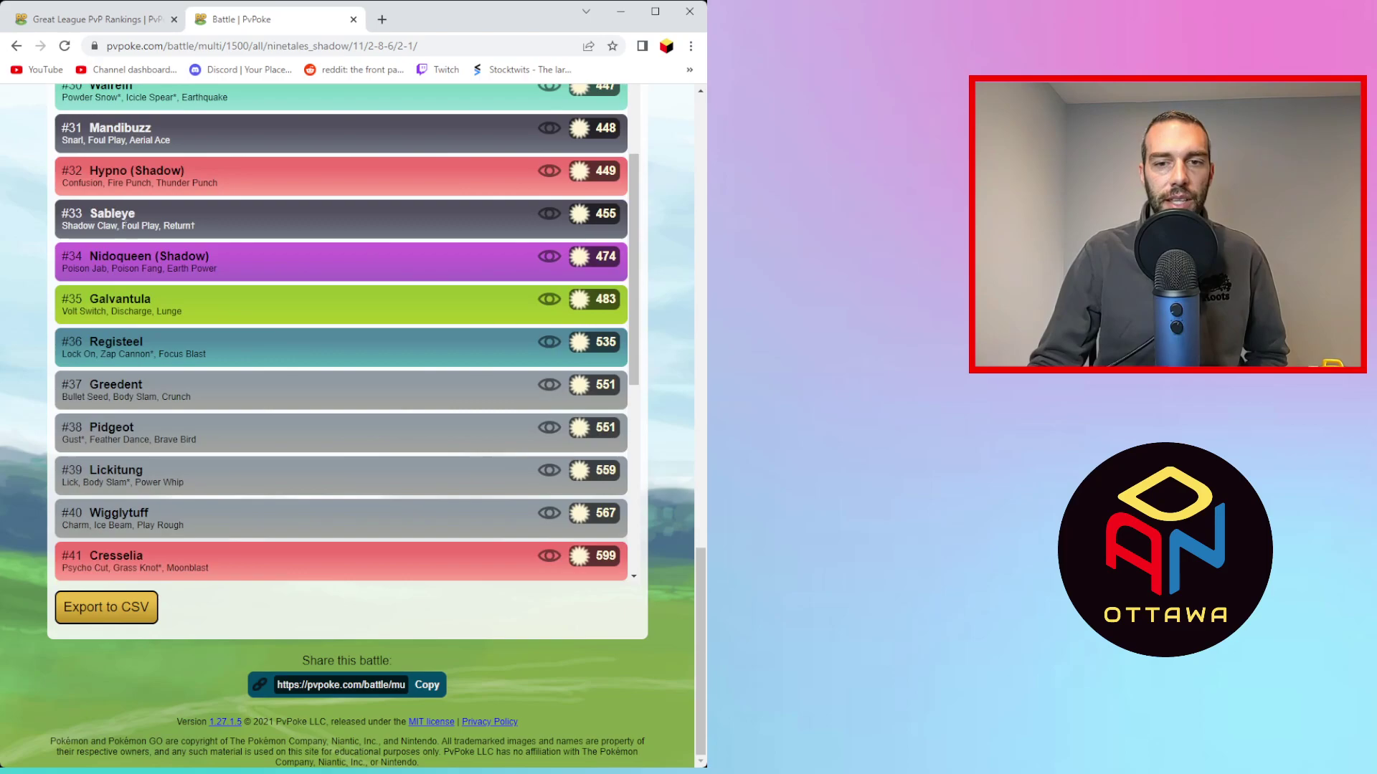
scroll(304, 247, up, 2)
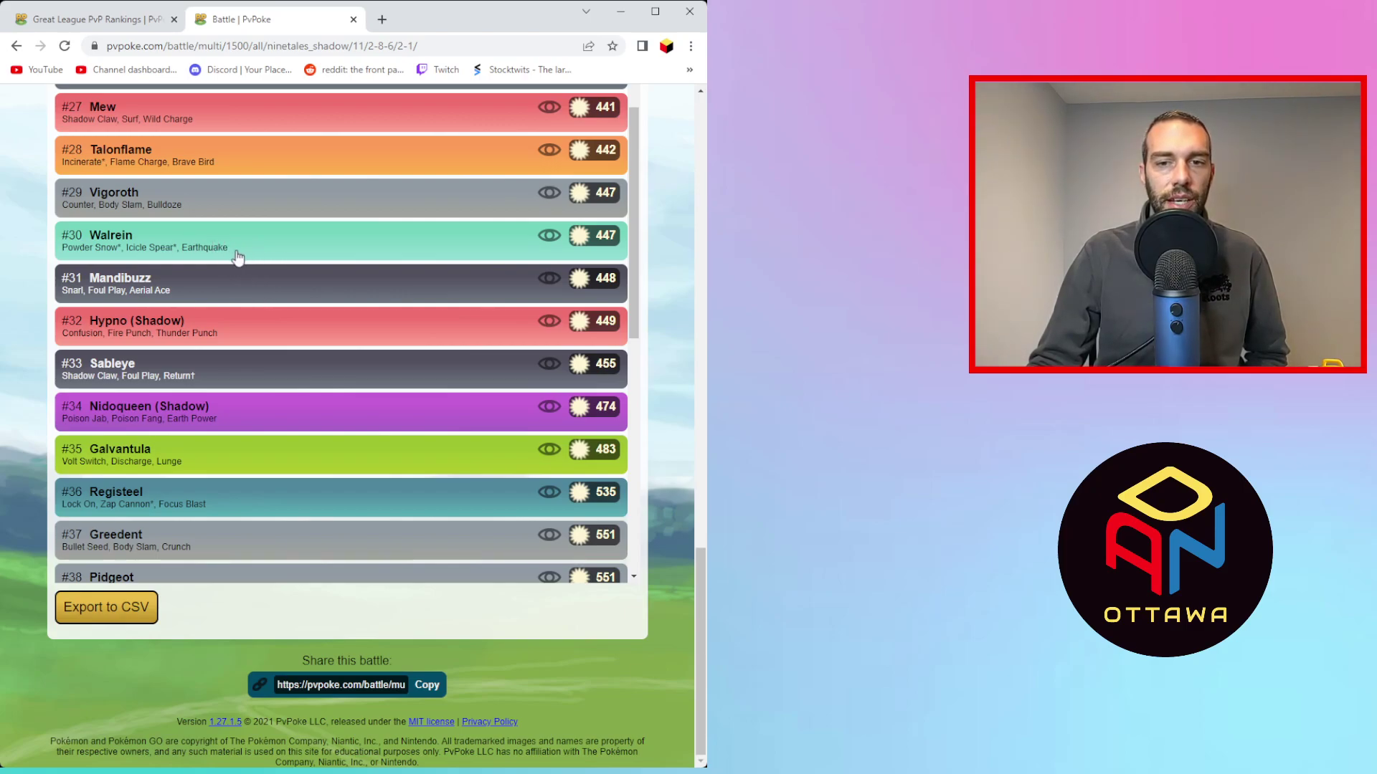
scroll(240, 367, up, 5)
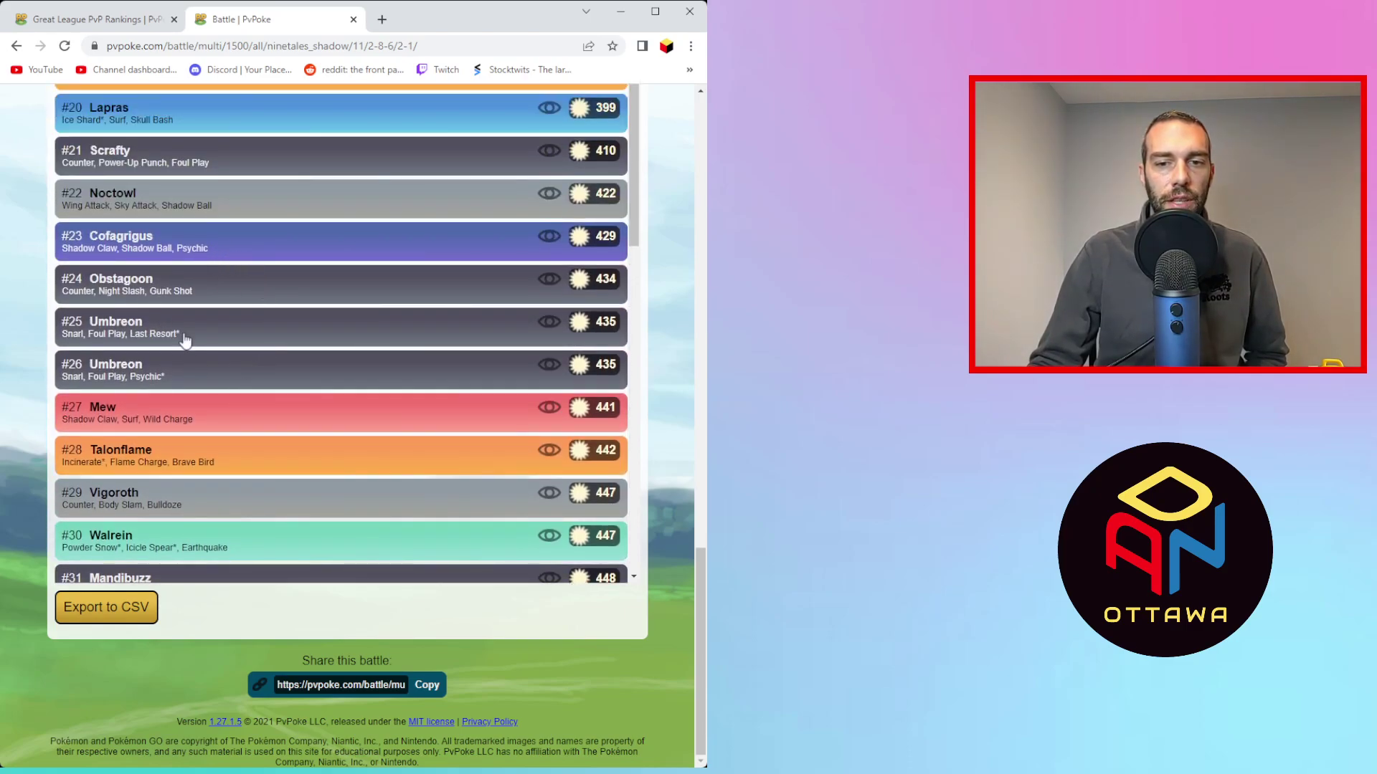
scroll(246, 347, up, 15)
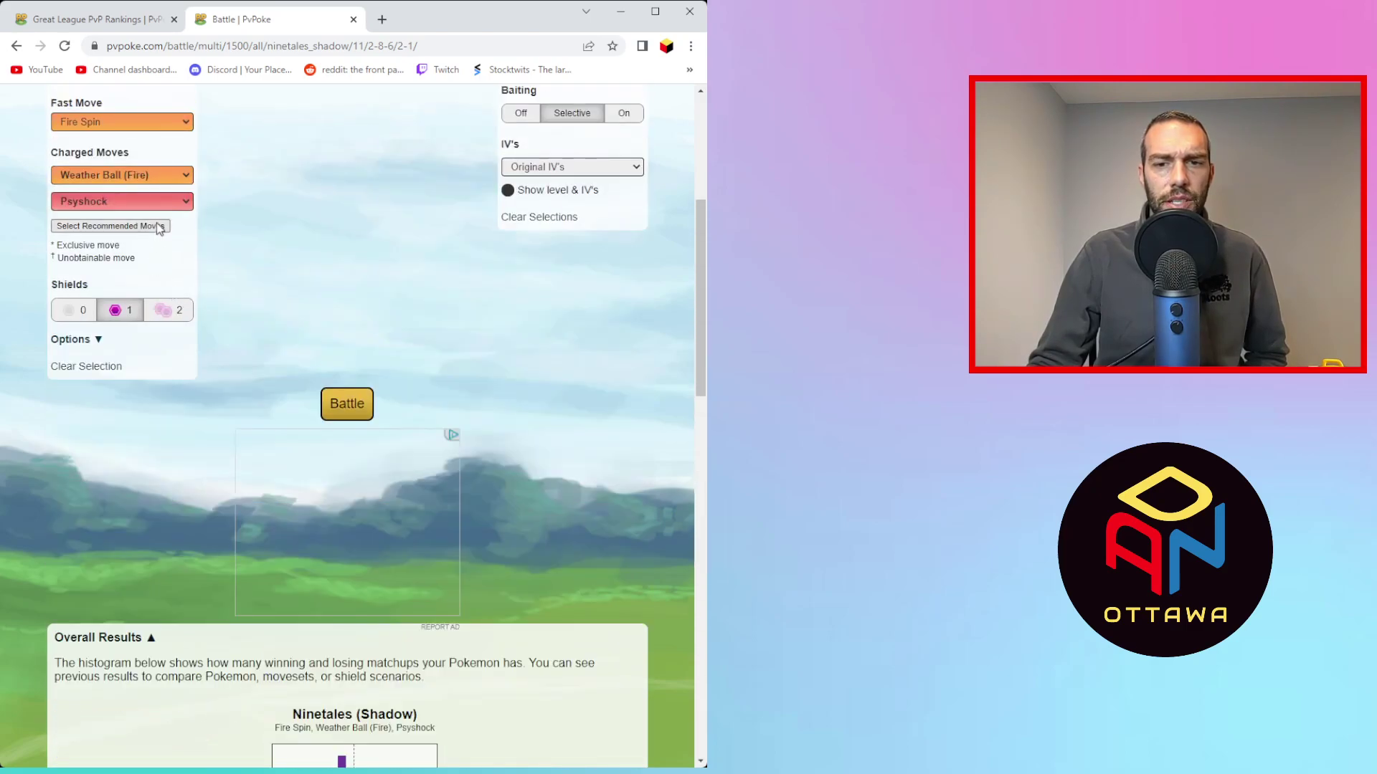
- Expand the extra options and rerun Shadow Ninetales: 26 wins, 29 losses, average 521
click(93, 344)
scroll(287, 393, down, 6)
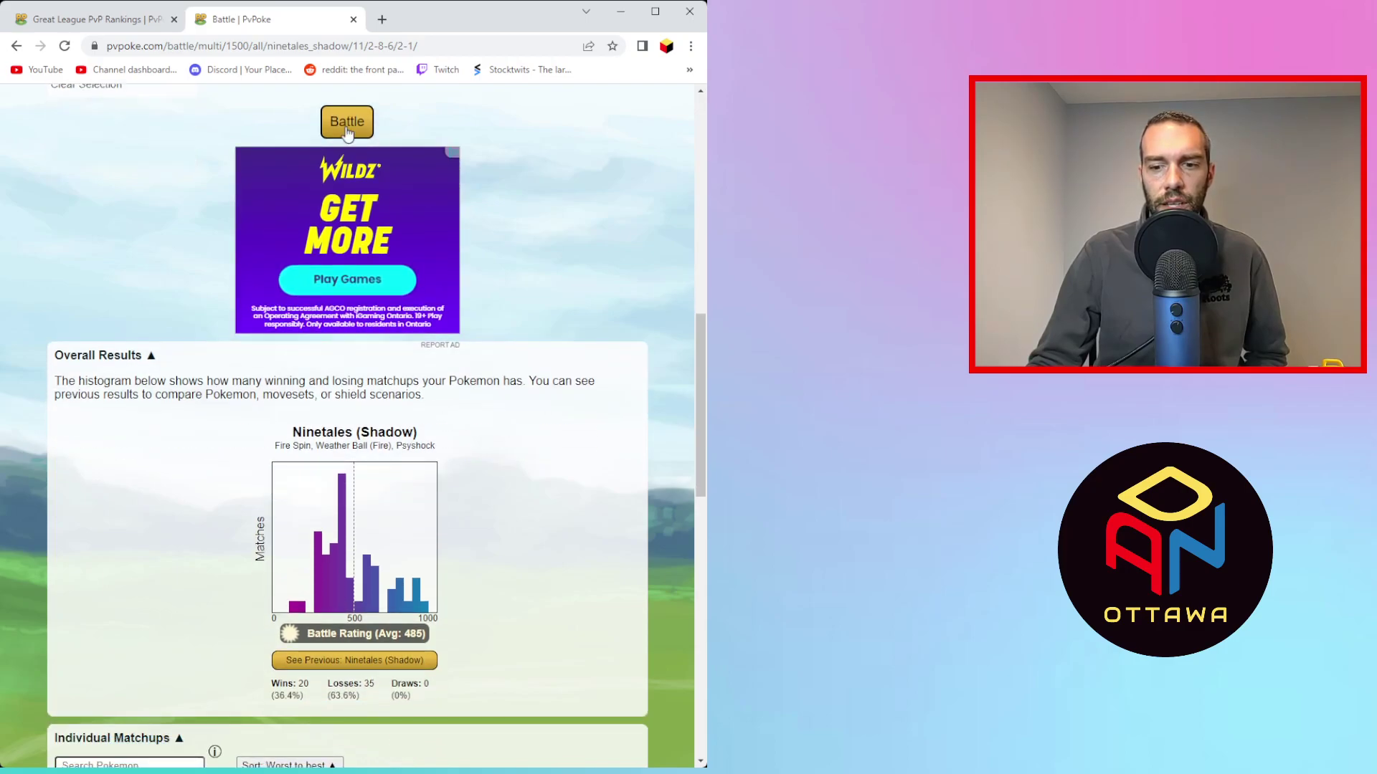
click(347, 131)
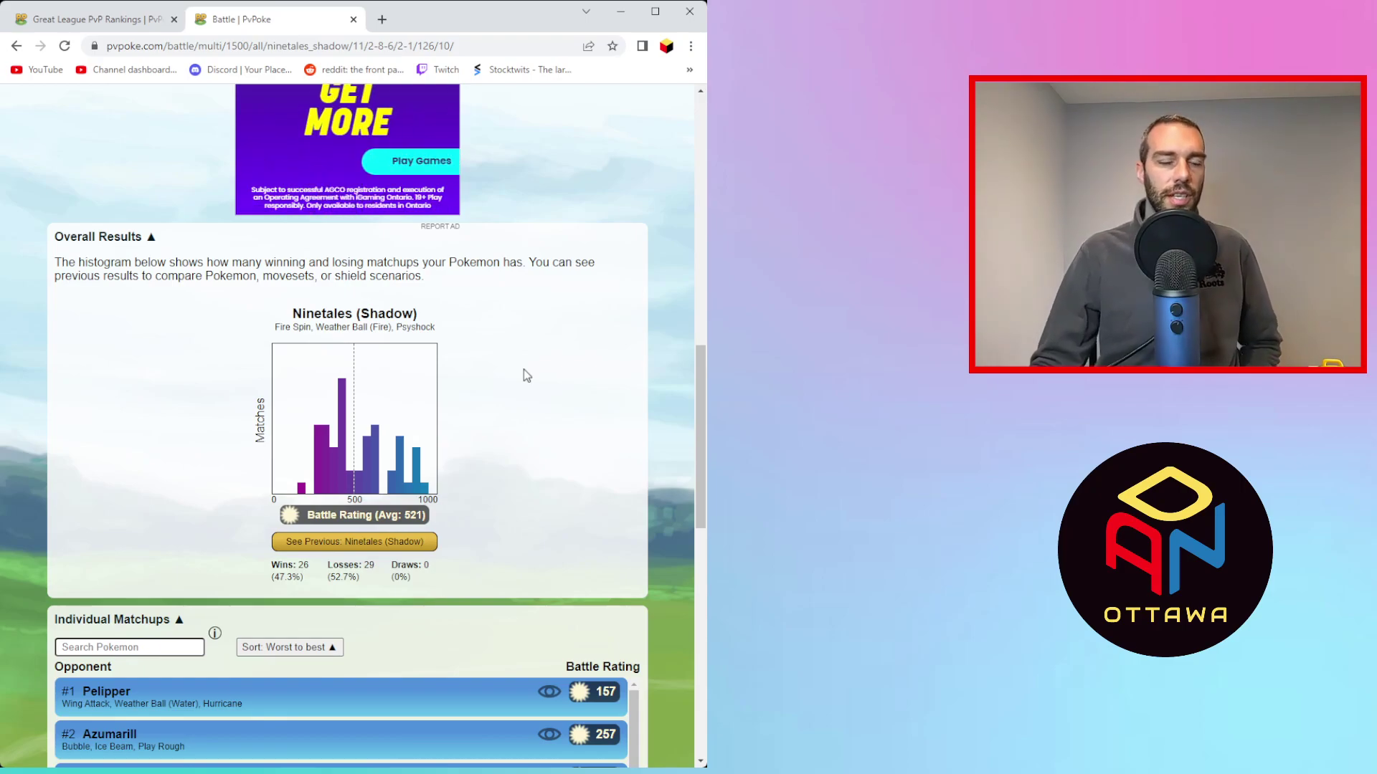
scroll(438, 522, down, 15)
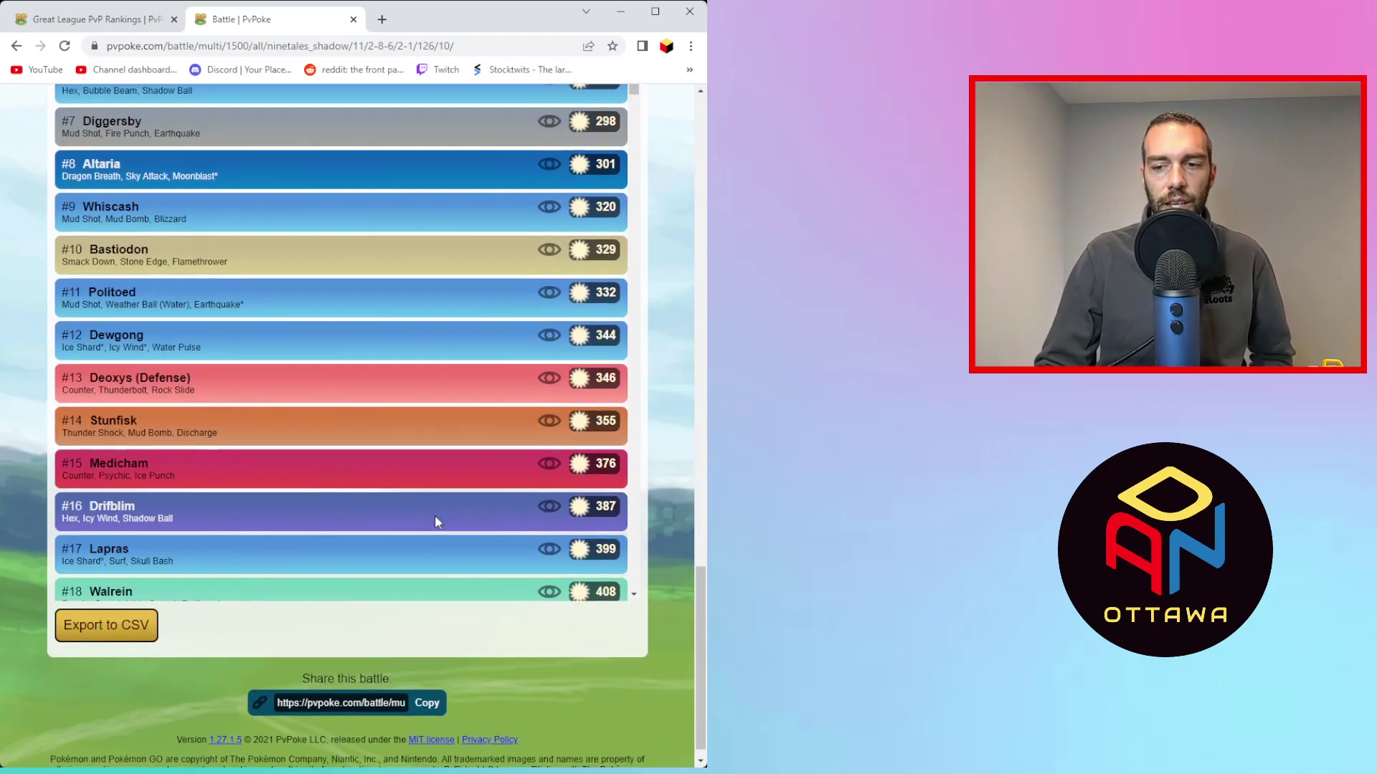
scroll(299, 301, down, 4)
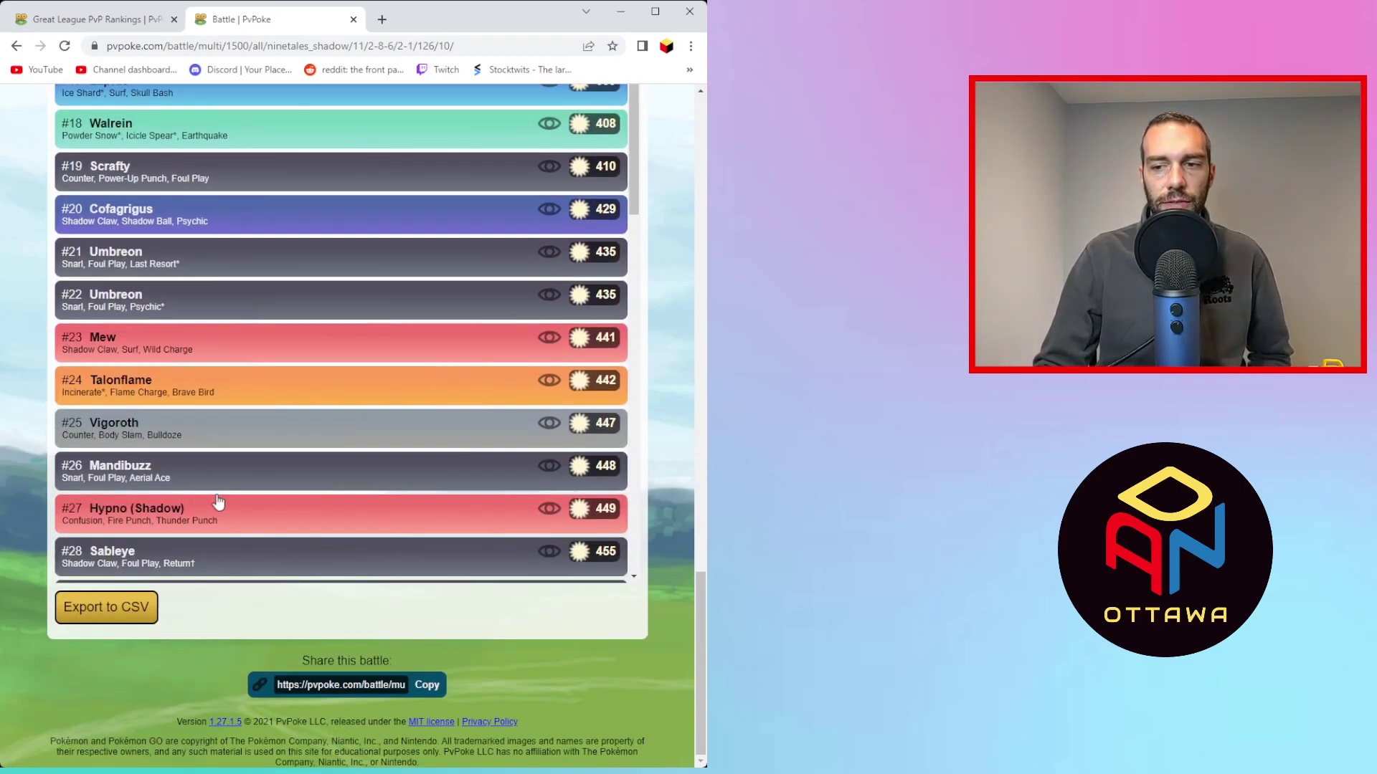
- Close Shadow Ninetales' battle, collapse its row, and open #182 Galvantula vs. Great League
click(353, 20)
click(68, 436)
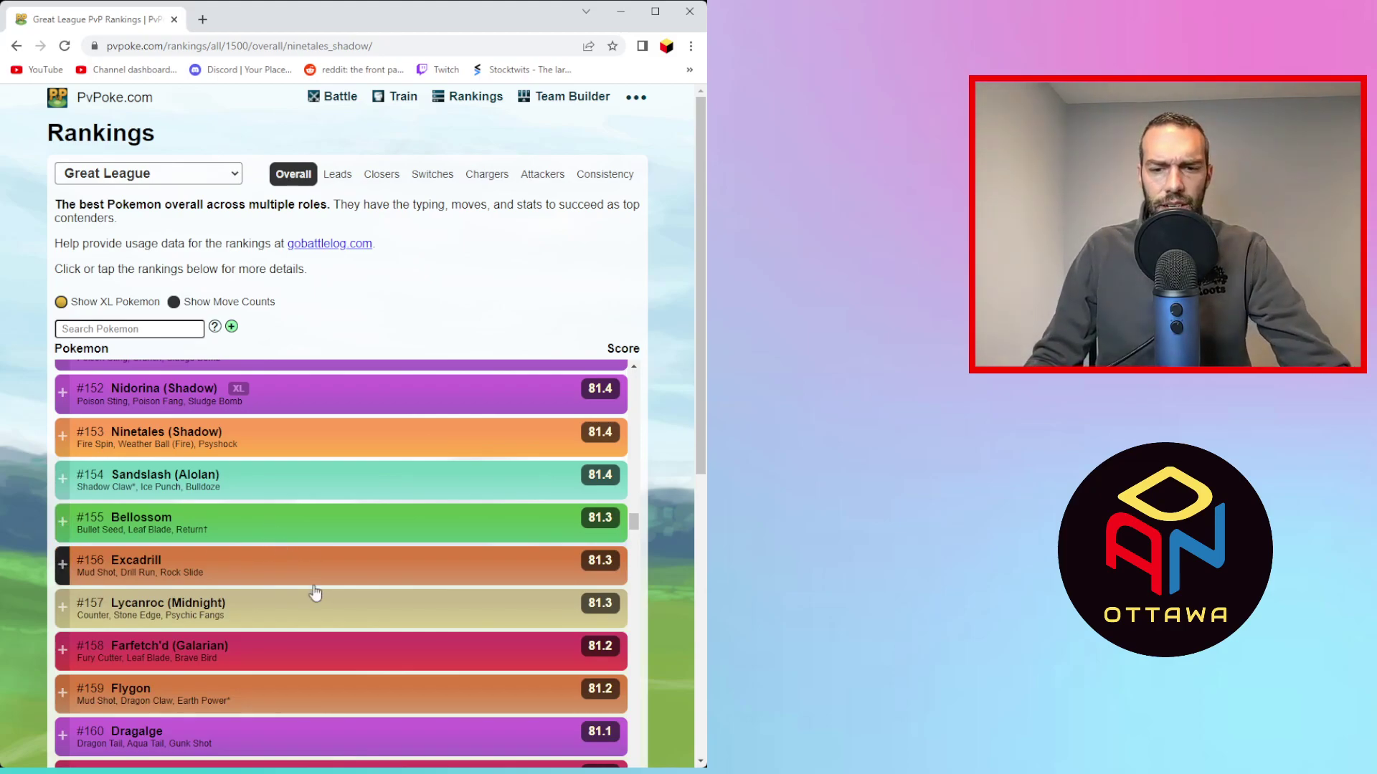
scroll(316, 593, down, 8)
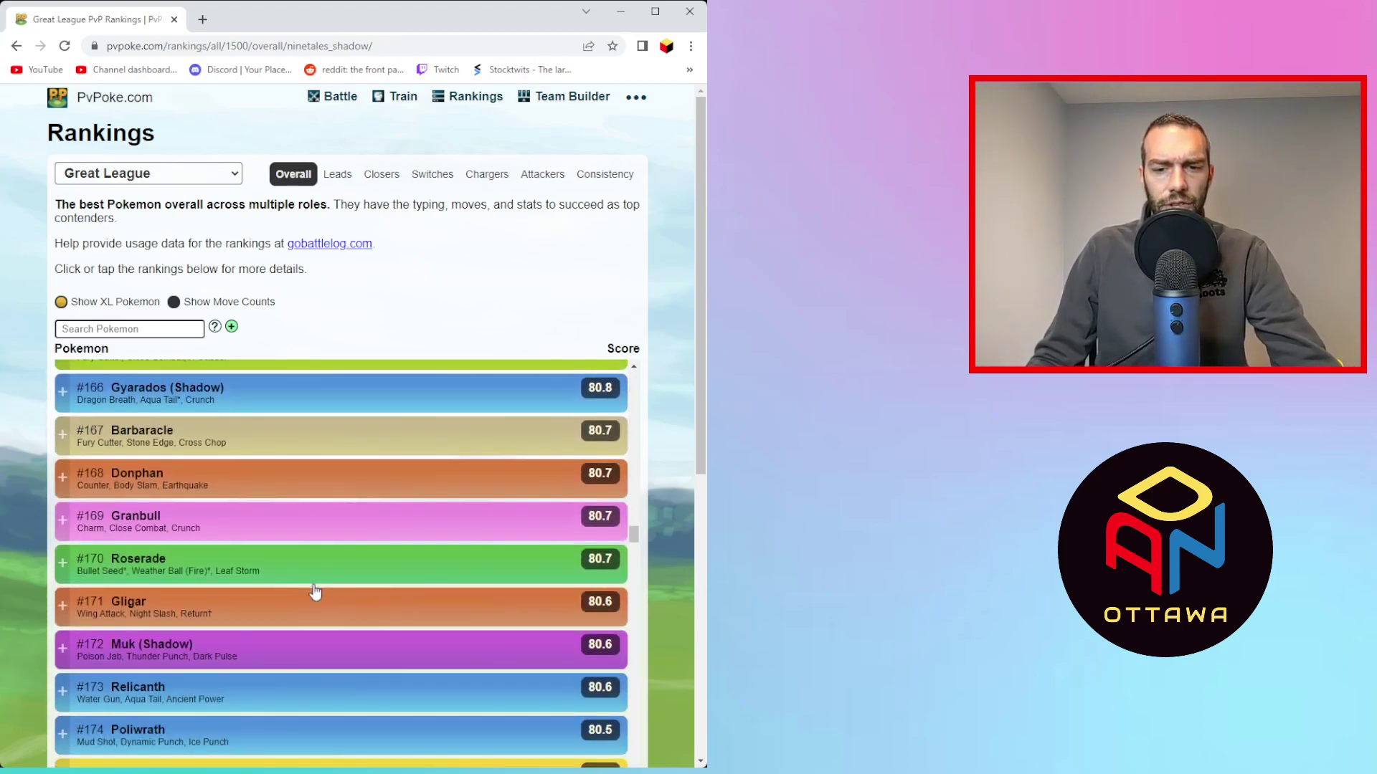
scroll(316, 592, down, 8)
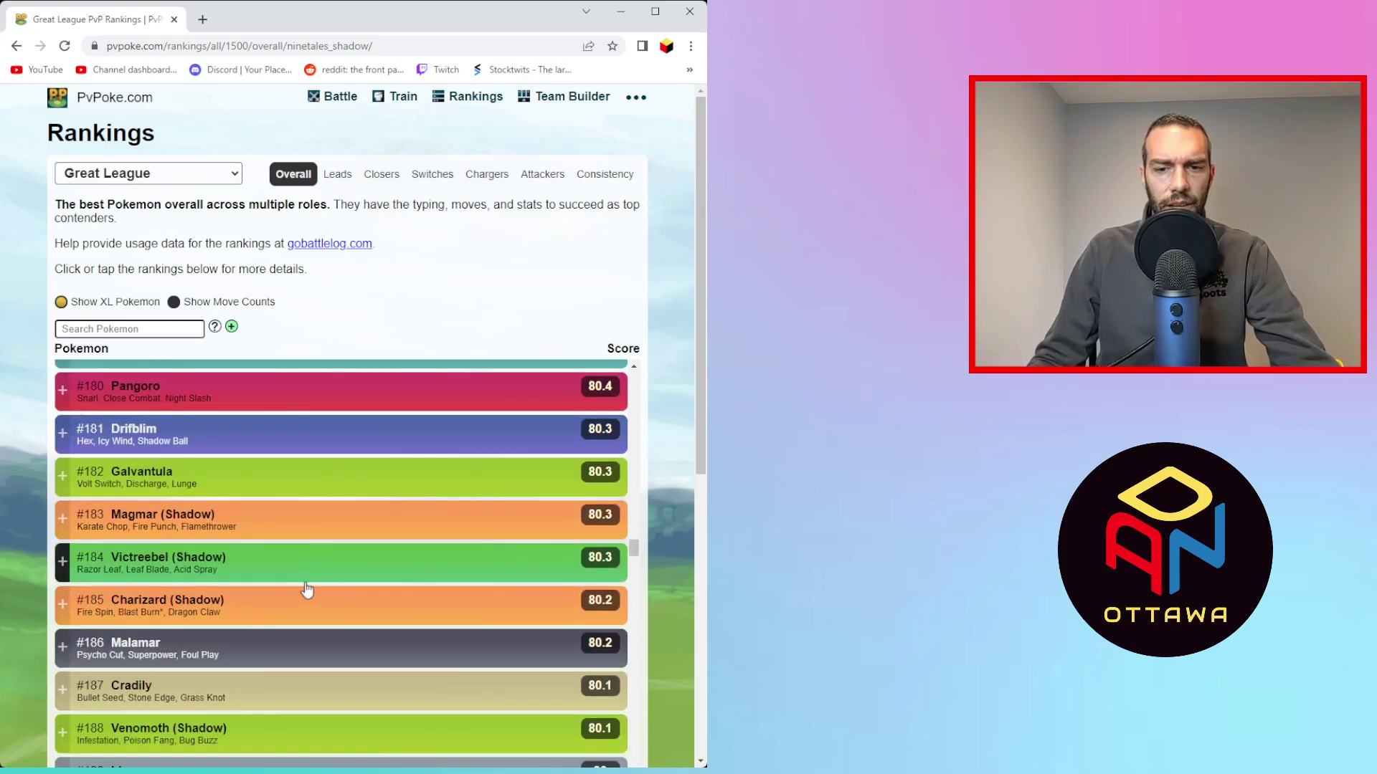
click(188, 477)
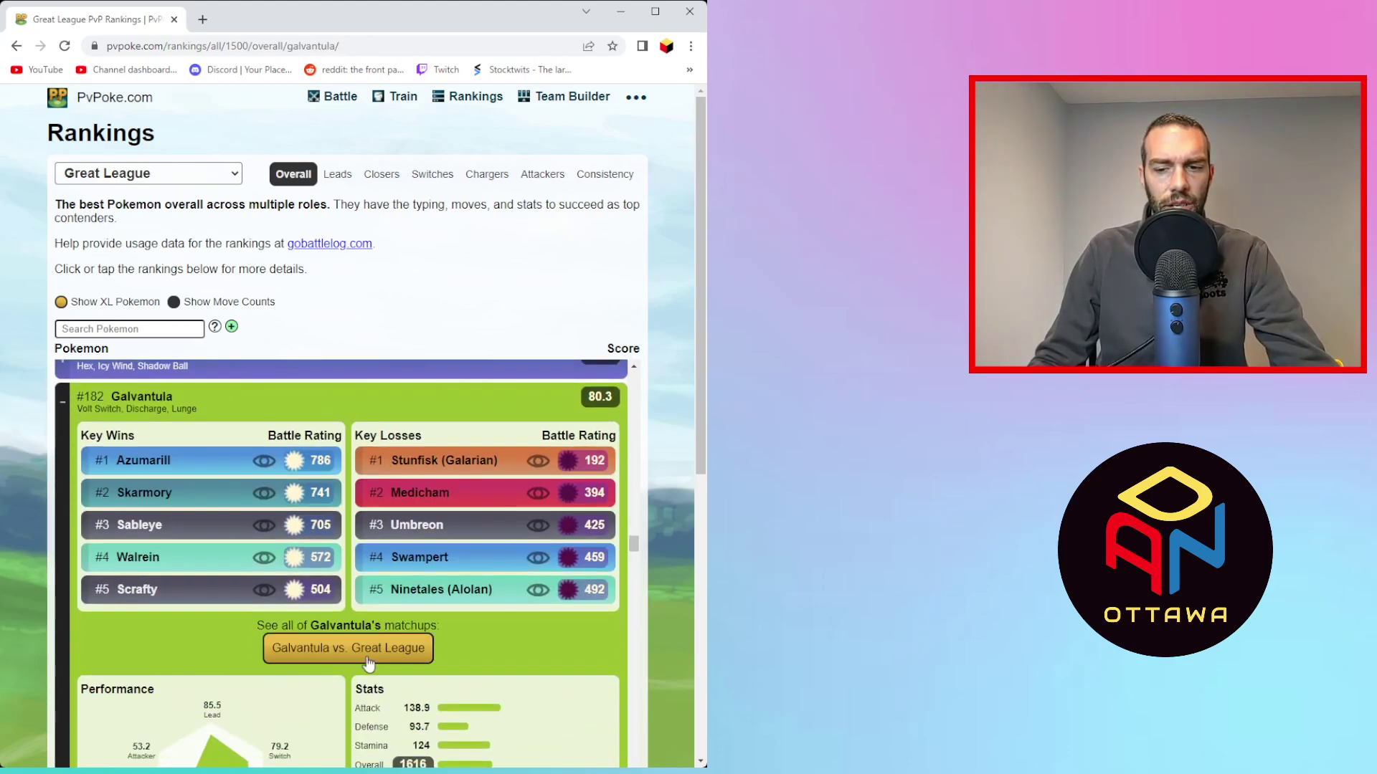
click(366, 663)
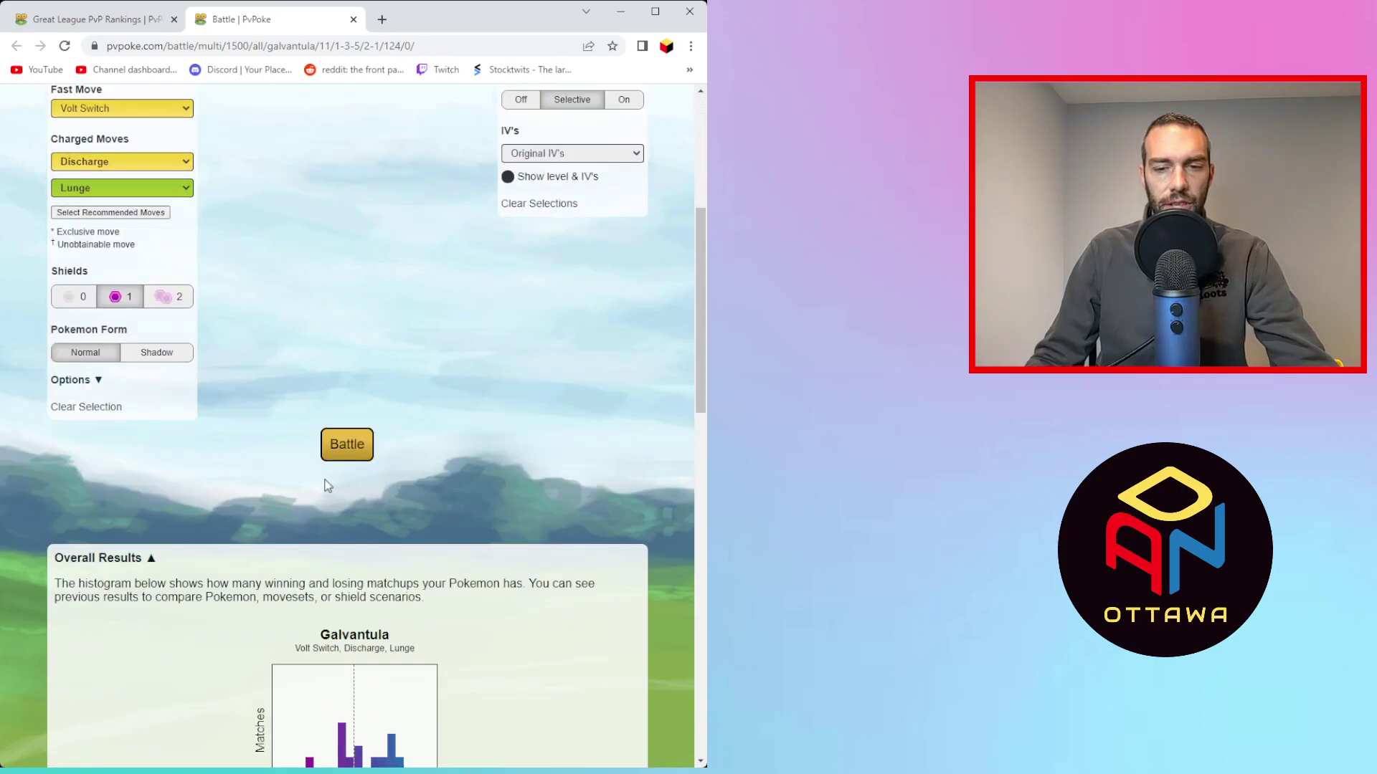
scroll(327, 487, down, 4)
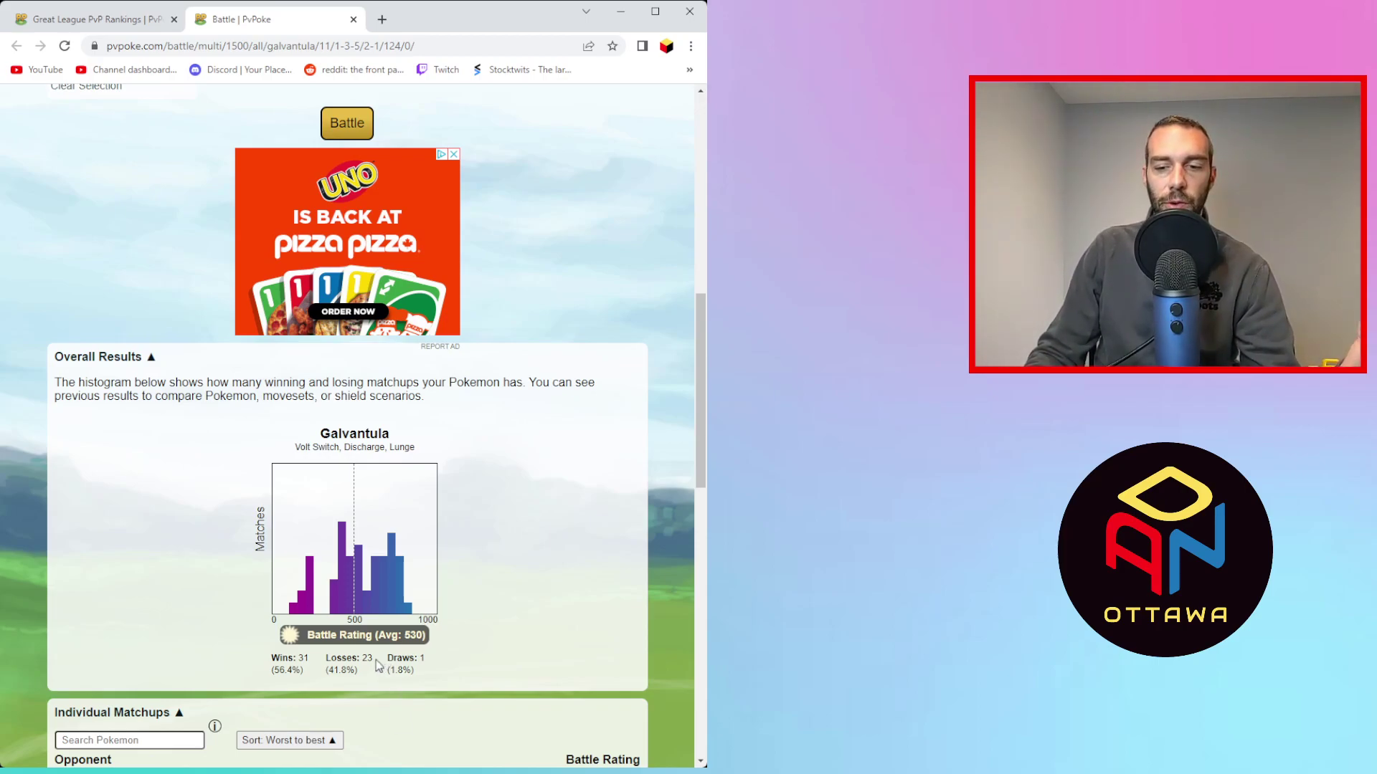
scroll(343, 663, down, 4)
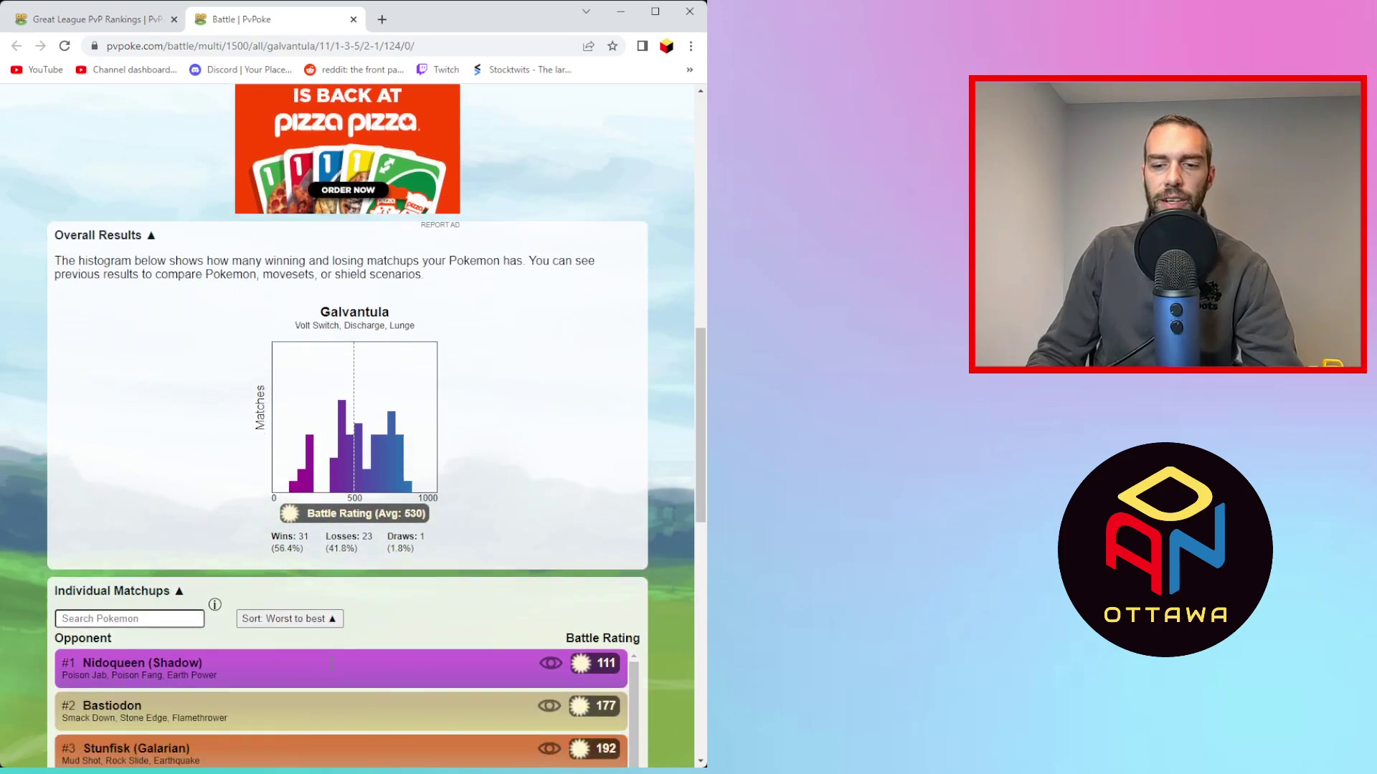
scroll(336, 671, up, 2)
scroll(337, 631, down, 4)
scroll(272, 466, down, 2)
scroll(282, 483, up, 2)
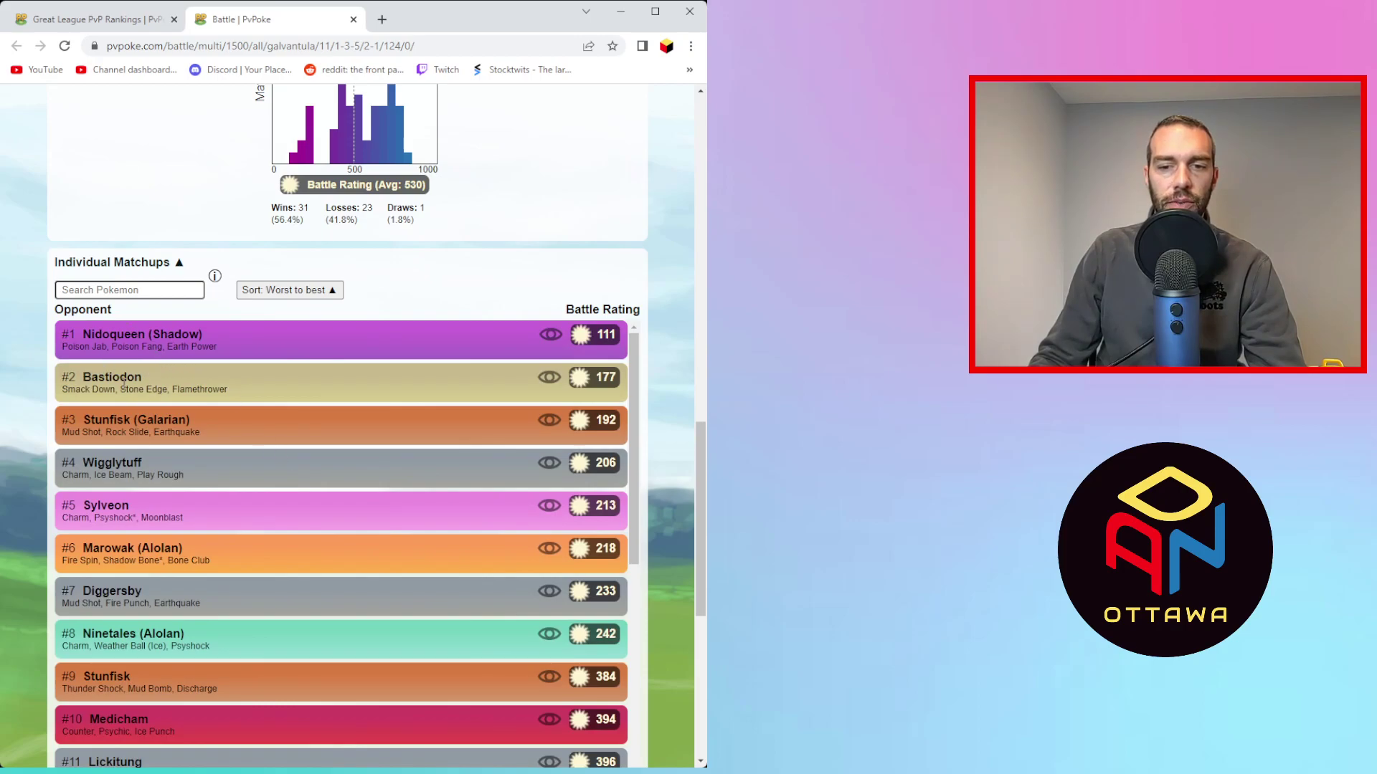
scroll(167, 500, down, 2)
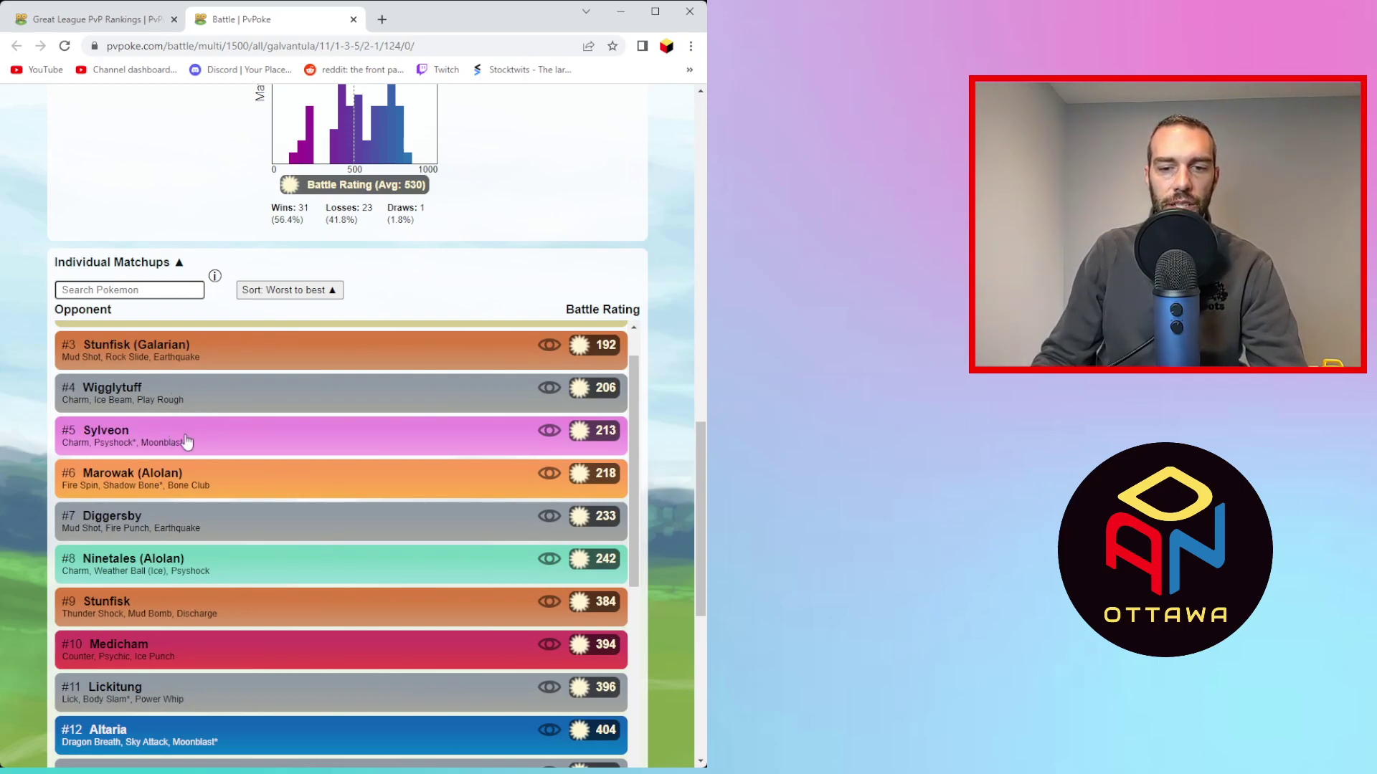
scroll(189, 490, down, 3)
scroll(189, 490, down, 1)
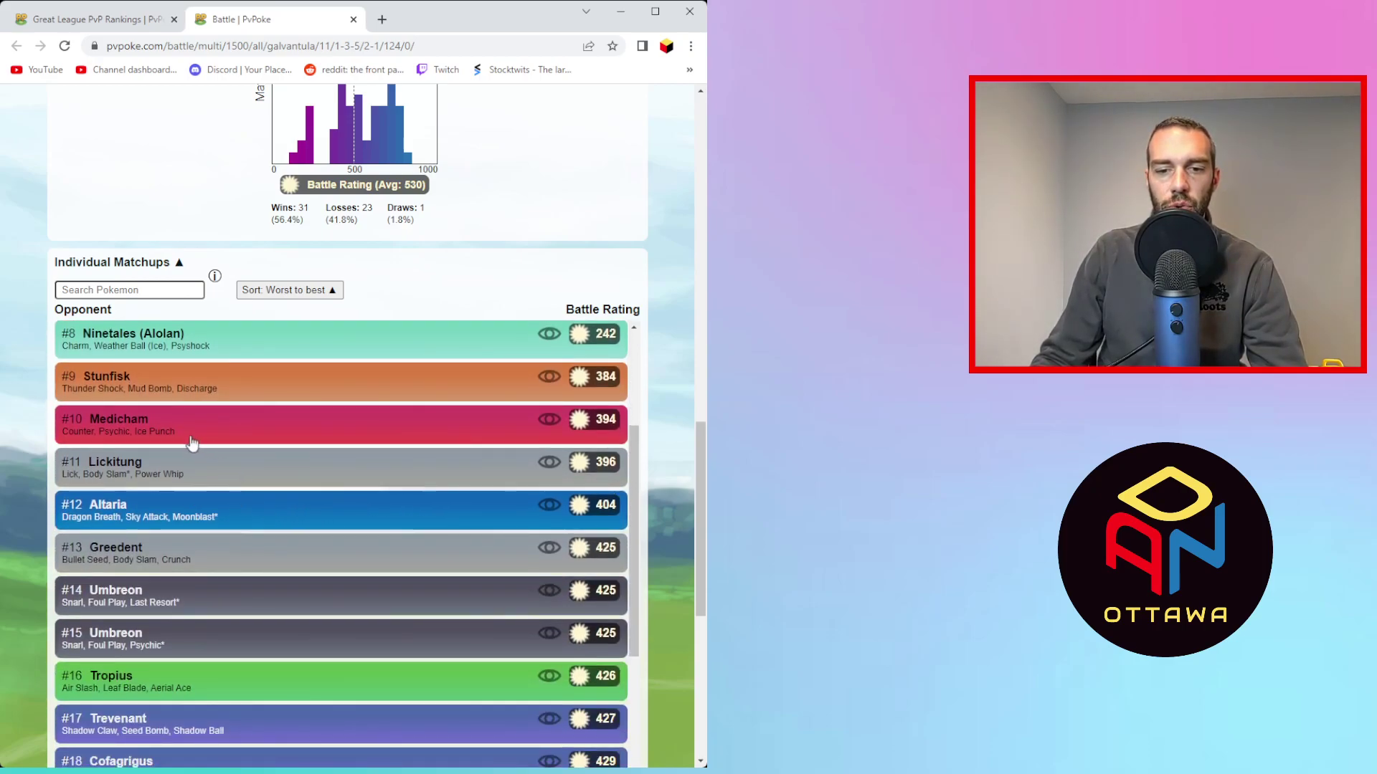
scroll(191, 442, down, 2)
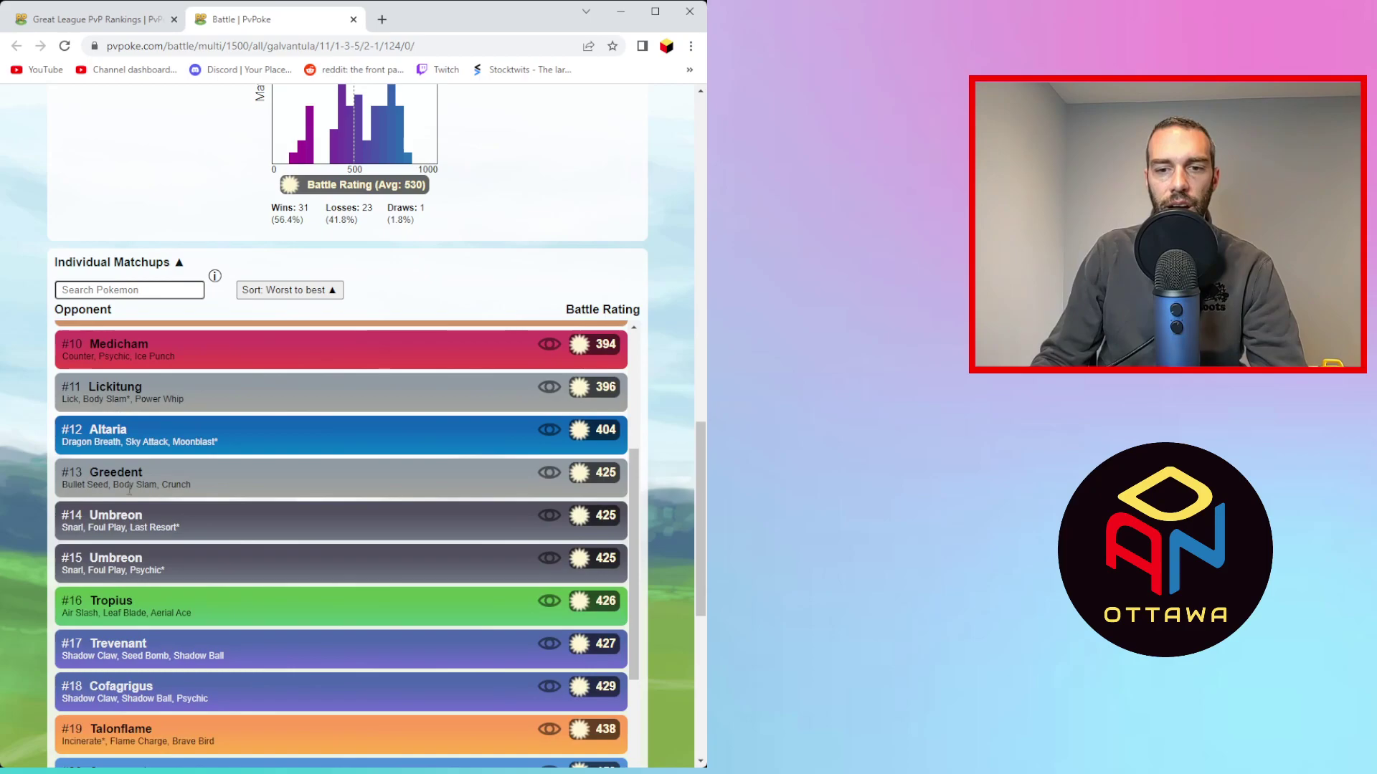
scroll(143, 557, down, 20)
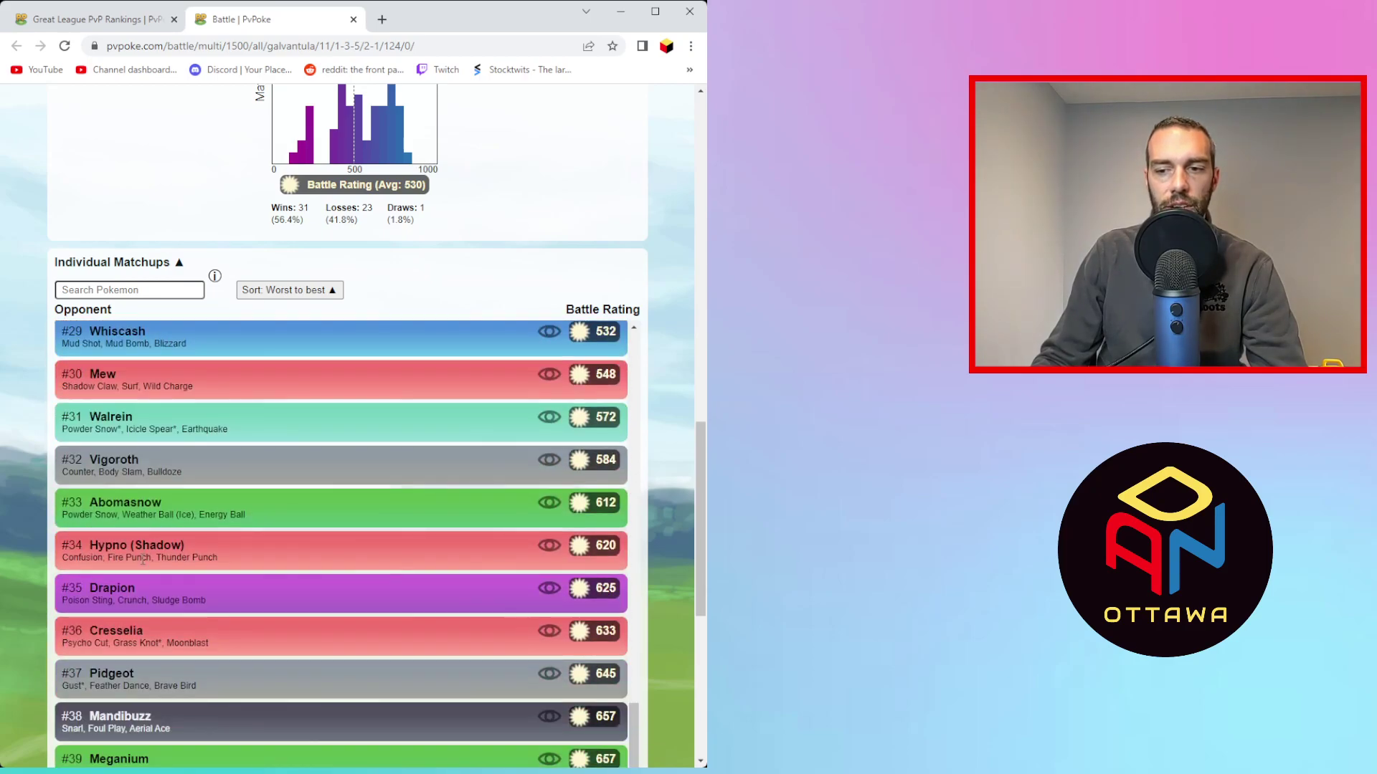
scroll(143, 557, up, 13)
scroll(167, 525, up, 4)
scroll(203, 429, up, 6)
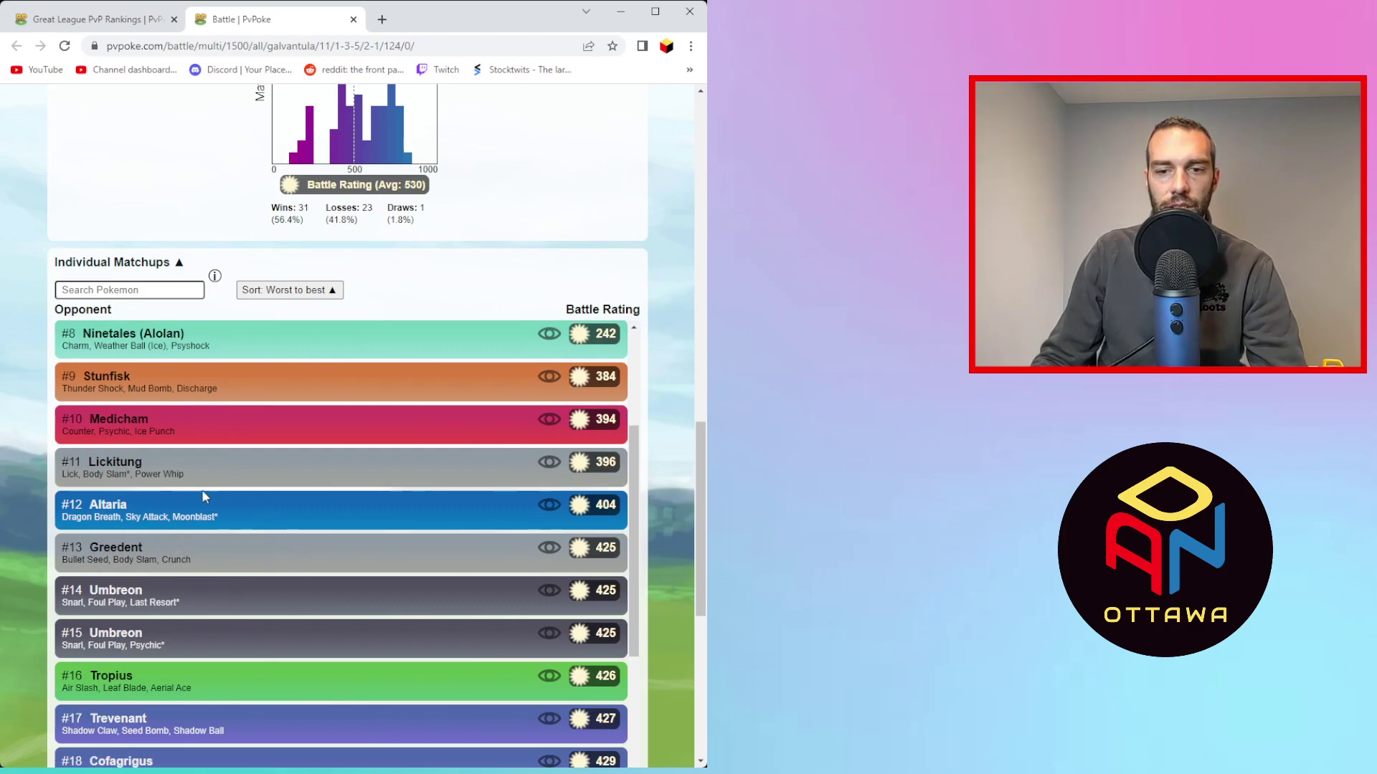
scroll(203, 493, down, 7)
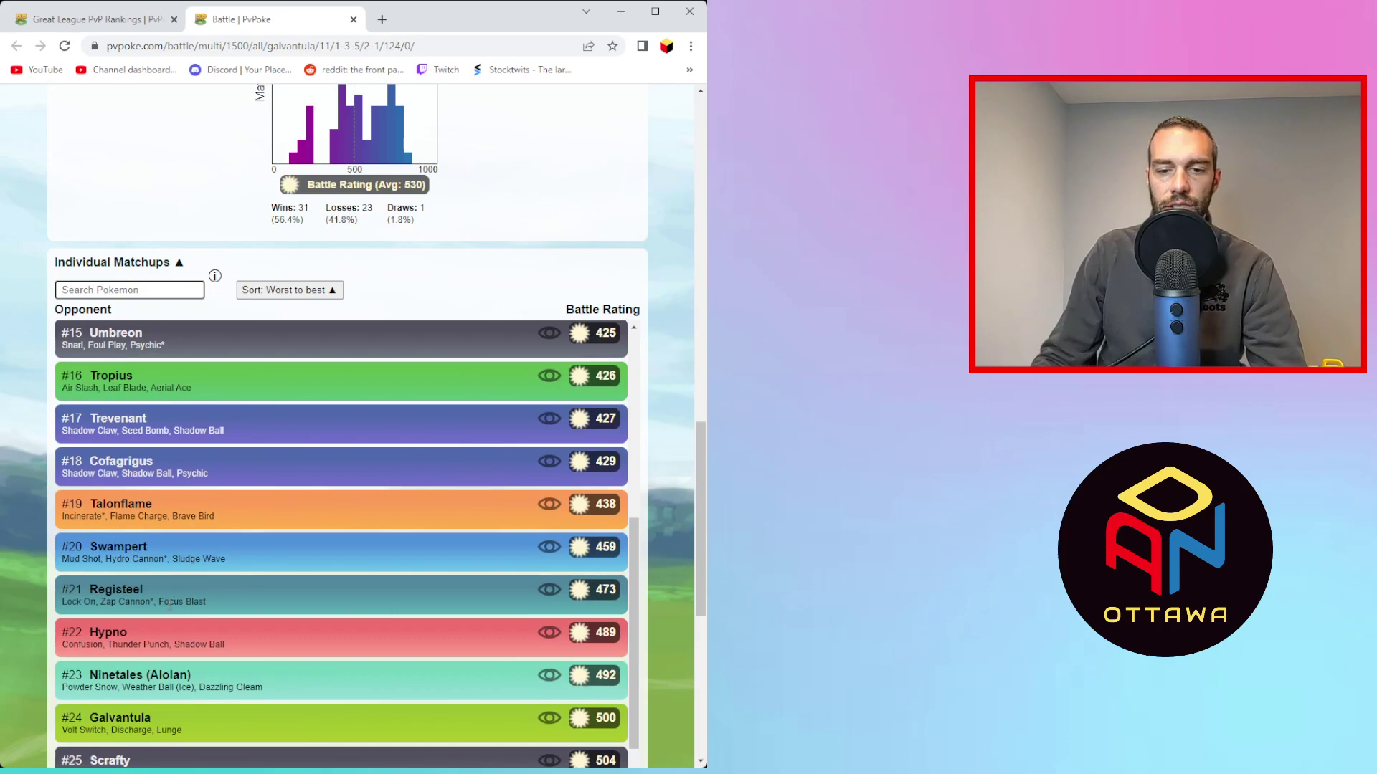
scroll(182, 606, down, 7)
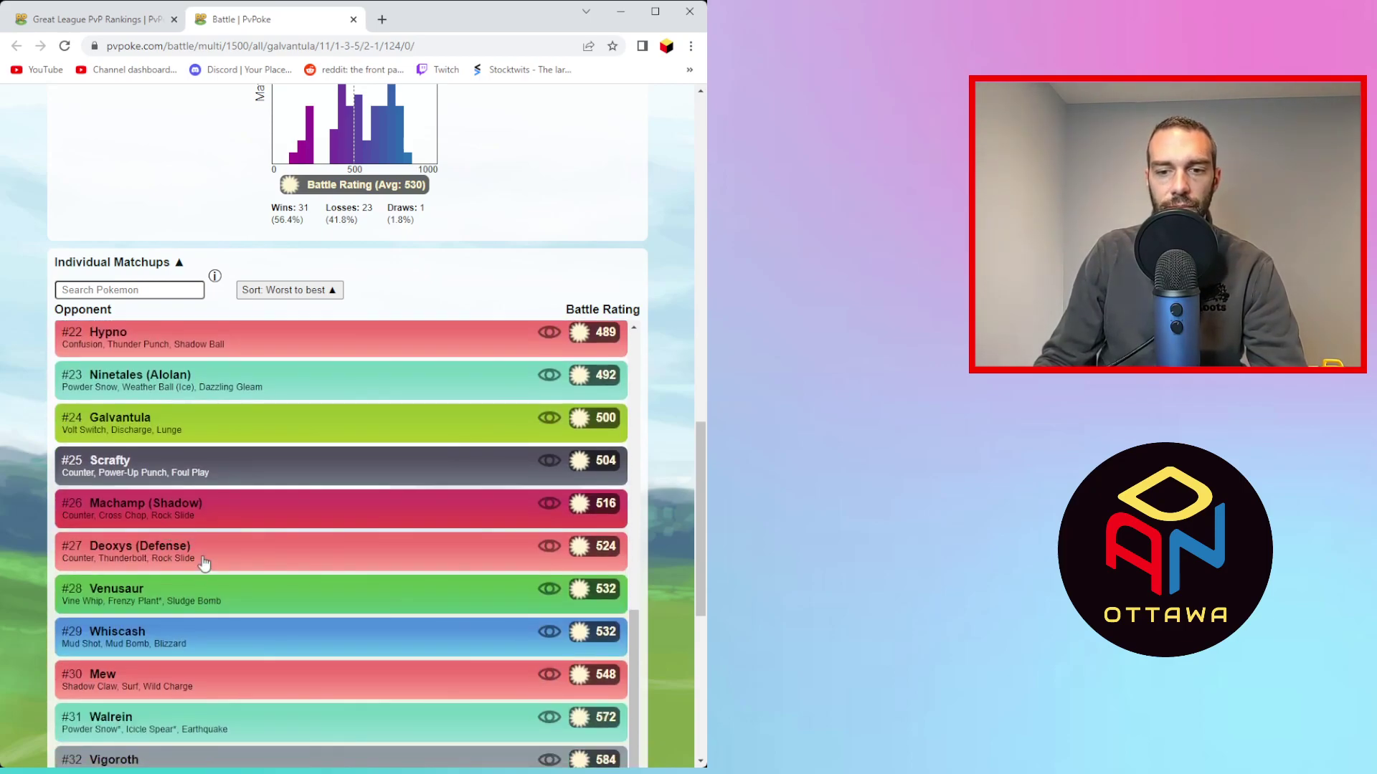
scroll(205, 563, down, 3)
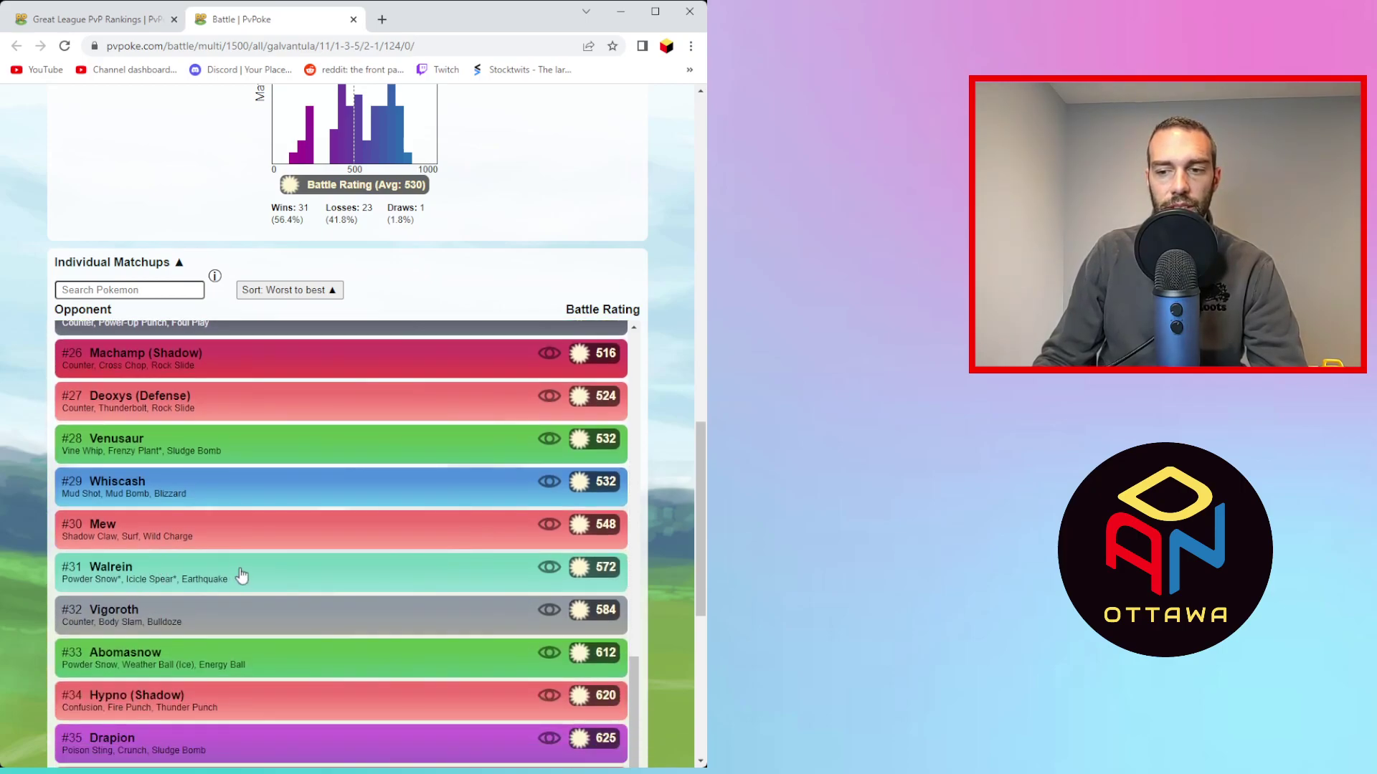
scroll(151, 611, down, 4)
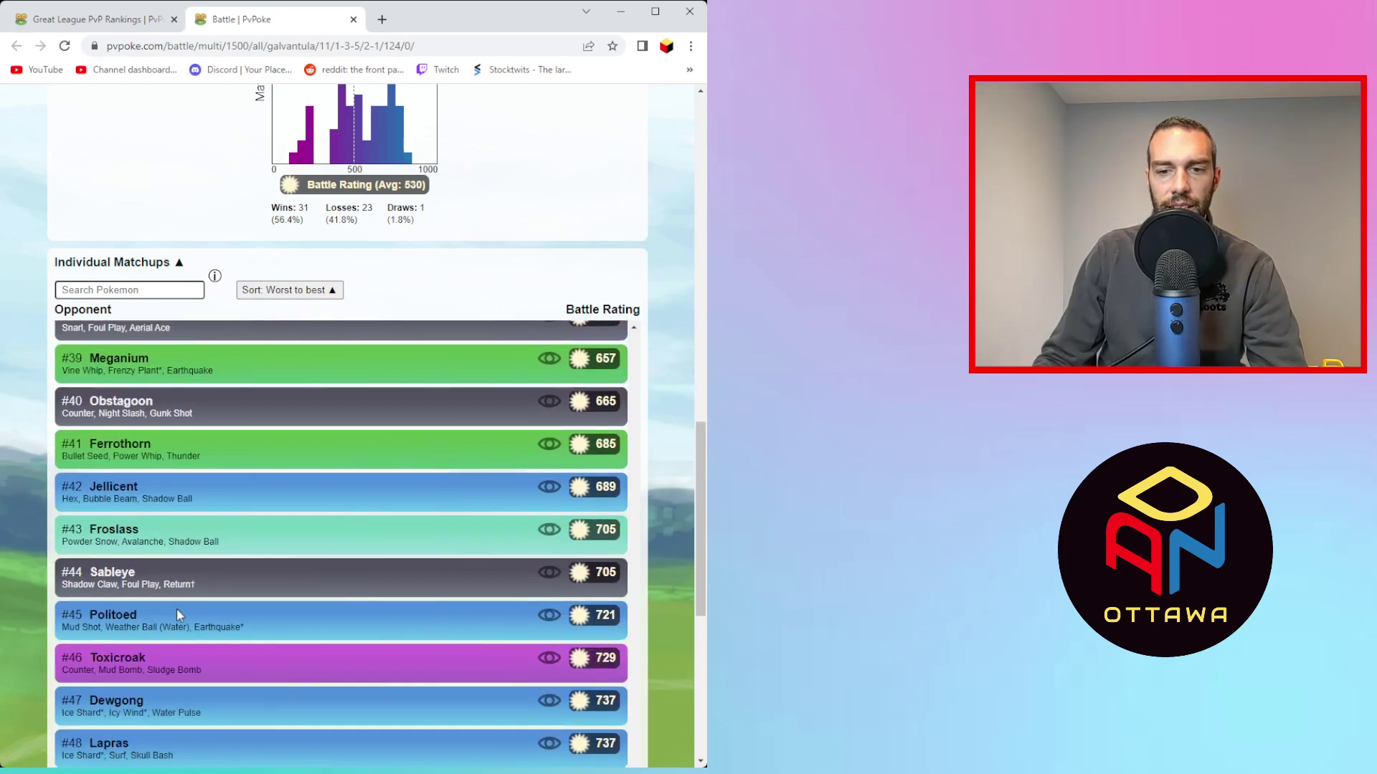
scroll(177, 609, up, 2)
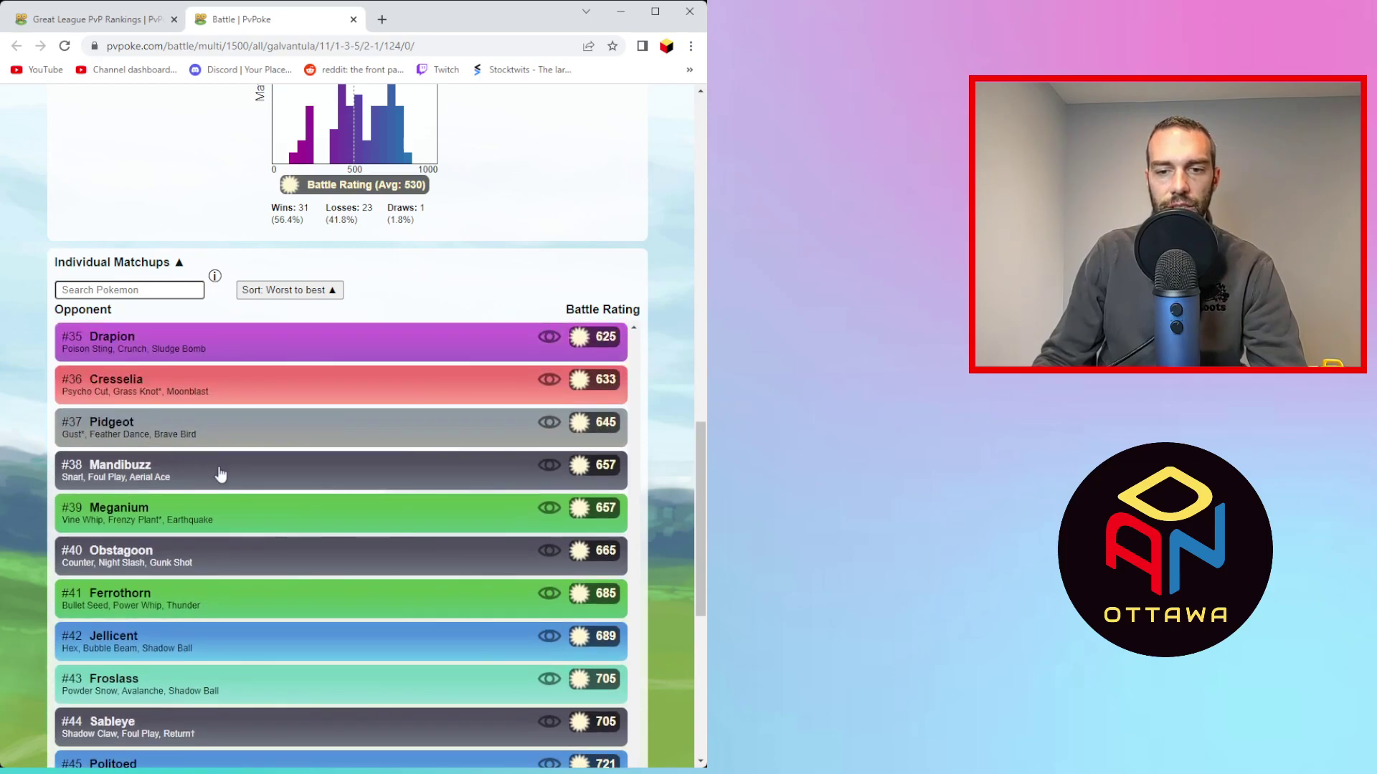
scroll(160, 567, down, 2)
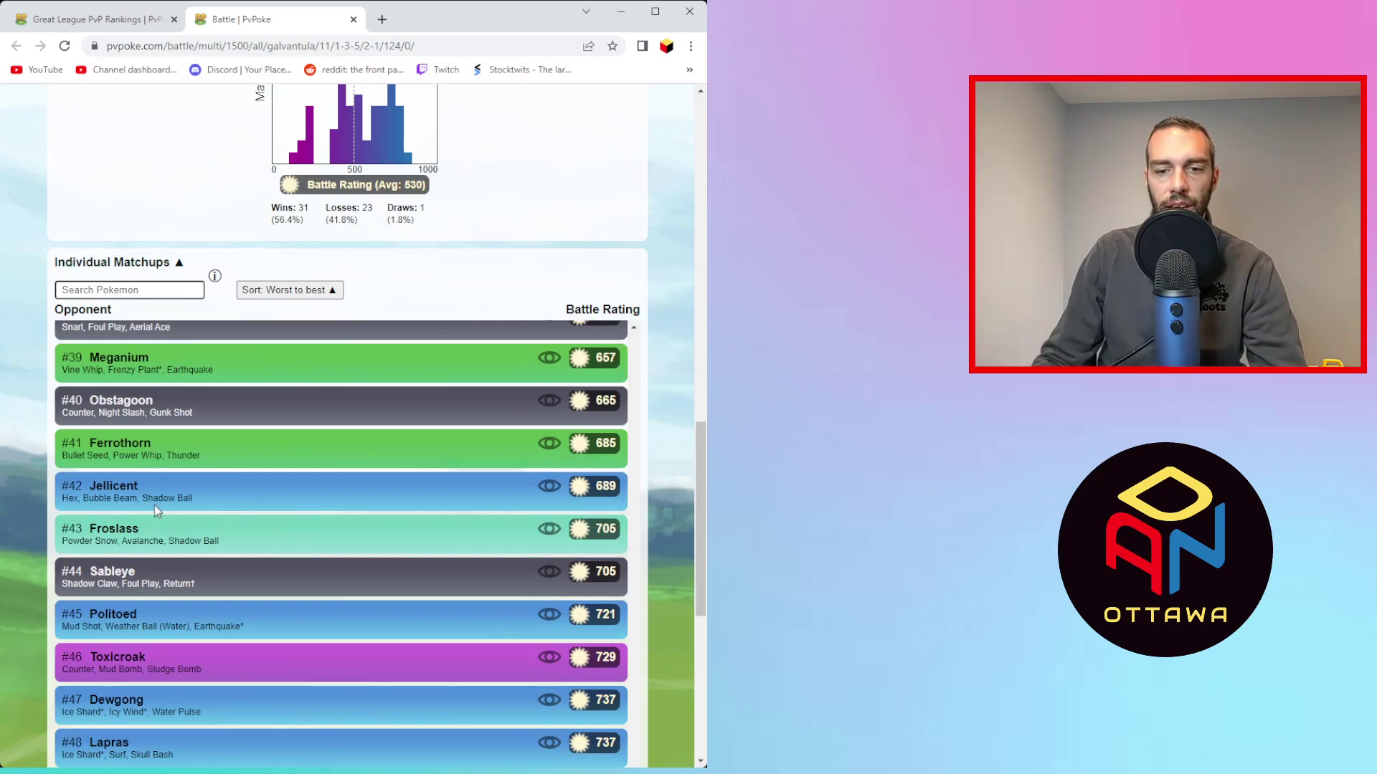
scroll(153, 505, down, 3)
scroll(234, 525, down, 5)
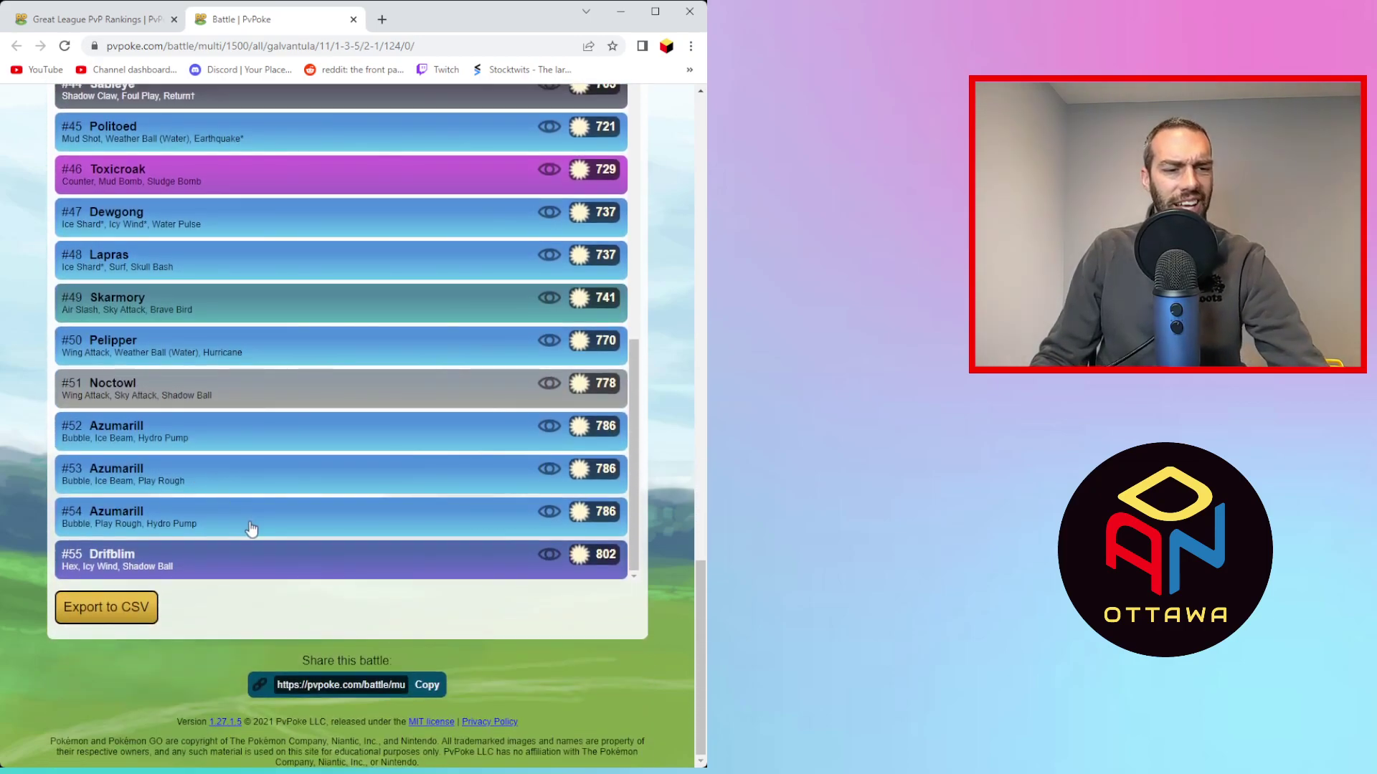
scroll(301, 440, up, 20)
scroll(298, 440, up, 8)
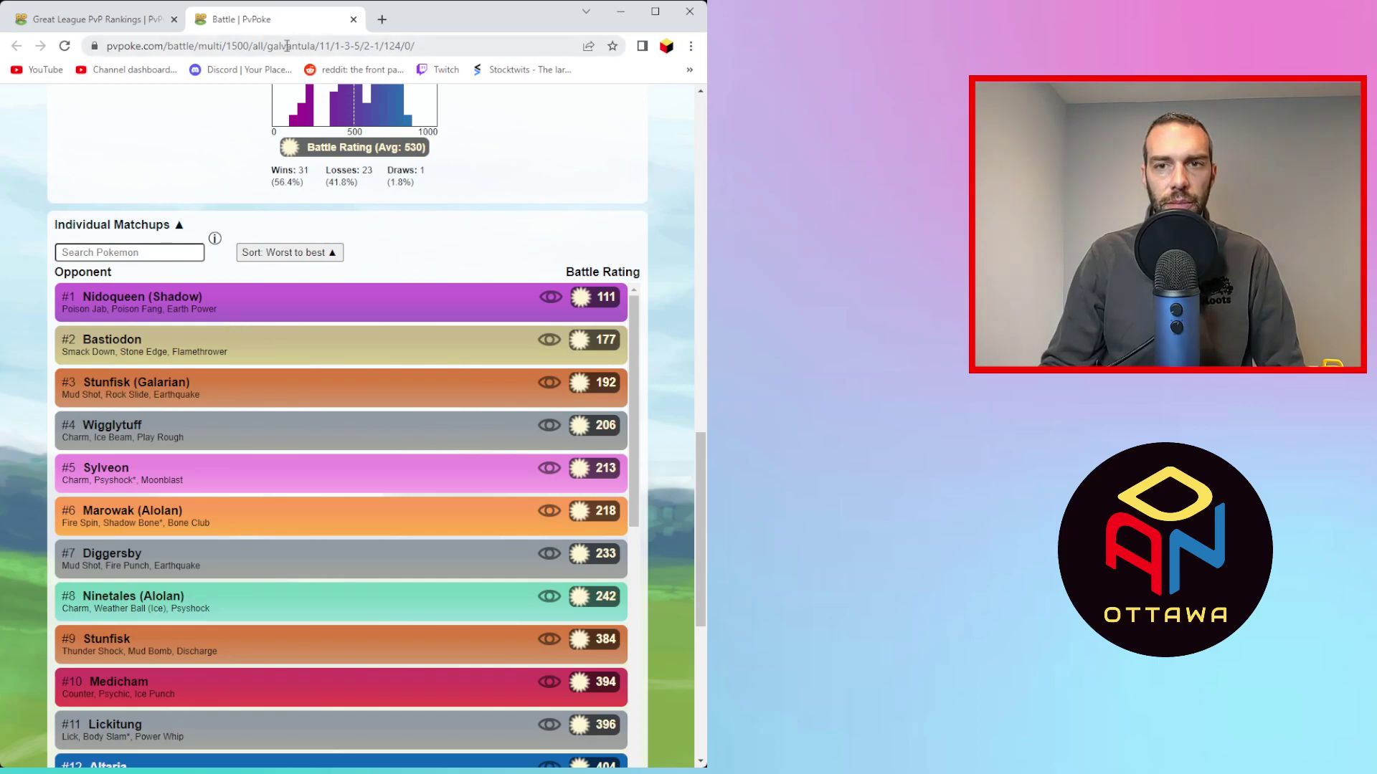
- Close Galvantula's battle, collapse its row, and open #218 Greedent vs. Great League
click(353, 20)
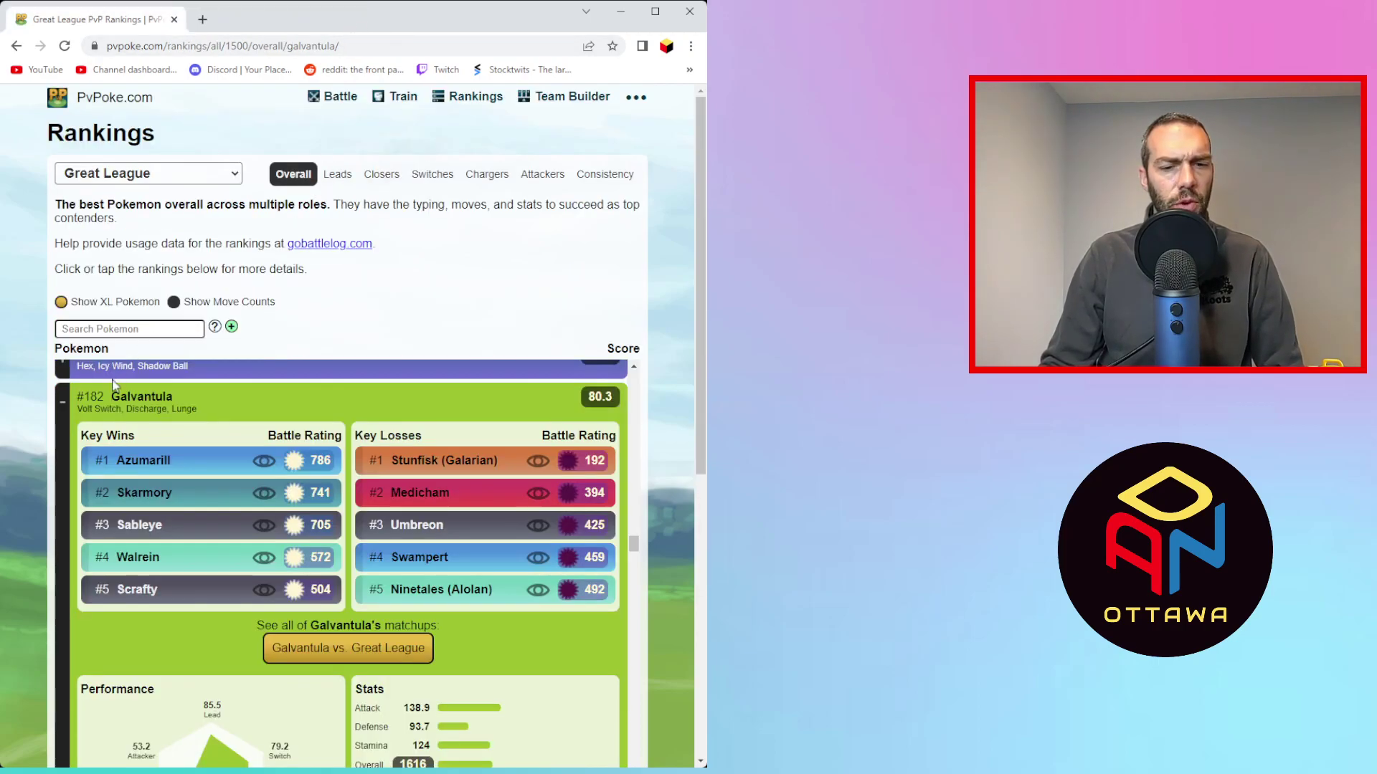
click(80, 412)
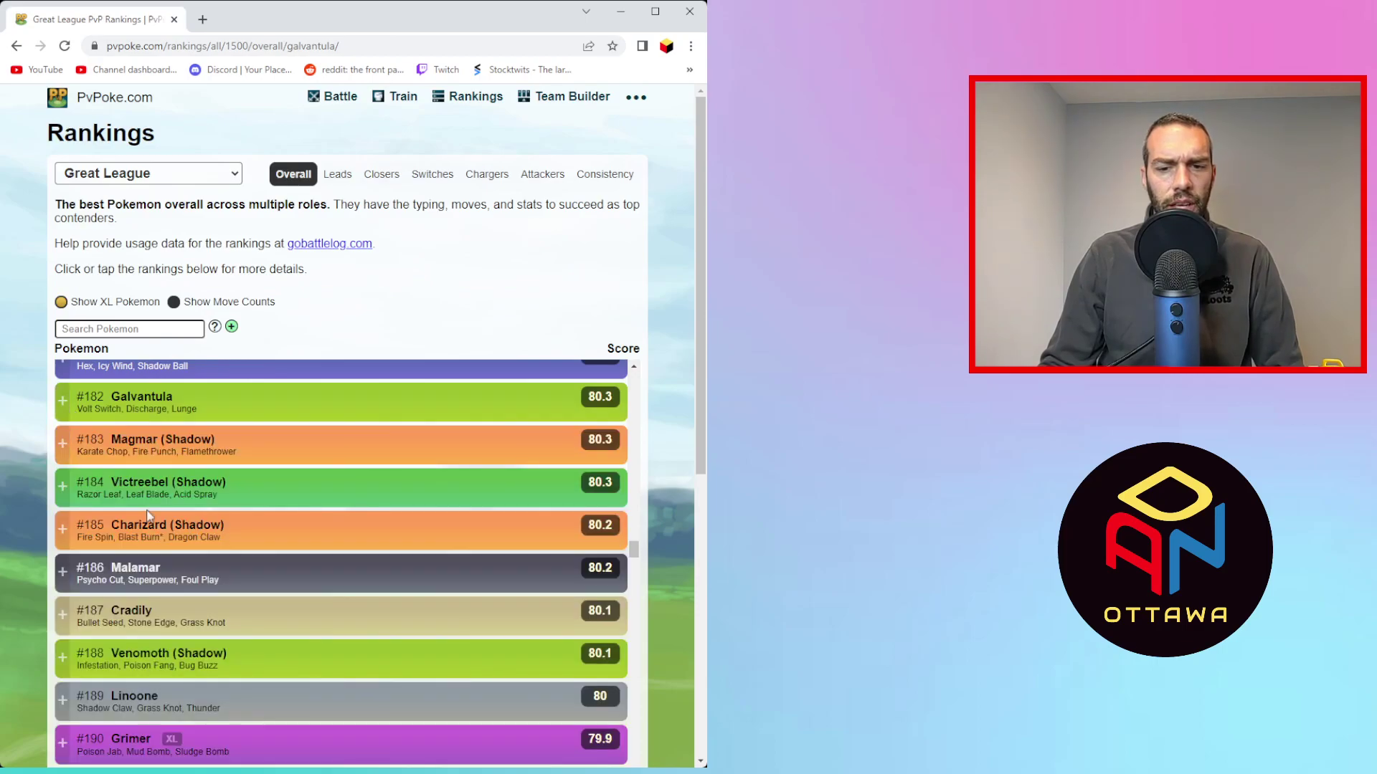
scroll(146, 509, down, 2)
scroll(146, 510, down, 6)
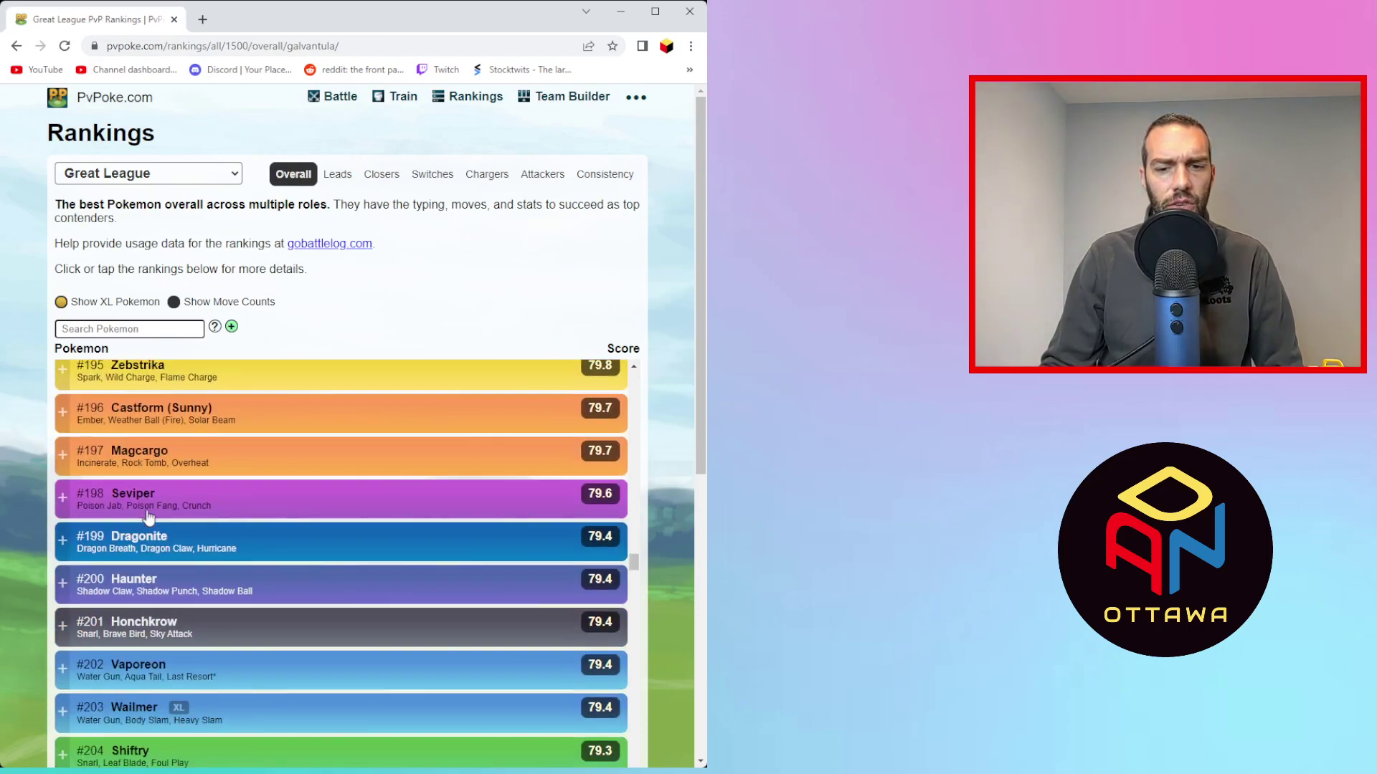
scroll(149, 514, down, 5)
scroll(221, 574, down, 3)
scroll(228, 578, down, 2)
click(194, 593)
click(346, 618)
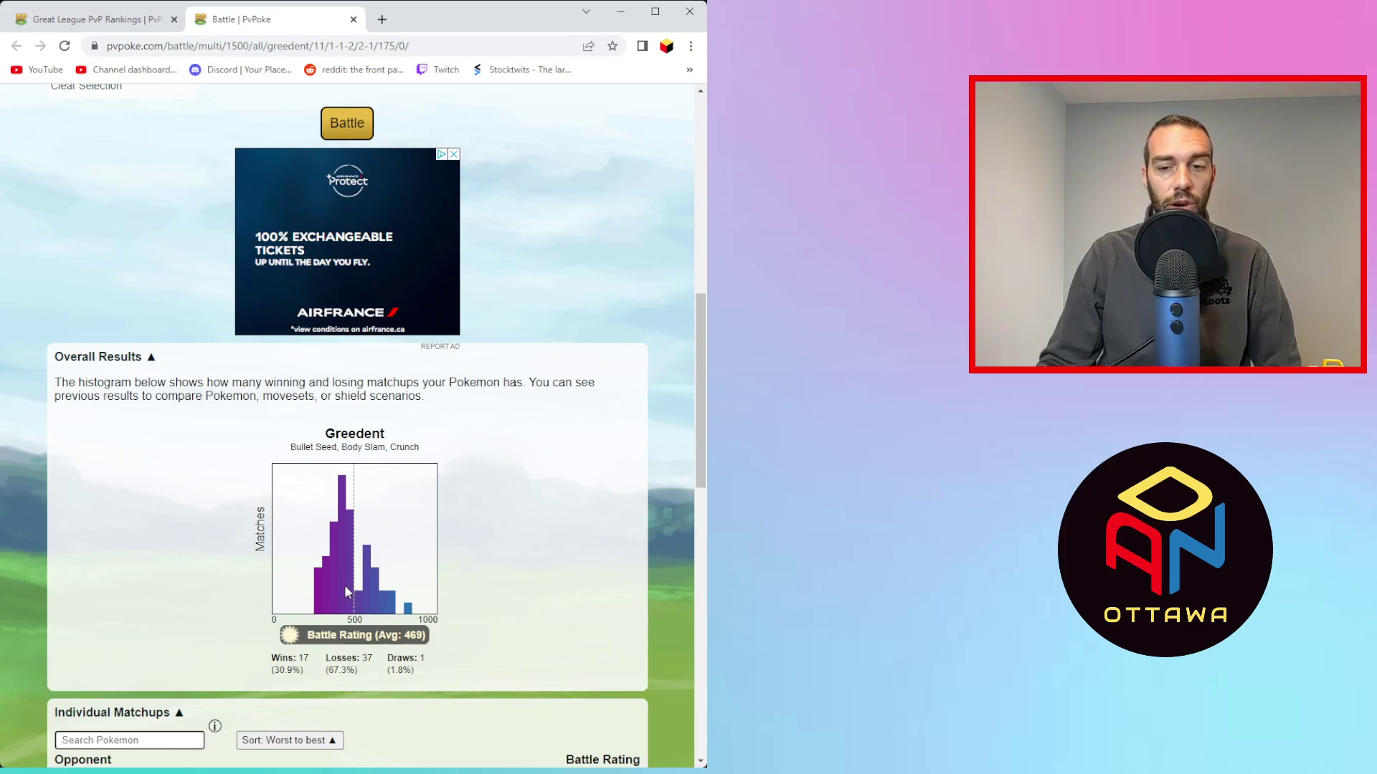
- Look over Greedent's Great League results: 17 wins, 37 losses, 1 draw, average 469
scroll(347, 580, down, 2)
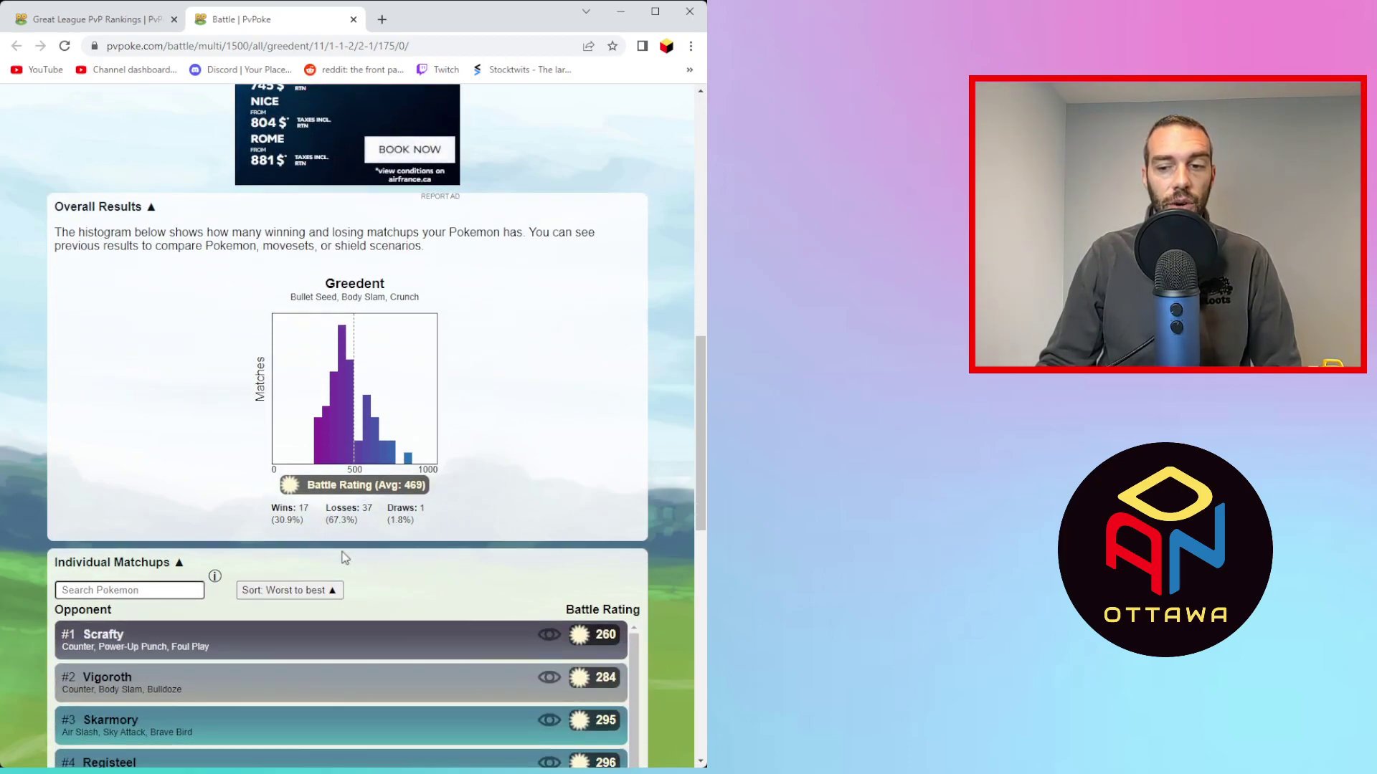
scroll(343, 558, up, 1)
scroll(356, 597, down, 5)
scroll(379, 597, up, 3)
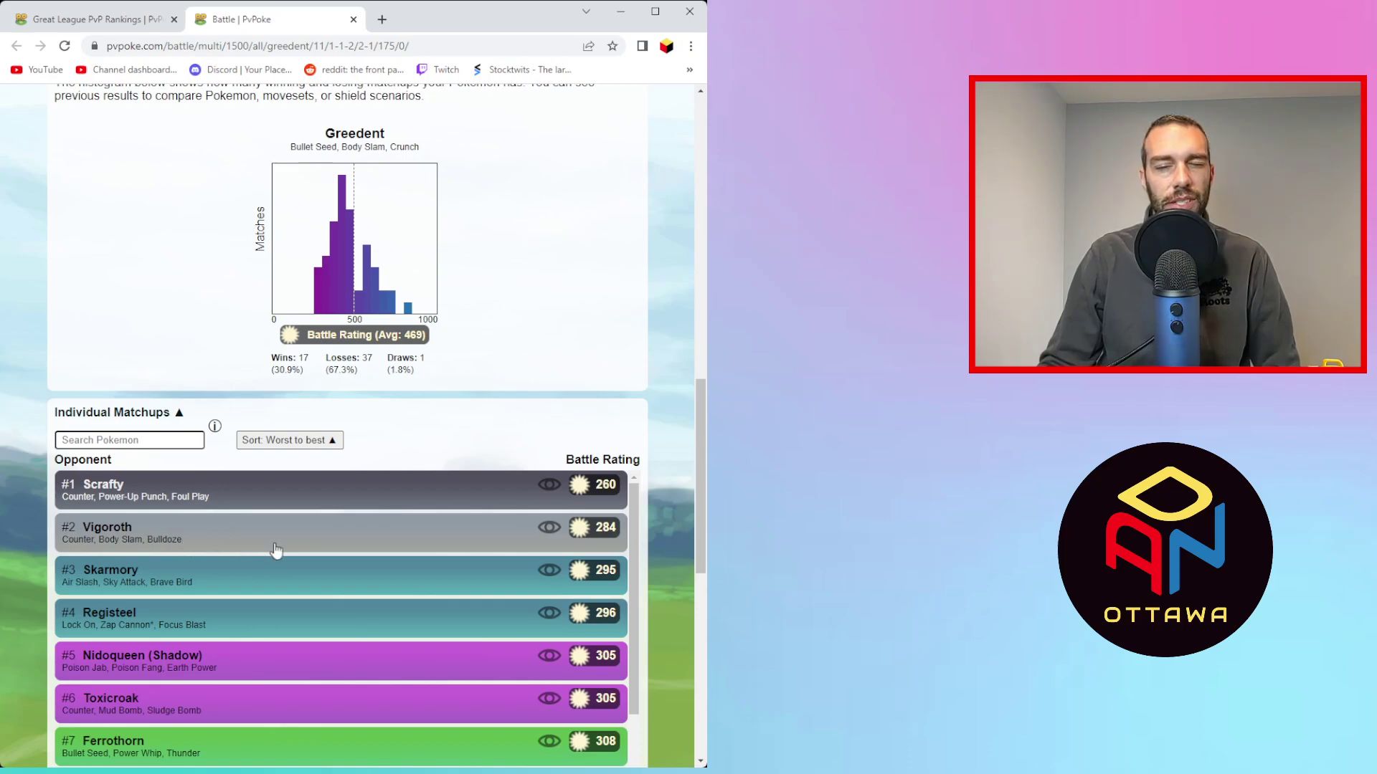
scroll(331, 618, down, 3)
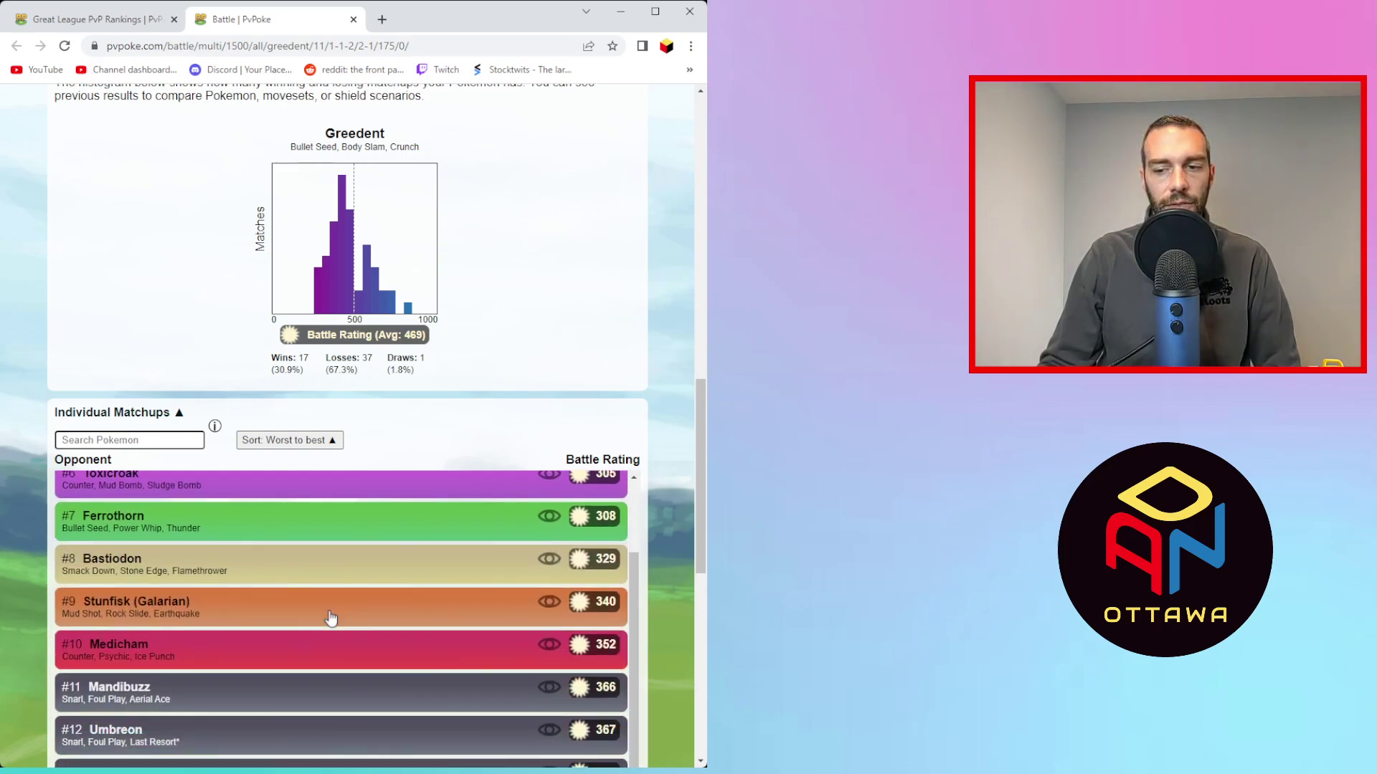
scroll(331, 618, down, 3)
scroll(220, 566, down, 2)
scroll(319, 588, down, 3)
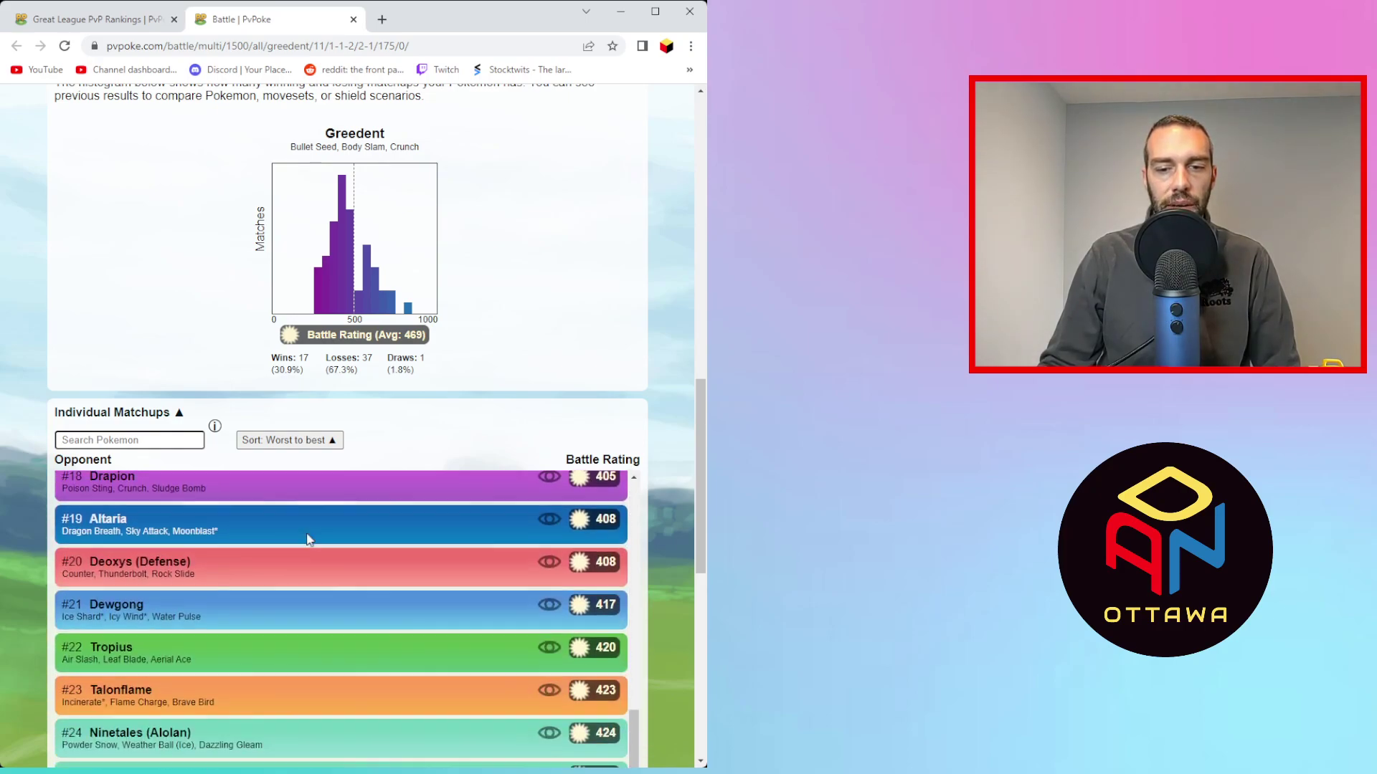
scroll(312, 613, up, 4)
scroll(313, 616, up, 1)
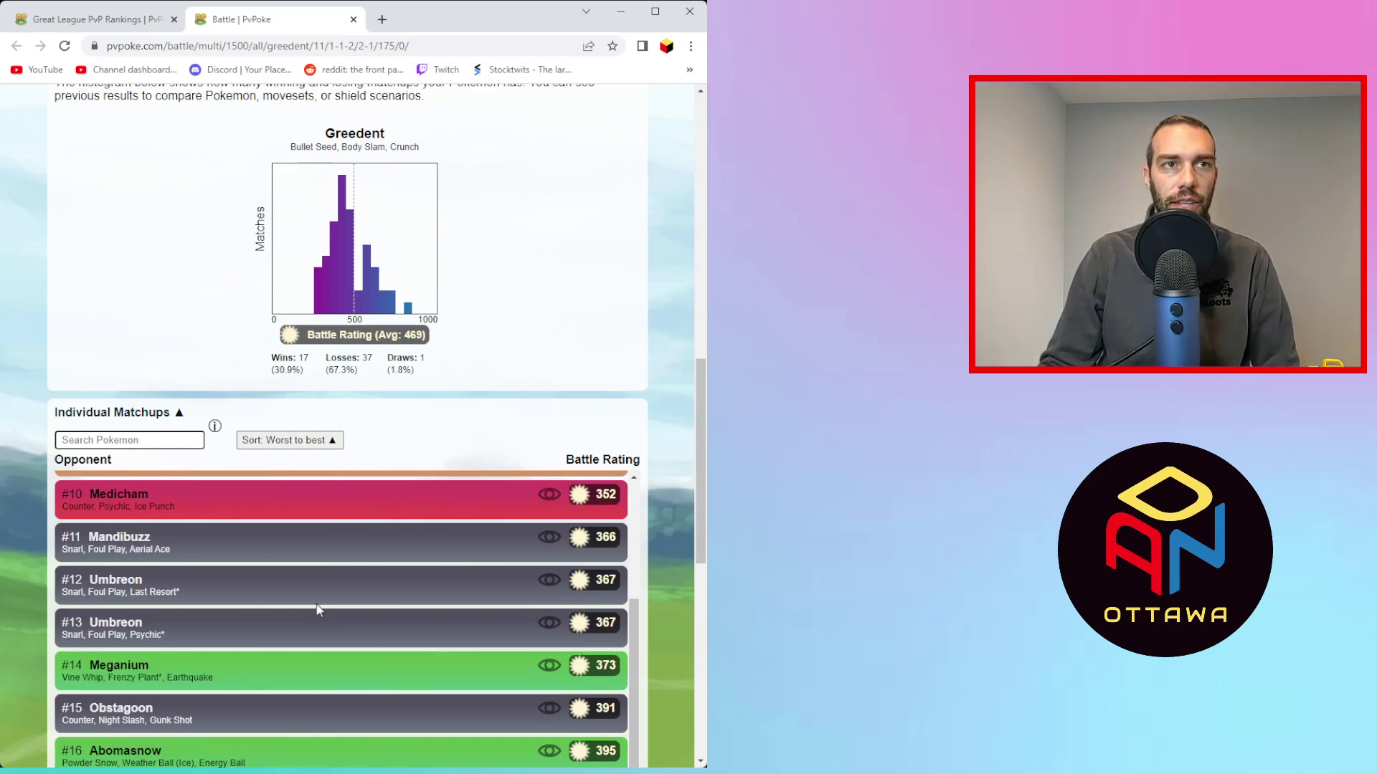
scroll(316, 607, down, 3)
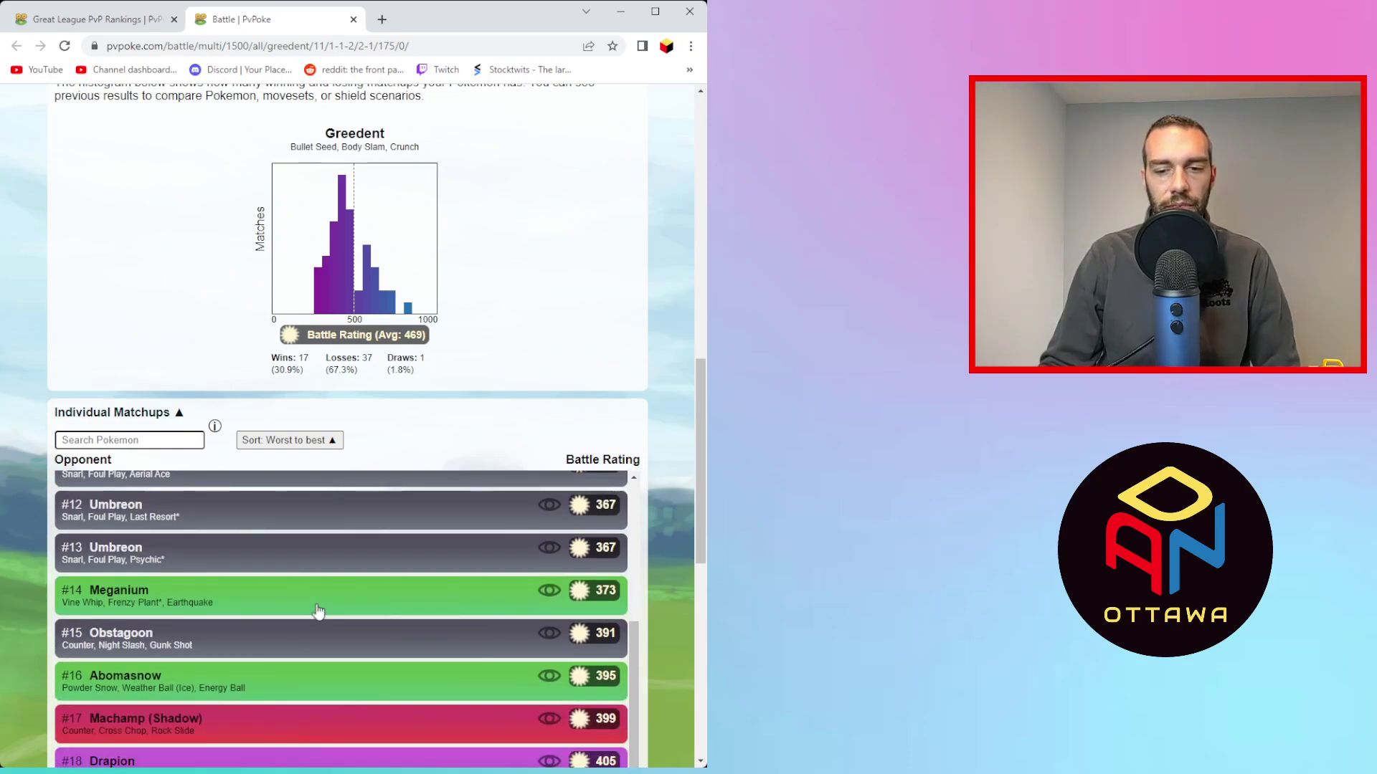
scroll(239, 596, down, 15)
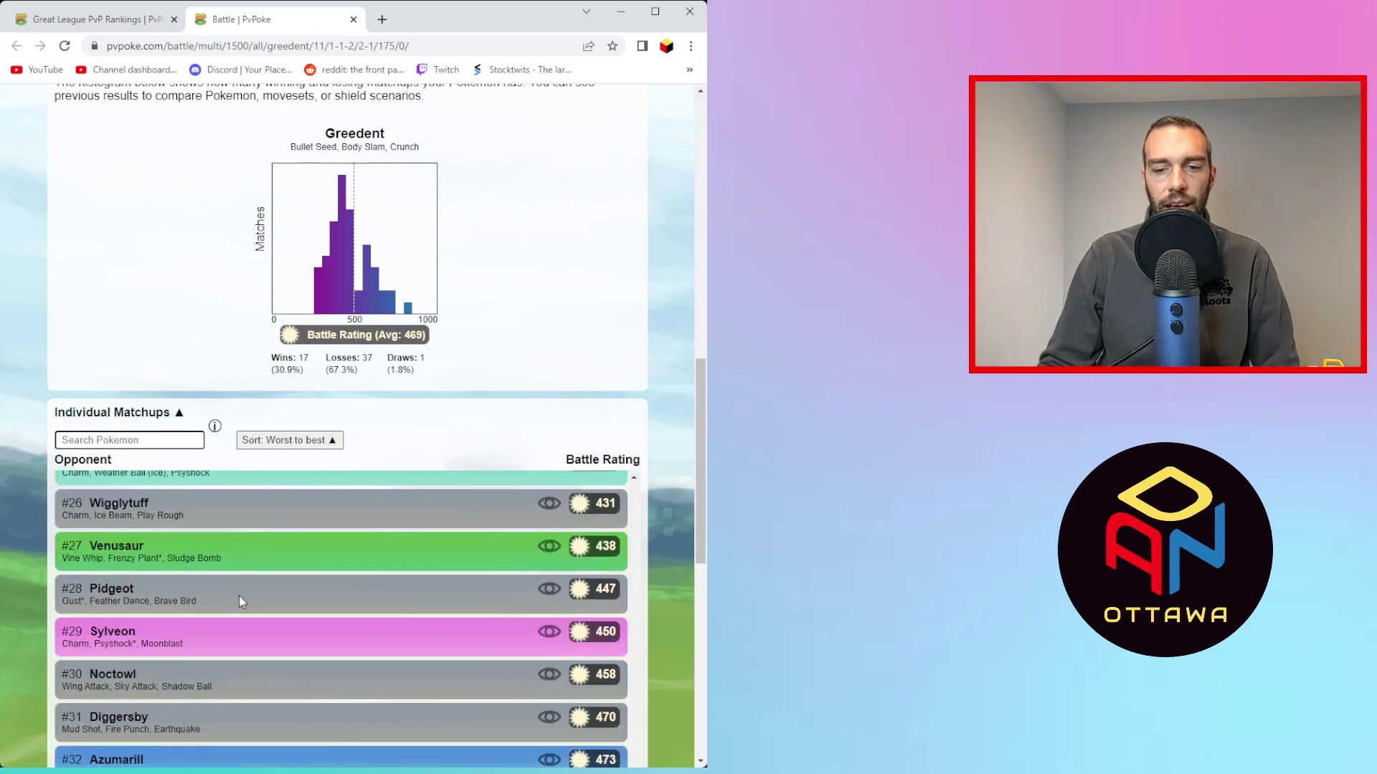
scroll(282, 651, down, 15)
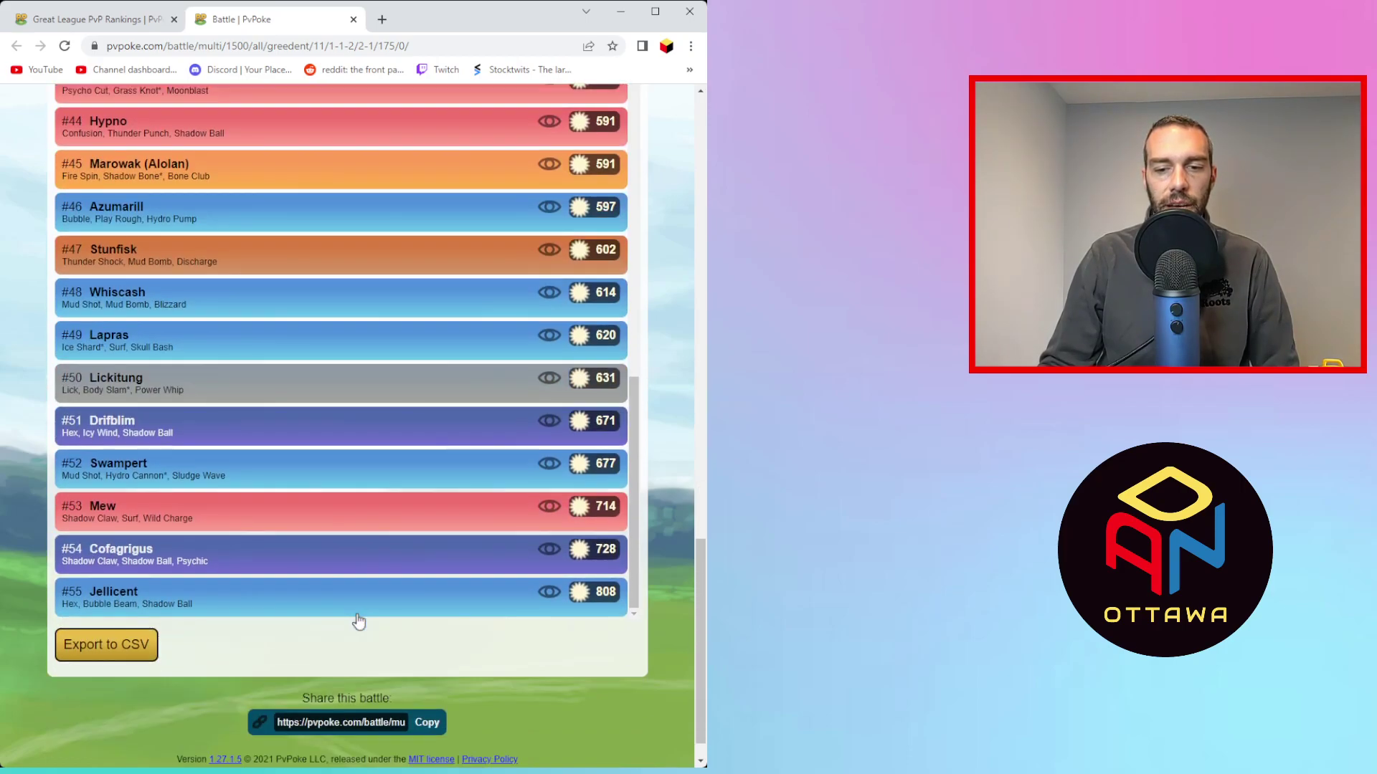
scroll(358, 621, up, 20)
scroll(298, 576, down, 3)
- Give Greedent 13 starting energy, one Bullet Seed's worth, in the battle options
click(90, 528)
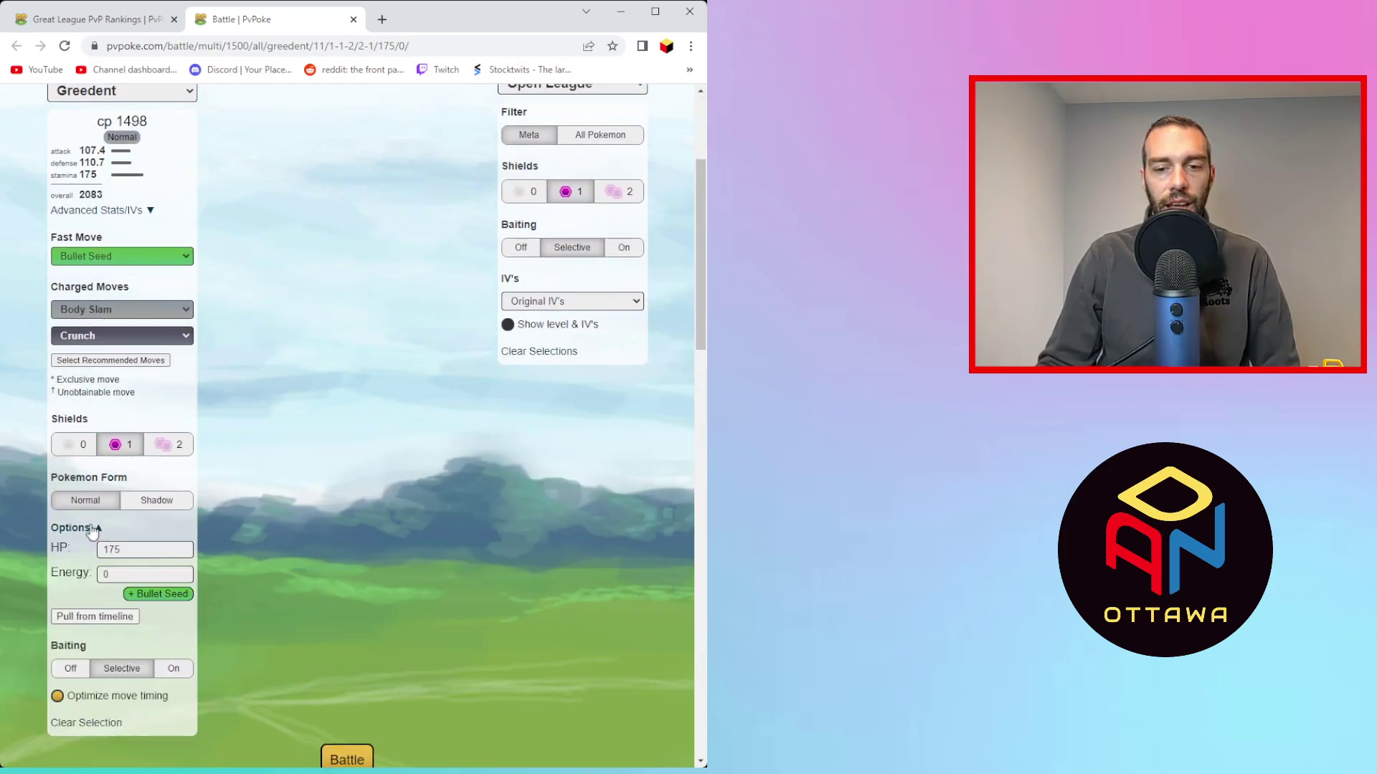
click(162, 595)
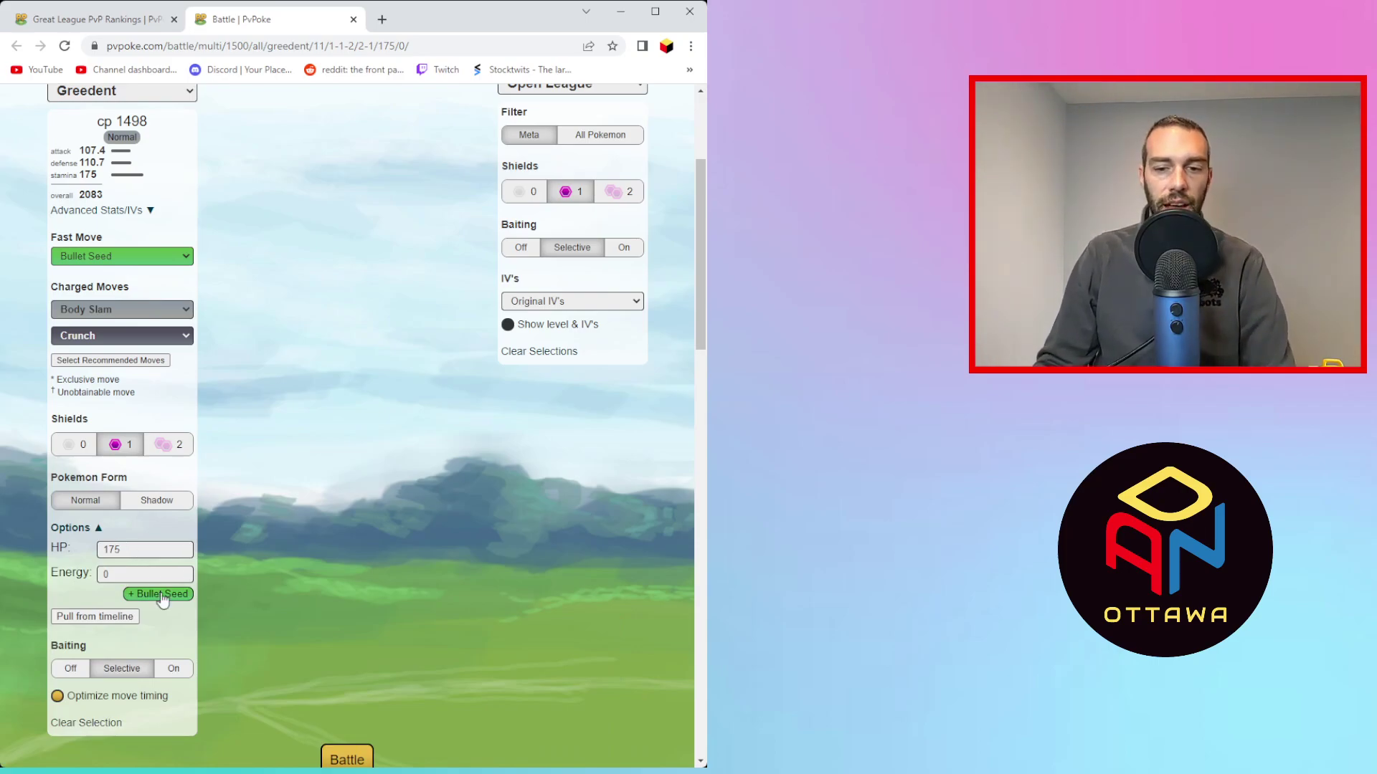
scroll(304, 509, down, 7)
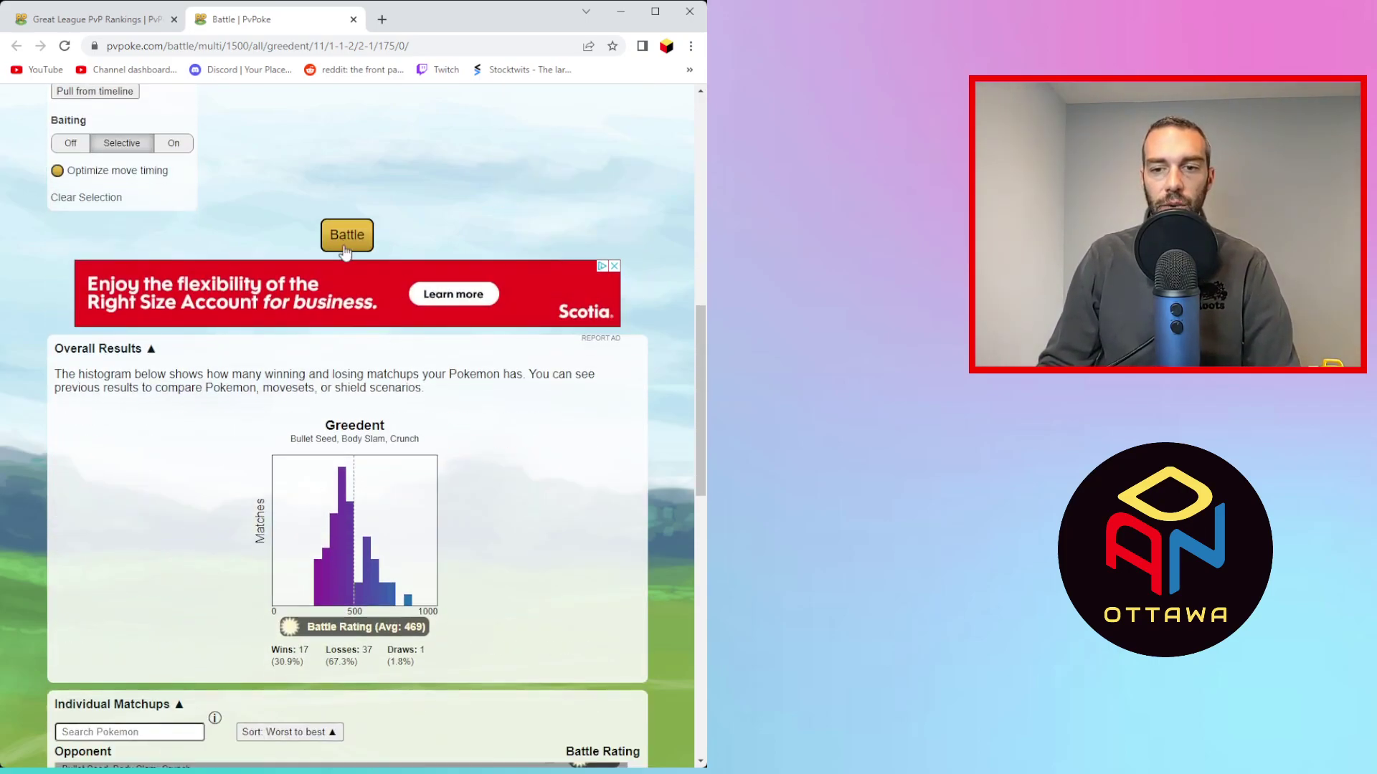
- Rerun Greedent's multi-battle with 13 starting energy and review matchups like Skarmory 295 and Registeel 296
click(346, 237)
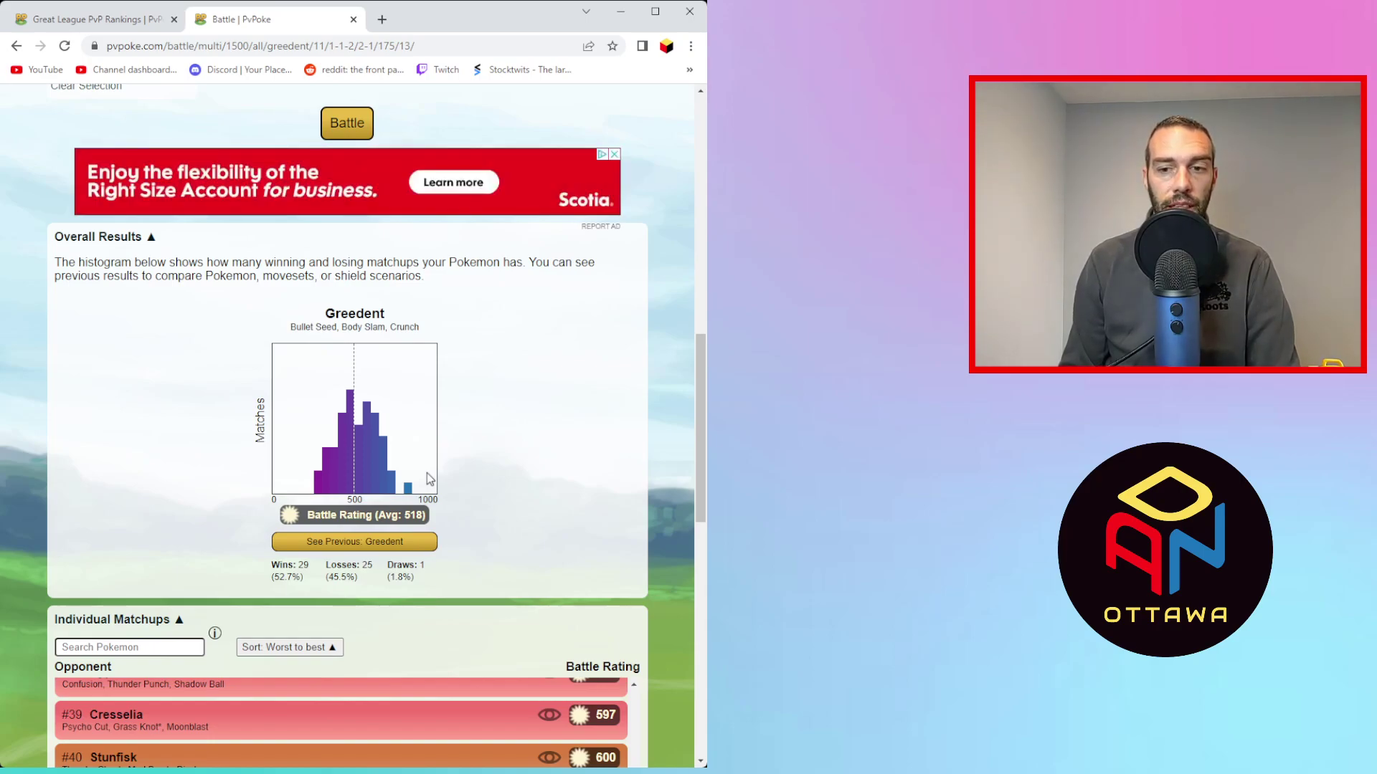
scroll(306, 657, down, 1)
scroll(303, 649, up, 2)
scroll(303, 650, down, 6)
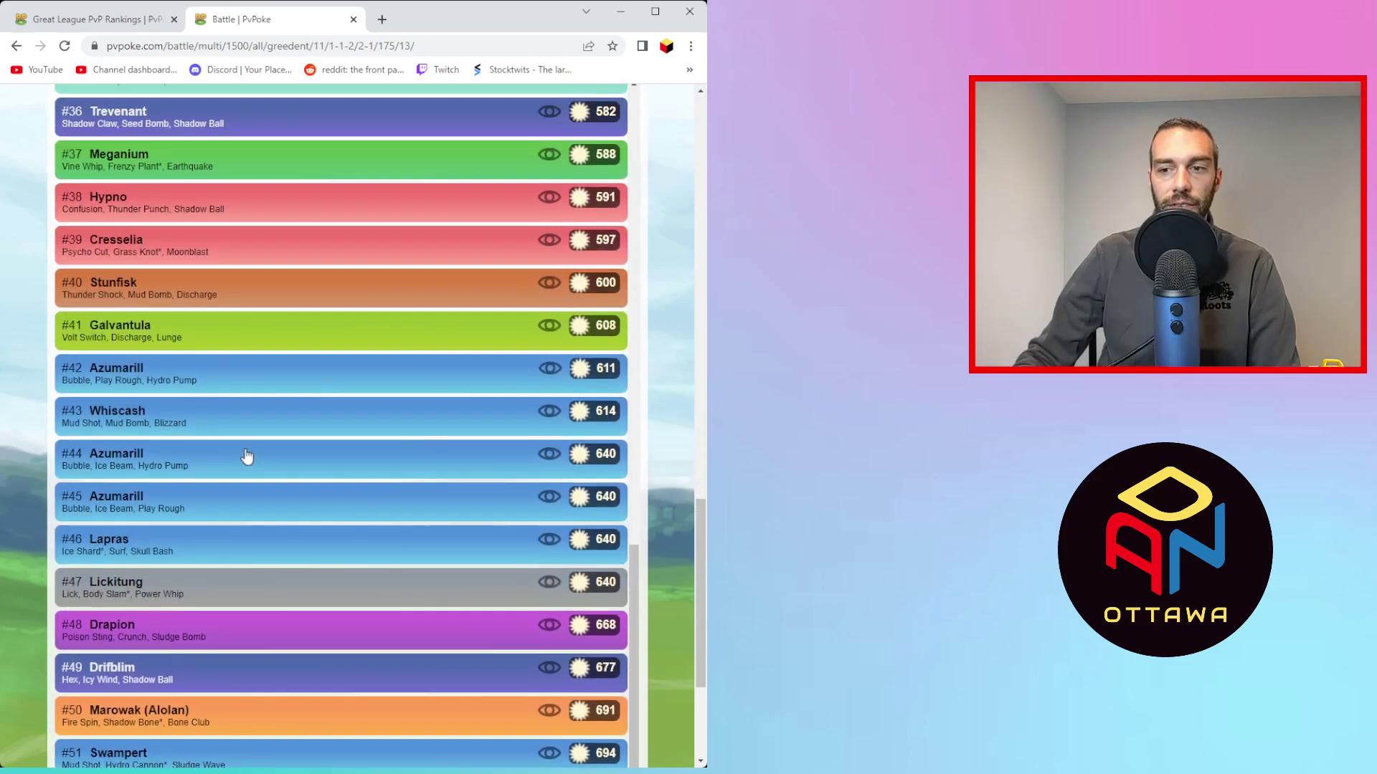
scroll(247, 456, up, 1)
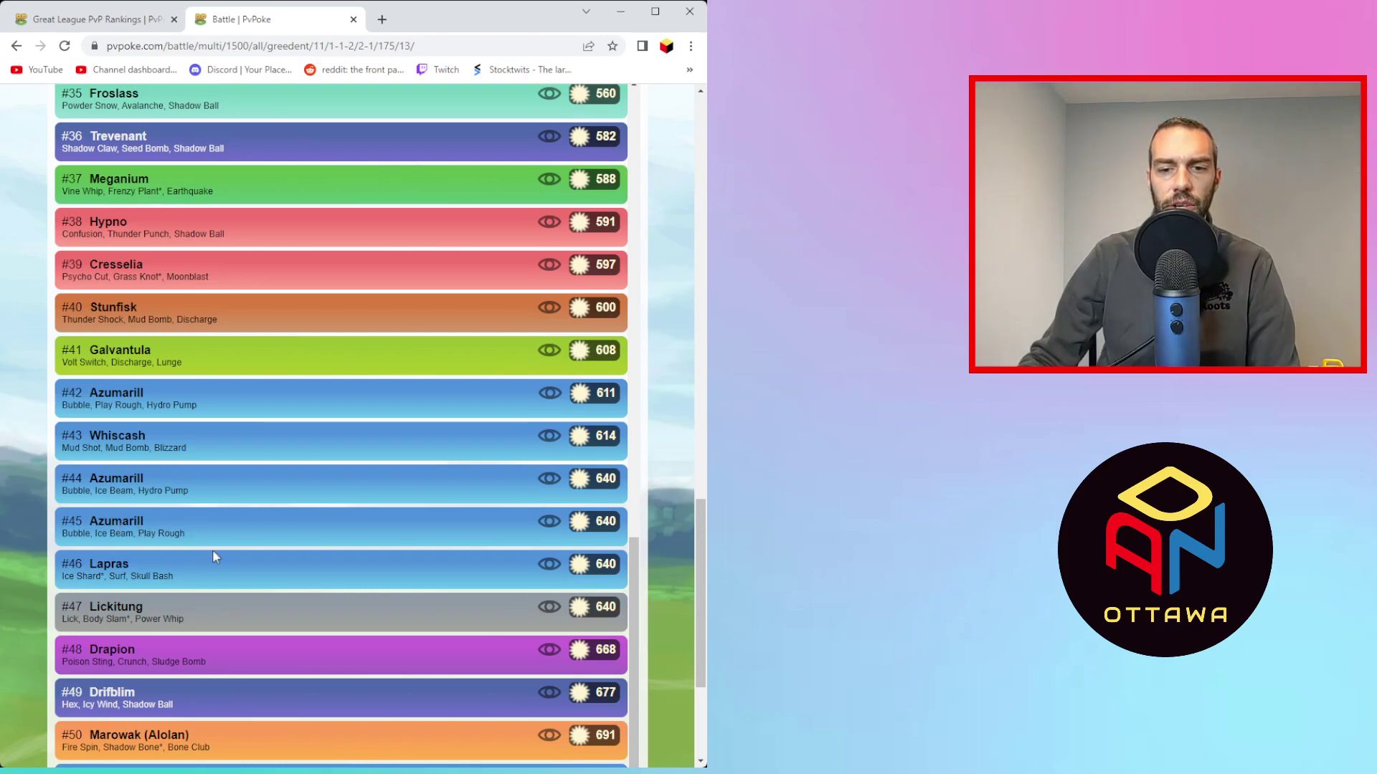
scroll(229, 545, up, 1)
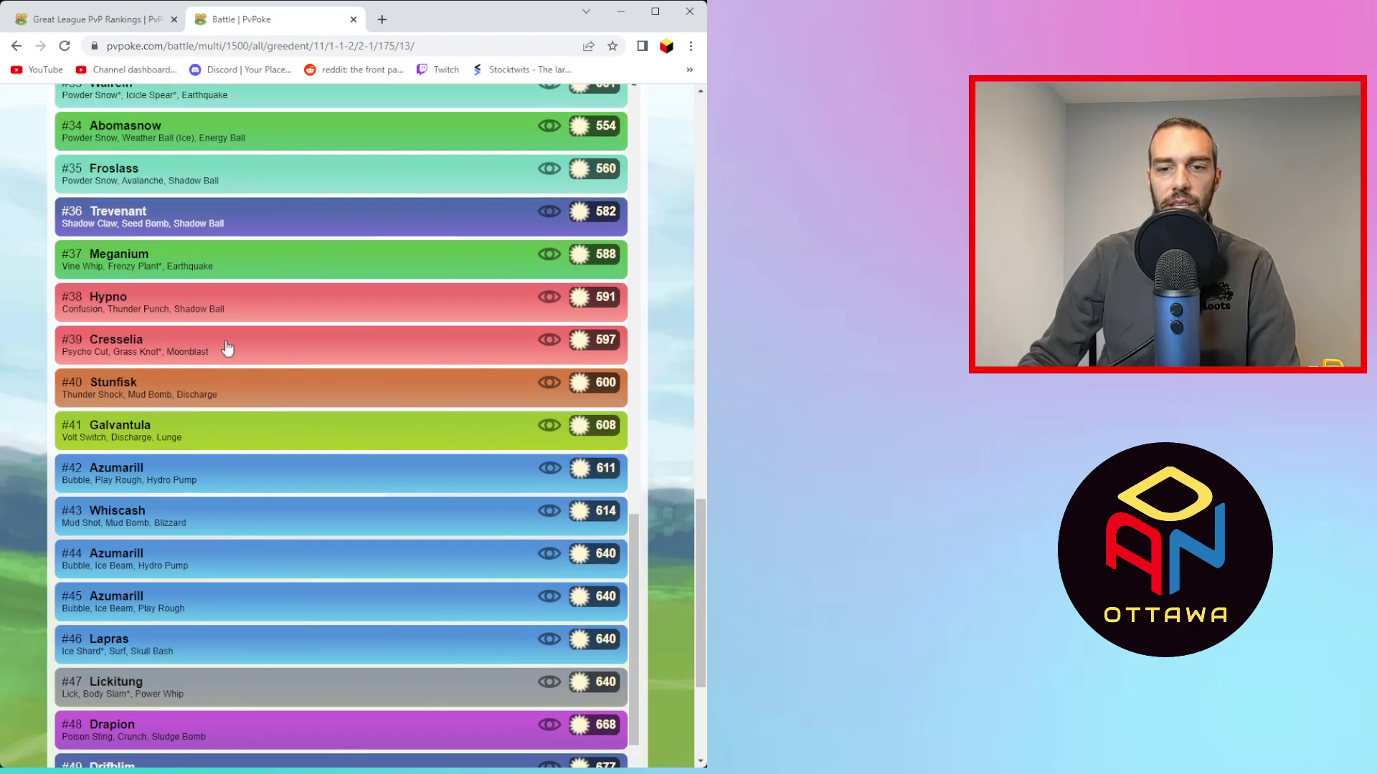
scroll(229, 351, up, 1)
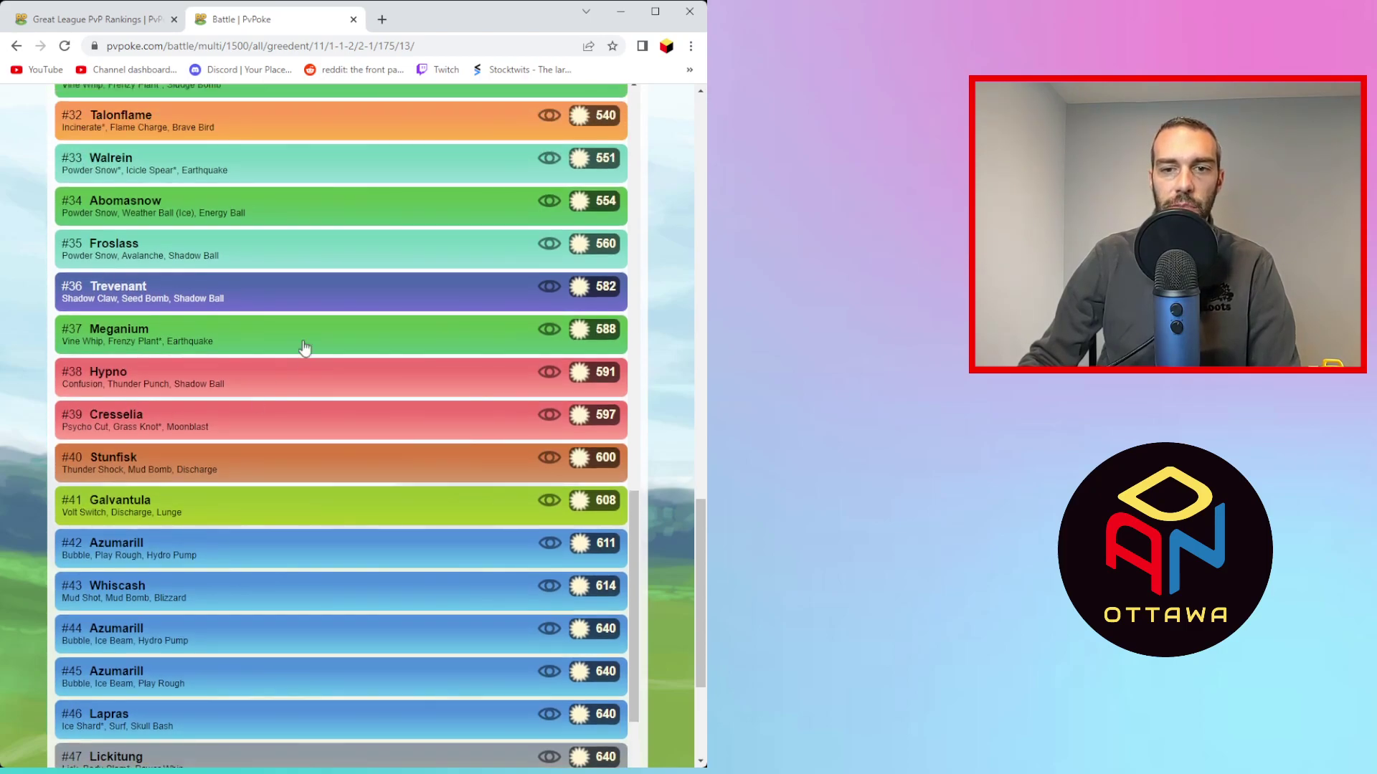
scroll(260, 286, up, 2)
scroll(237, 290, up, 4)
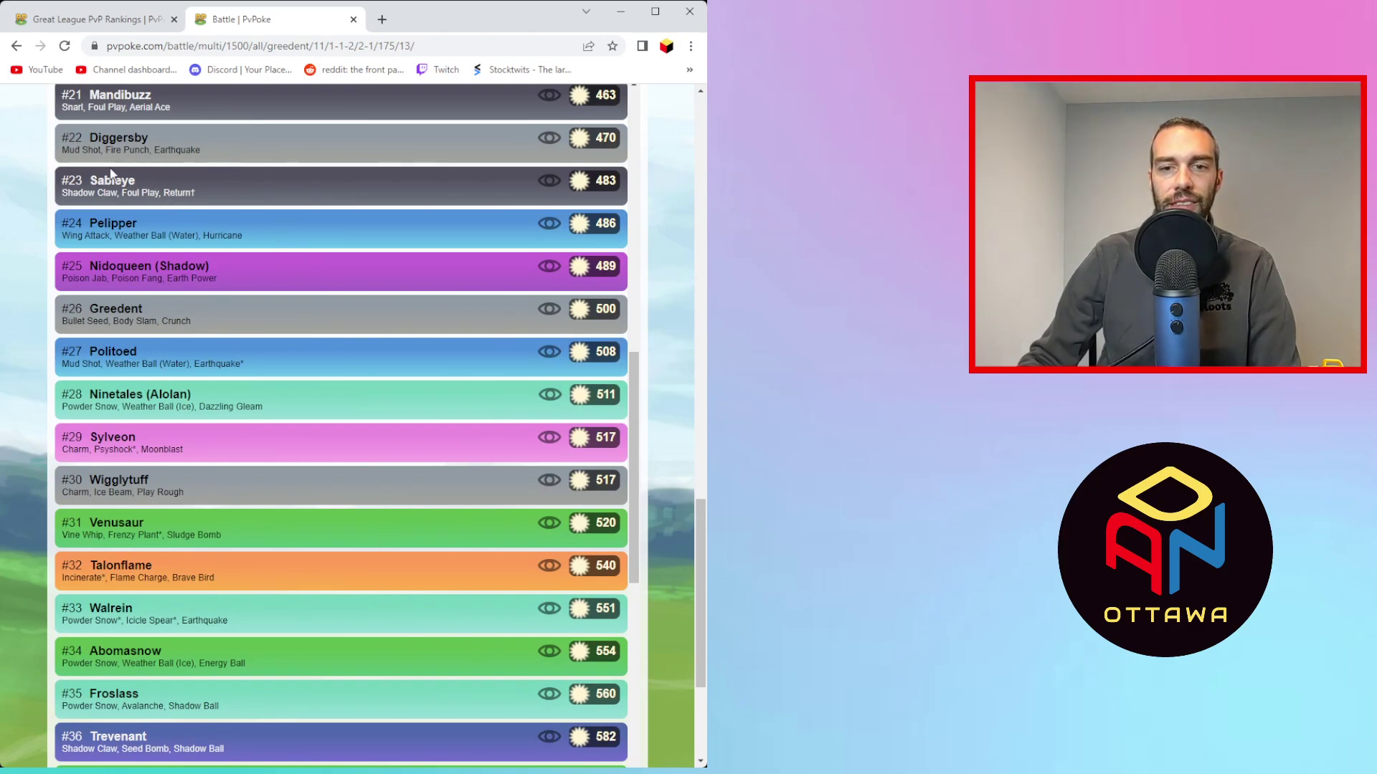
scroll(143, 215, up, 2)
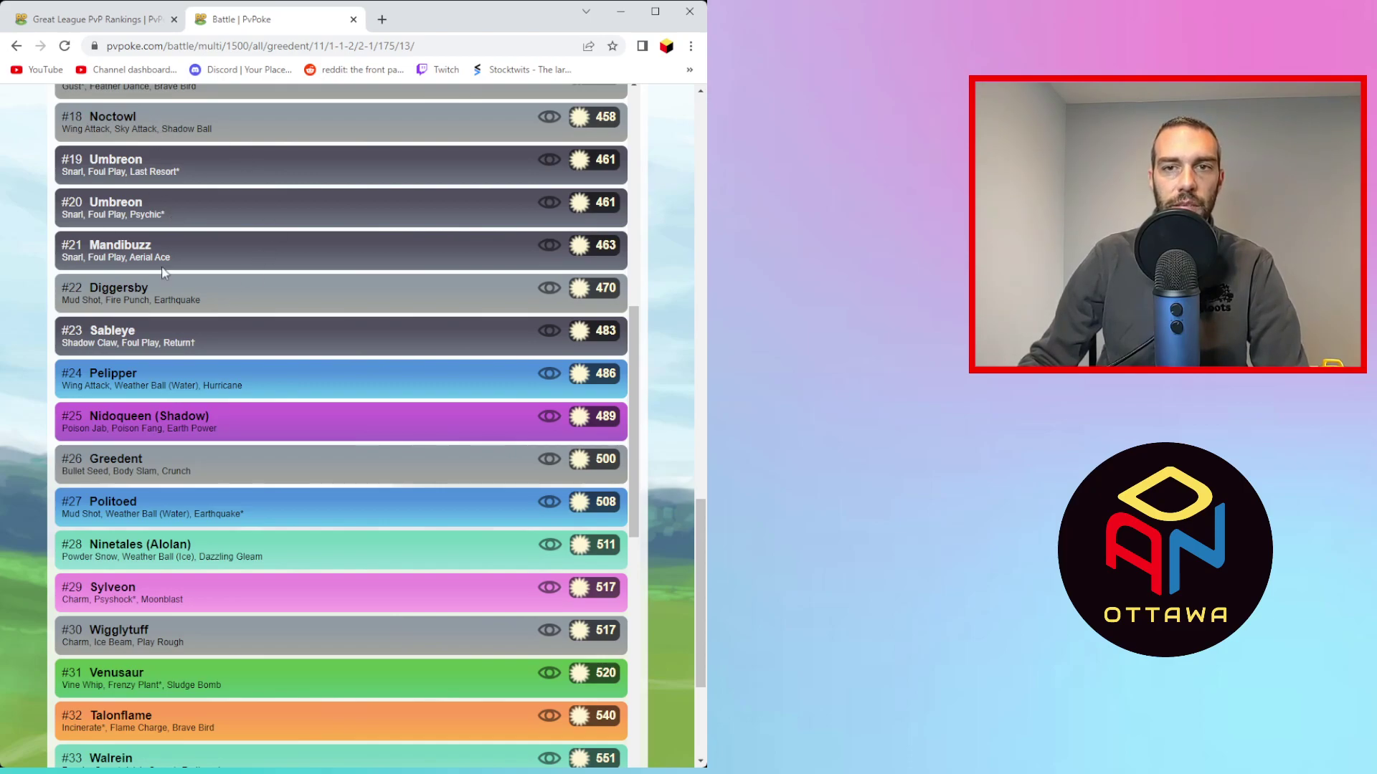
scroll(166, 276, up, 10)
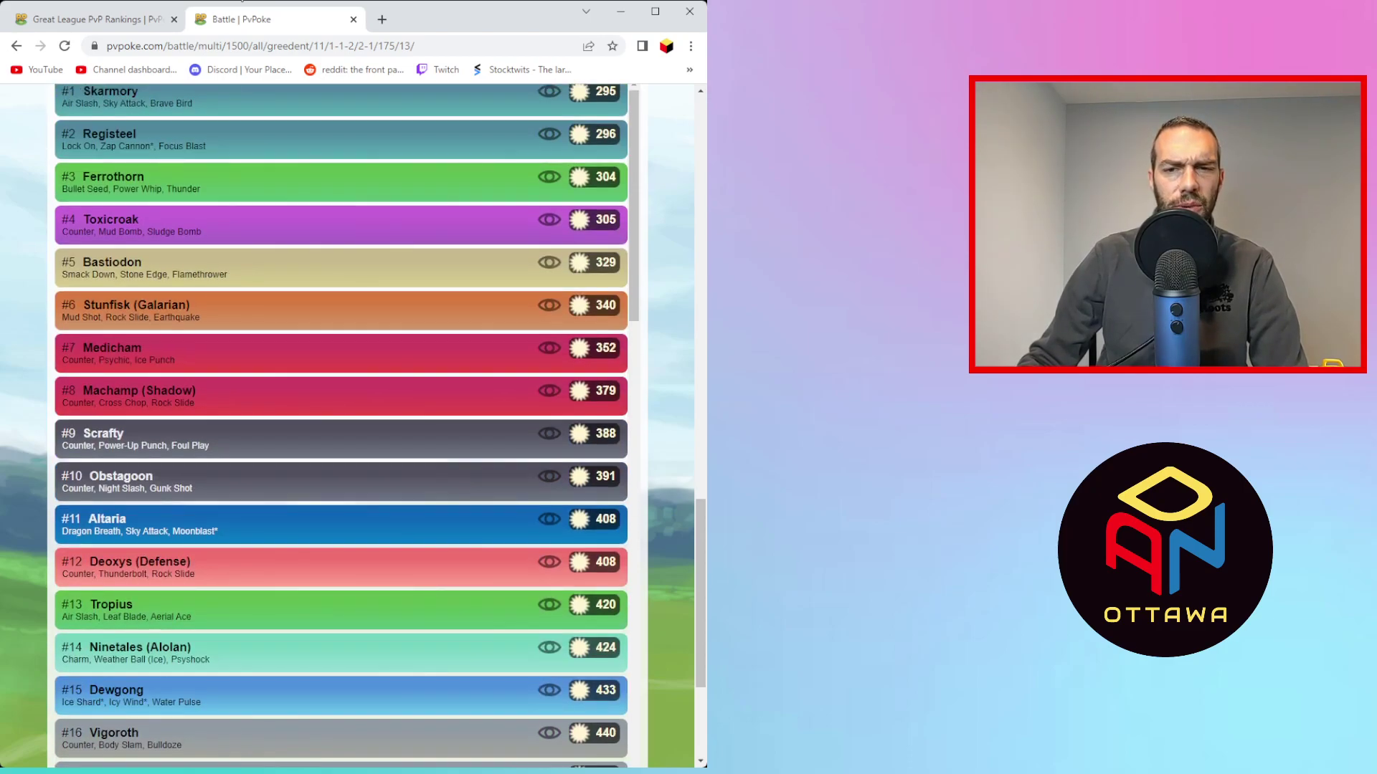
- Return to the rankings, collapse Greedent, and open Shadow Mawile's matchups against the Great League
click(353, 19)
click(63, 422)
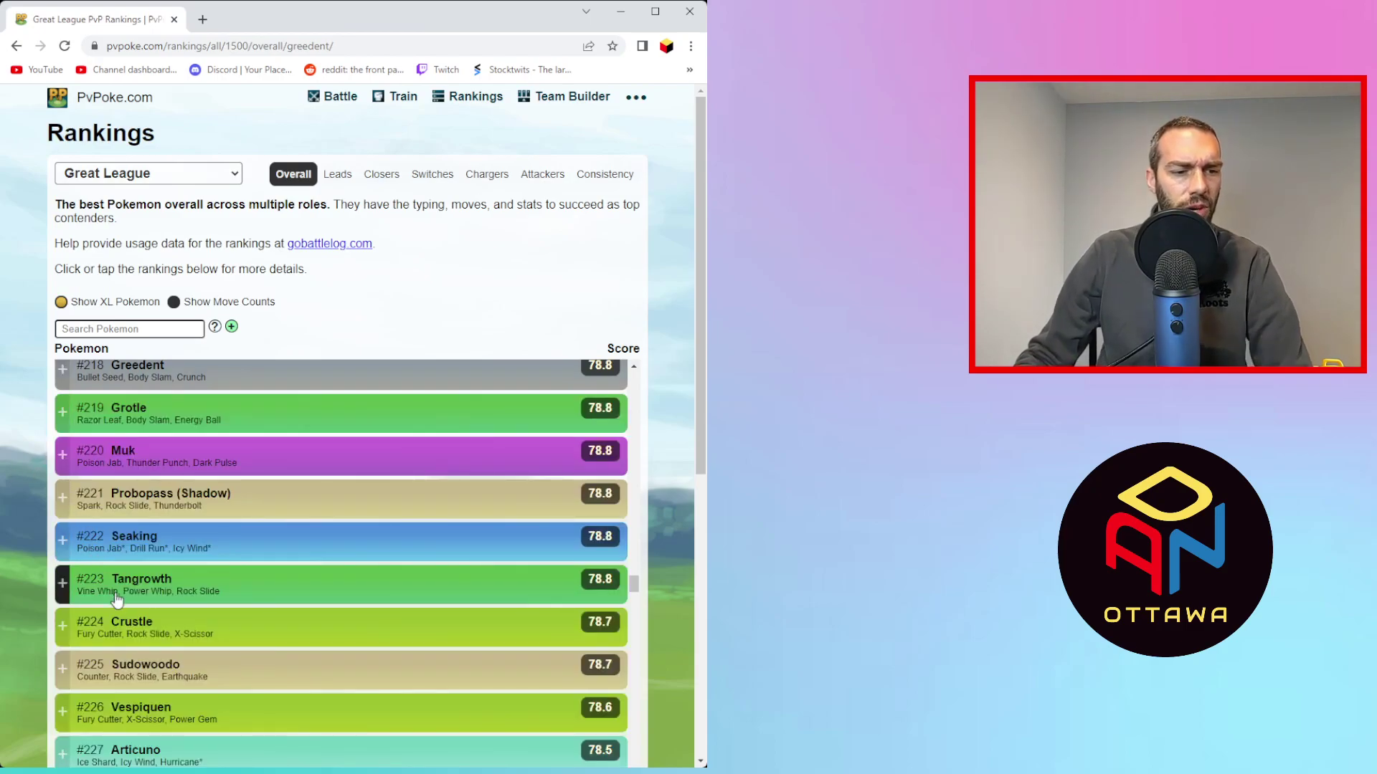
scroll(258, 599, down, 2)
scroll(258, 600, down, 10)
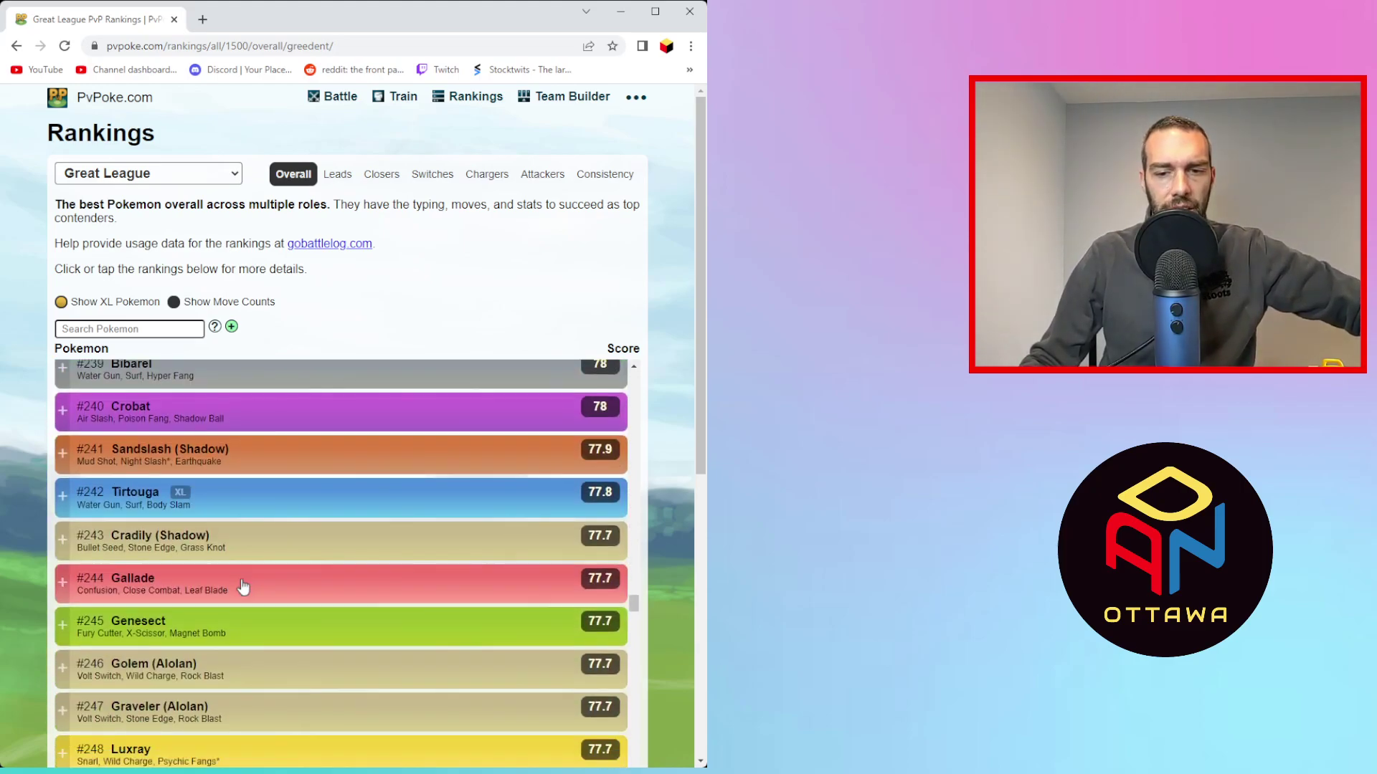
scroll(243, 586, down, 2)
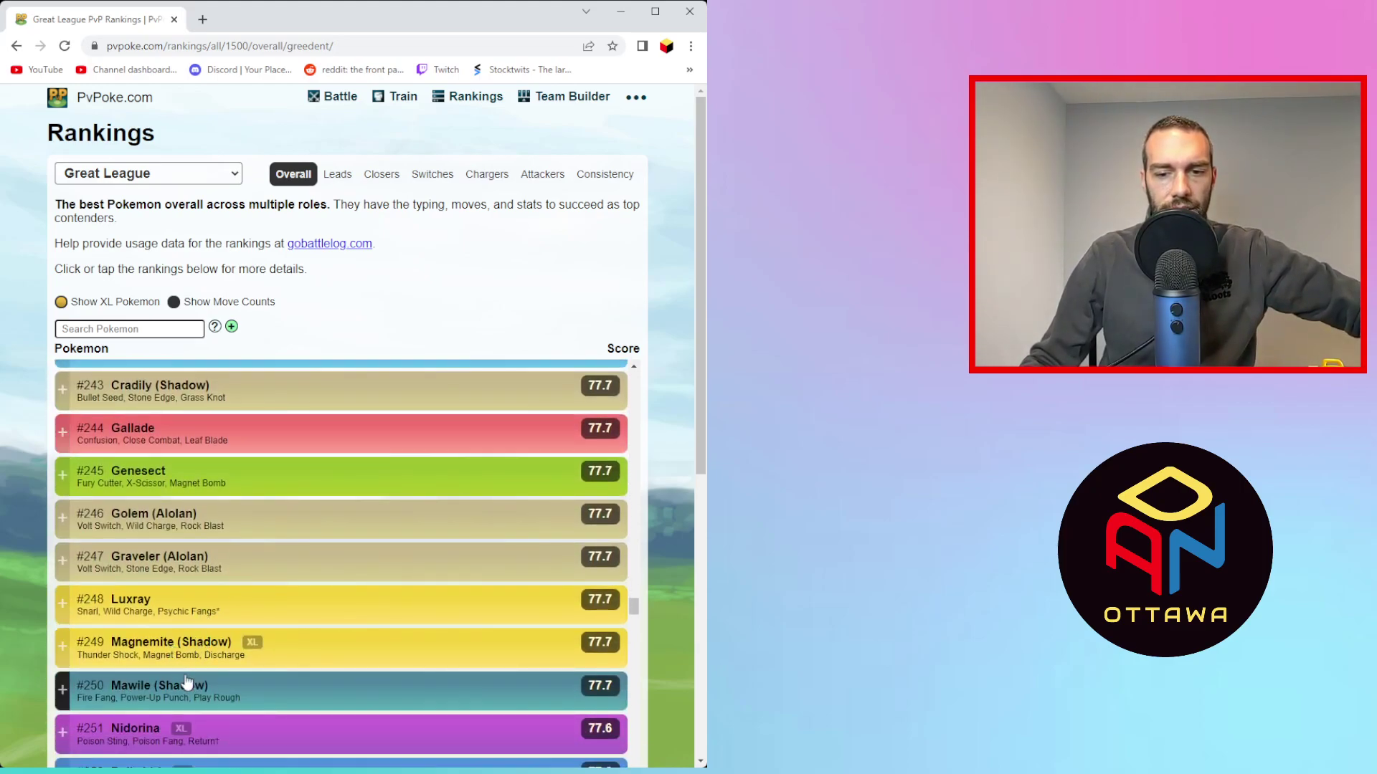
click(200, 701)
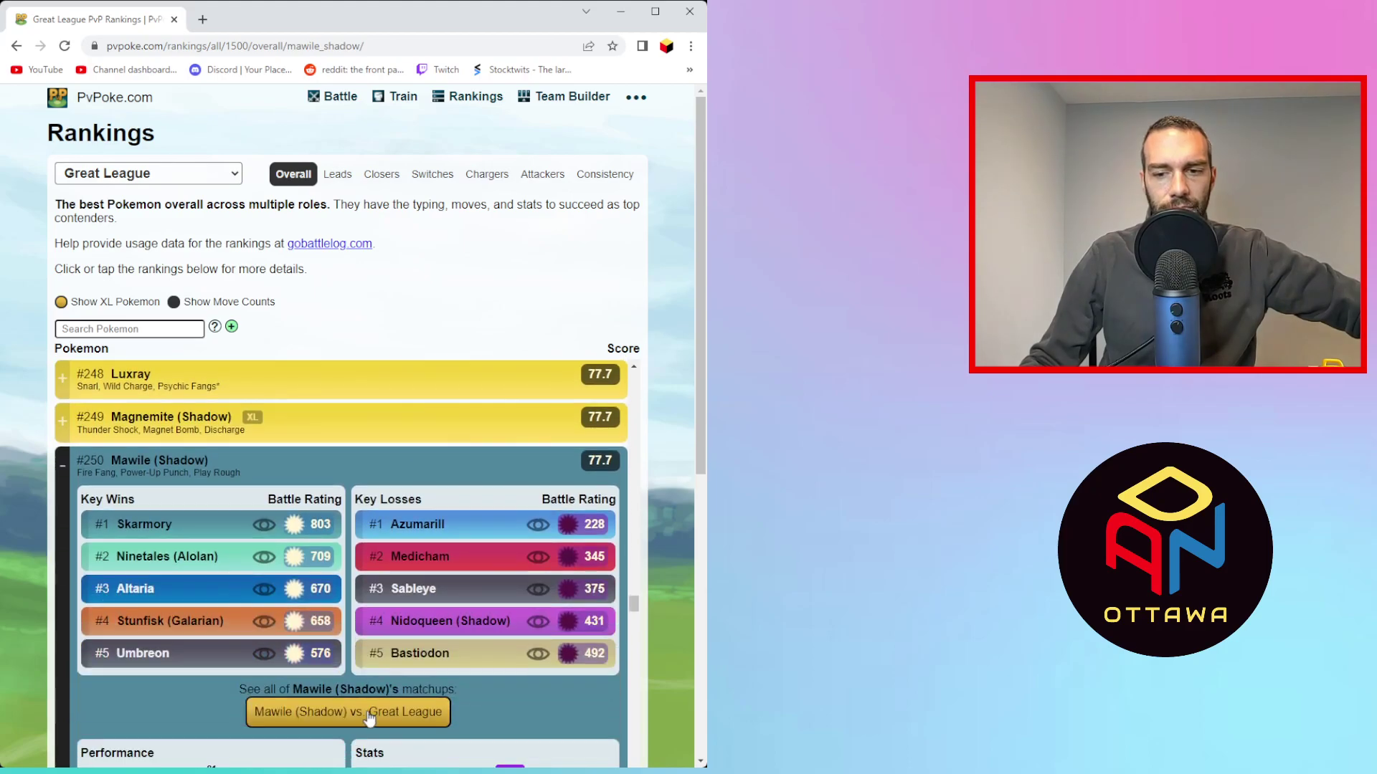
click(368, 715)
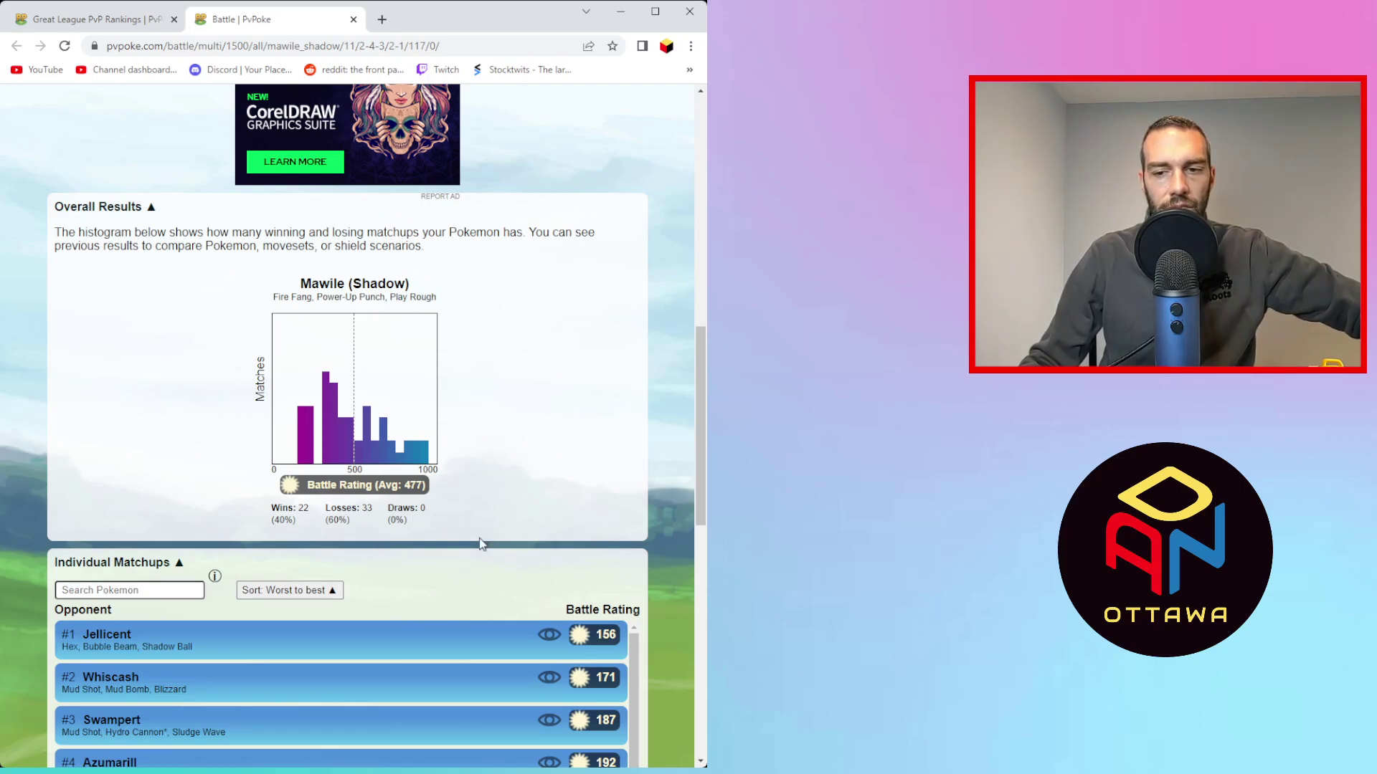
- Review Shadow Mawile's matchups down to #55 Ferrothorn, then close its battle page
scroll(384, 501, down, 2)
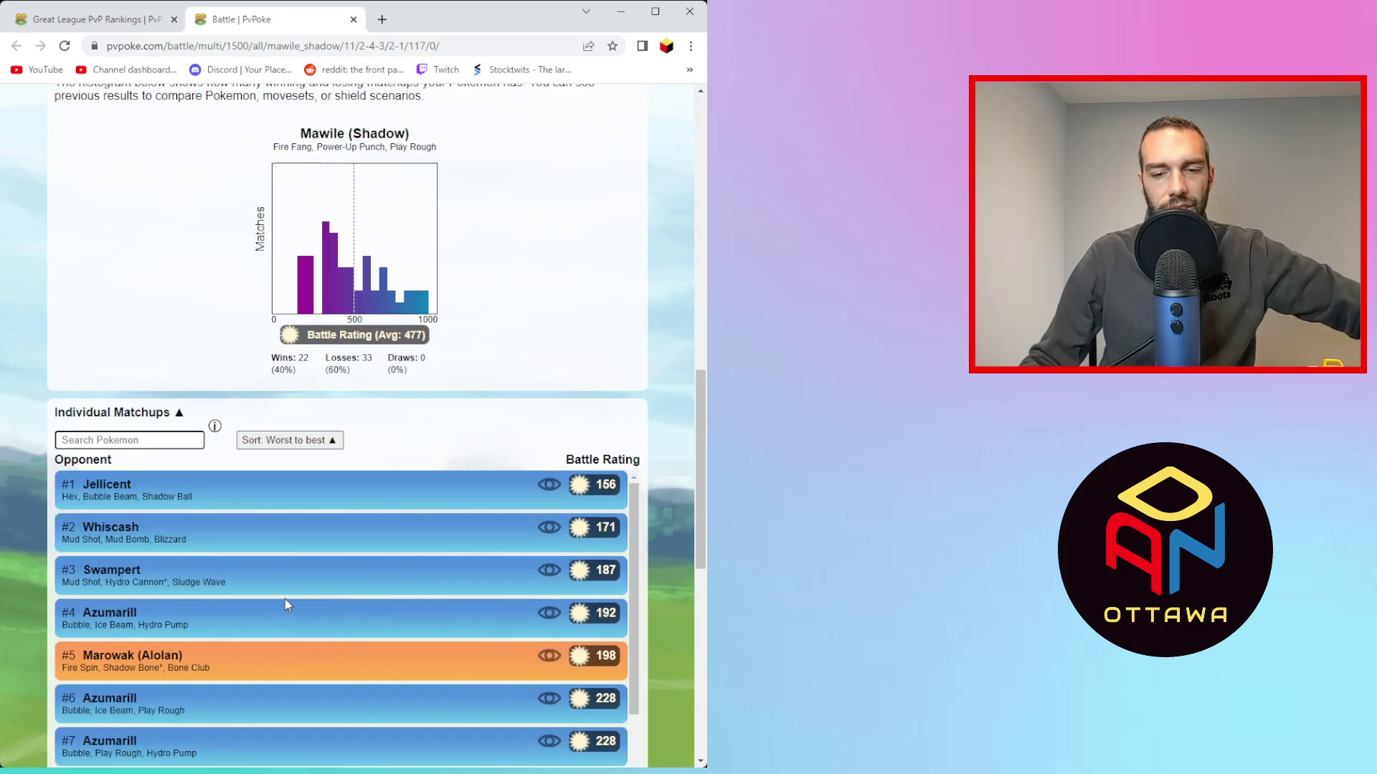
scroll(296, 597, down, 2)
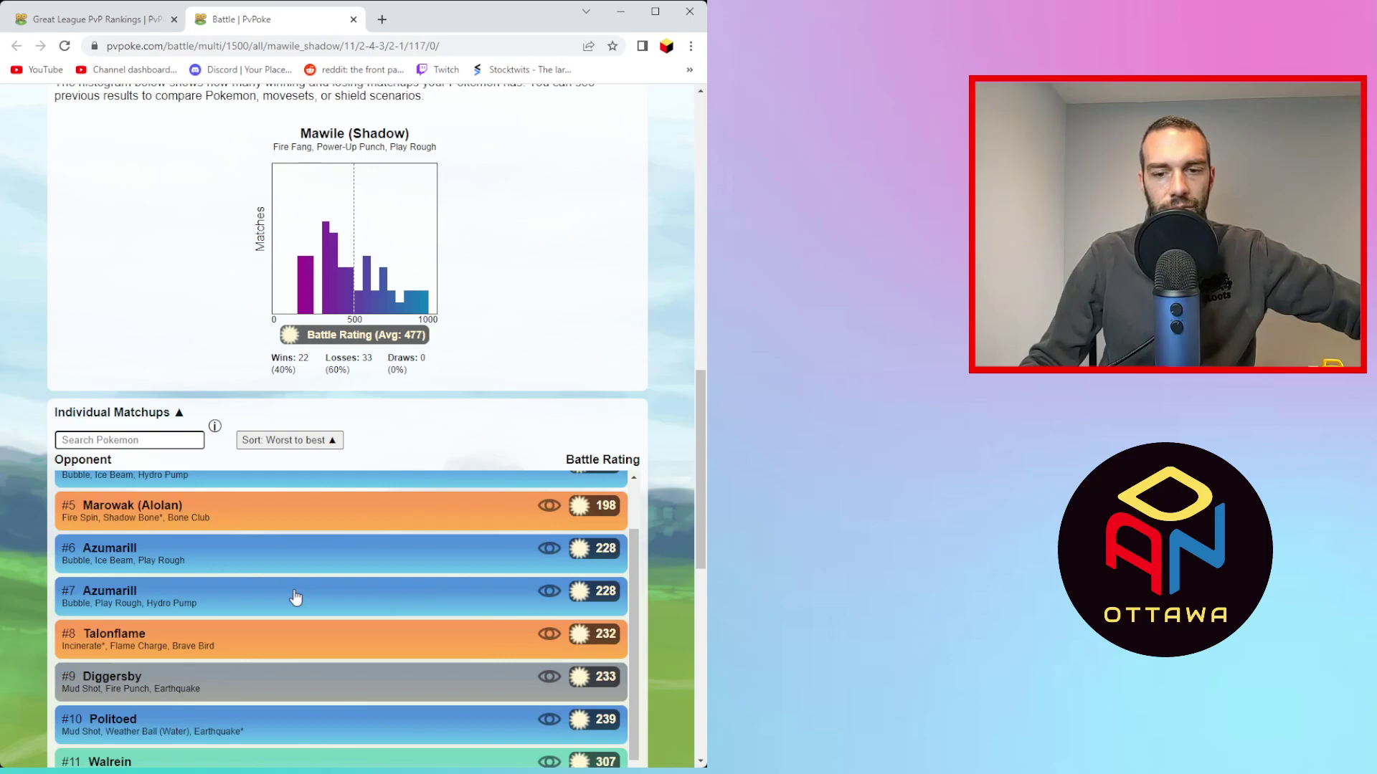
scroll(296, 597, down, 4)
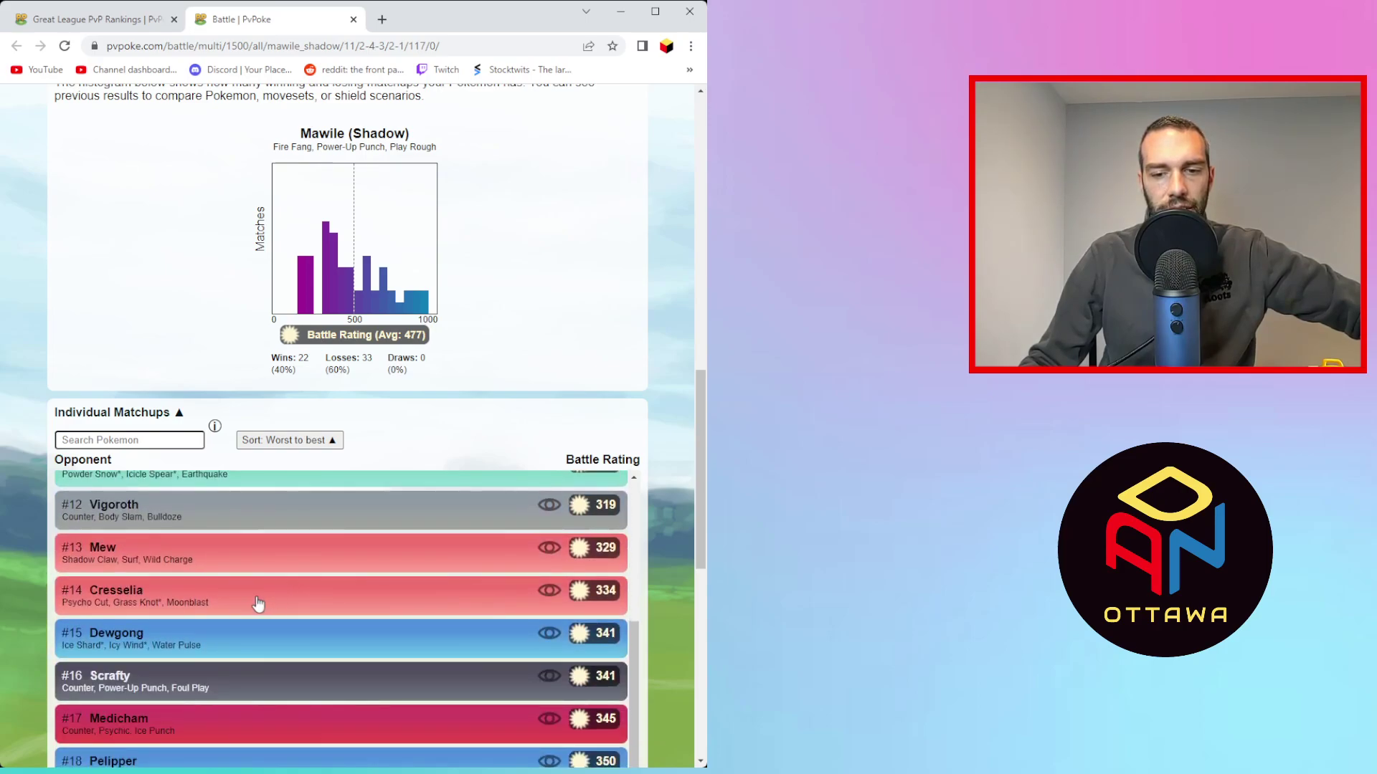
scroll(230, 618, down, 5)
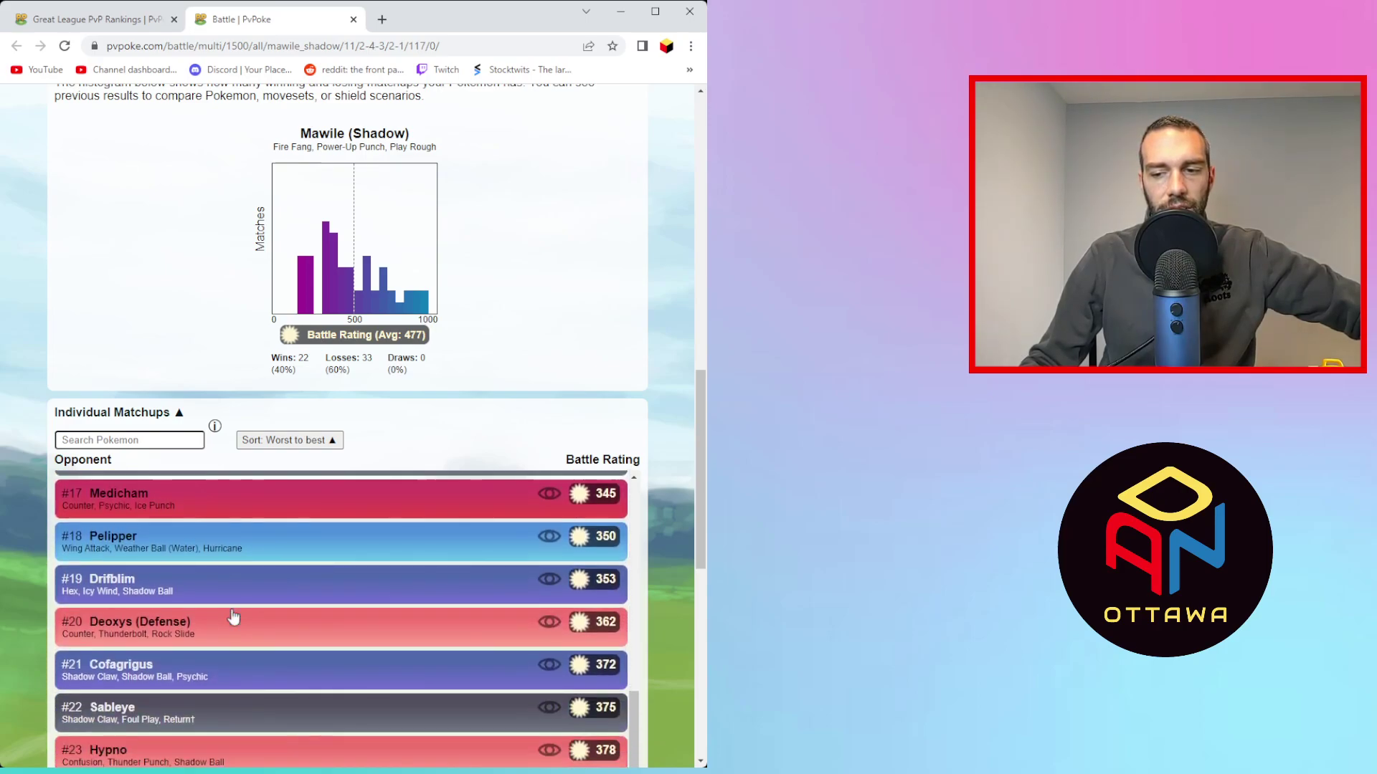
scroll(231, 615, down, 7)
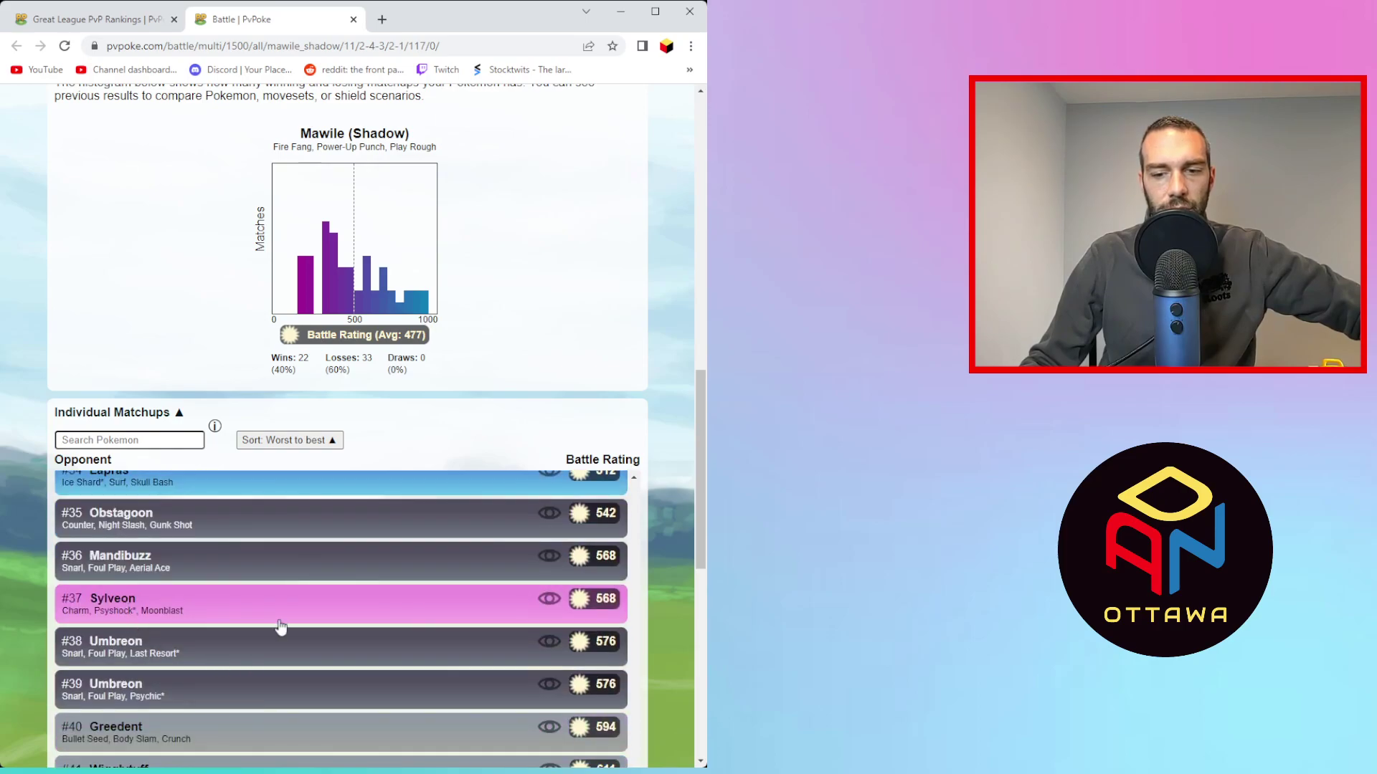
scroll(179, 560, up, 2)
scroll(179, 559, down, 3)
scroll(194, 584, up, 2)
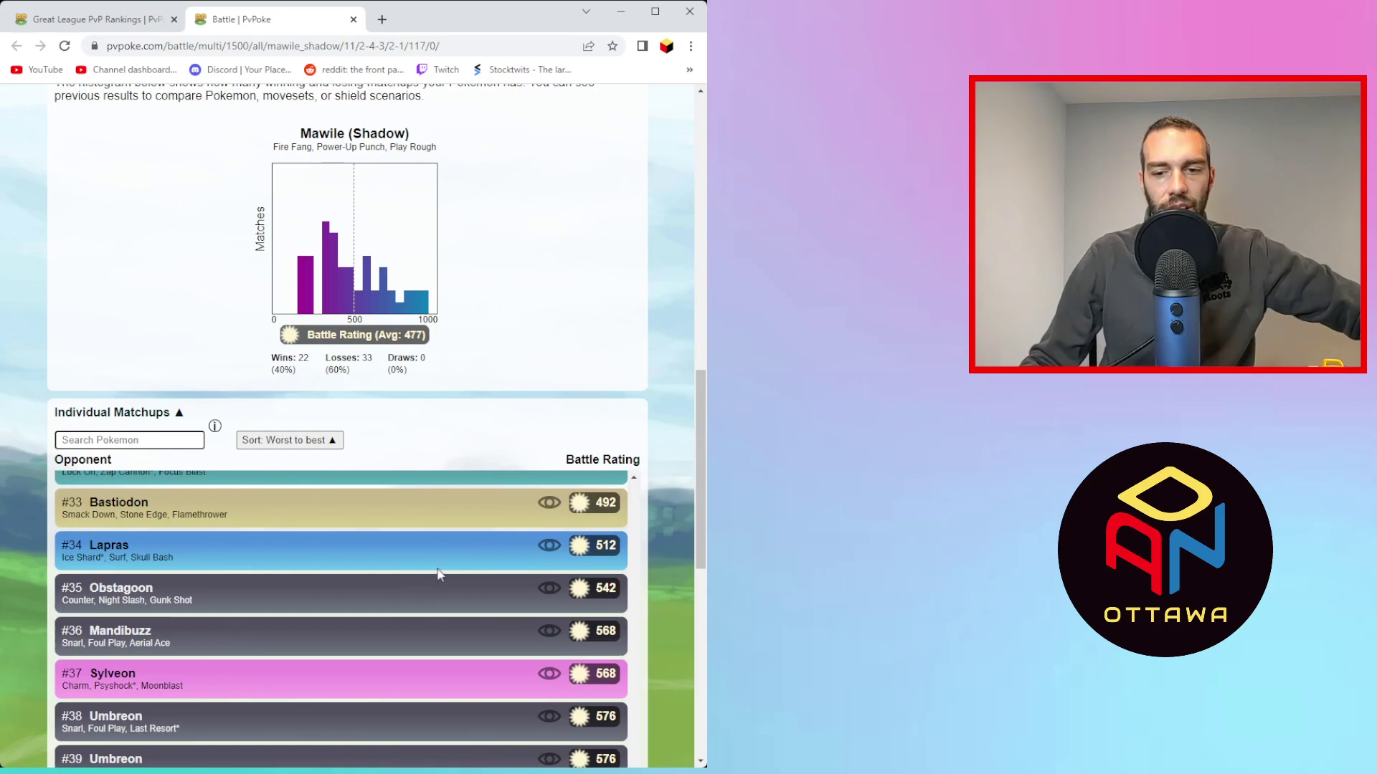
scroll(668, 563, down, 4)
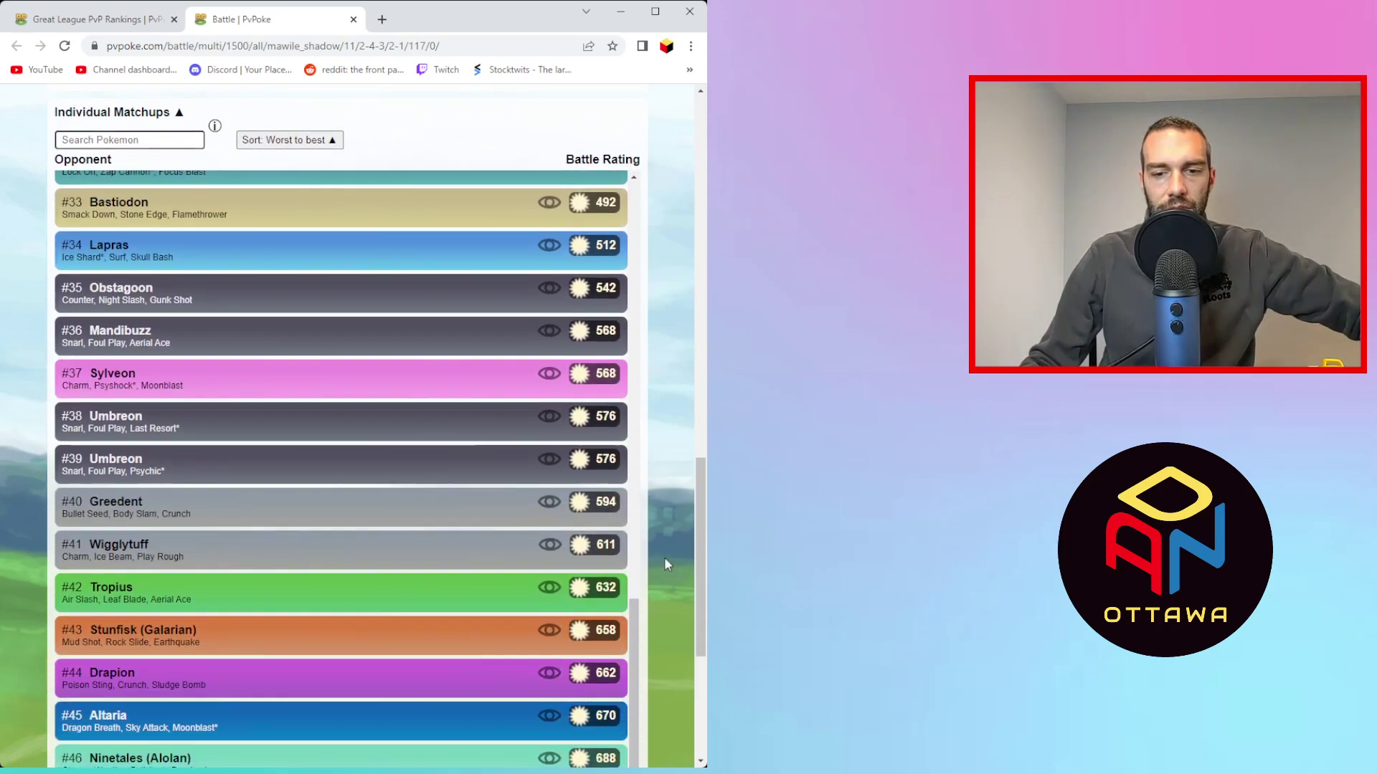
scroll(221, 459, down, 4)
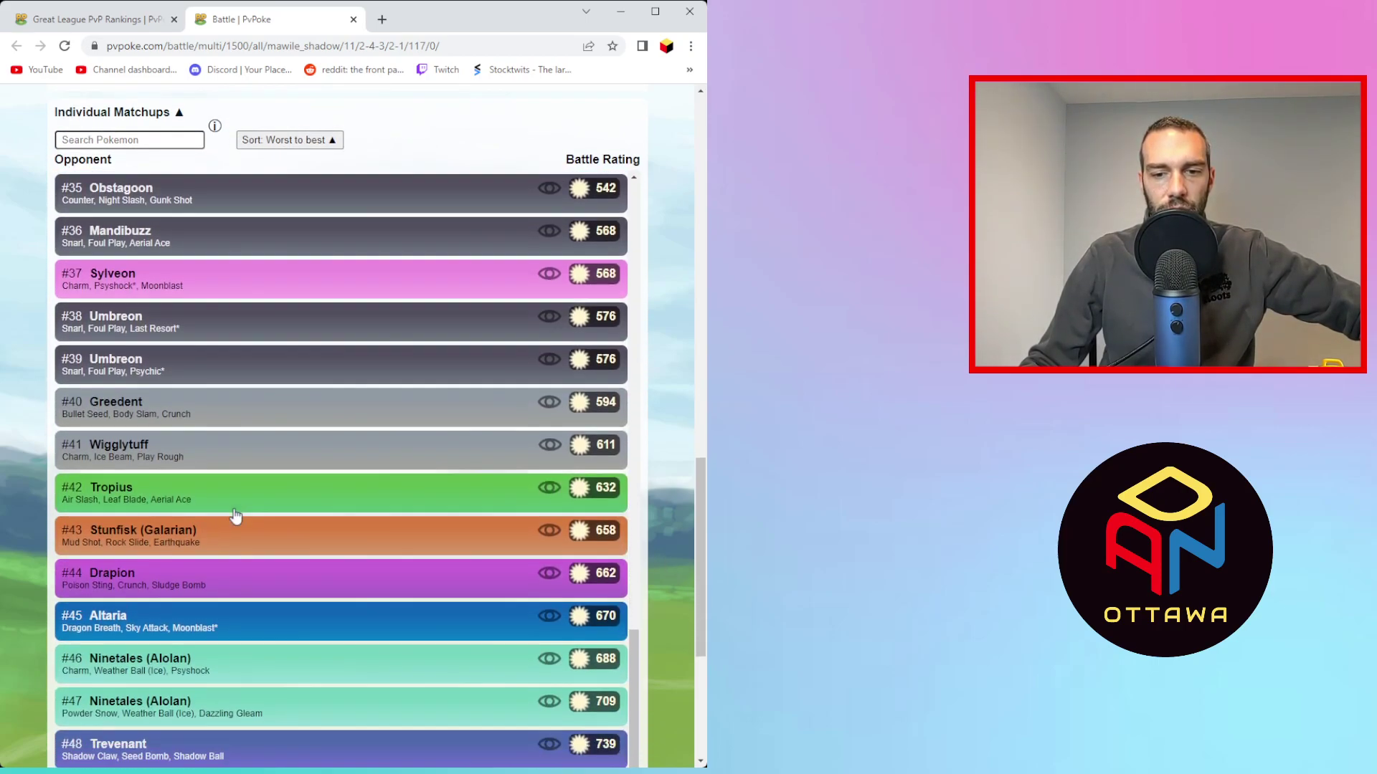
scroll(215, 538, down, 3)
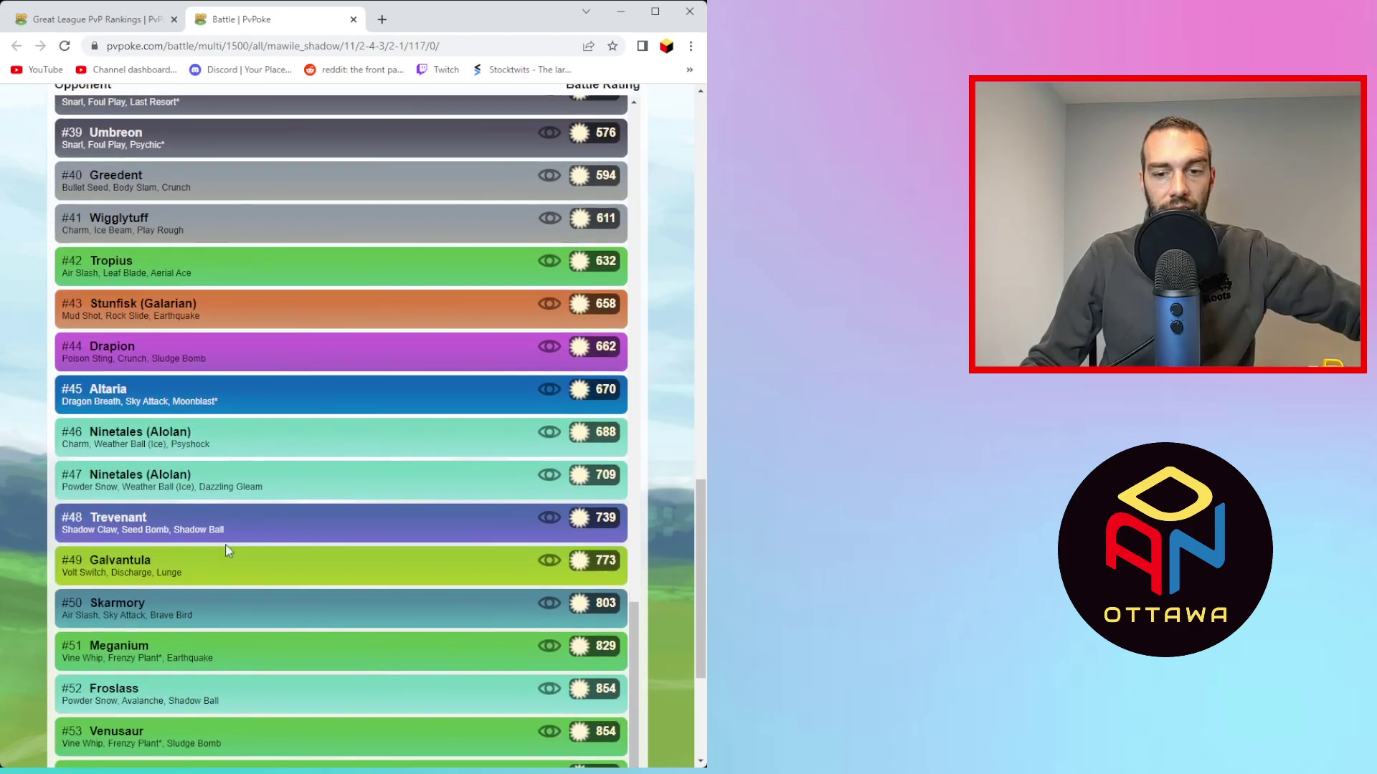
scroll(184, 492, down, 1)
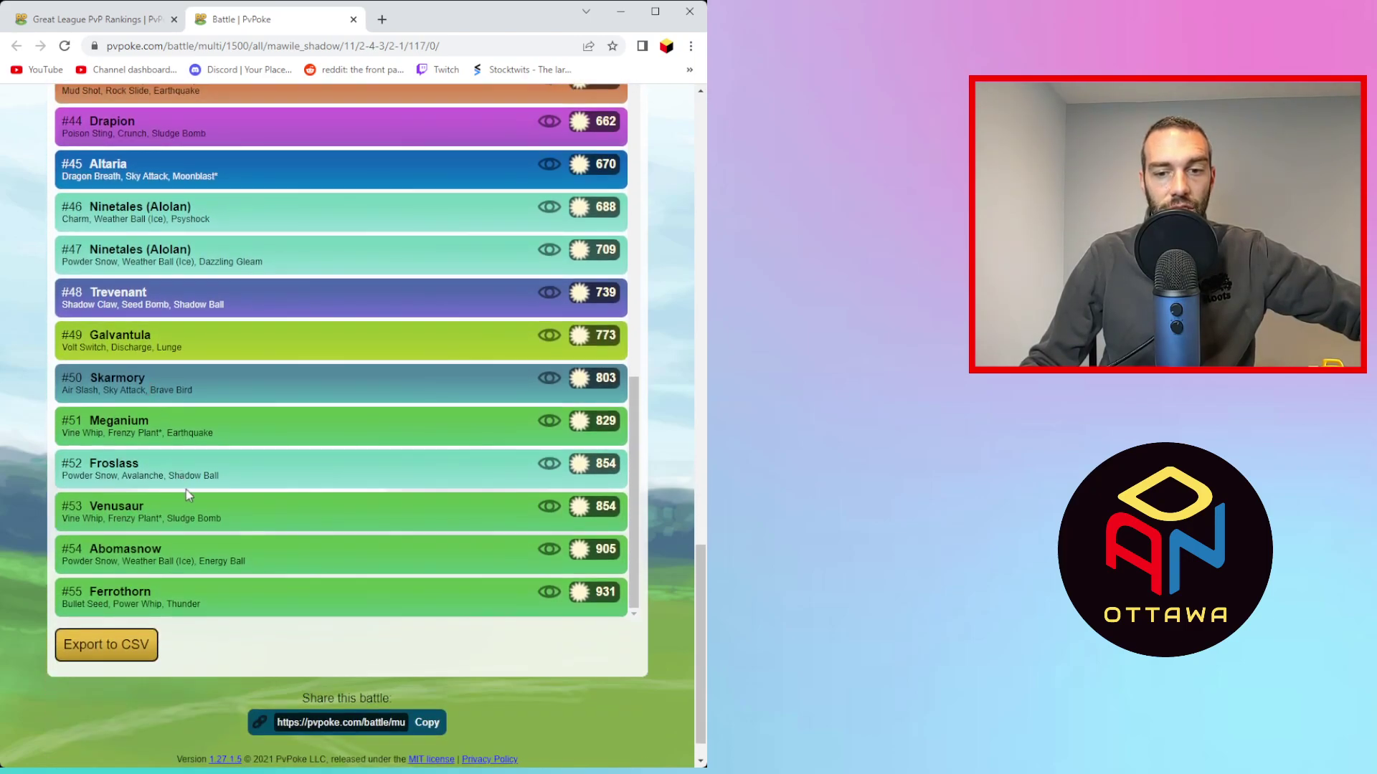
scroll(208, 541, down, 1)
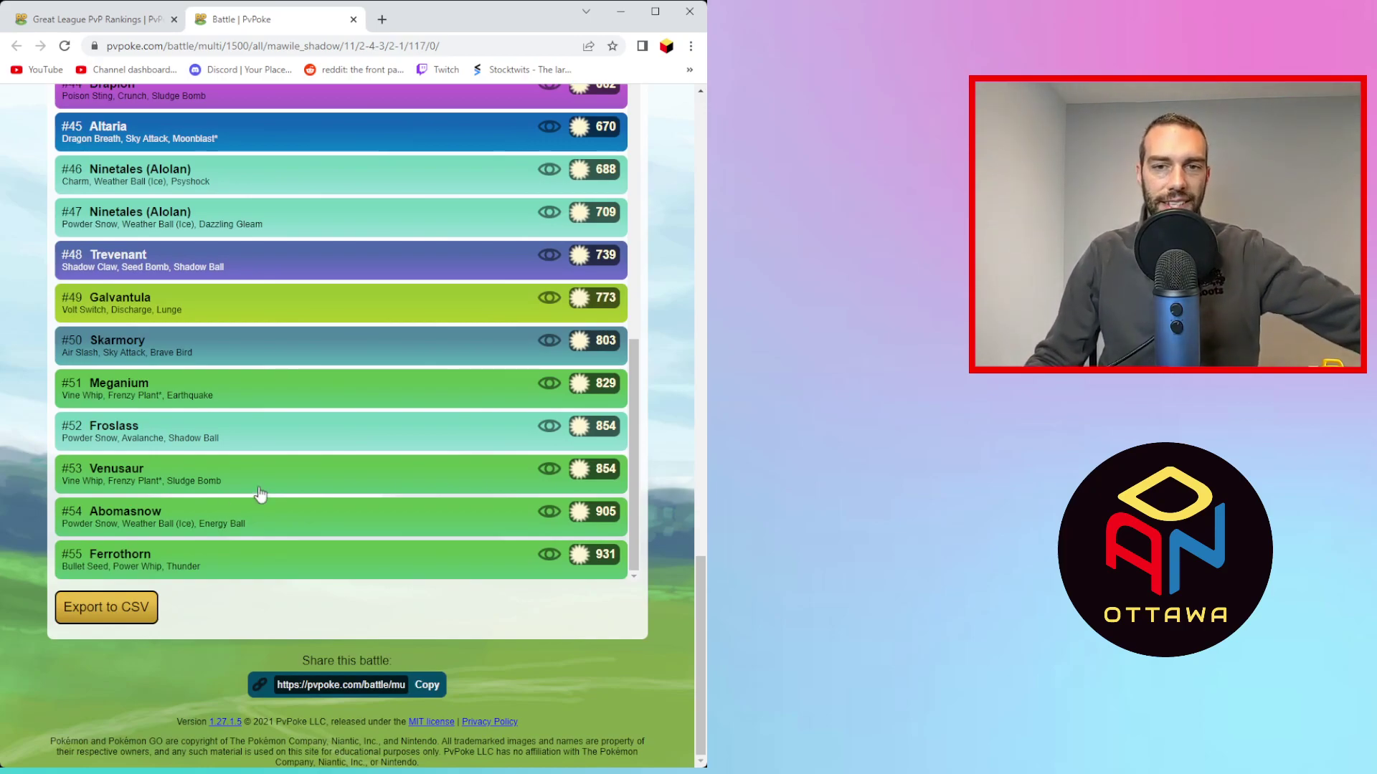
click(353, 20)
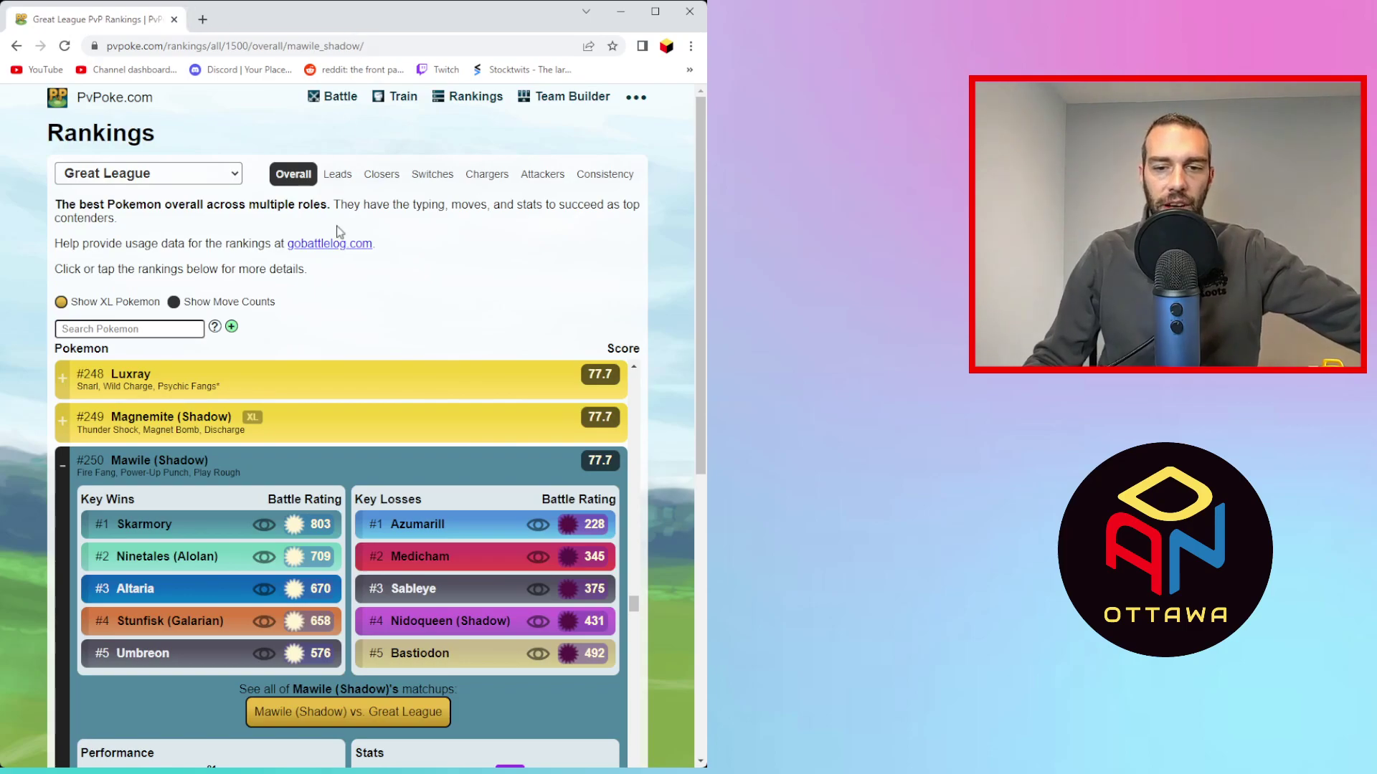
- Collapse Shadow Mawile, then open #283 Hypno (Shadow)'s matchups against the Great League
click(63, 466)
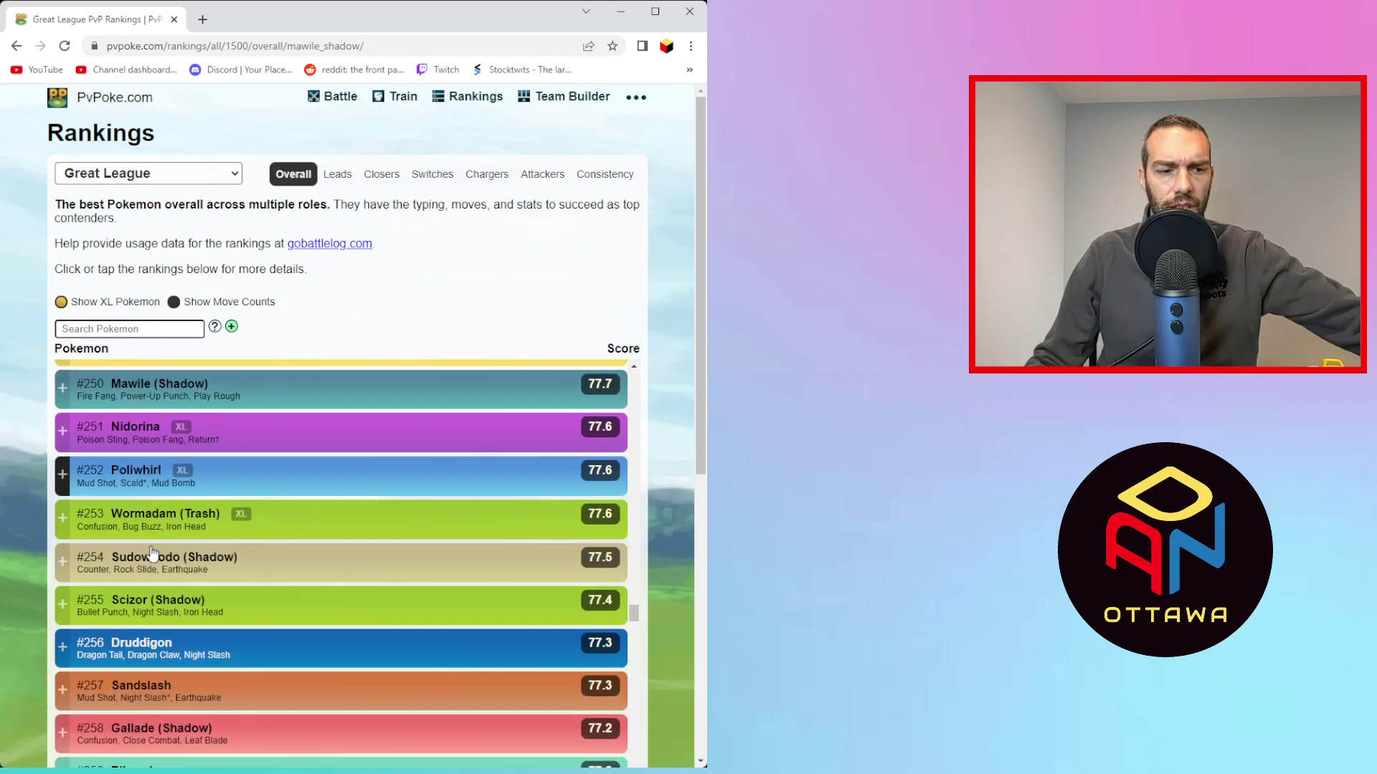
scroll(151, 551, down, 3)
scroll(152, 552, down, 11)
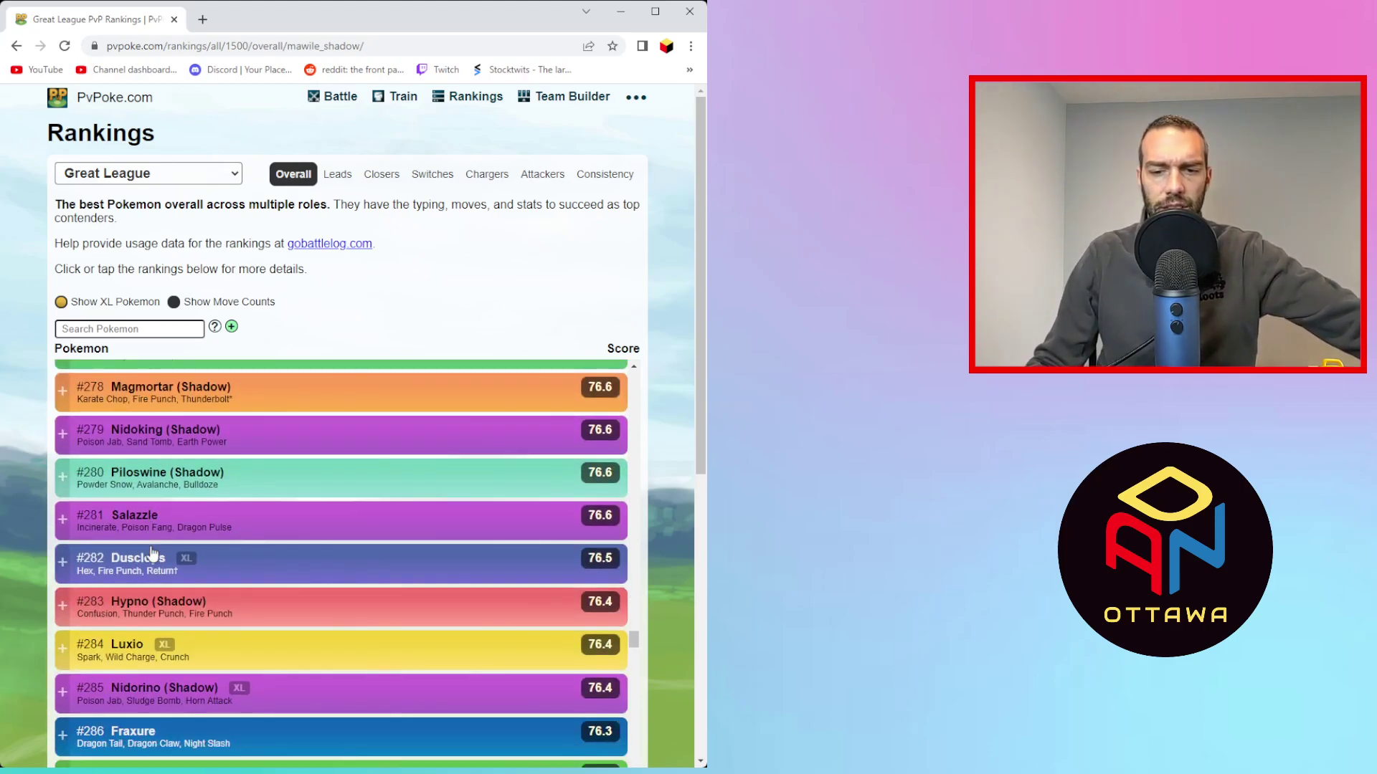
click(162, 602)
click(351, 628)
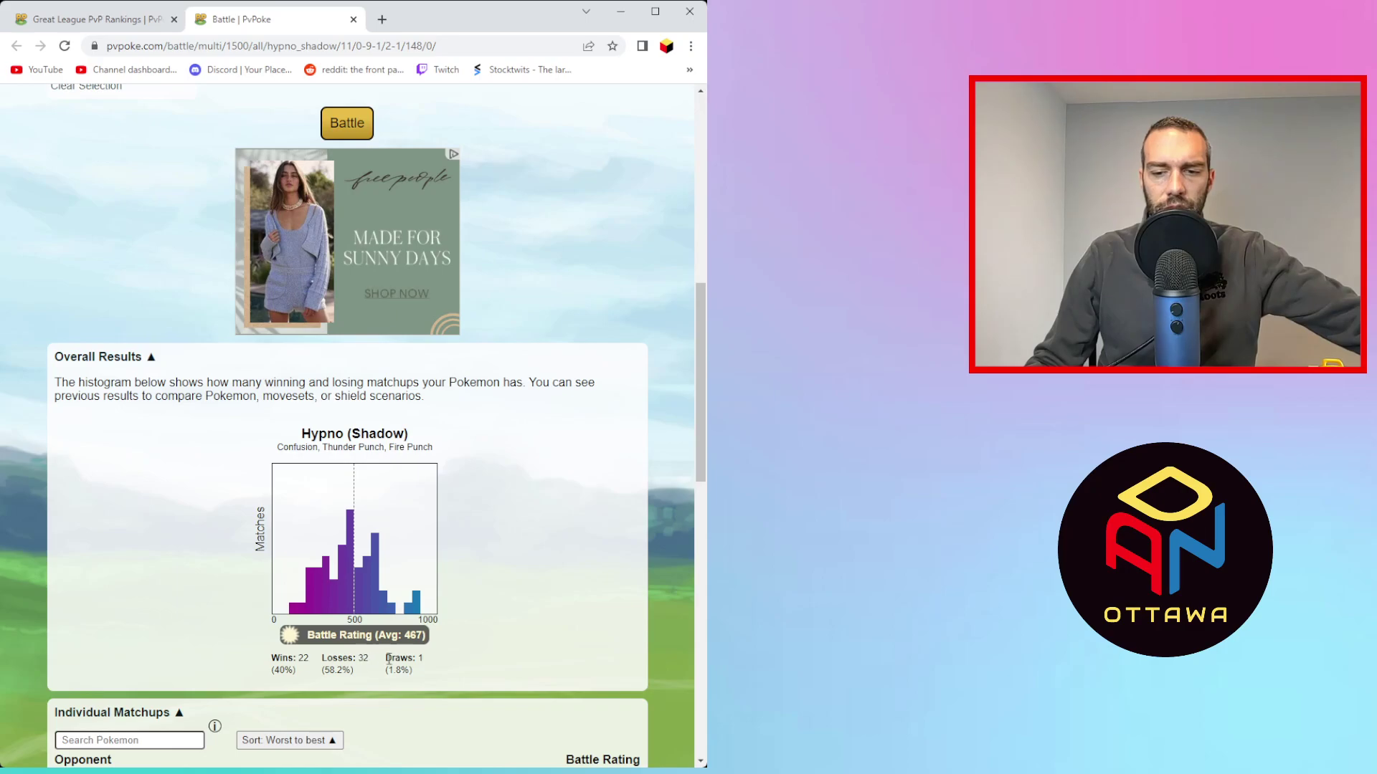
- Review Shadow Hypno's 22 wins and 32 losses, averaging 467, with Sableye worst at 125
scroll(528, 567, down, 3)
scroll(529, 568, down, 1)
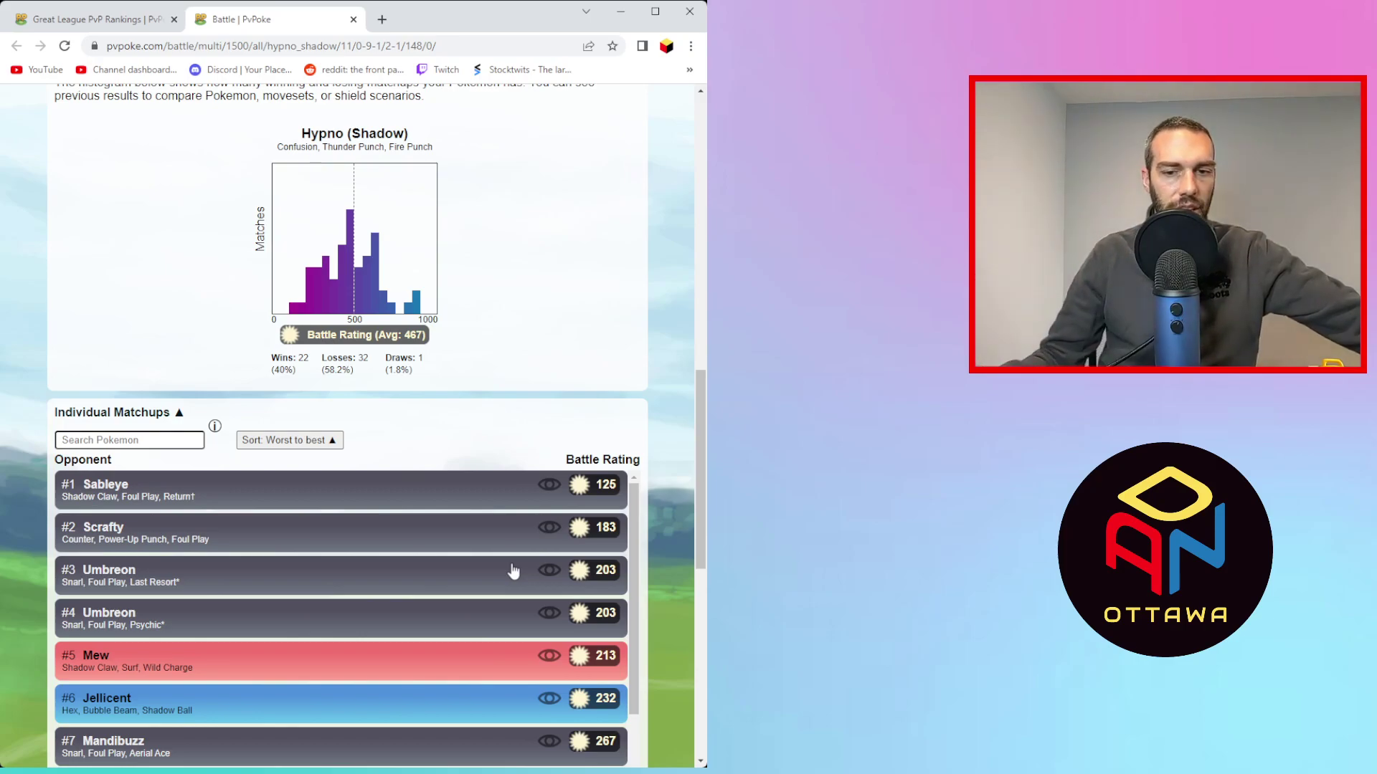
scroll(488, 585, down, 1)
scroll(416, 602, up, 1)
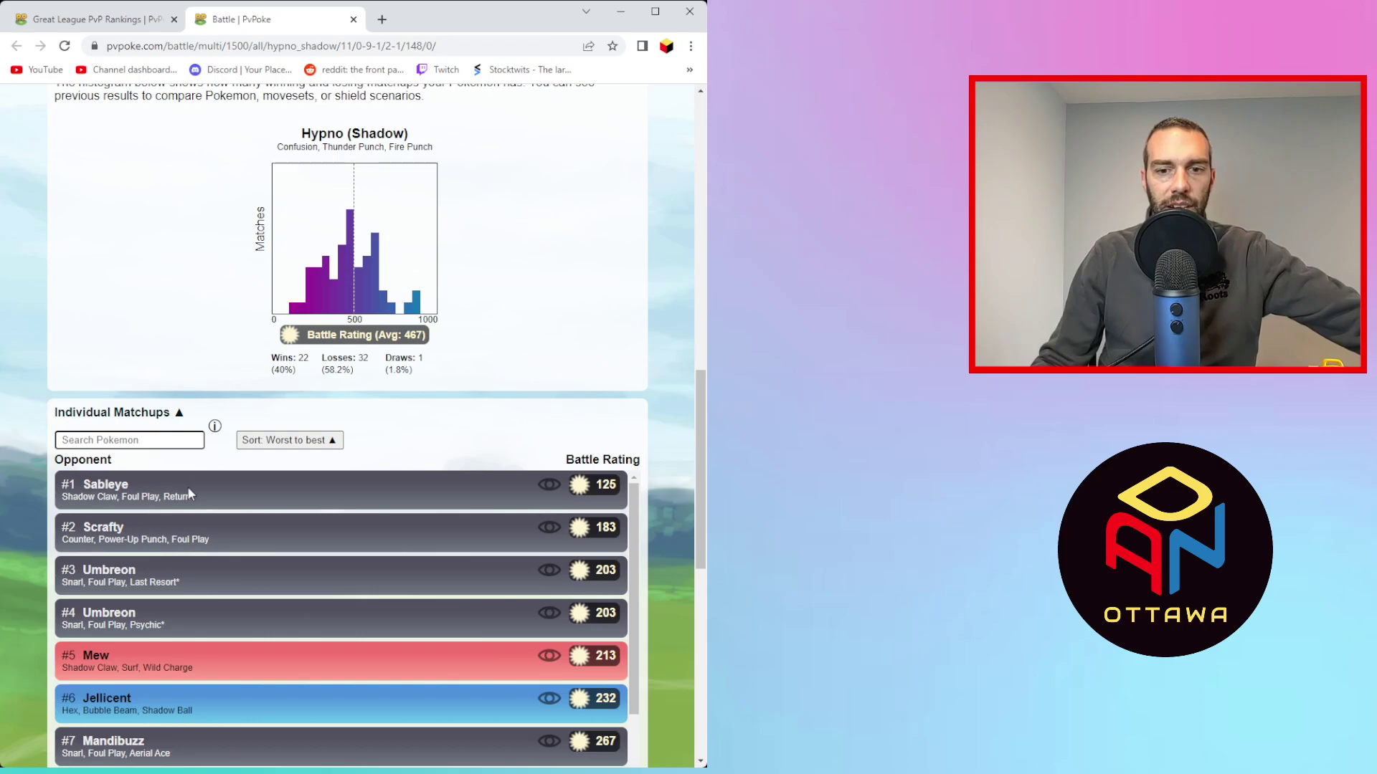
scroll(208, 556, down, 2)
scroll(159, 678, down, 4)
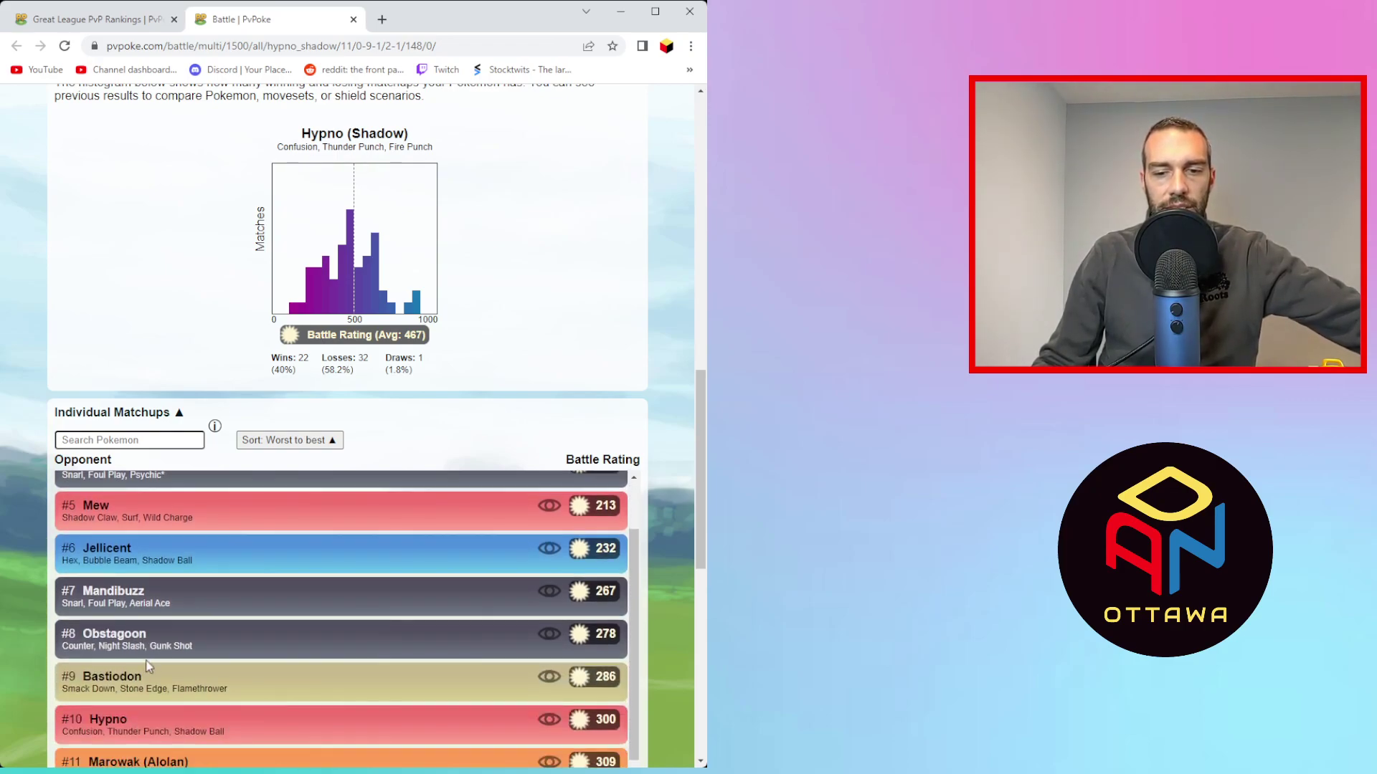
scroll(185, 610, down, 1)
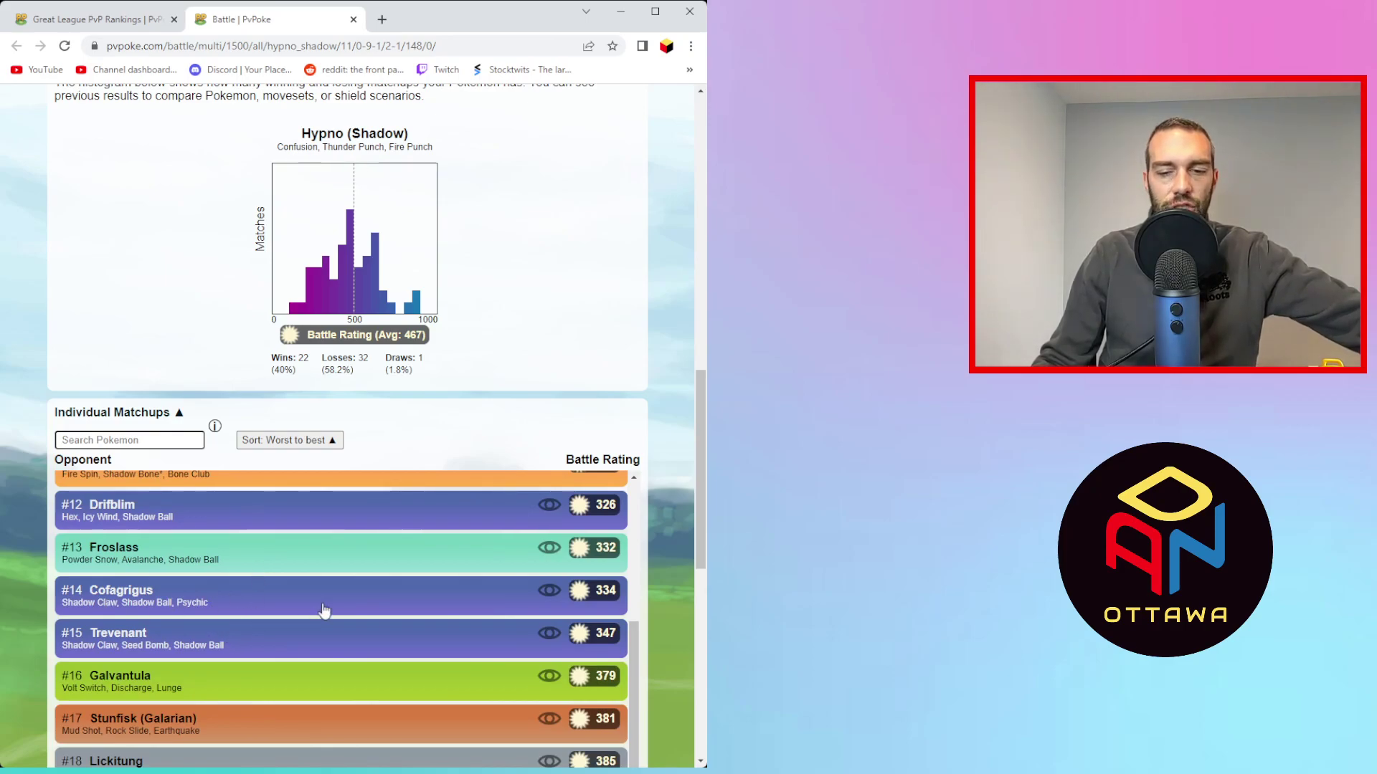
scroll(319, 548, up, 7)
scroll(174, 605, down, 14)
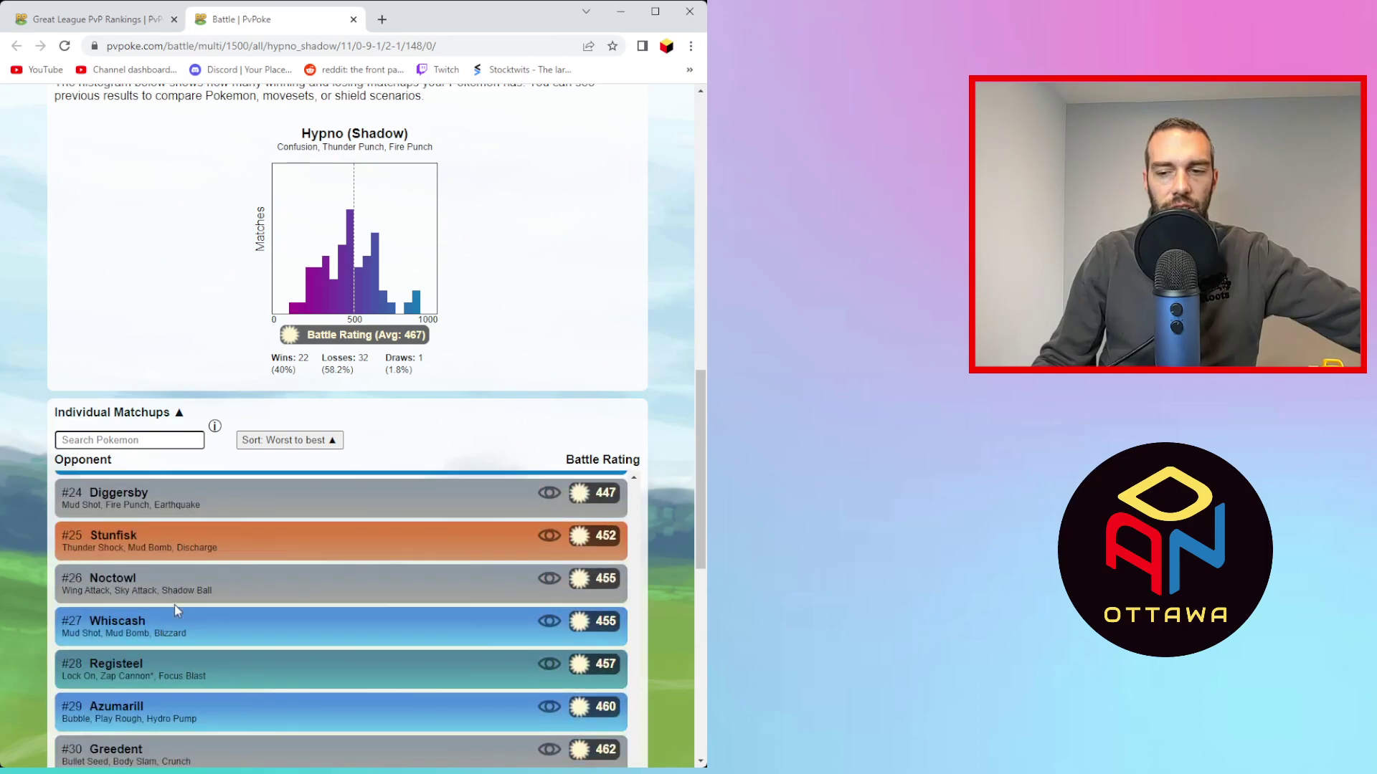
scroll(174, 604, down, 4)
scroll(174, 604, up, 3)
scroll(175, 605, down, 4)
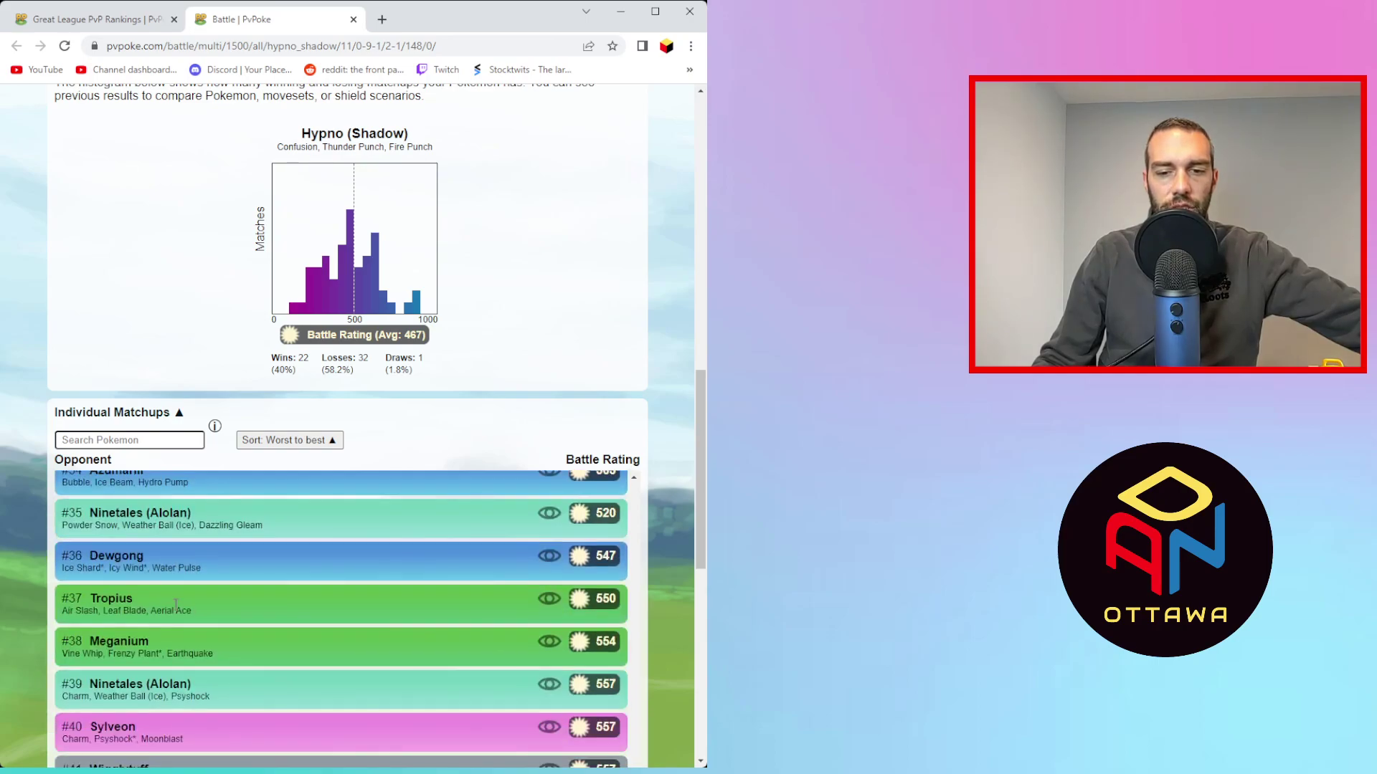
scroll(174, 605, down, 4)
scroll(175, 605, down, 4)
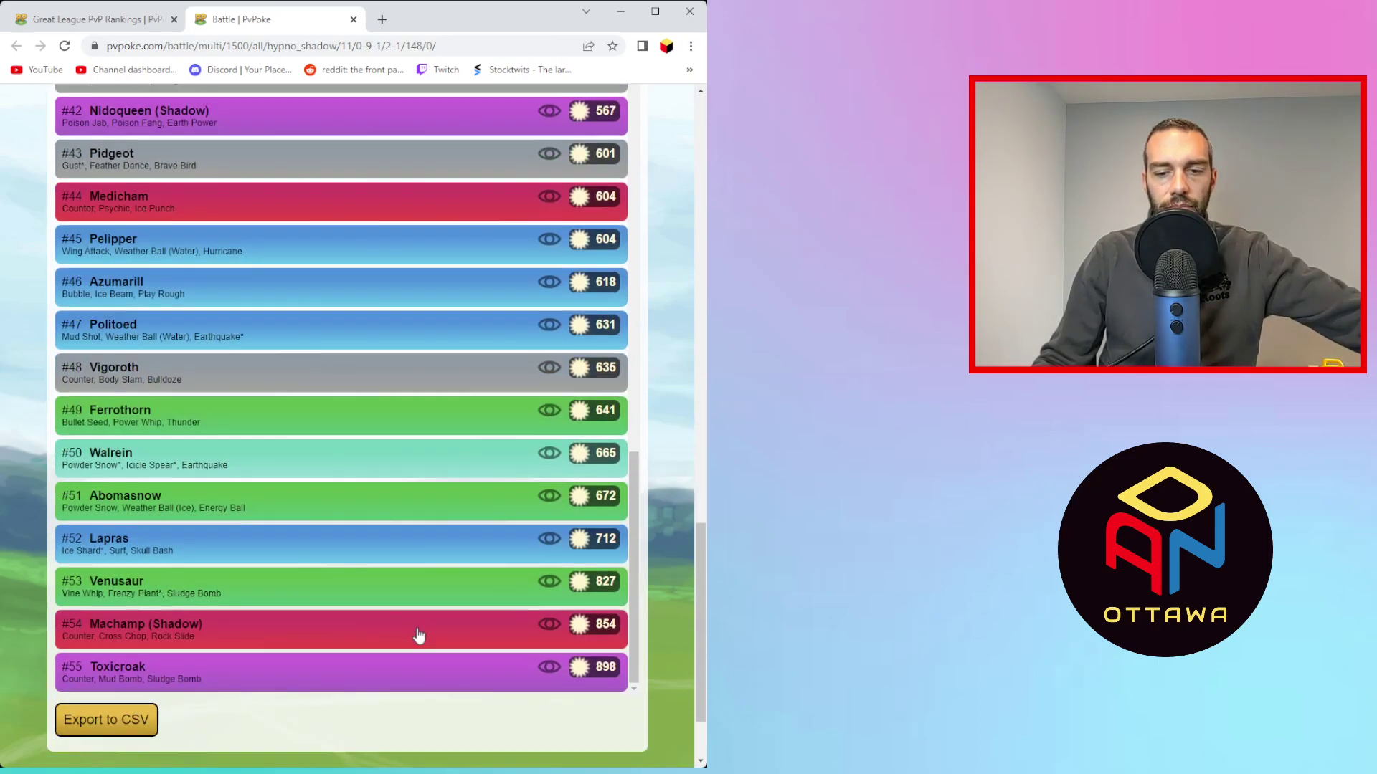
scroll(394, 571, down, 2)
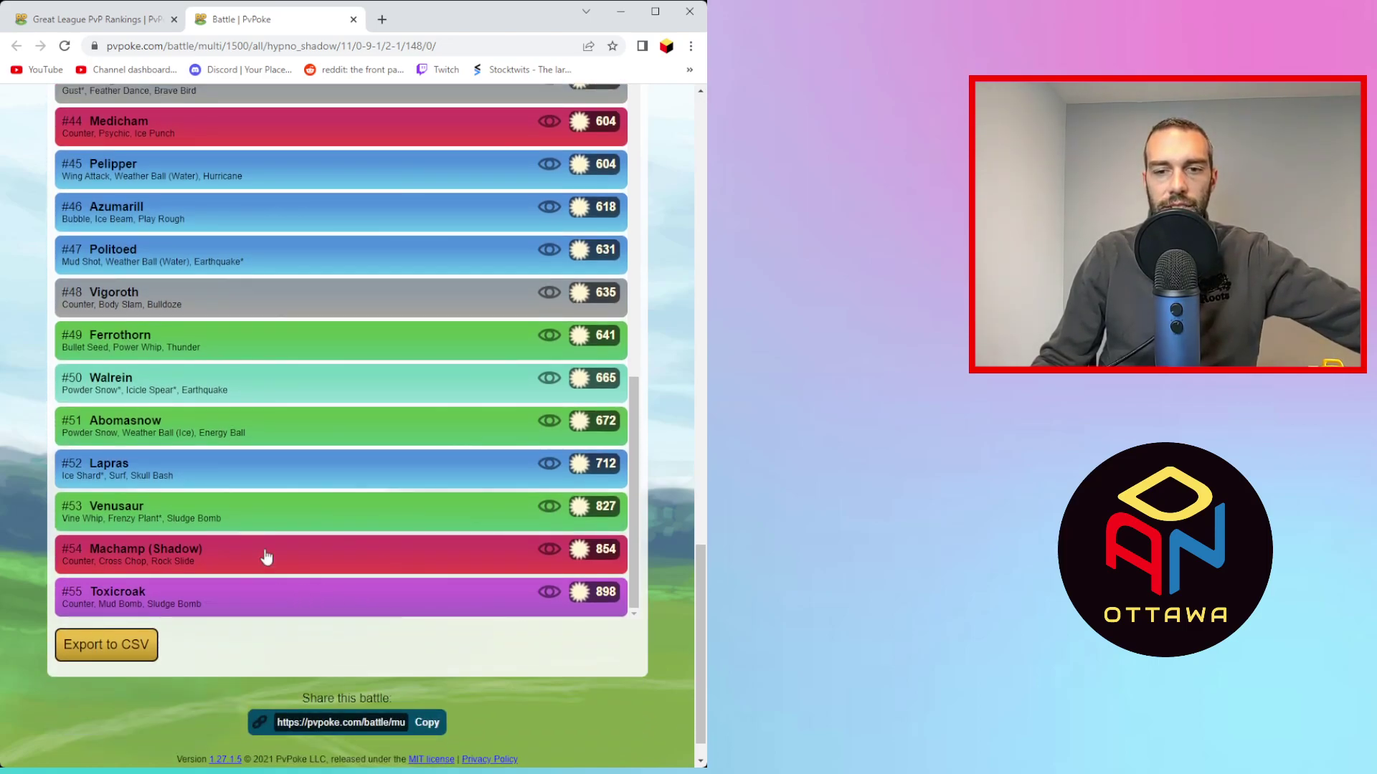
scroll(266, 557, up, 2)
scroll(266, 557, up, 3)
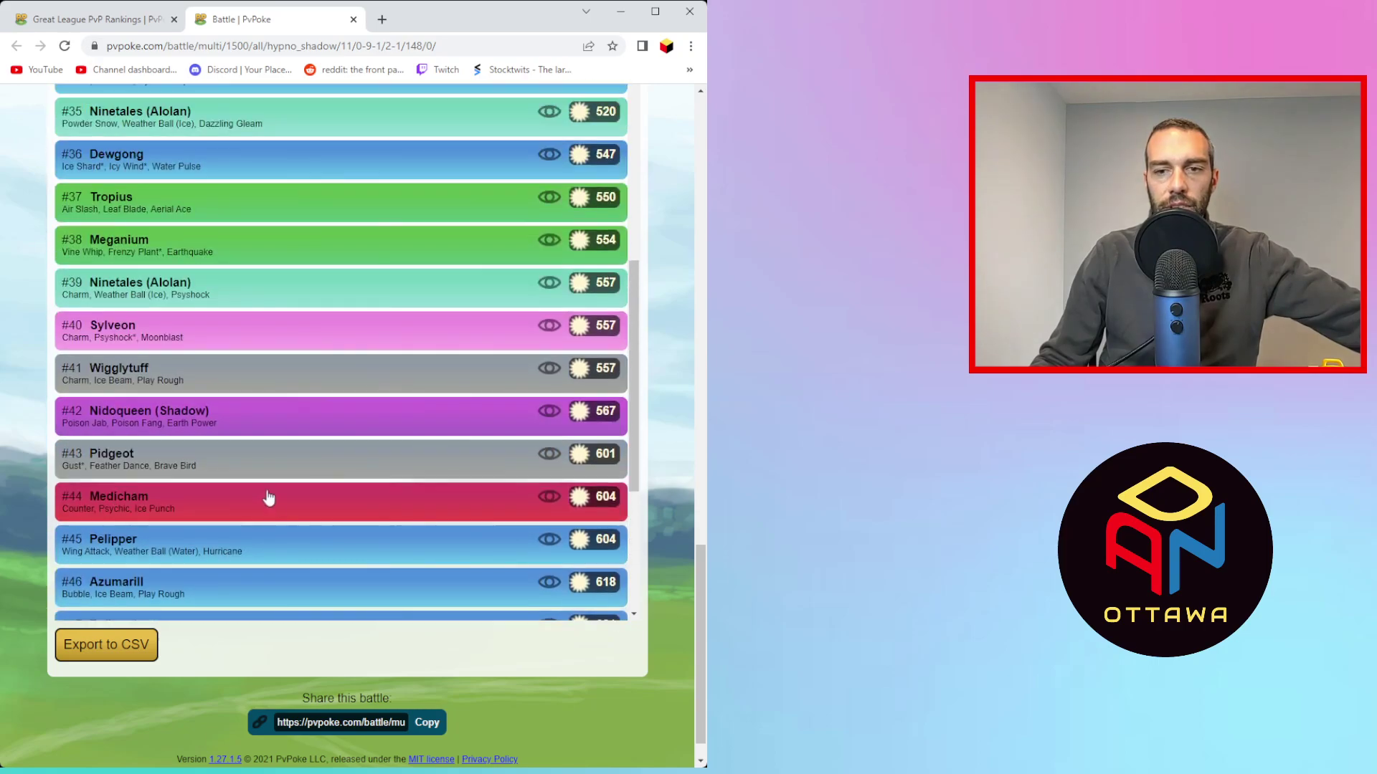
scroll(269, 497, up, 4)
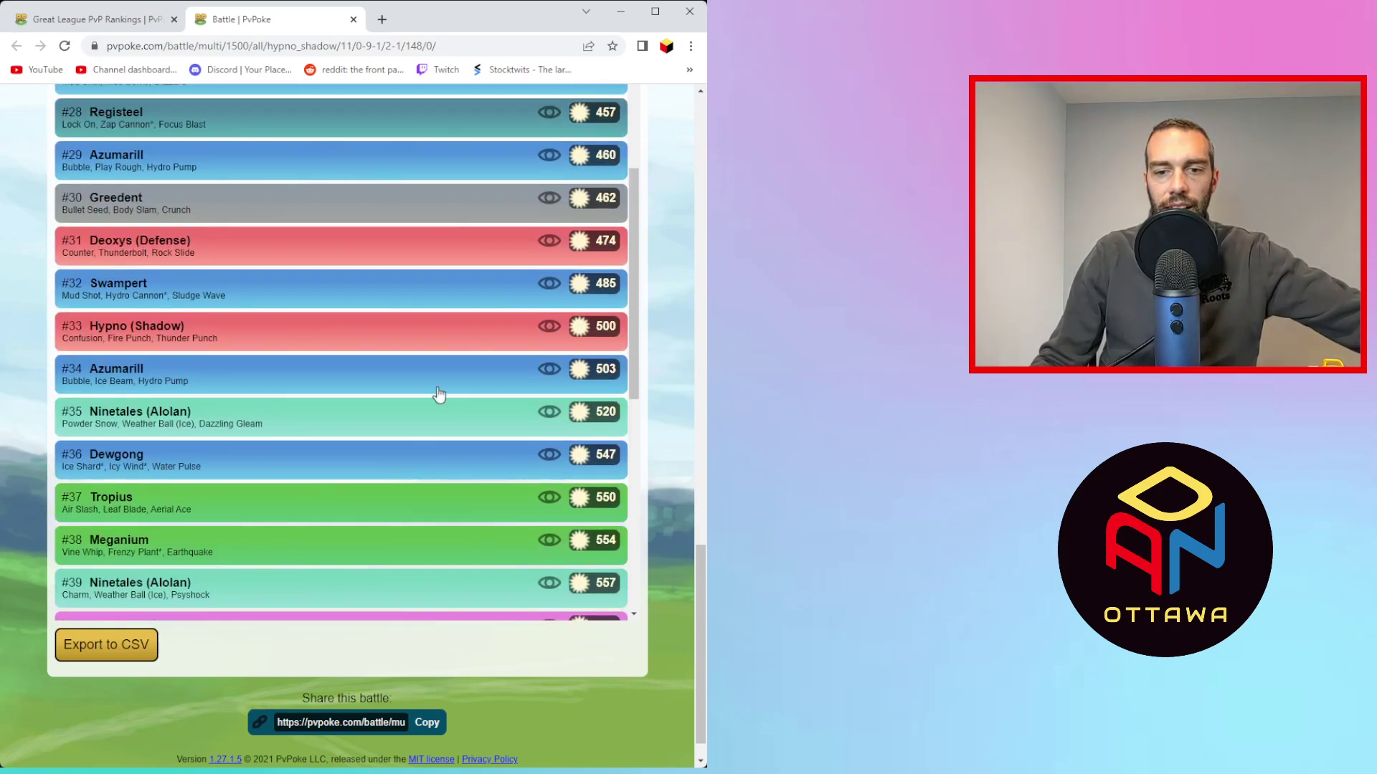
scroll(439, 384, up, 4)
scroll(212, 219, up, 3)
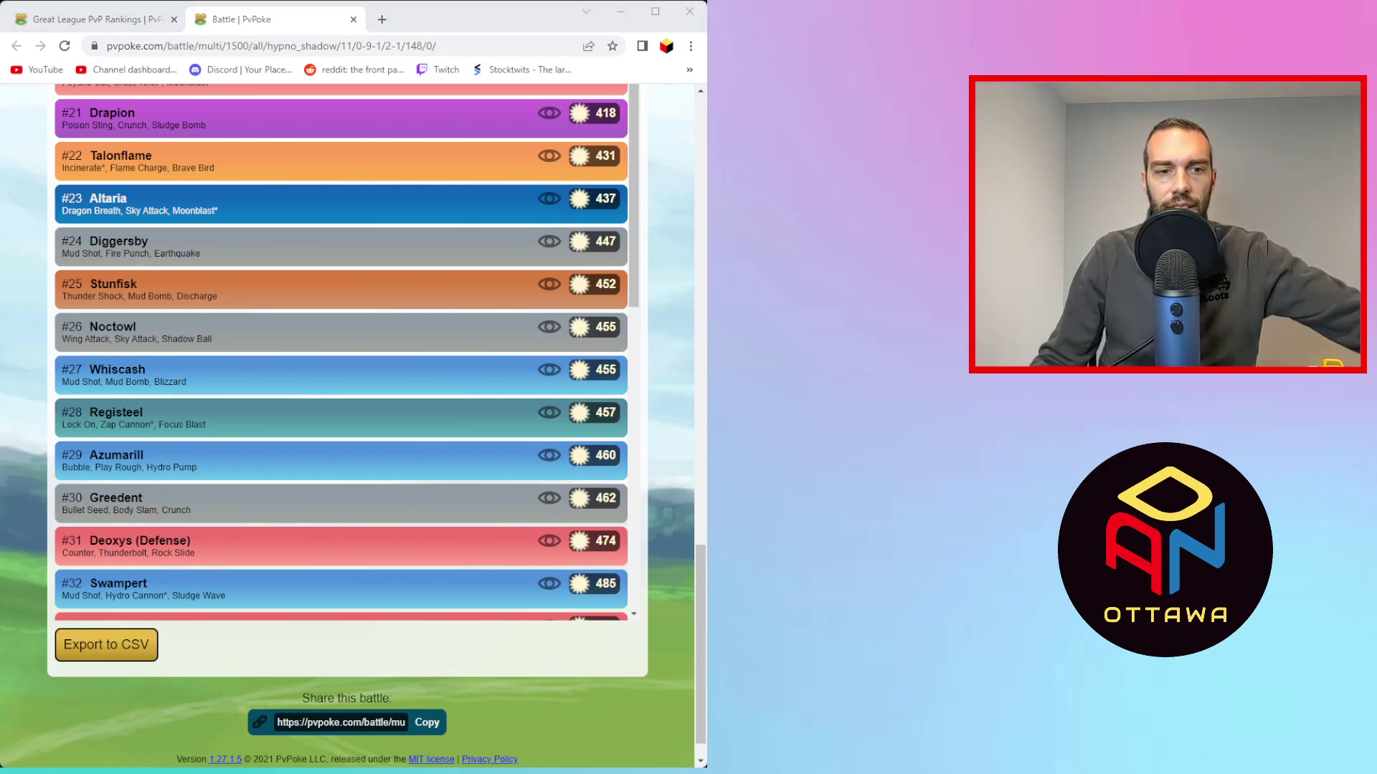
scroll(375, 355, up, 9)
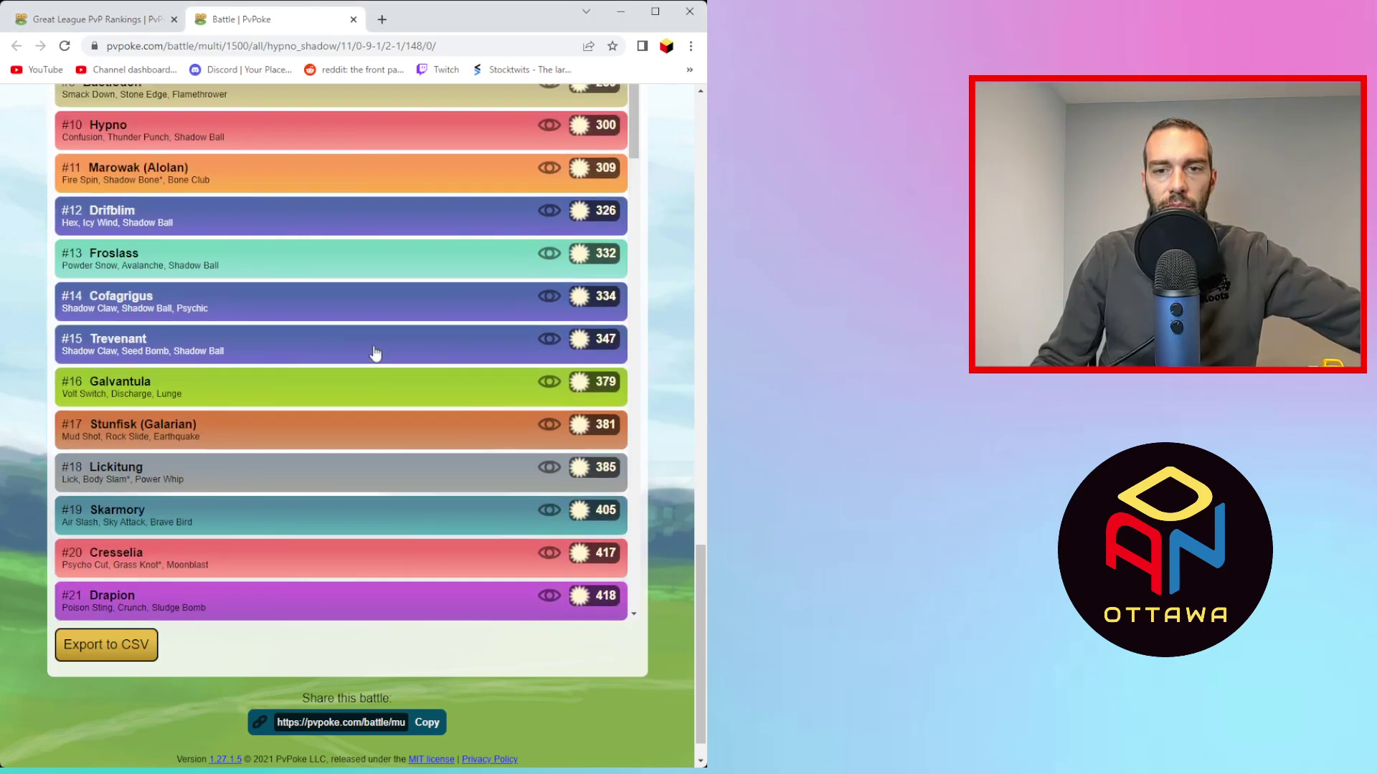
scroll(375, 355, up, 8)
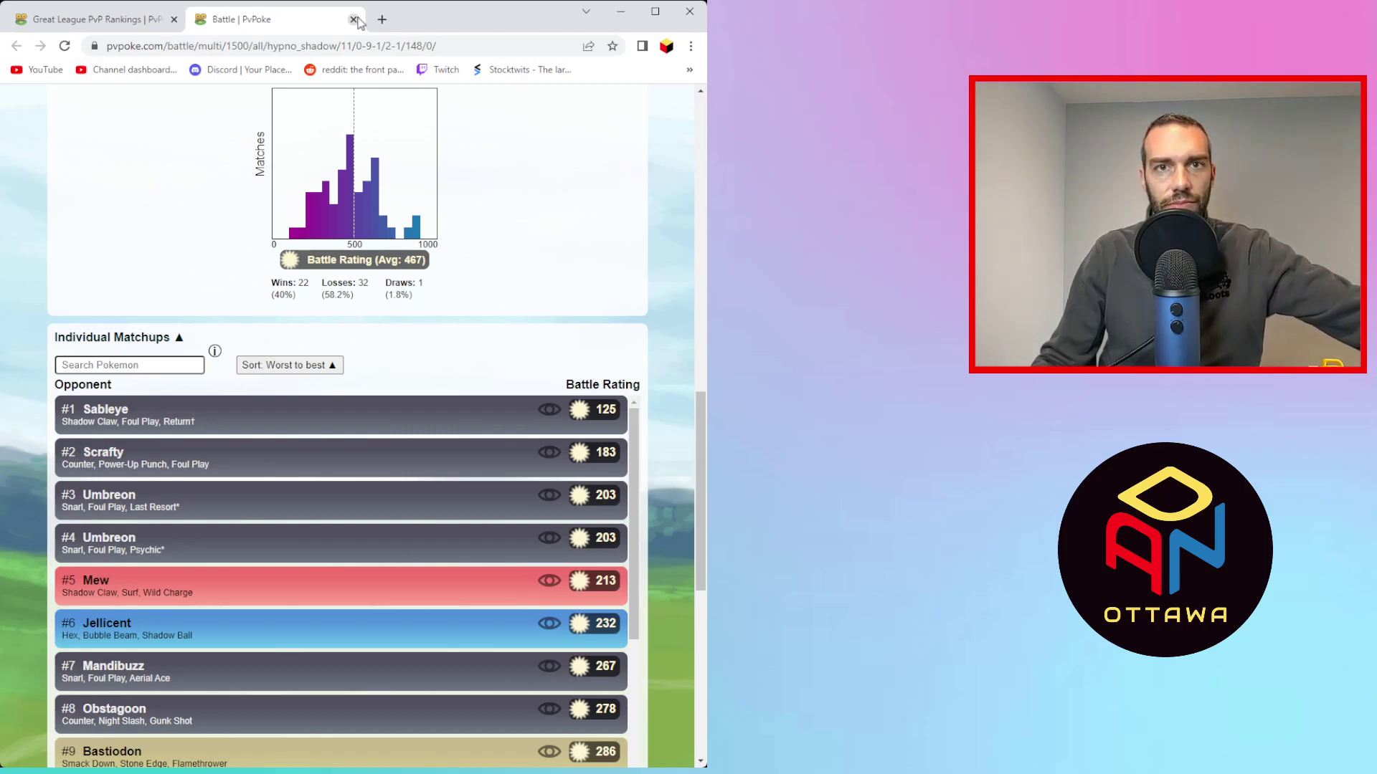
- Close Shadow Hypno's battle page and collapse its #283 row (76.4) in the rankings
click(354, 20)
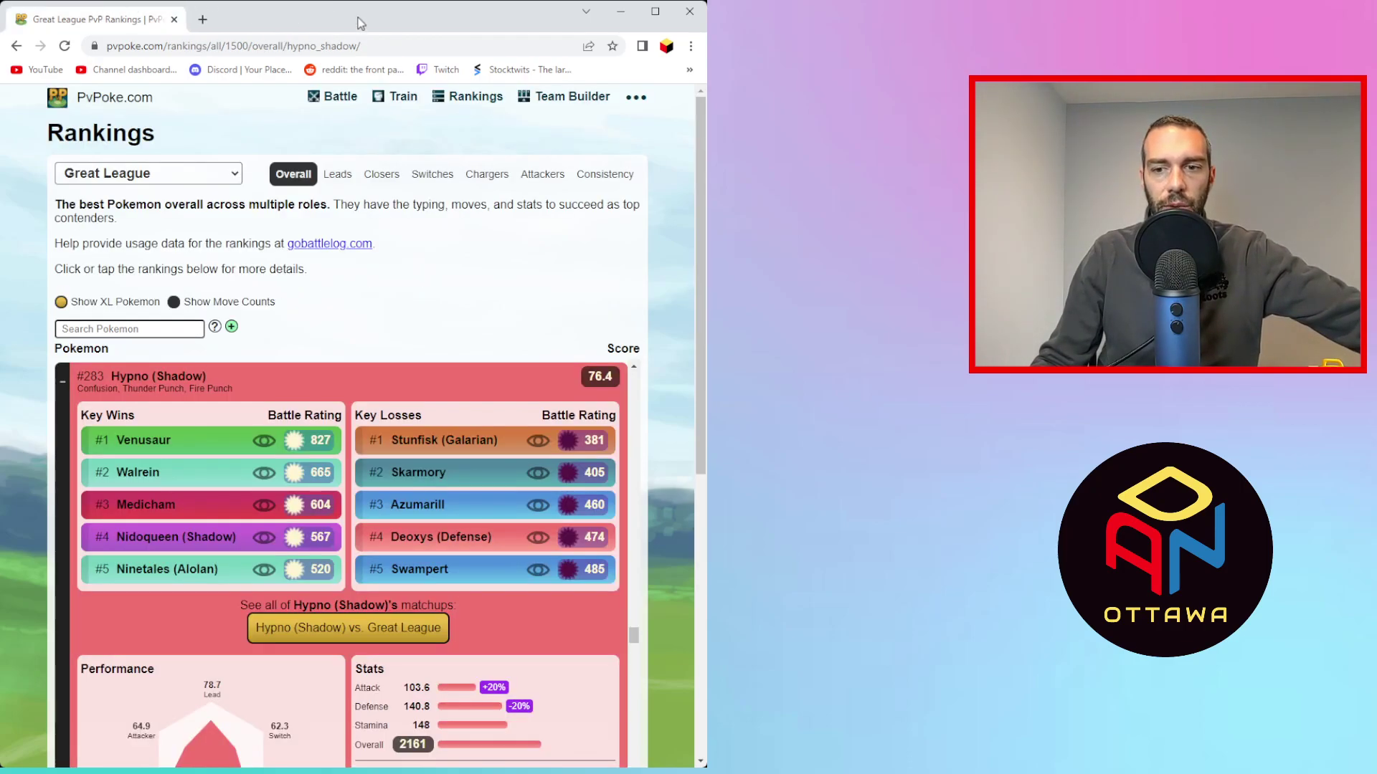
click(60, 386)
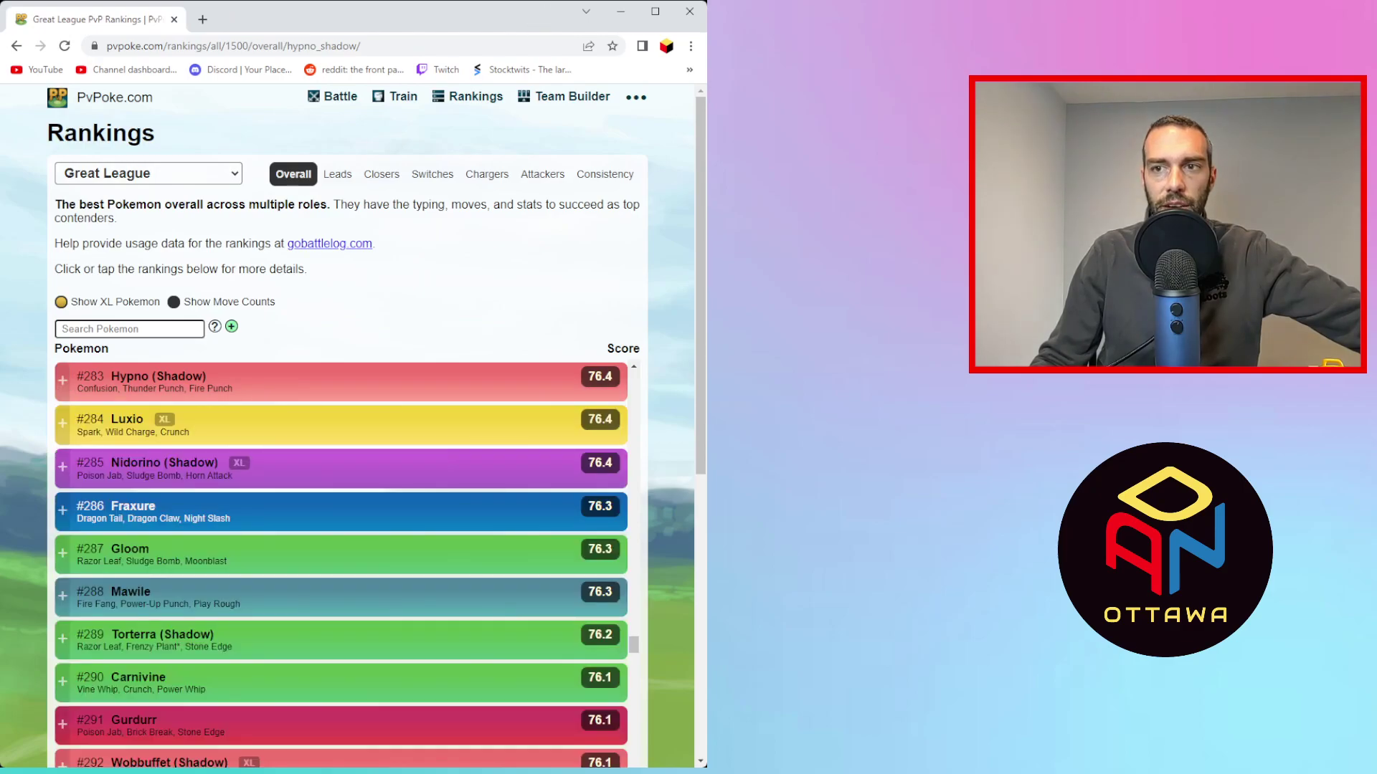